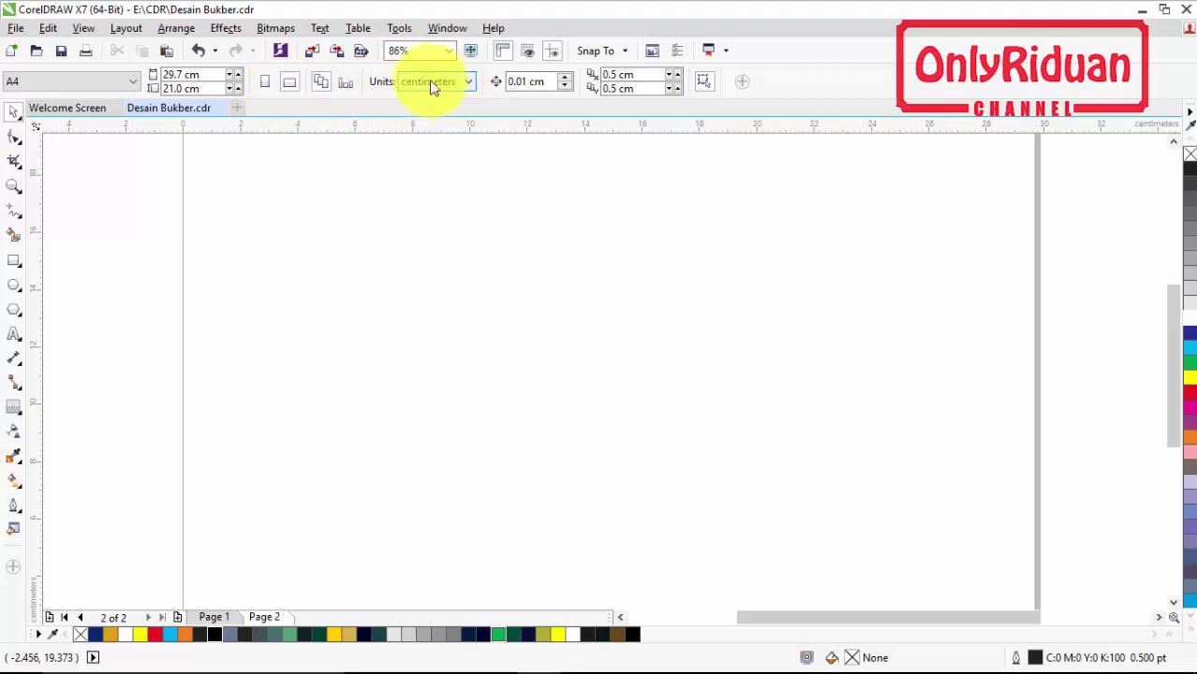
Set the document's measurement units to centimeters
left_click(446, 82)
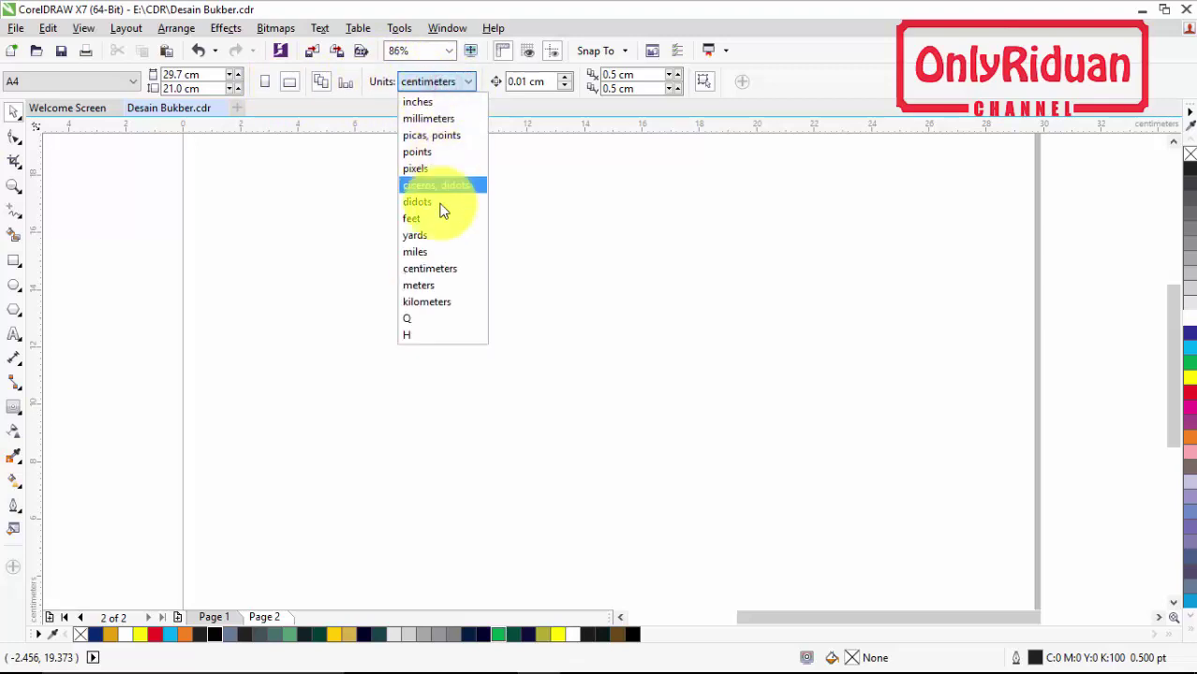
left_click(433, 268)
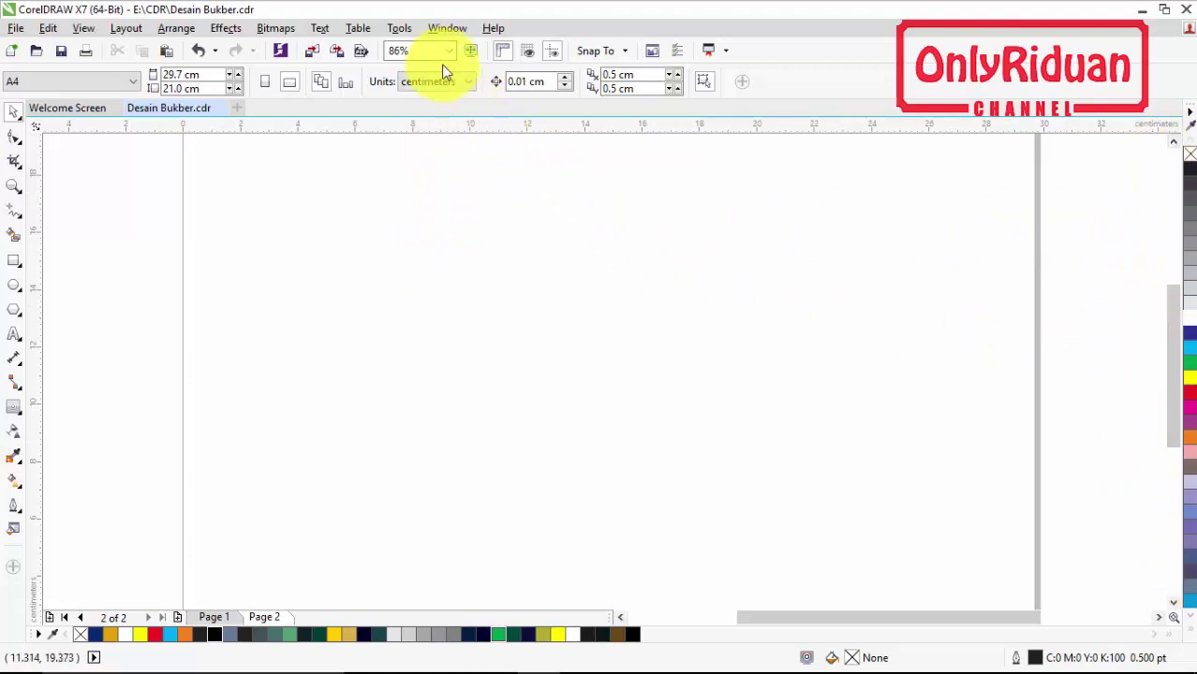
left_click(447, 30)
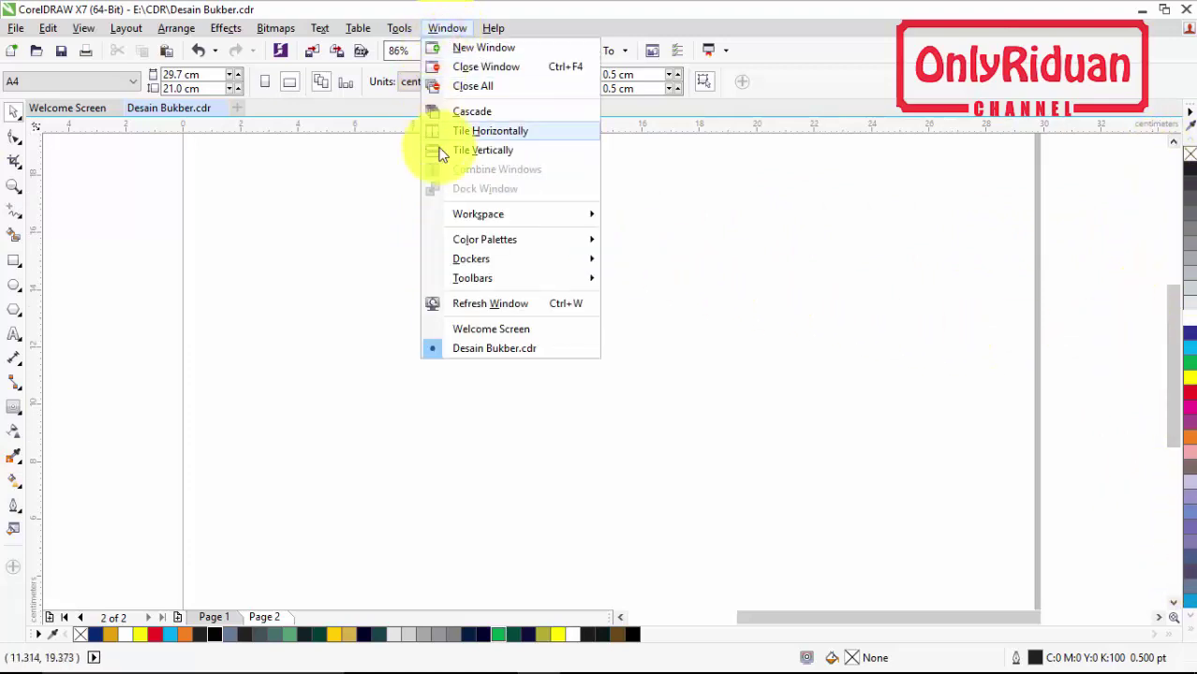
mouse_move(492, 240)
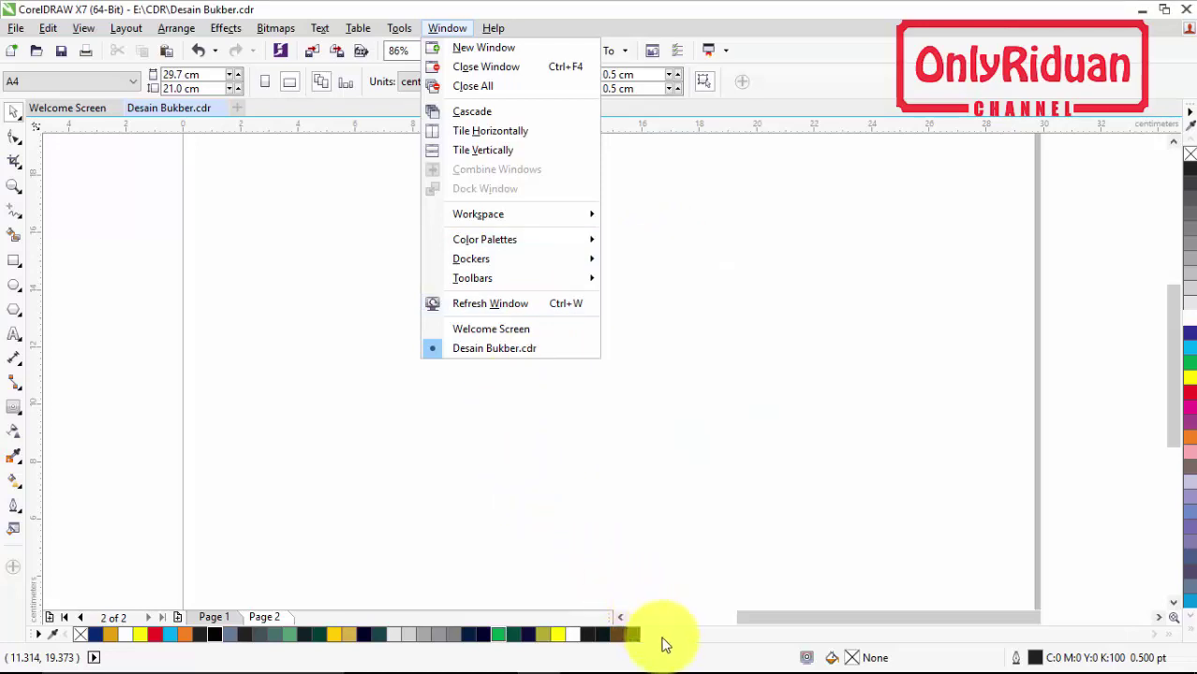
left_click(696, 384)
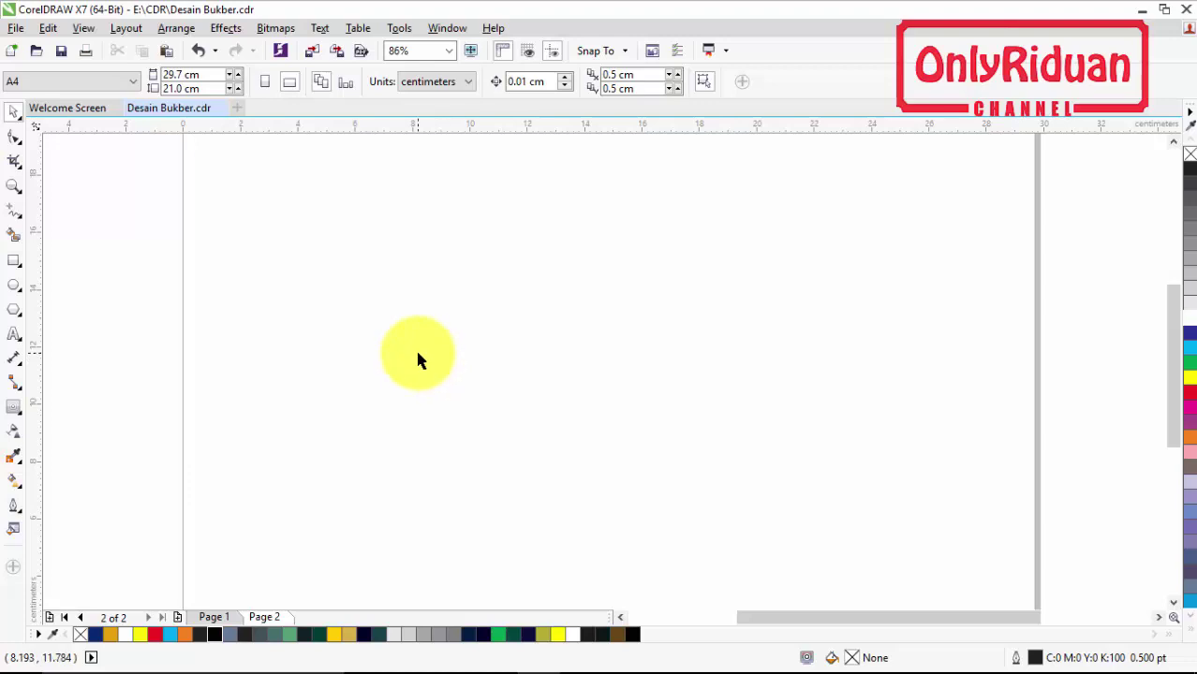
Draw a wide rectangle about 28.8 cm by 8.8 cm across the middle of Page 2
left_click(15, 262)
left_click_drag(194, 225, 1021, 481)
left_click(14, 111)
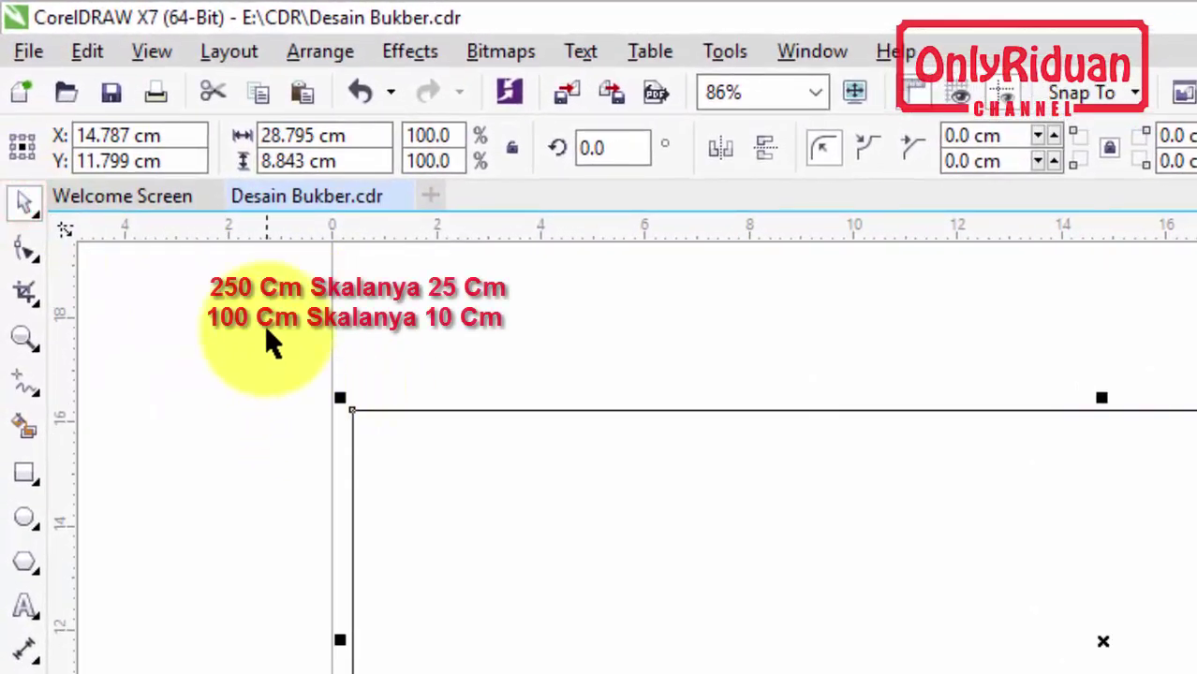
Set the rectangle's width to 25 cm and its height to 10 cm
left_click_drag(316, 135, 265, 139)
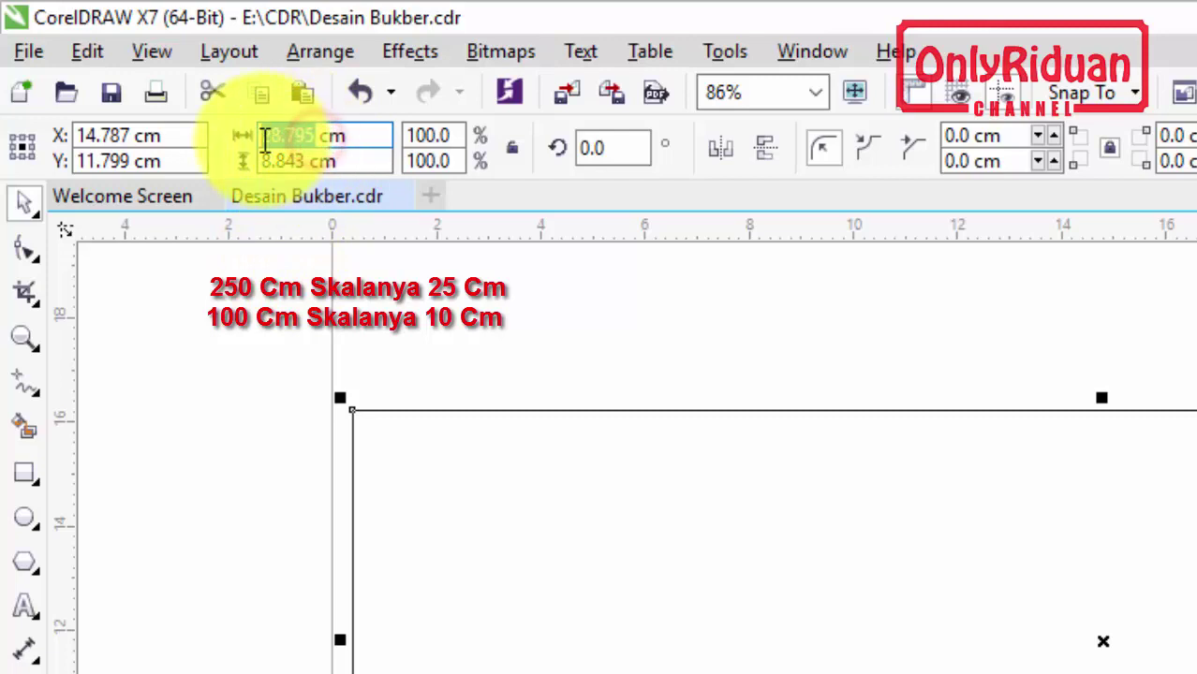
type("25")
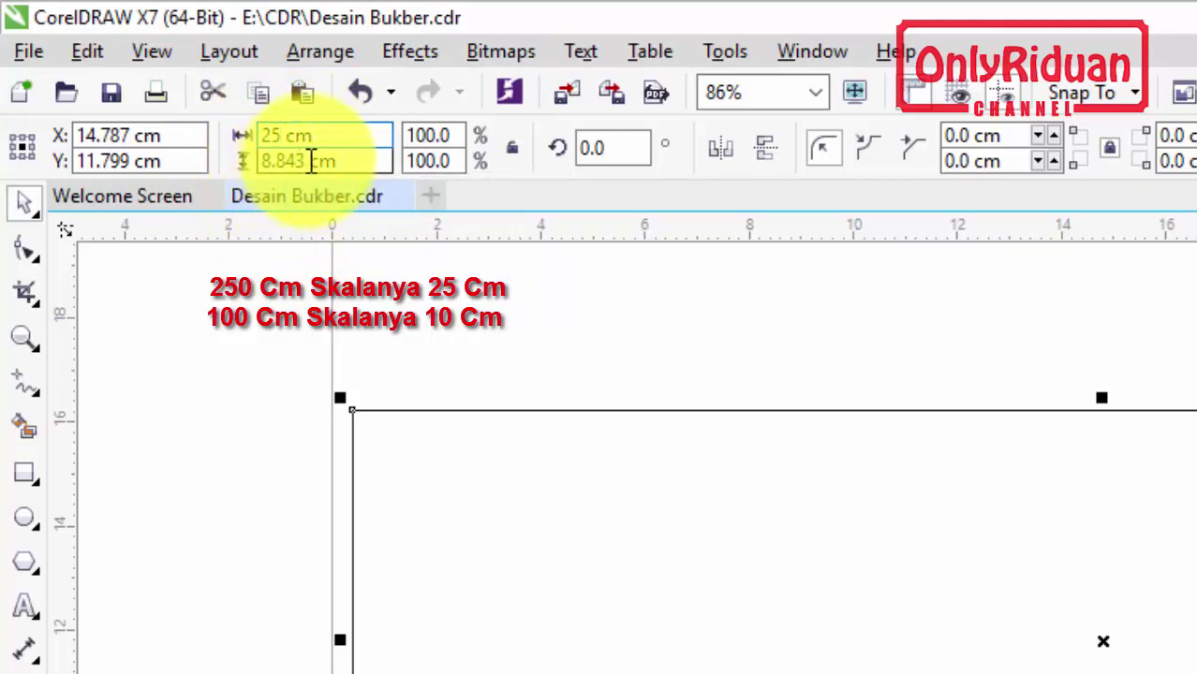
left_click_drag(305, 161, 264, 164)
type("1")
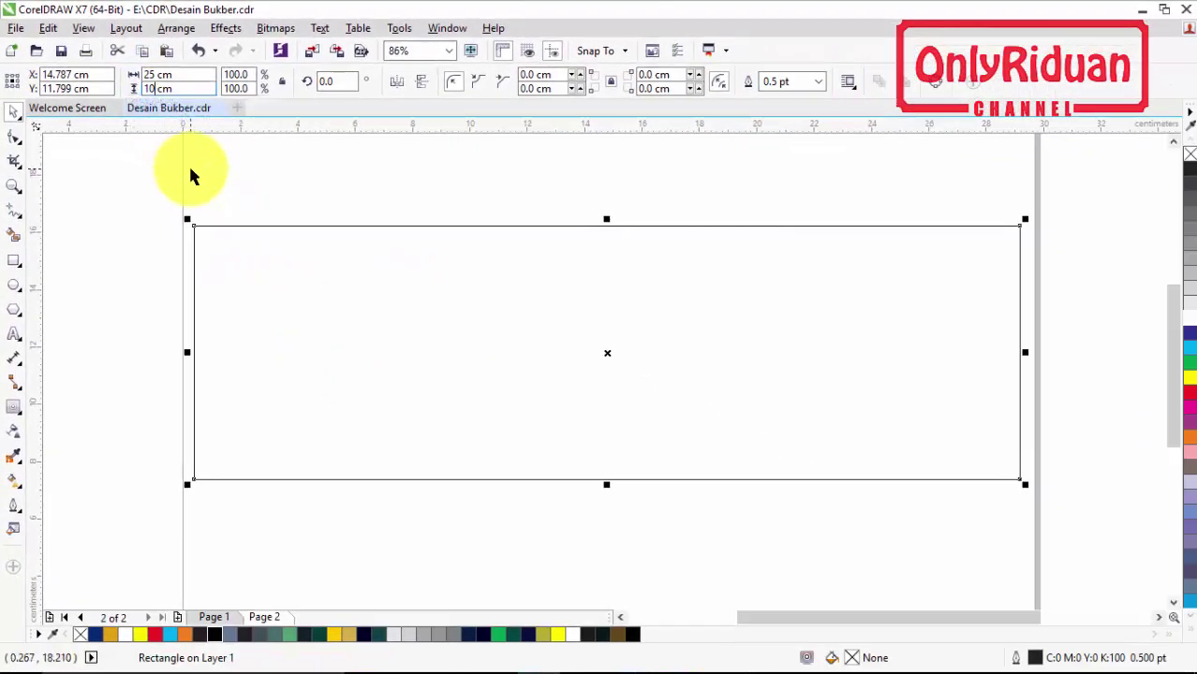
type("0")
key("Return")
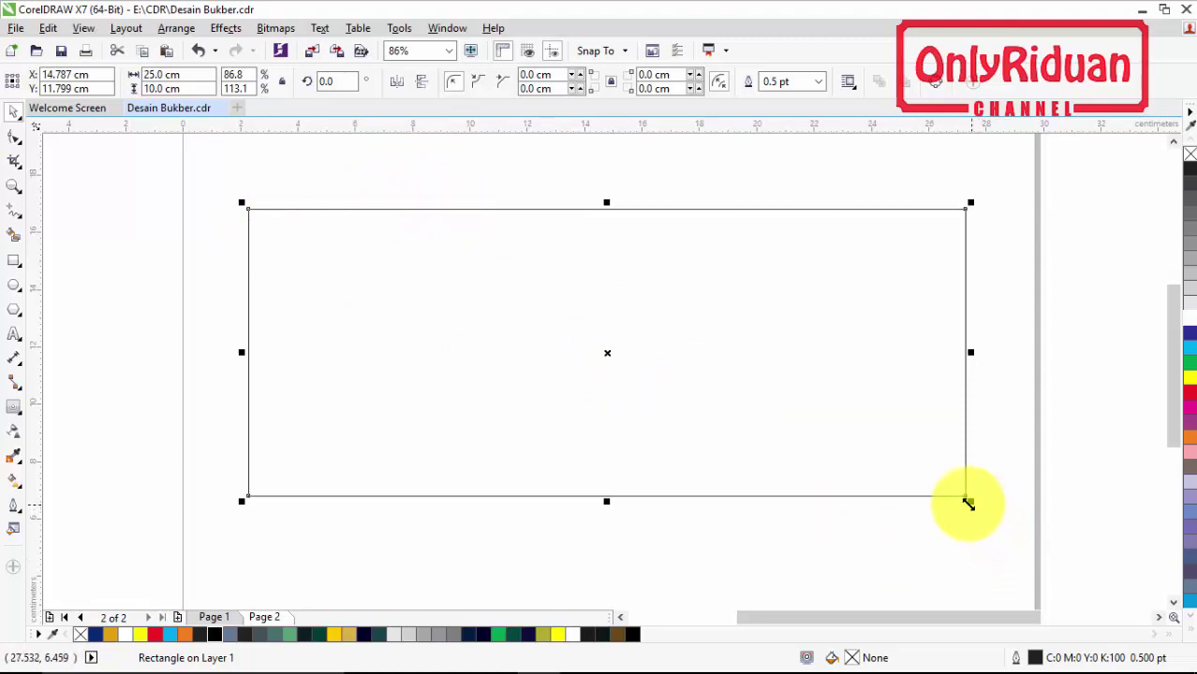
Enlarge the rectangle proportionally to about 29.3 cm by 11.7 cm so it spans the page width, and deselect it
left_click_drag(970, 503, 1036, 550)
left_click_drag(242, 200, 184, 178)
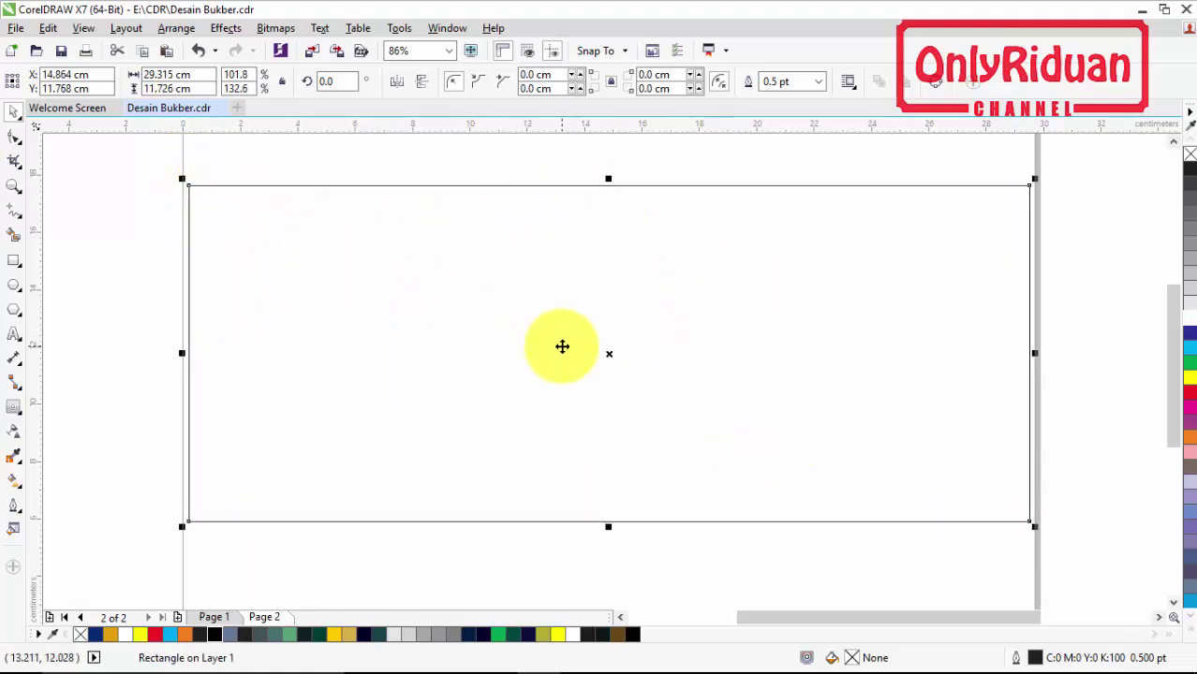
left_click(165, 255)
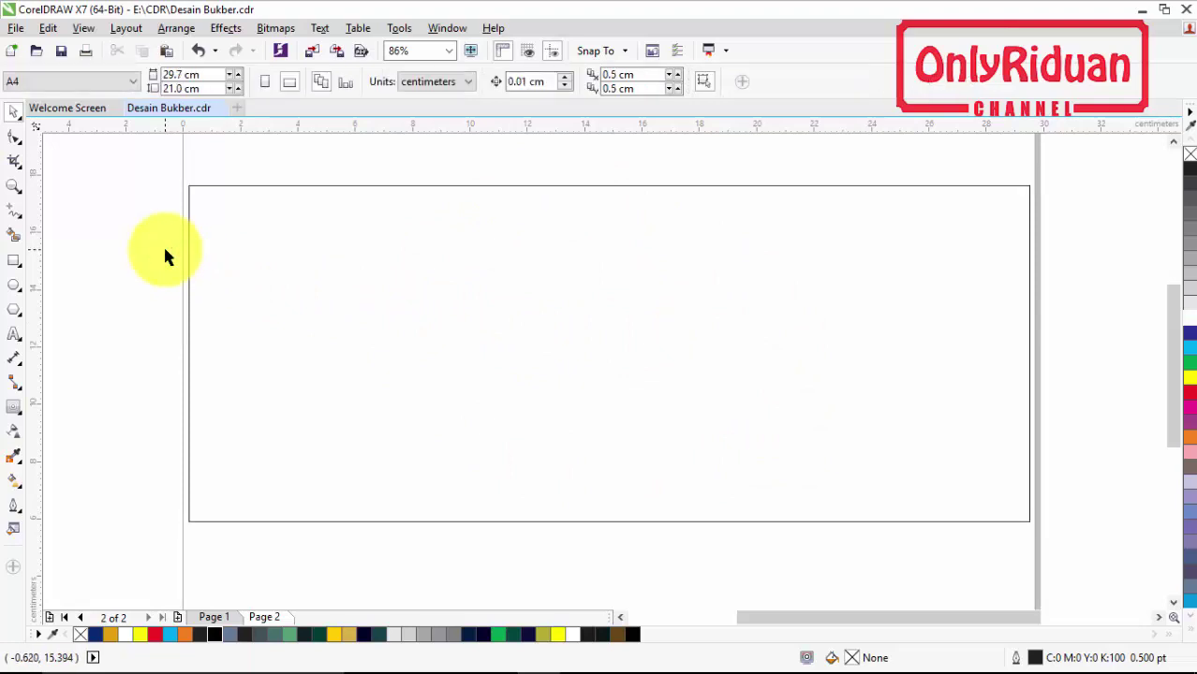
Examine the finished banner on Page 1 as a reference and return to the blank frame on Page 2
left_click(211, 618)
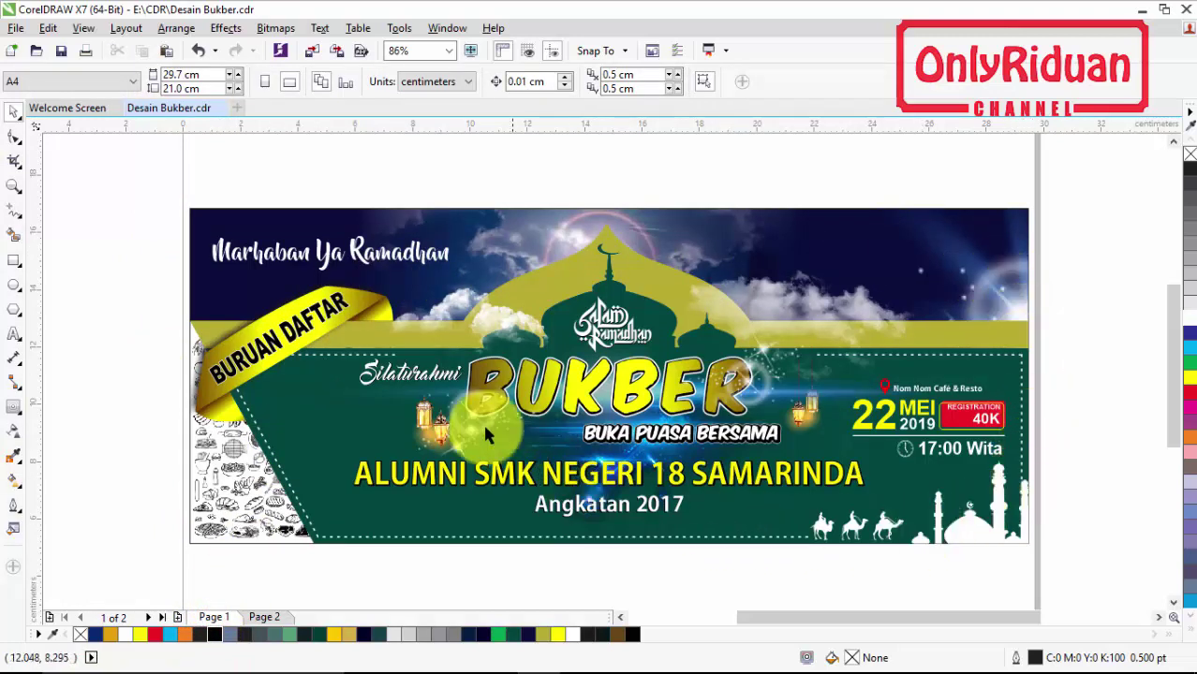
left_click(265, 617)
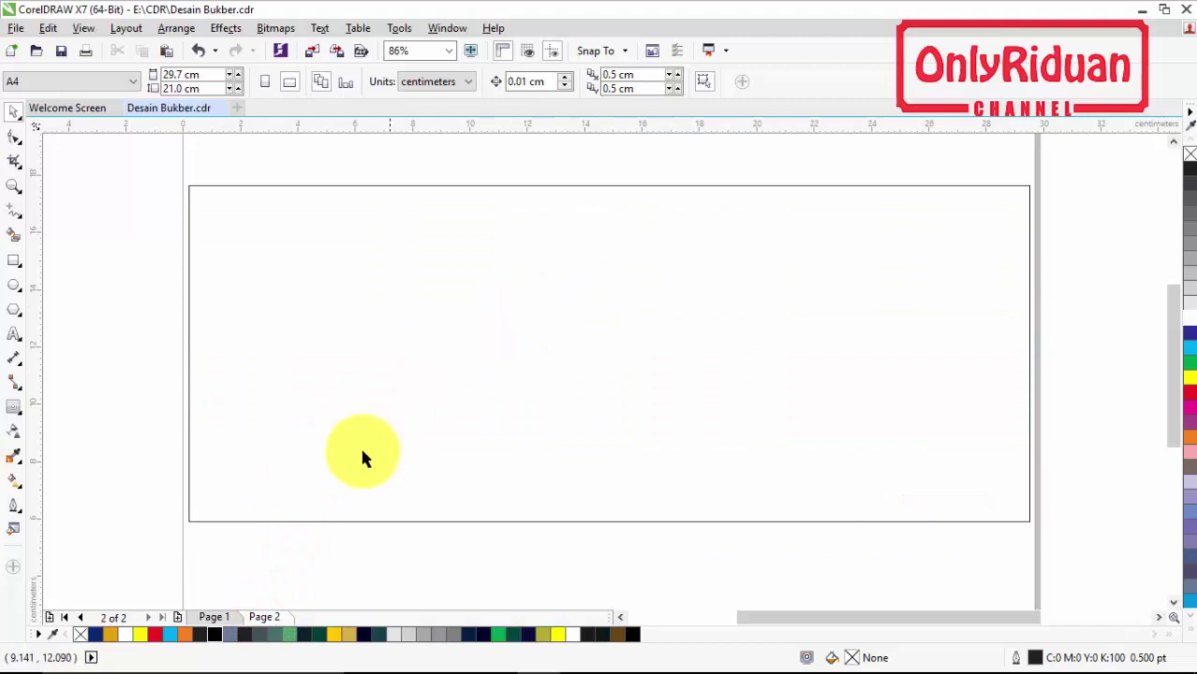
left_click(227, 617)
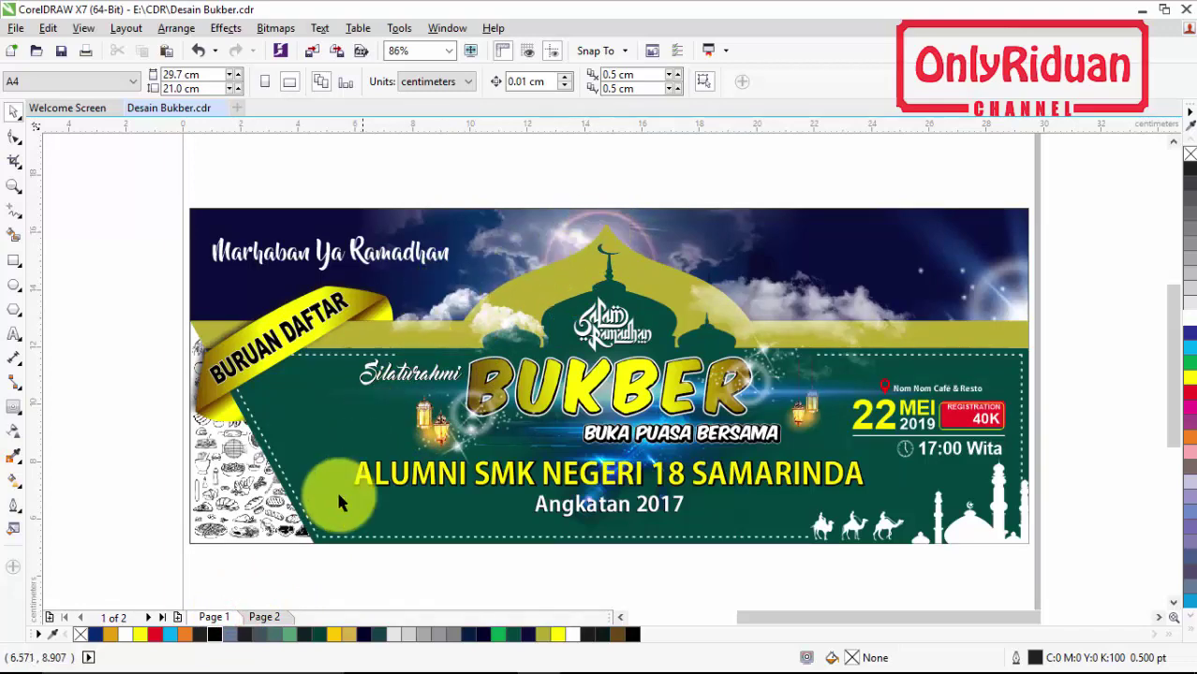
left_click(264, 618)
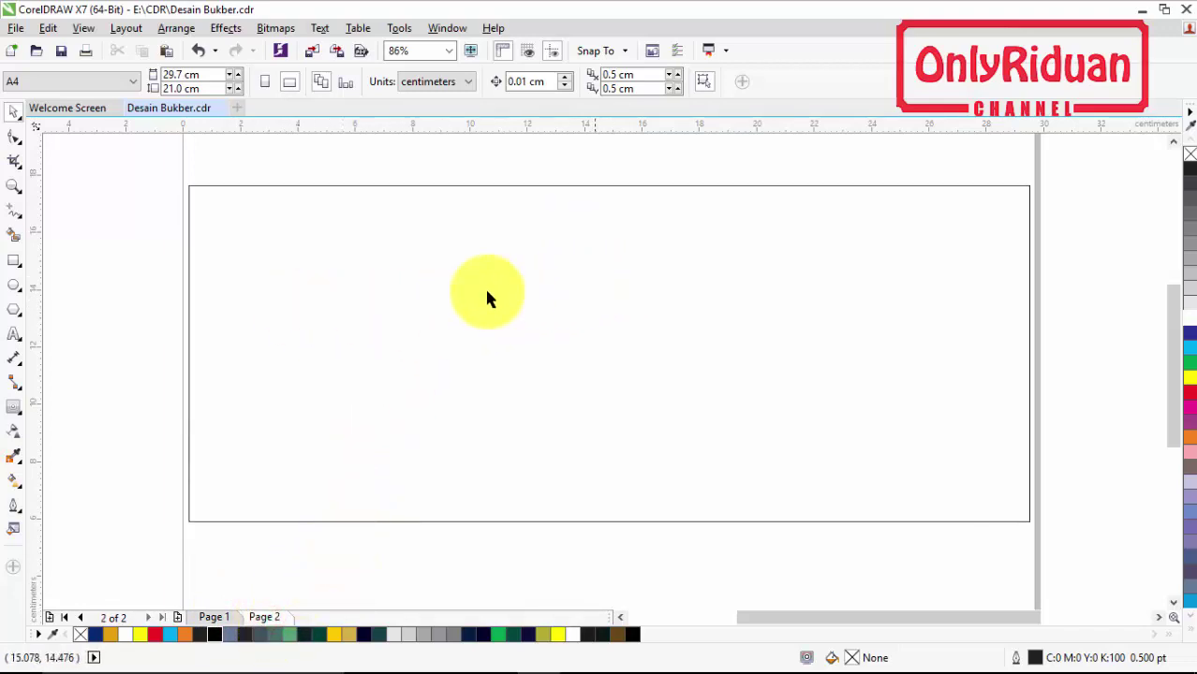
Draw a 3-point curve about 3.7 cm wide and 2.7 cm high rising to the right near the rectangle's top center
left_click(14, 216)
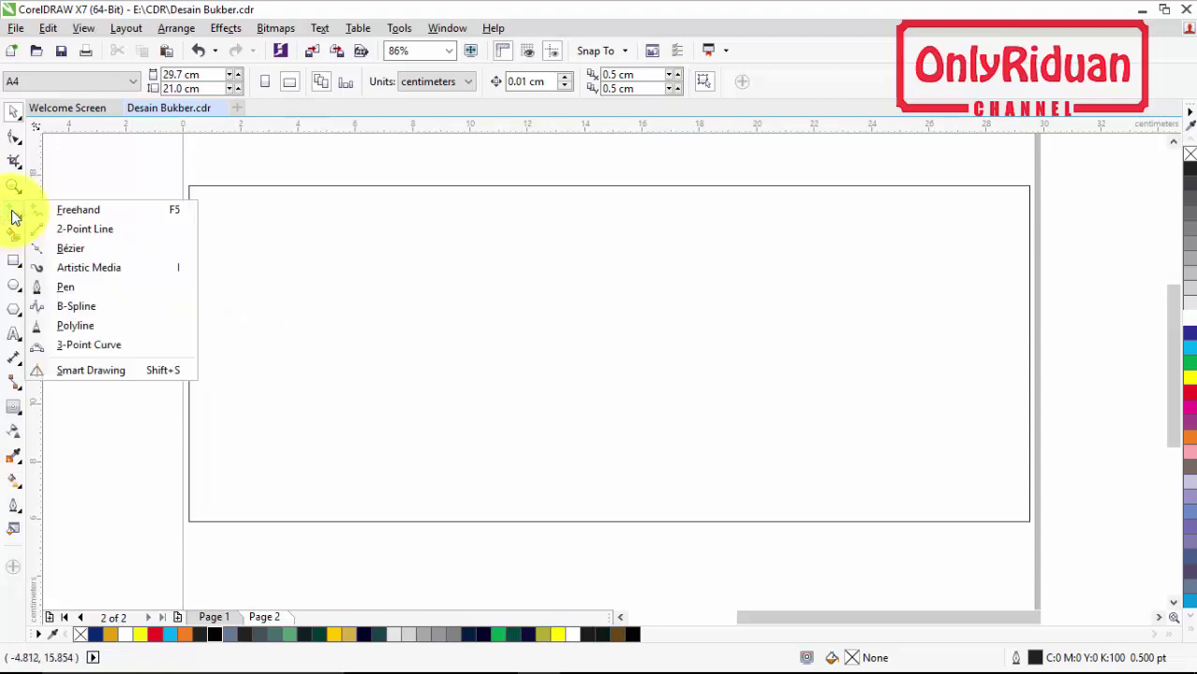
left_click(82, 347)
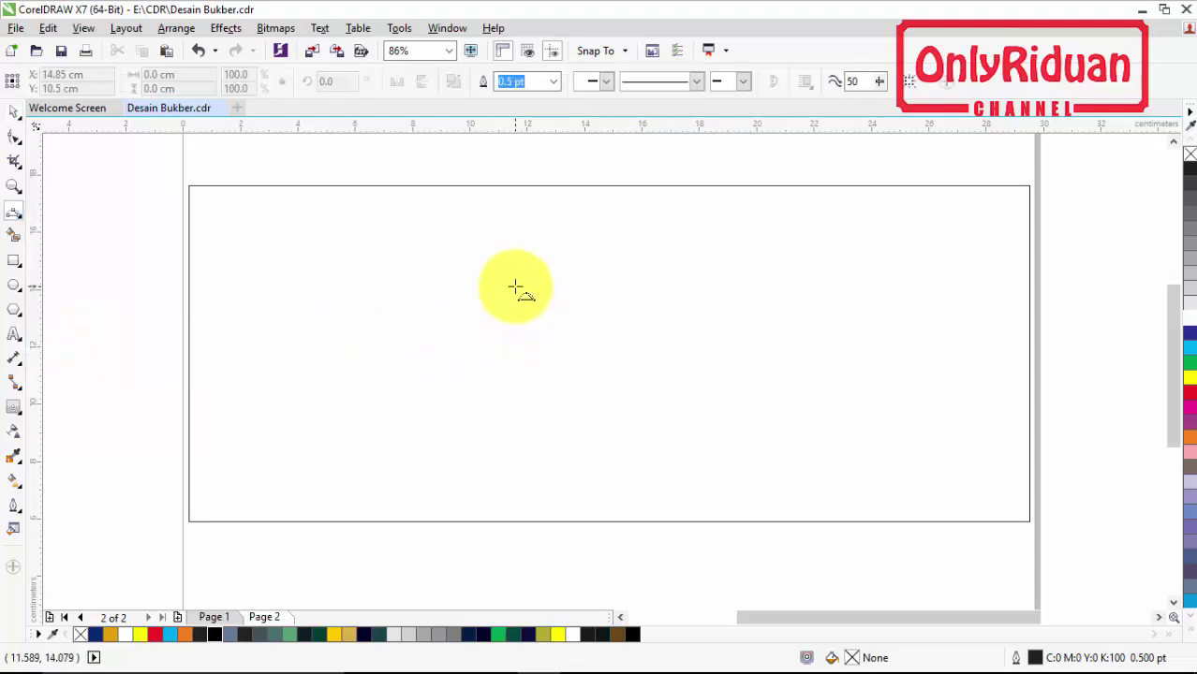
left_click_drag(506, 288, 614, 212)
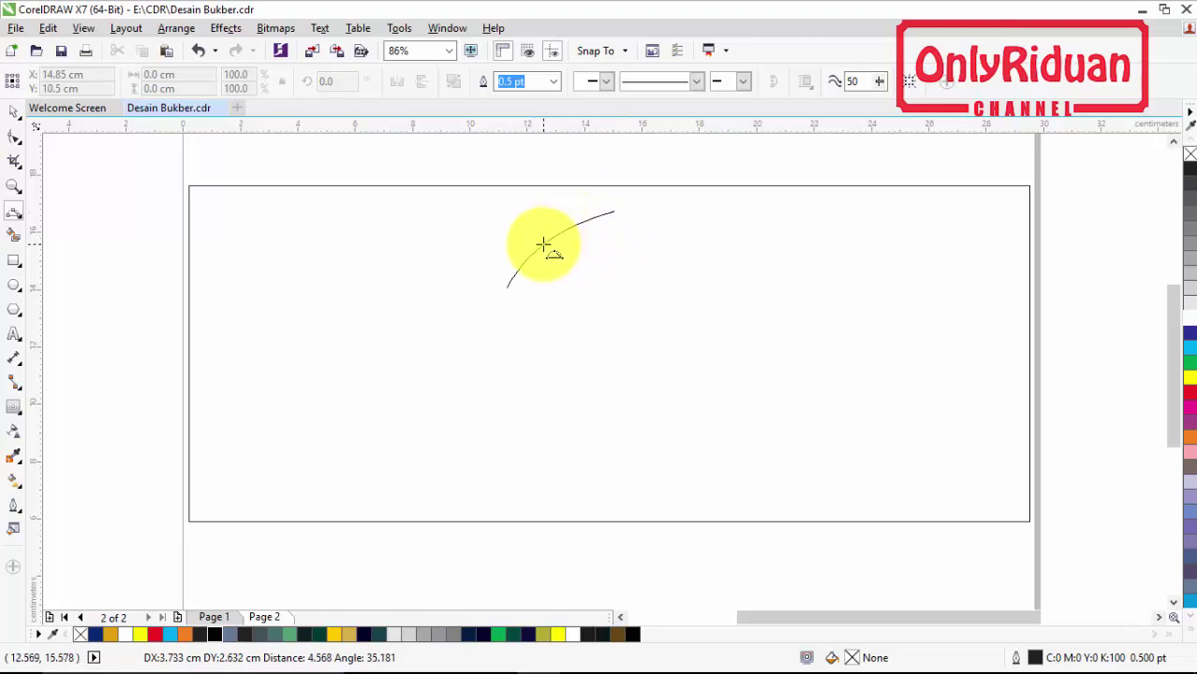
left_click(543, 244)
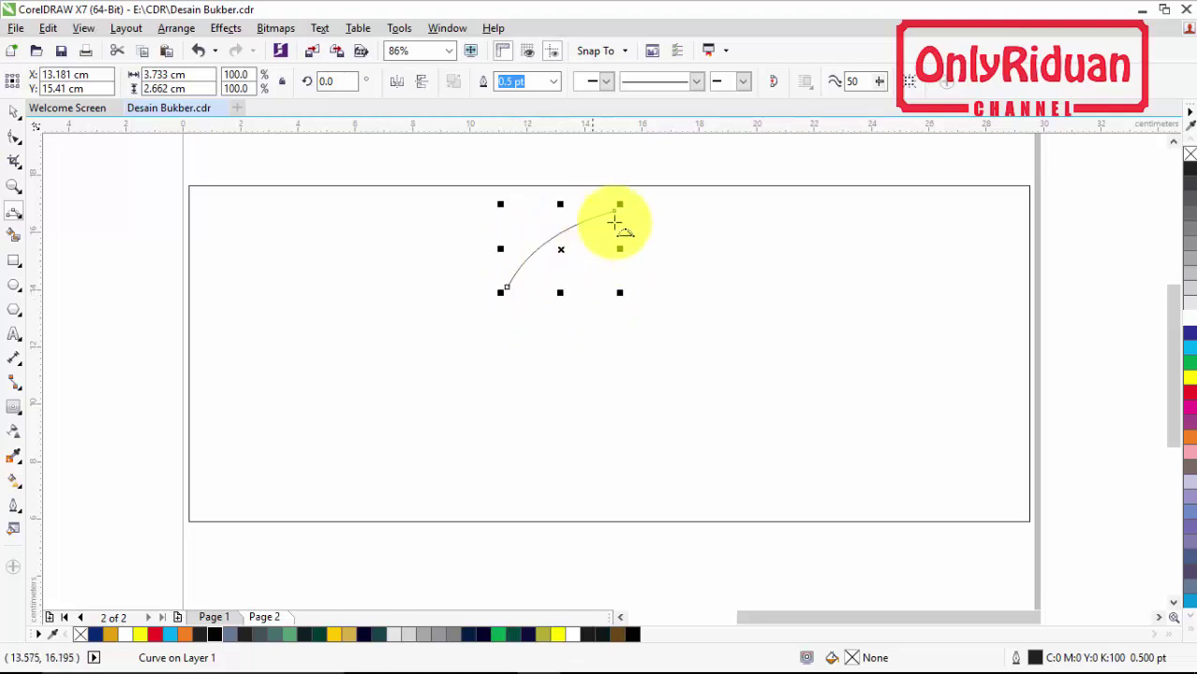
Reshape the curve into a gentle S by pulling its upper node's handle downward
left_click(14, 137)
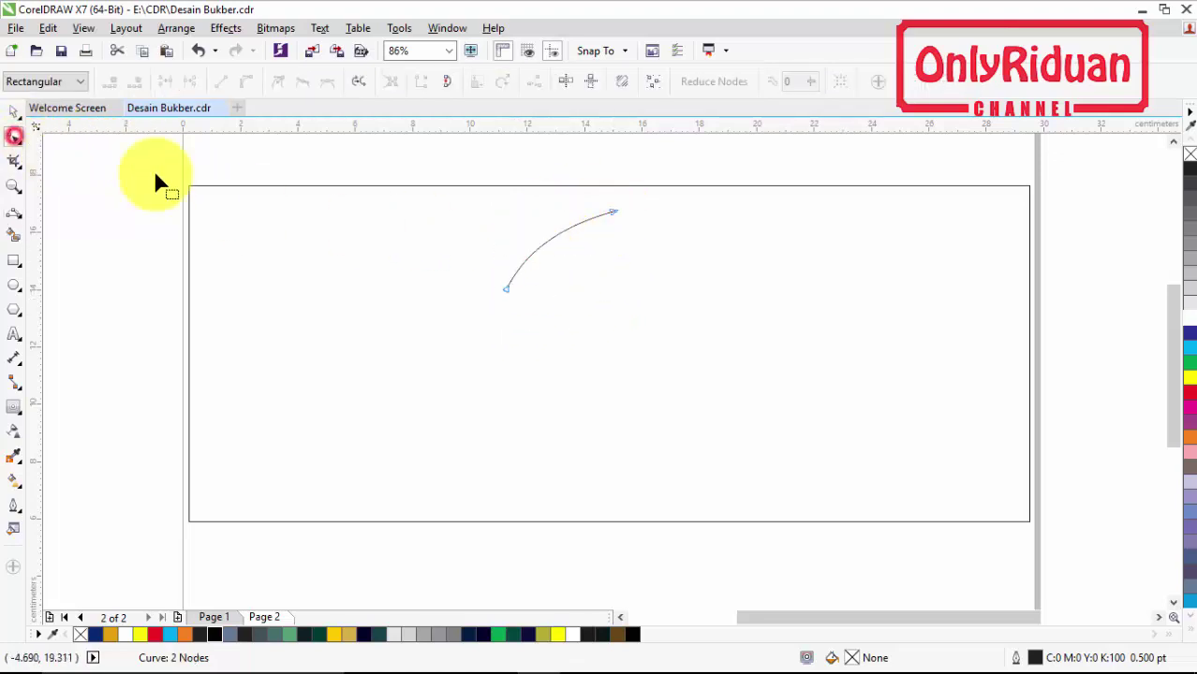
left_click(612, 214)
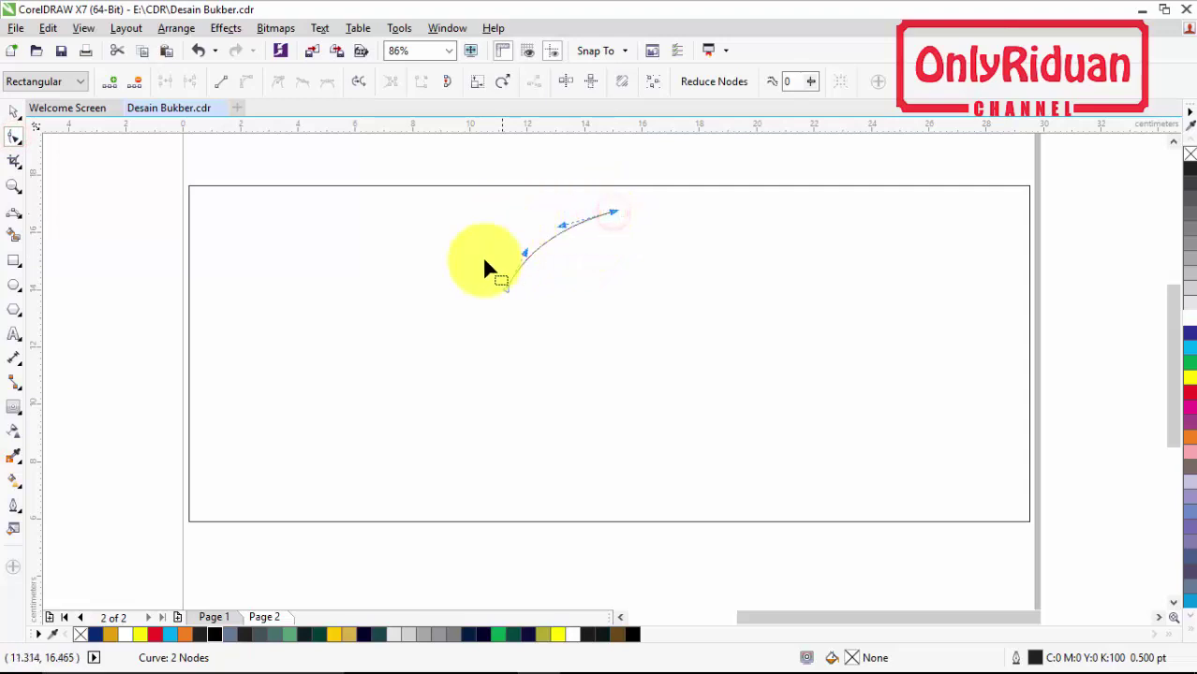
left_click_drag(563, 224, 577, 251)
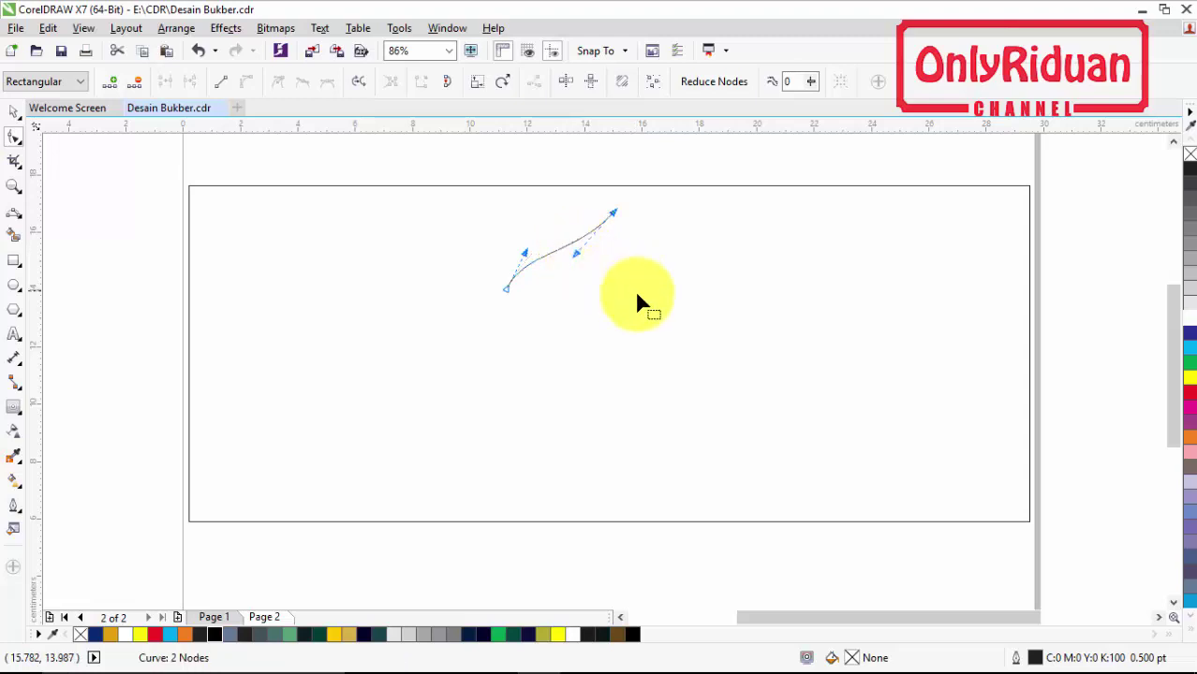
Duplicate the S-curve, mirror the copy horizontally and join it to the original's upper end to form a pointed dome
left_click(14, 113)
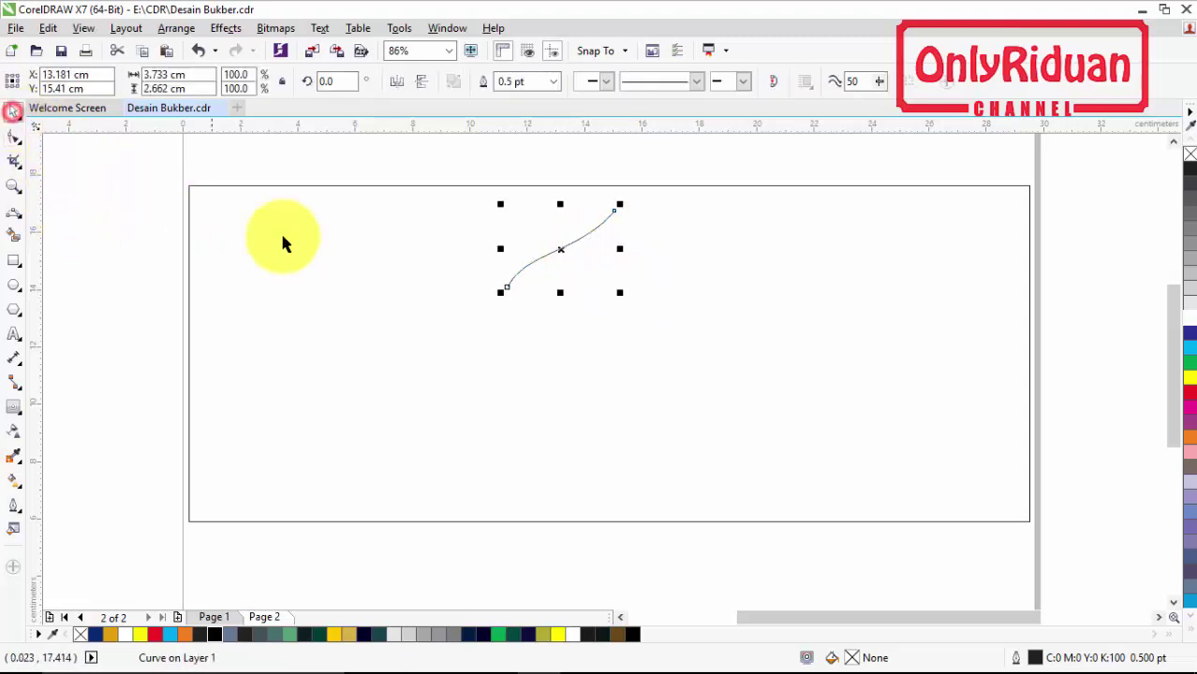
left_click_drag(558, 248, 654, 255)
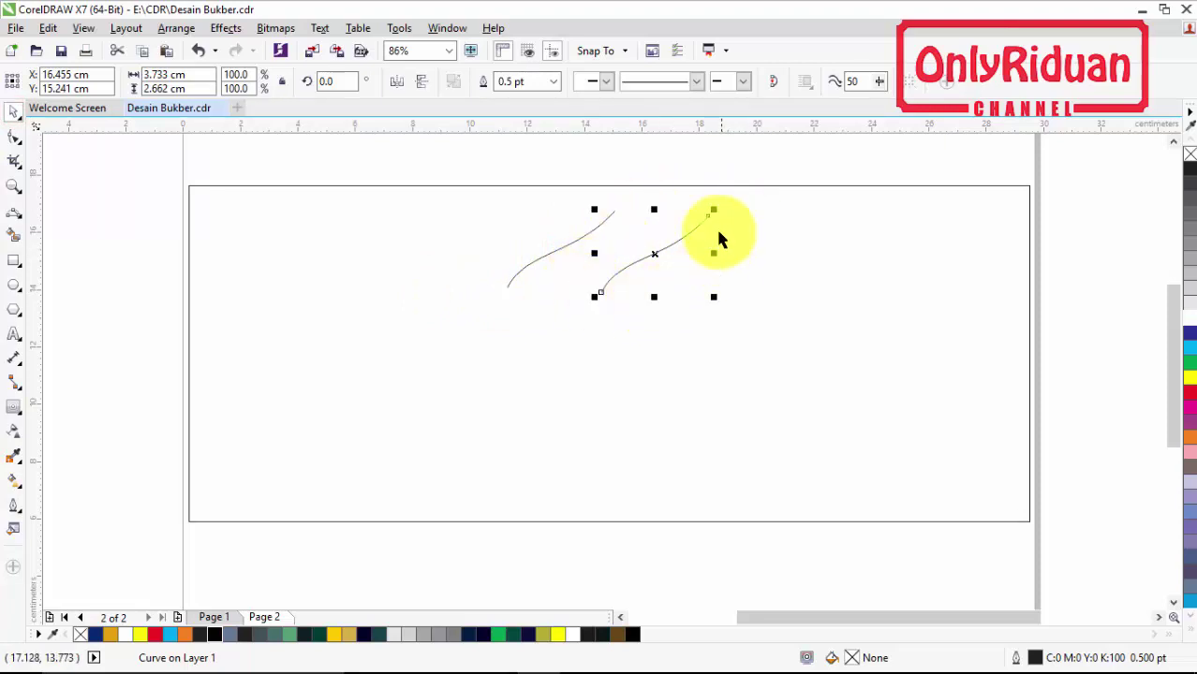
left_click(394, 81)
left_click_drag(655, 252, 719, 253)
left_click_drag(665, 219, 617, 213)
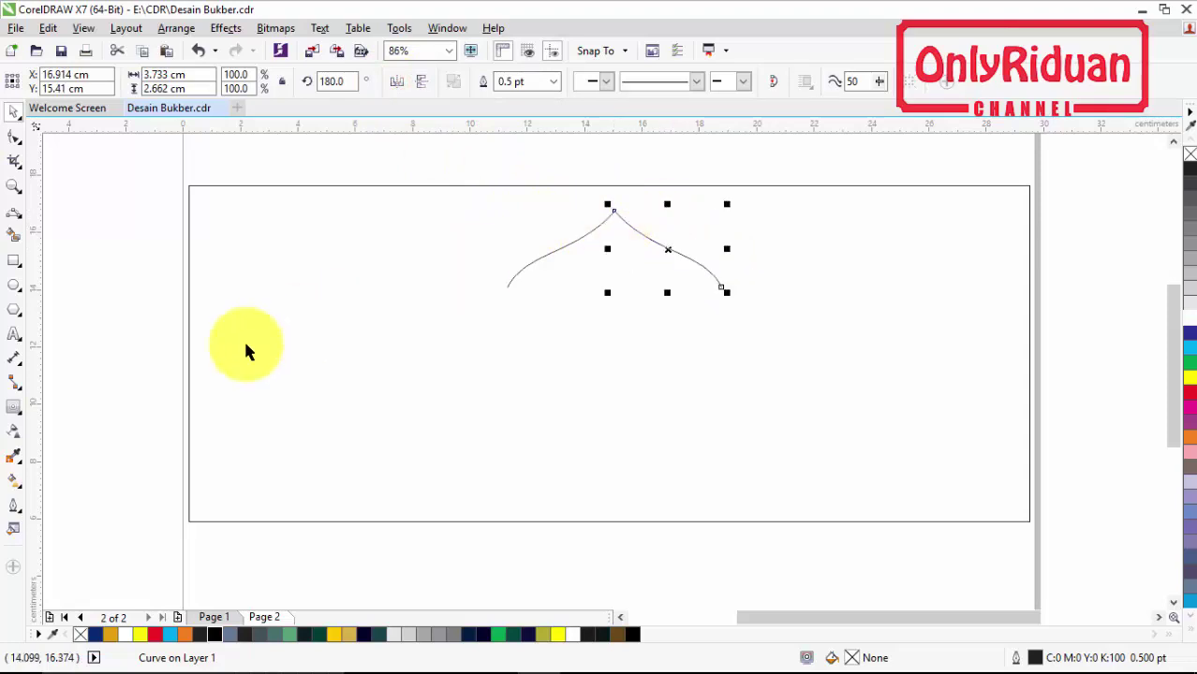
left_click(147, 259)
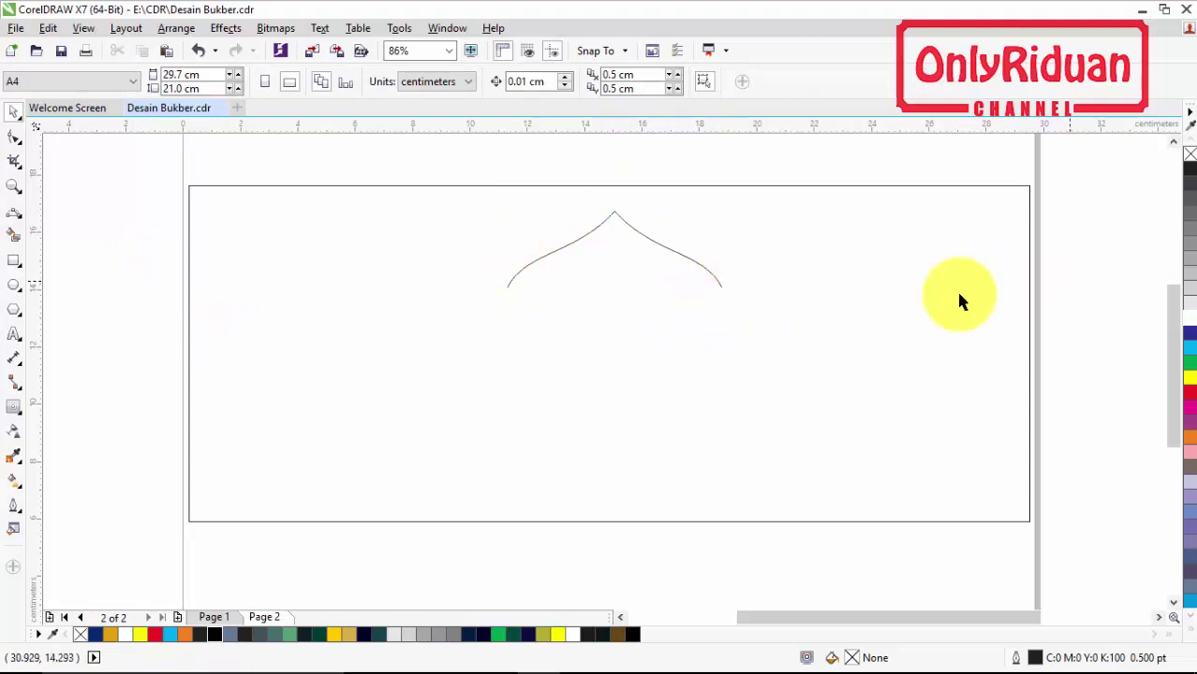
Draw straight horizontal freehand lines from both lower ends of the dome to the rectangle's side edges
left_click(12, 216)
left_click(70, 216)
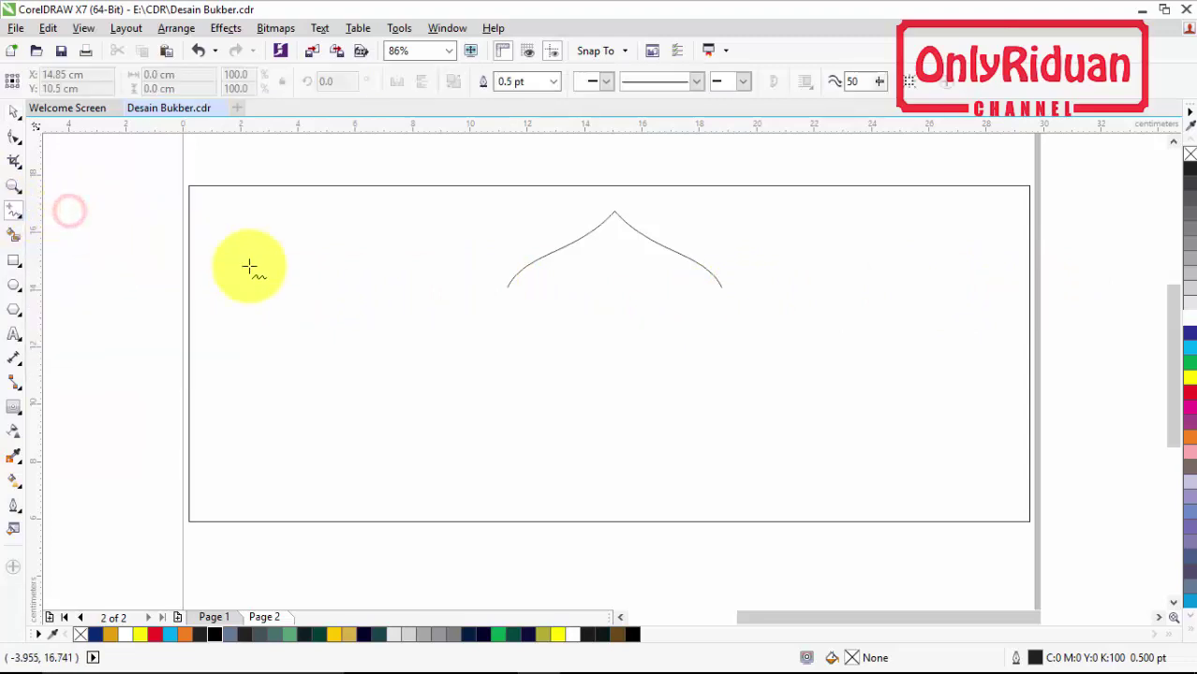
left_click(721, 289)
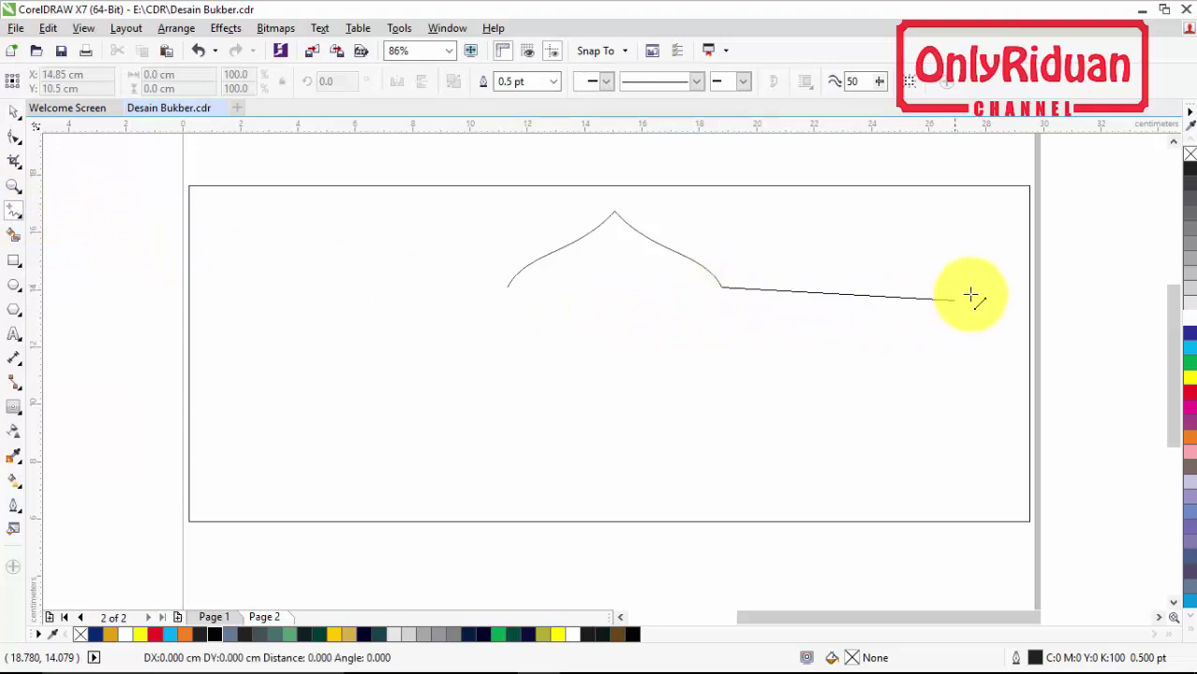
left_click(1031, 286)
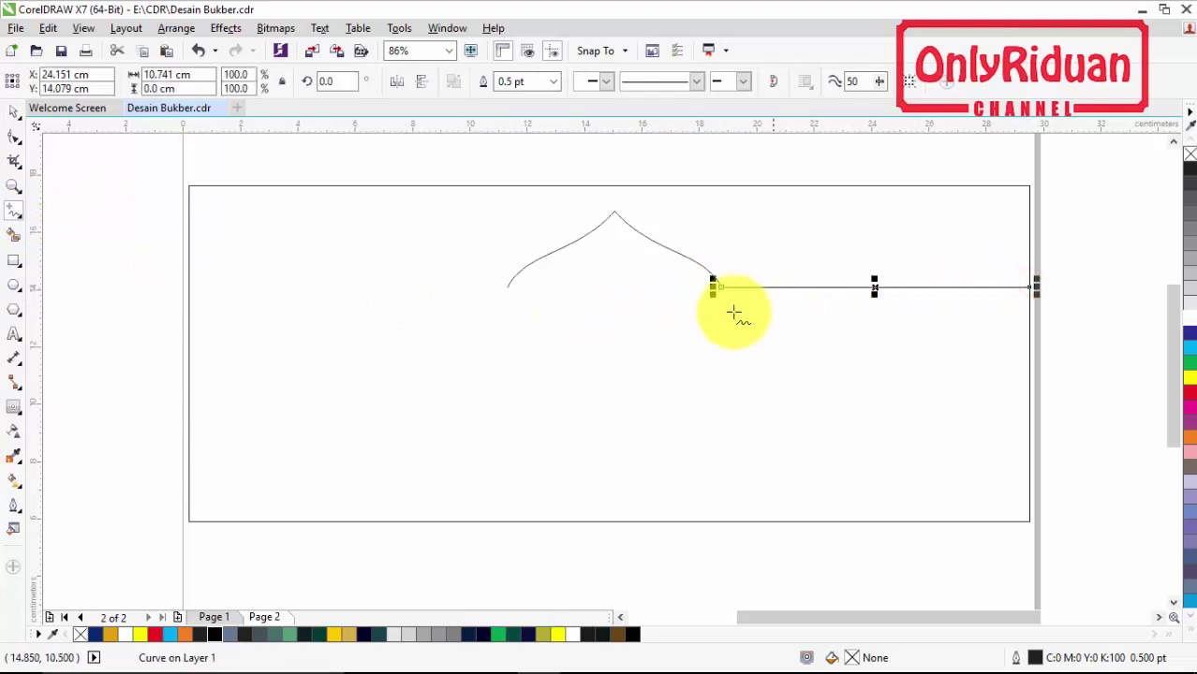
left_click(507, 289)
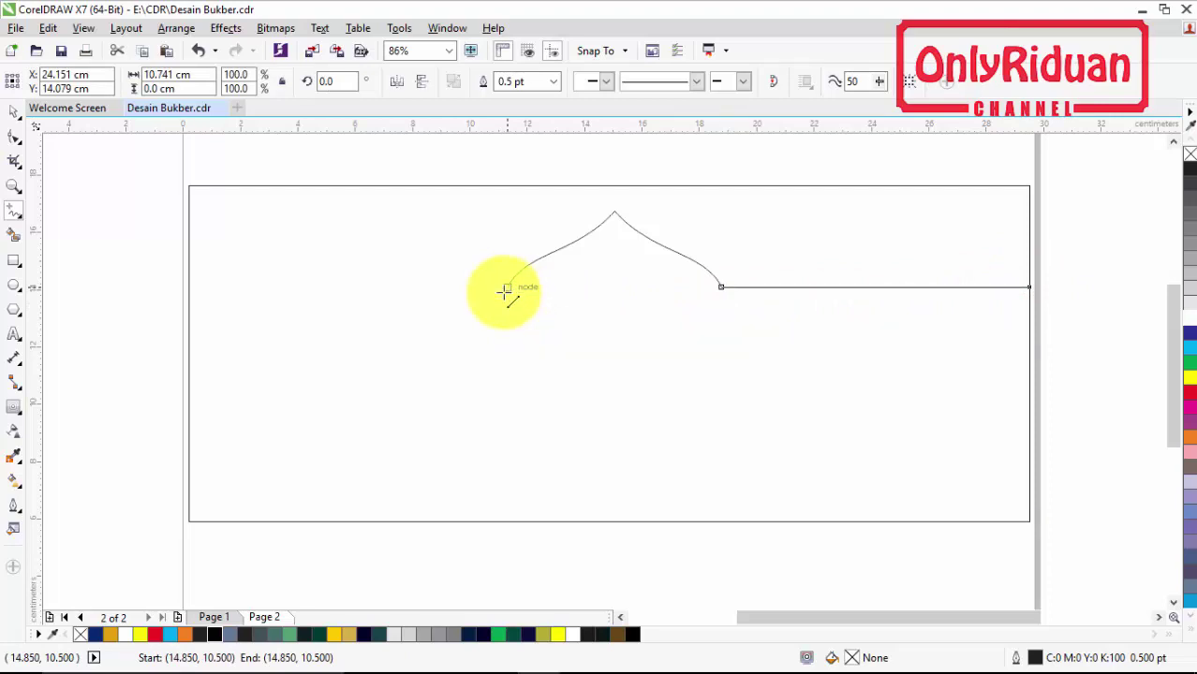
left_click(191, 286)
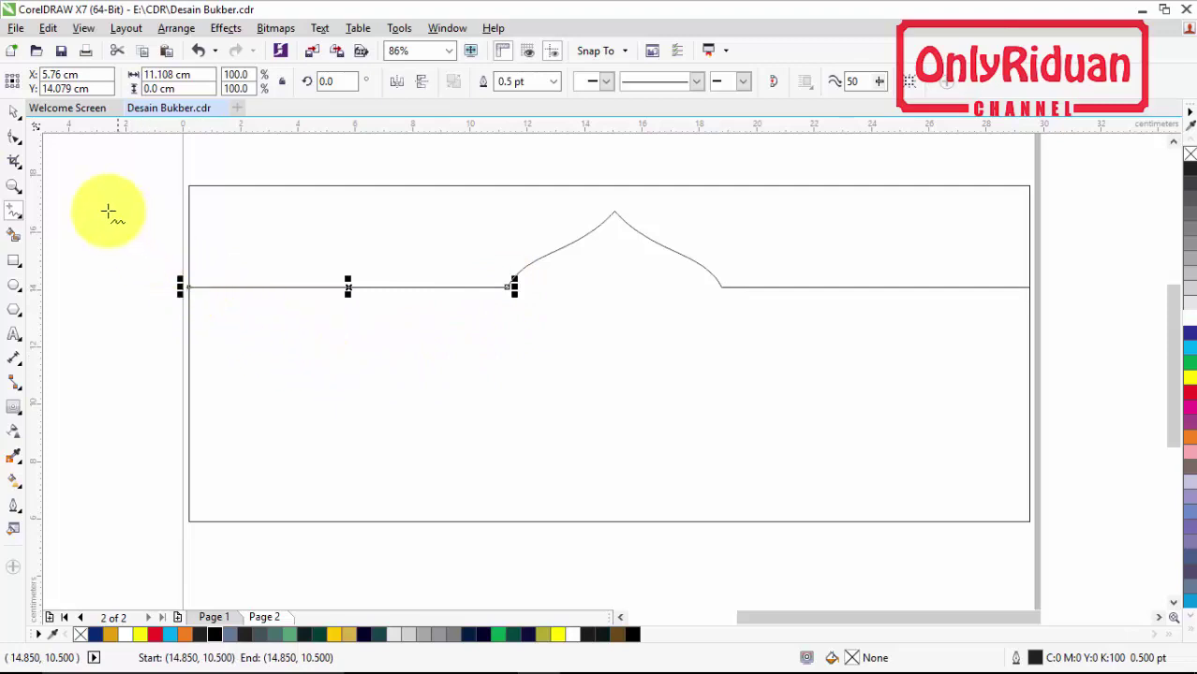
key("space")
key("Escape")
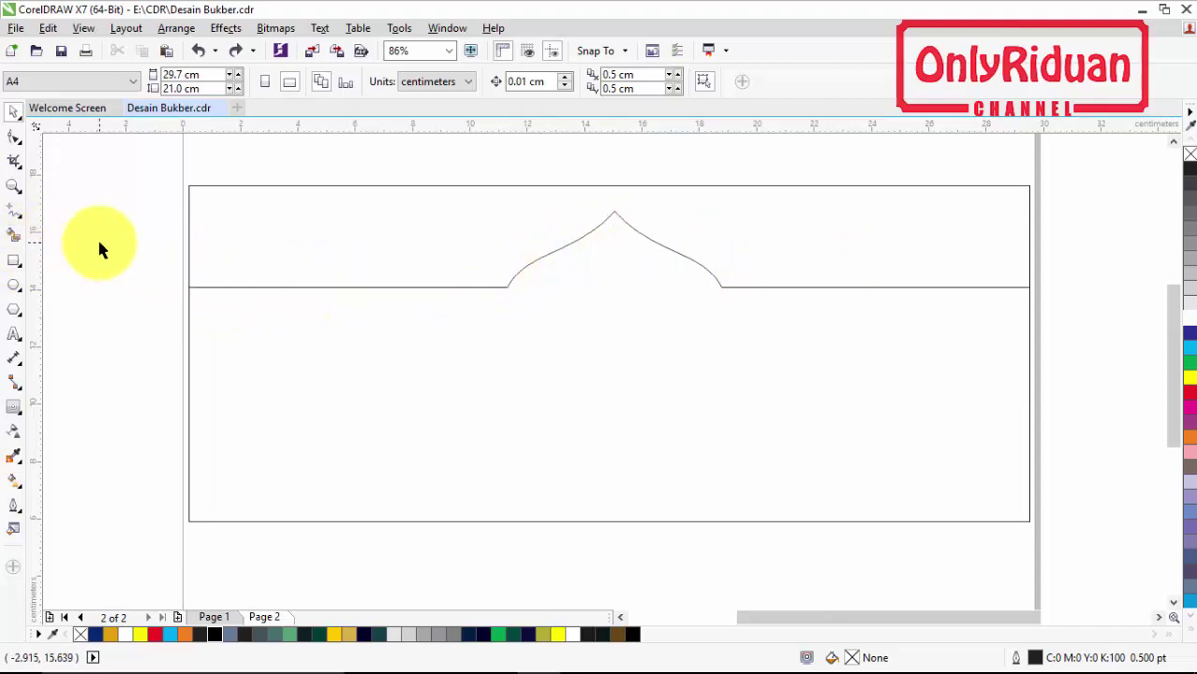
Smart-fill the area below the dome outline with blue-grey, using a 0.5 pt black outline
left_click(16, 236)
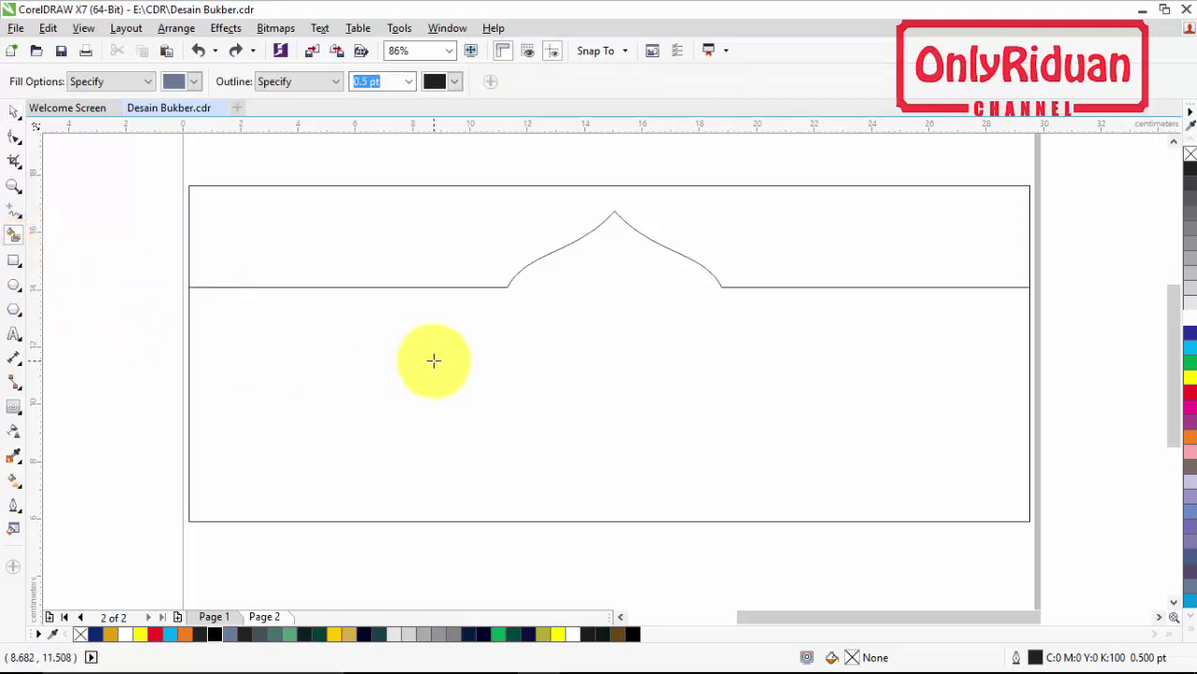
left_click(434, 361)
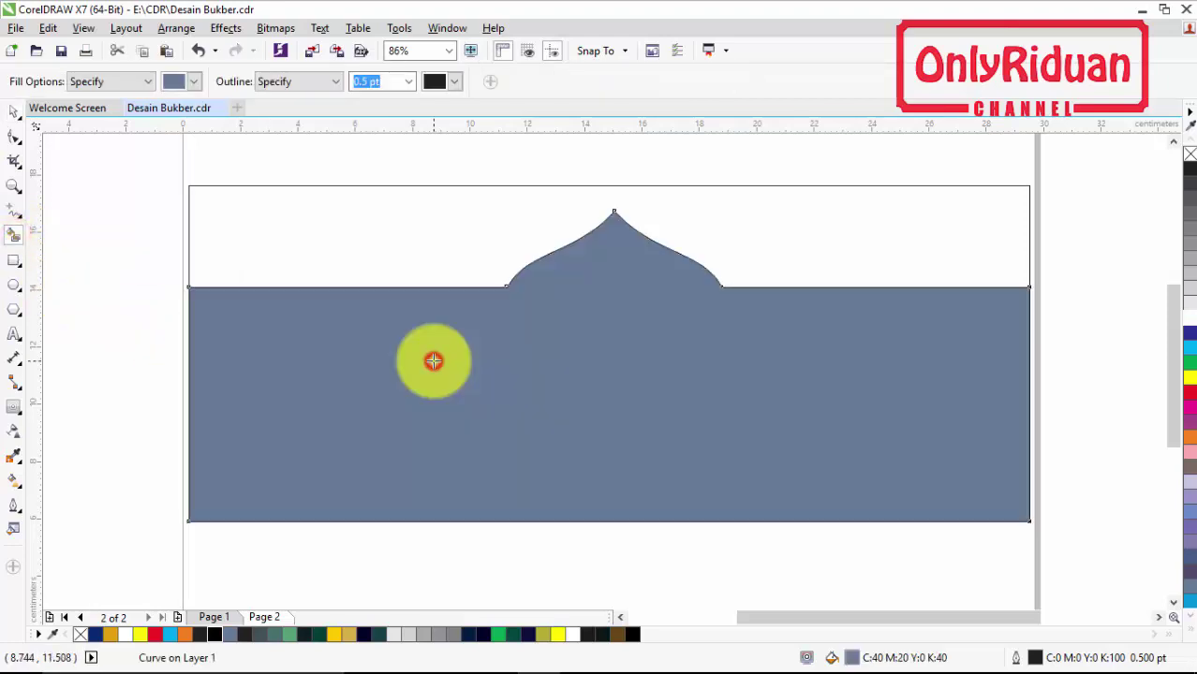
Try moving the filled dome shape down off the outline, and undo the move
left_click(15, 111)
left_click_drag(436, 328, 446, 419)
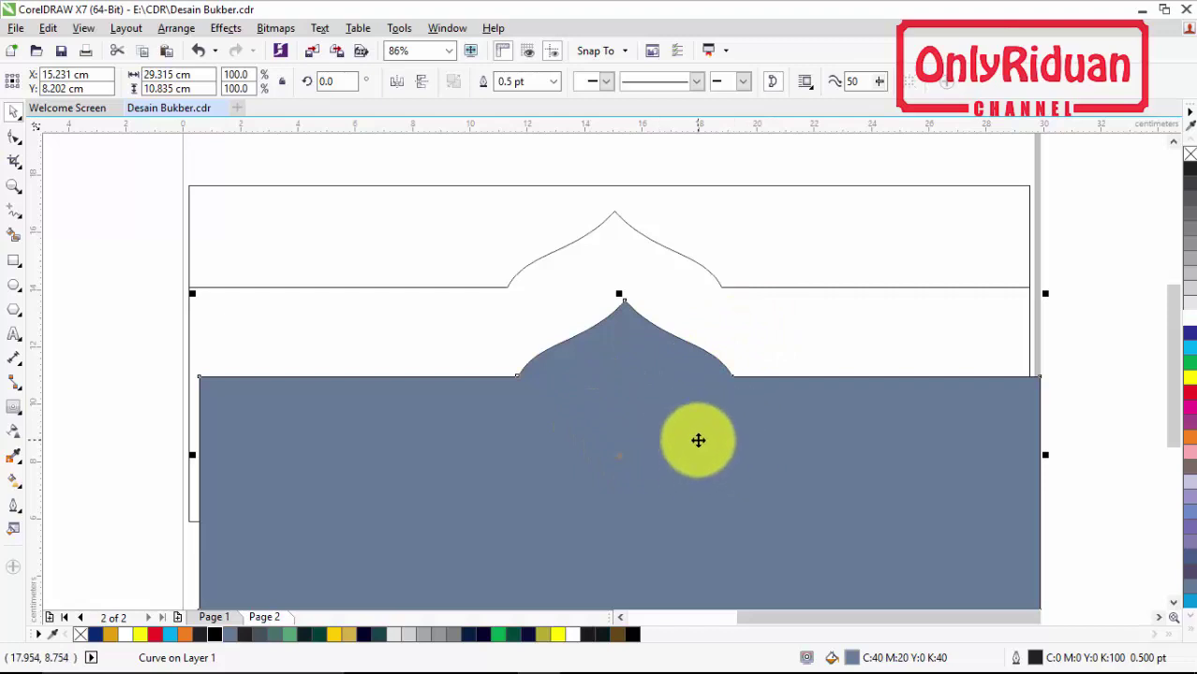
key("ctrl+z")
Delete the two straight horizontal lines running from the dome's lower ends to the rectangle's side edges
left_click(44, 248)
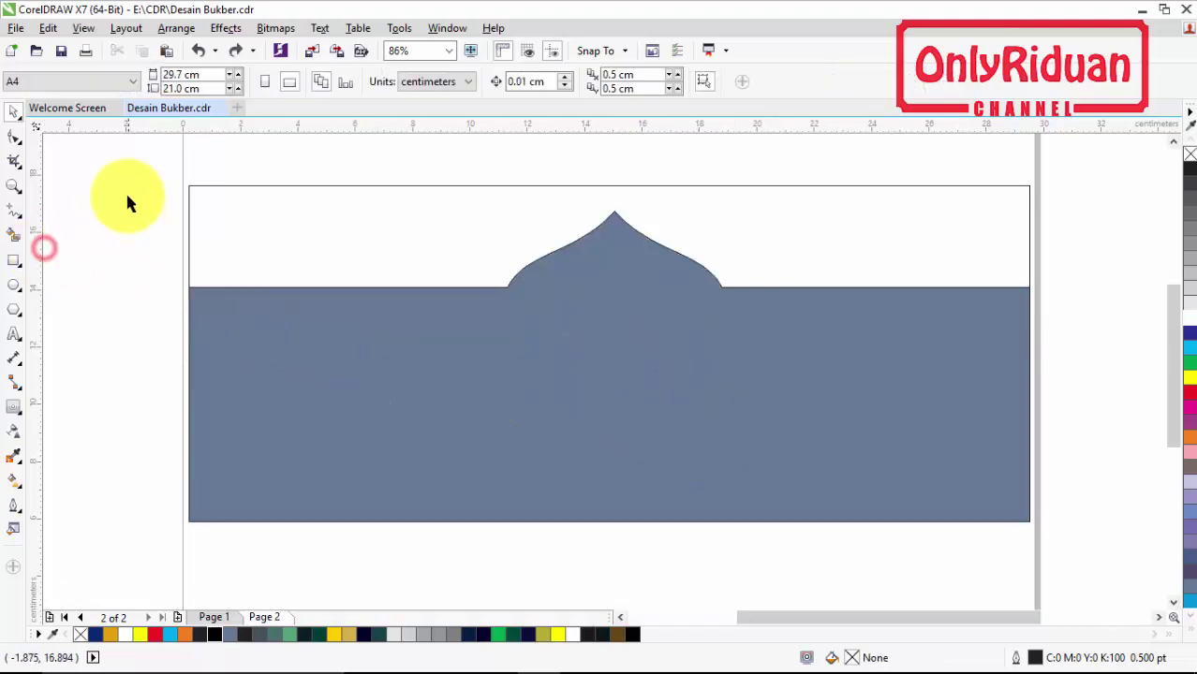
left_click_drag(274, 234, 553, 331)
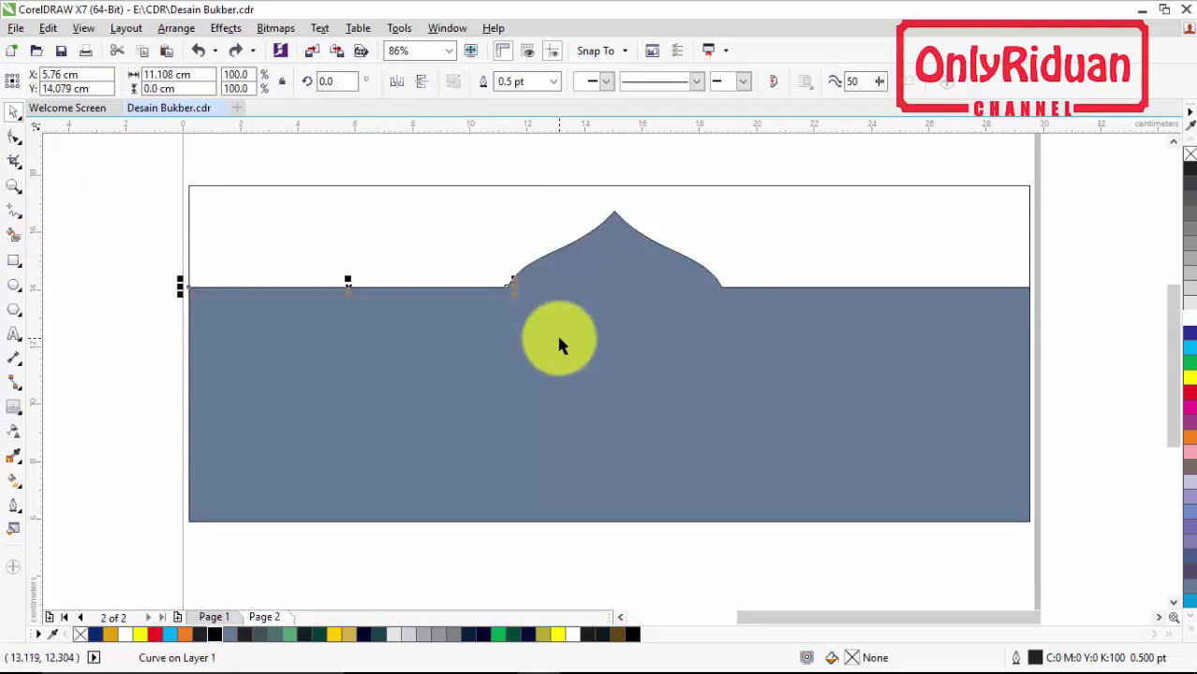
key("Delete")
left_click(464, 151)
left_click_drag(464, 150, 760, 340)
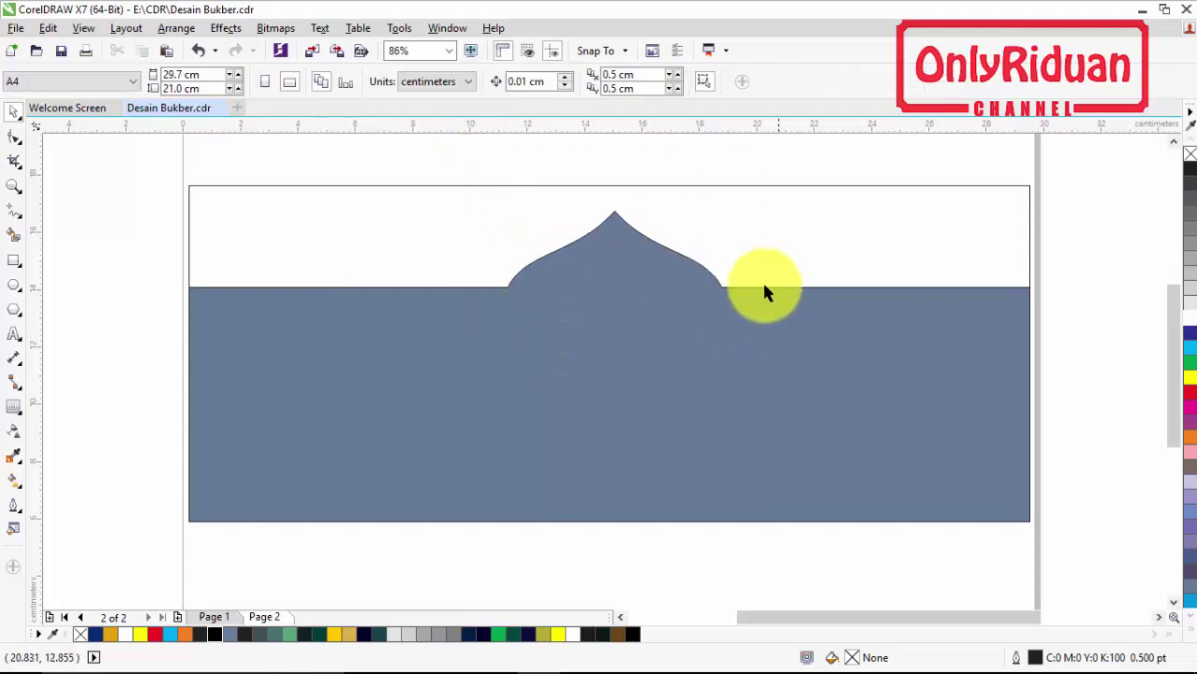
left_click_drag(957, 337, 1042, 347)
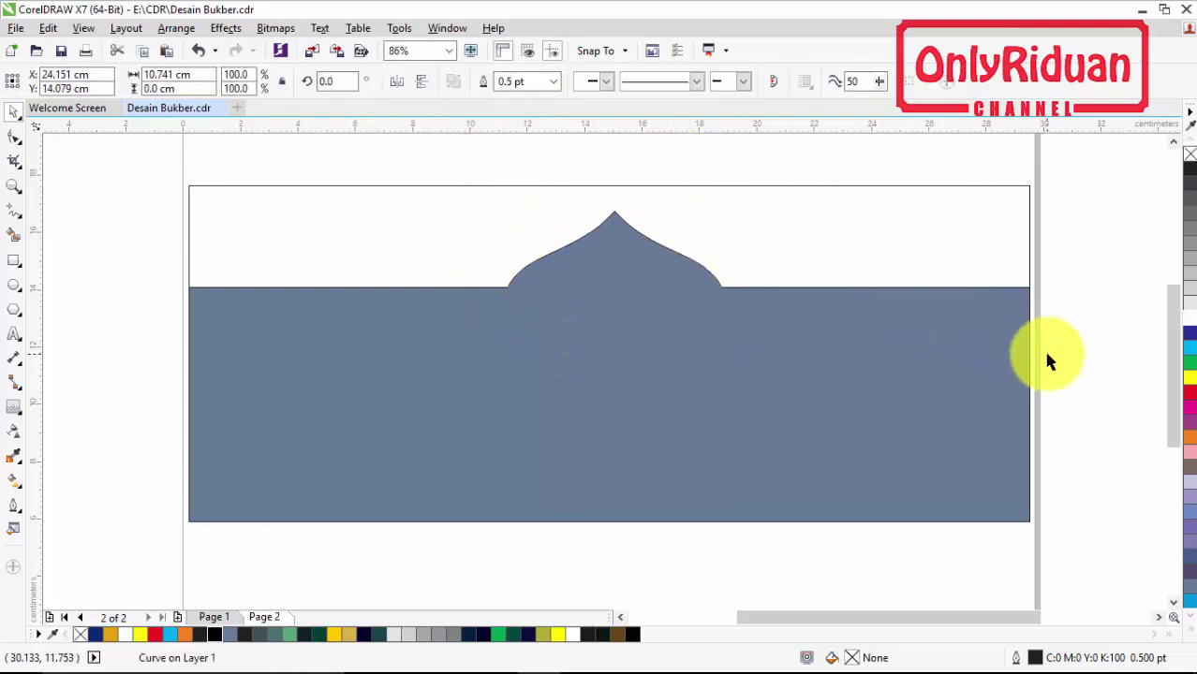
key("Delete")
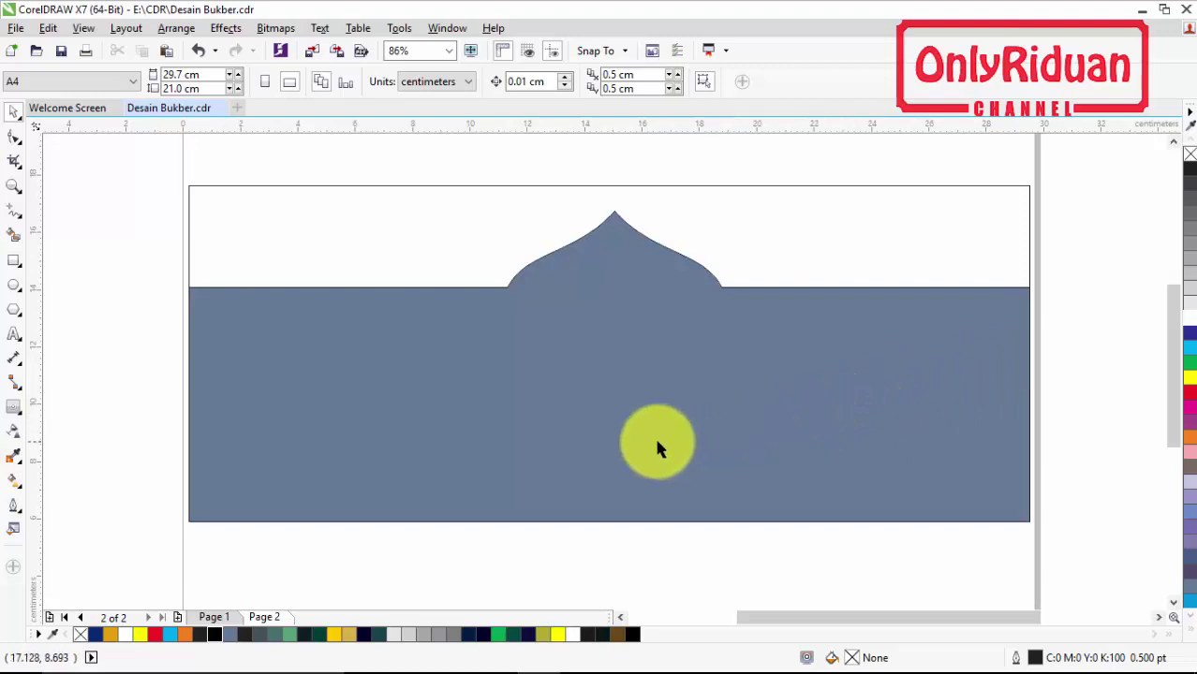
Recolor the filled dome shape olive green
left_click(614, 366)
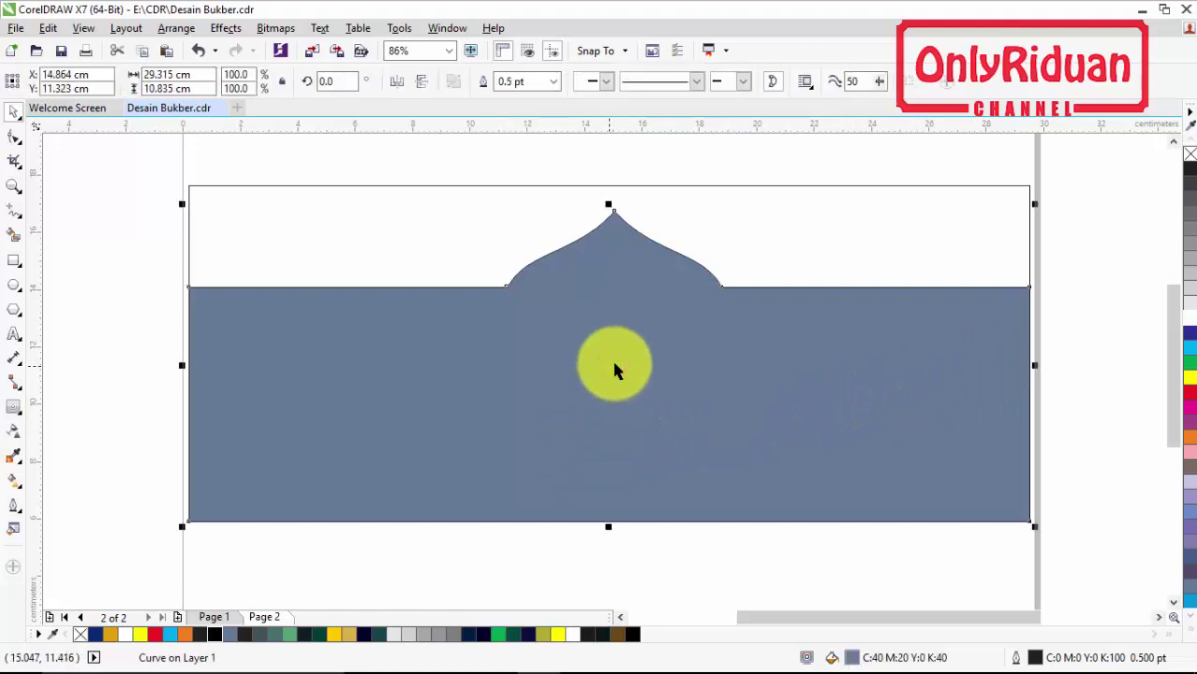
left_click(544, 636)
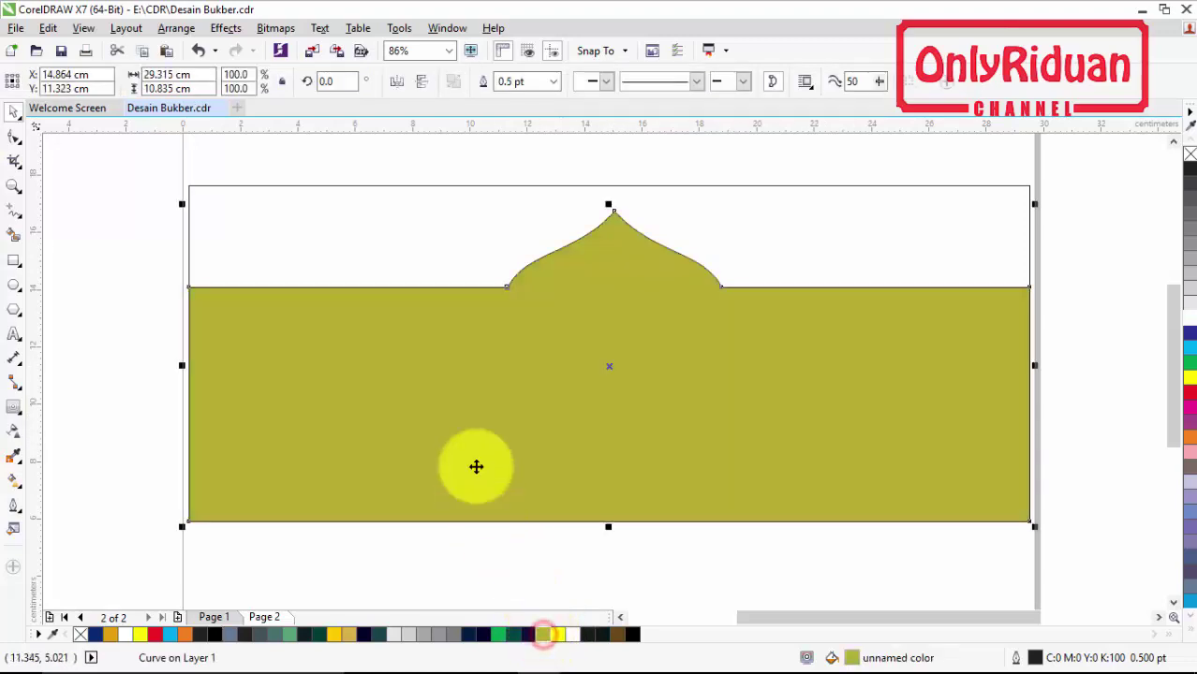
left_click(110, 204)
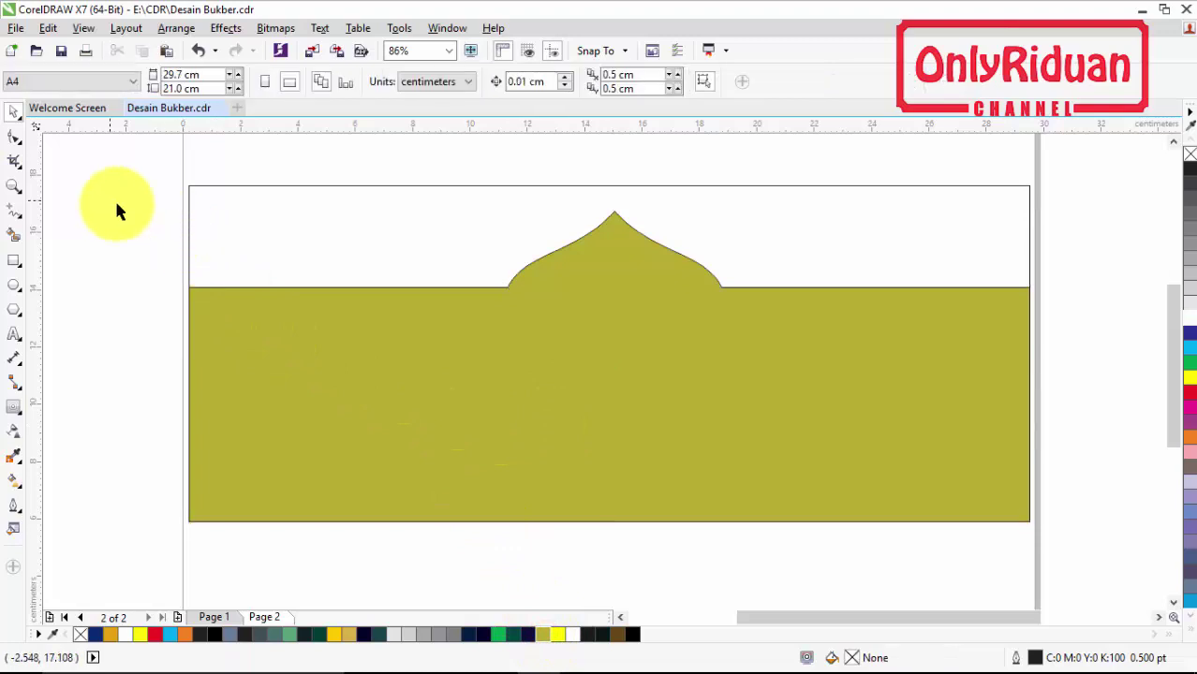
left_click(587, 340)
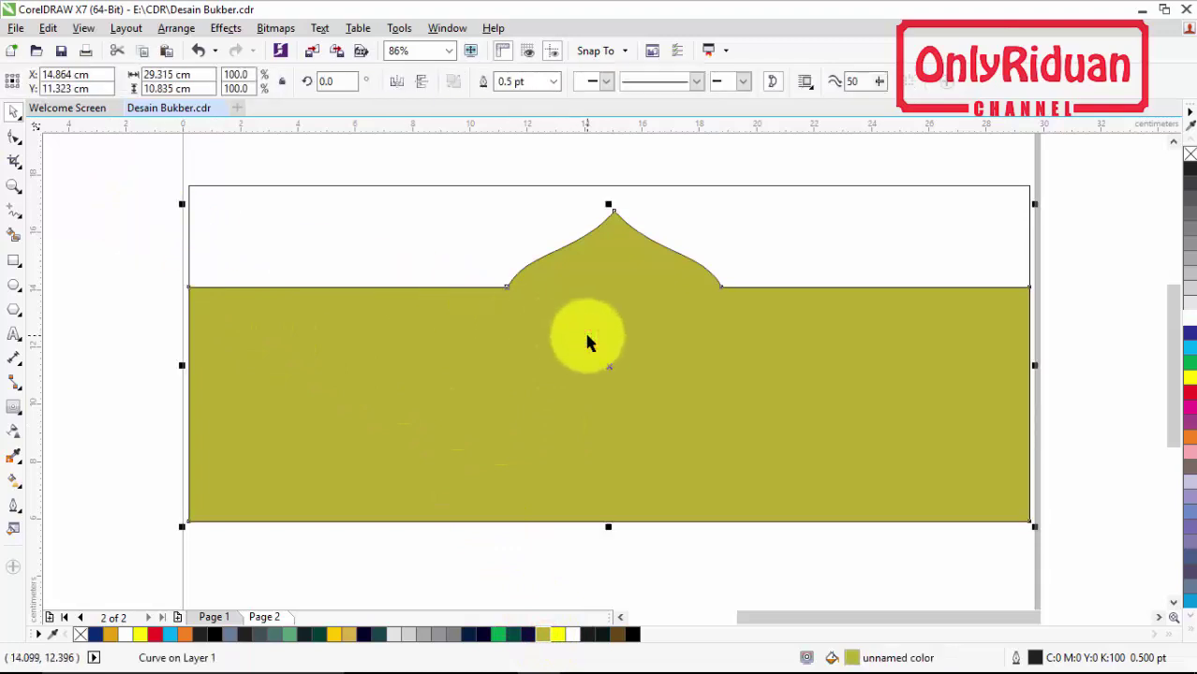
Check the design on Page 1, then import masjid-png onto Page 2 about 10.8 cm wide, roughly centered below the dome's tip
left_click(230, 618)
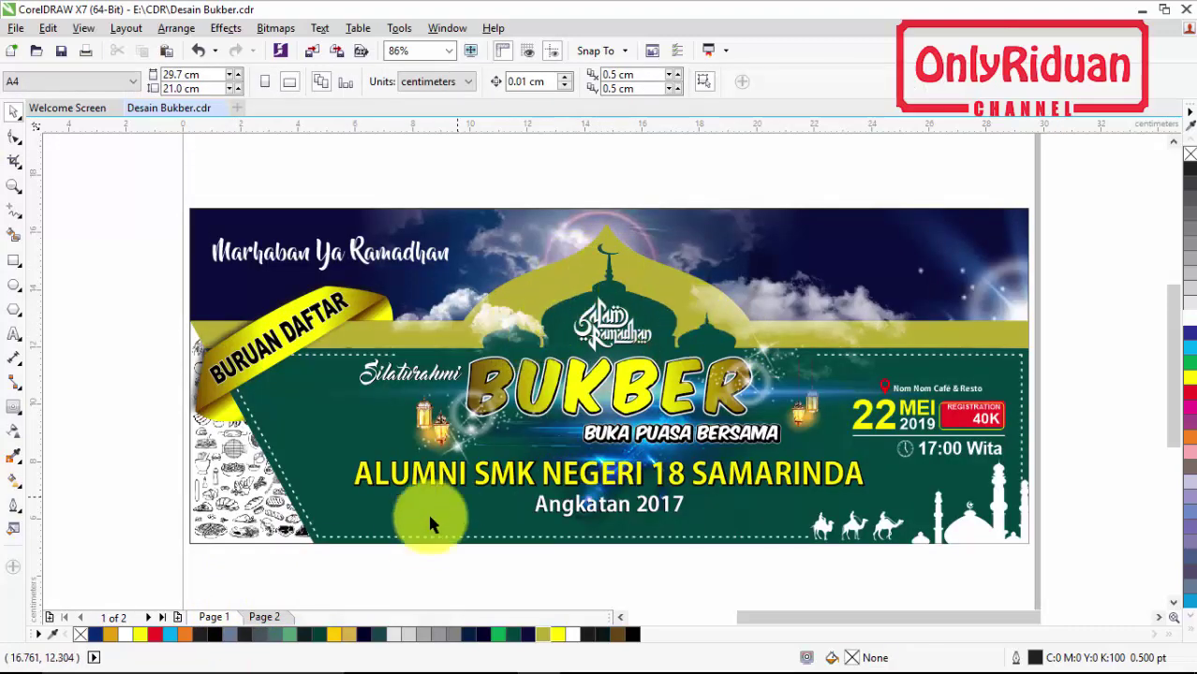
left_click(267, 617)
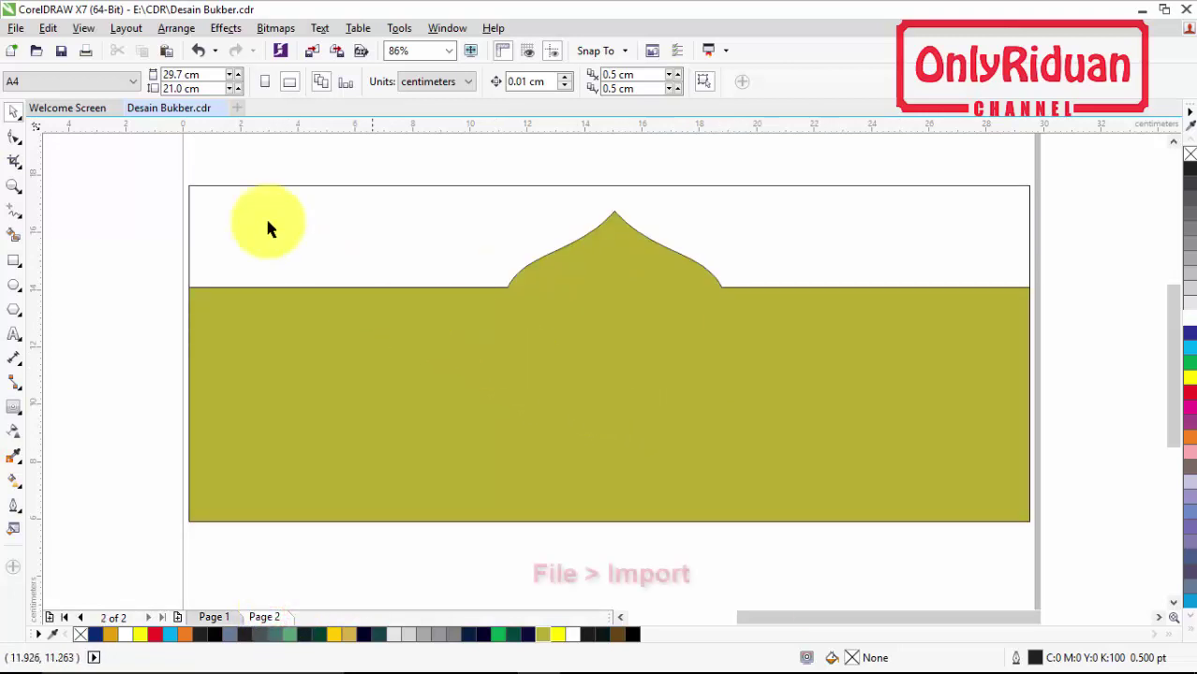
left_click(16, 28)
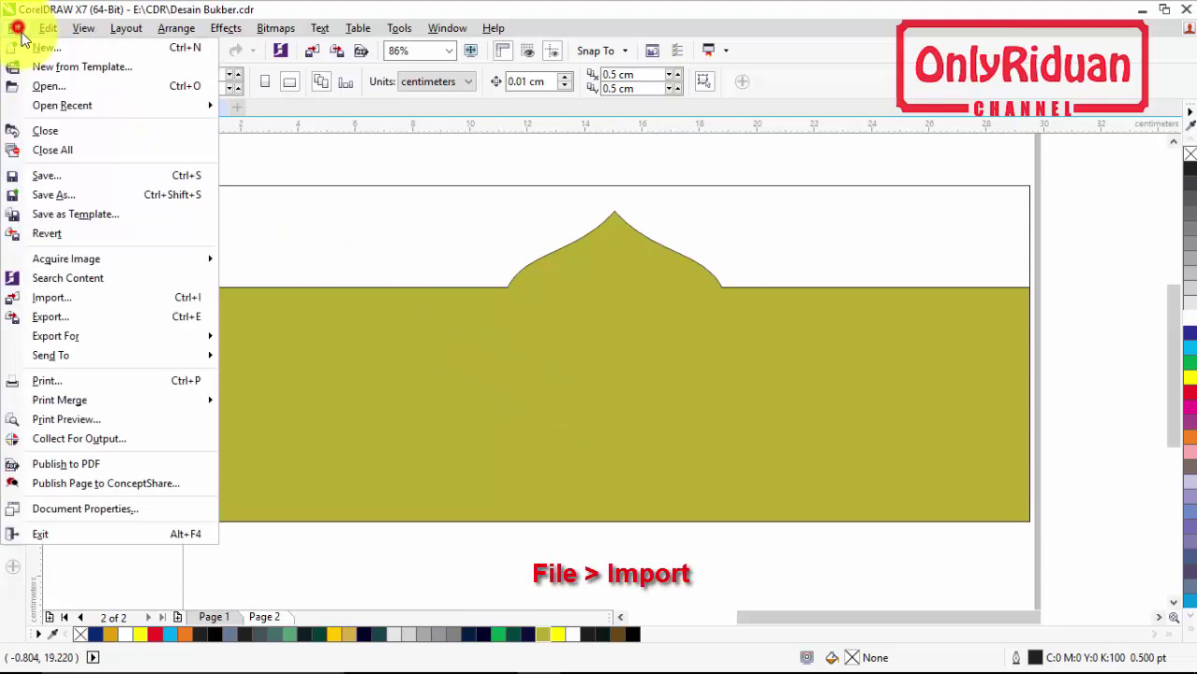
left_click(67, 298)
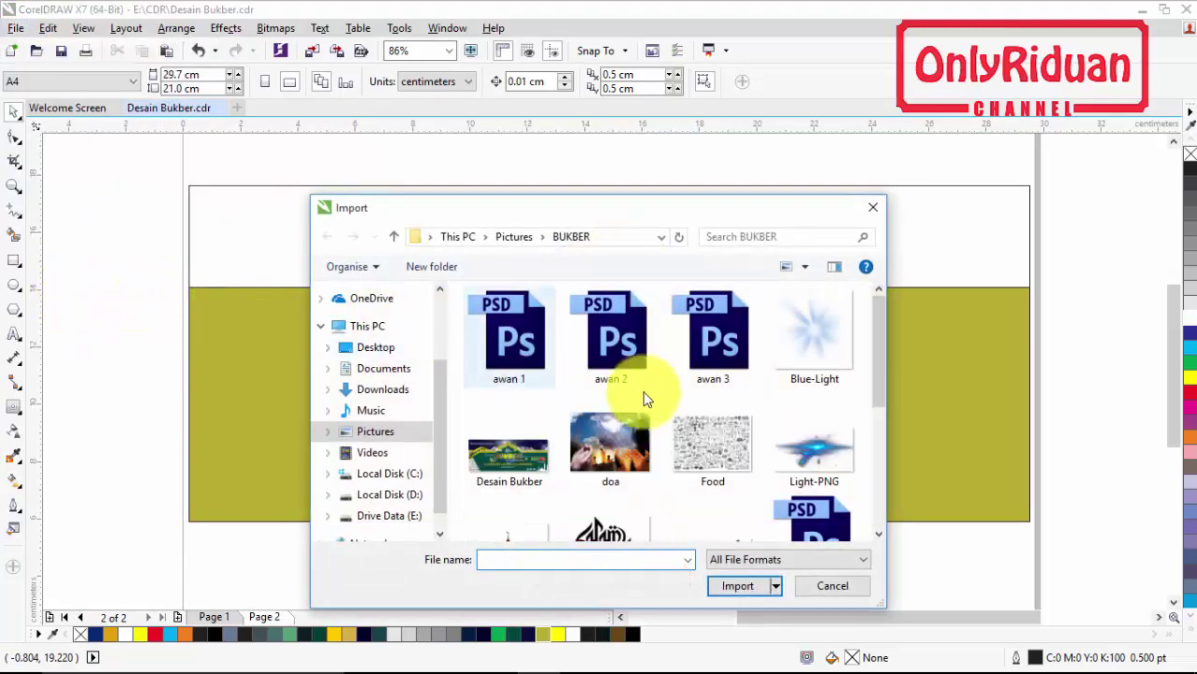
left_click_drag(878, 345, 883, 482)
left_click(513, 339)
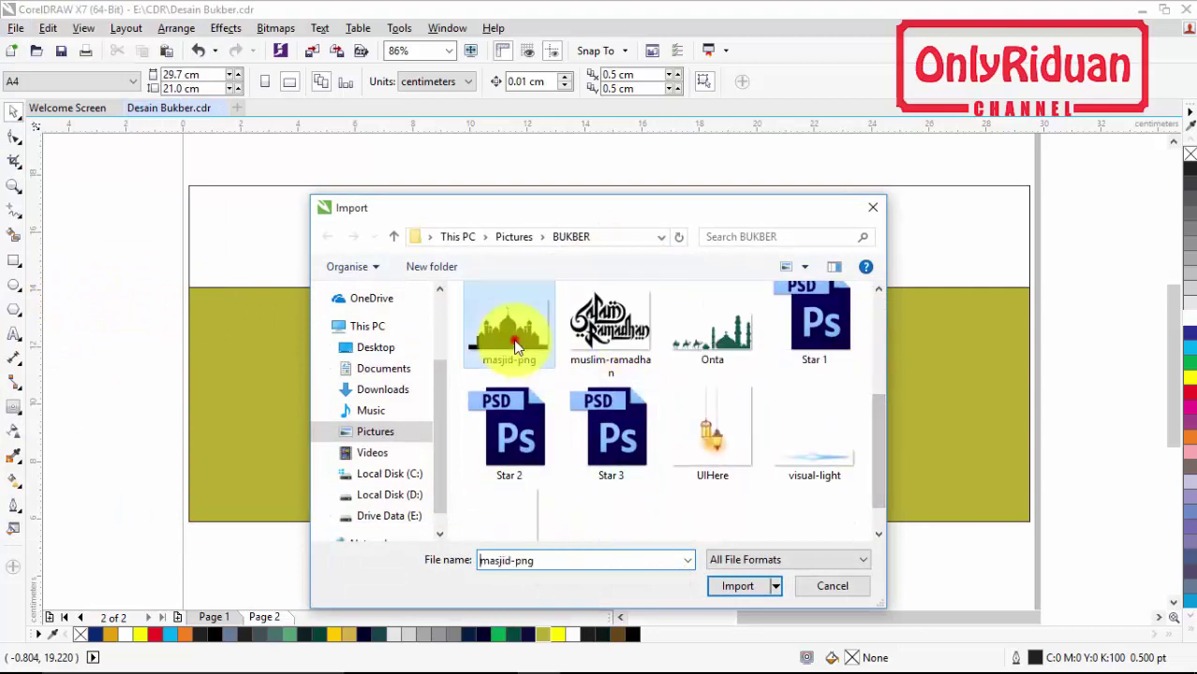
left_click(738, 586)
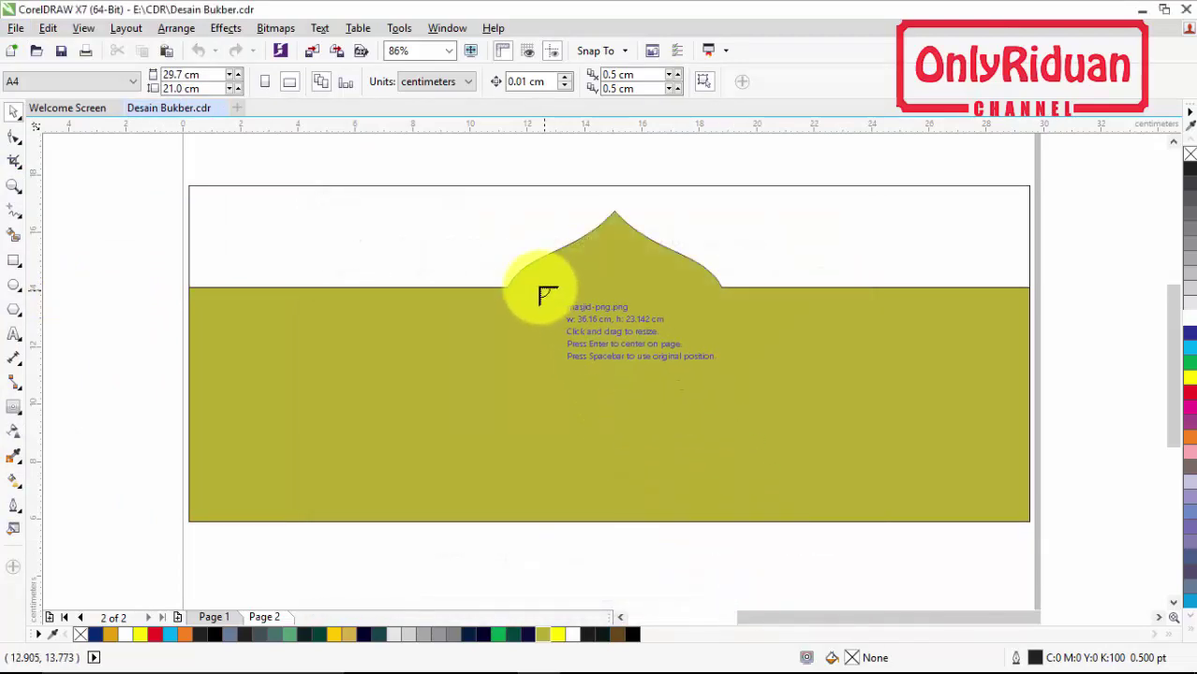
left_click_drag(526, 286, 829, 483)
left_click_drag(708, 401, 632, 381)
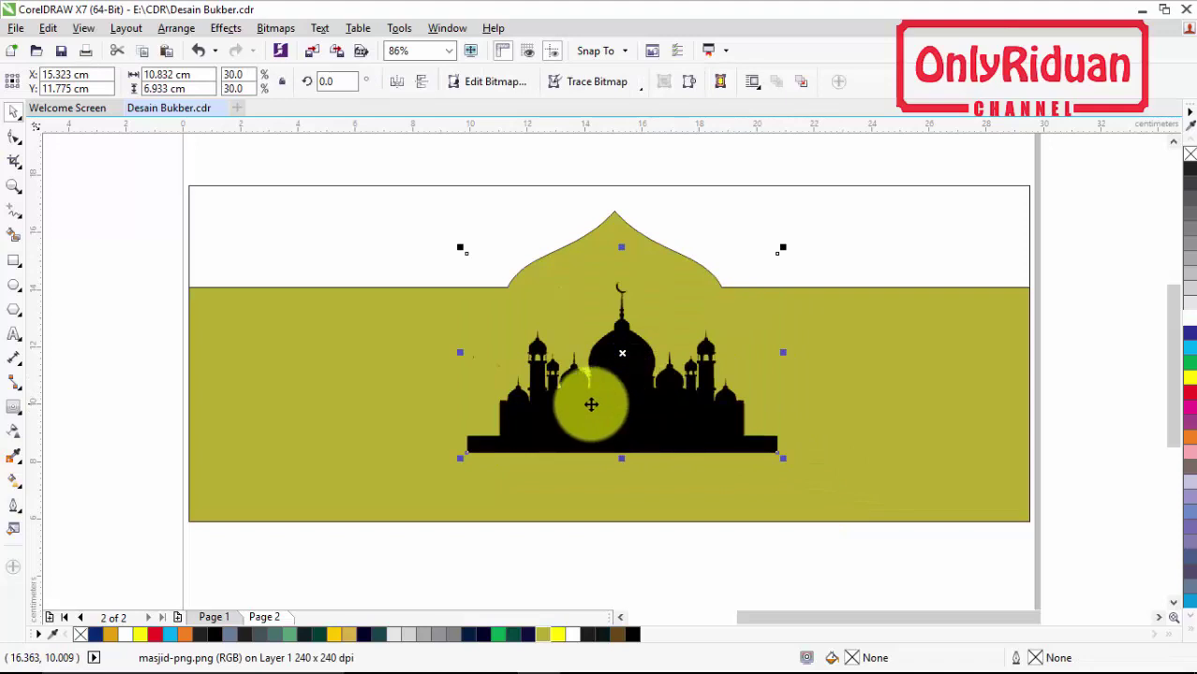
Draw a rectangle about 4.8 by 7.1 cm over the mosque's left wing, extending above and below it
left_click(14, 260)
left_click_drag(422, 281, 560, 485)
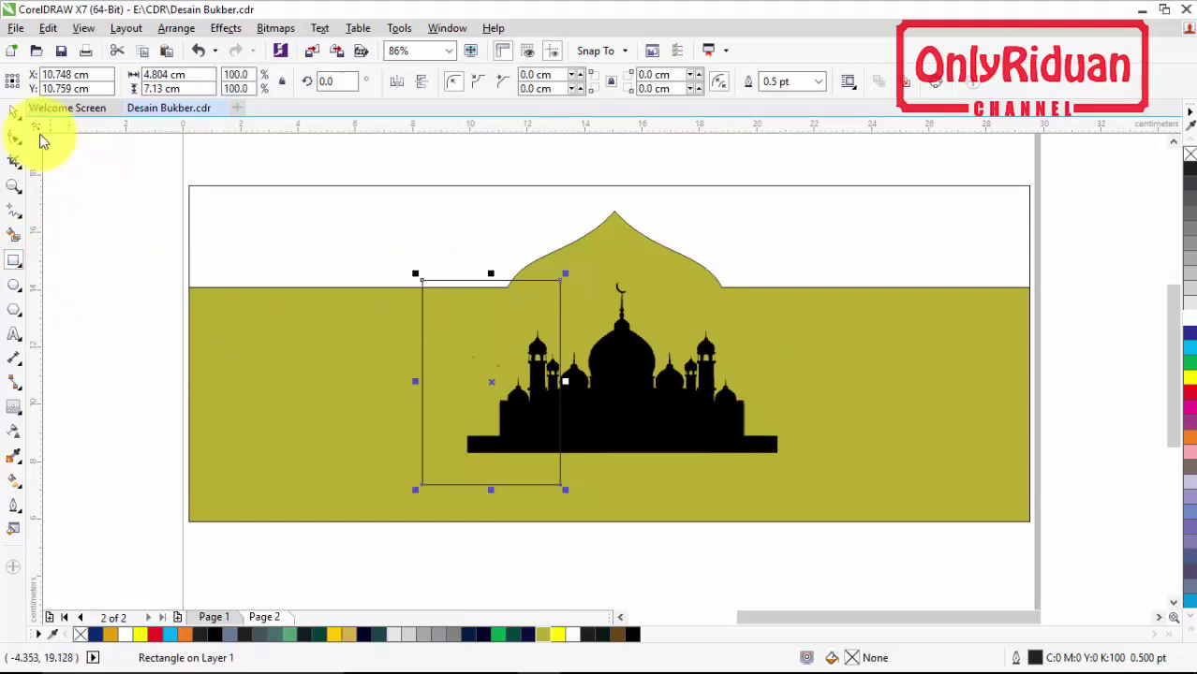
left_click(14, 110)
left_click_drag(846, 571, 386, 258)
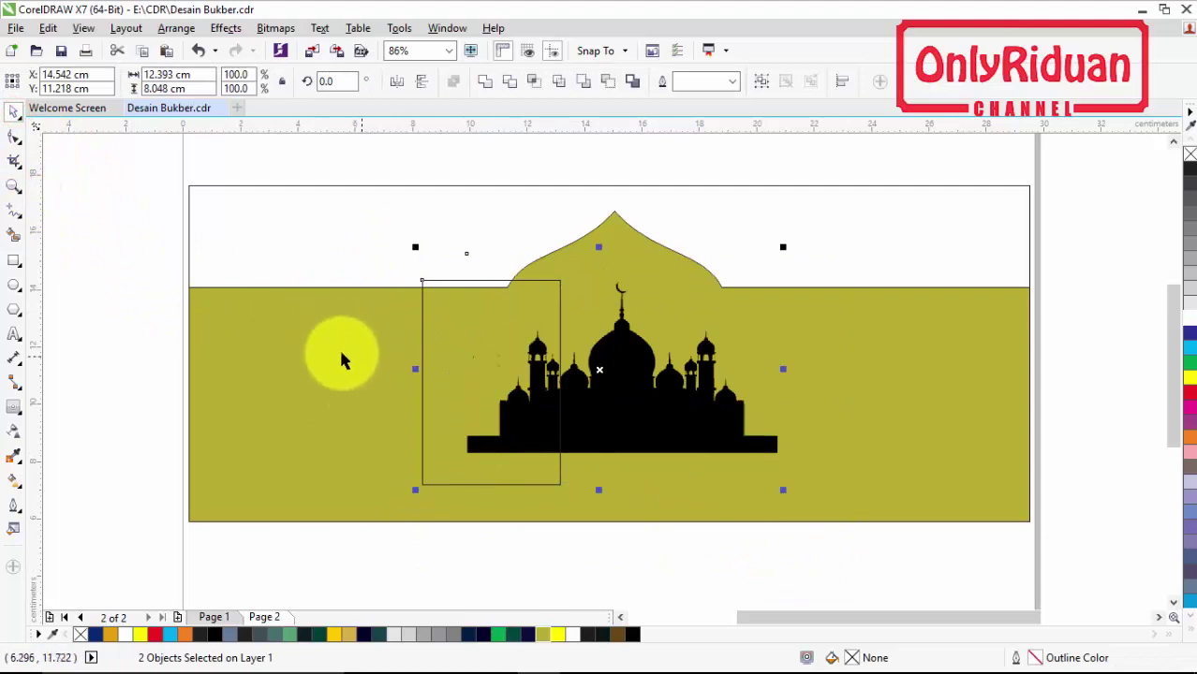
left_click(326, 243)
left_click(424, 306)
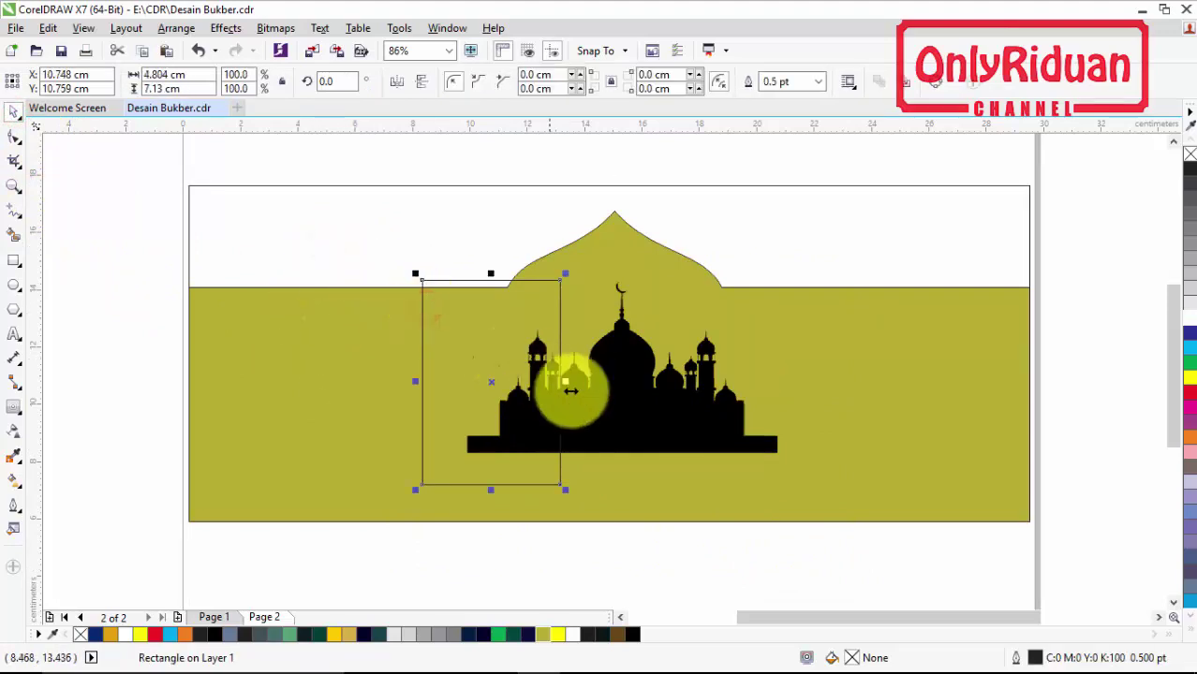
Try trimming the mosque image with the rectangle, and undo the trim
left_click(649, 412)
left_click(788, 559)
left_click_drag(852, 566, 385, 244)
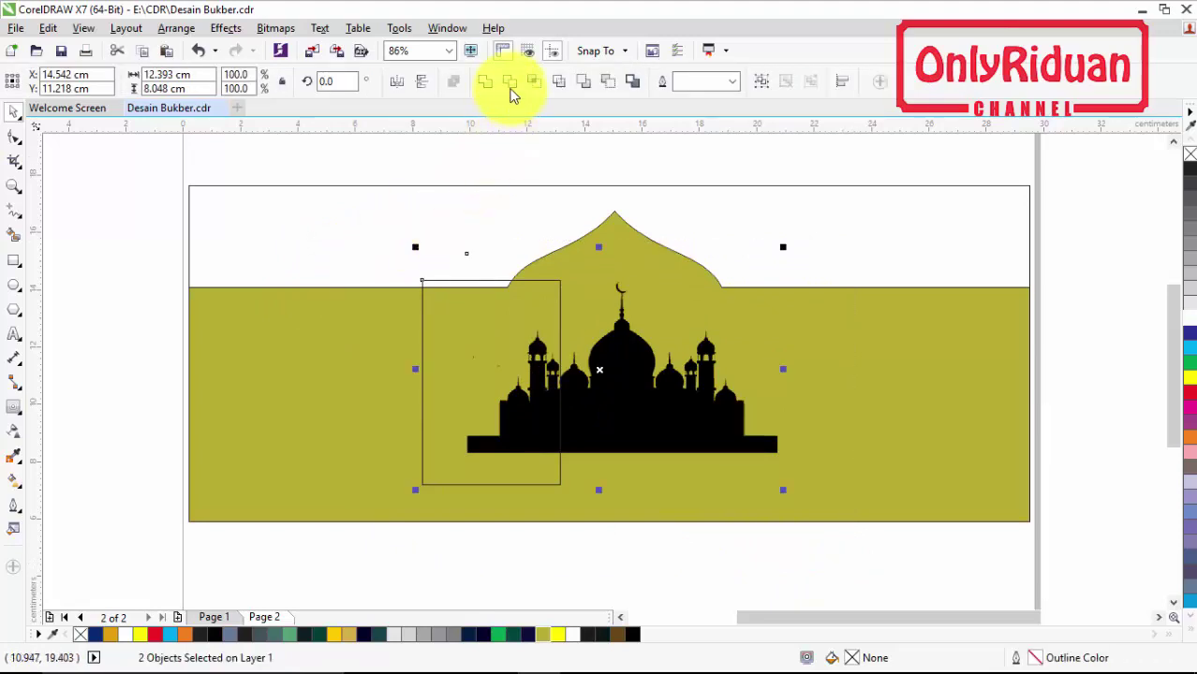
left_click(509, 83)
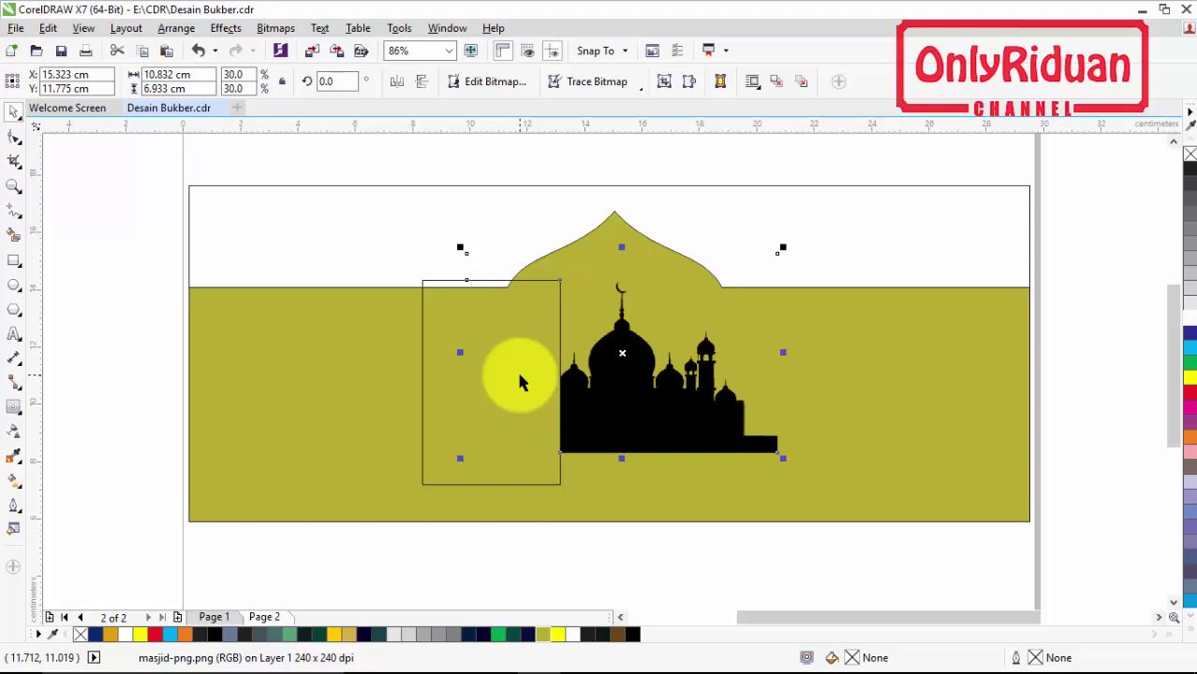
key("ctrl+z")
Narrow the rectangle slightly to about 4.79 cm, fitting its right edge between the small left tower and the neighboring dome
scroll(556, 398, "up", 4)
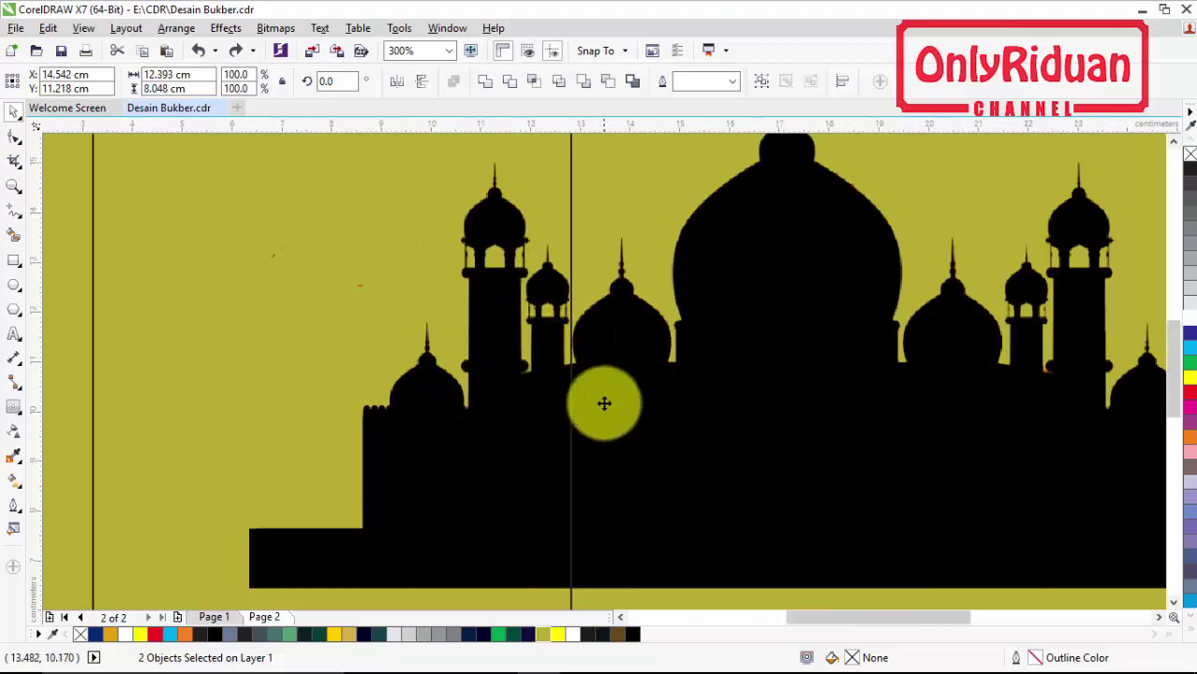
scroll(604, 403, "down", 2)
left_click(633, 513)
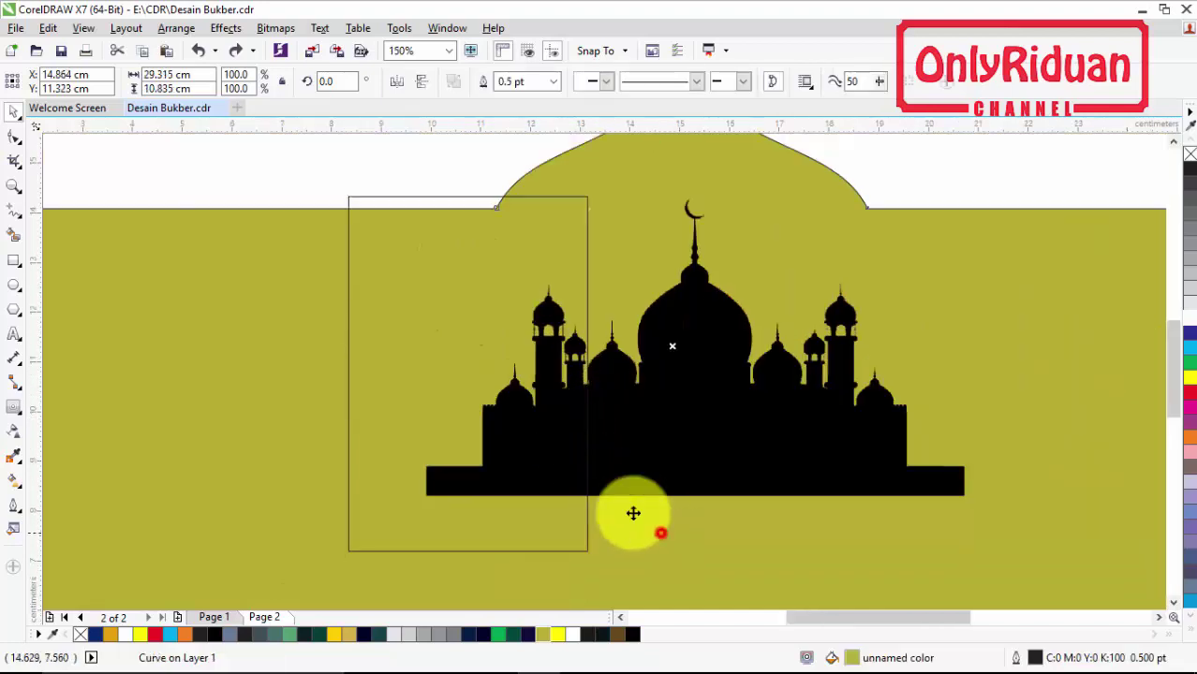
left_click(586, 342)
scroll(590, 375, "up", 2)
scroll(589, 366, "up", 2)
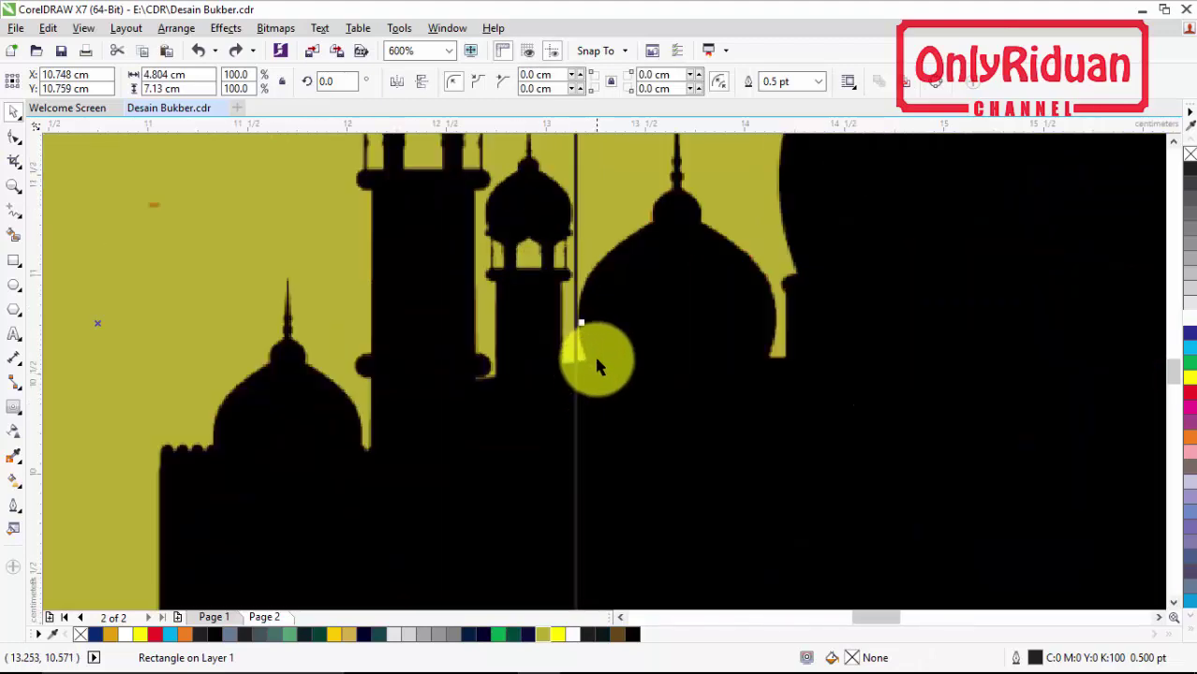
mouse_move(581, 321)
left_mouse_down()
mouse_move(640, 323)
mouse_move(582, 335)
left_mouse_up()
scroll(582, 335, "down", 4)
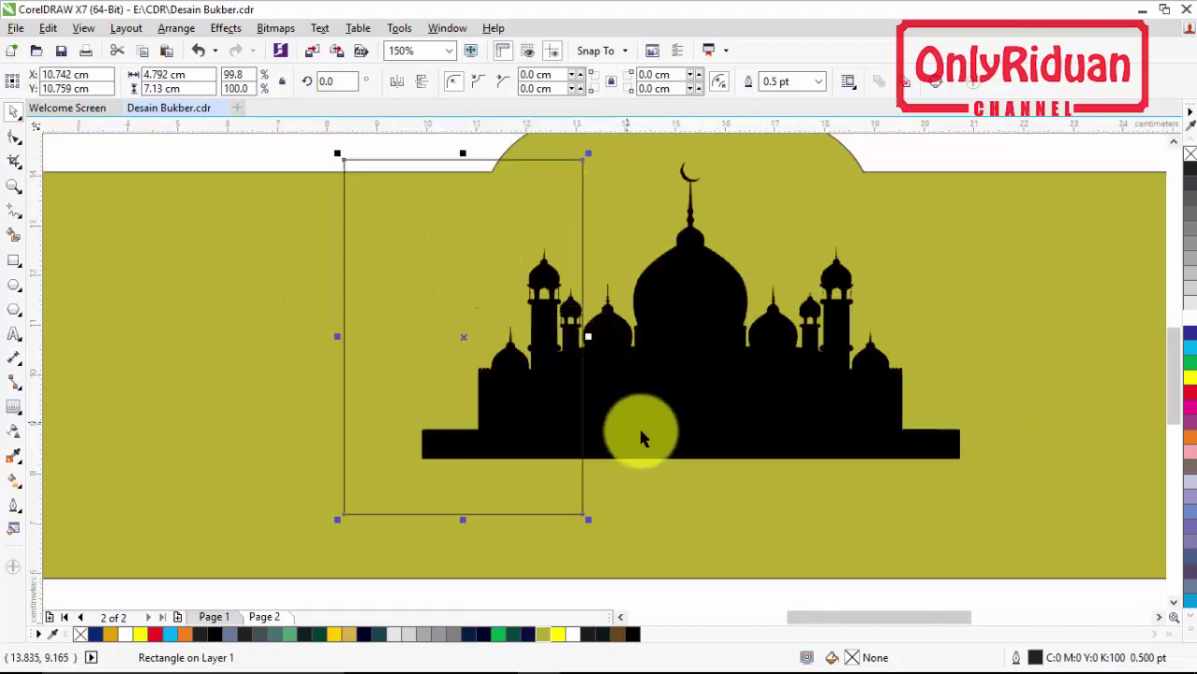
Trim the left wing off the mosque image using the rectangle
scroll(800, 520, "down", 1)
left_click_drag(927, 582, 591, 245)
left_click(509, 81)
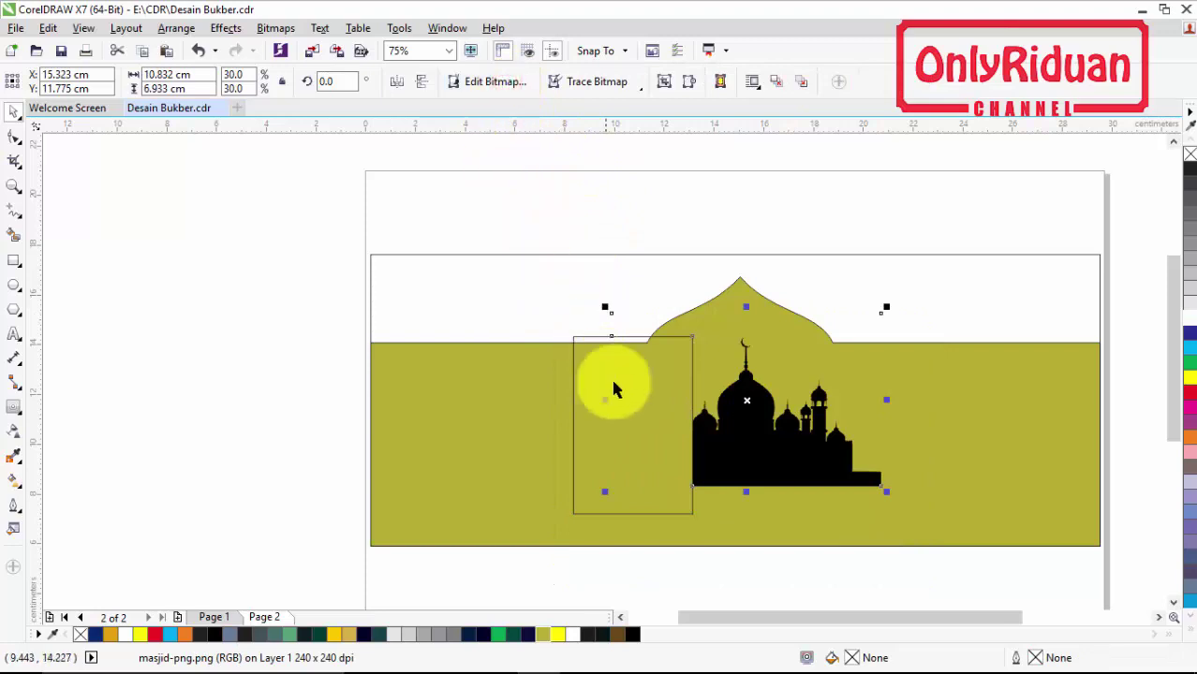
Move the rectangle over the mosque's right wing, aligning its left edge with the outer side of the small right dome
left_click(639, 441)
left_click_drag(640, 442, 875, 446)
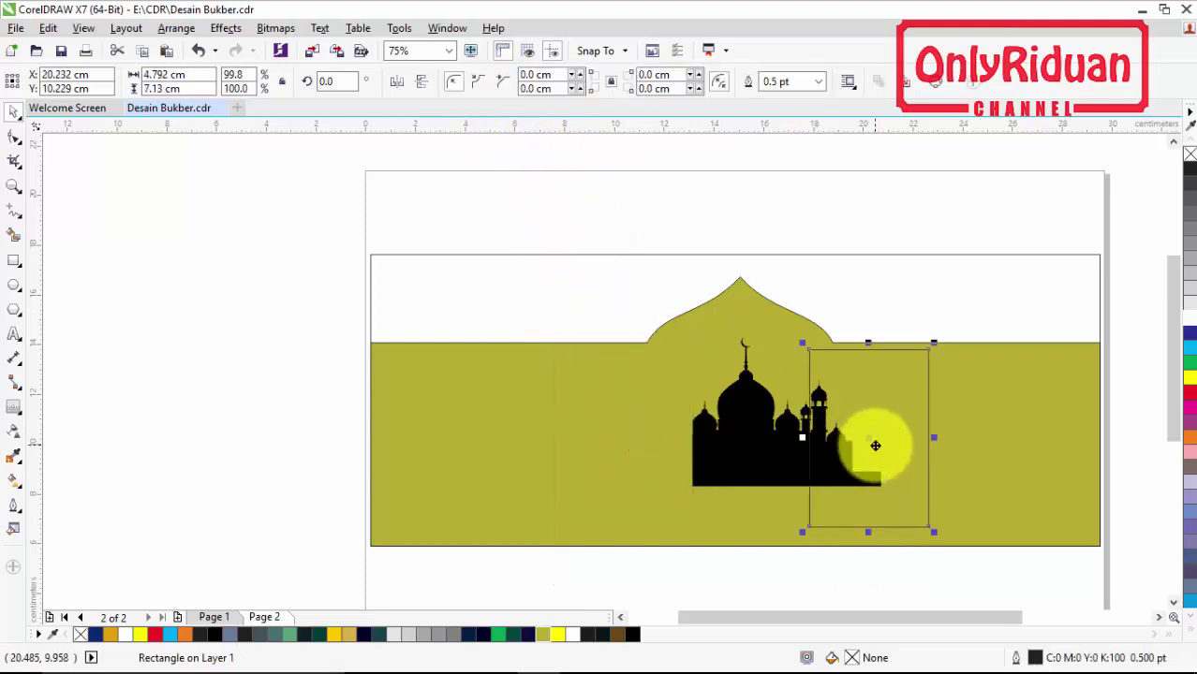
scroll(834, 433, "up", 5)
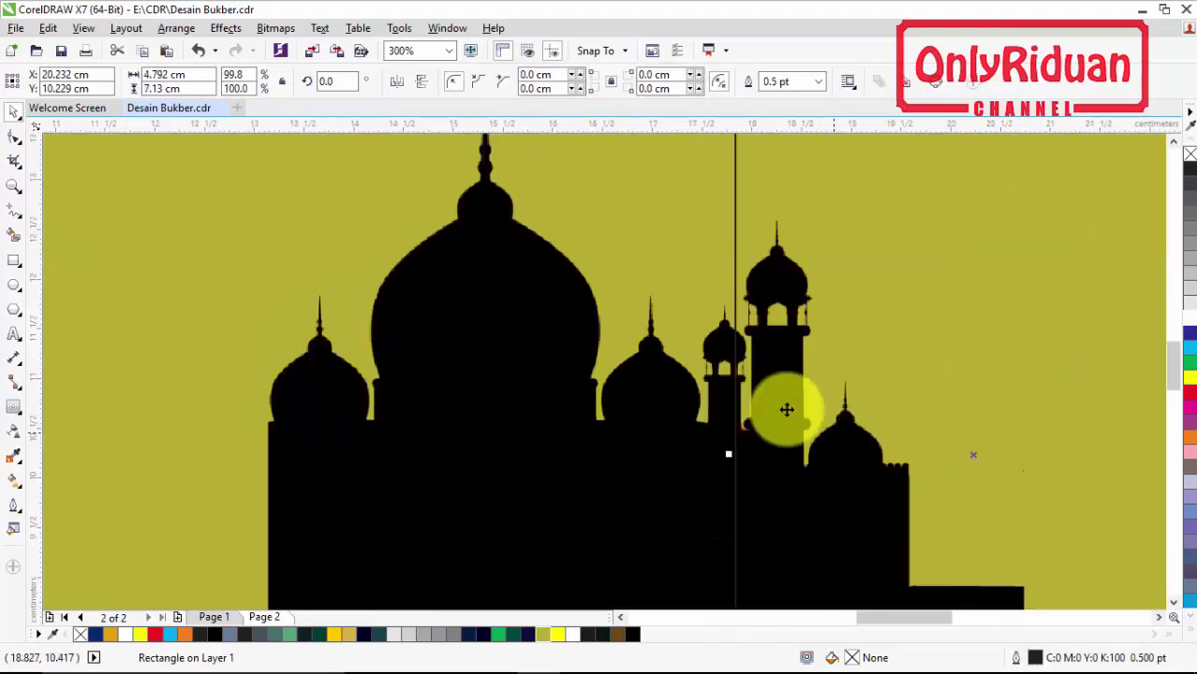
left_click_drag(771, 396, 740, 388)
Trim the right wing off the mosque image using the rectangle, and delete the rectangle
scroll(740, 388, "down", 5)
left_click_drag(910, 560, 494, 254)
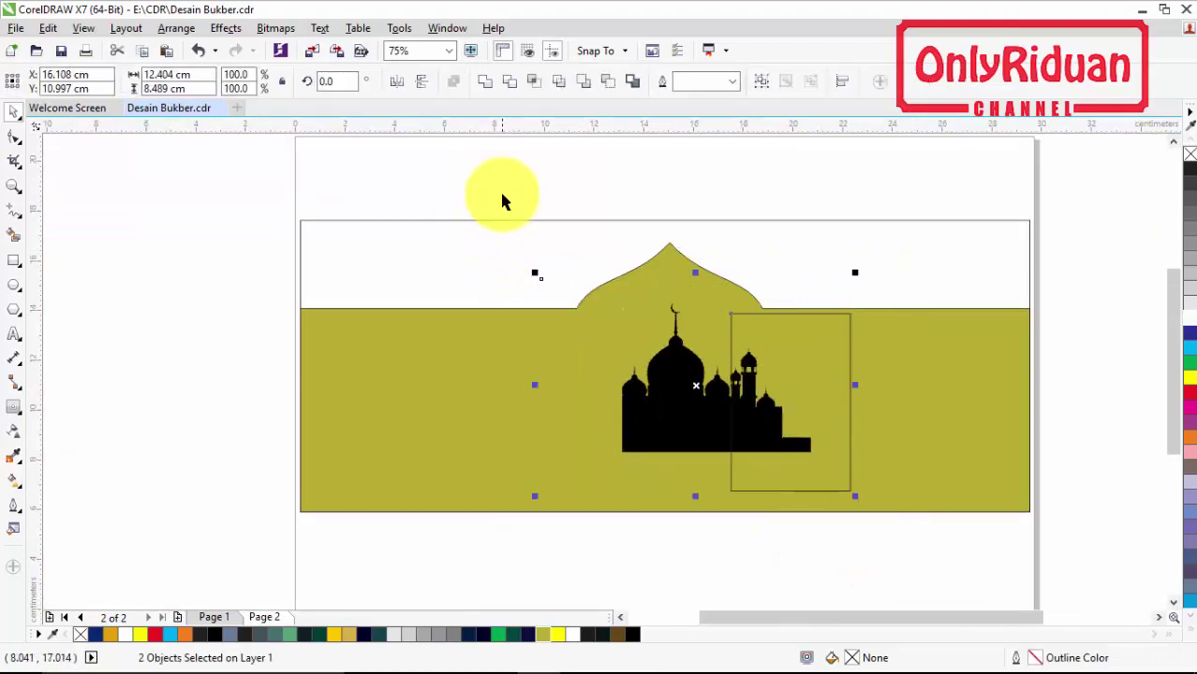
left_click(509, 83)
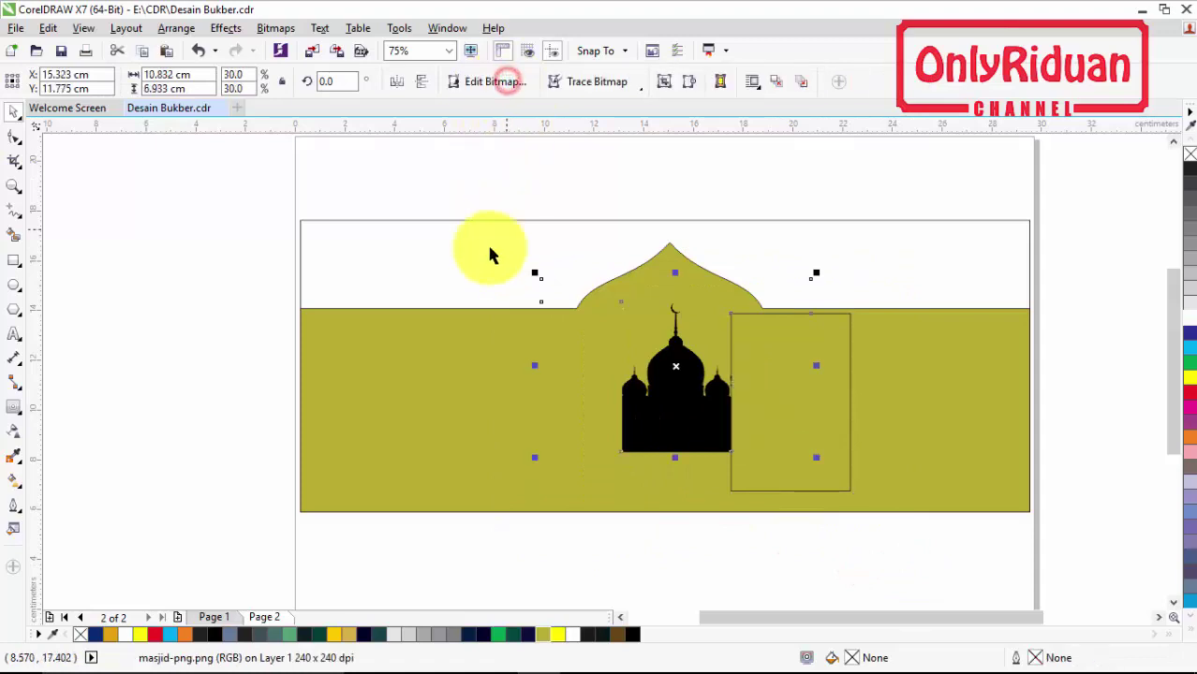
left_click(200, 257)
left_click(773, 407)
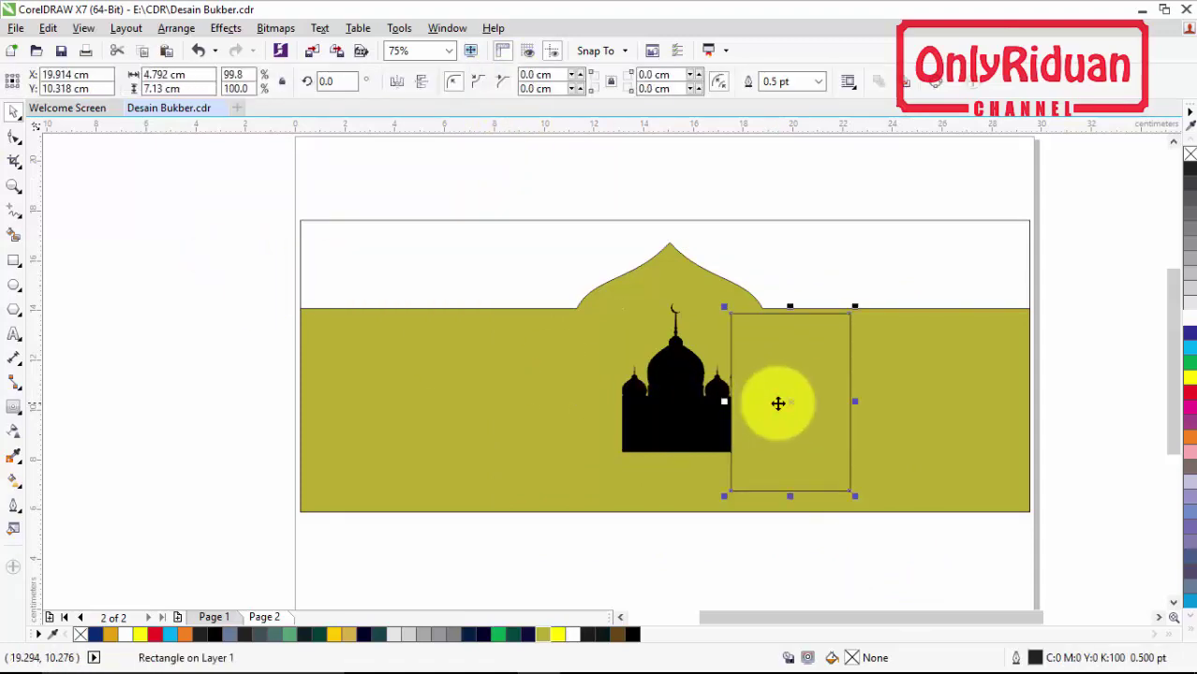
key("Delete")
Convert the trimmed mosque bitmap to a vector silhouette with Quick Trace
scroll(718, 397, "up", 4)
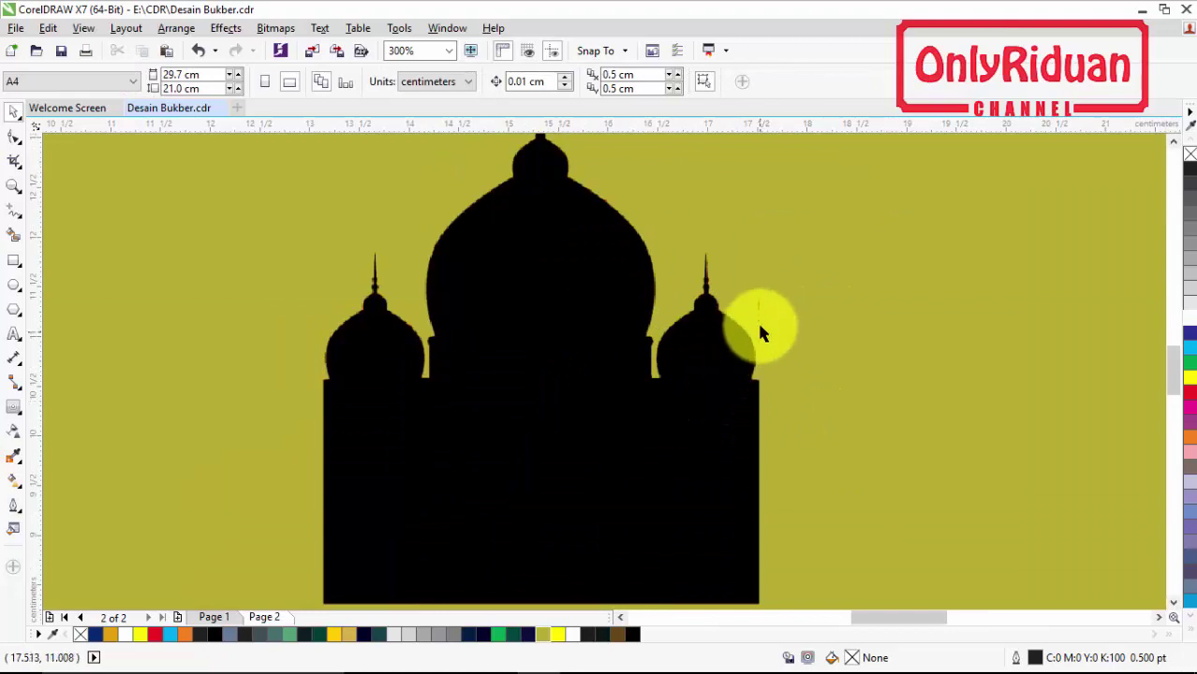
left_click(567, 421)
scroll(545, 352, "down", 4)
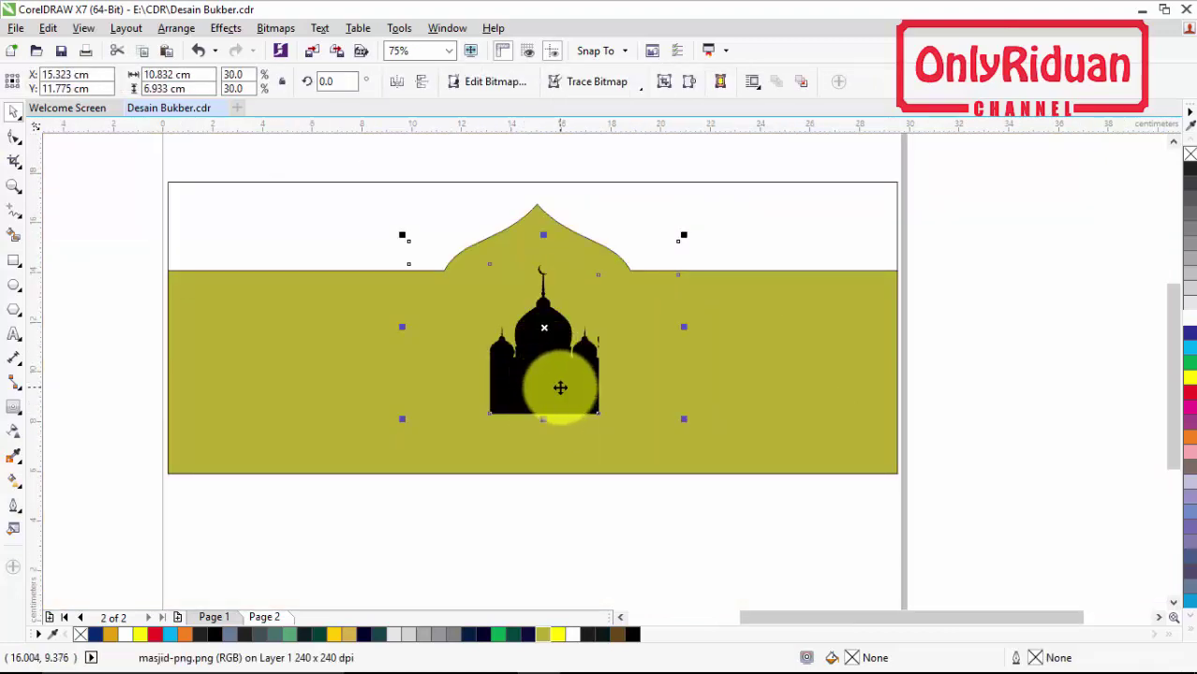
left_click(593, 83)
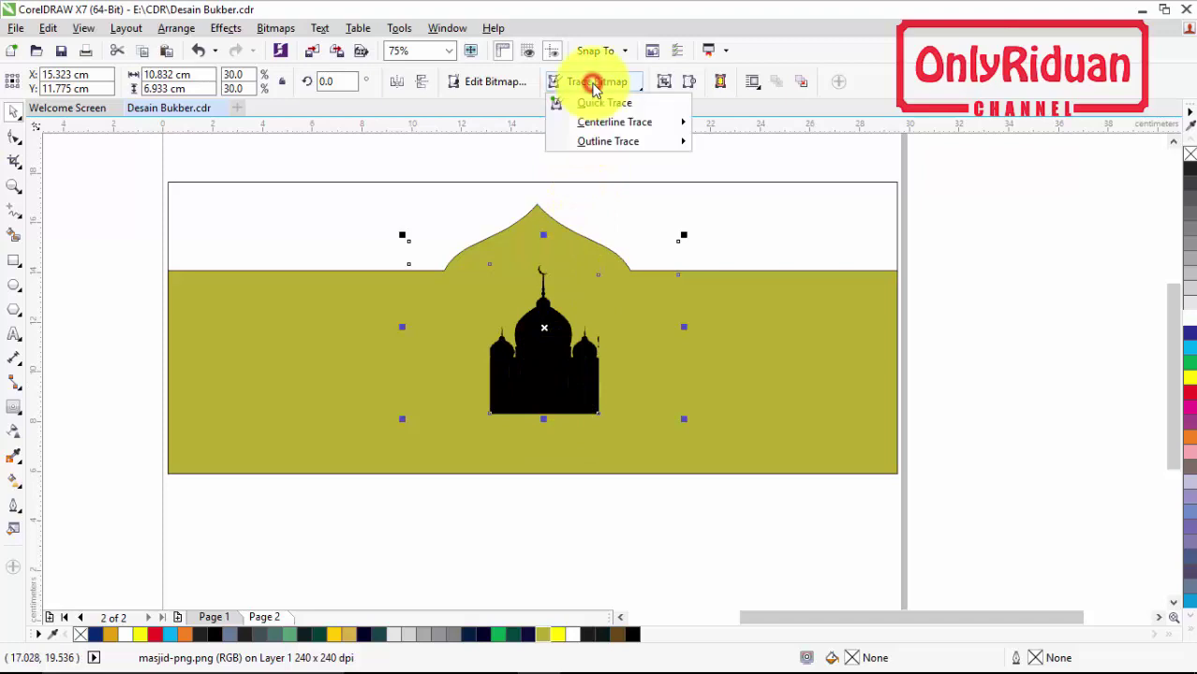
left_click(594, 103)
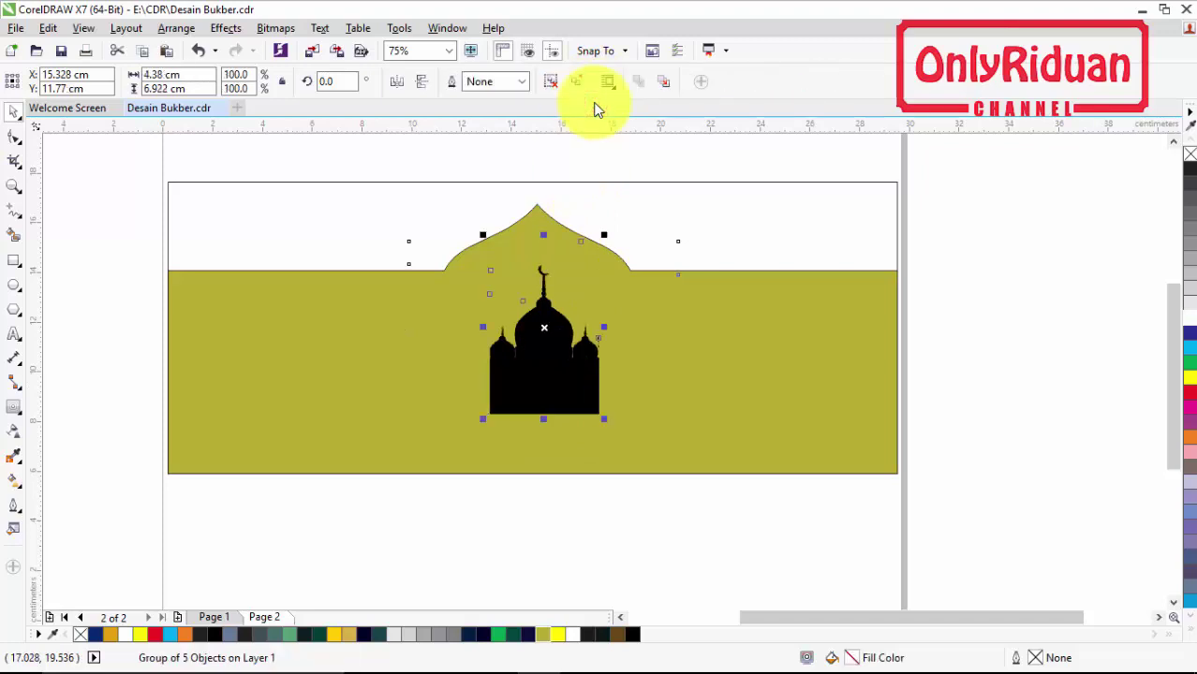
Delete the original mosque bitmap and place the traced silhouette below the dome, just above the banner's lower edge
left_click_drag(545, 374, 708, 379)
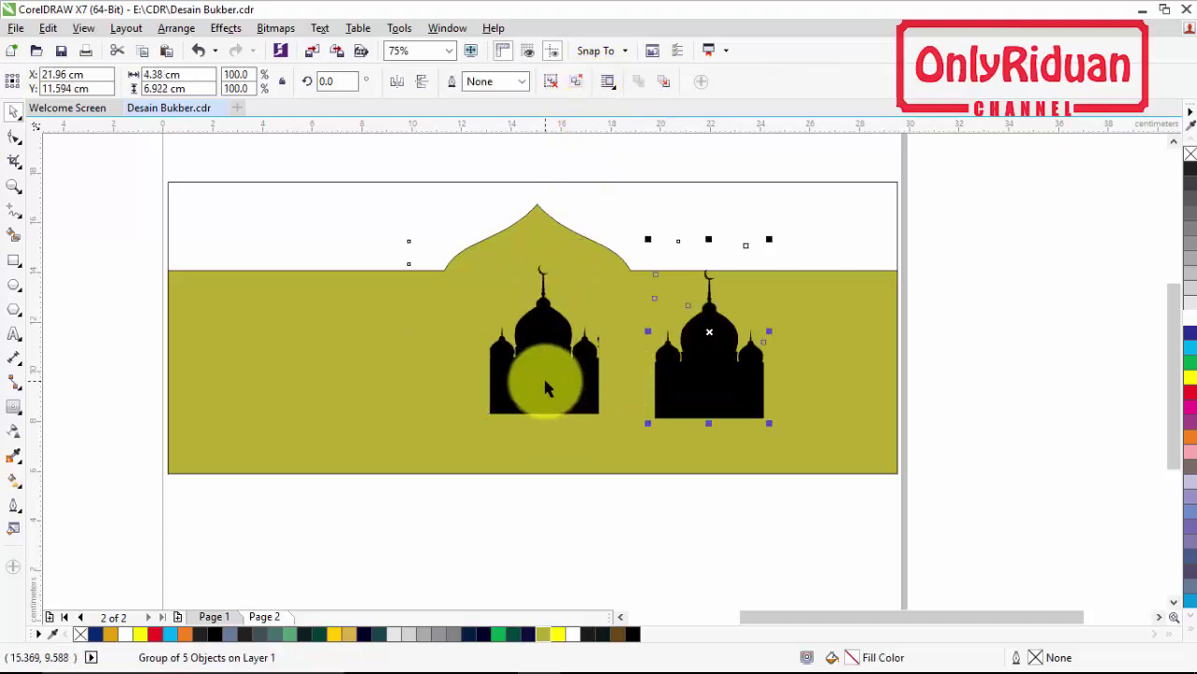
left_click(542, 382)
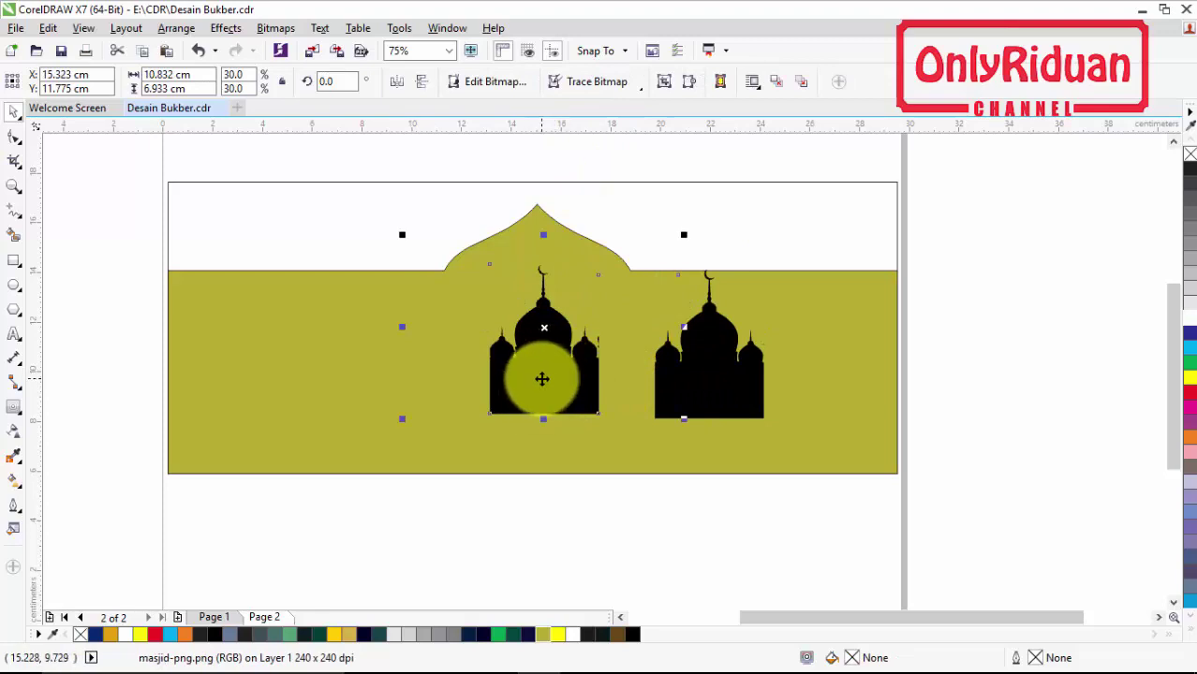
key("Delete")
mouse_move(636, 375)
left_mouse_down()
mouse_move(539, 328)
mouse_move(593, 401)
mouse_move(567, 420)
mouse_move(551, 404)
left_mouse_up()
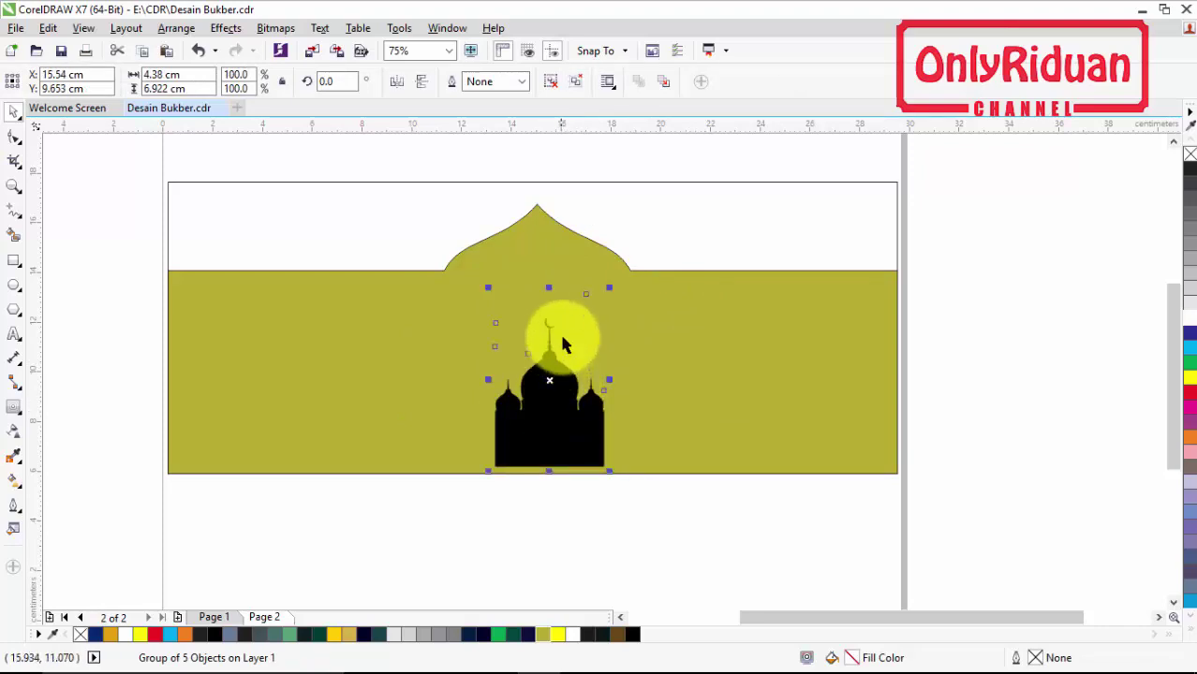
Ungroup the traced mosque, move the main silhouette aside, and delete the leftover trace fragments
scroll(562, 342, "up", 3)
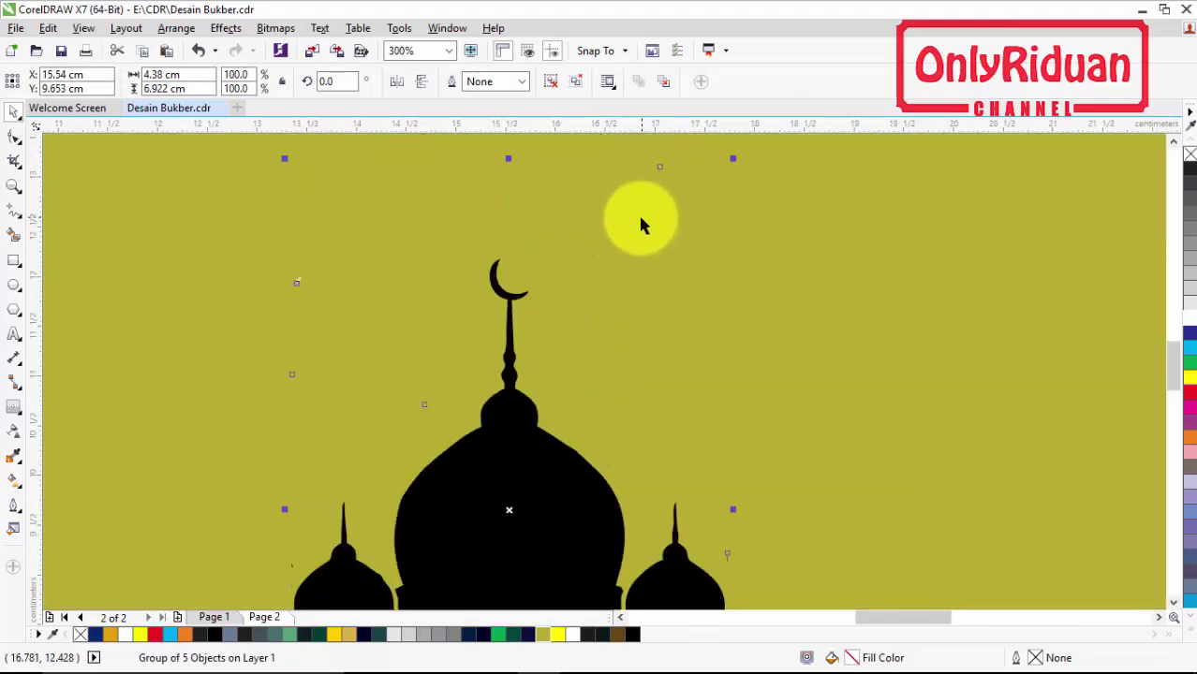
scroll(548, 382, "down", 3)
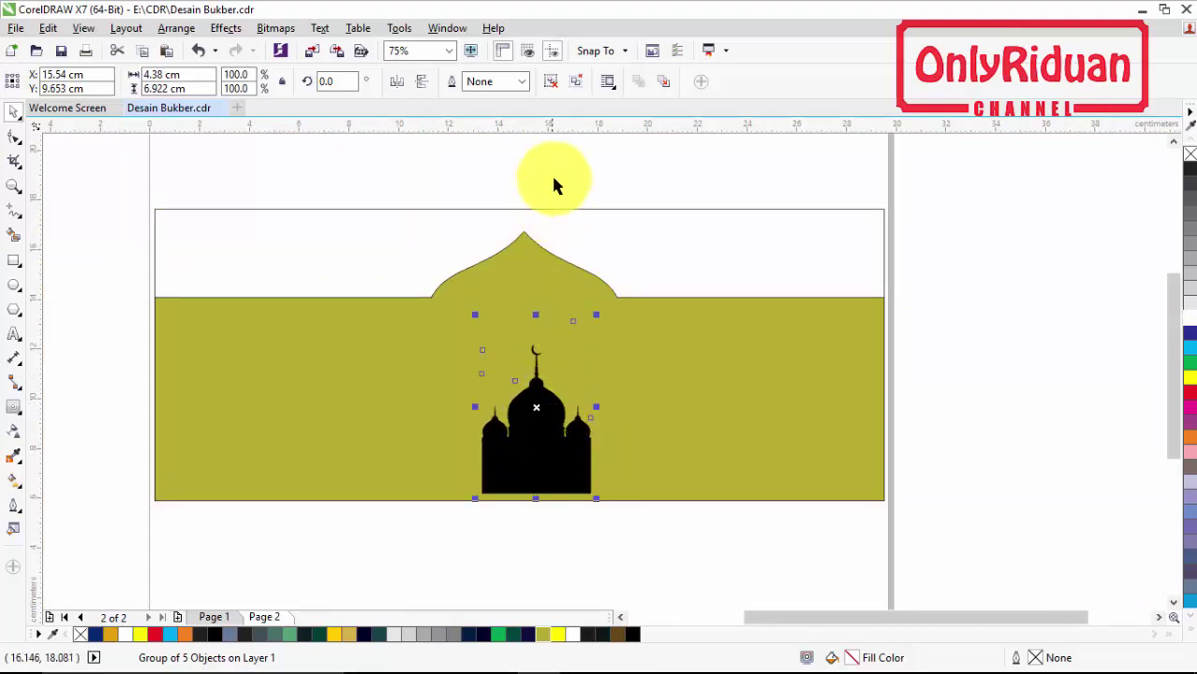
left_click(550, 81)
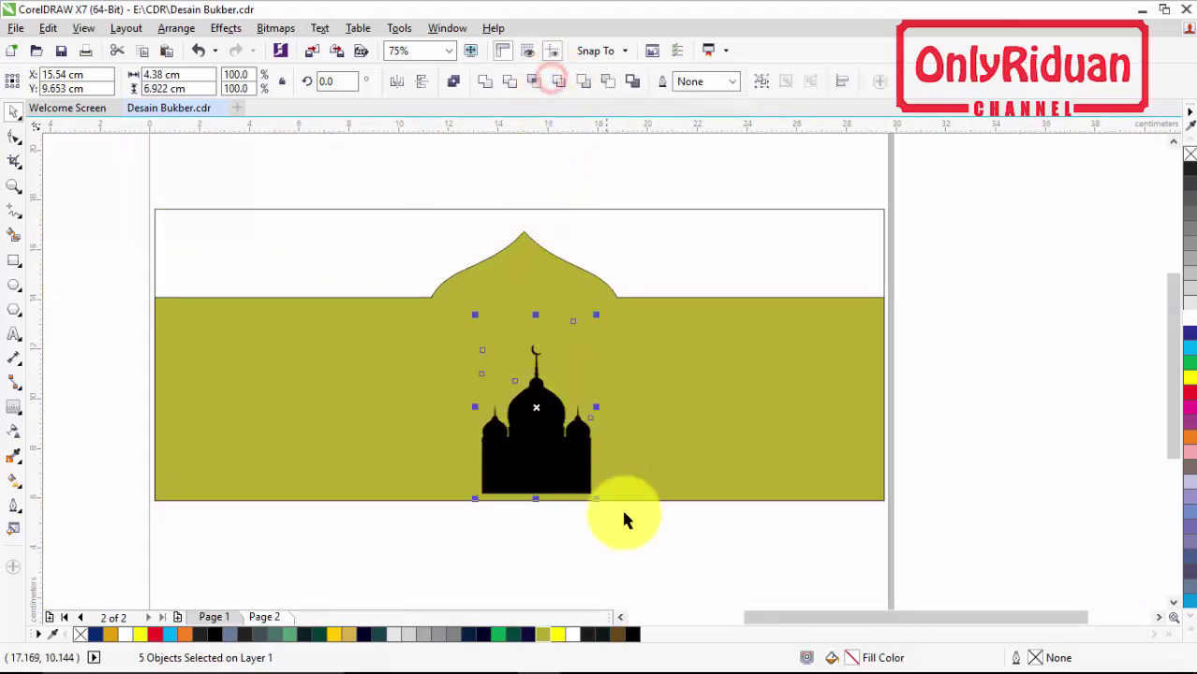
left_click(655, 563)
left_click(533, 469)
left_click_drag(534, 468, 754, 481)
left_click_drag(678, 557, 420, 323)
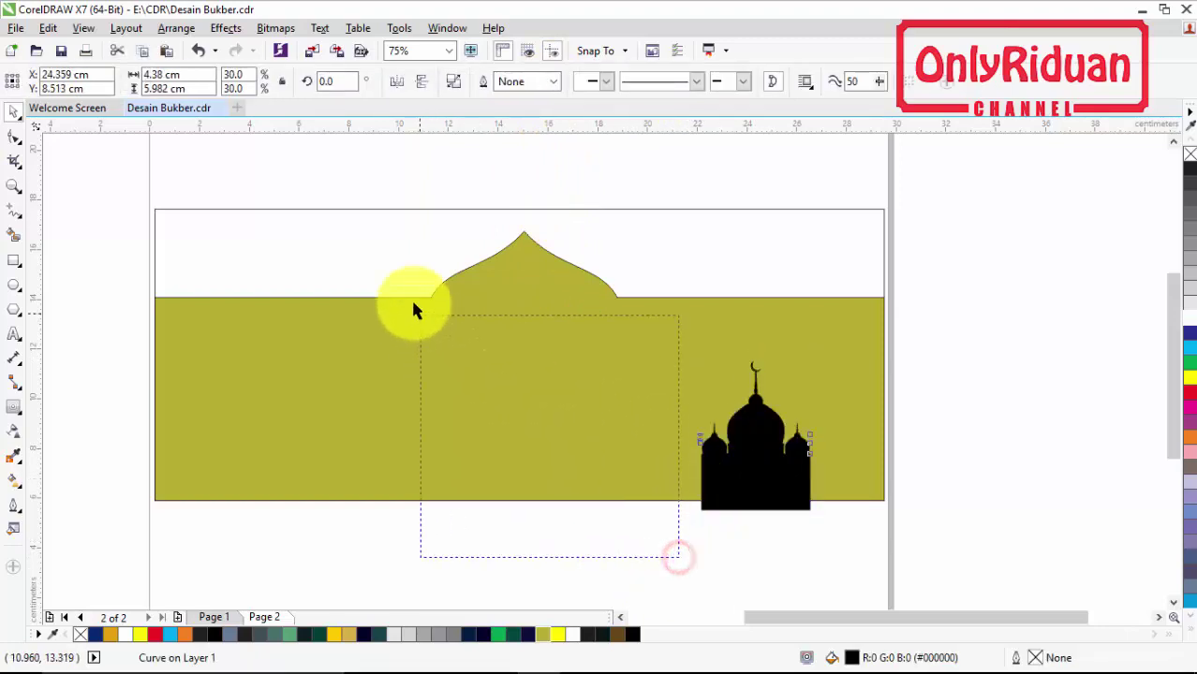
left_click(385, 253)
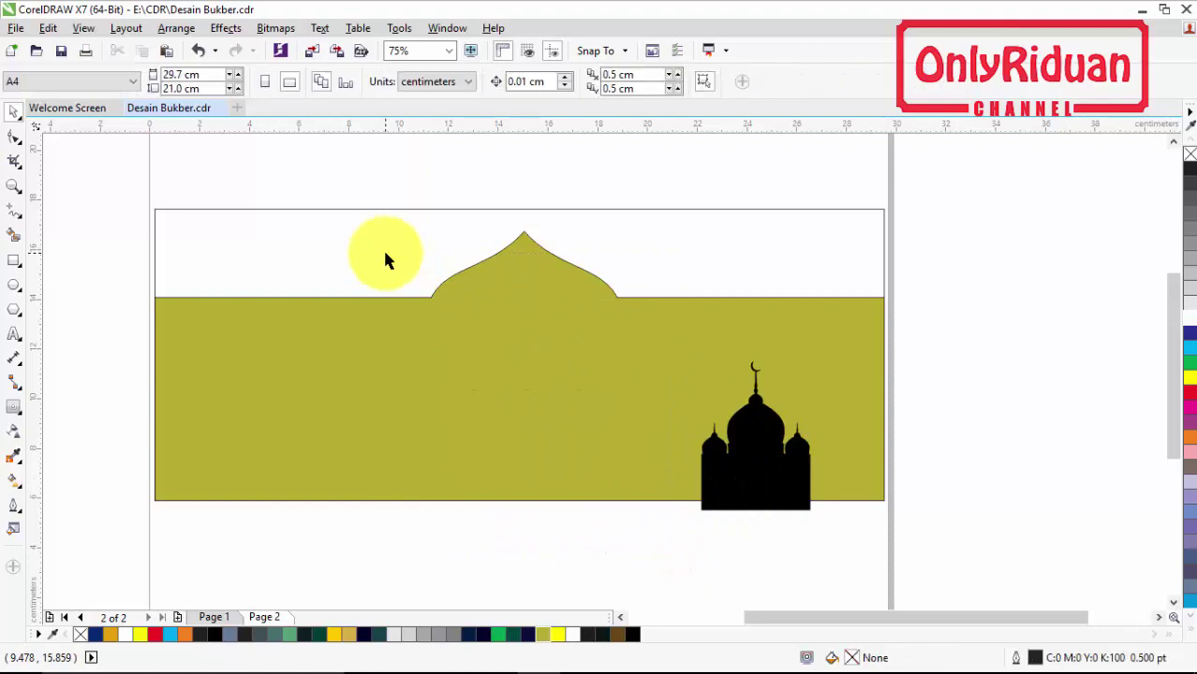
Move the mosque up into the olive dome and stretch it symmetrically to about 7.34 cm wide
left_click(757, 439)
left_click_drag(757, 438, 525, 317)
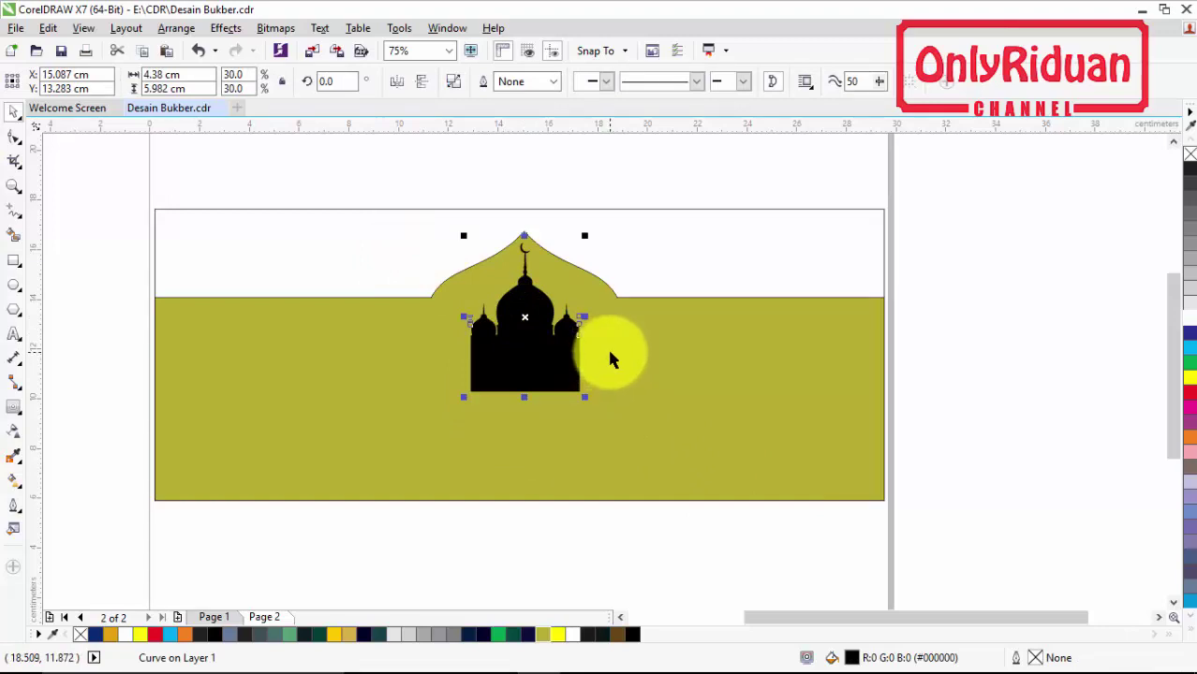
left_click_drag(585, 317, 618, 324)
left_click(677, 176)
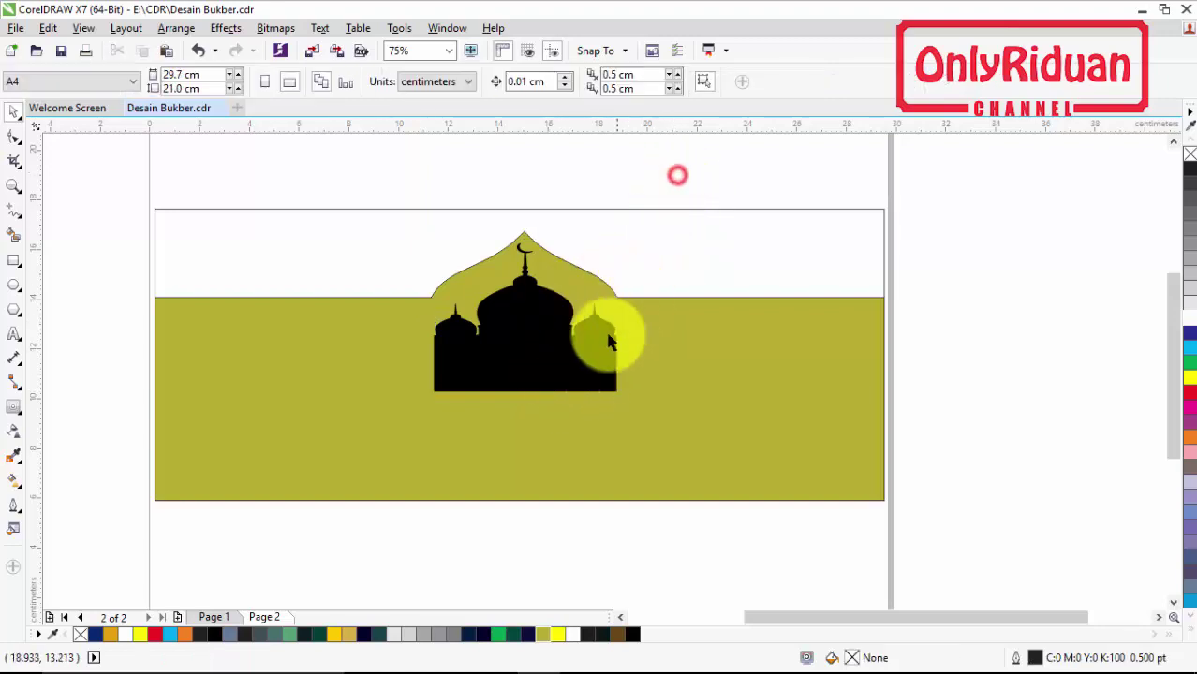
Break the mosque curve apart and remove the stray specks beside its two small domes
scroll(584, 329, "up", 2)
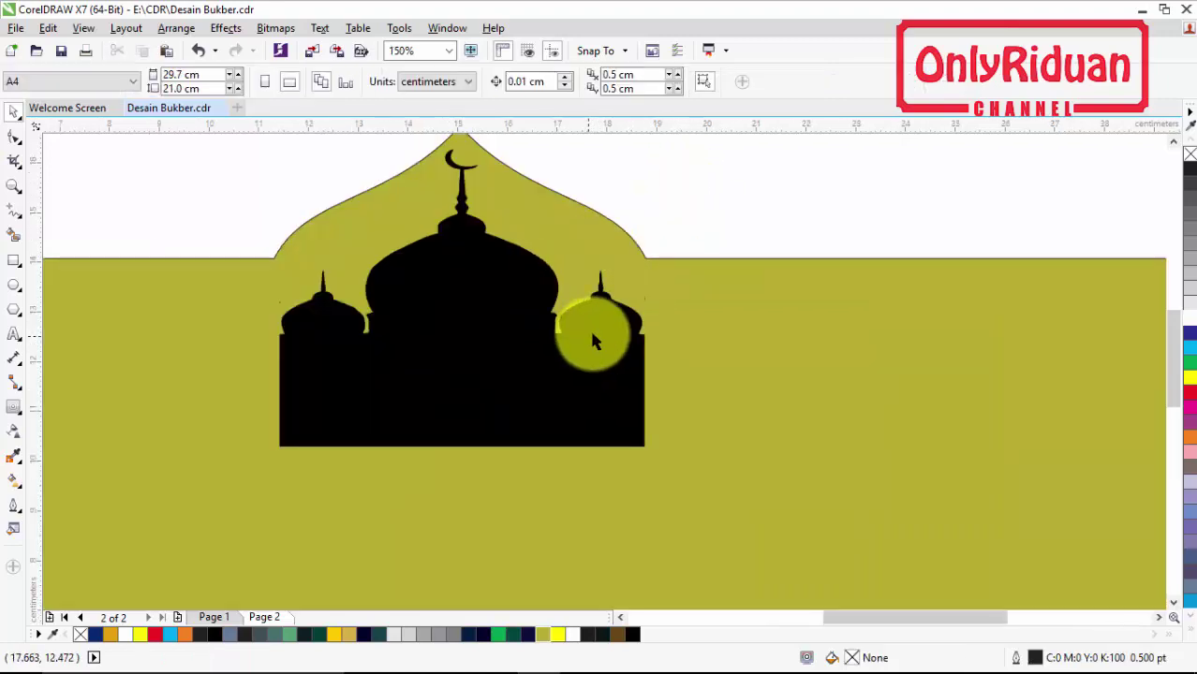
left_click(642, 298)
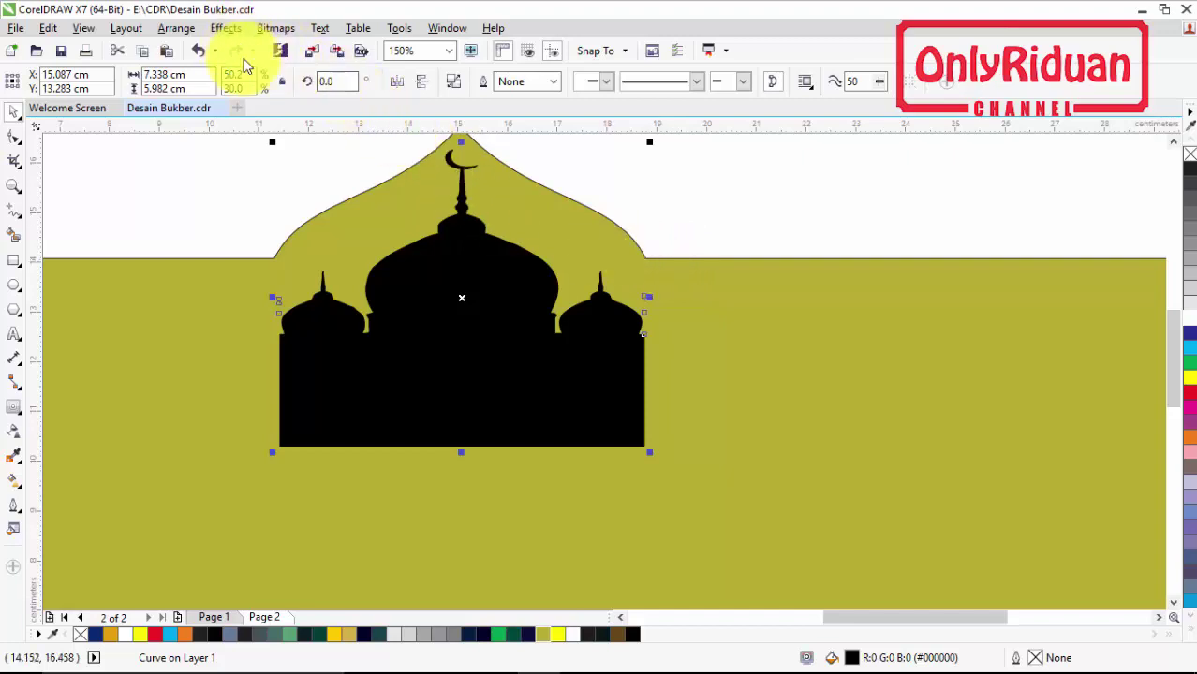
left_click(176, 28)
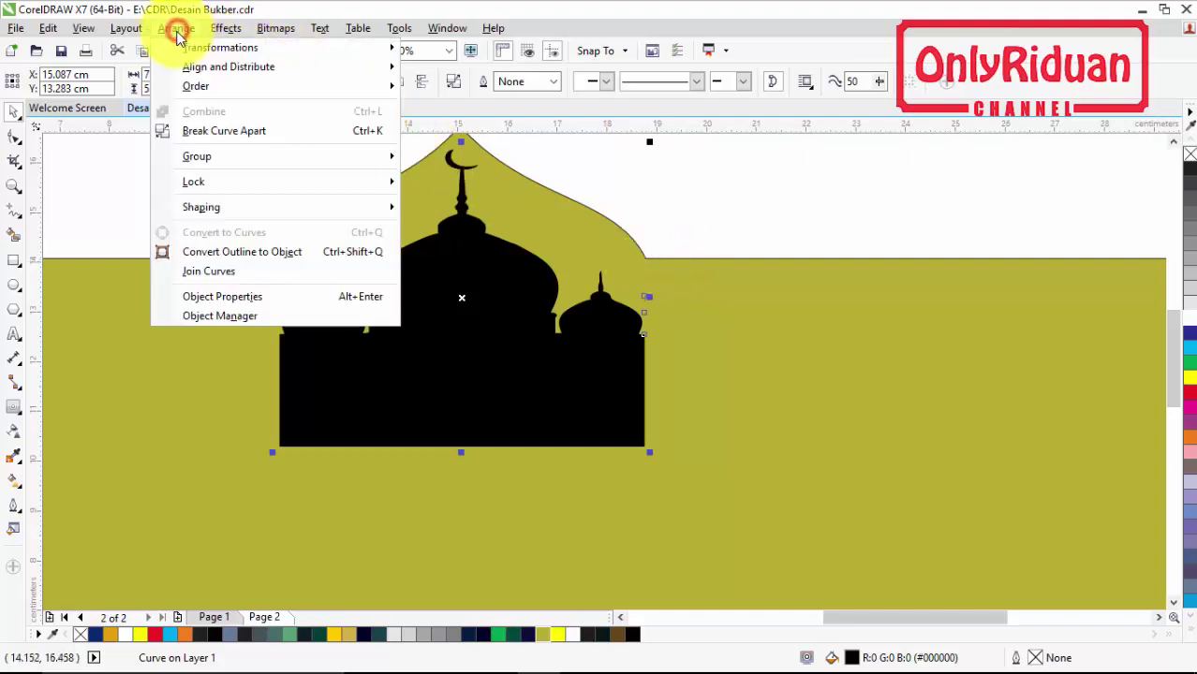
left_click(211, 134)
left_click(684, 204)
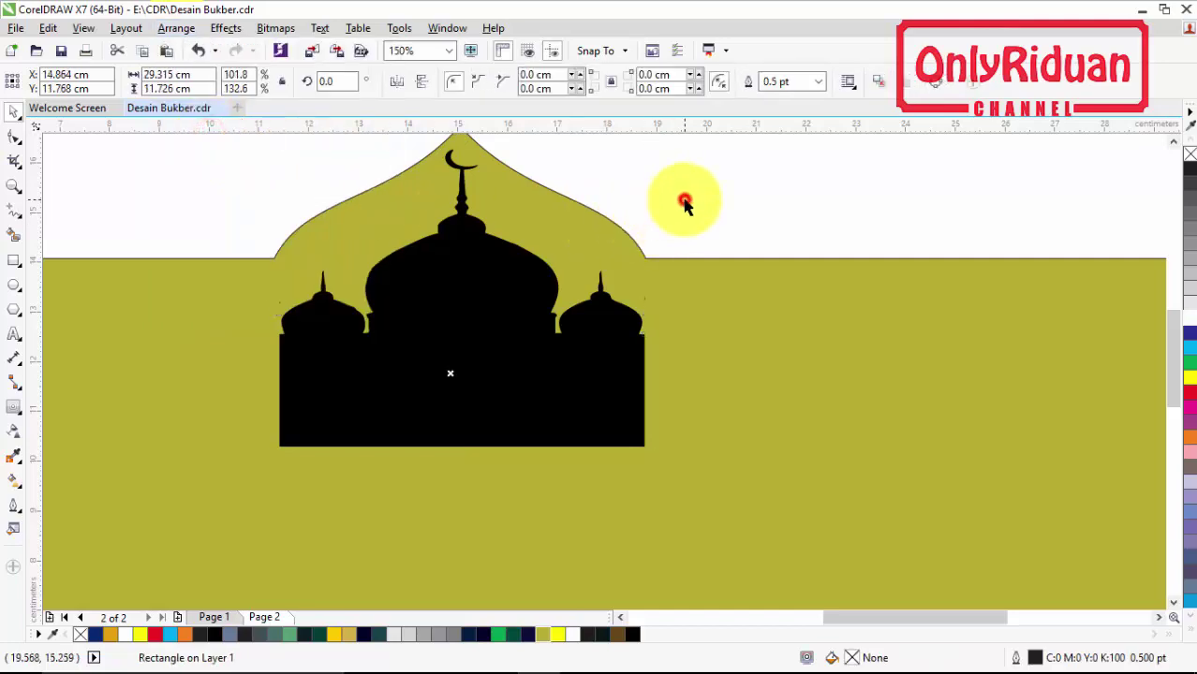
scroll(668, 286, "down", 2)
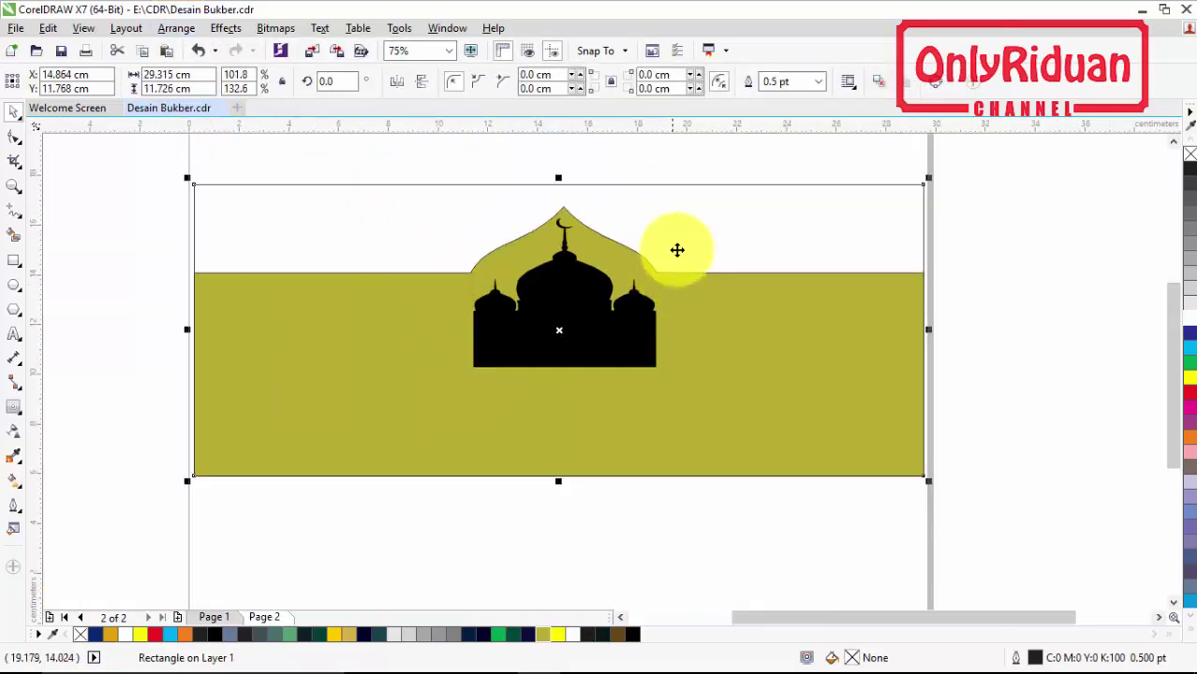
left_click(663, 170)
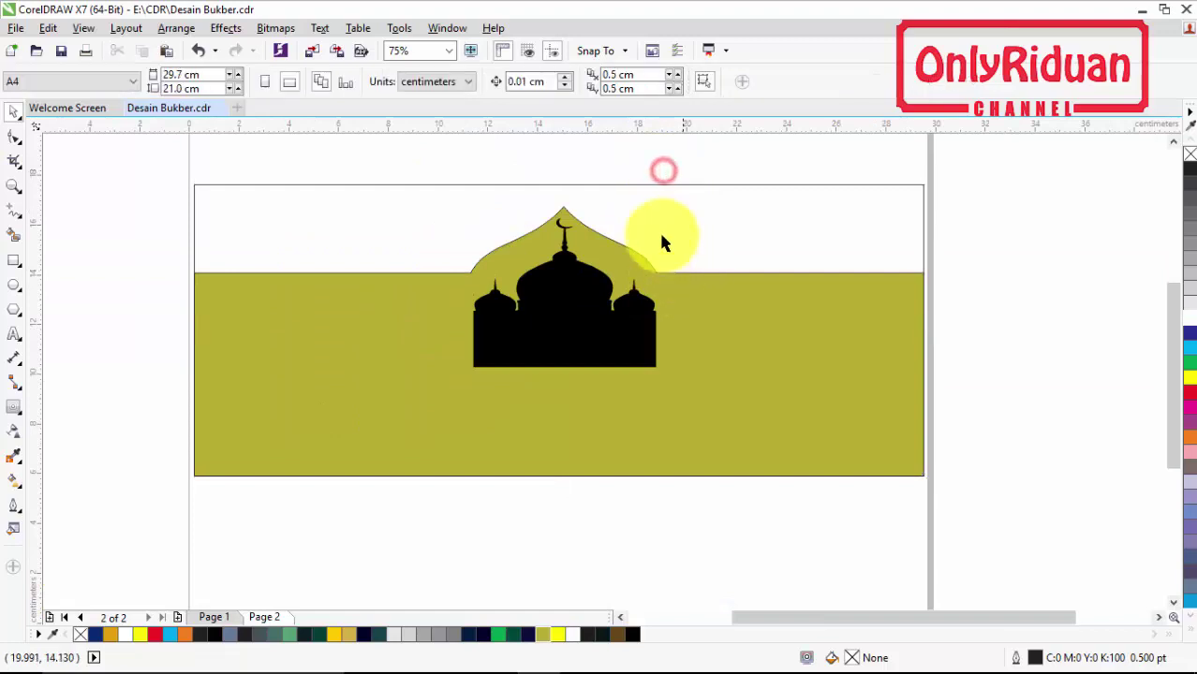
left_click(695, 341)
left_click_drag(406, 155, 489, 347)
key("Escape")
left_click(576, 314)
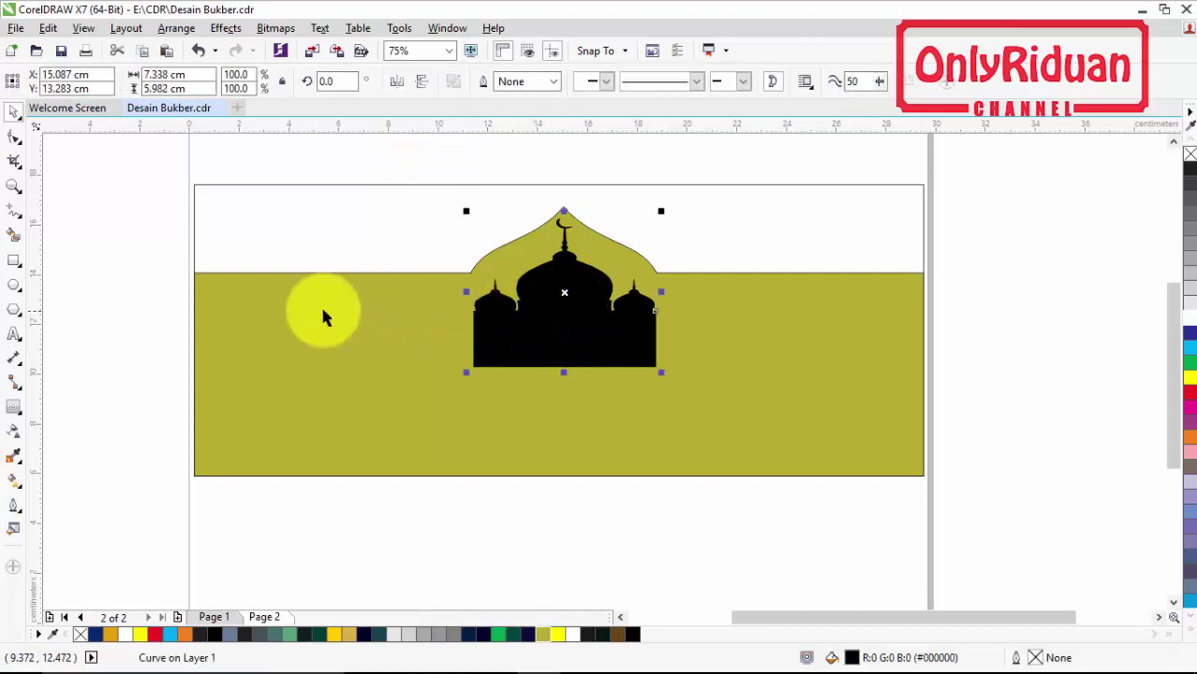
Draw a rectangle about 29.3 cm wide over the banner's lower part, raising its upper edge across the mosque's small domes
left_click(16, 262)
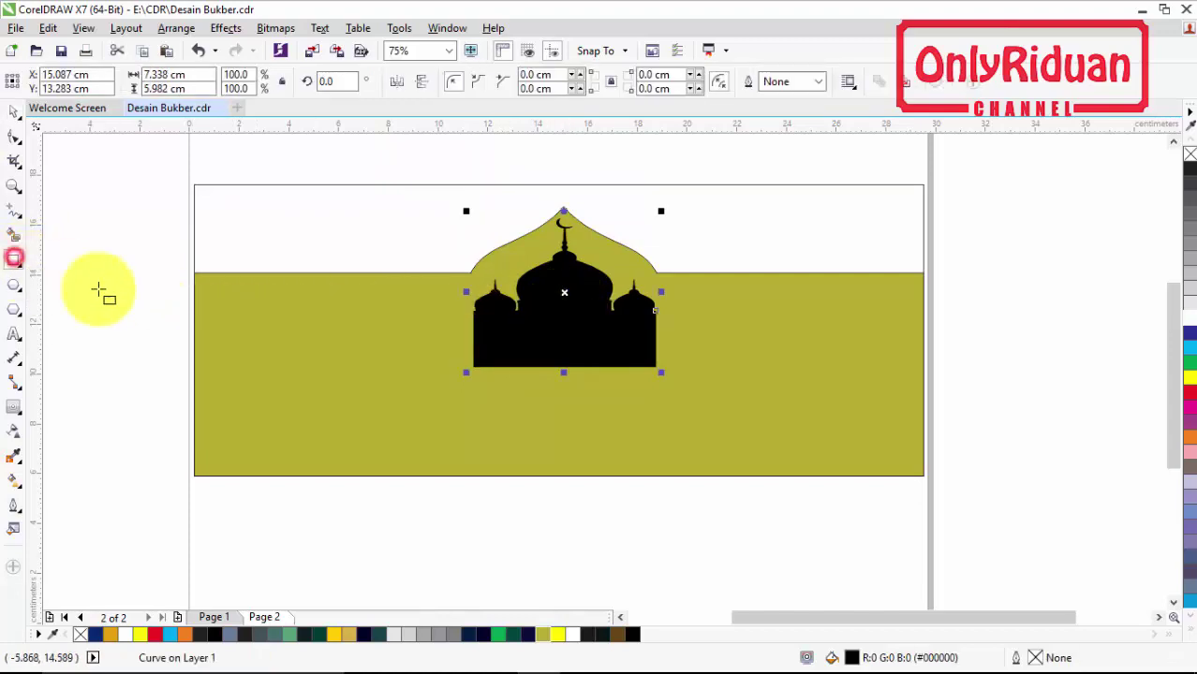
left_click_drag(196, 303, 928, 481)
scroll(623, 320, "up", 1)
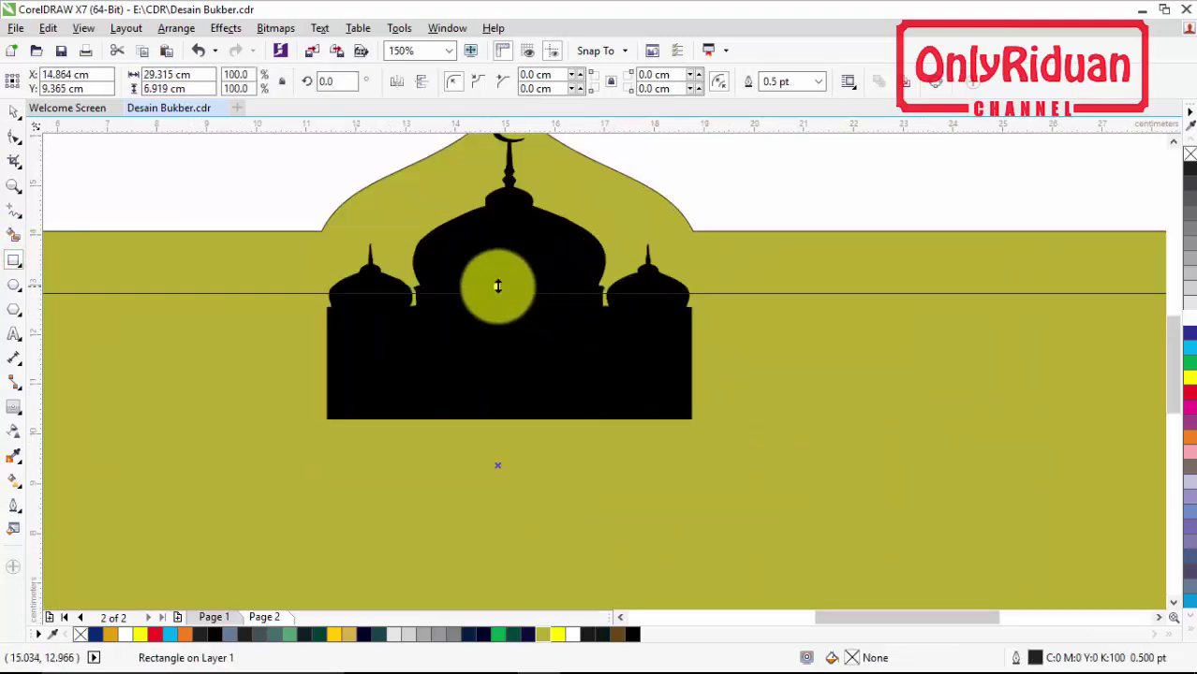
left_click_drag(496, 286, 500, 270)
Reduce the mosque's height to about 5.06 cm so the bases of its small domes meet the rectangle's upper edge
left_click(14, 110)
left_click(499, 200)
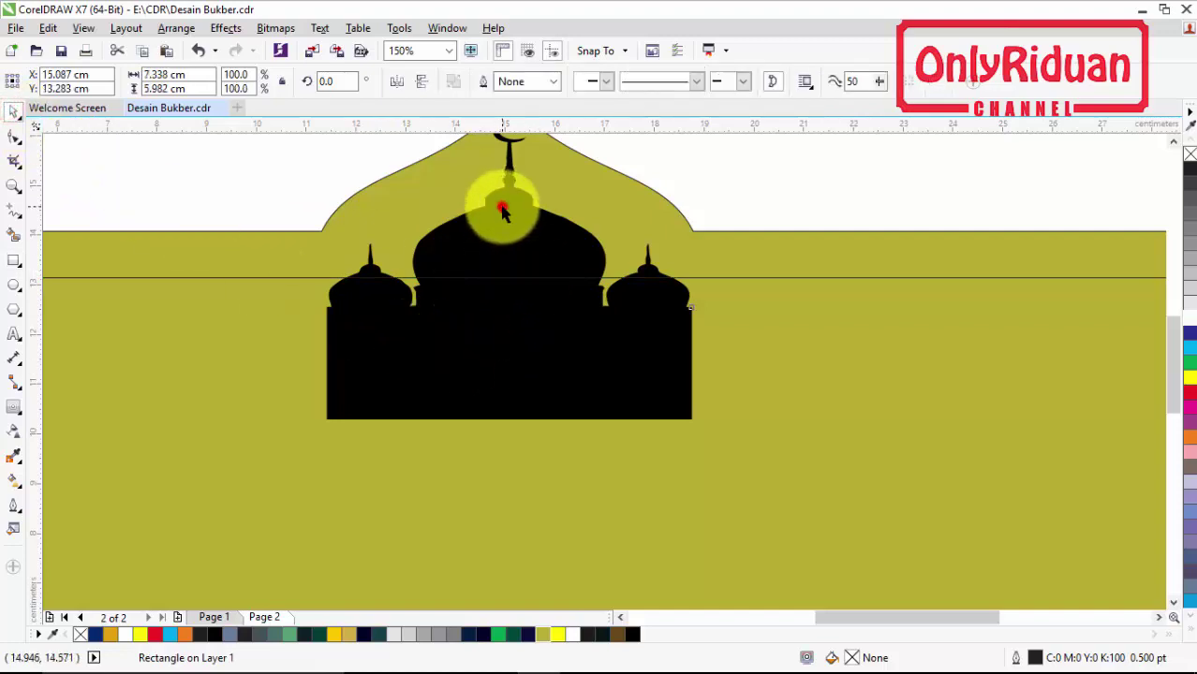
left_click_drag(507, 423, 512, 382)
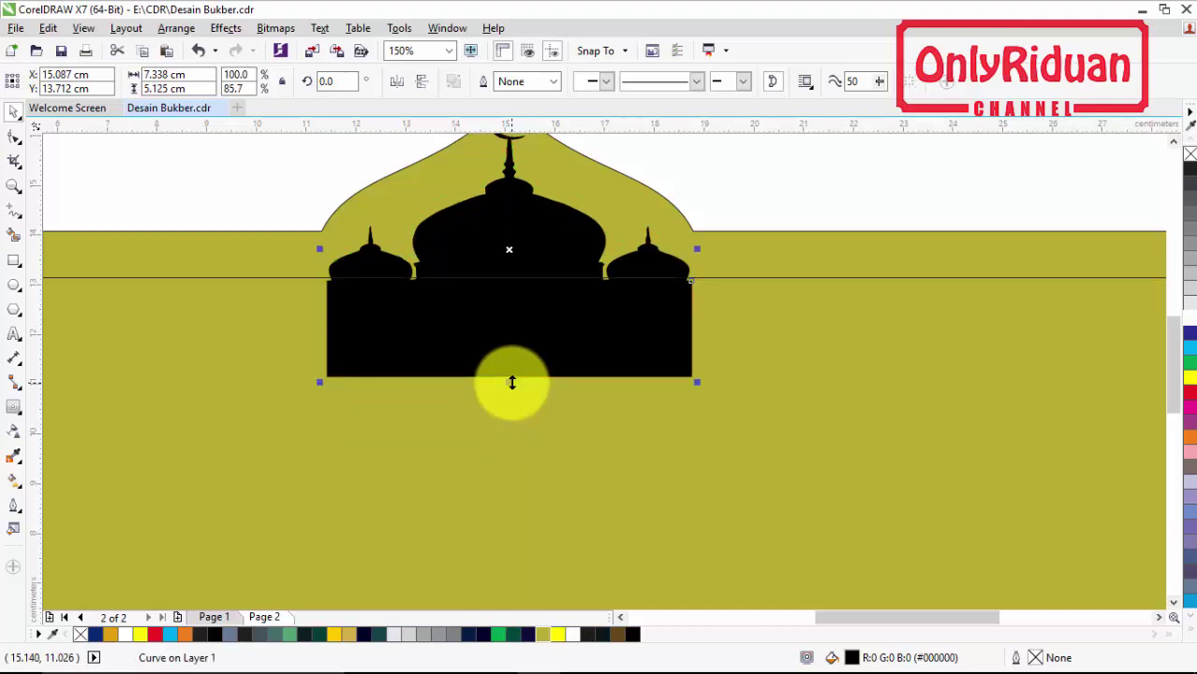
mouse_move(512, 382)
left_mouse_down()
mouse_move(508, 403)
mouse_move(508, 378)
left_mouse_up()
scroll(521, 342, "down", 1)
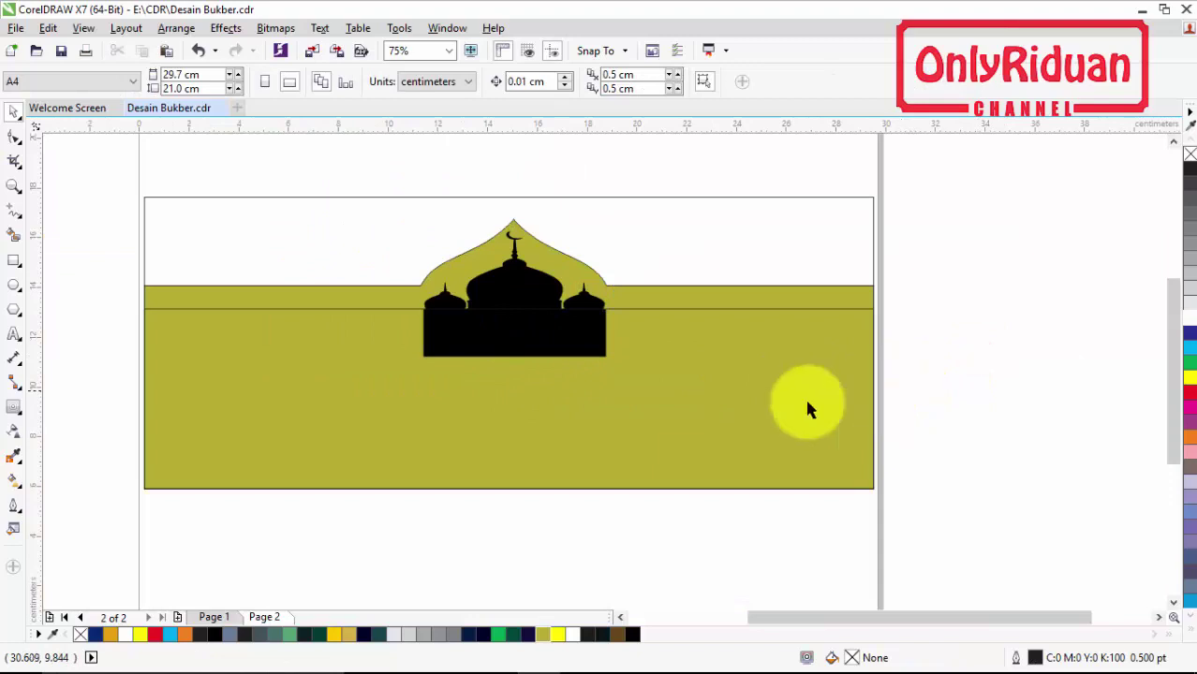
Weld the mosque silhouette and the wide rectangle into one shape
left_click(521, 273)
key("shift")
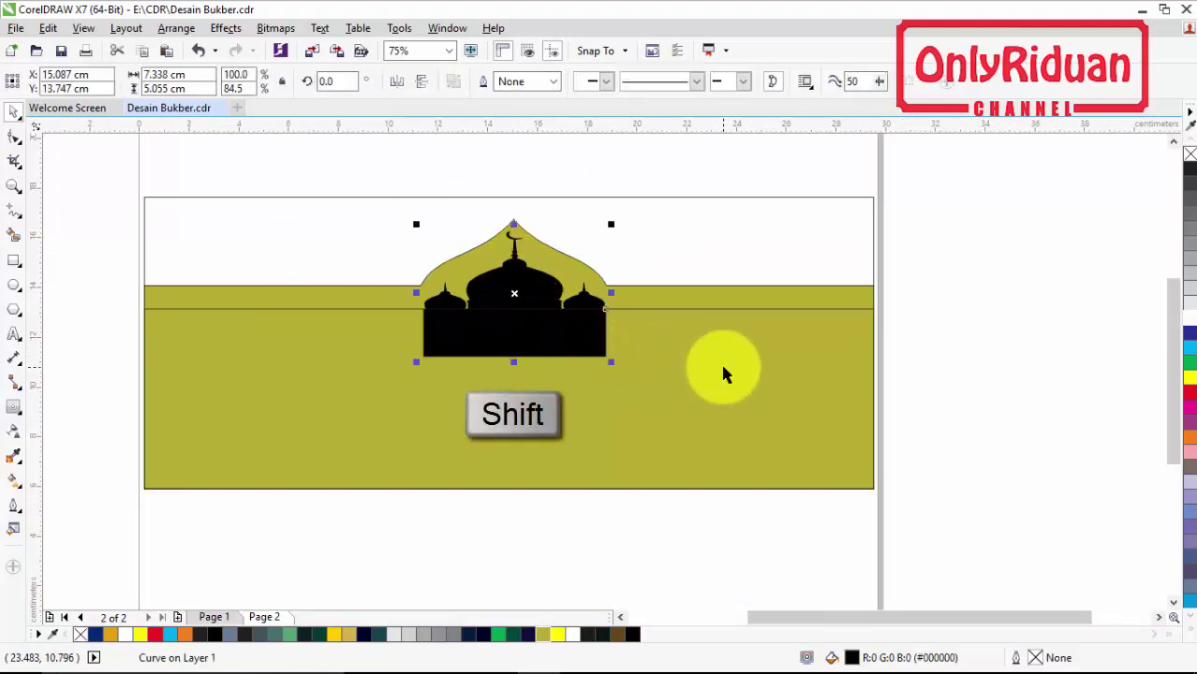
left_click(721, 365, "shift")
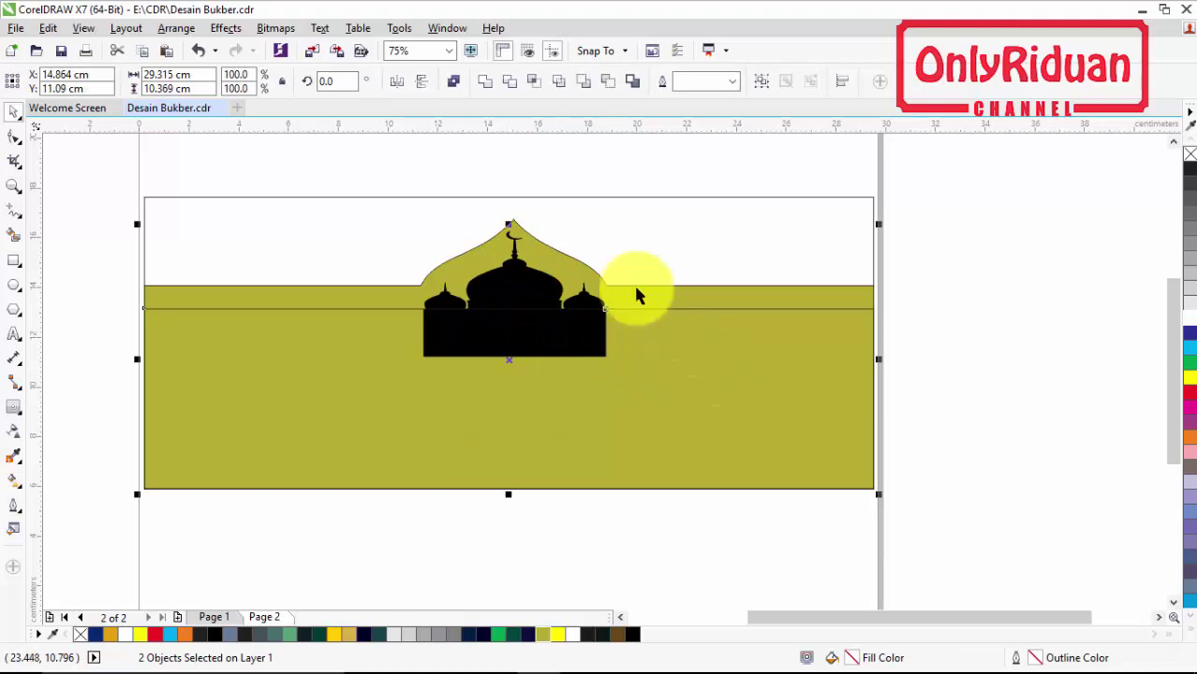
left_click(486, 82)
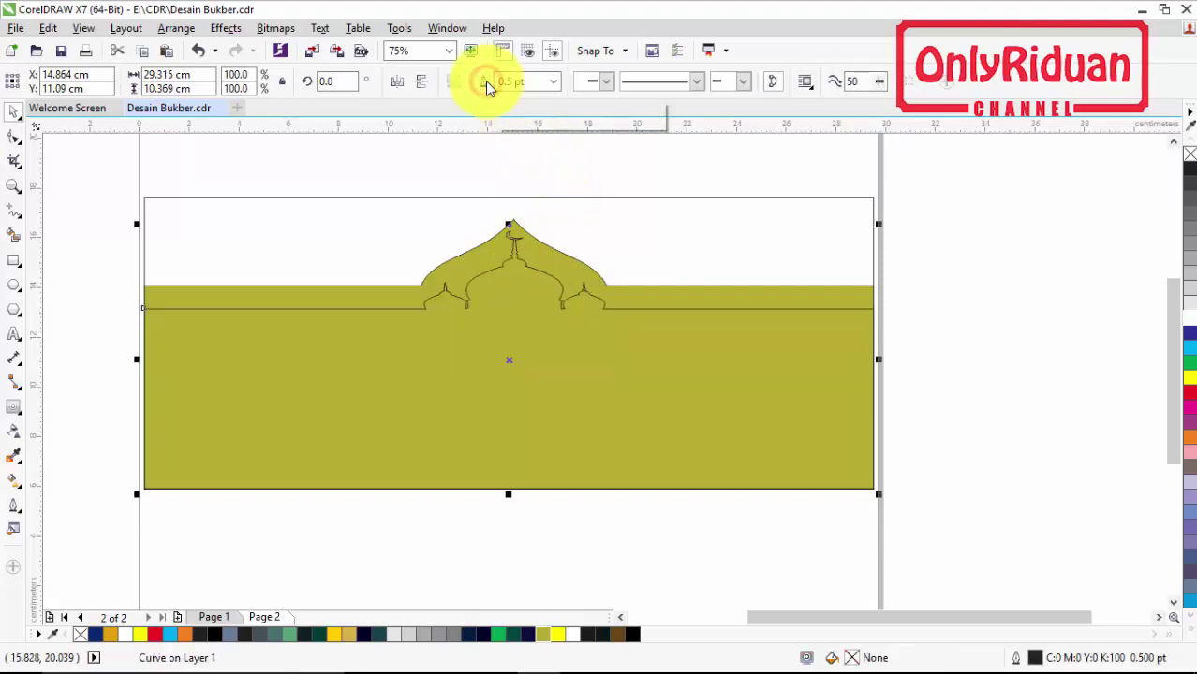
left_click(1005, 340)
Fill the welded mosque shape with dark green
left_click(658, 370)
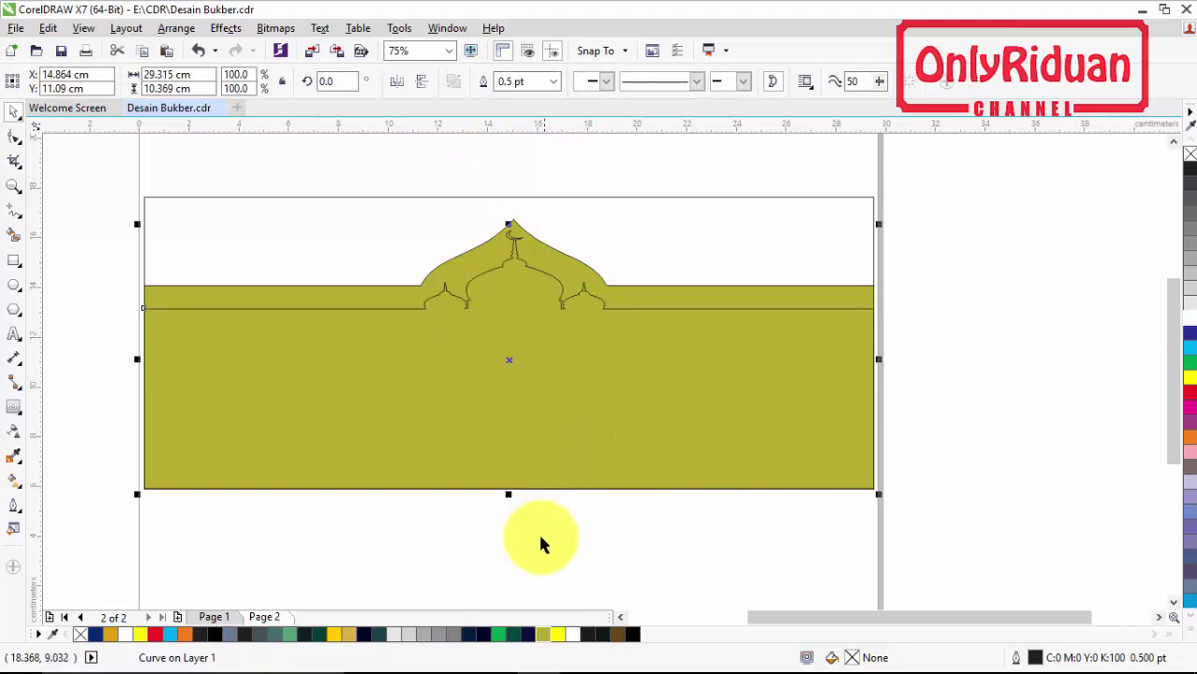
left_click(512, 637)
left_click(937, 396)
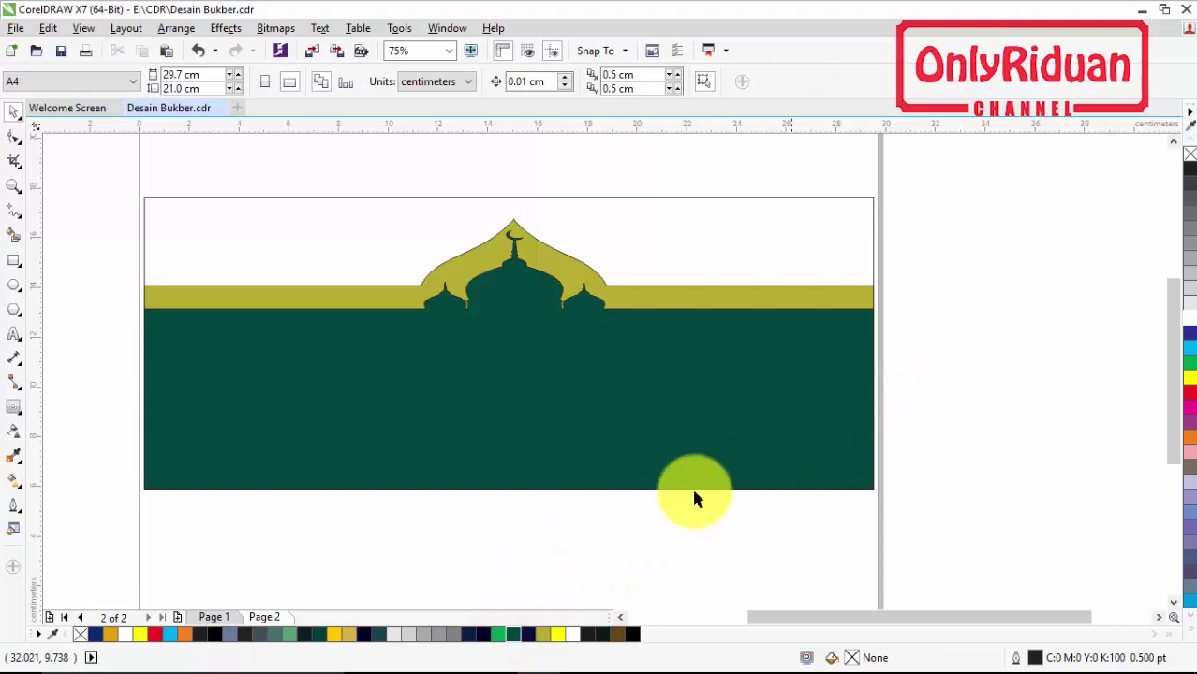
Remove the outlines from the olive dome background and the dark green mosque shape on Page 2
left_click(230, 619)
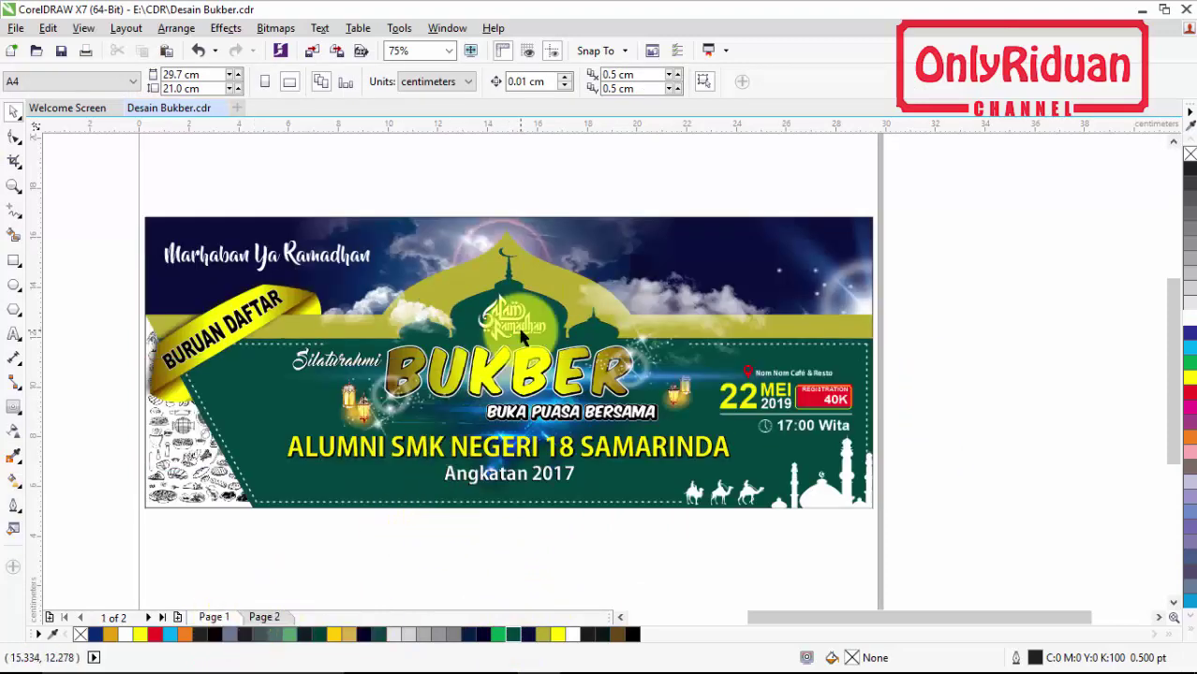
left_click(283, 619)
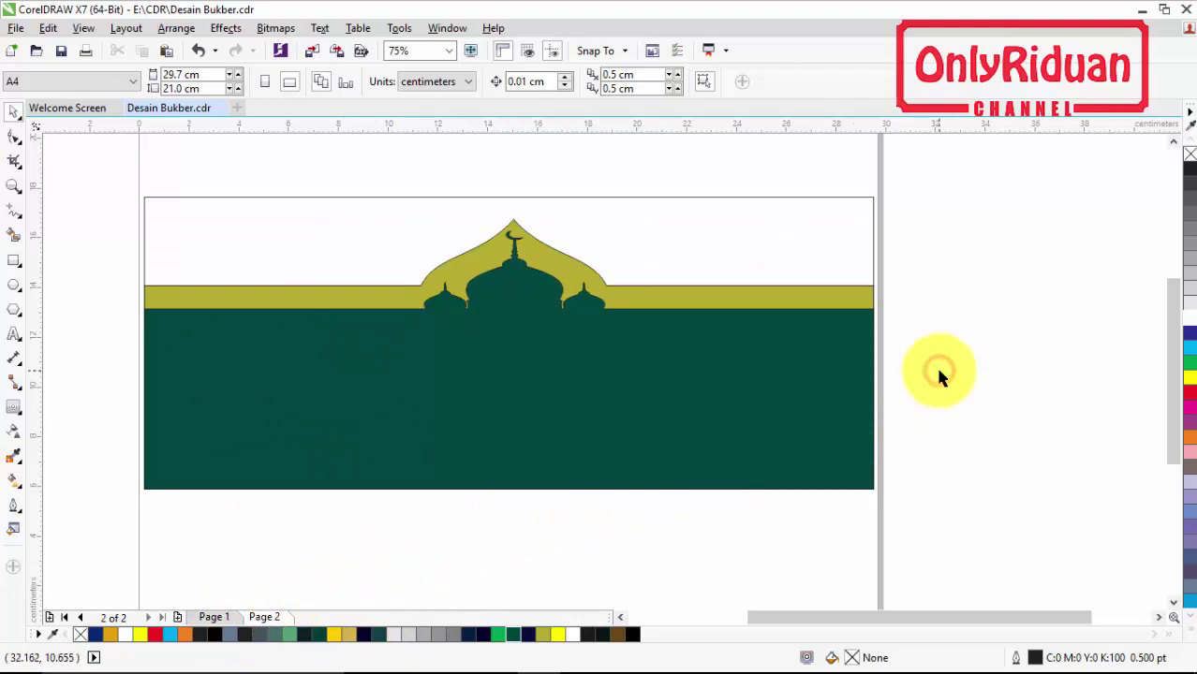
left_click_drag(954, 527, 101, 208)
left_click(597, 526)
left_click(547, 391)
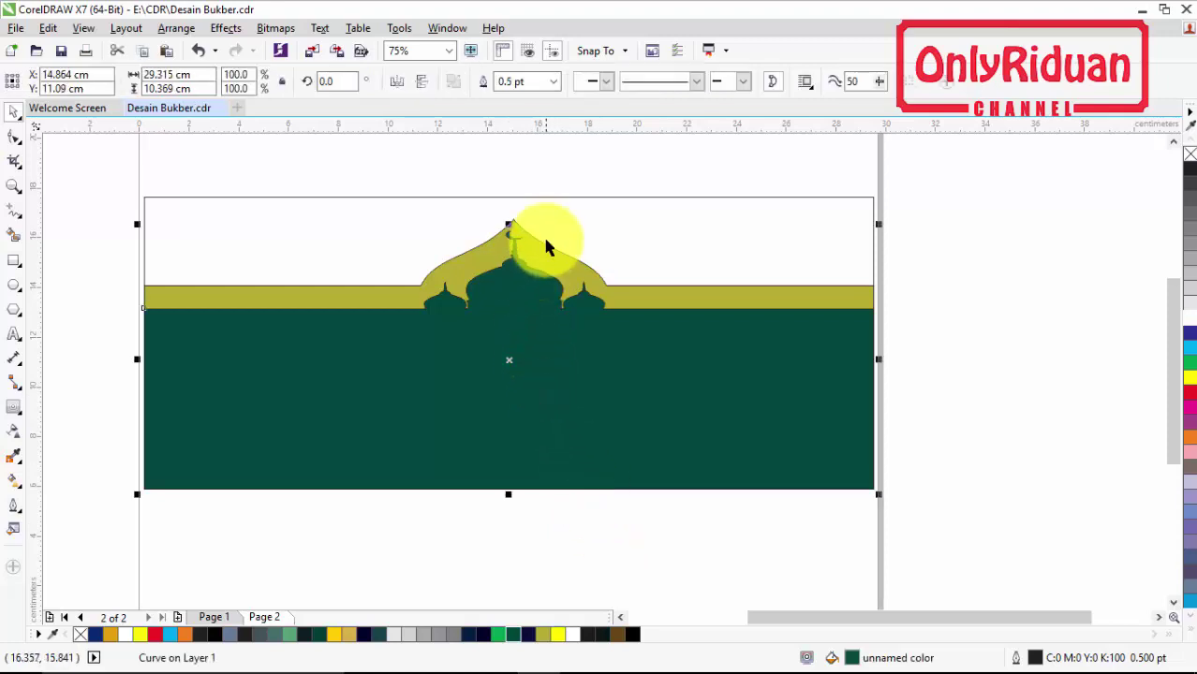
left_click(957, 527)
left_click_drag(989, 553, 70, 199)
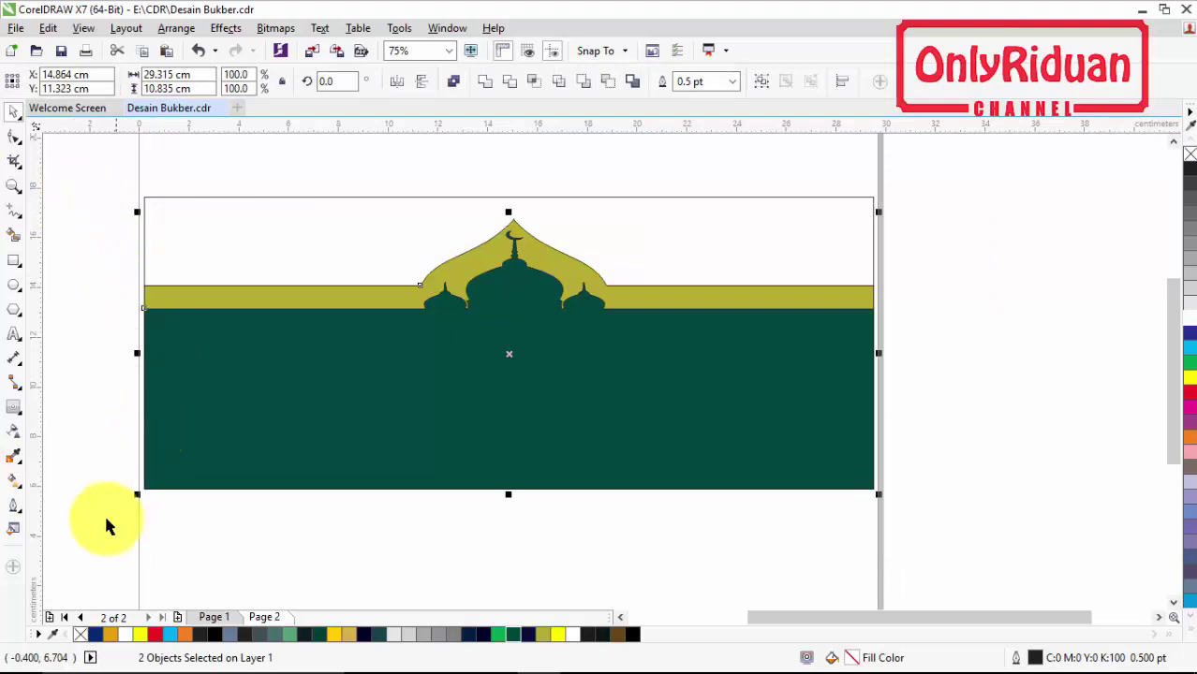
right_click(81, 637)
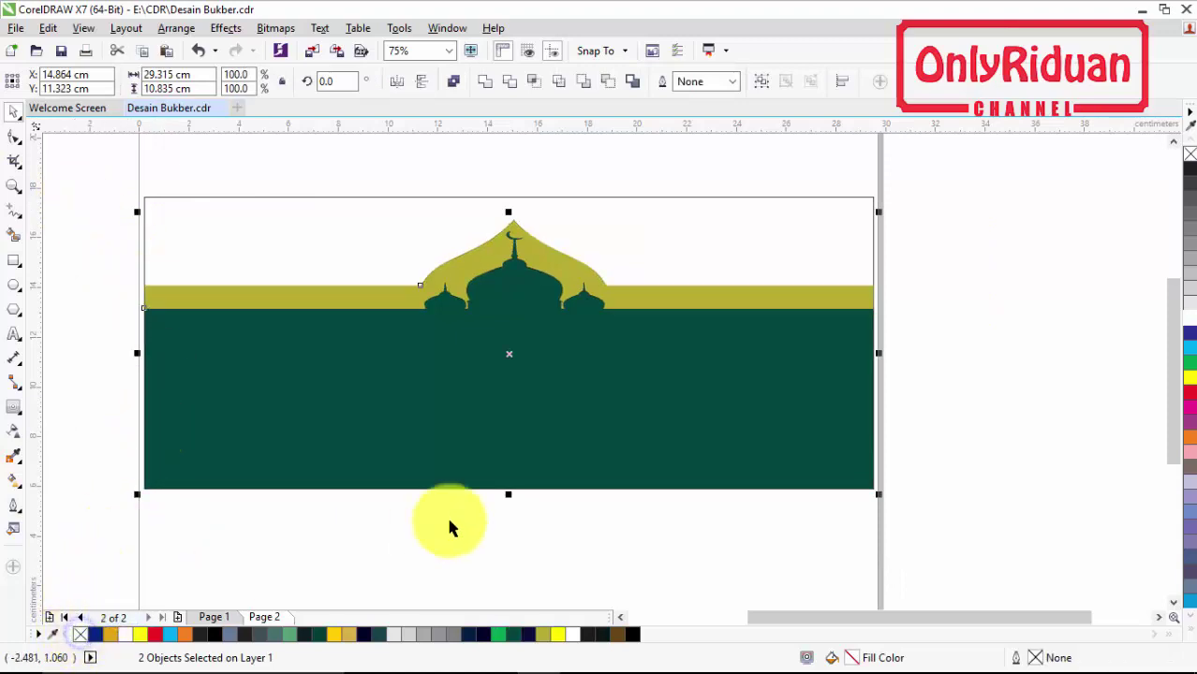
left_click(1050, 350)
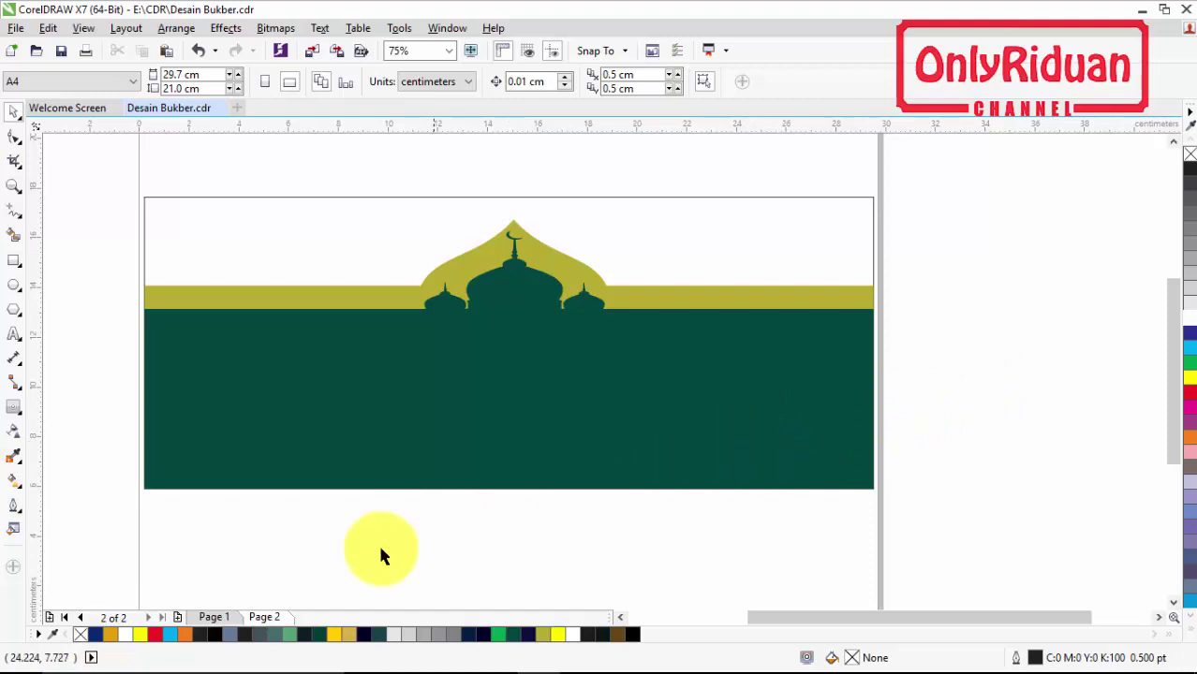
Draw a closed triangle about 7.2 cm wide and 9.9 cm high across the banner's lower-left corner, starting at the olive band's upper-left corner
left_click(217, 616)
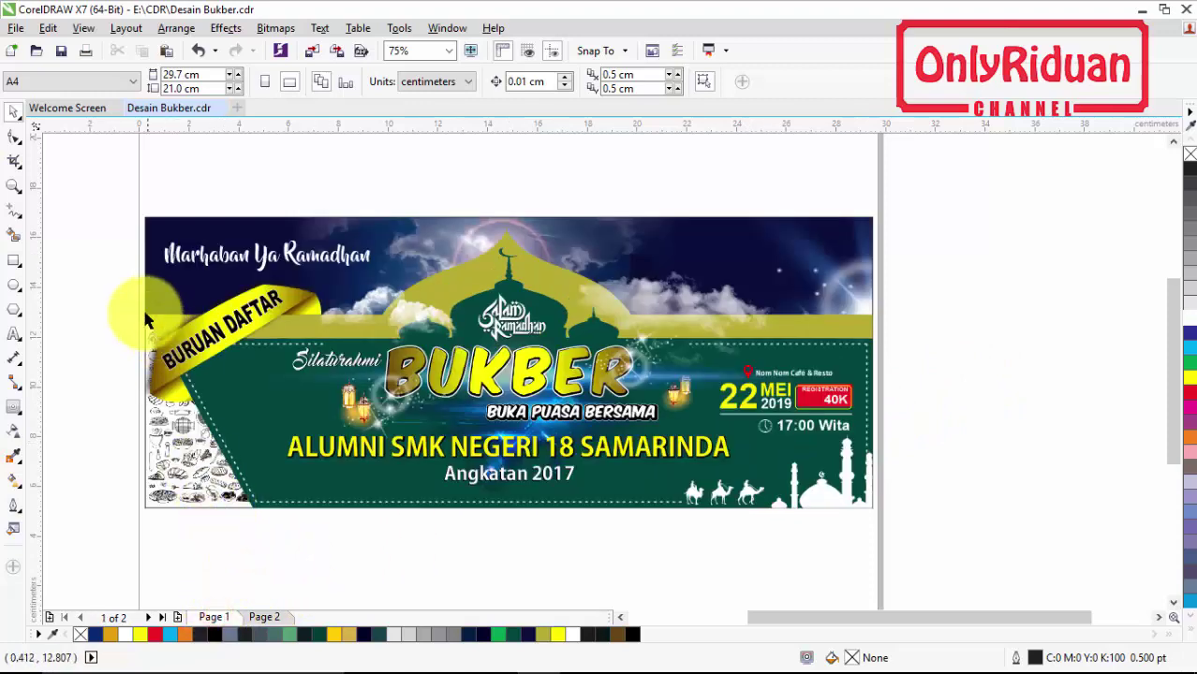
left_click(263, 617)
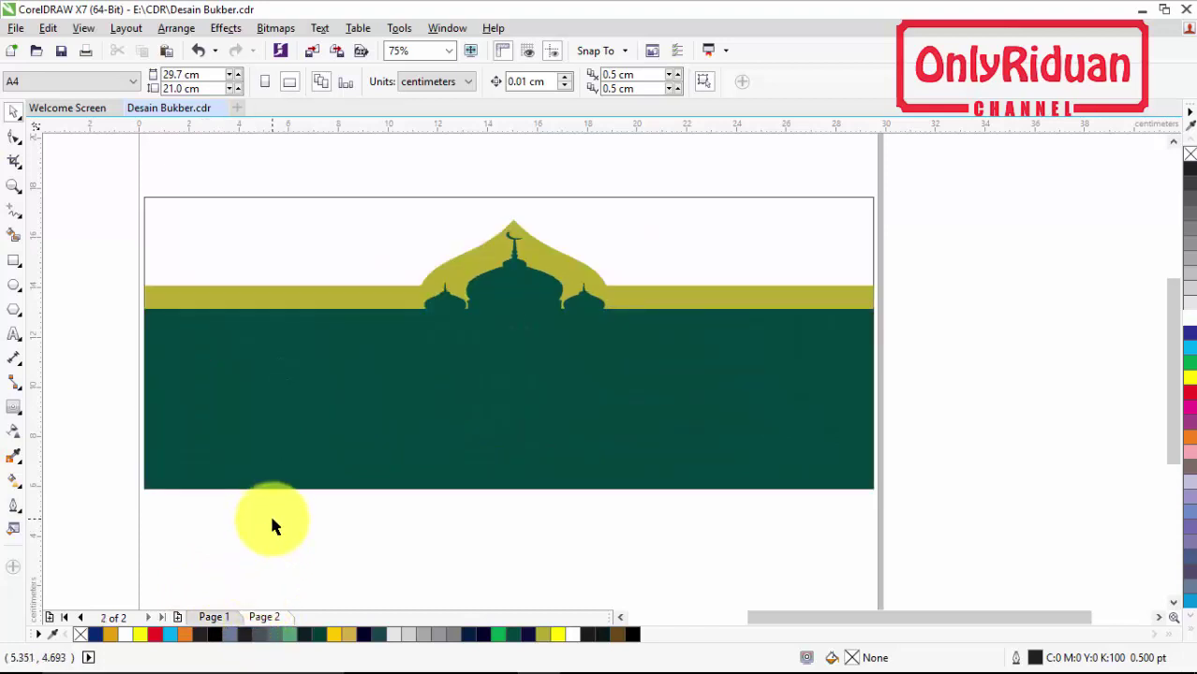
left_click(620, 617)
left_click(620, 617)
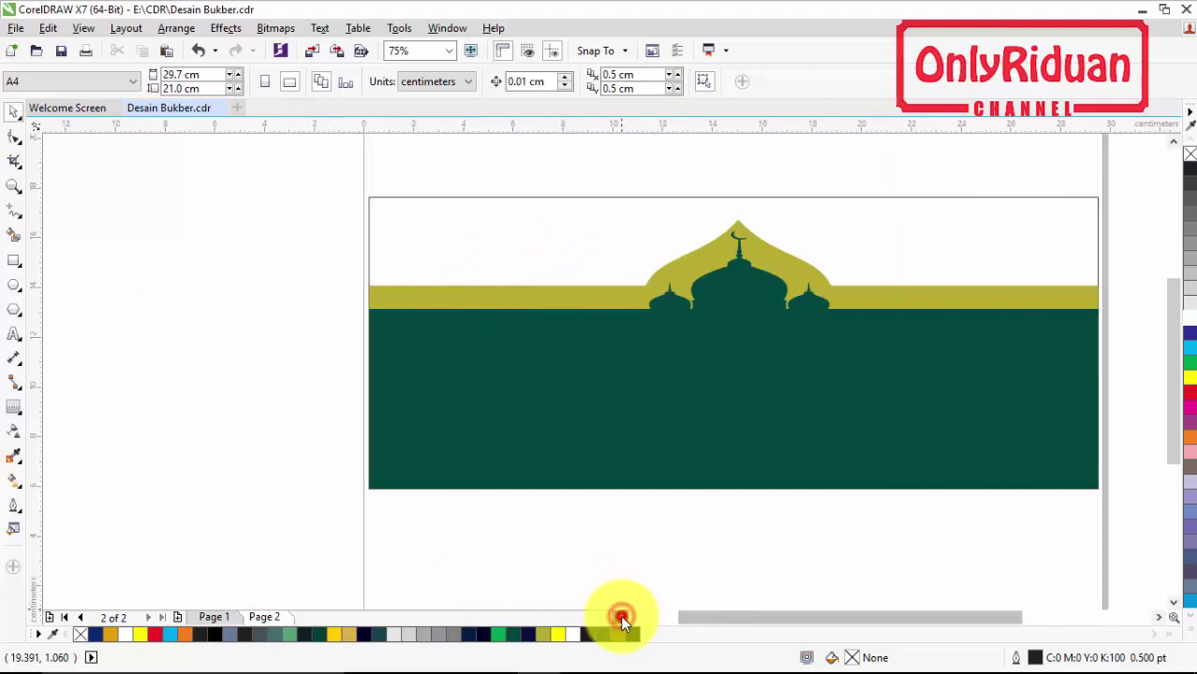
left_click(17, 220)
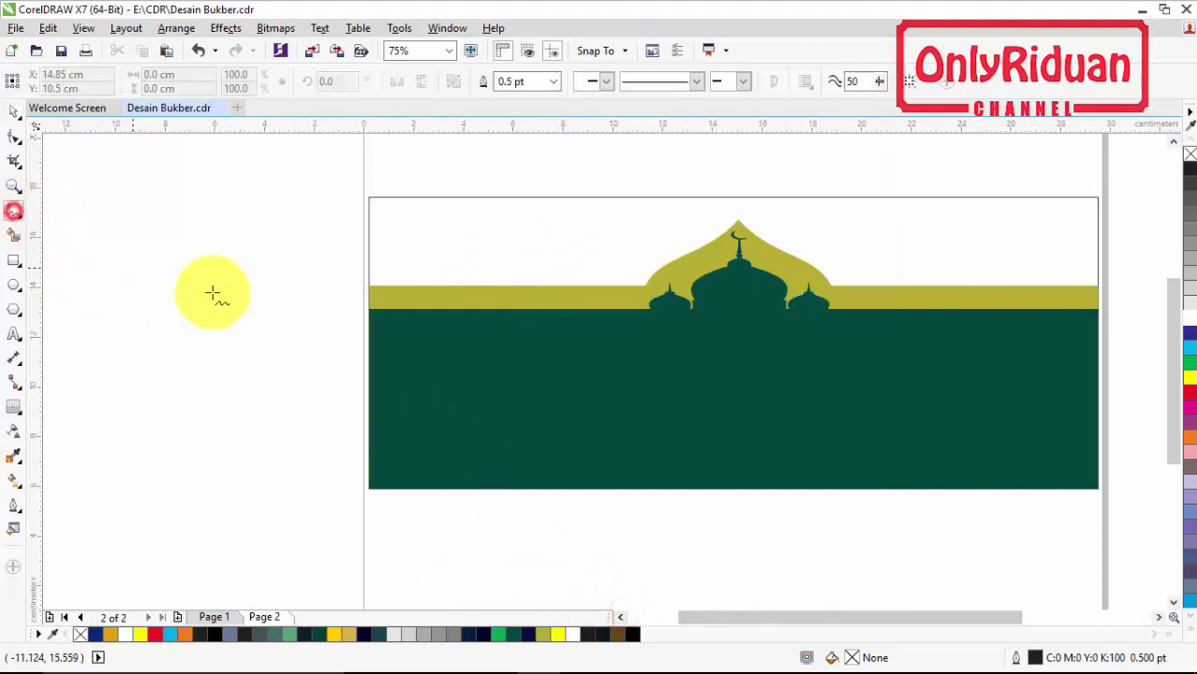
left_click(371, 285)
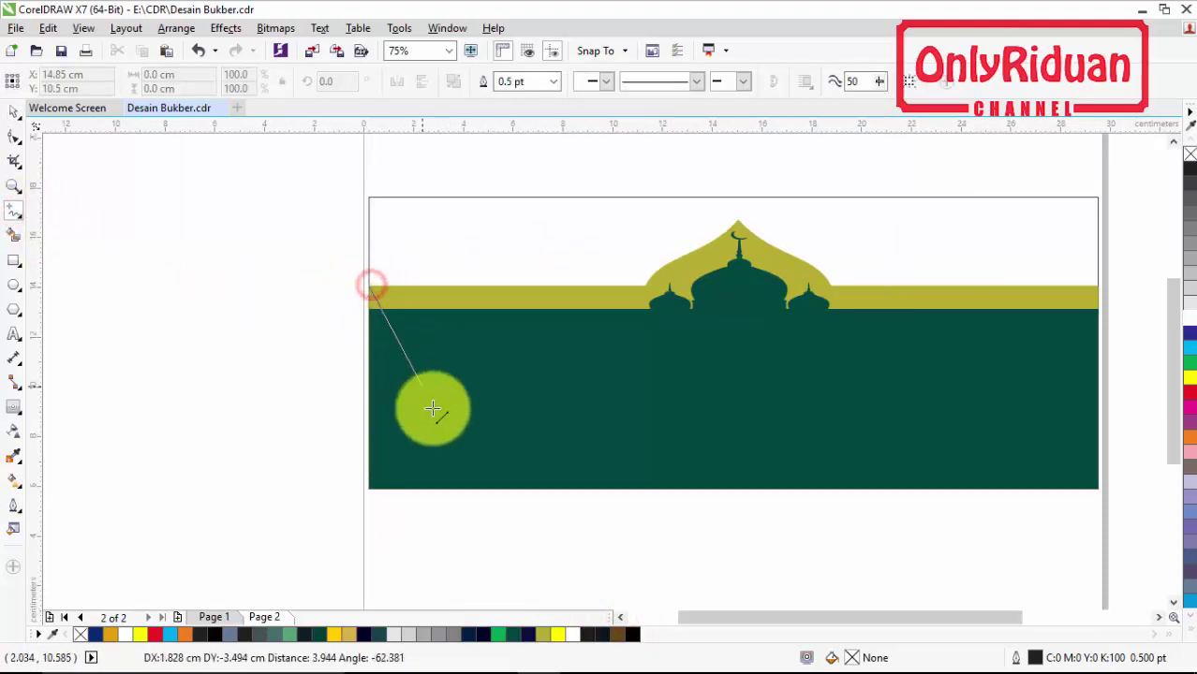
left_click(477, 489)
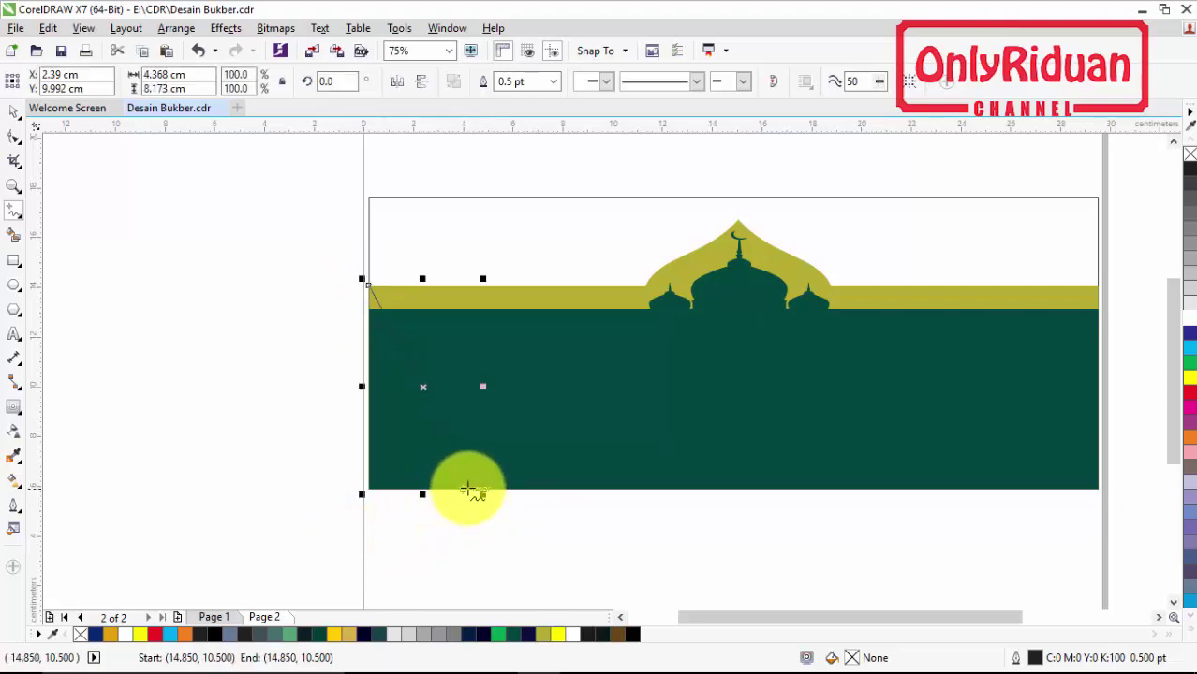
left_click(477, 489)
left_click(298, 531)
left_click(298, 531)
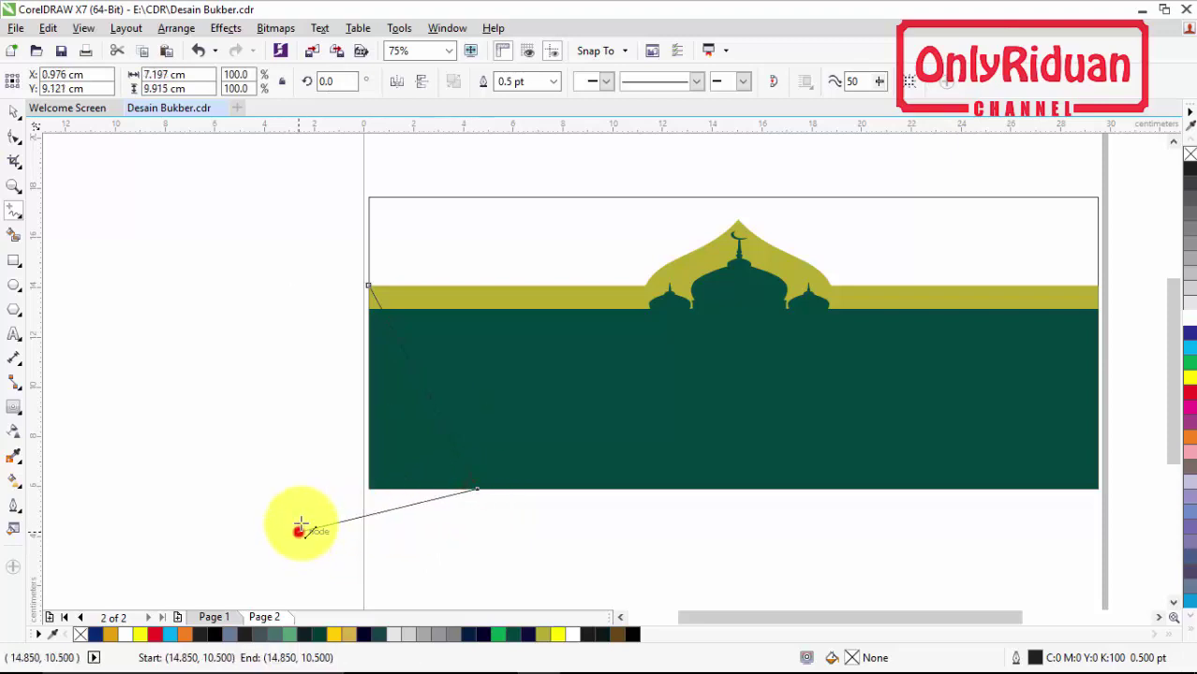
left_click(369, 285)
left_click(13, 111)
left_click(48, 181)
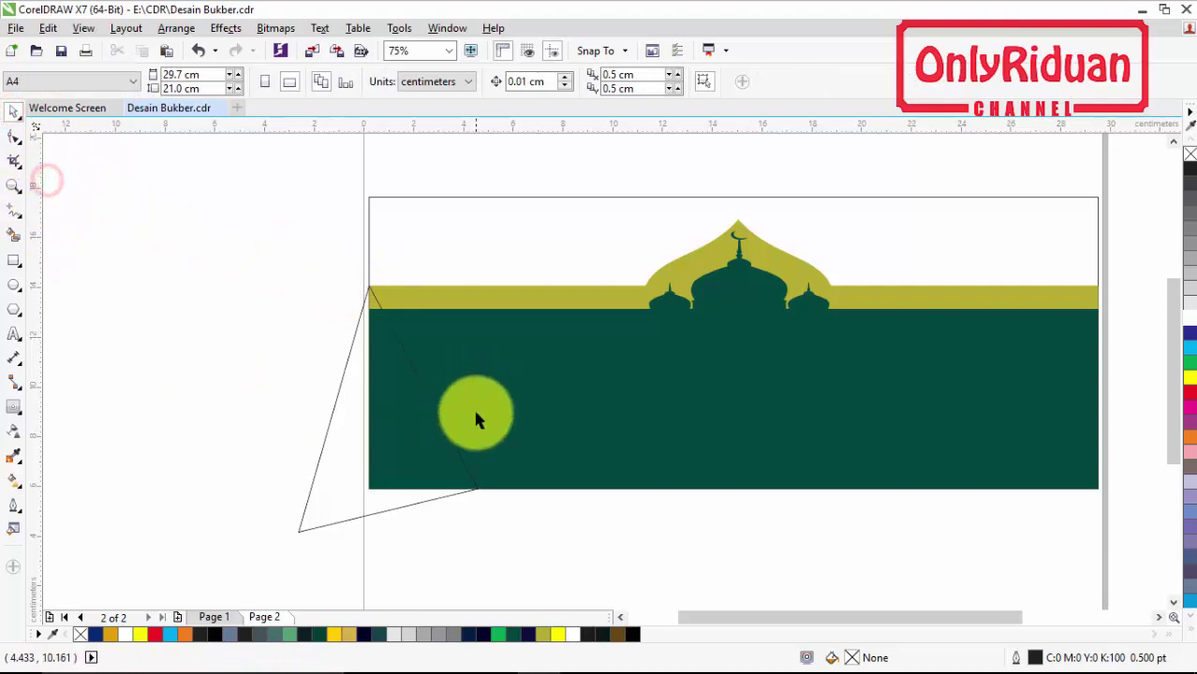
Trim the dark green mosque shape with the triangle to cut its left end diagonally
left_click(335, 506)
left_click(431, 564)
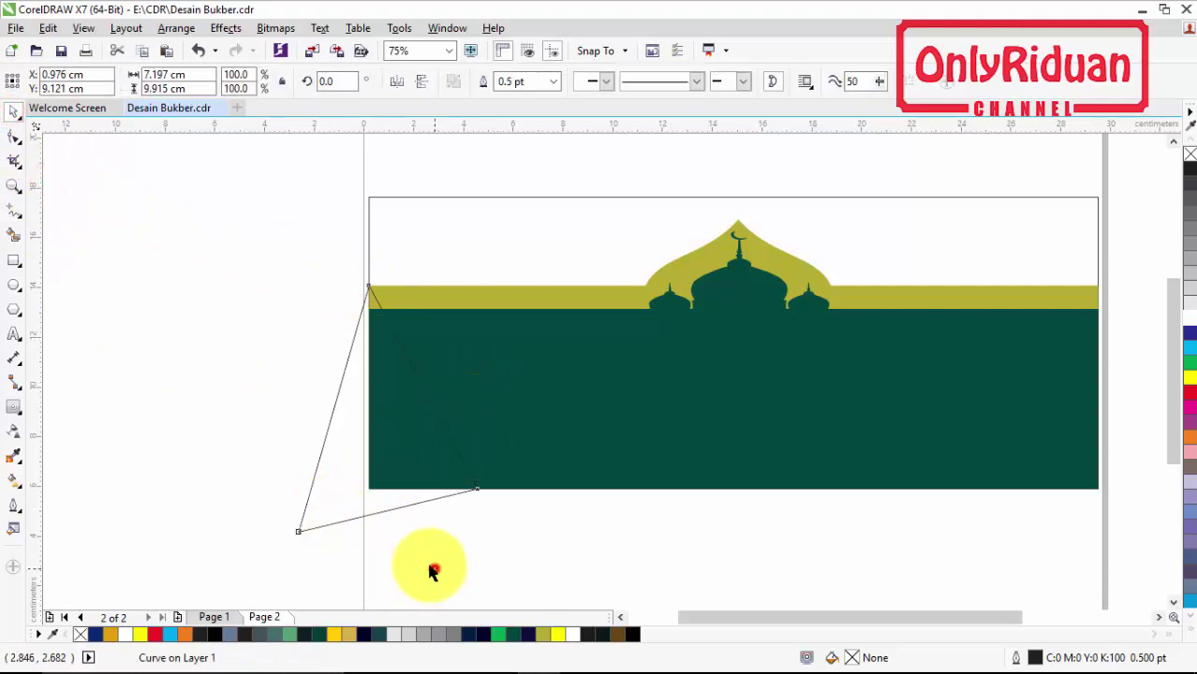
left_click(342, 493)
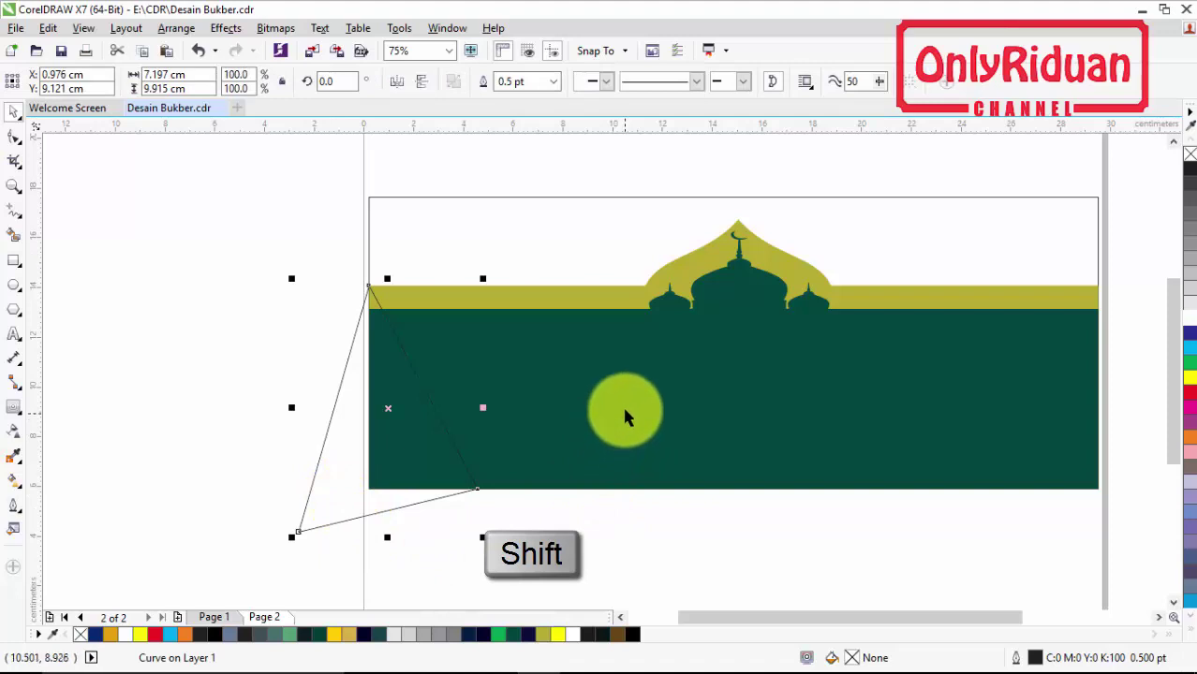
left_click(625, 412, "shift")
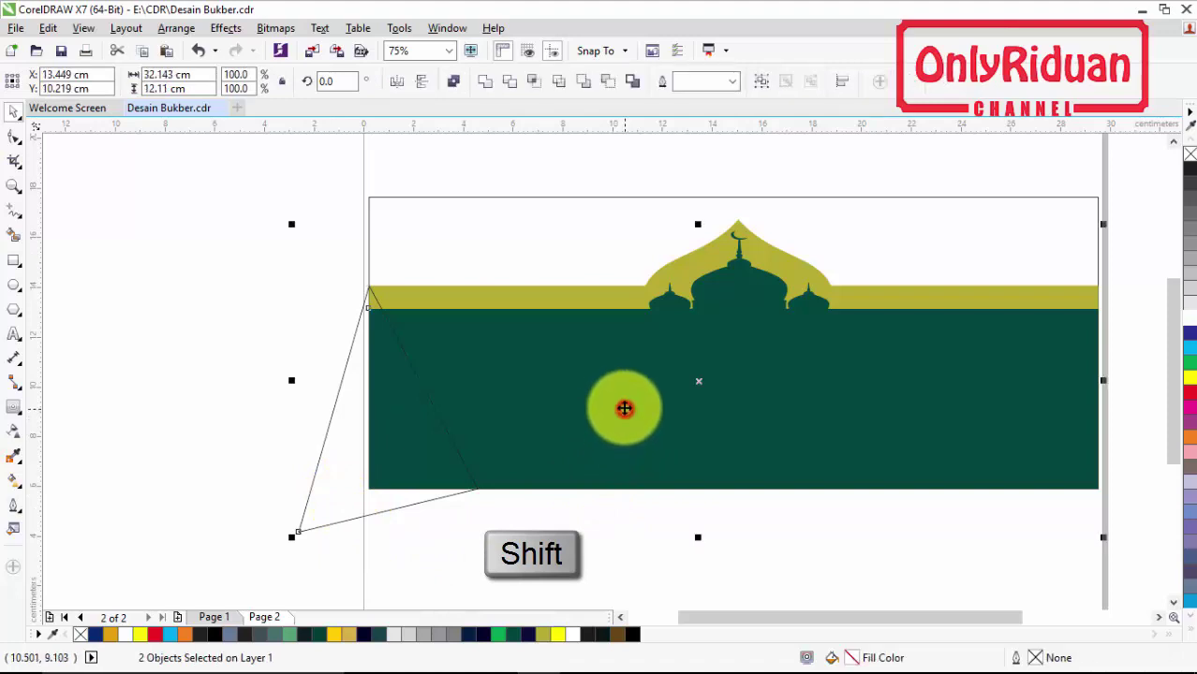
left_click(512, 83)
left_click(188, 272)
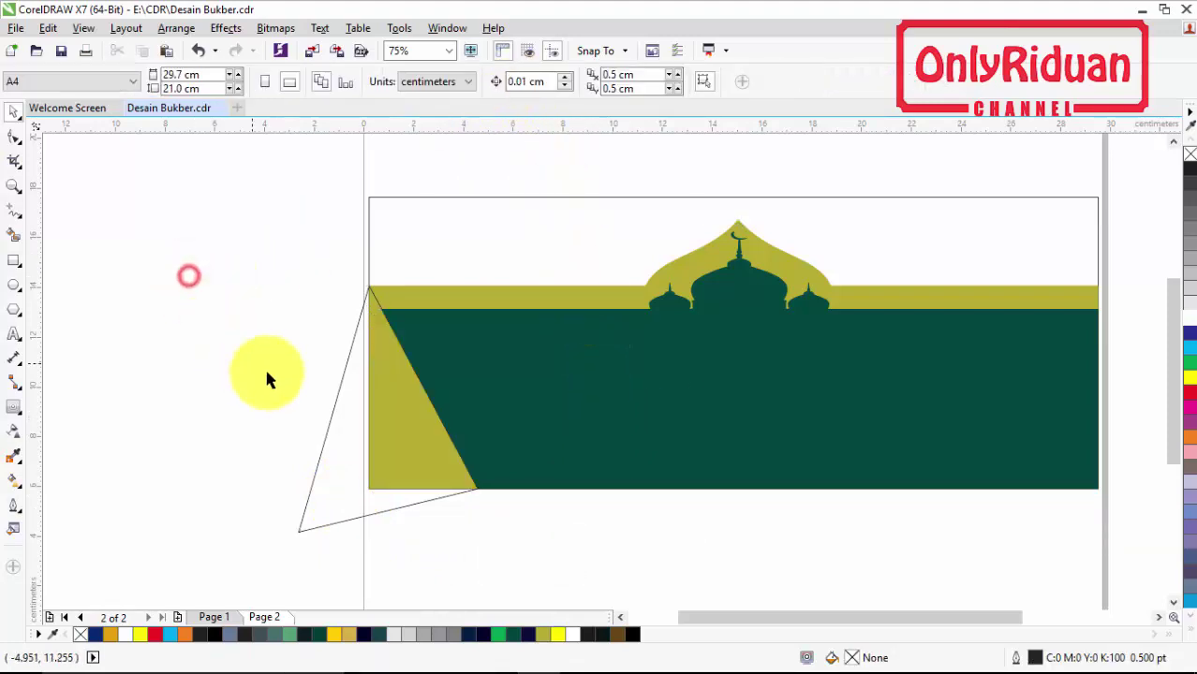
Trim the olive background shape with the same triangle and delete the triangle
left_click(328, 494)
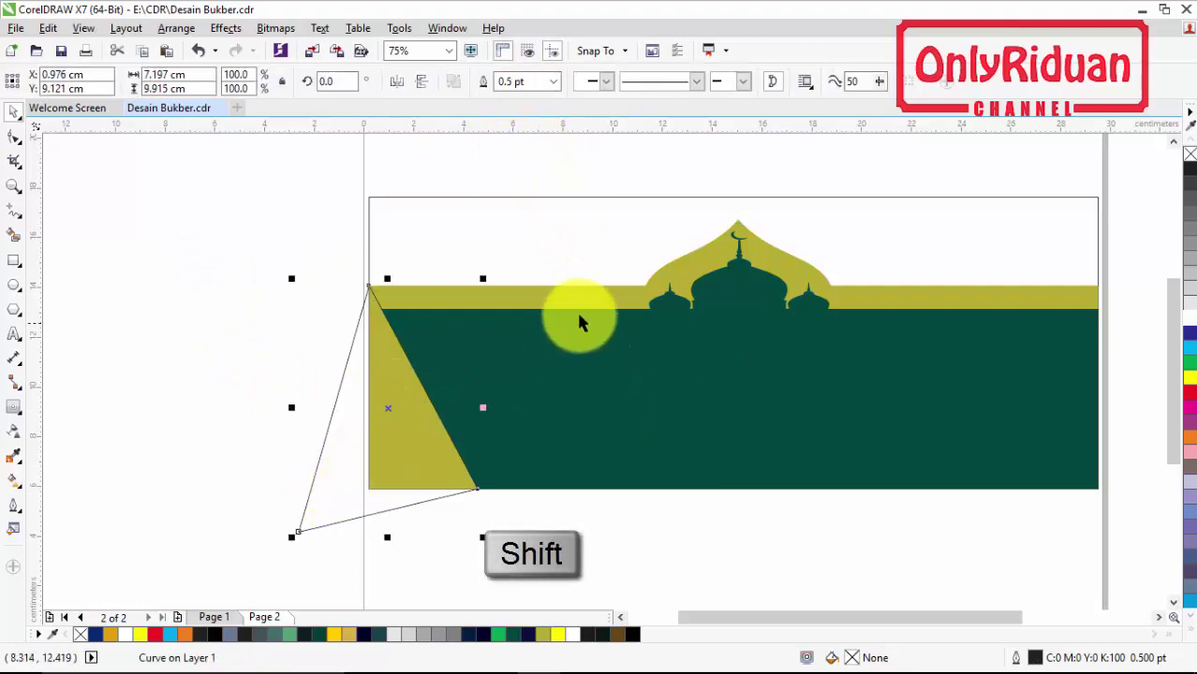
left_click(604, 296, "shift")
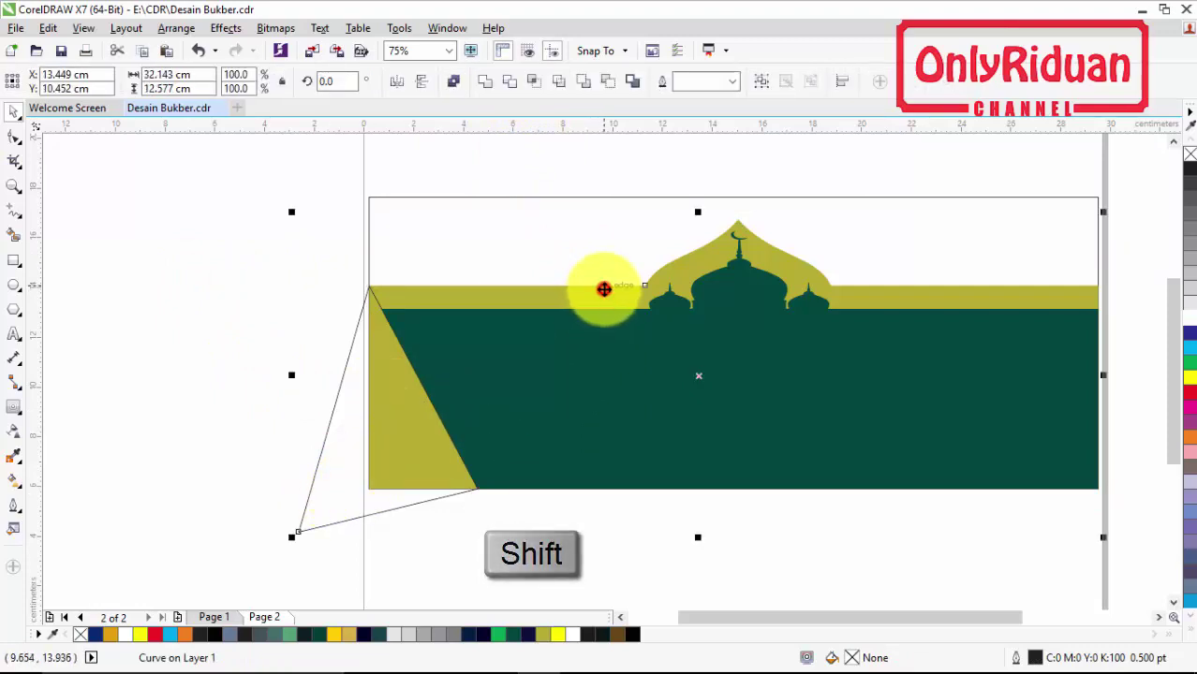
left_click(513, 82)
left_click(192, 215)
left_click(323, 459)
left_click_drag(339, 445, 206, 429)
key("Delete")
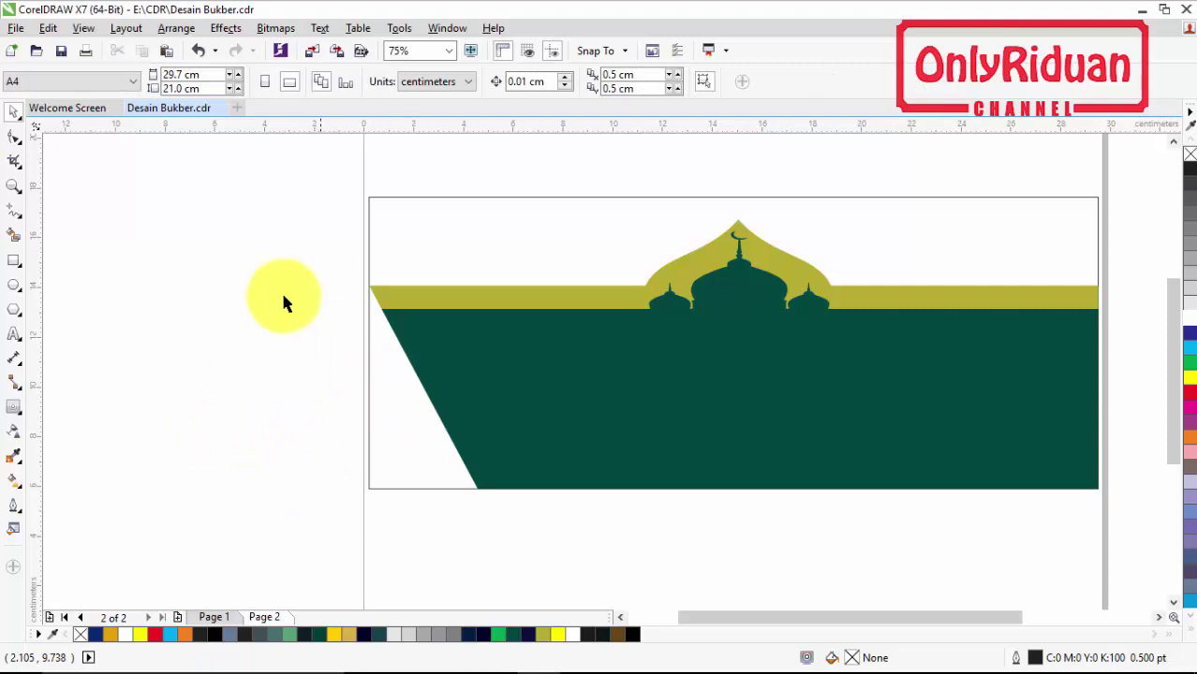
Import Food.jpg and place it about 11.56 cm wide in the banner's lower-left corner, starting at the olive band's upper edge
left_click(16, 28)
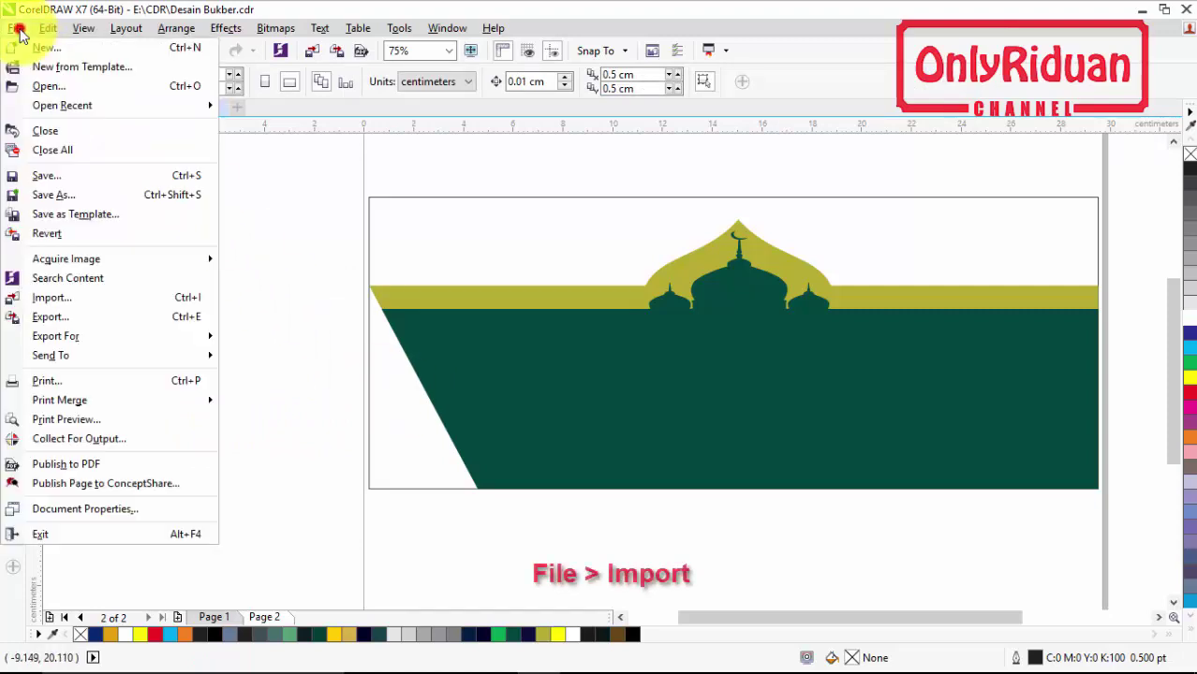
left_click(52, 298)
left_click(721, 456)
left_click(739, 585)
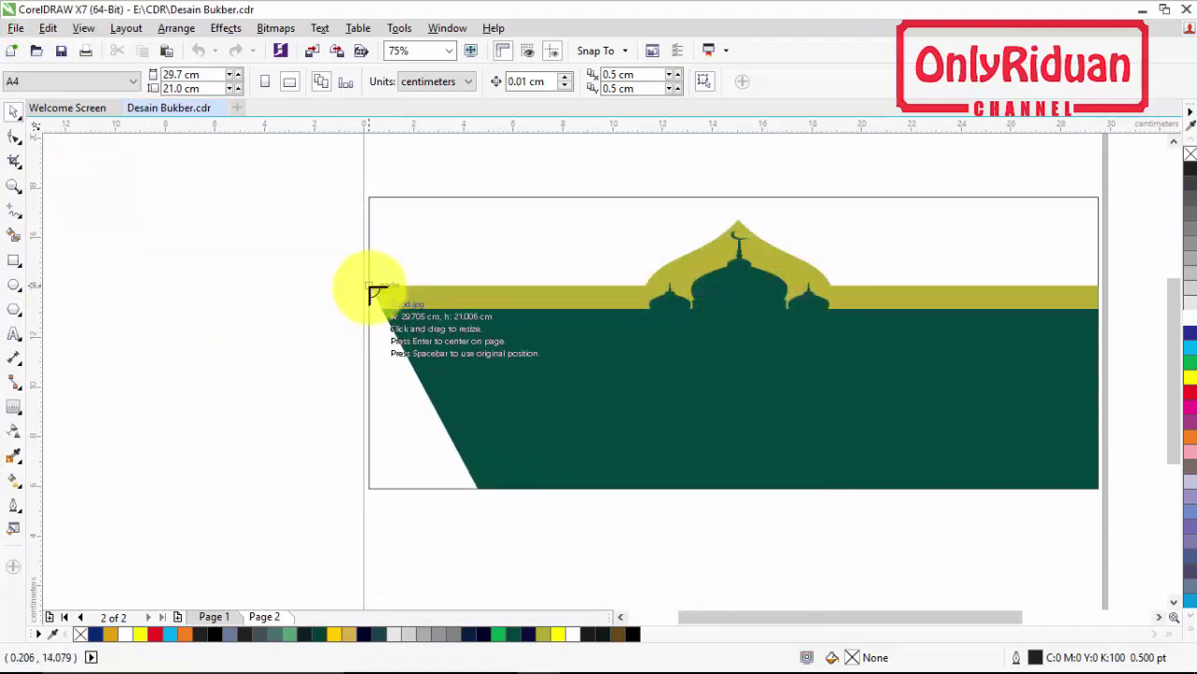
left_click_drag(371, 286, 654, 485)
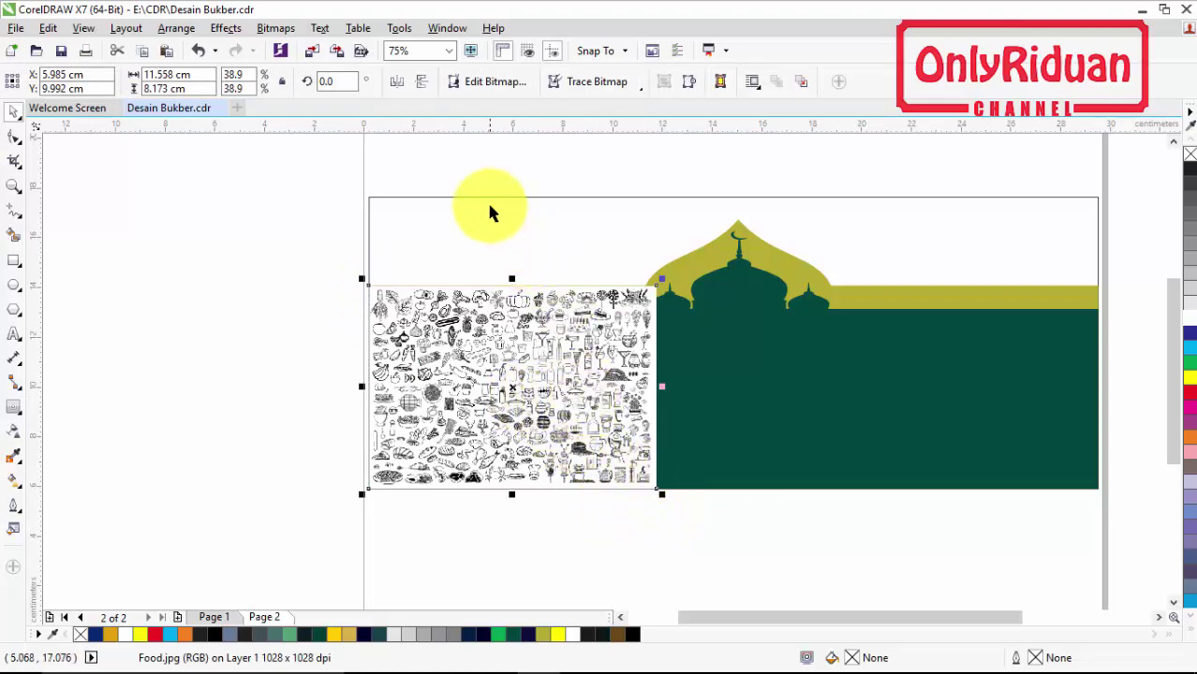
PowerClip the food image inside the banner's outer rectangle so it sits behind the green and olive shapes
right_click(532, 368)
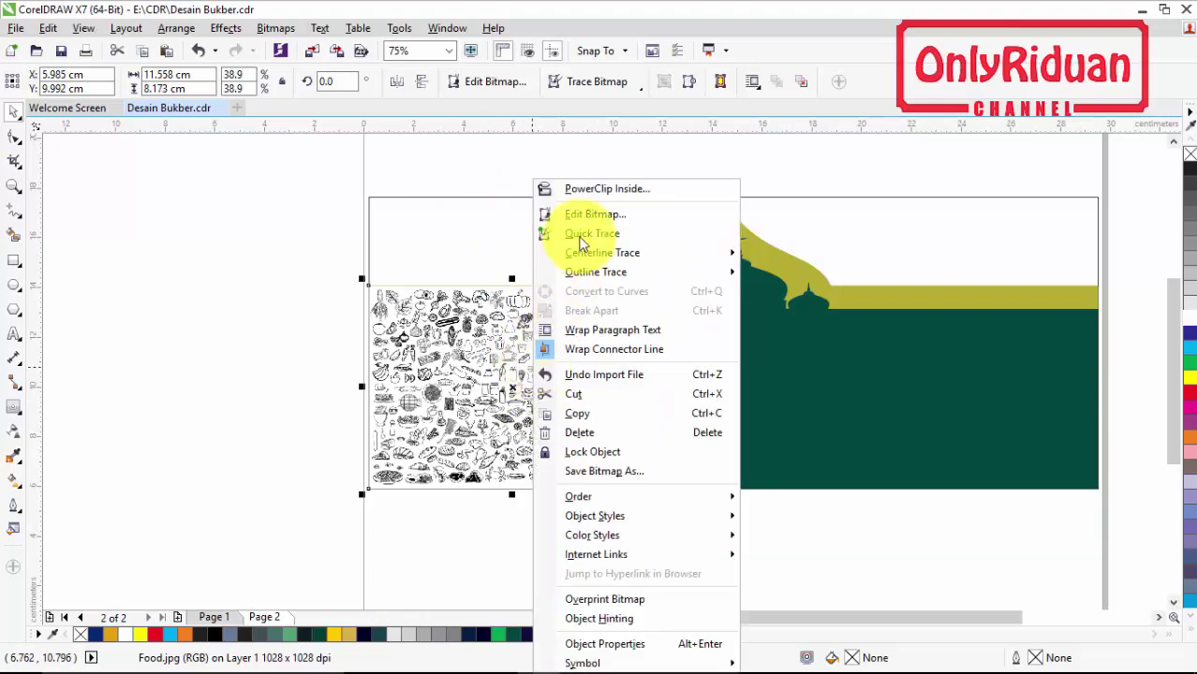
left_click(590, 188)
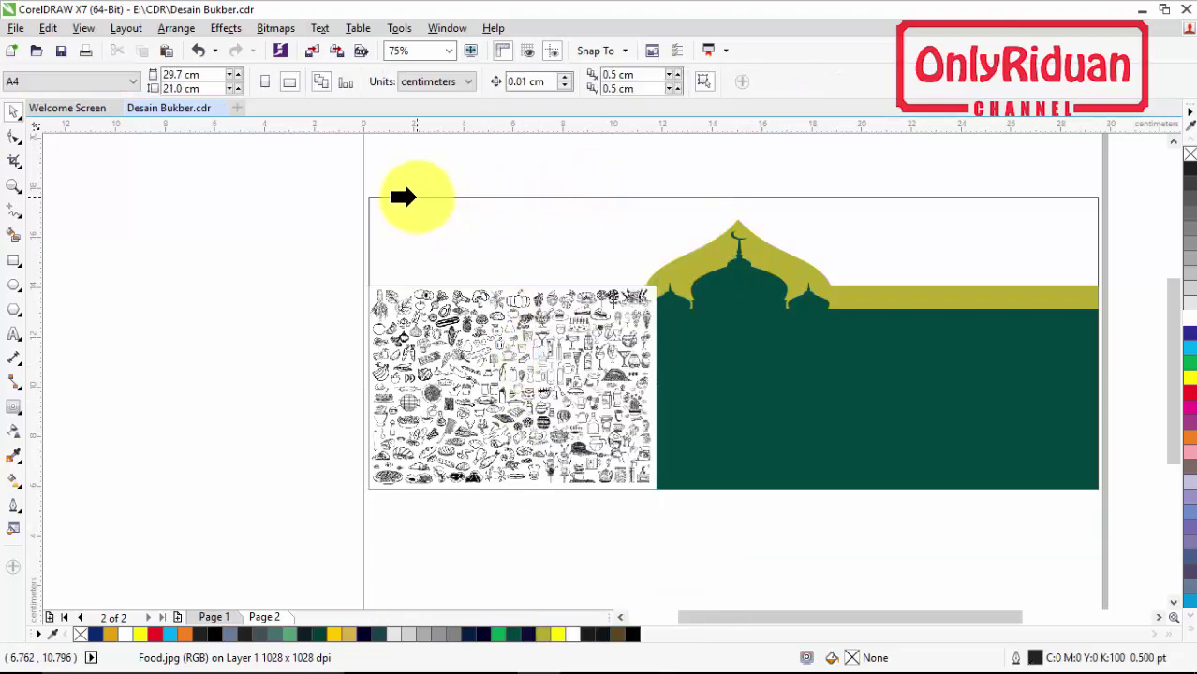
left_click(419, 196)
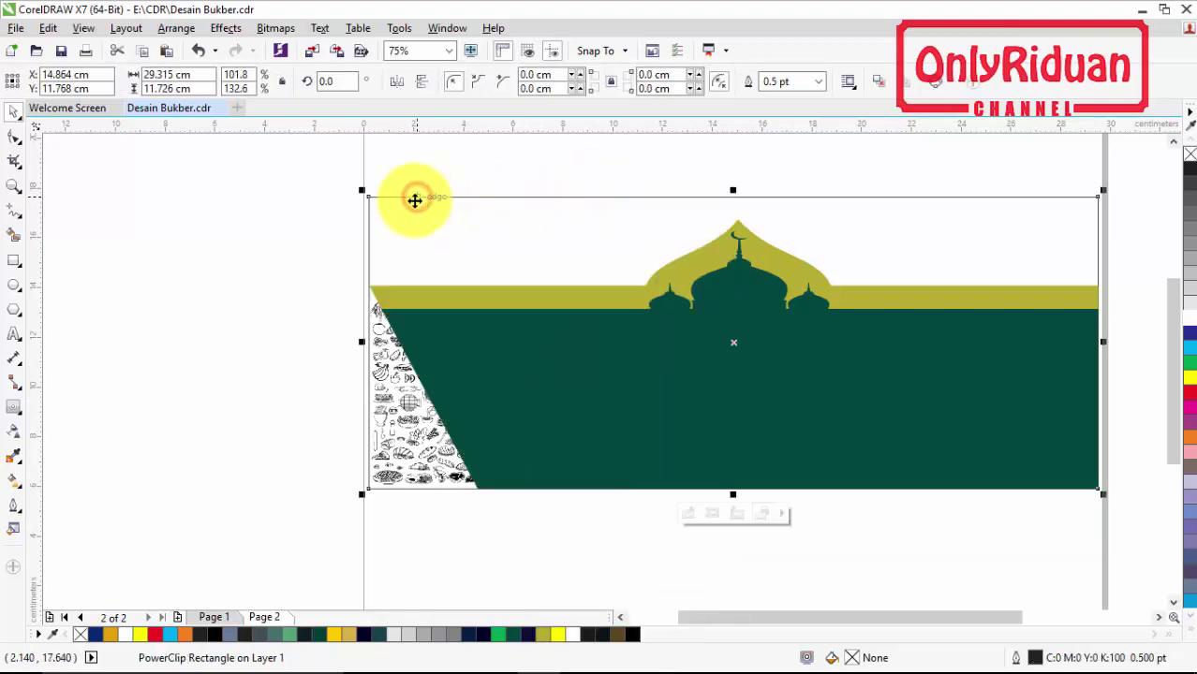
left_click(235, 278)
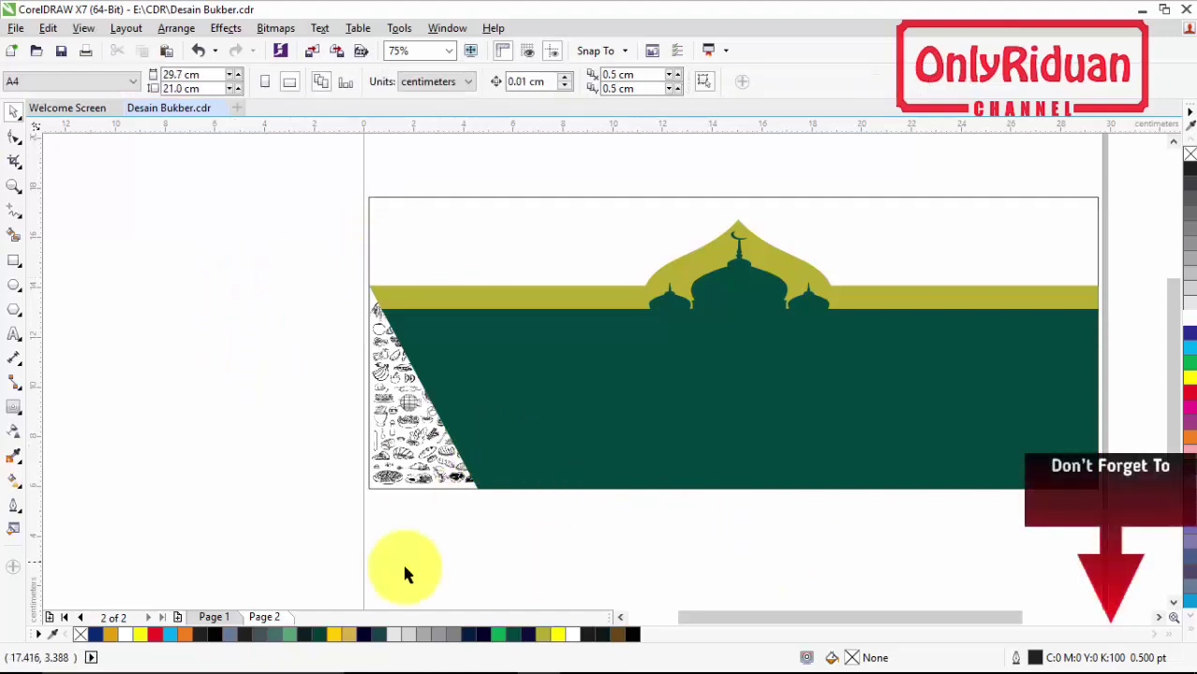
Fill the banner's outer rectangle with dark navy (C96 M91 Y28 K63) and compare it with the finished design on Page 1
left_click(212, 618)
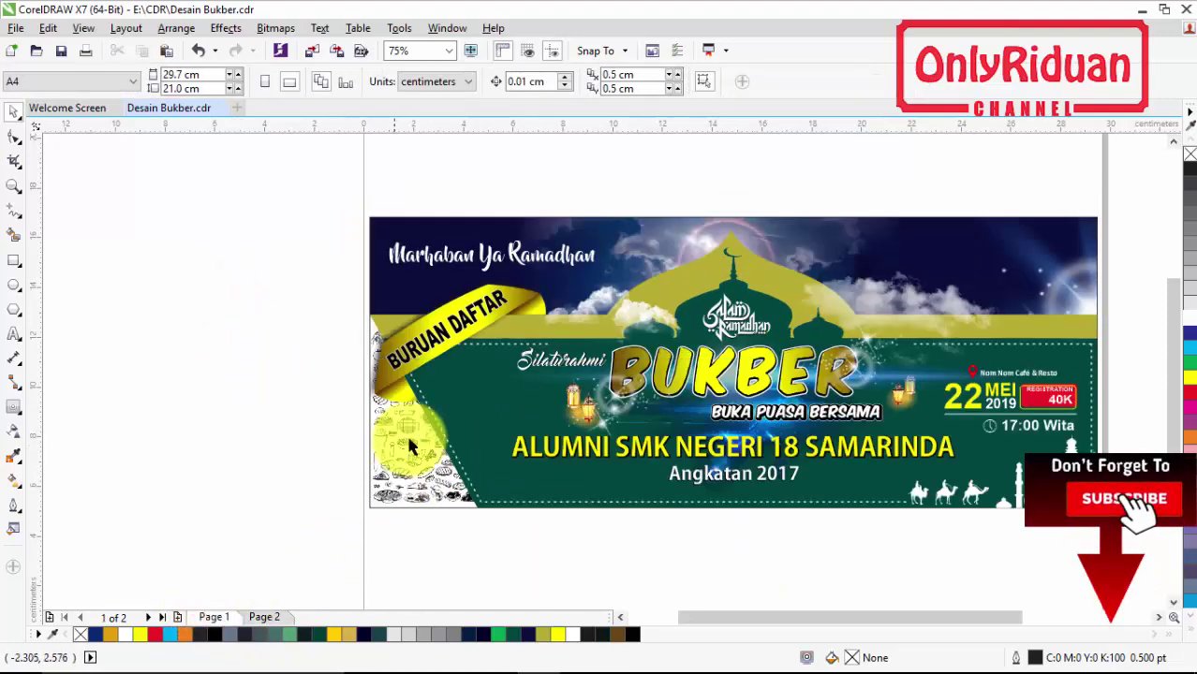
left_click(272, 618)
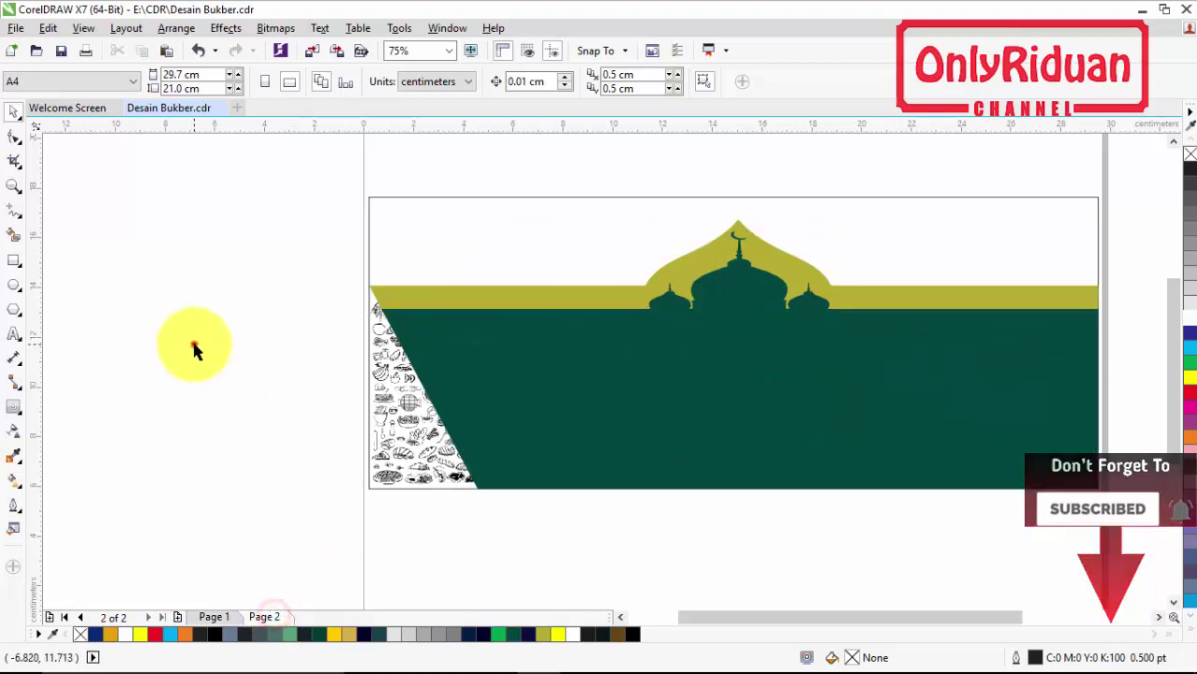
left_click(408, 215)
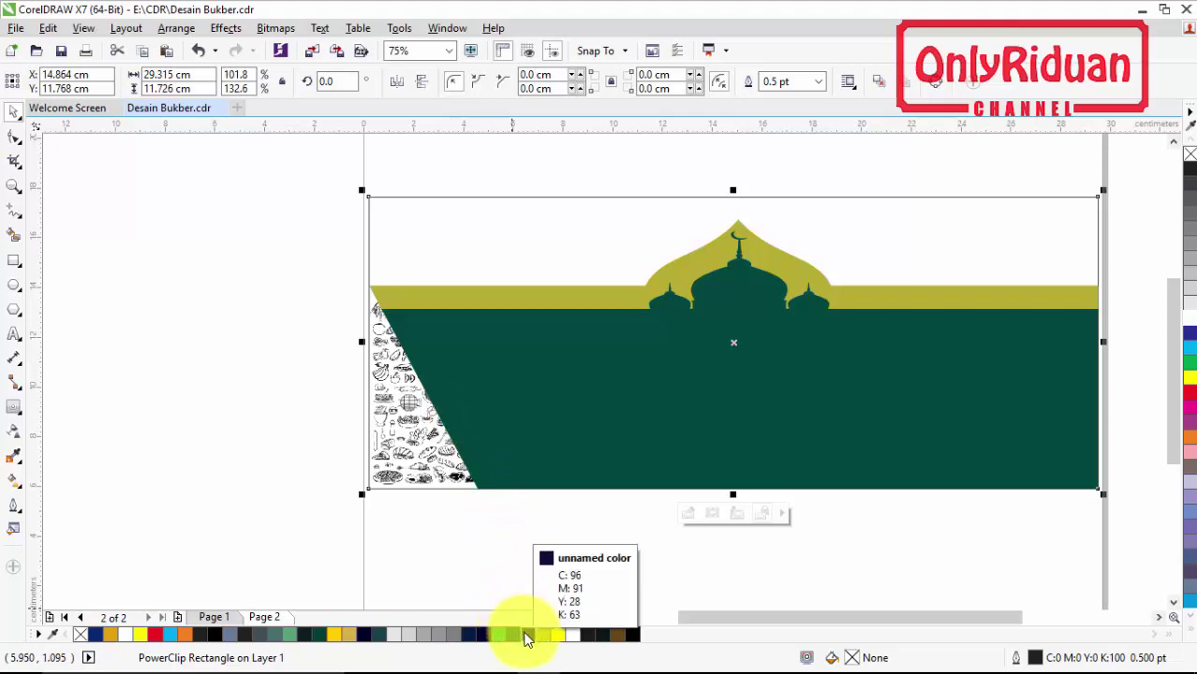
left_click(524, 638)
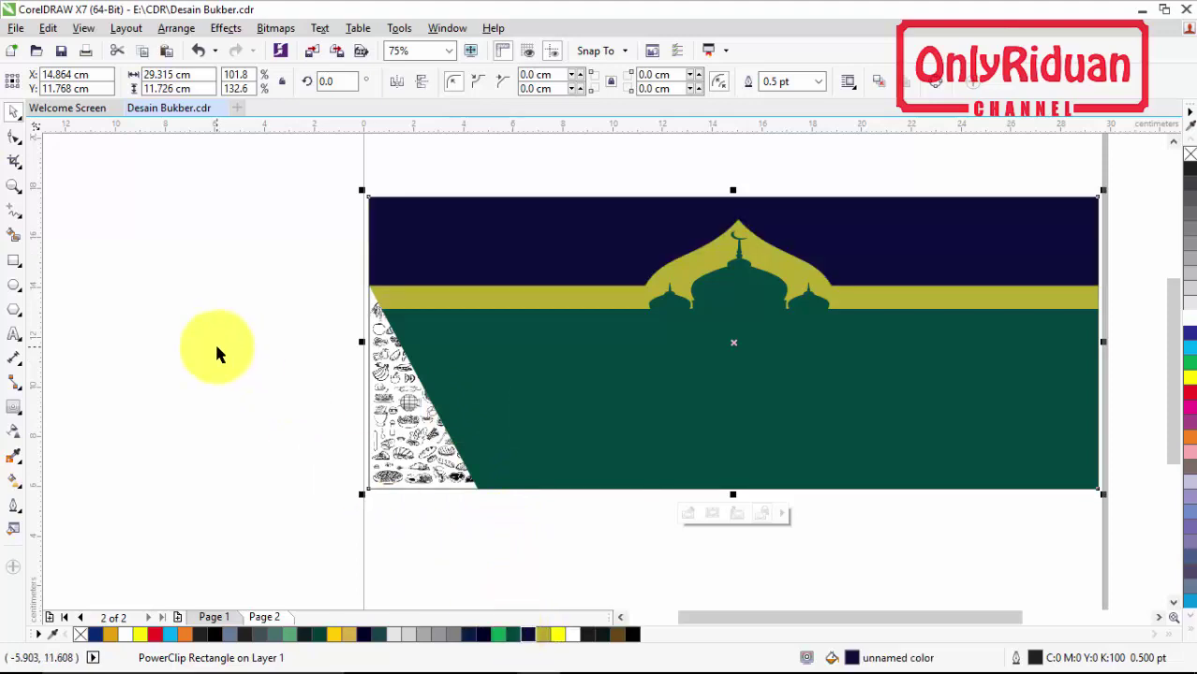
left_click(1157, 618)
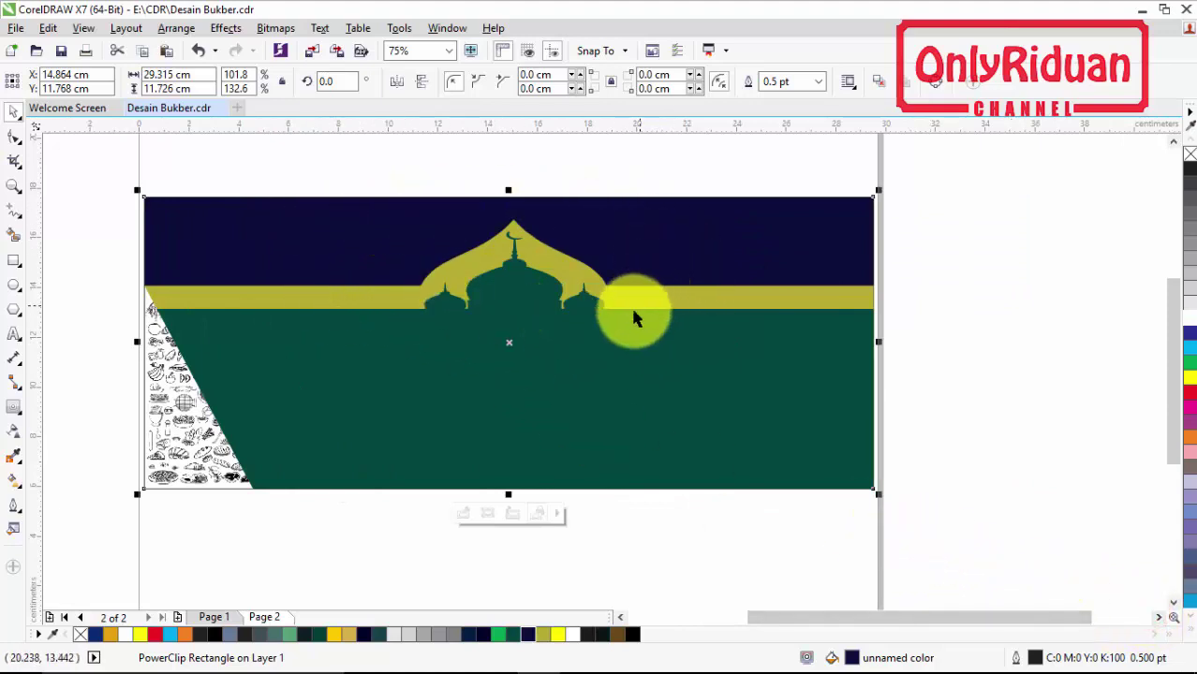
left_click(294, 536)
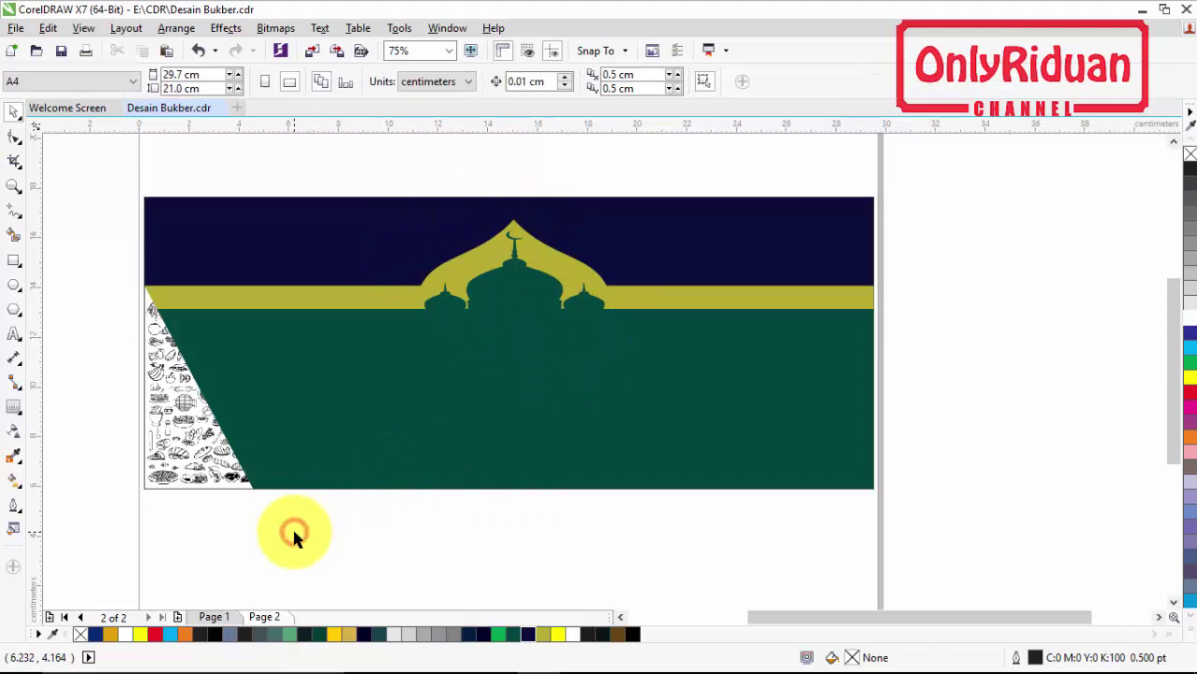
left_click(218, 618)
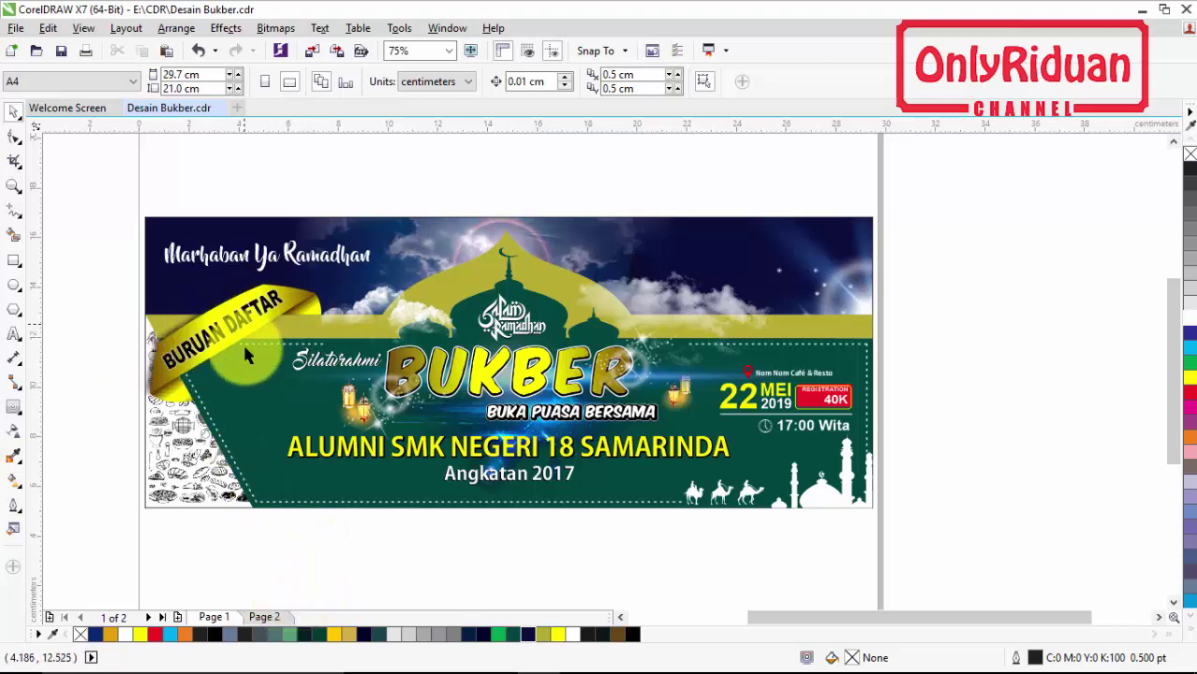
Draw a rectangle about 28.79 by 7.24 cm over the green panel on Page 2 and convert it to curves
left_click(272, 617)
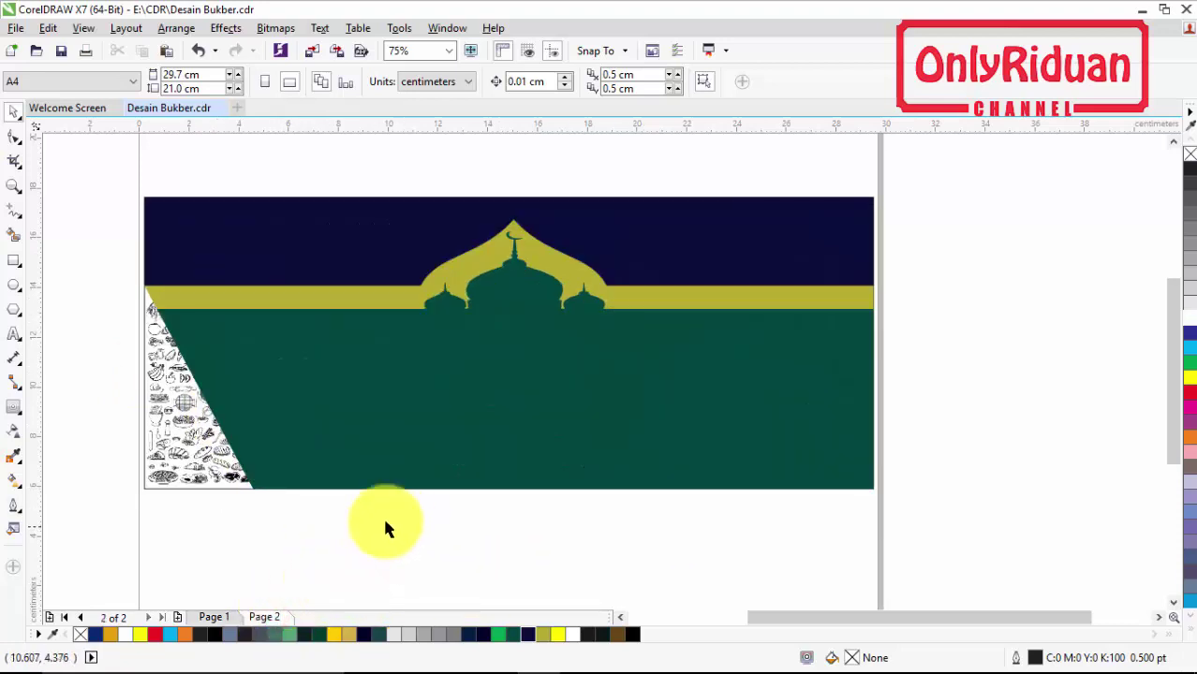
left_click(14, 263)
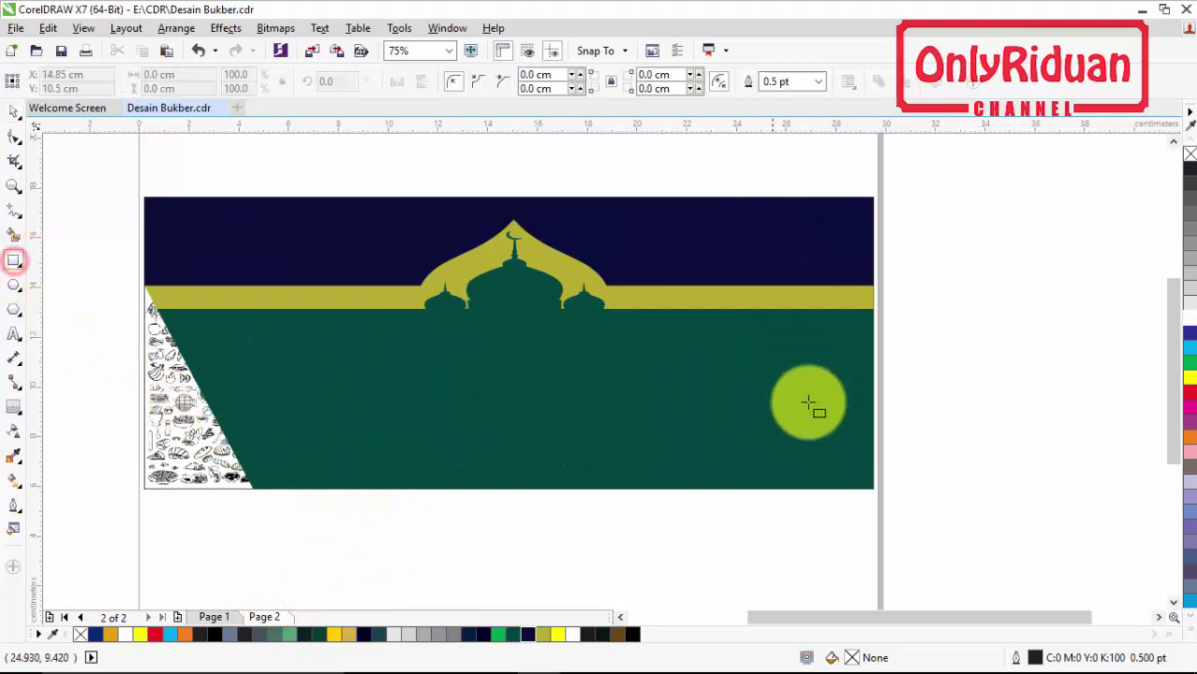
left_click_drag(869, 308, 156, 489)
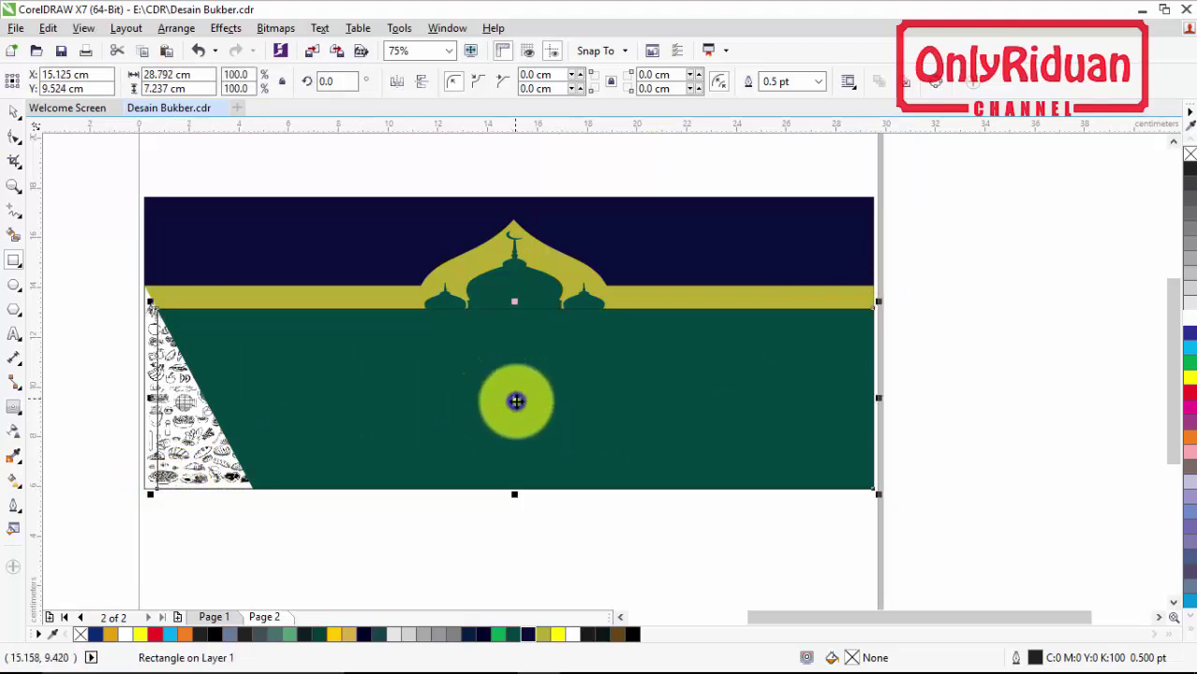
right_click(514, 398)
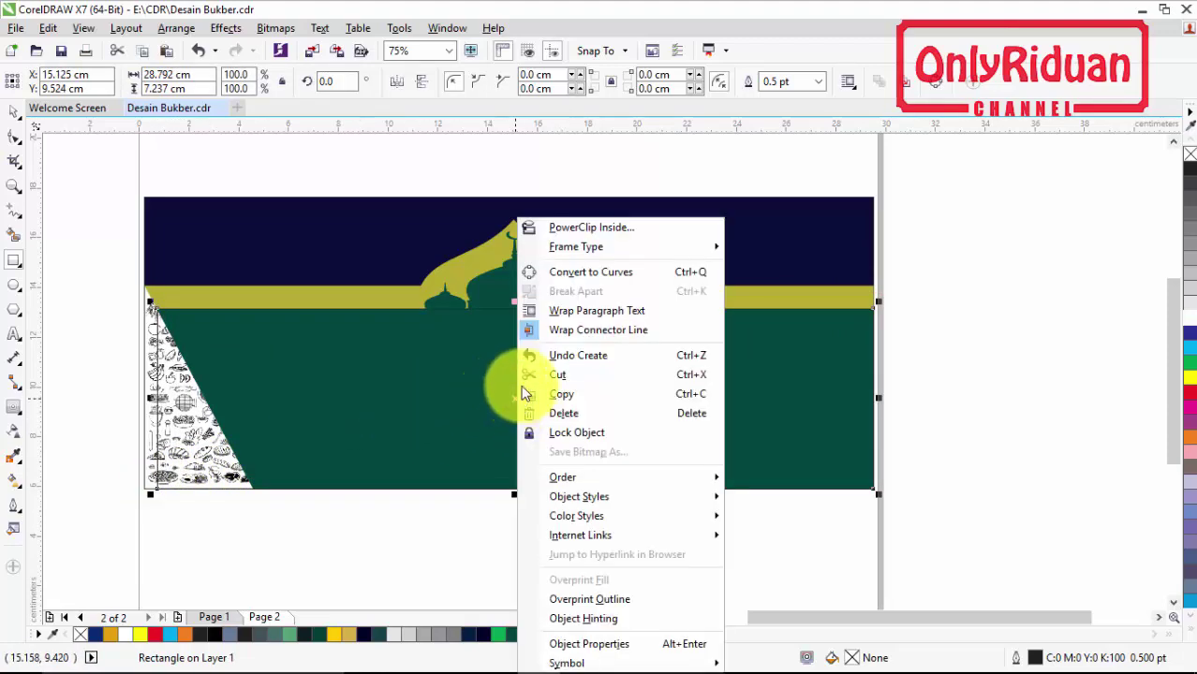
left_click(585, 273)
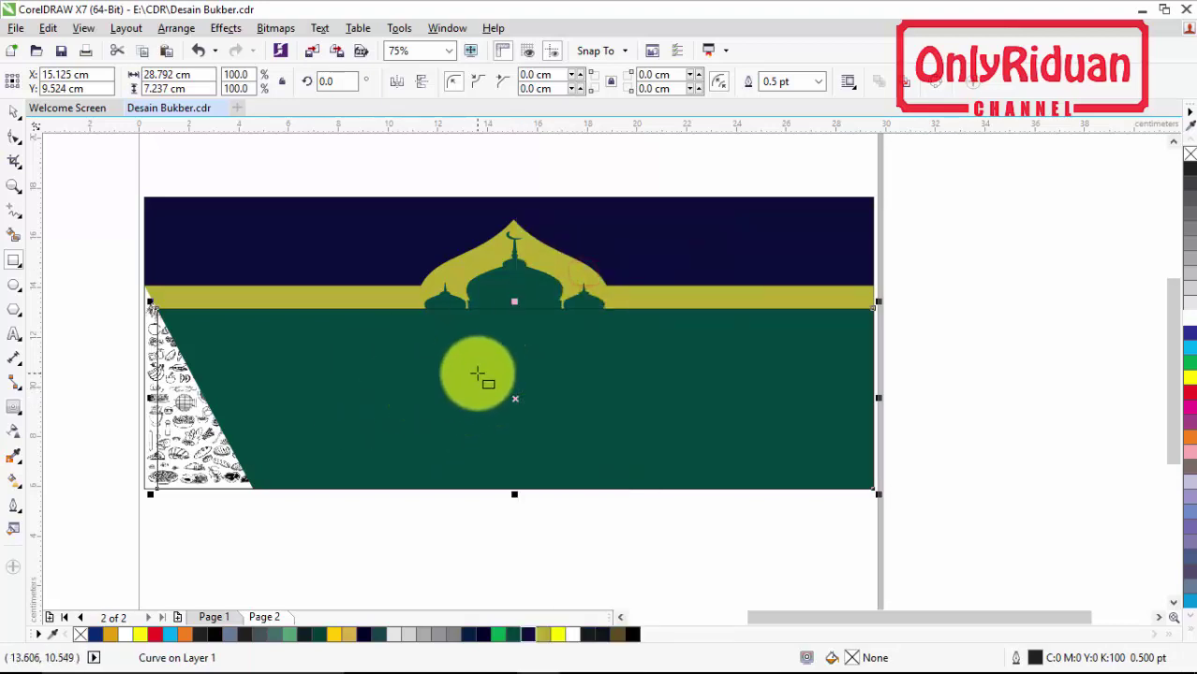
Move the curve's lower-left node to the green panel's slanted lower corner and compare with the finished design on Page 1
left_click(13, 137)
left_click_drag(158, 488, 251, 489)
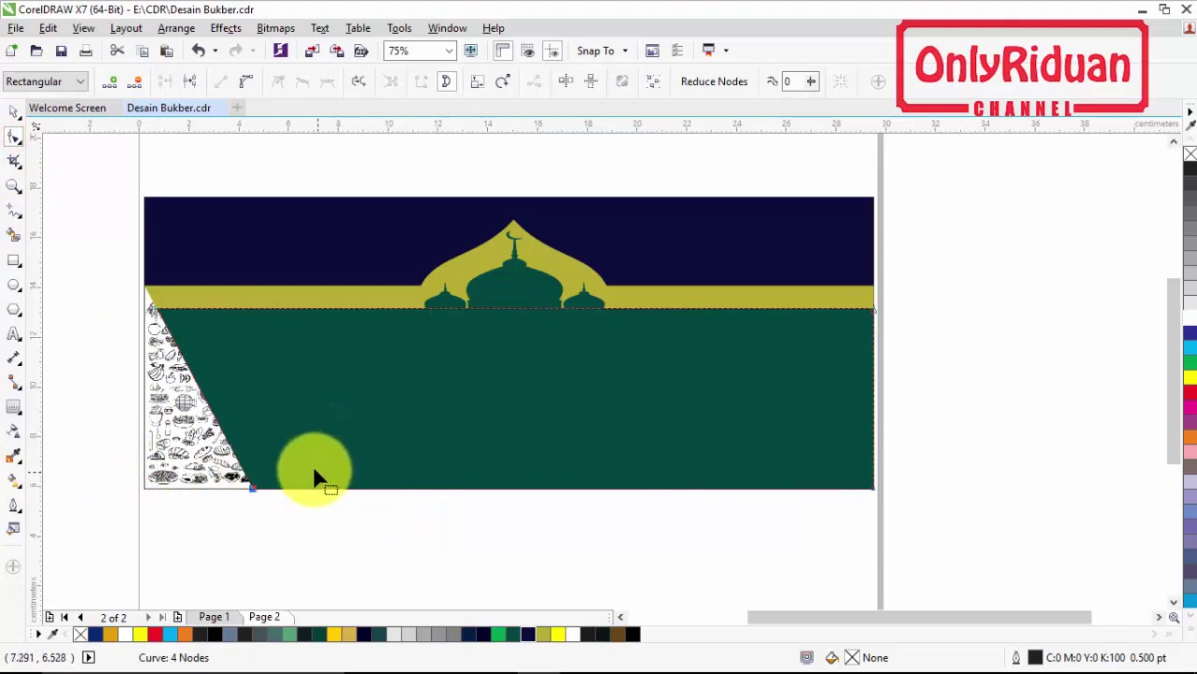
left_click(214, 618)
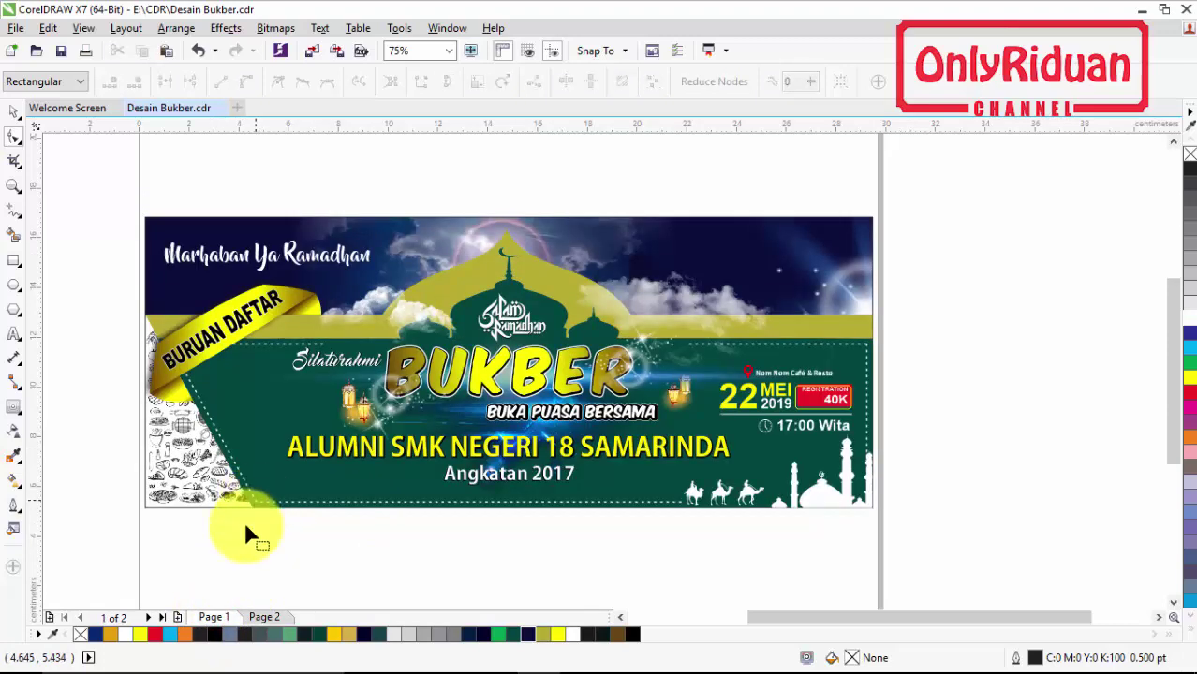
left_click(262, 617)
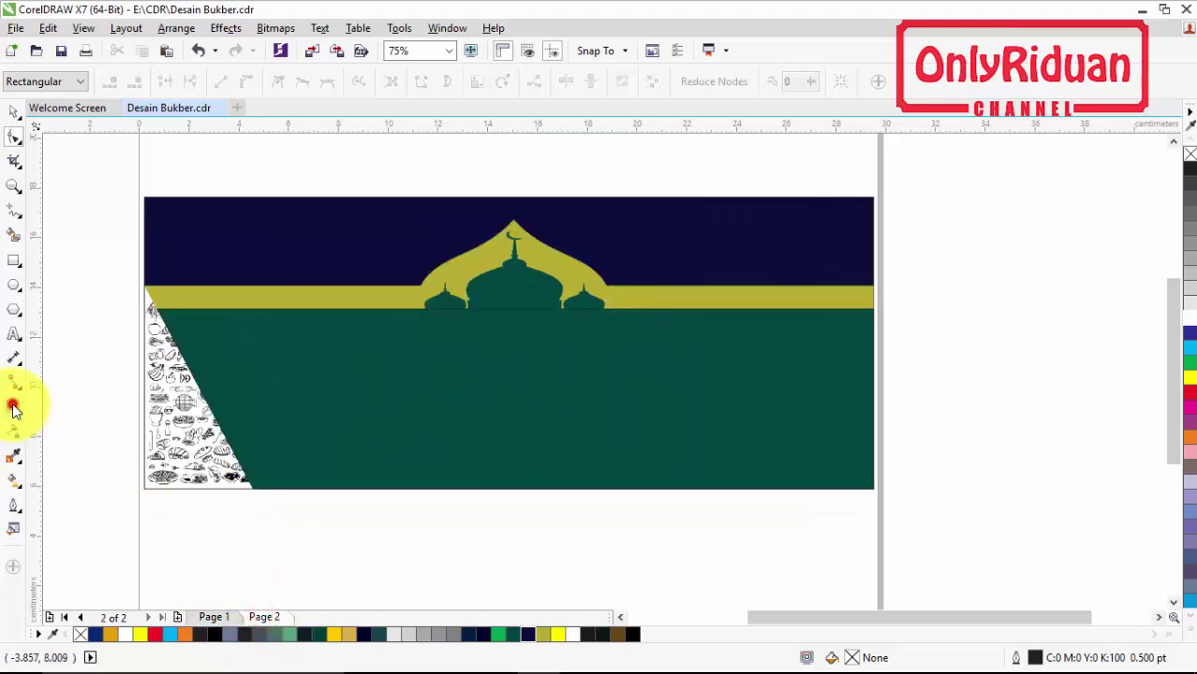
Apply a one-step inward contour of about 0.269 cm to the slanted curve and break the contour group apart
left_click(13, 408)
left_click(288, 462)
left_click_drag(287, 462, 366, 490)
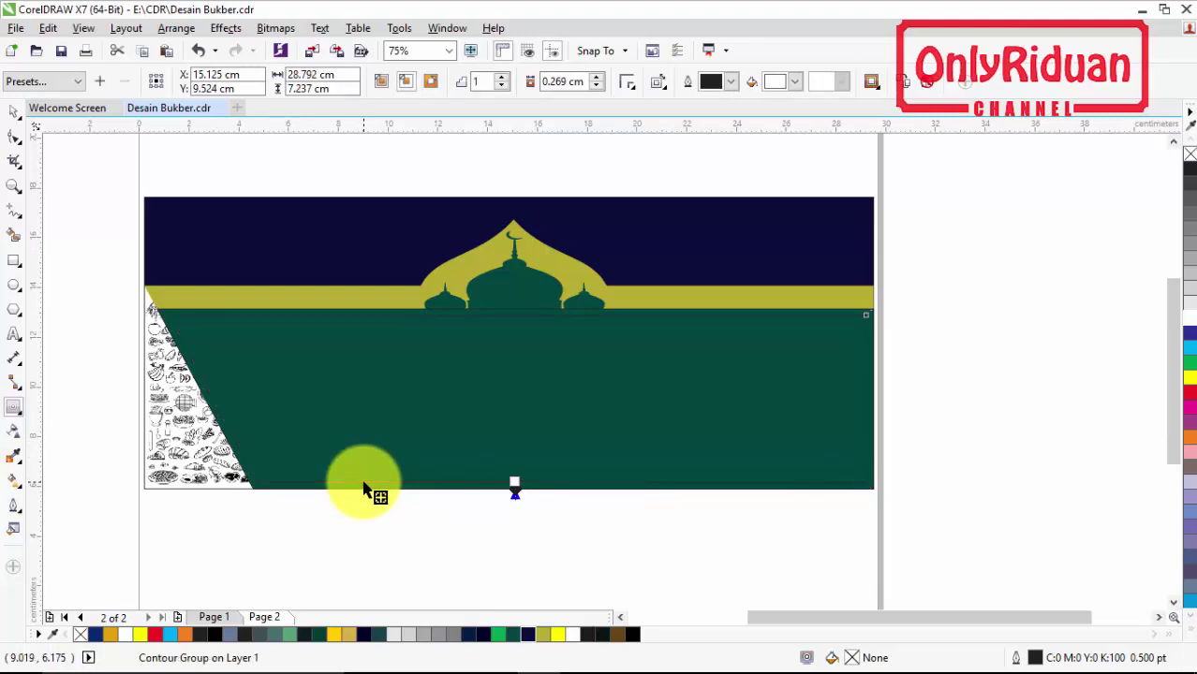
key("ctrl+k")
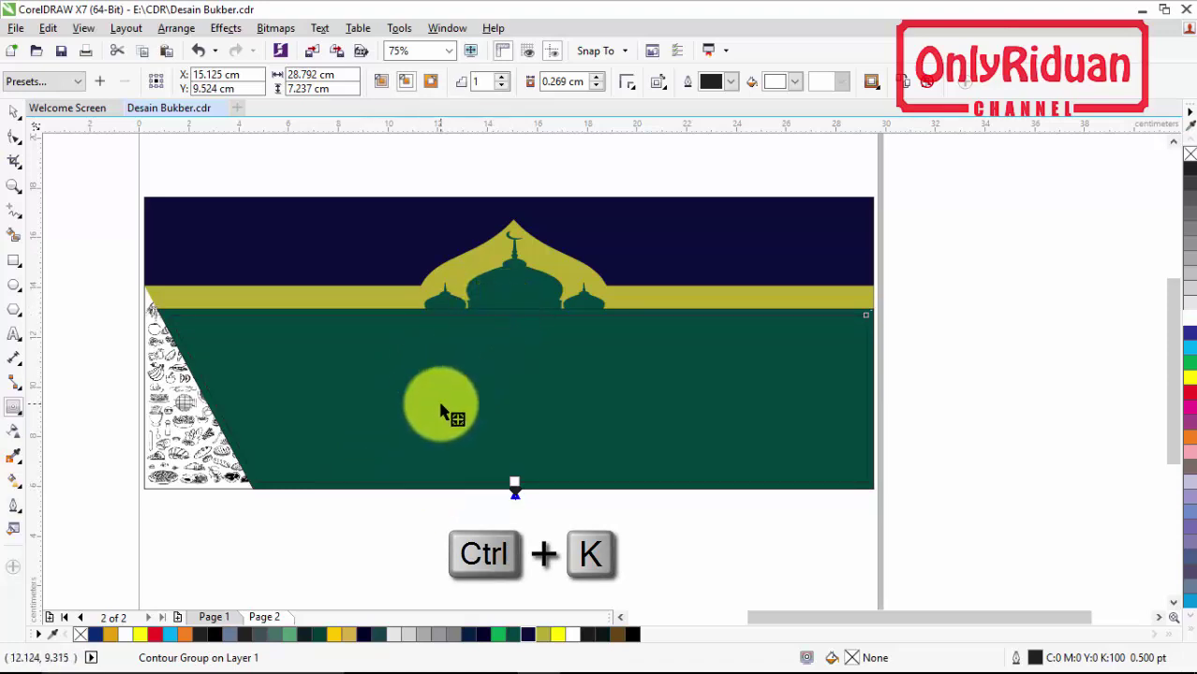
key("ctrl+k")
Delete the original outer curve around the green panel, keeping only the inner contour line
left_click(14, 111)
left_click(53, 210)
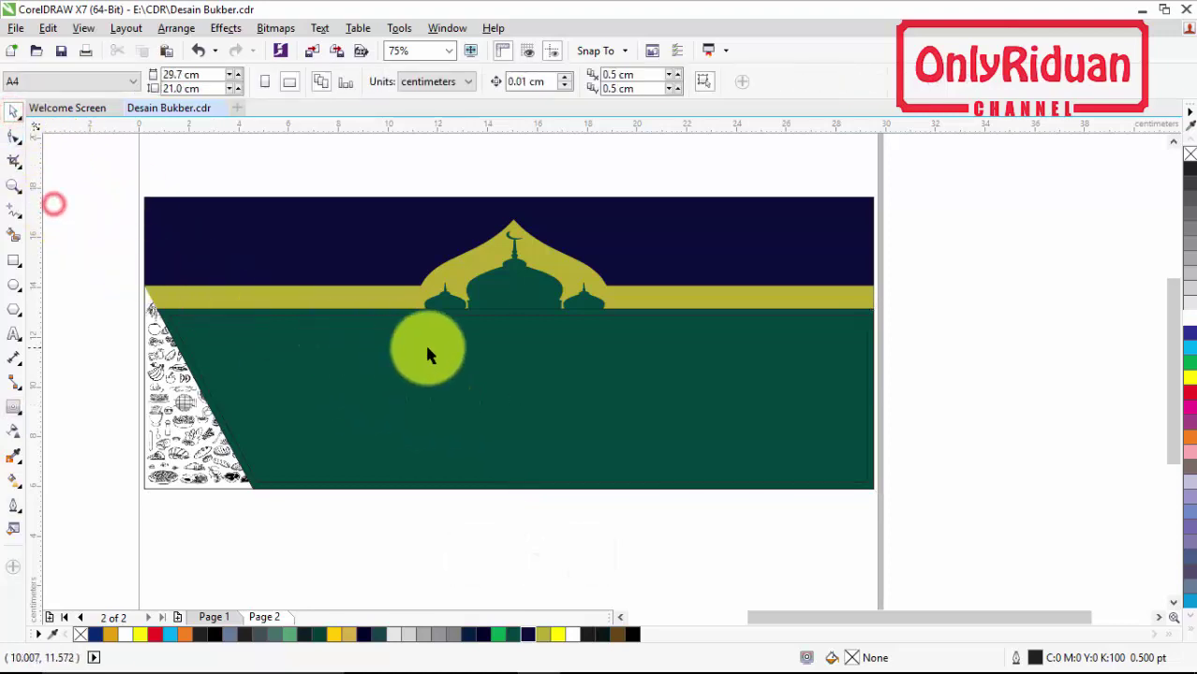
left_click(508, 312)
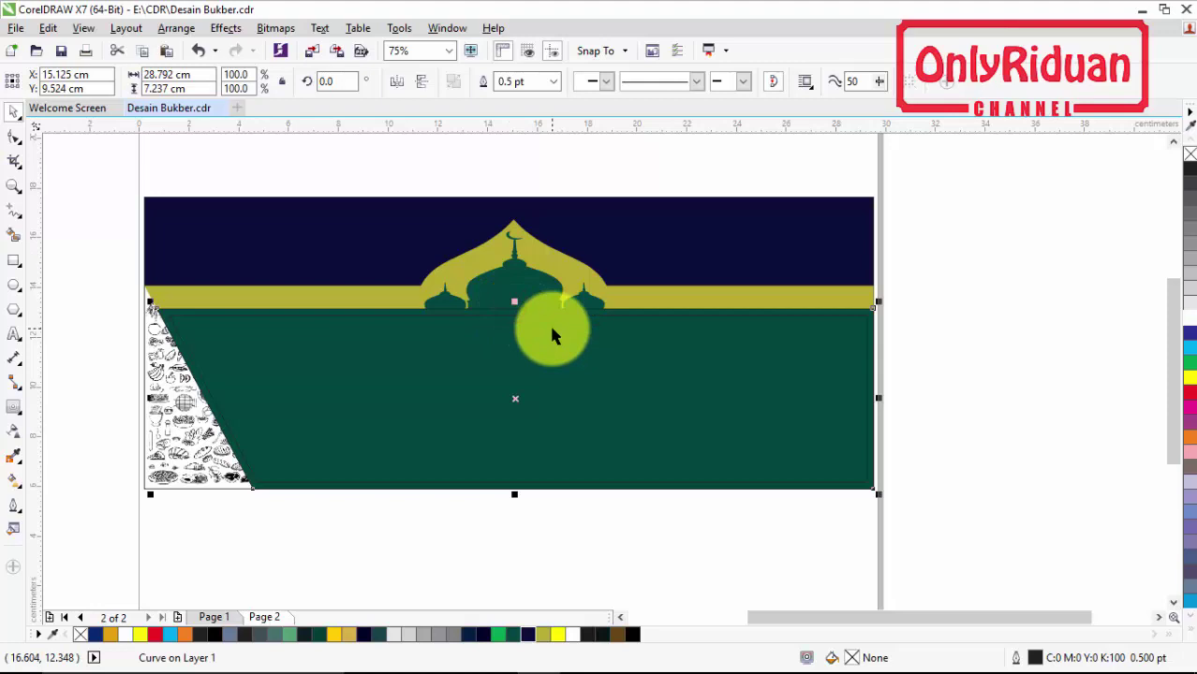
key("Escape")
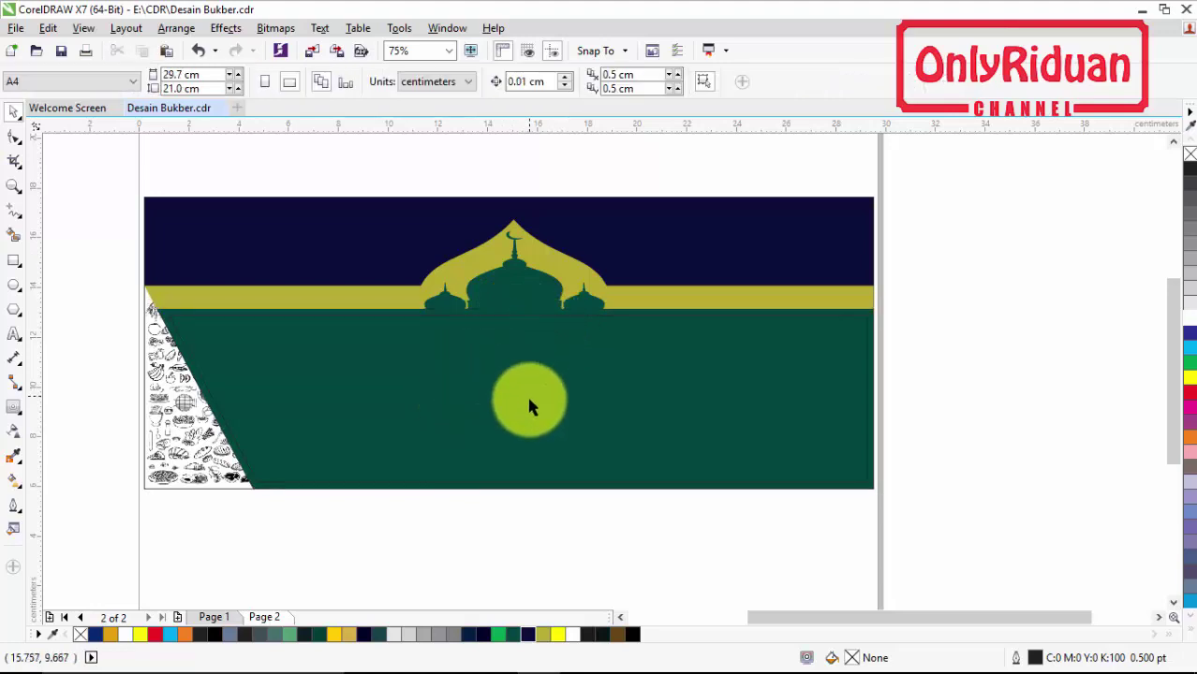
Give the inner contour line a white, 1.5 pt dashed outline
left_click(529, 405)
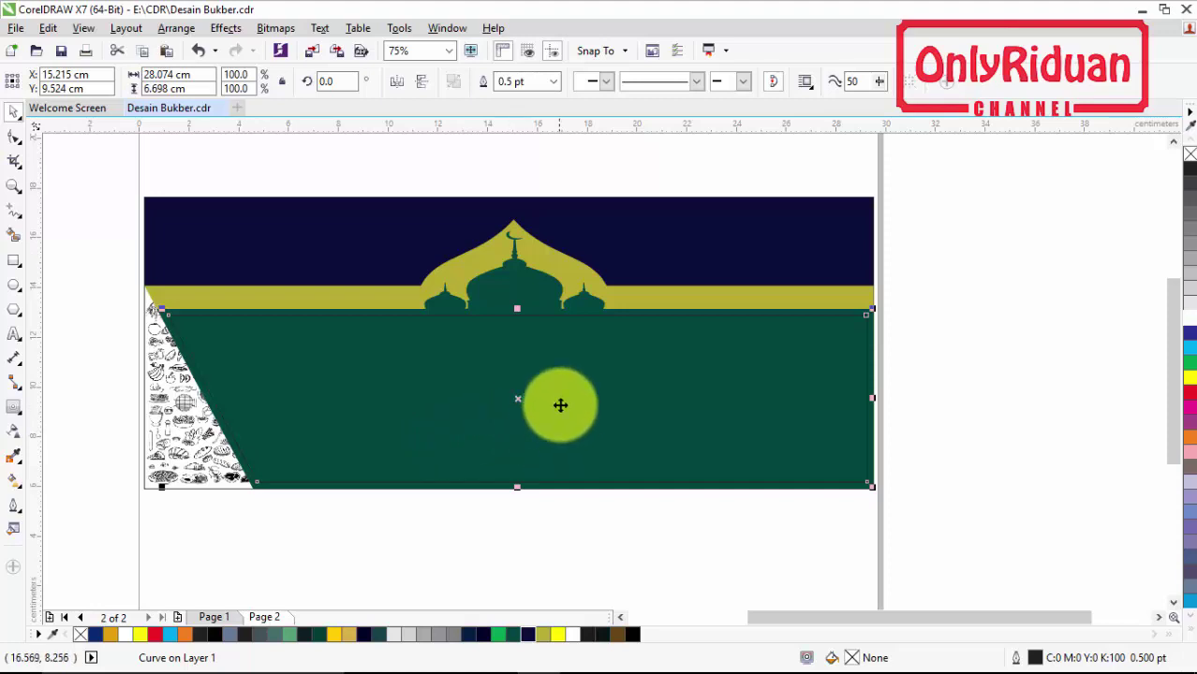
double_click(1037, 662)
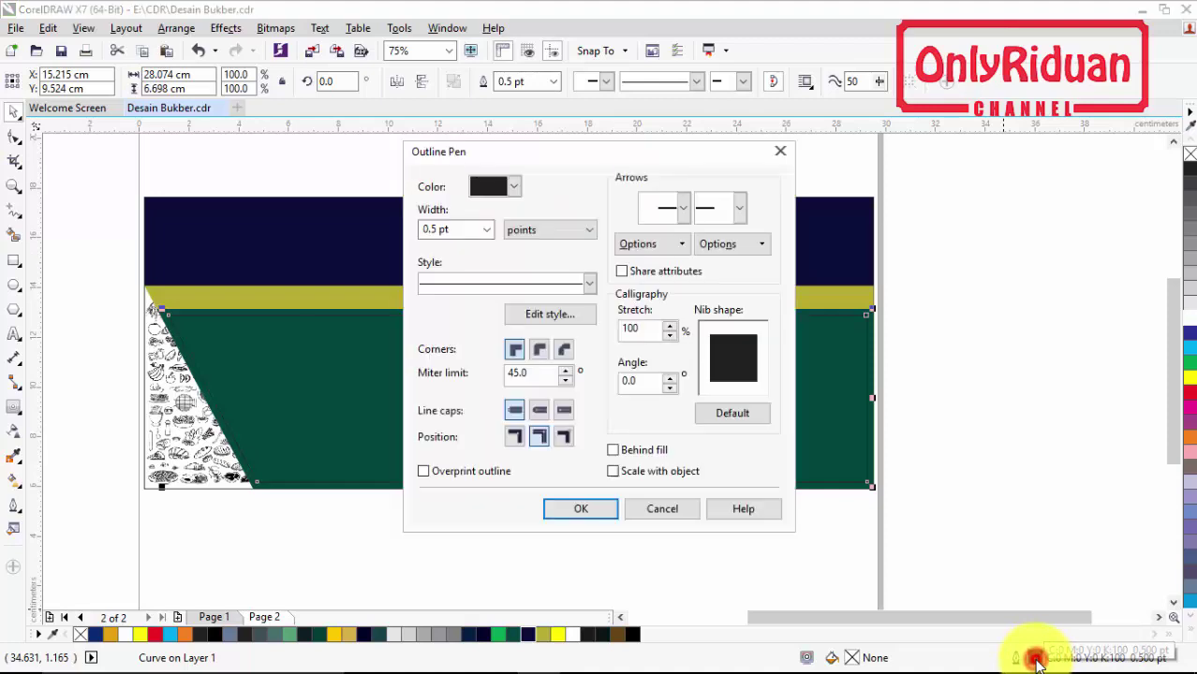
left_click(512, 190)
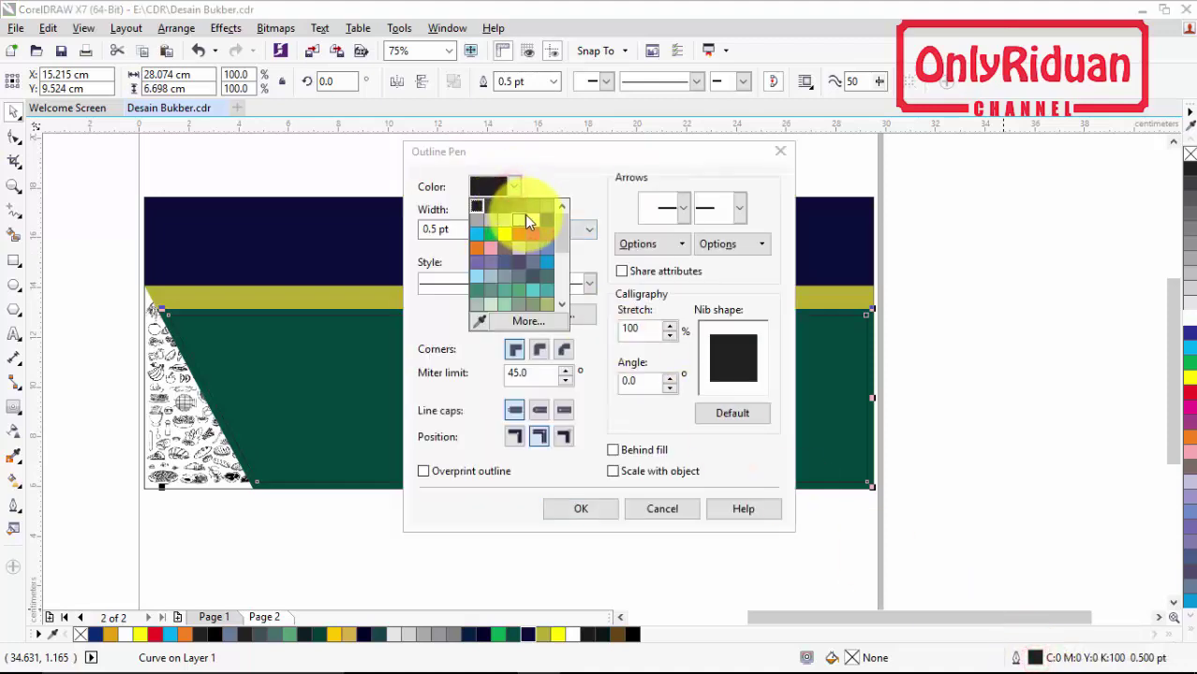
left_click(525, 221)
left_click(487, 230)
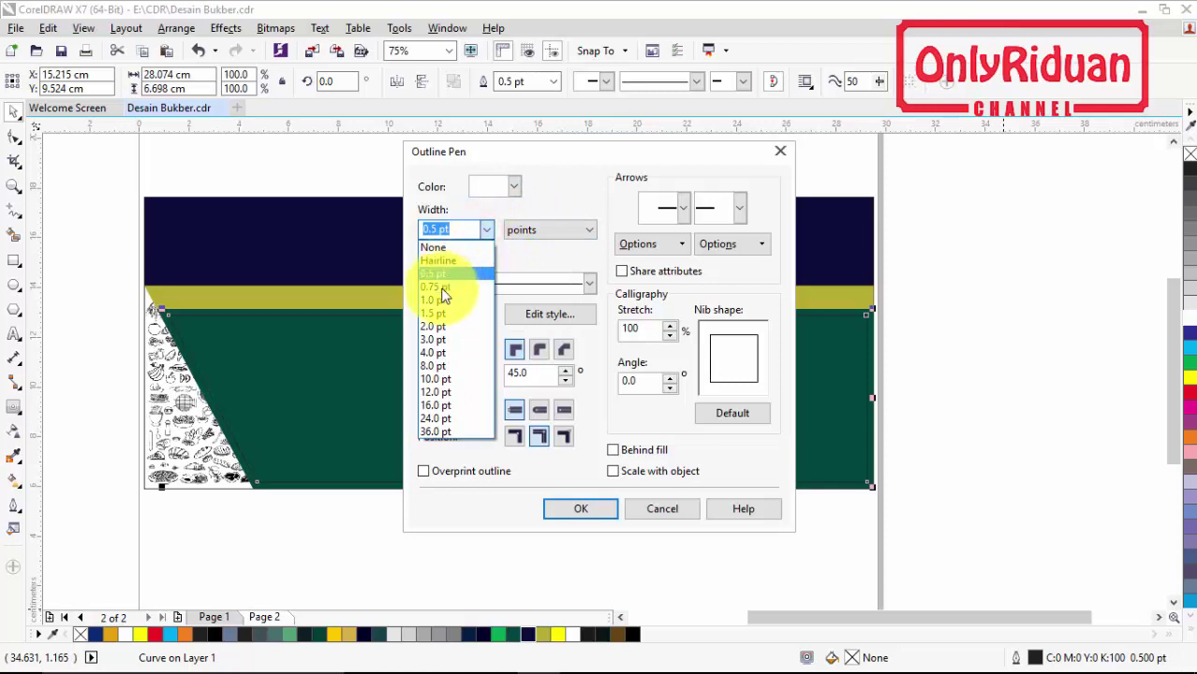
left_click(446, 314)
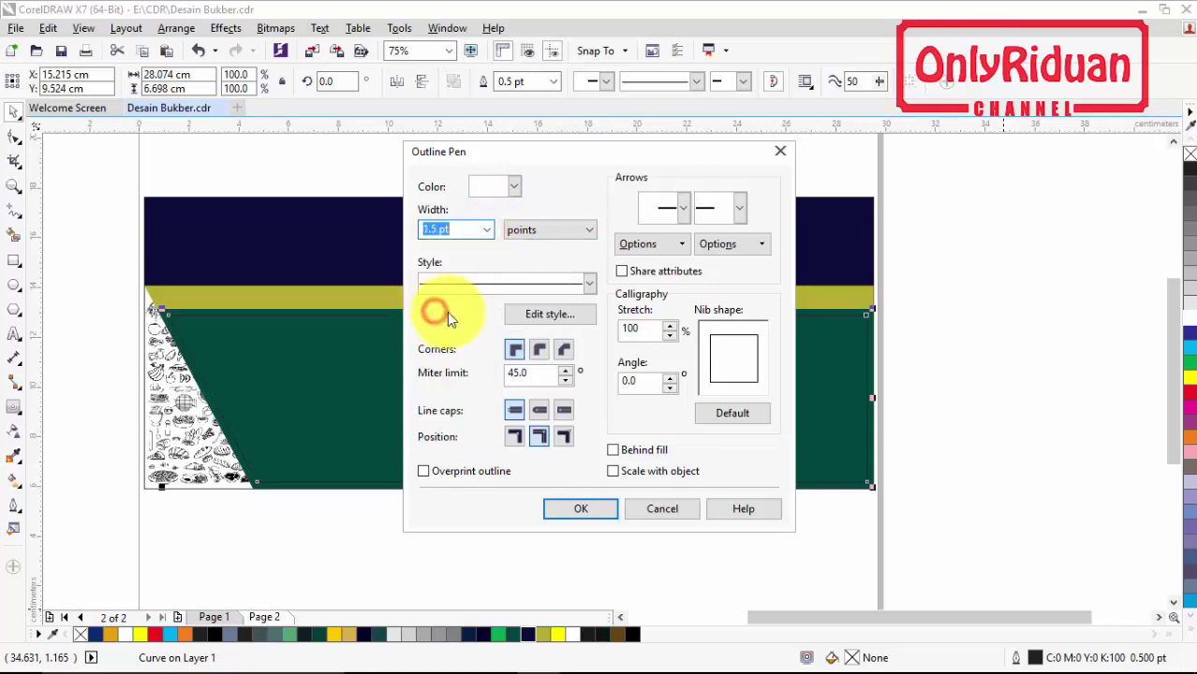
left_click(587, 287)
left_click_drag(590, 324, 590, 334)
left_click(530, 404)
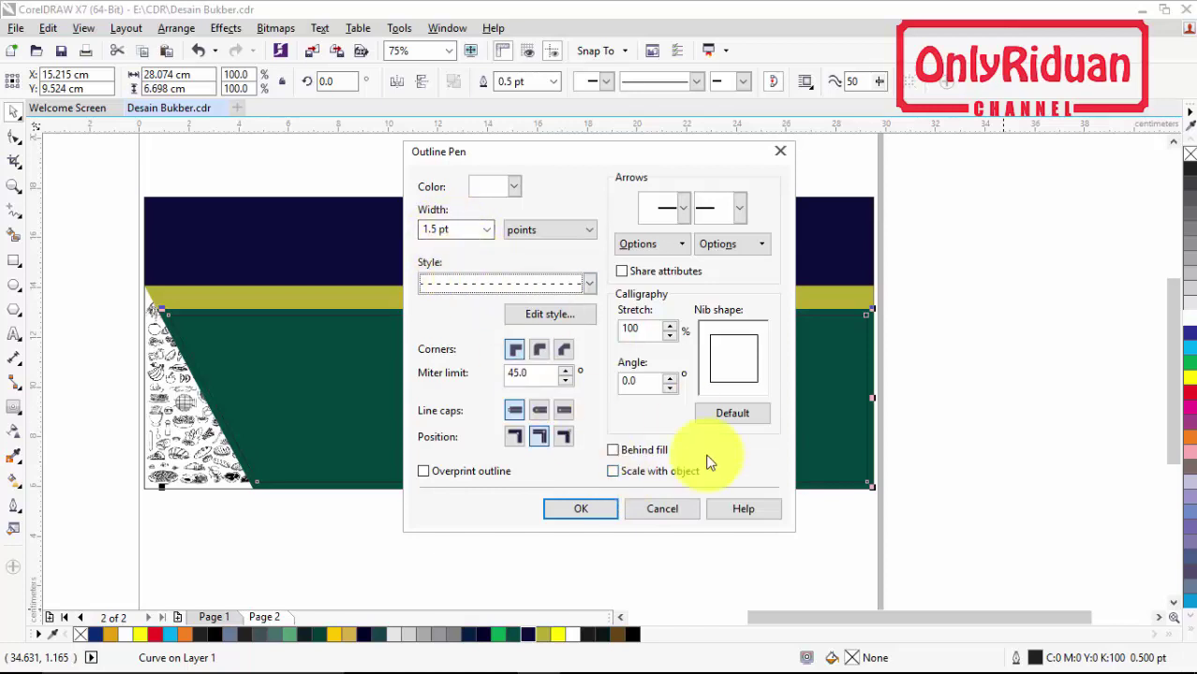
left_click(582, 508)
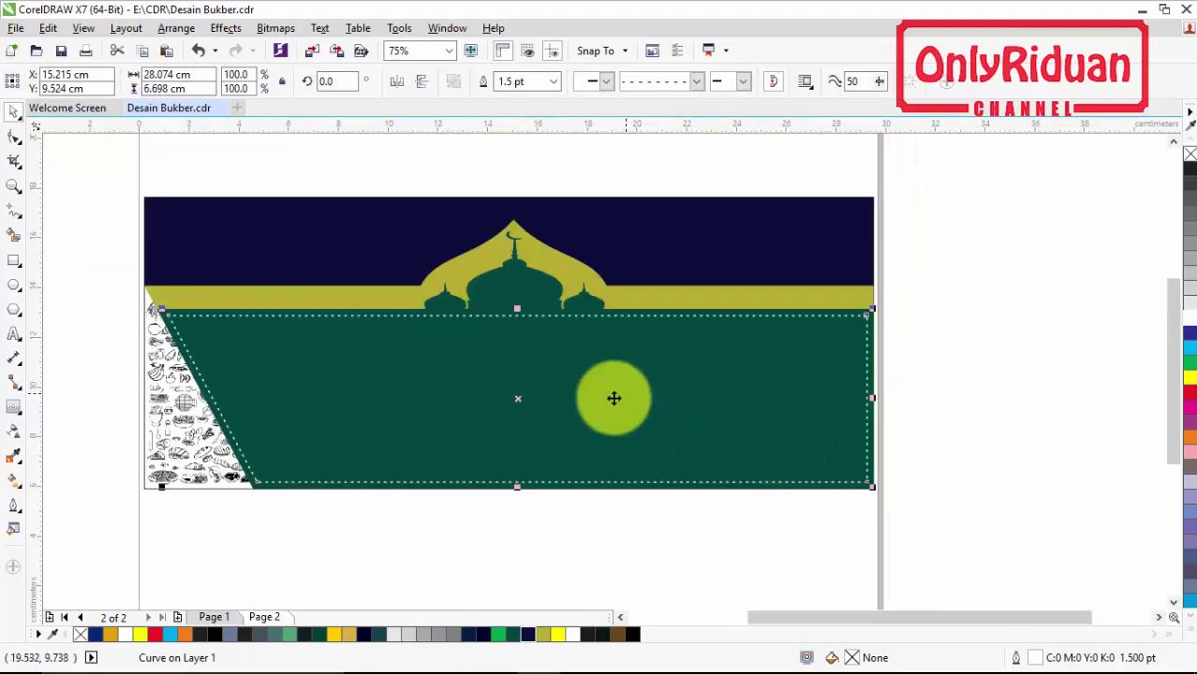
PowerClip the white dashed line inside the green mosque panel
right_click(569, 388)
left_click(639, 226)
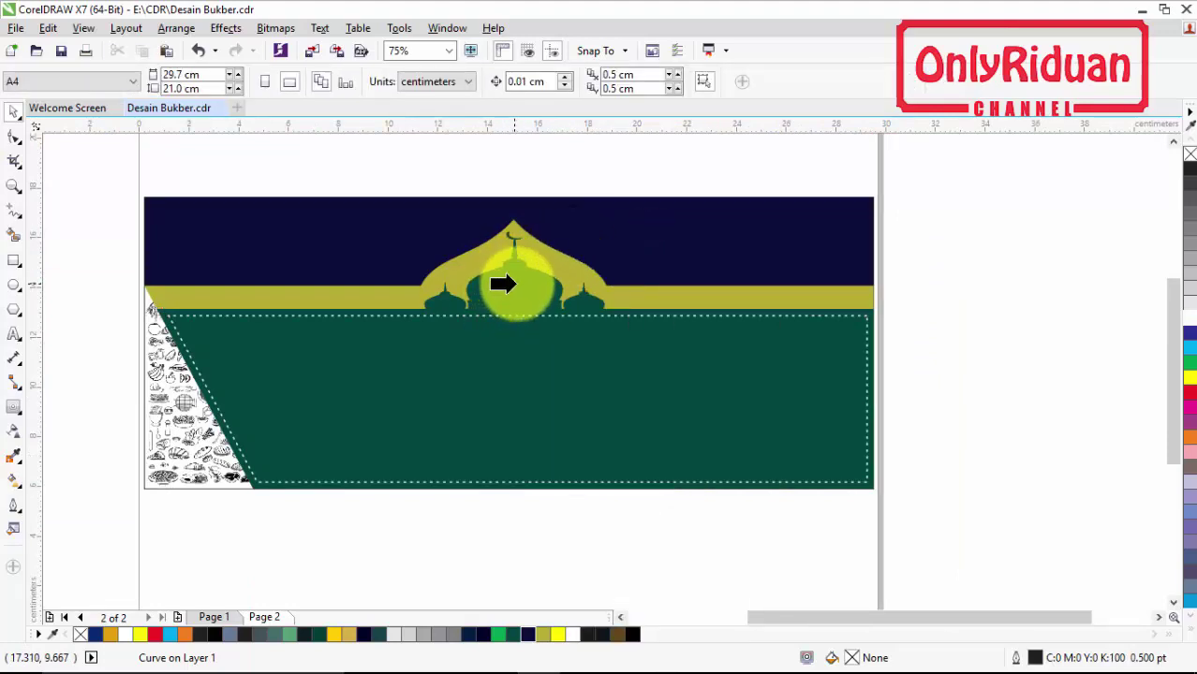
left_click(515, 284)
left_click(983, 425)
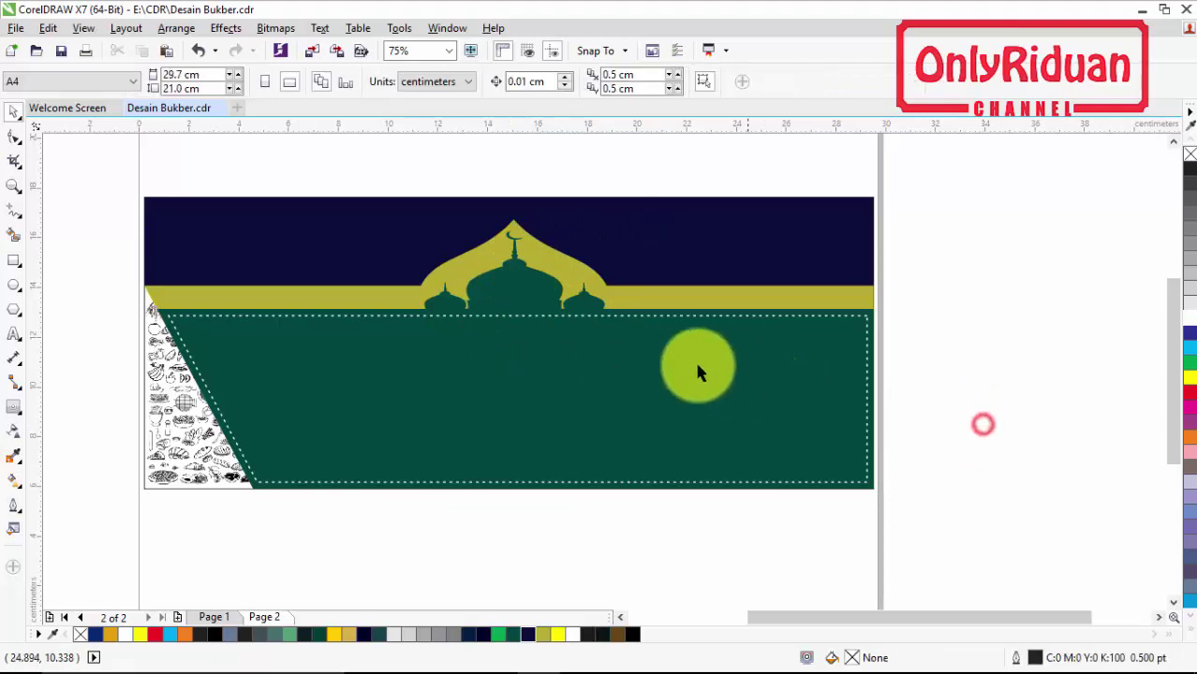
Move the green panel downward to check that the dashed line follows it, and undo the move
left_click_drag(688, 368, 695, 409)
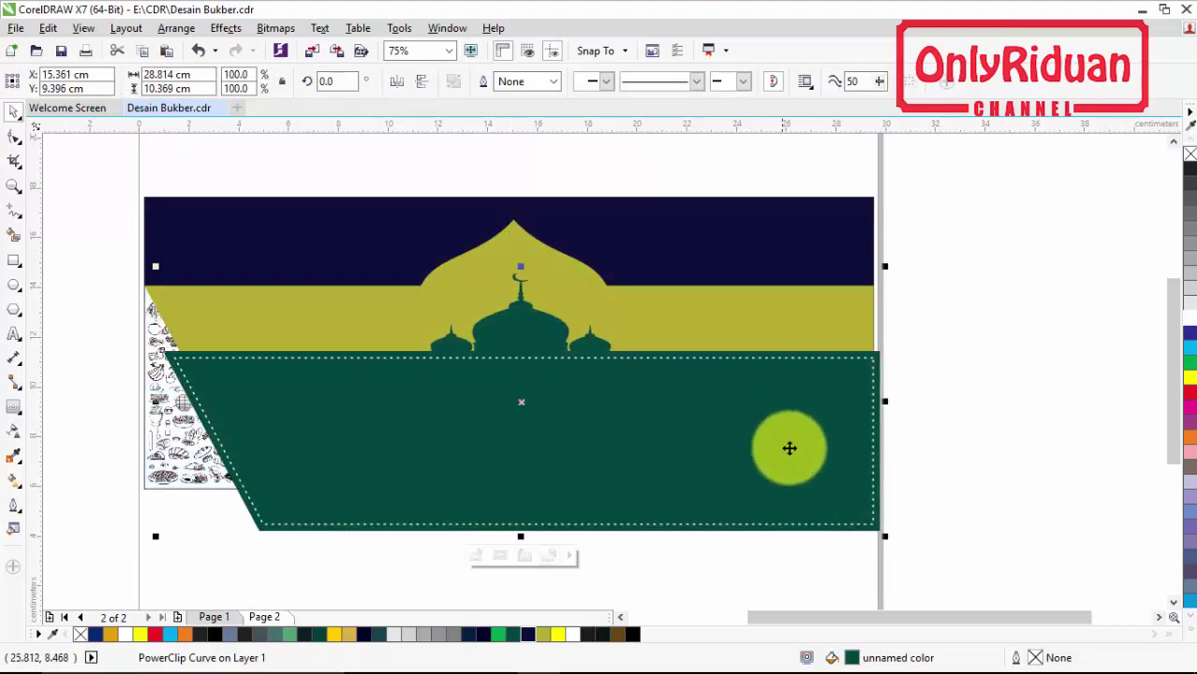
key("ctrl+z")
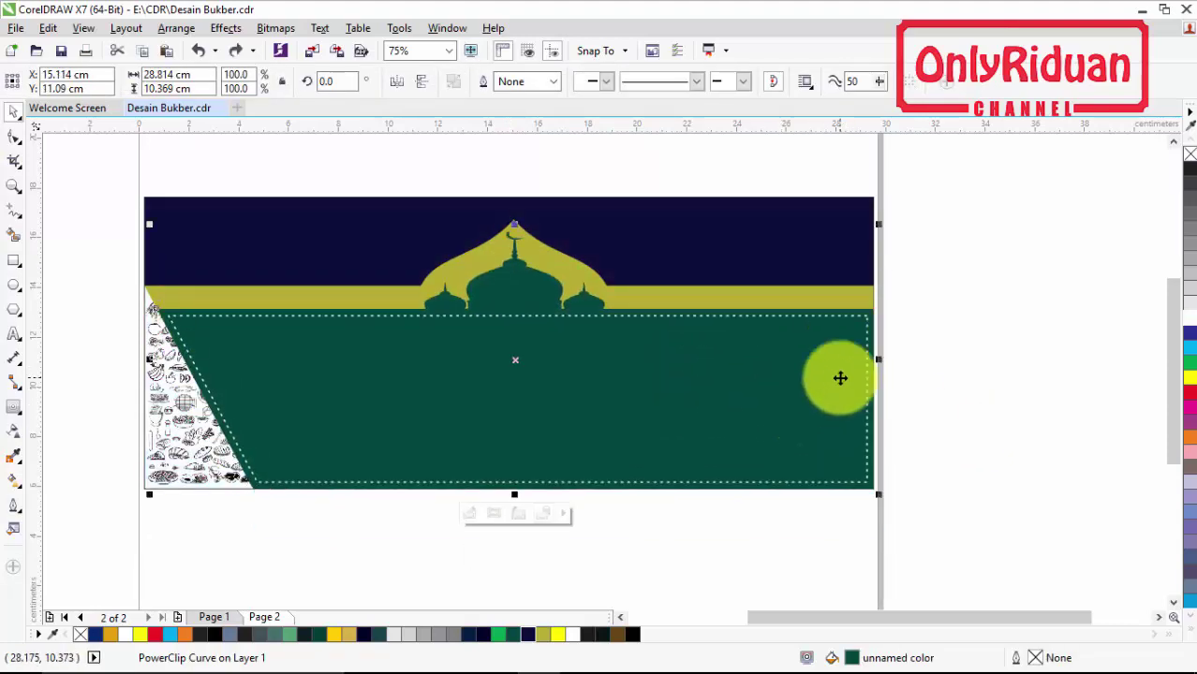
left_click(941, 428)
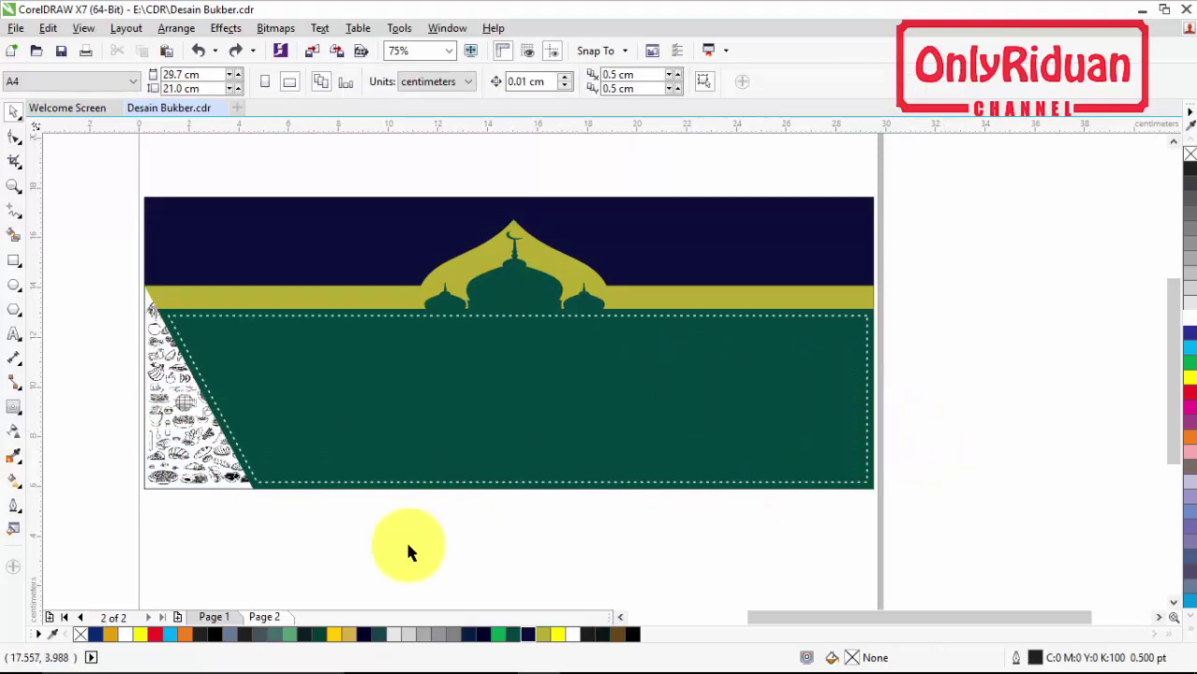
Examine the finished banner on Page 1, including the dashed border around the camel and mosque silhouettes in the lower-right corner
left_click(215, 618)
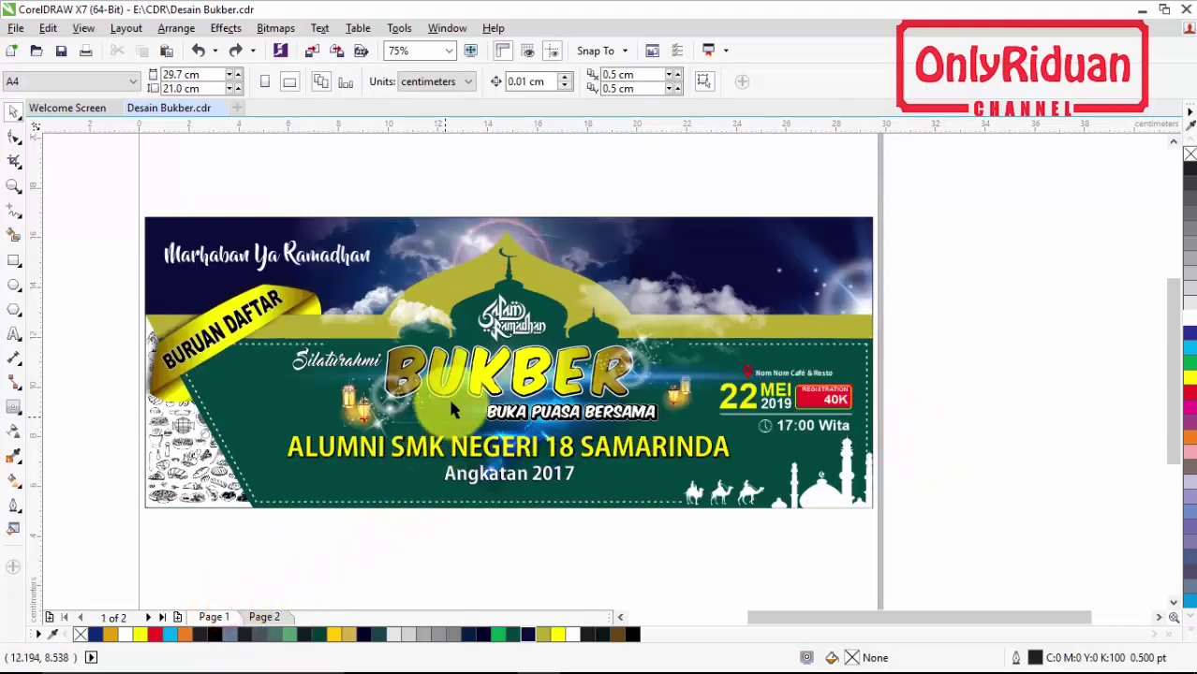
scroll(468, 360, "up", 2)
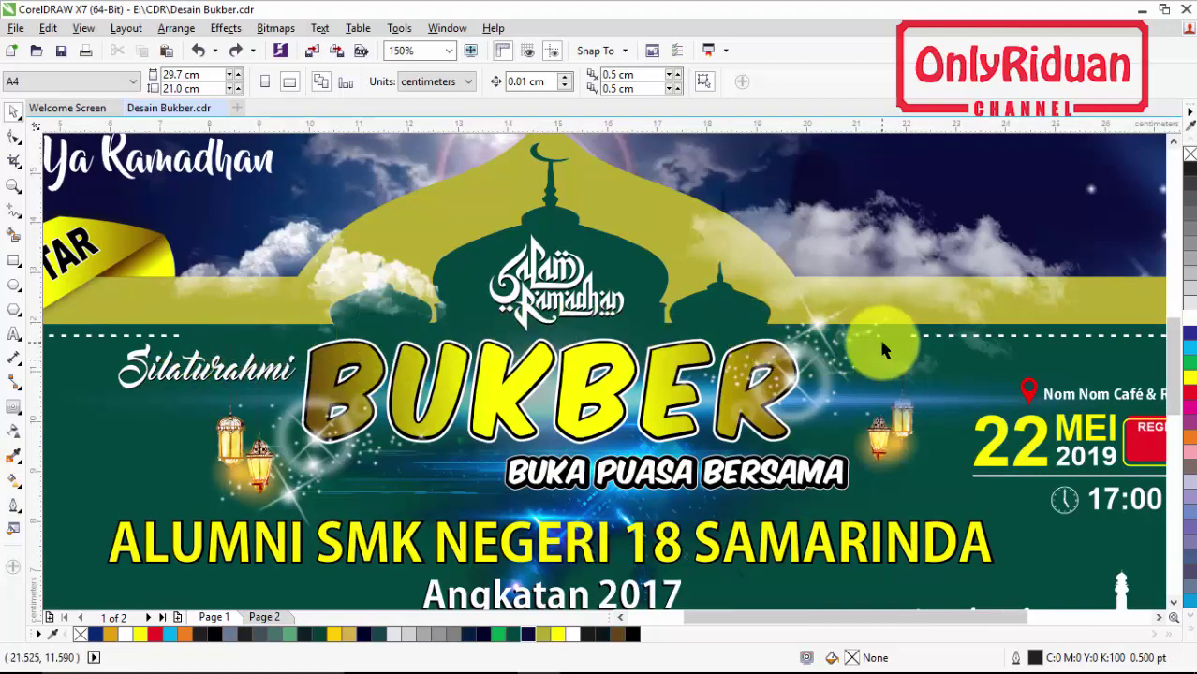
scroll(880, 342, "down", 2)
scroll(878, 335, "down", 2)
scroll(927, 418, "up", 4)
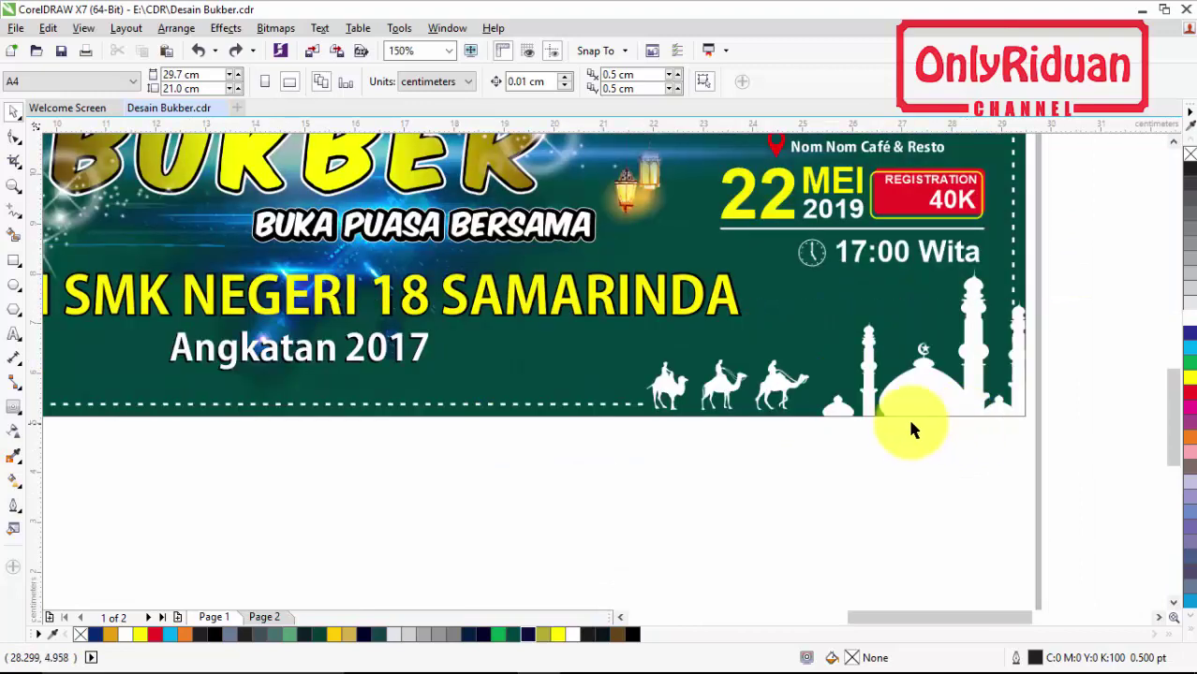
scroll(944, 405, "down", 2)
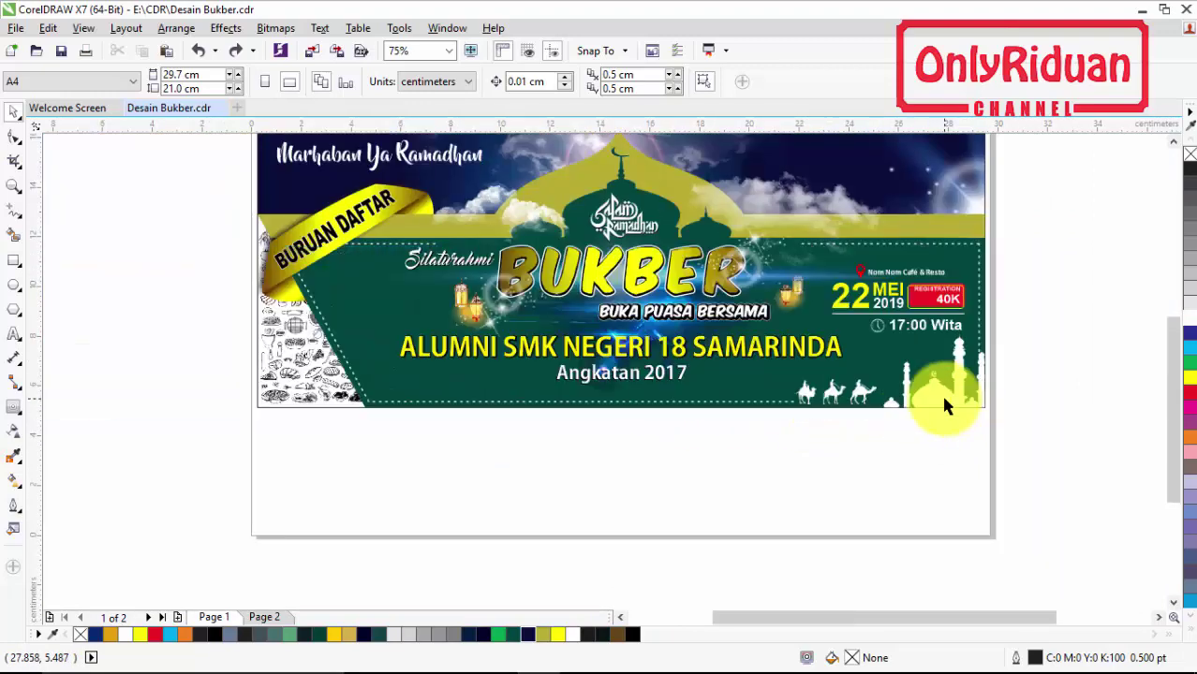
left_click(1172, 140)
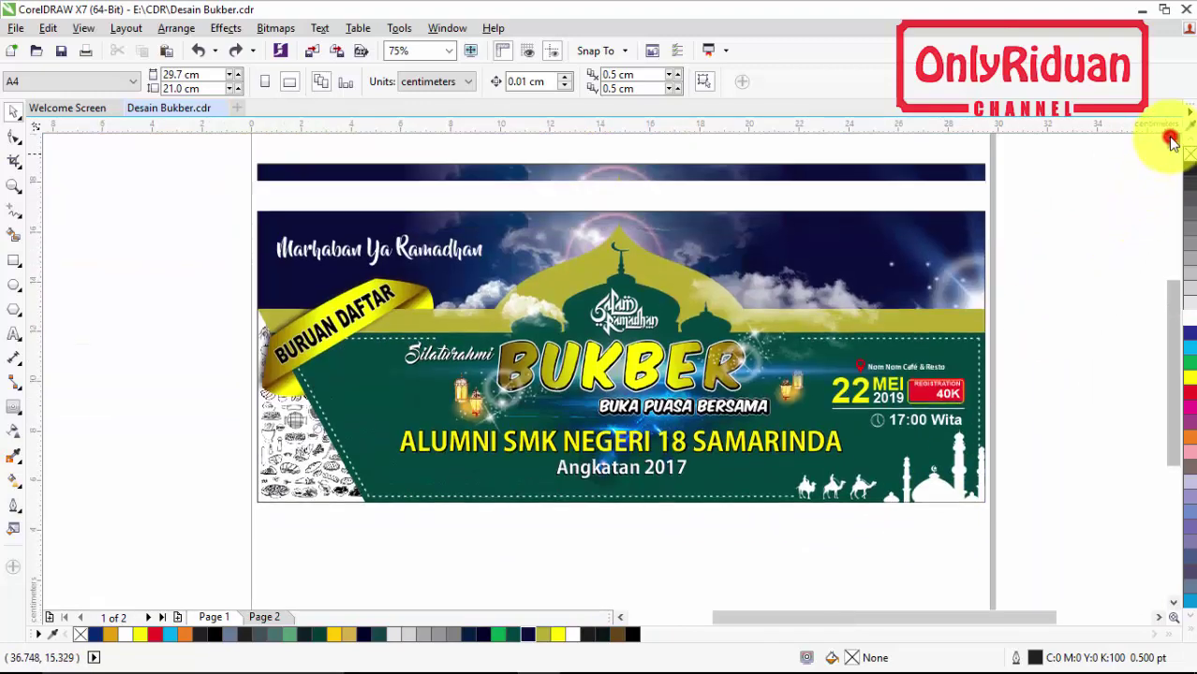
Draw a rectangle about 9.44 by 0.57 cm over the dashed line in Page 2's lower-right banner corner and fill it dark green
left_click(259, 619)
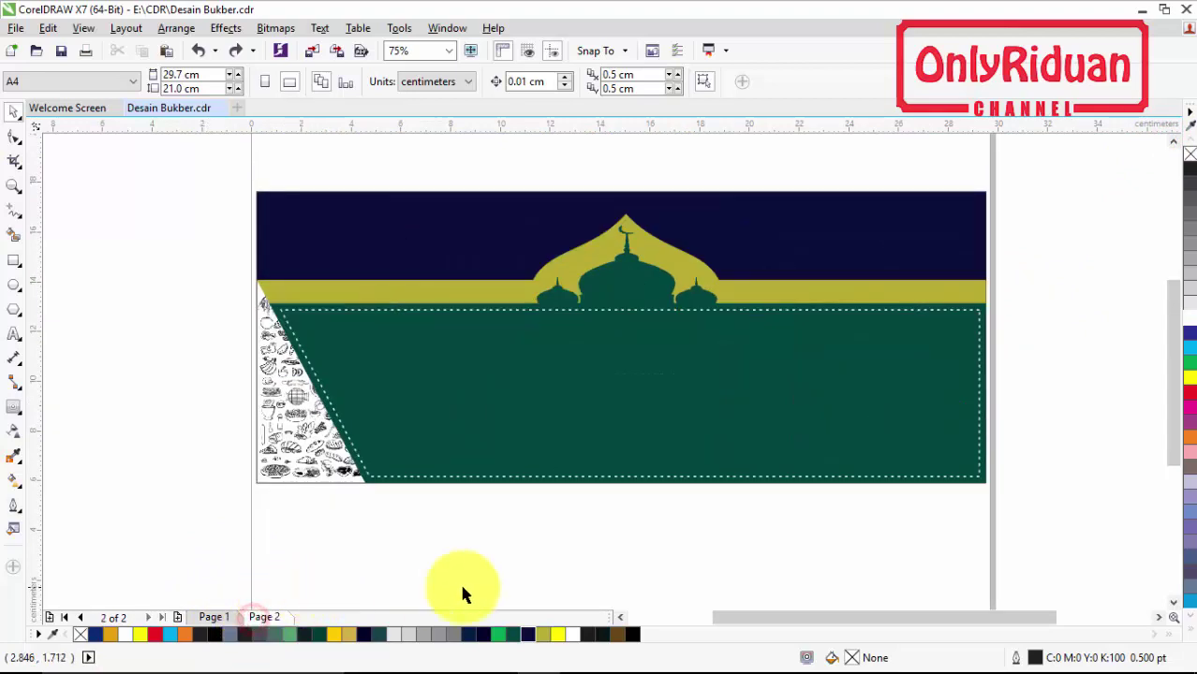
left_click(14, 262)
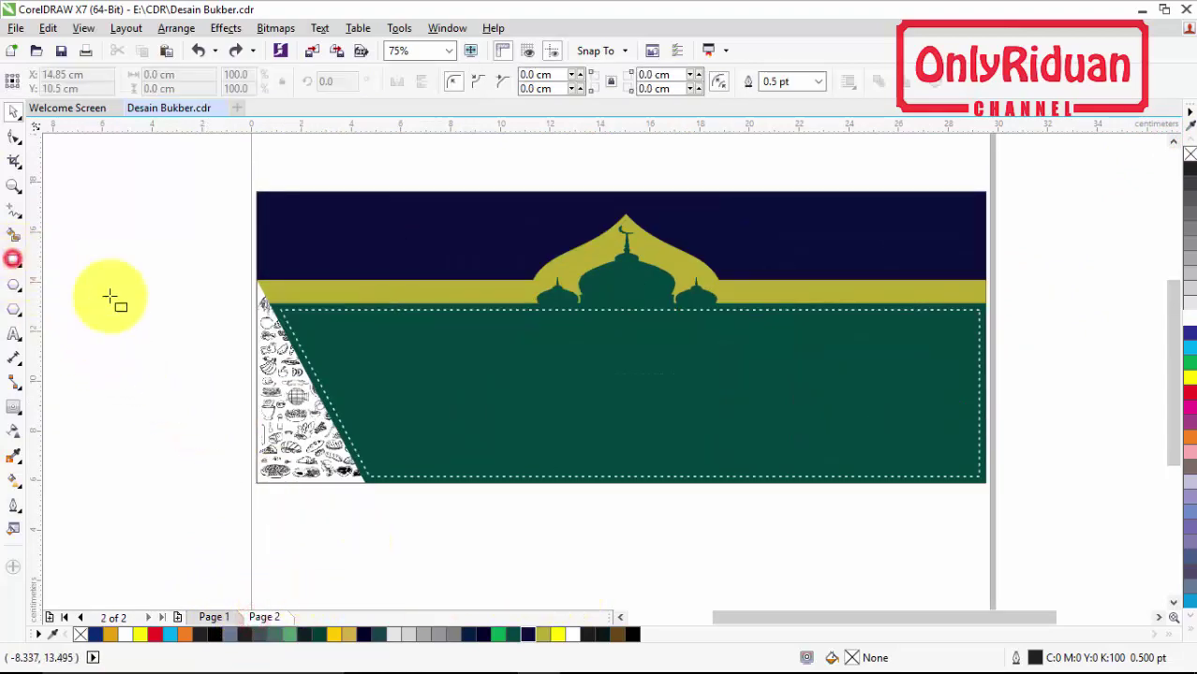
scroll(884, 492, "up", 2)
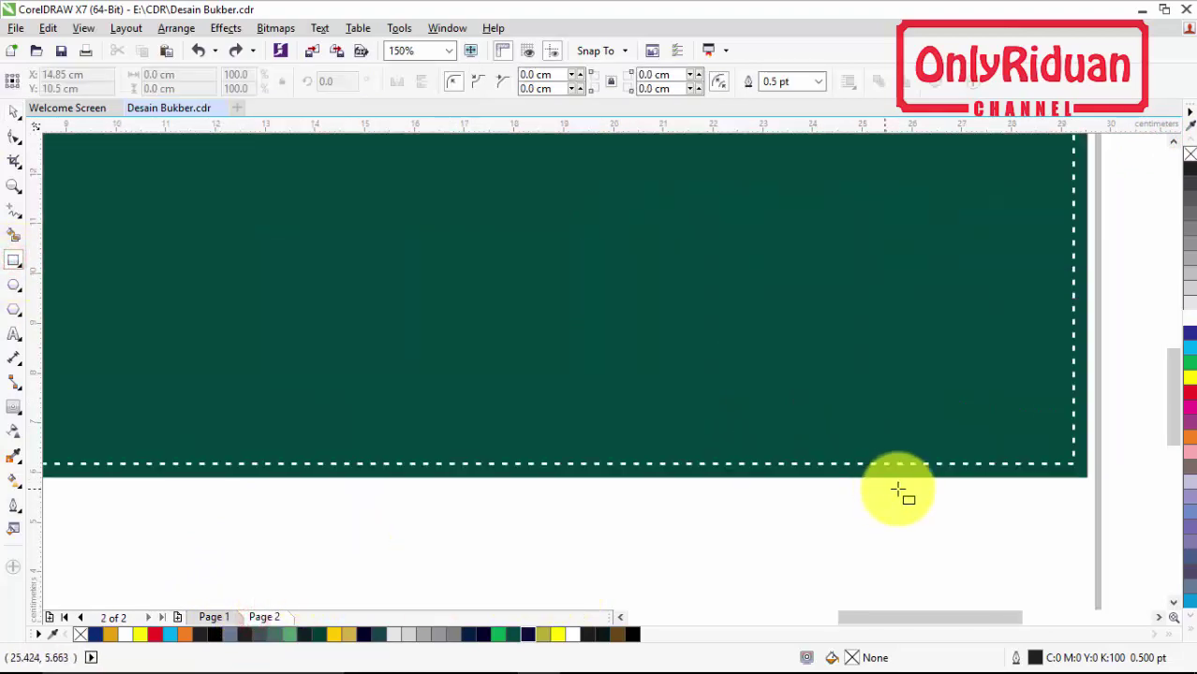
left_click_drag(1086, 476, 617, 450)
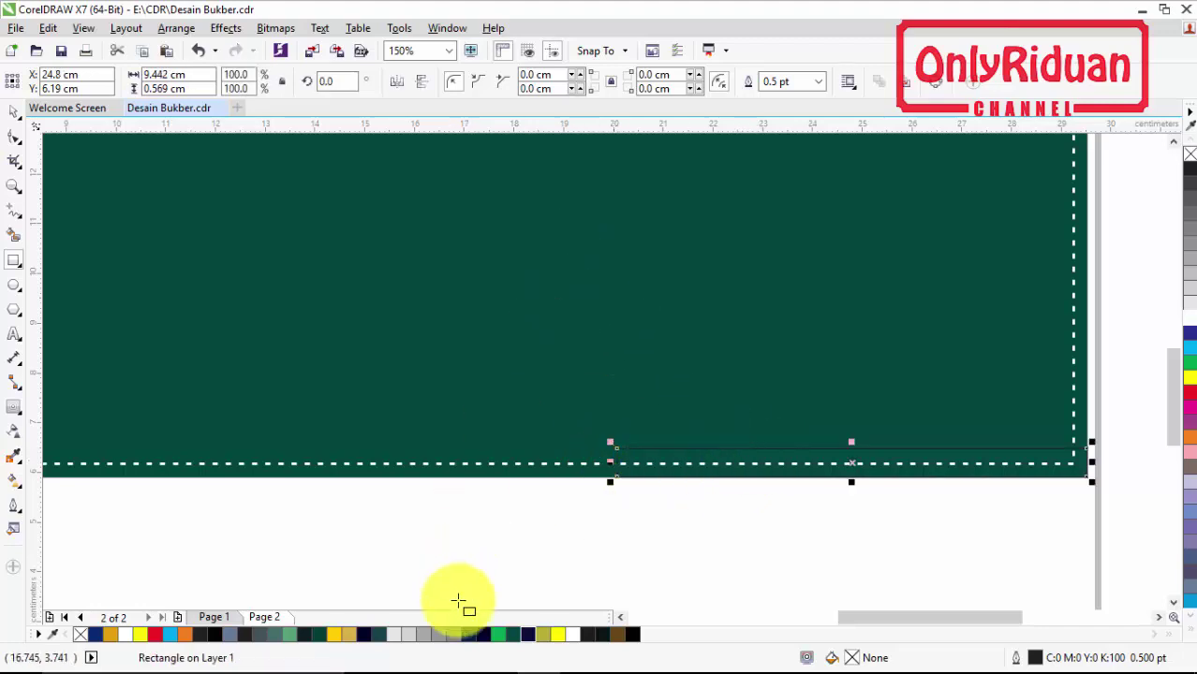
left_click(513, 634)
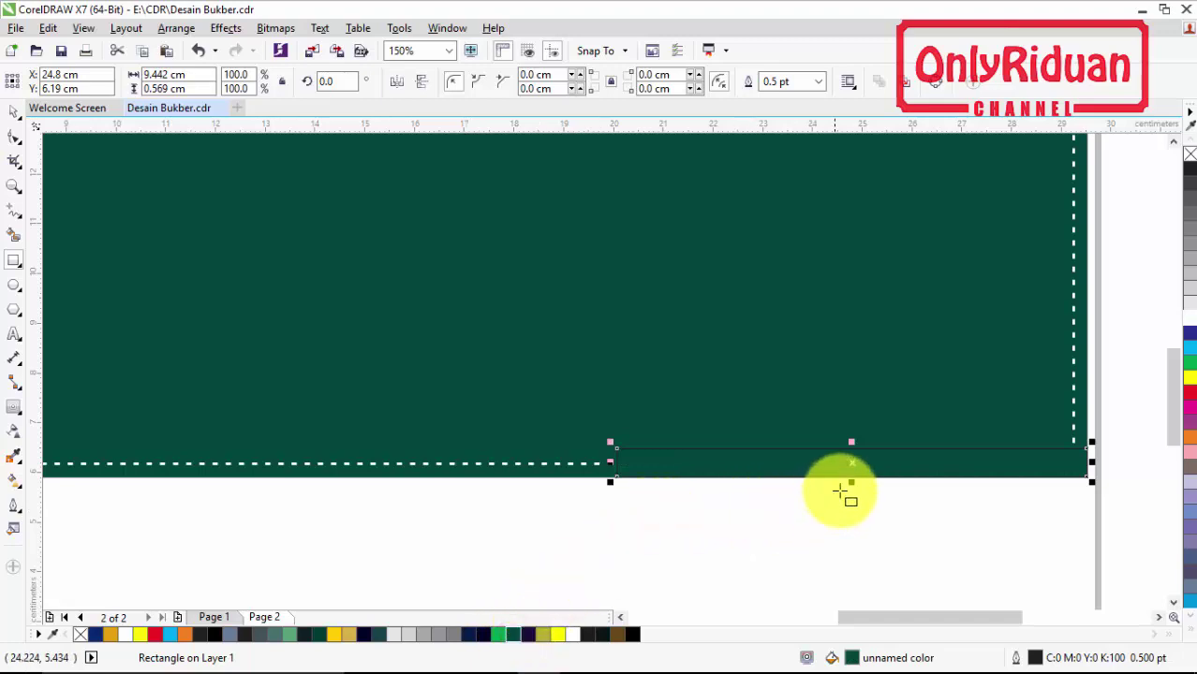
Remove the outline from the dark green rectangle covering the dashed line at the panel's lower-right corner
right_click(1189, 155)
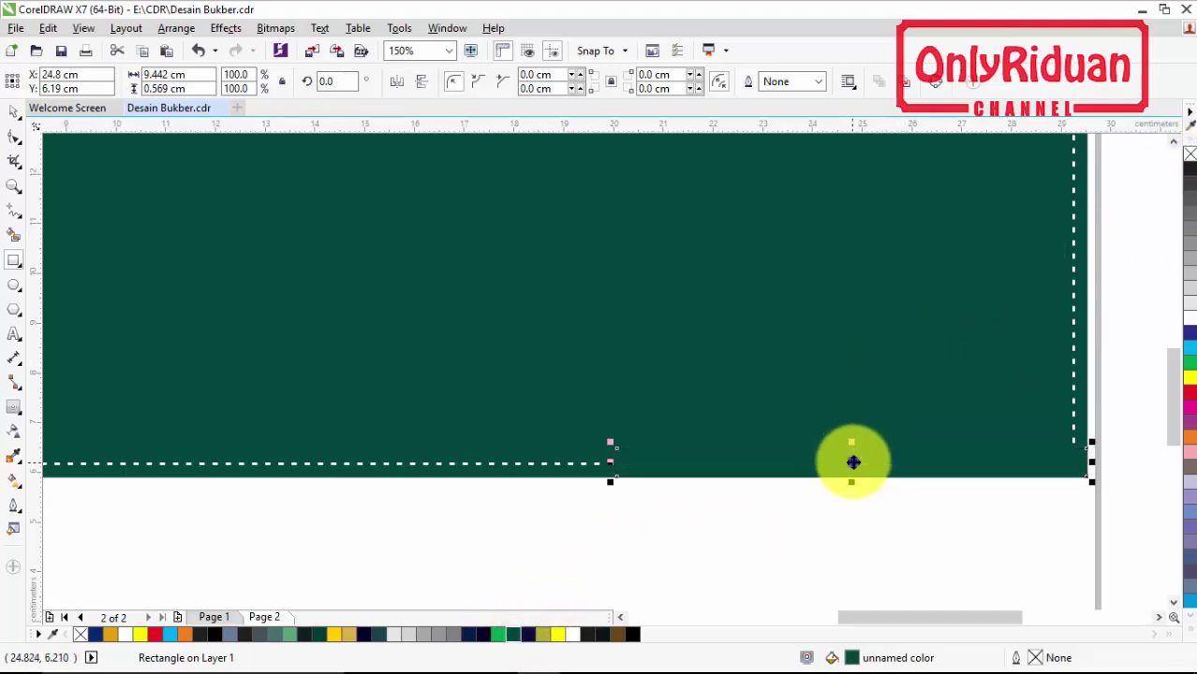
right_click(852, 462)
left_click(903, 14)
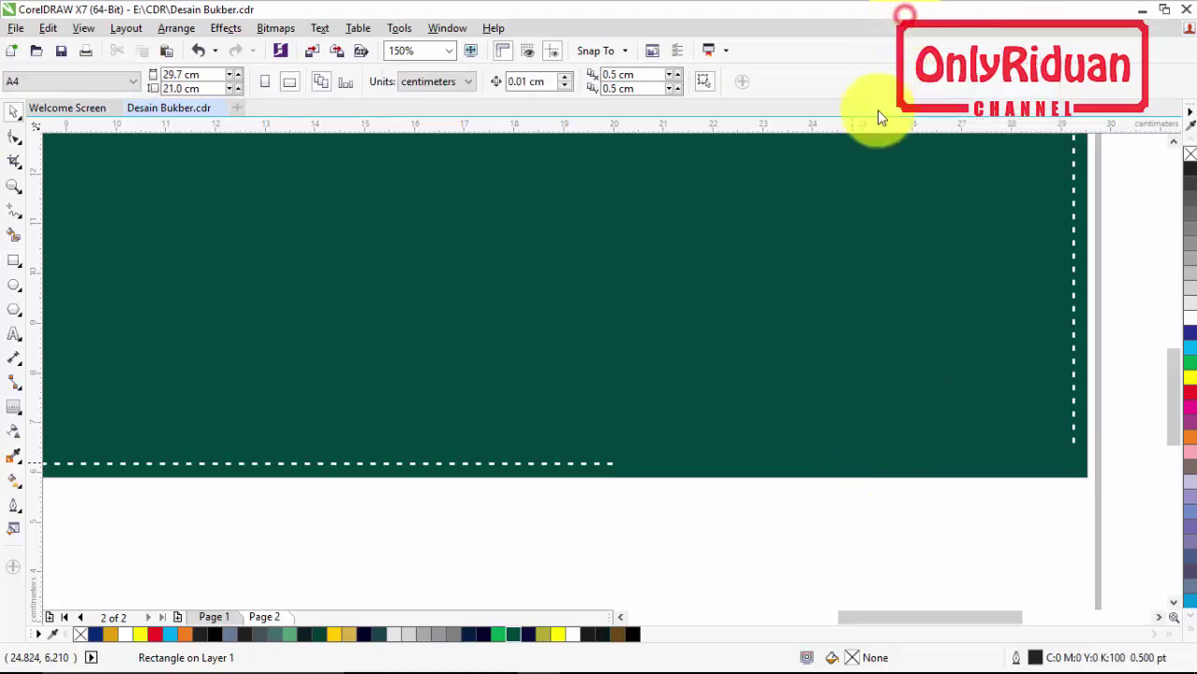
left_click(739, 361)
Draw a rectangle about 11.4 by 0.3 cm over the dashed line beneath the mosque domes and fill it dark green
scroll(742, 364, "down", 2)
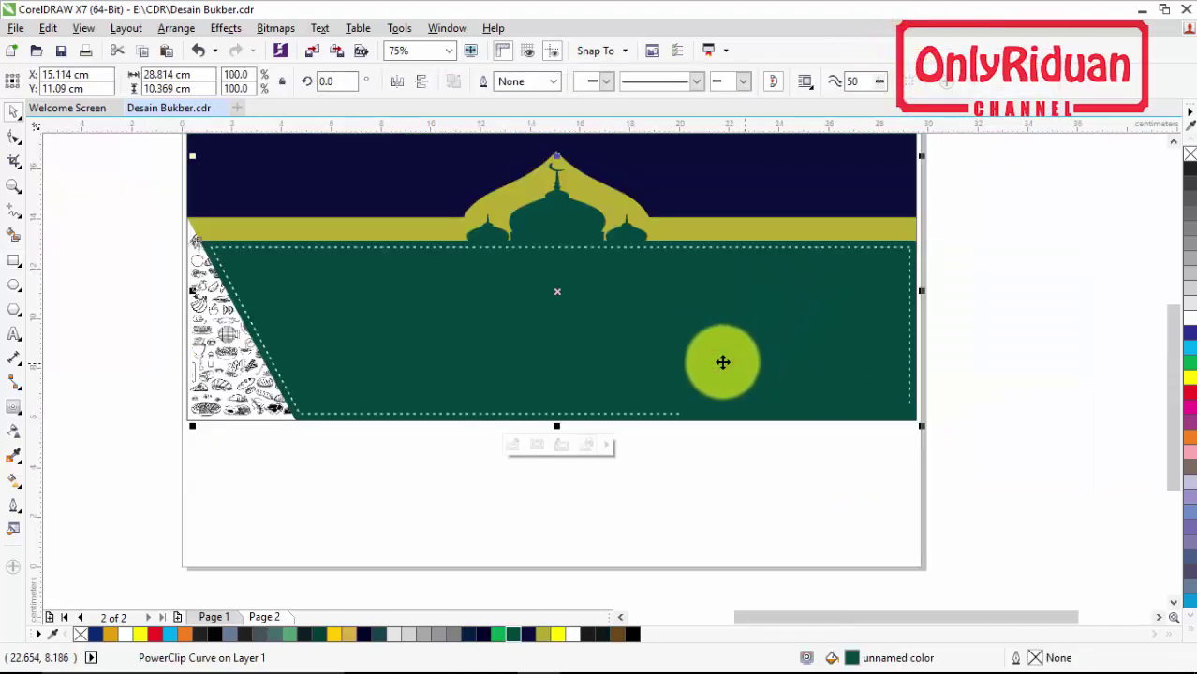
scroll(513, 242, "up", 2)
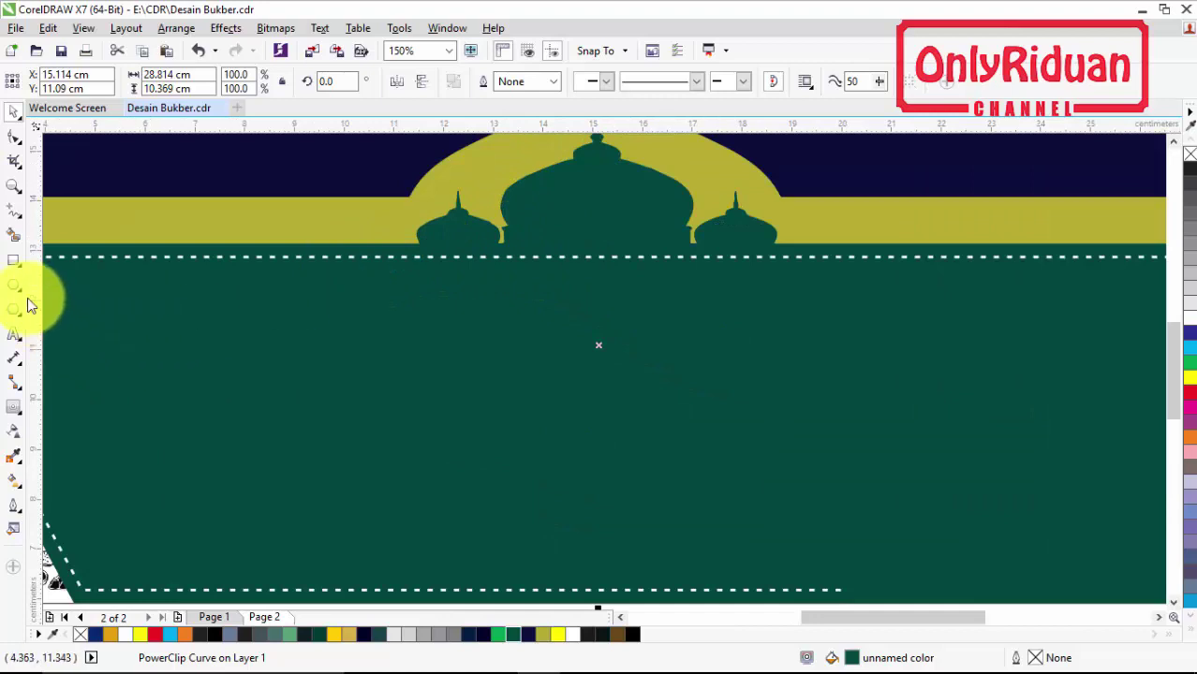
left_click(14, 260)
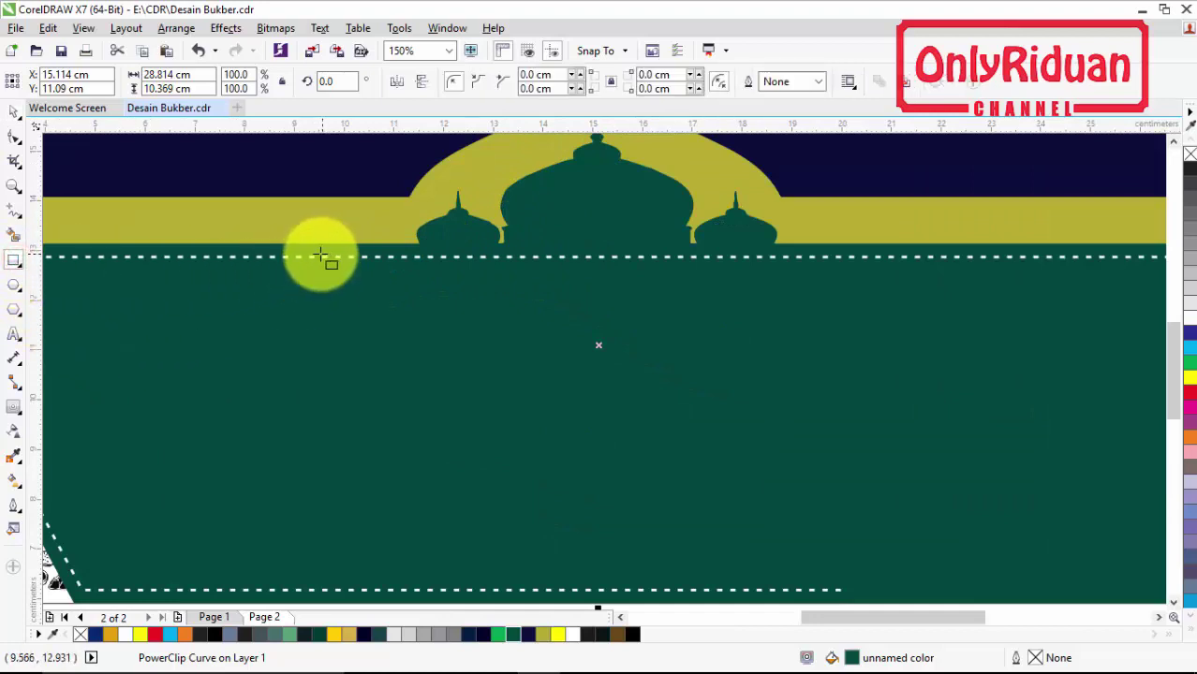
left_click_drag(318, 253, 890, 267)
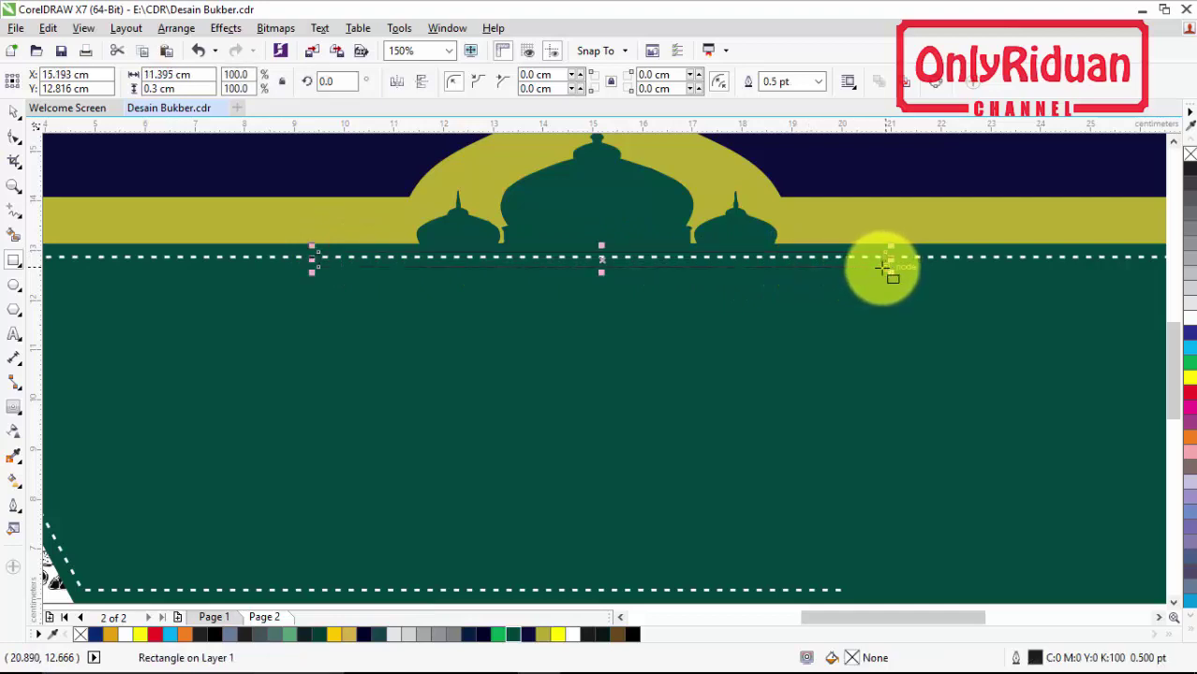
left_click(514, 636)
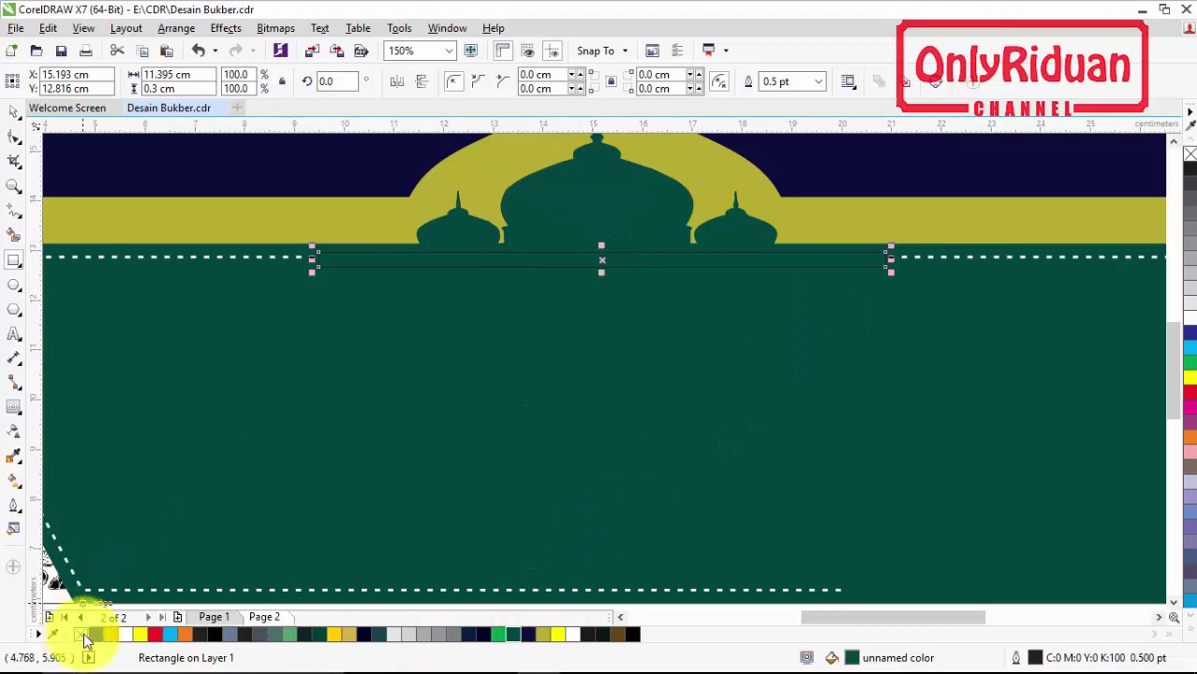
Set the outline width of the cover rectangle beneath the domes to None
left_click(819, 81)
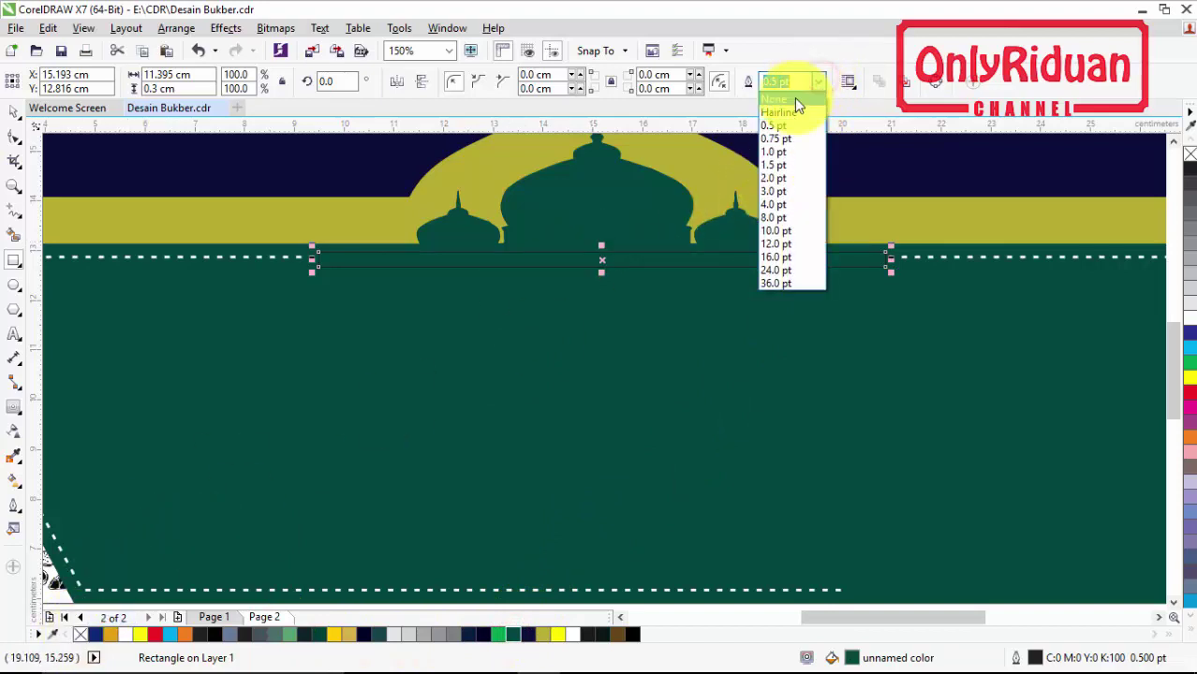
left_click(795, 97)
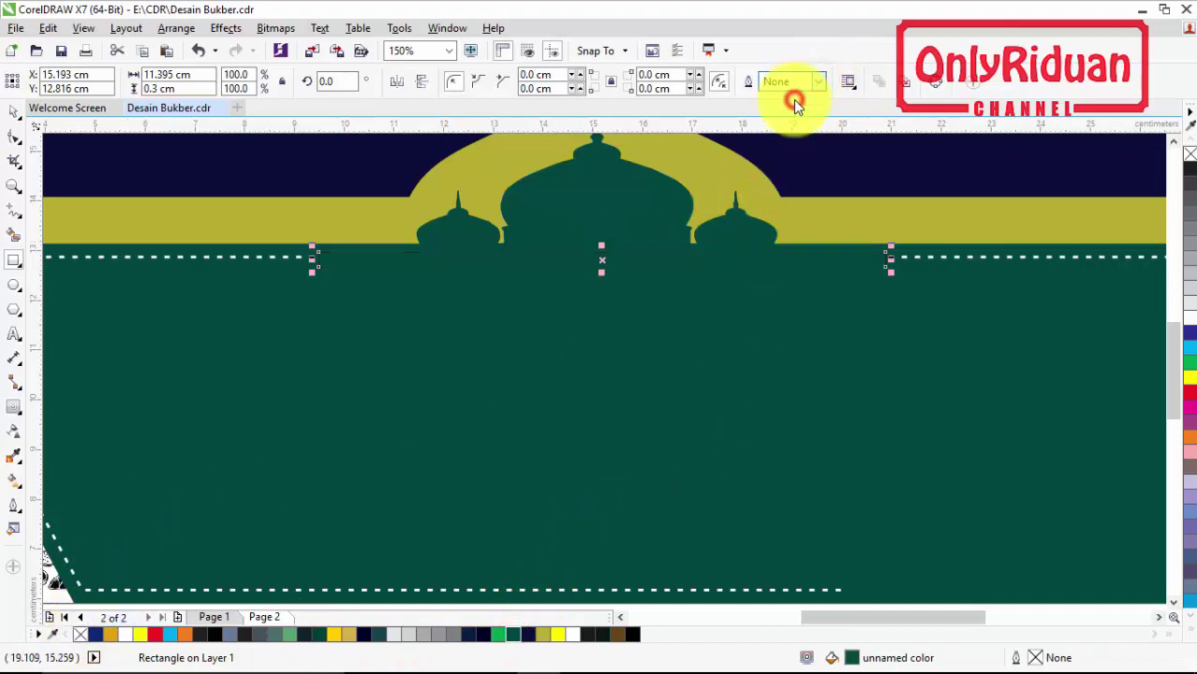
right_click(602, 262)
left_click(646, 227)
left_click(628, 382)
scroll(627, 383, "down", 2)
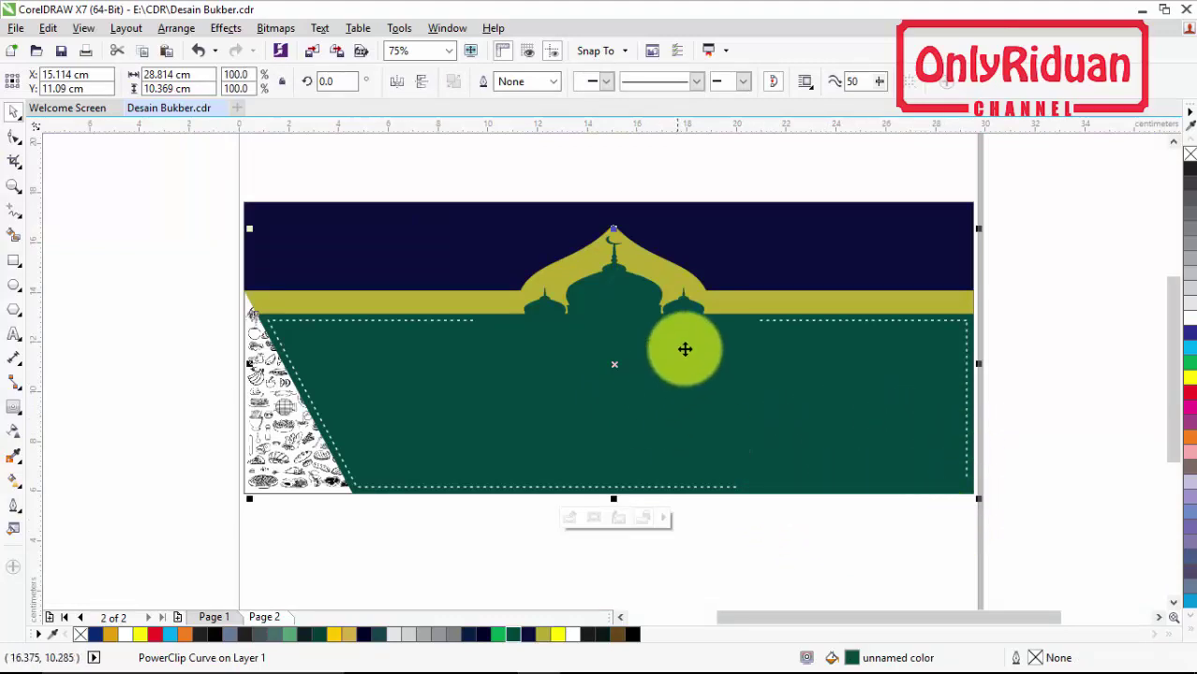
Copy the yellow "BURUAN DAFTAR" ribbon from Page 1 to Page 2 and place it on the empty area left of the banner
key("z")
left_click(746, 544)
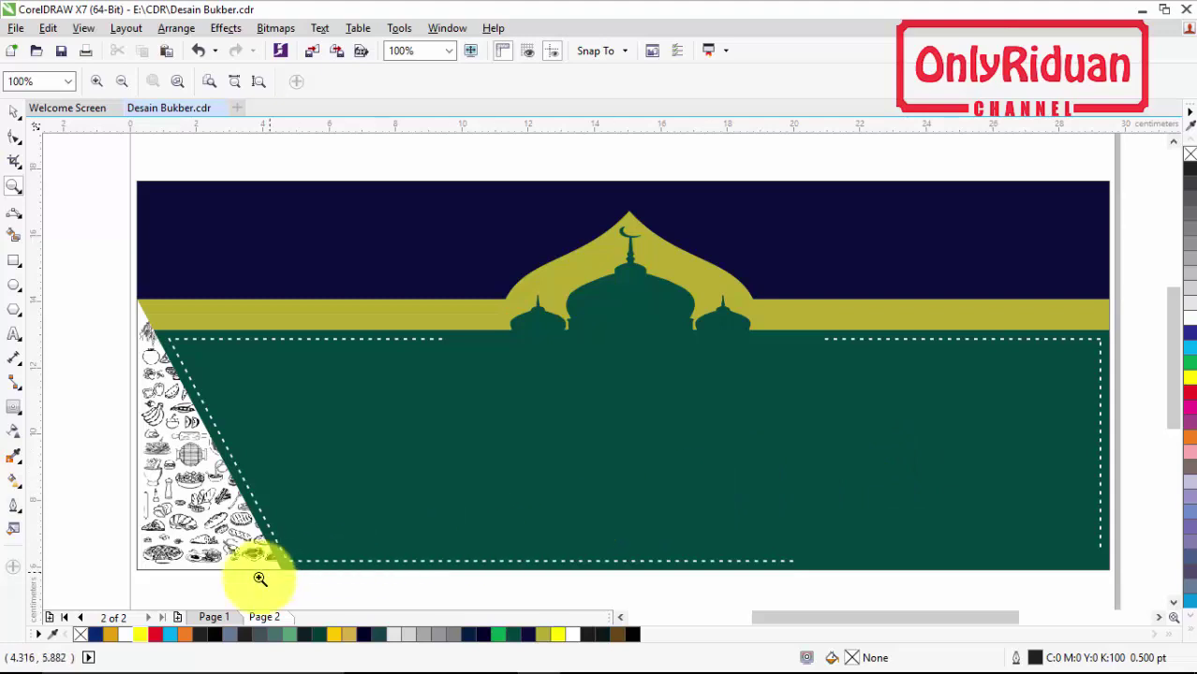
left_click(223, 619)
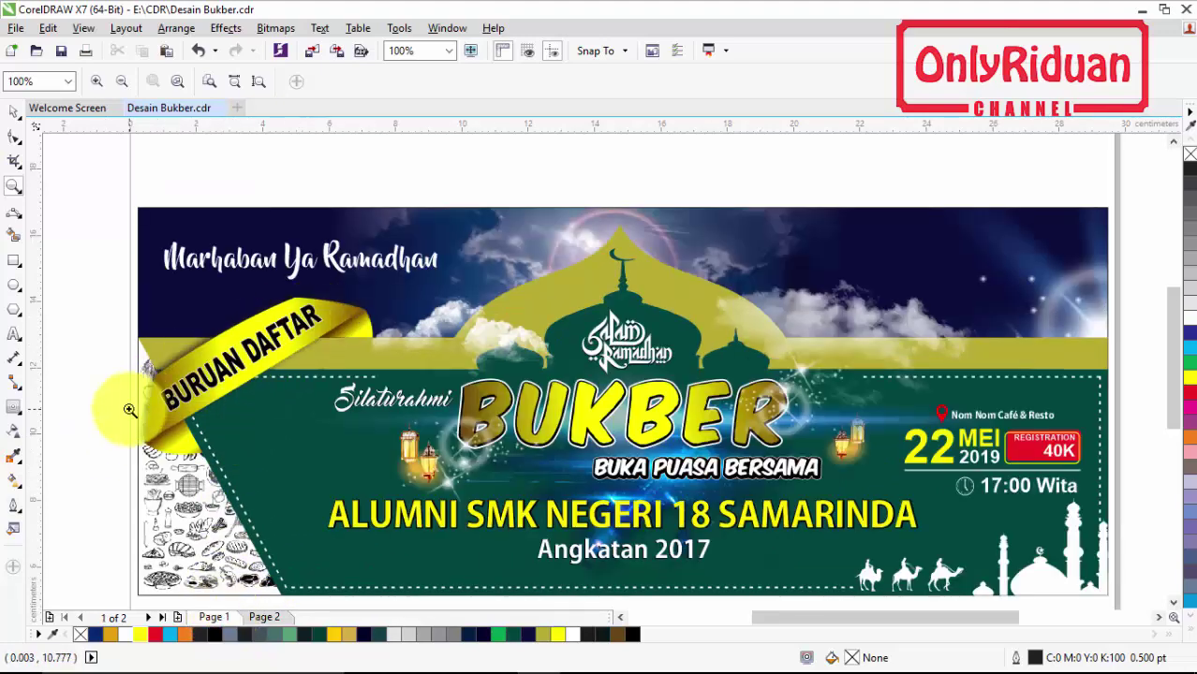
left_click(14, 110)
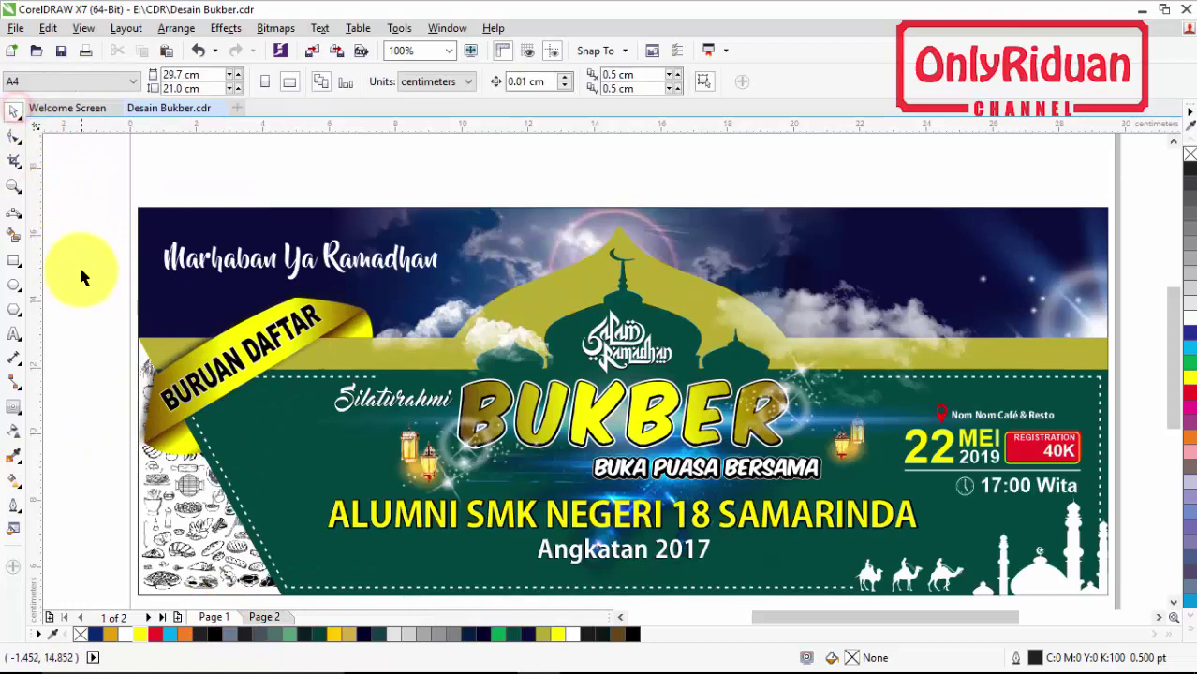
left_click_drag(300, 389, 397, 477)
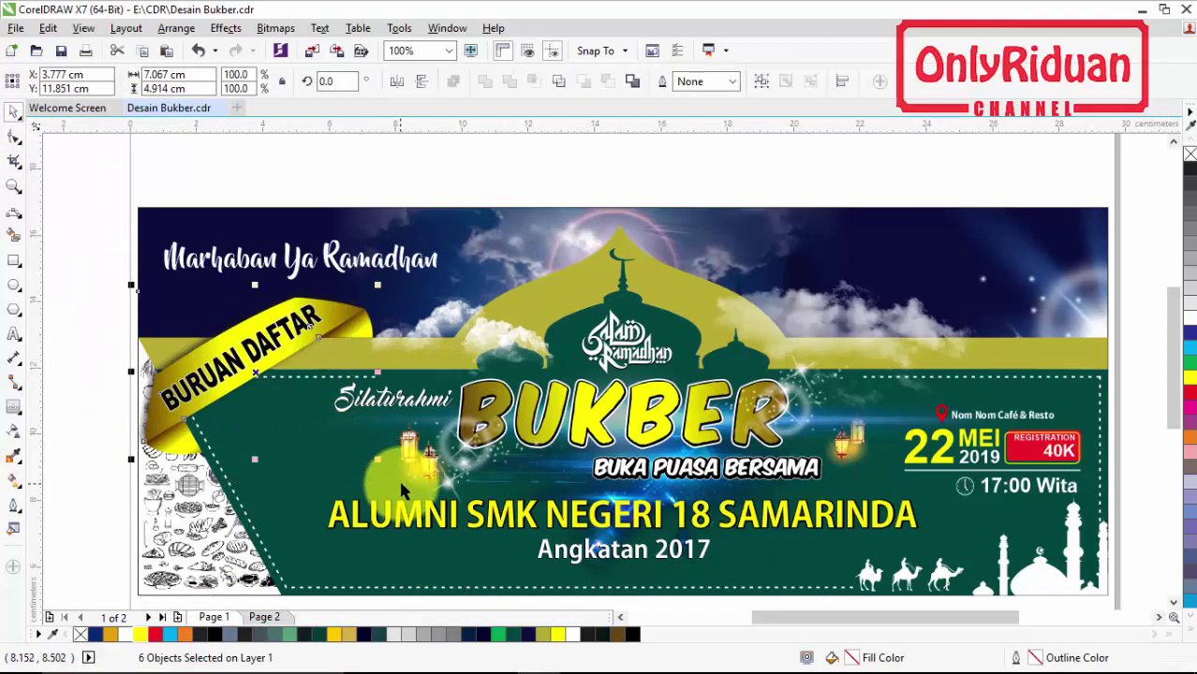
left_click_drag(272, 619, 292, 487)
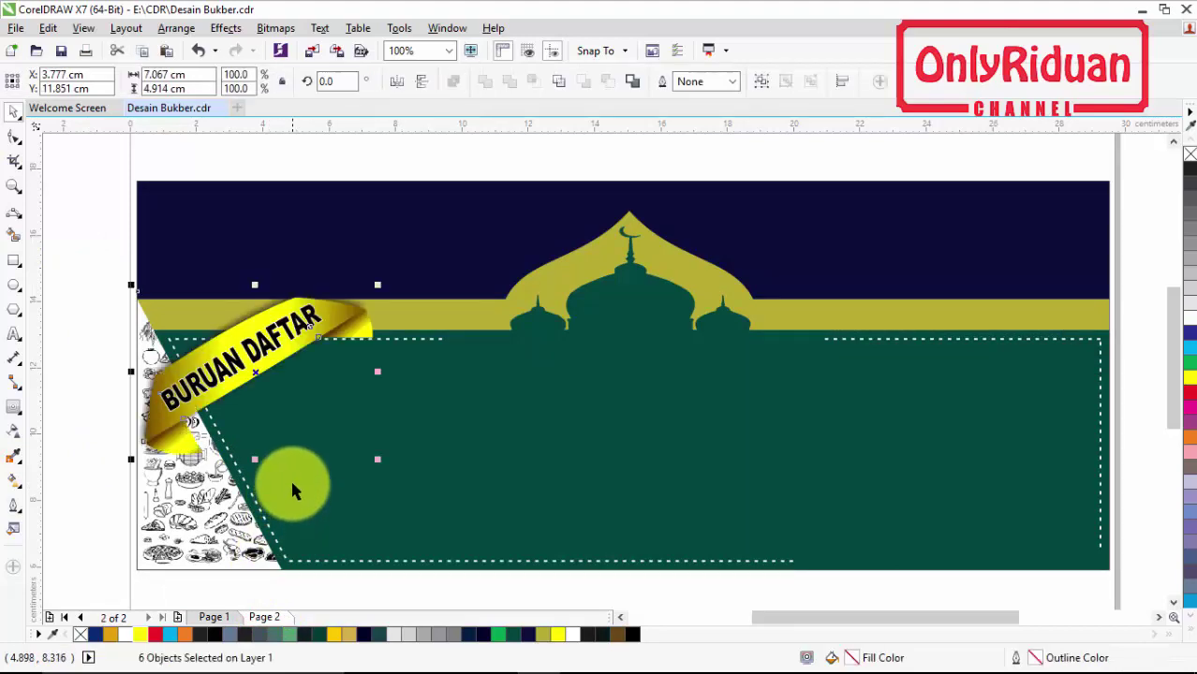
left_click_drag(265, 374, 249, 326)
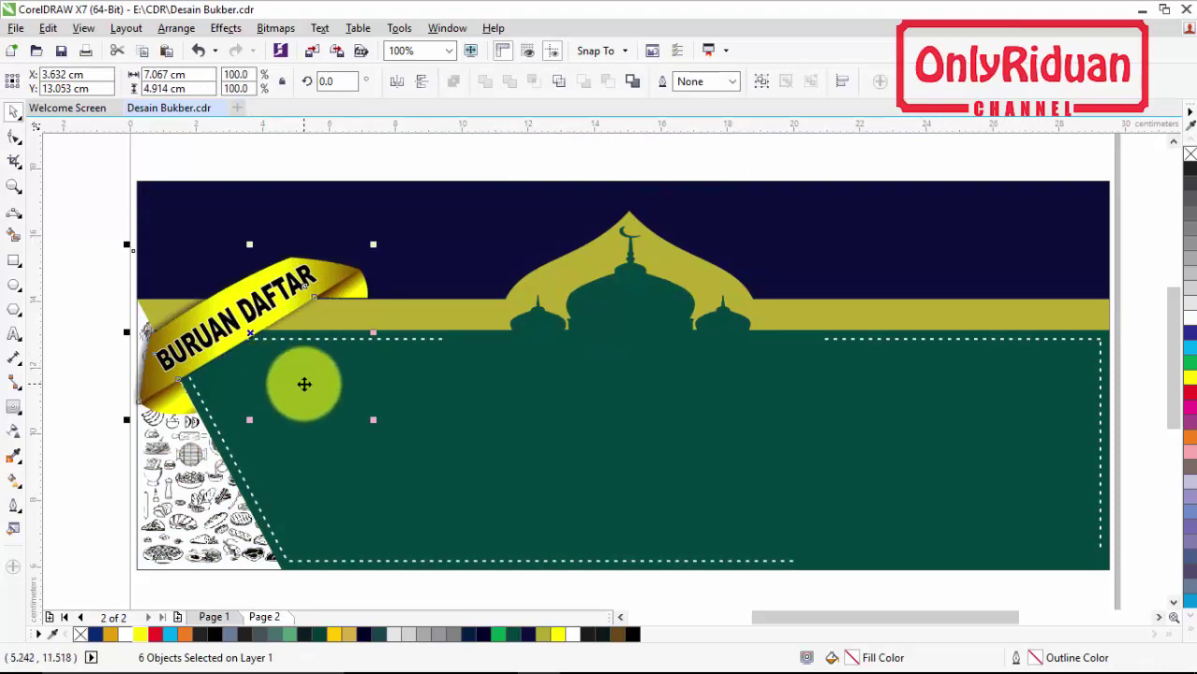
left_click(621, 620)
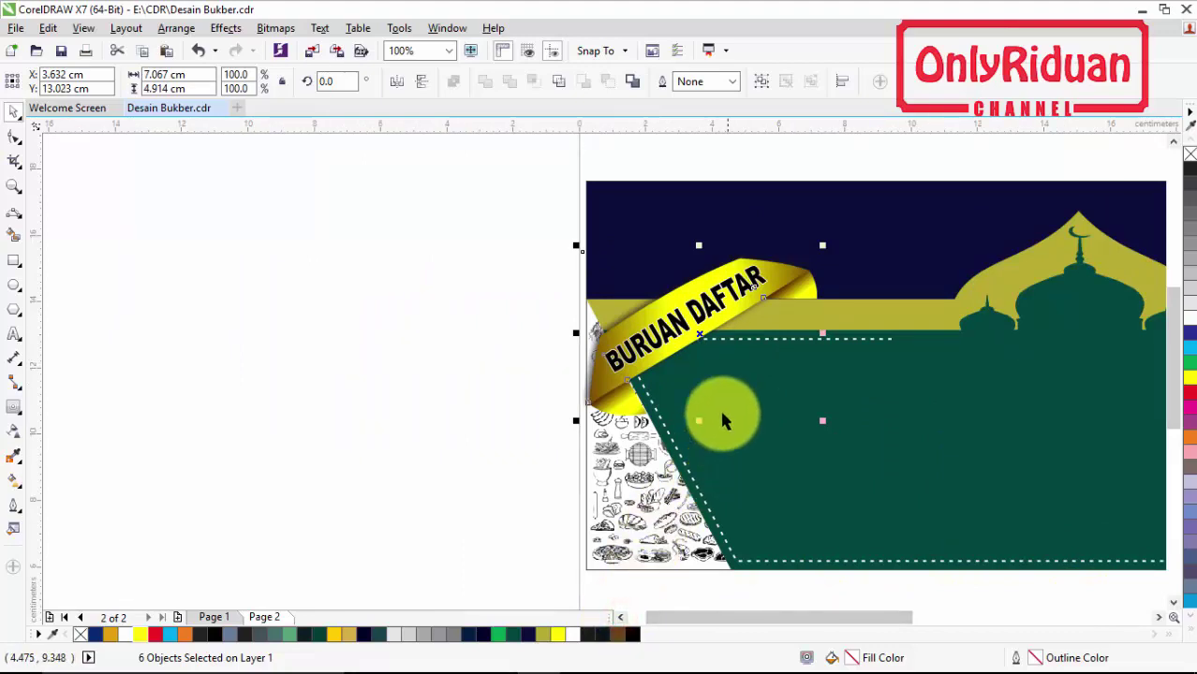
left_click_drag(701, 335, 441, 330)
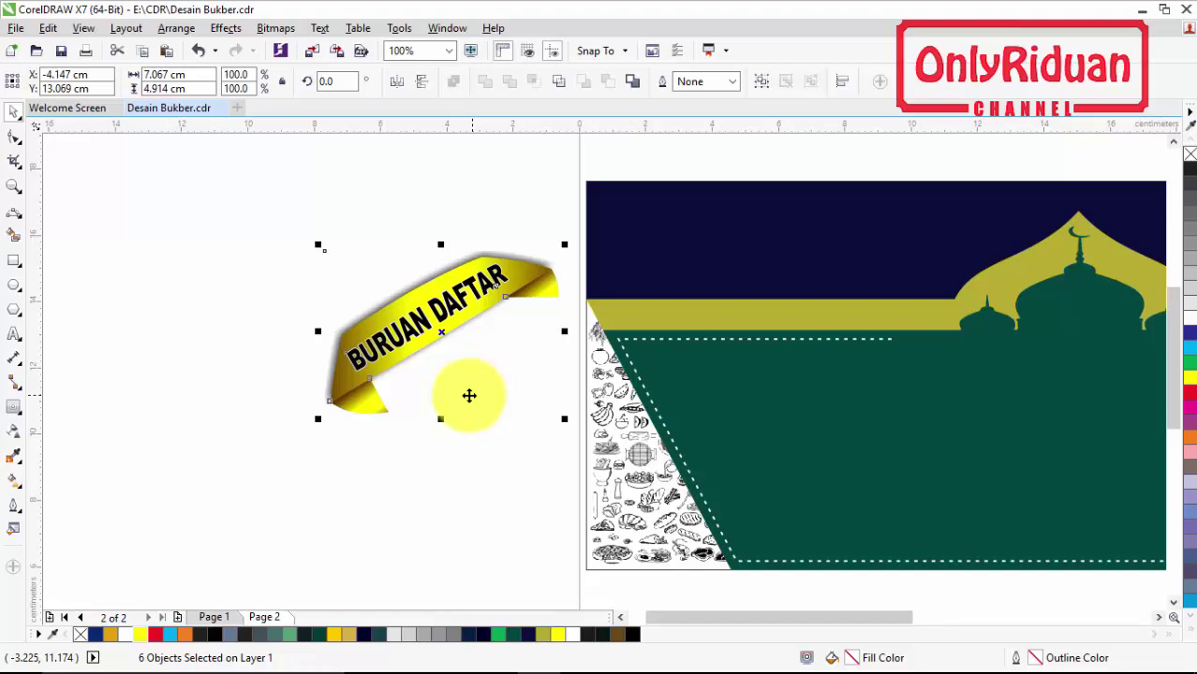
Trace the ribbon's main band with the 3-Point Curve tool as a closed shape about 6.66 by 4.38 cm
left_click(243, 335)
left_click(427, 370)
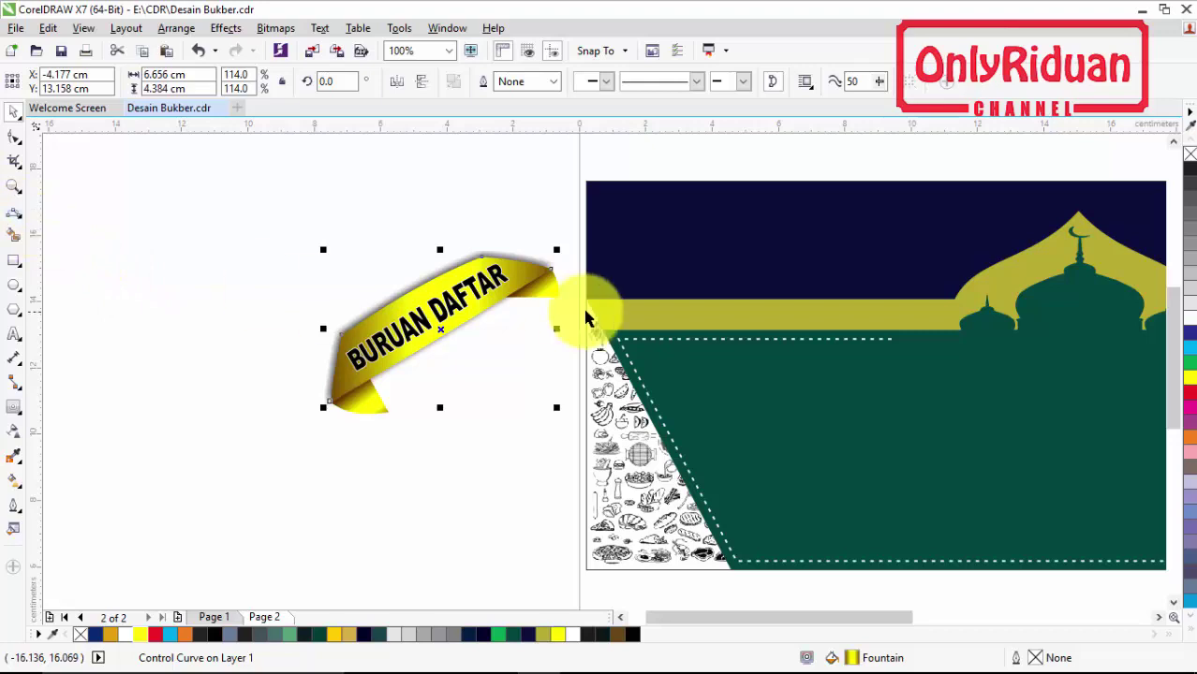
left_click(14, 215)
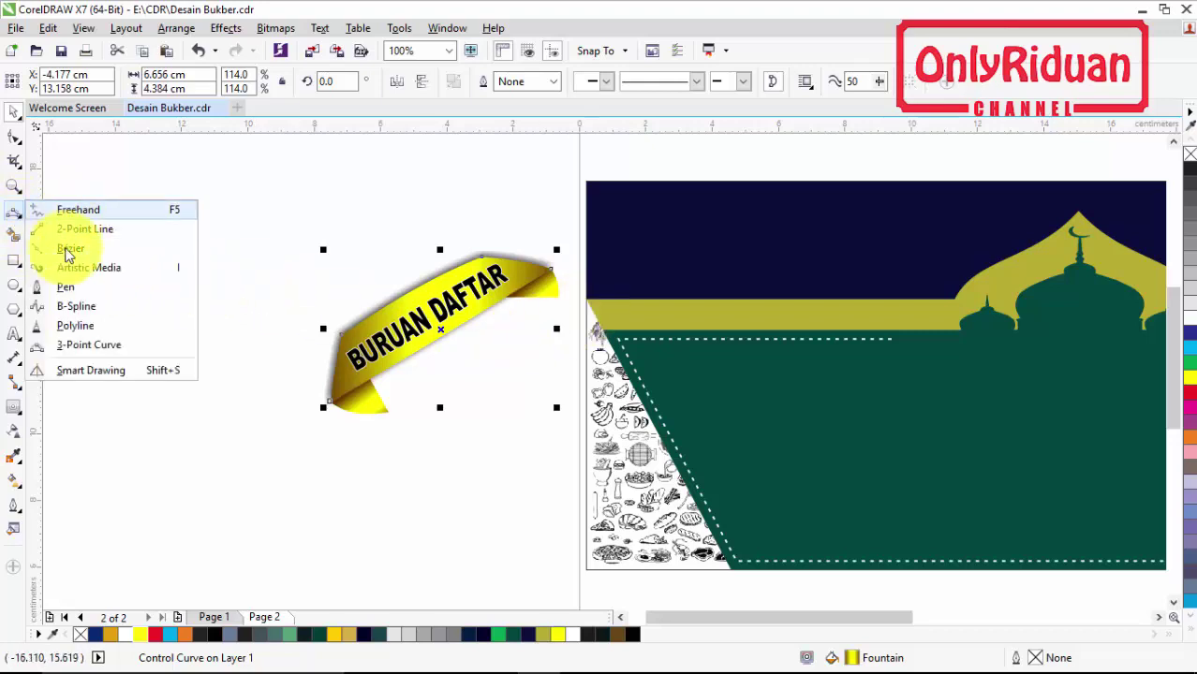
left_click(88, 346)
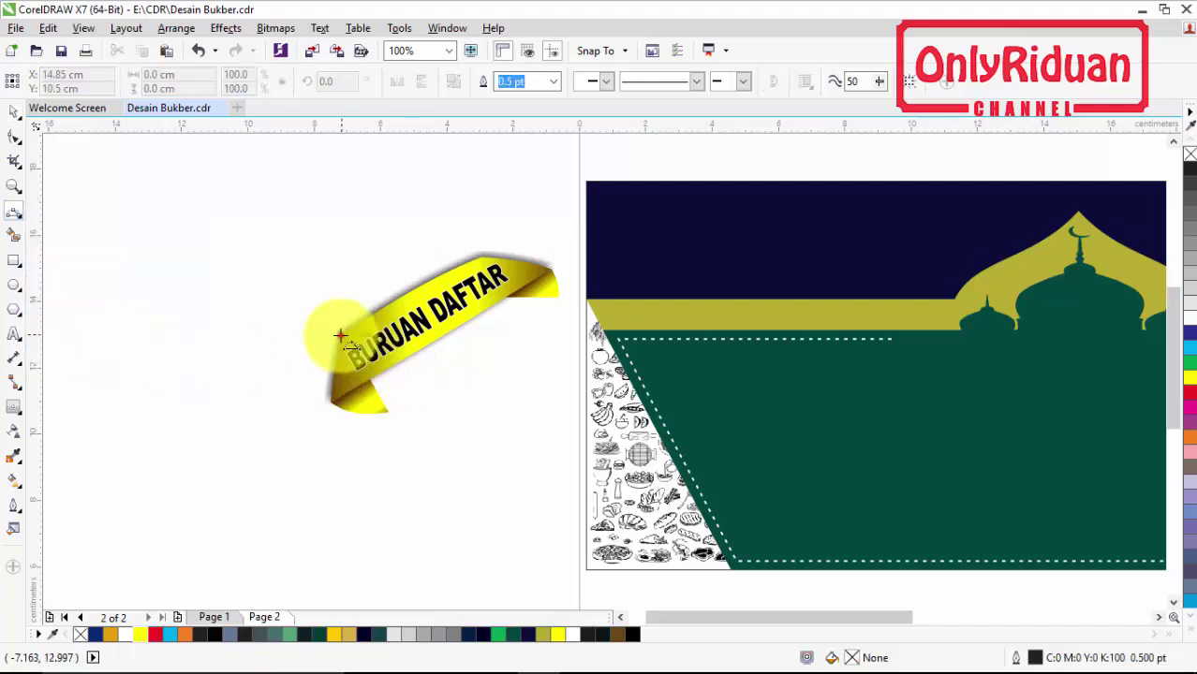
left_click_drag(340, 335, 426, 279)
left_click_drag(479, 251, 560, 271)
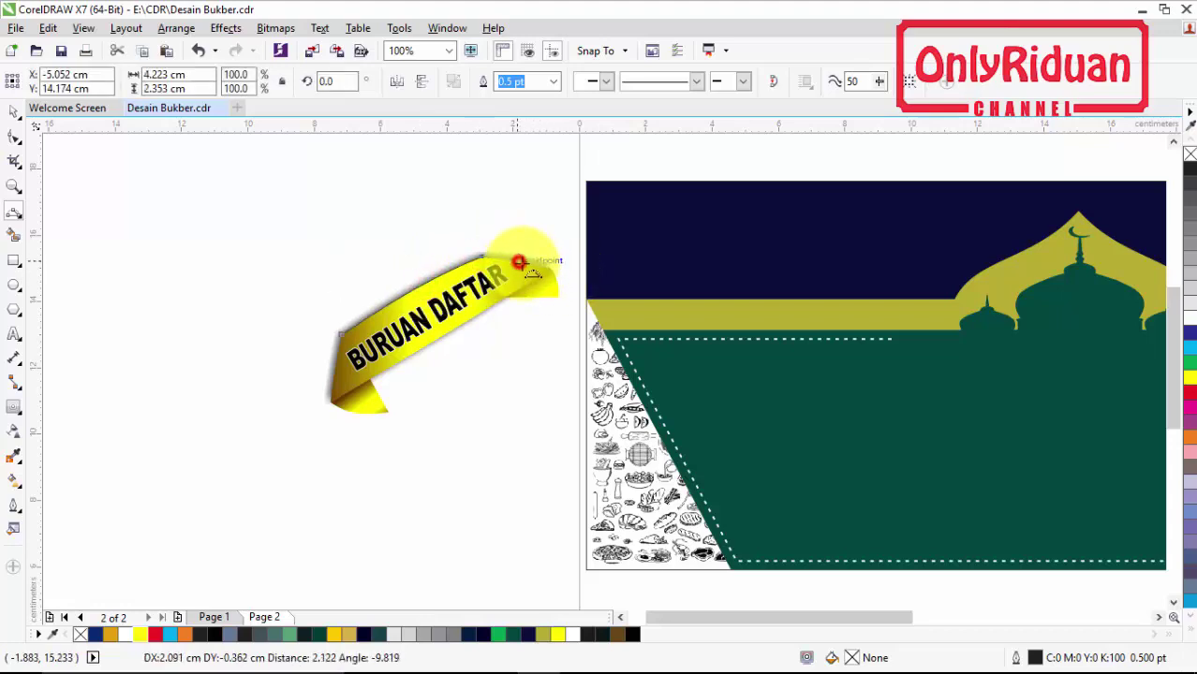
left_click(527, 269)
left_click_drag(550, 270, 332, 401)
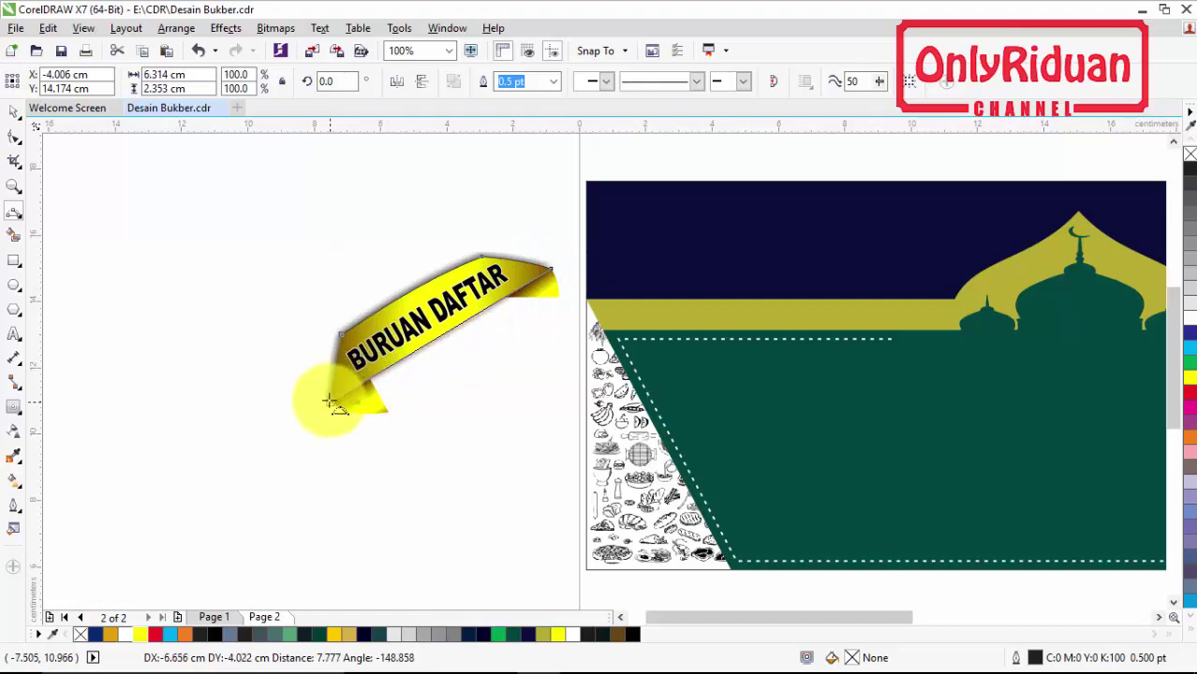
left_click(436, 344)
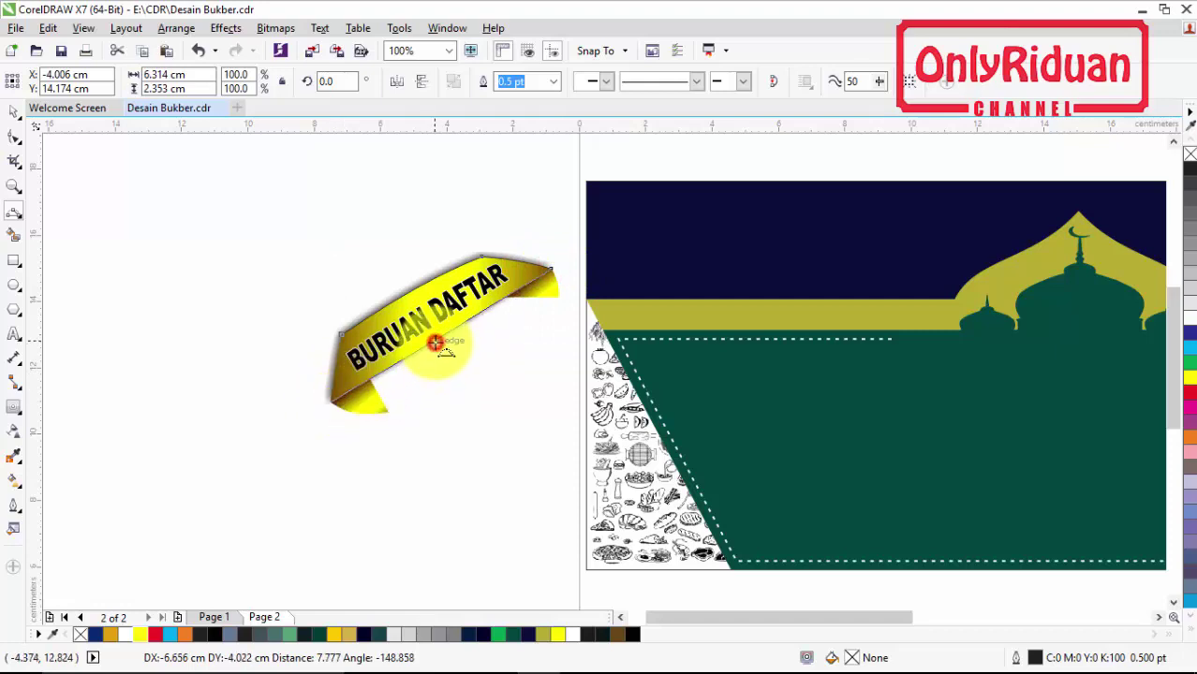
left_click_drag(329, 401, 350, 349)
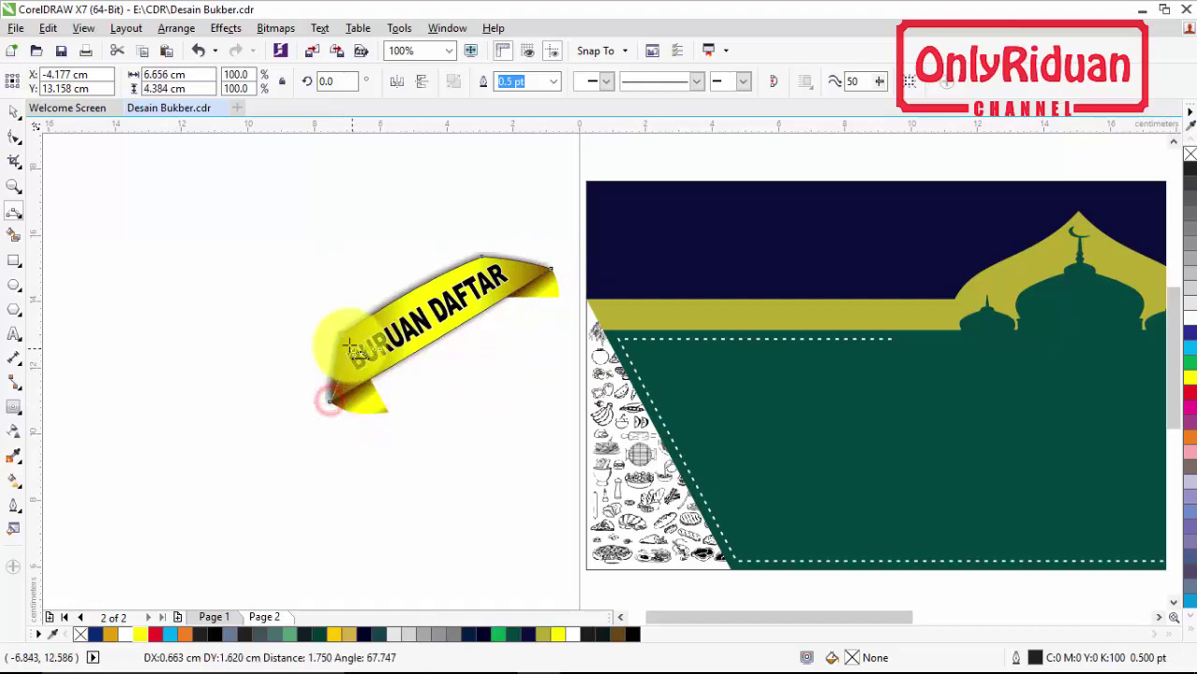
left_click(334, 367)
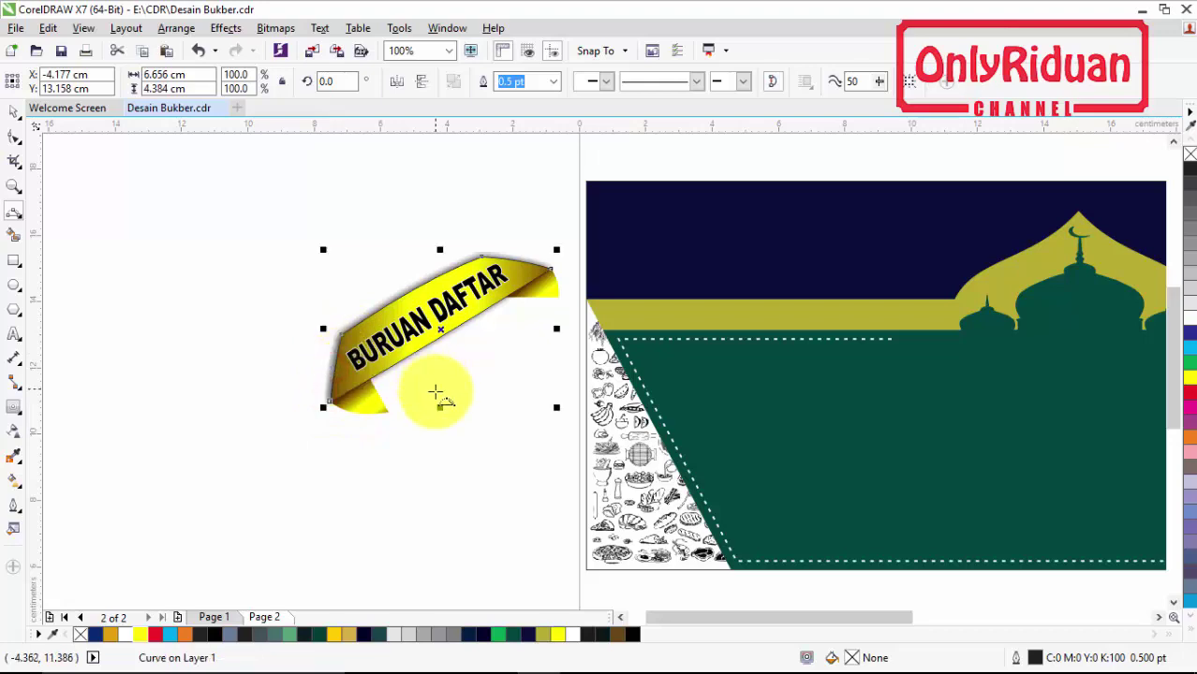
Trace the ribbon's lower-left fold with the 3-Point Curve tool as a closed shape about 1.75 by 1.07 cm
scroll(359, 419, "up", 1)
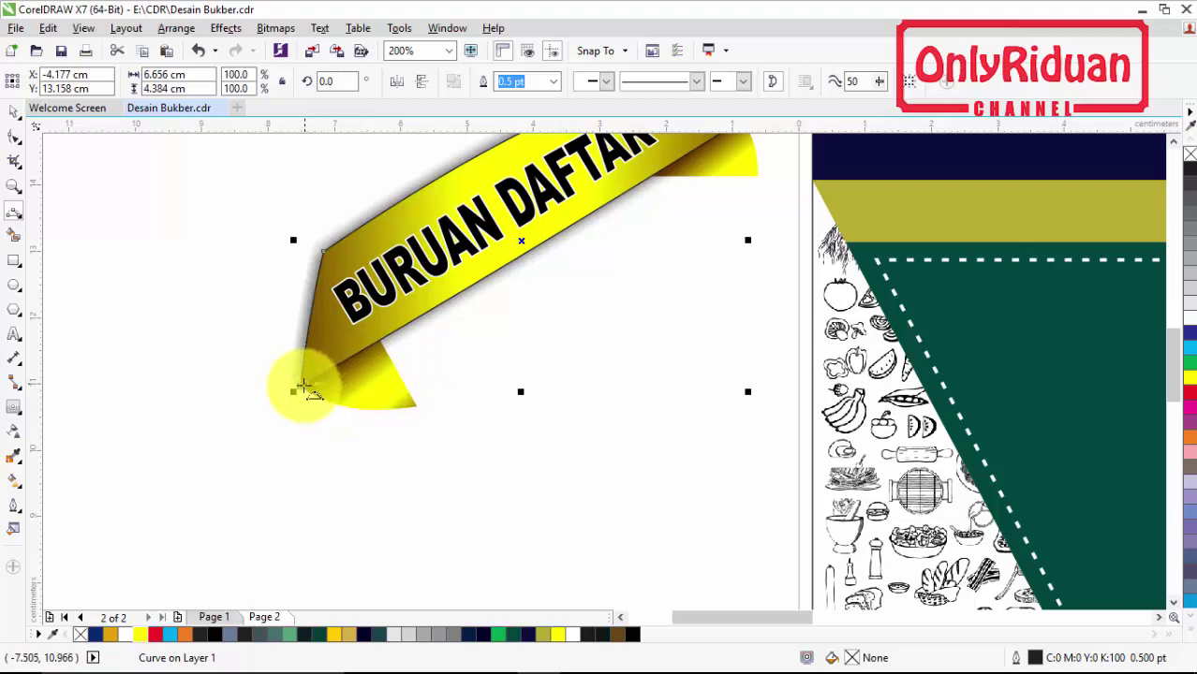
left_click_drag(301, 386, 410, 407)
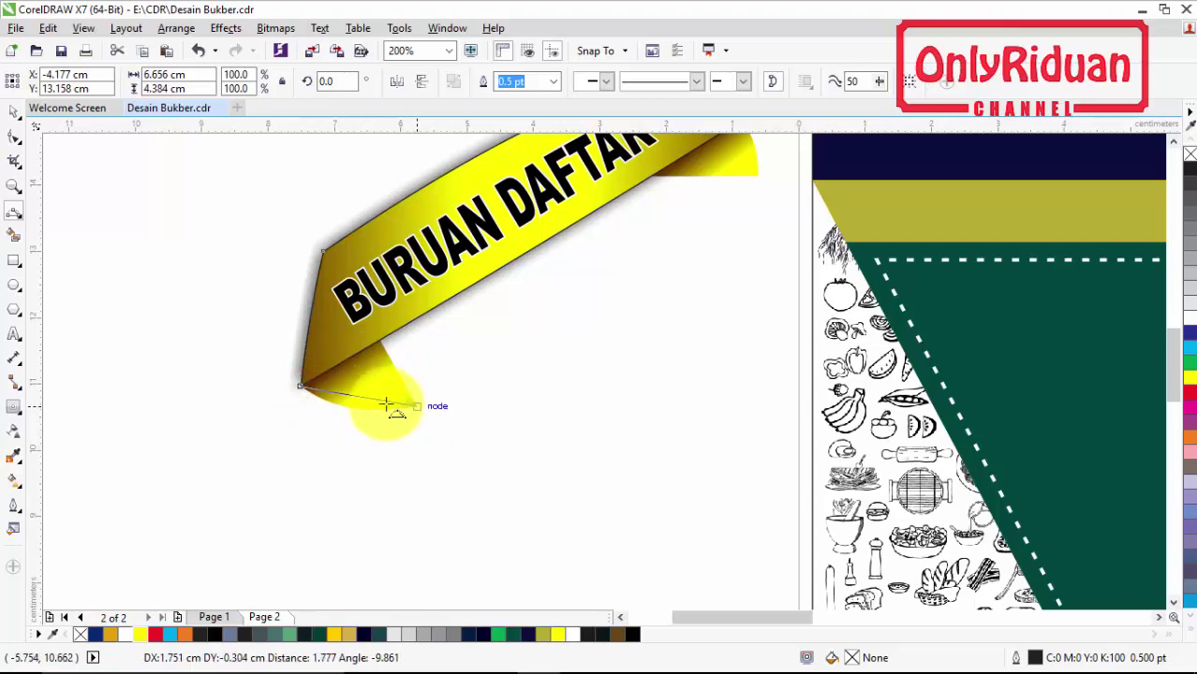
left_click(354, 408)
left_click_drag(416, 405, 300, 383)
left_click(379, 341)
left_click(299, 383)
Move the traced lower-left fold slightly aside to check its shape, and undo the move
left_click(15, 111)
left_click(124, 296)
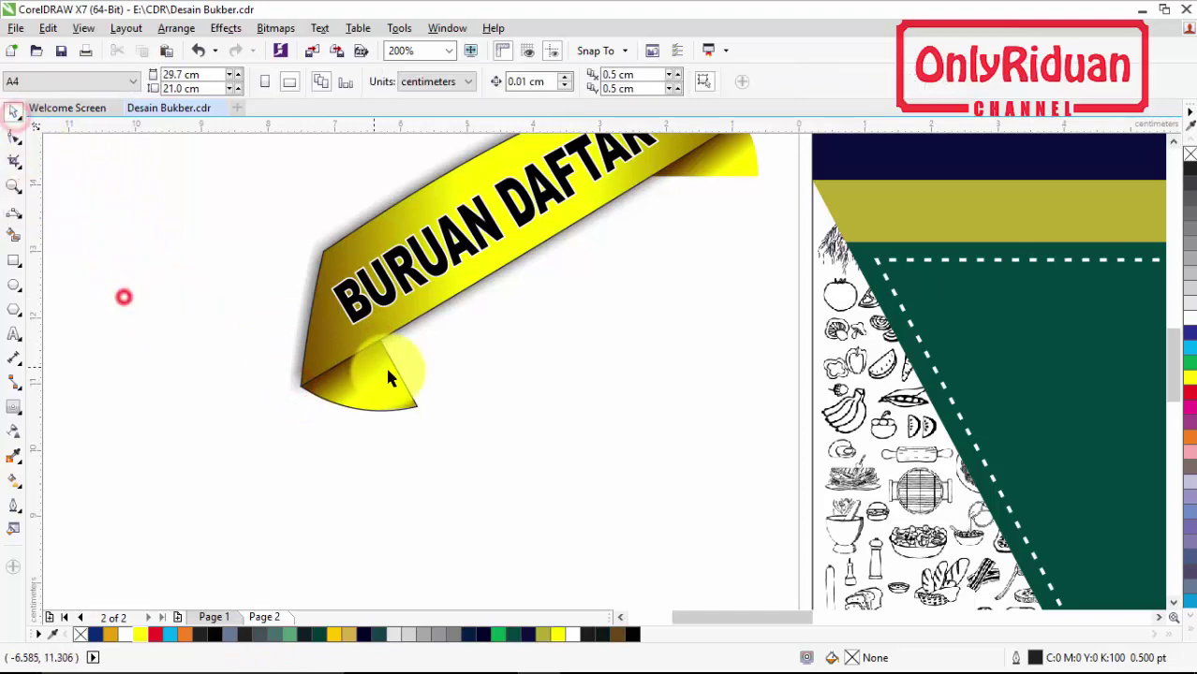
left_click(385, 371)
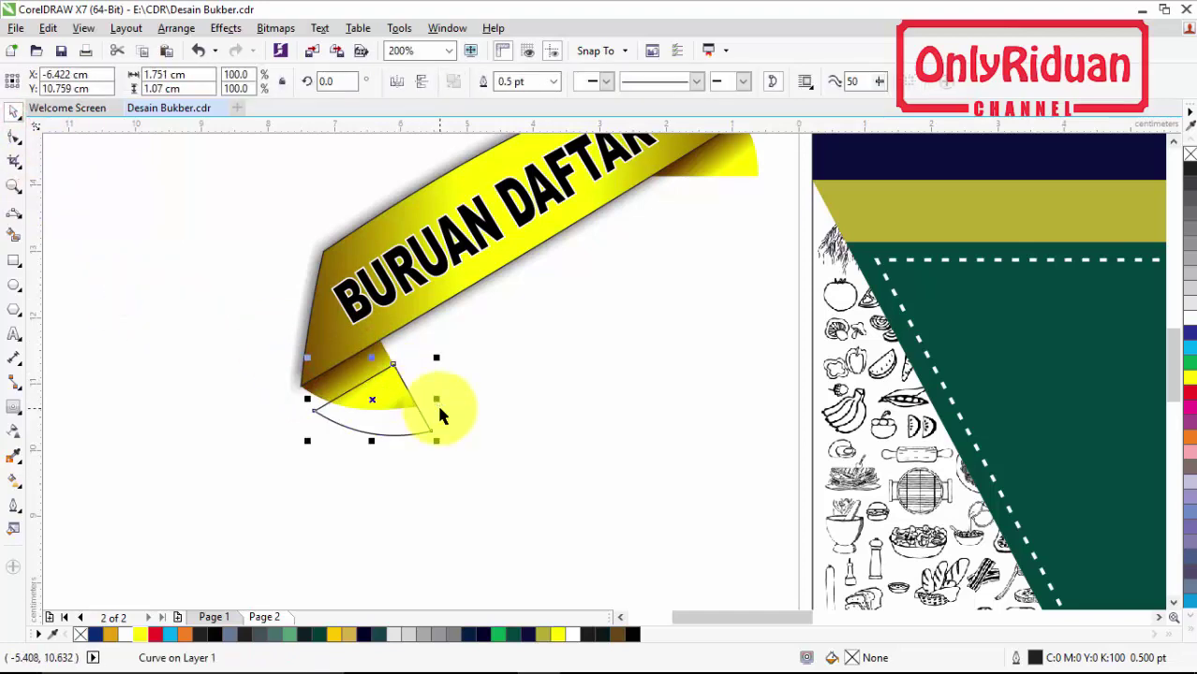
scroll(473, 364, "down", 1)
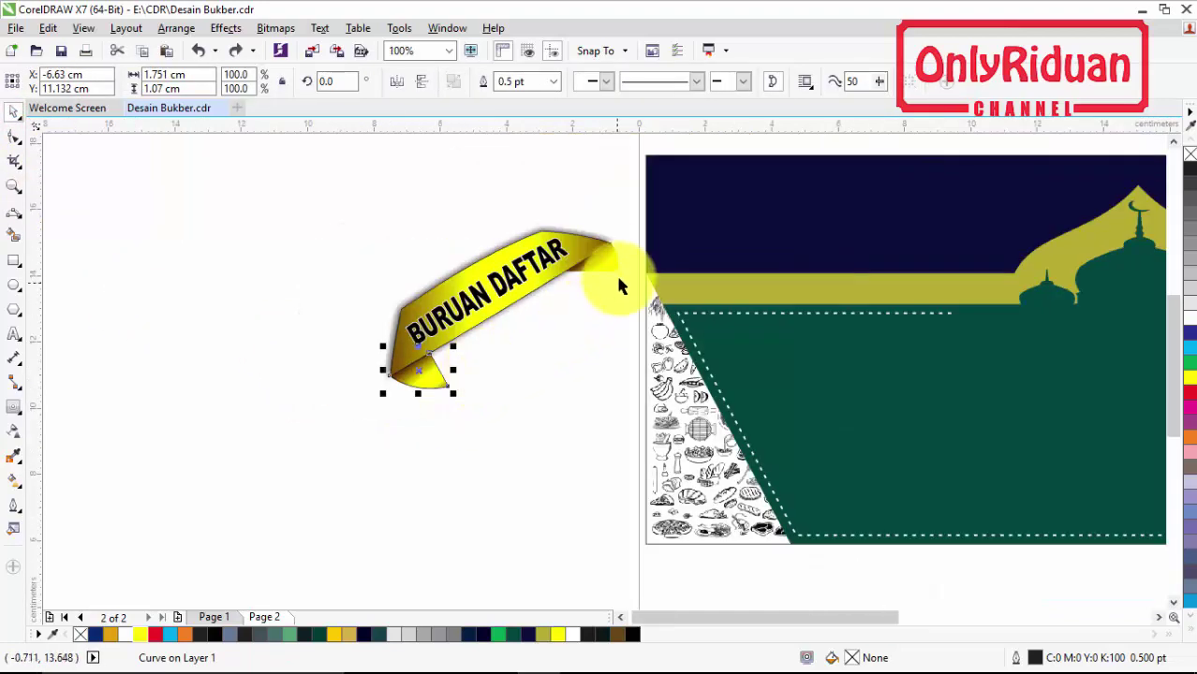
Trace the ribbon's upper-right fold with the 3-Point Curve tool as a closed shape about 1.61 by 0.86 cm
scroll(615, 262, "up", 1)
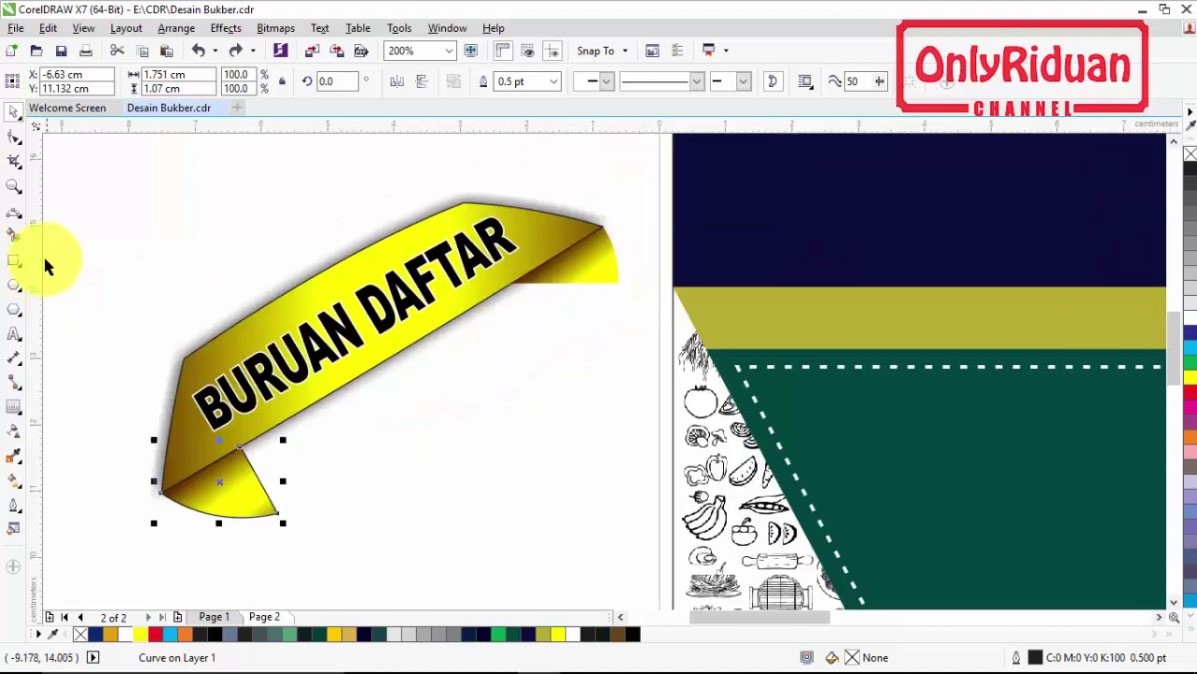
left_click(13, 214)
left_click(600, 227)
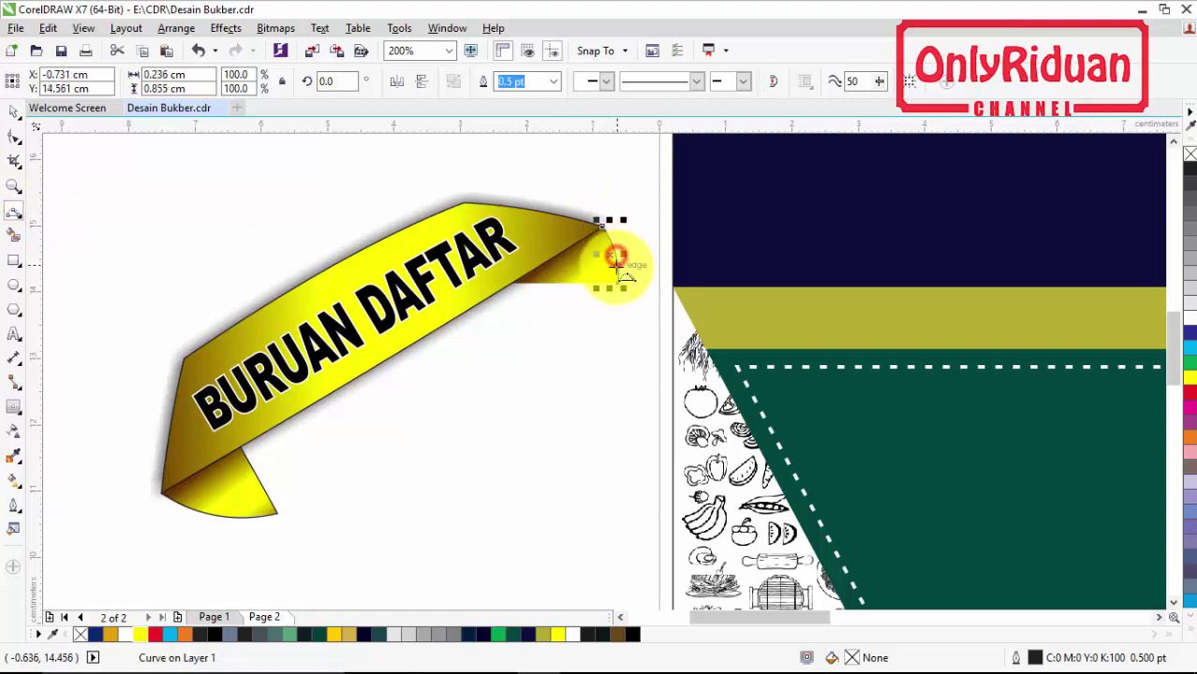
left_click(618, 281)
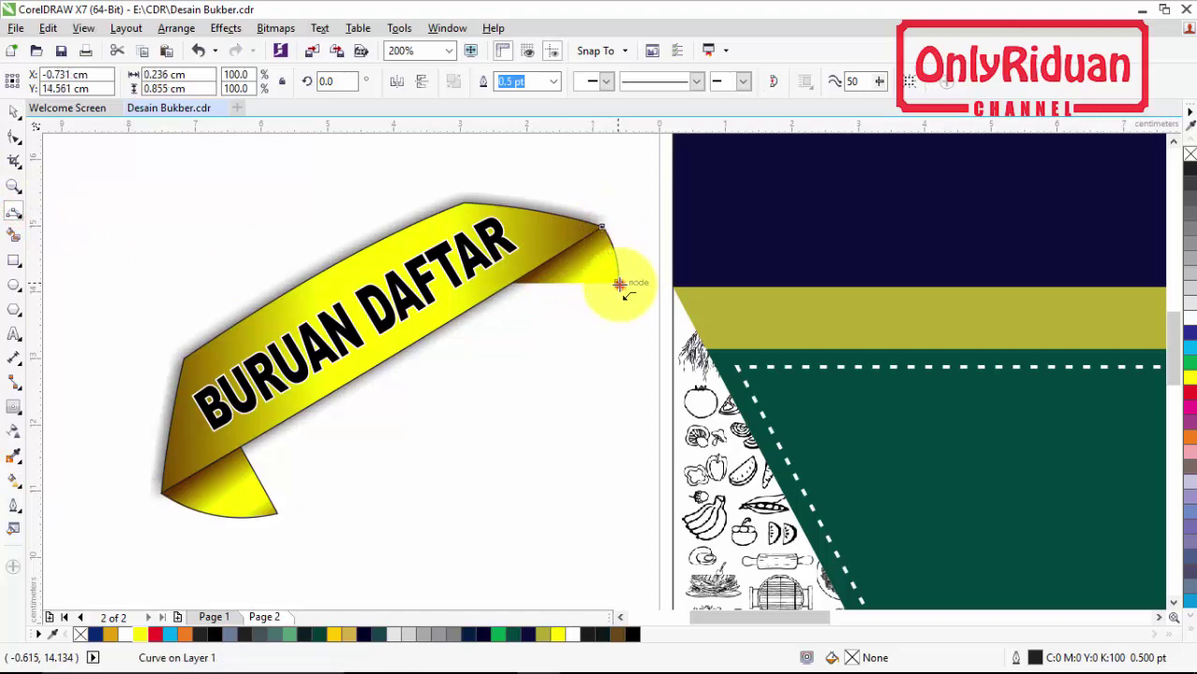
left_click(513, 280)
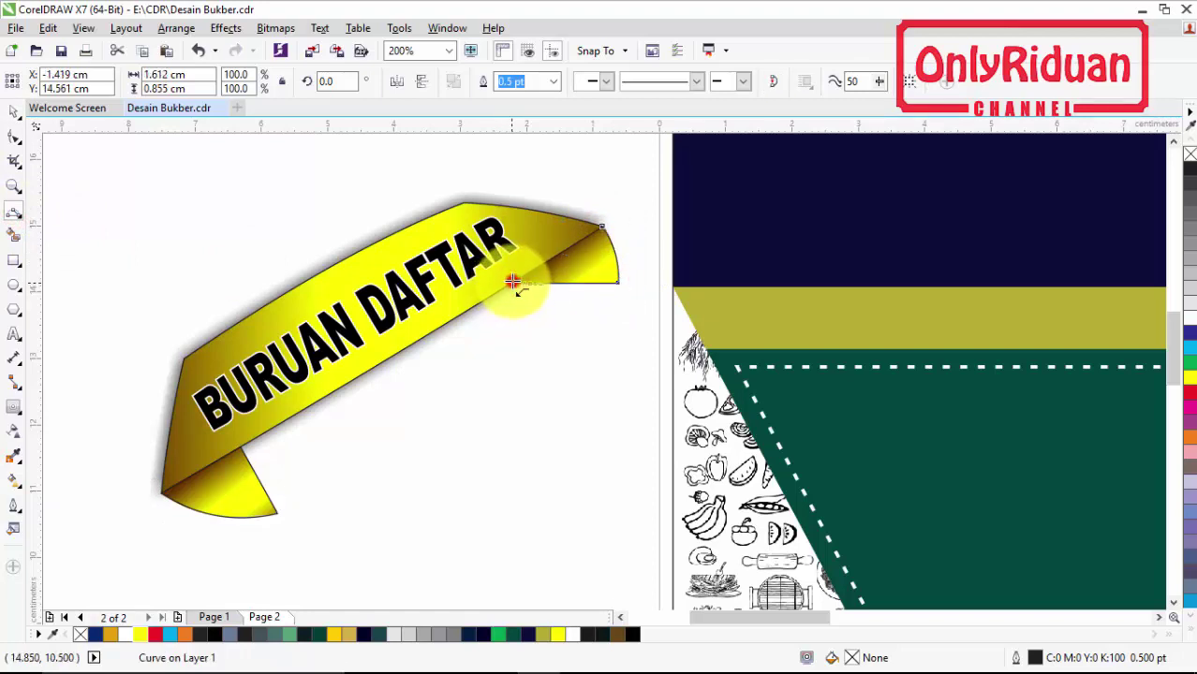
left_click(604, 227)
Move the ribbon's traced band and both traced folds onto the upper-left part of the Page 2 banner
scroll(606, 225, "down", 2)
left_click(15, 110)
left_click(483, 245, "shift")
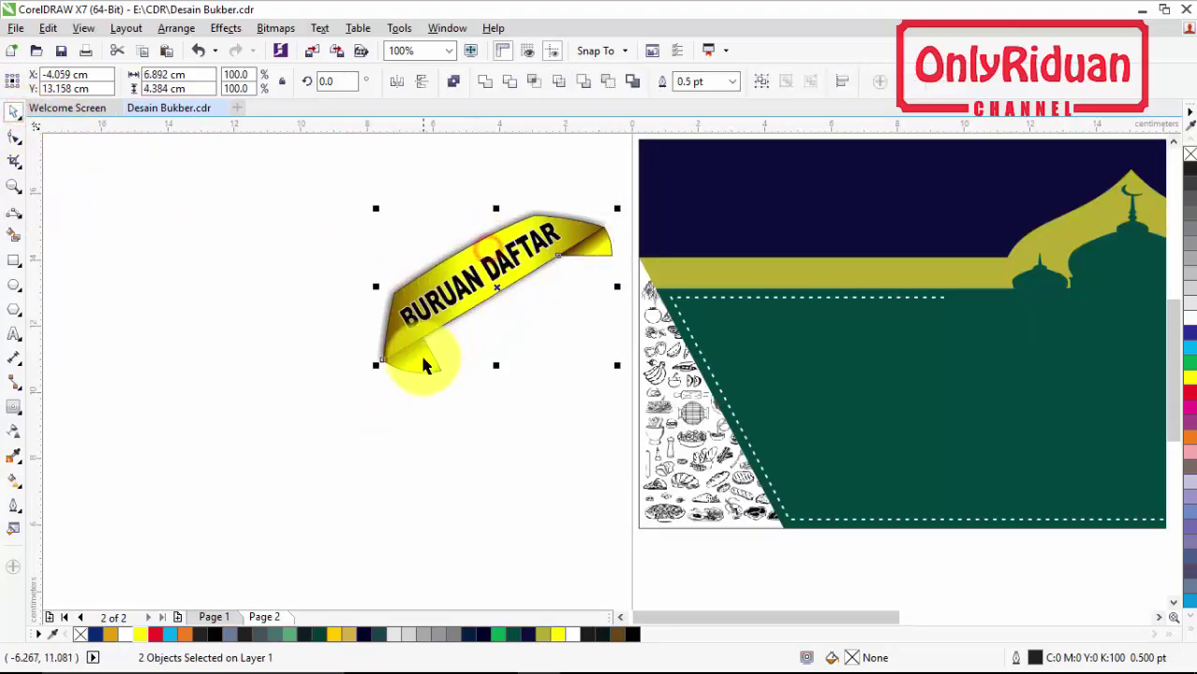
left_click(423, 364, "shift")
left_click_drag(497, 289, 752, 295)
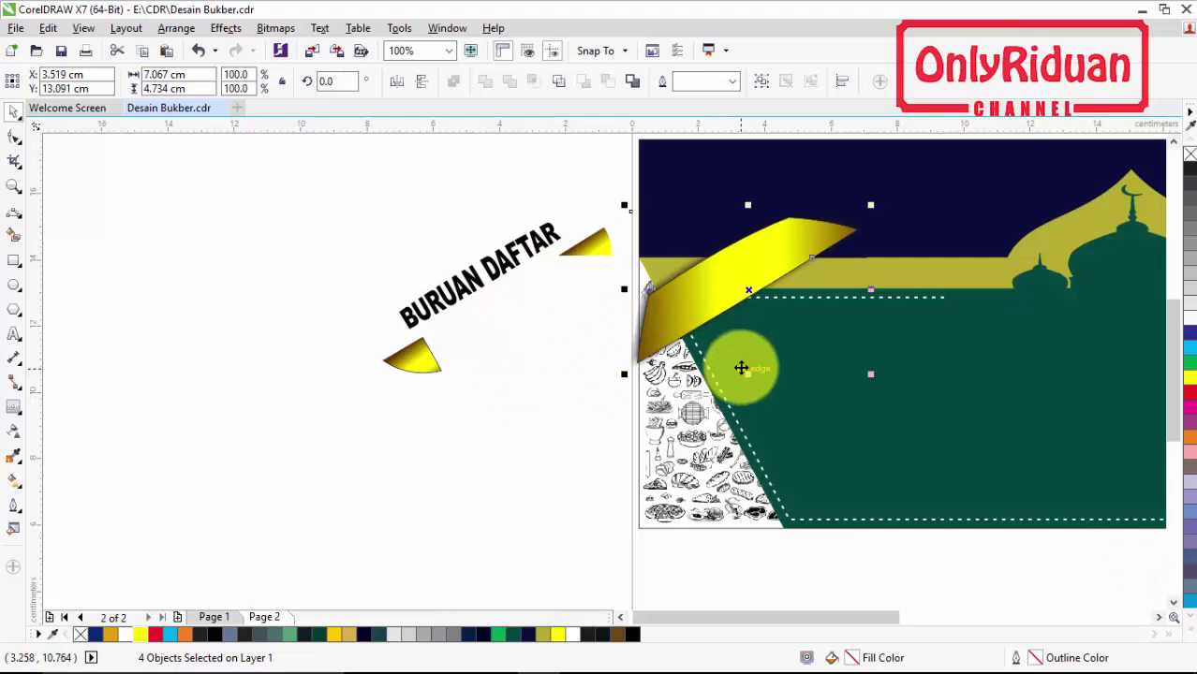
left_click(593, 417)
left_click(846, 258)
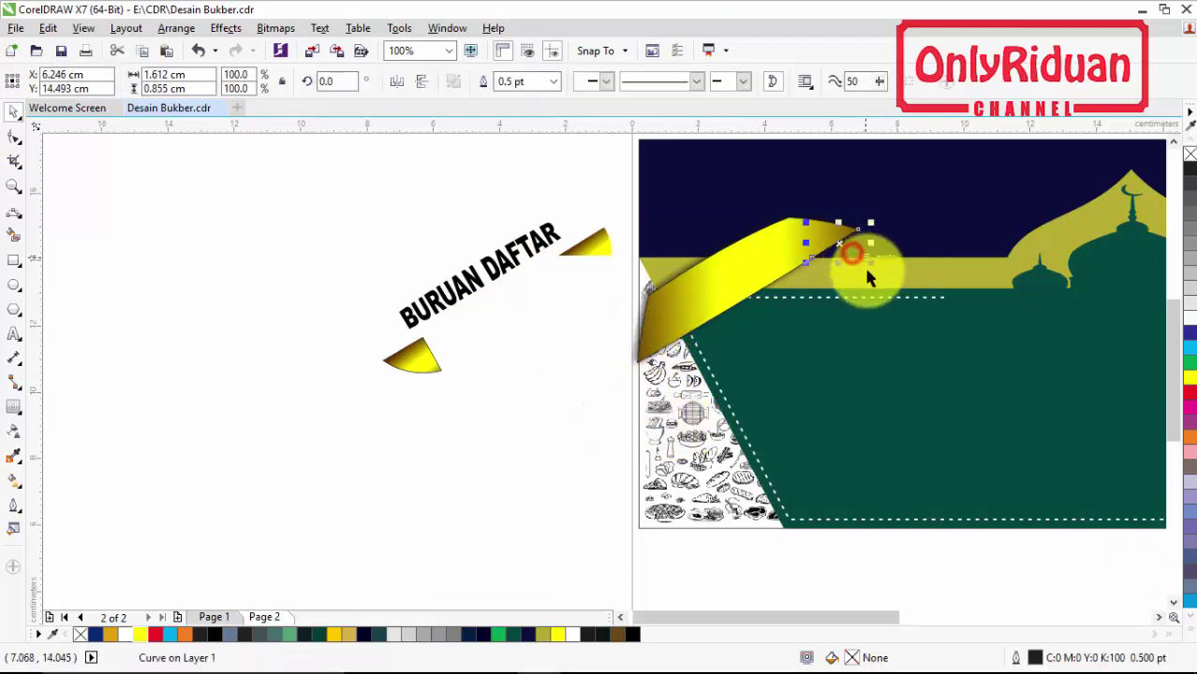
left_click_drag(426, 361, 661, 357)
left_click(559, 328)
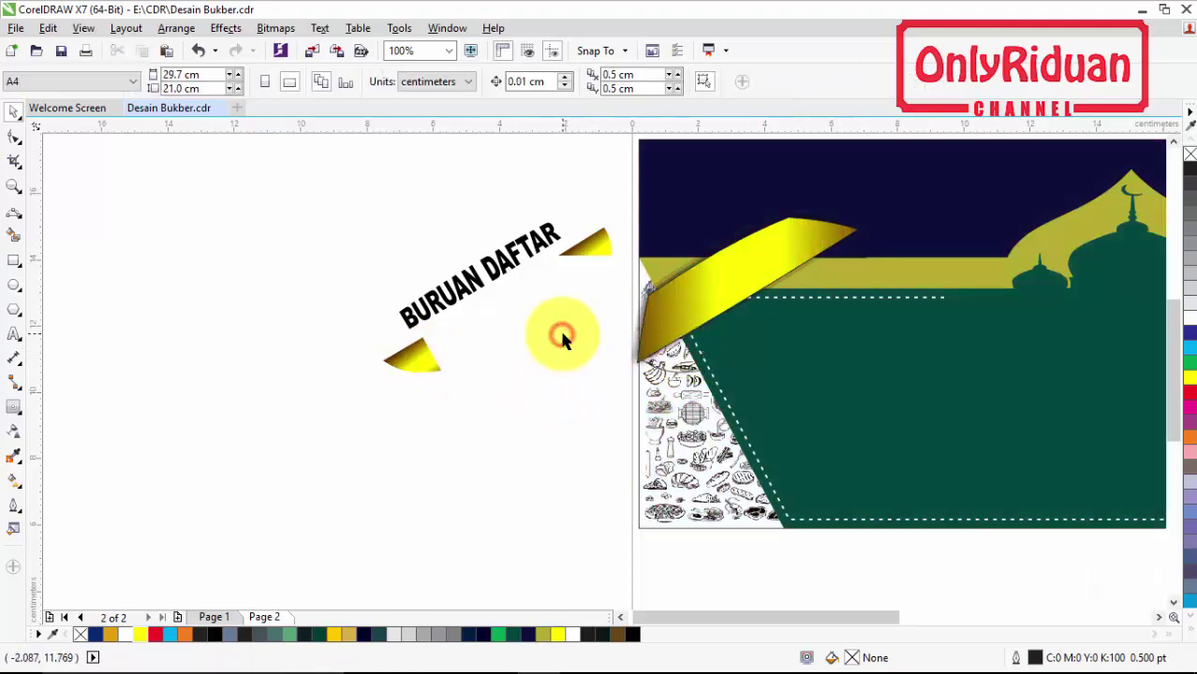
Delete the original gradient band from the banner and align the traced band outline with the lower-left fold outline
scroll(726, 265, "up", 1)
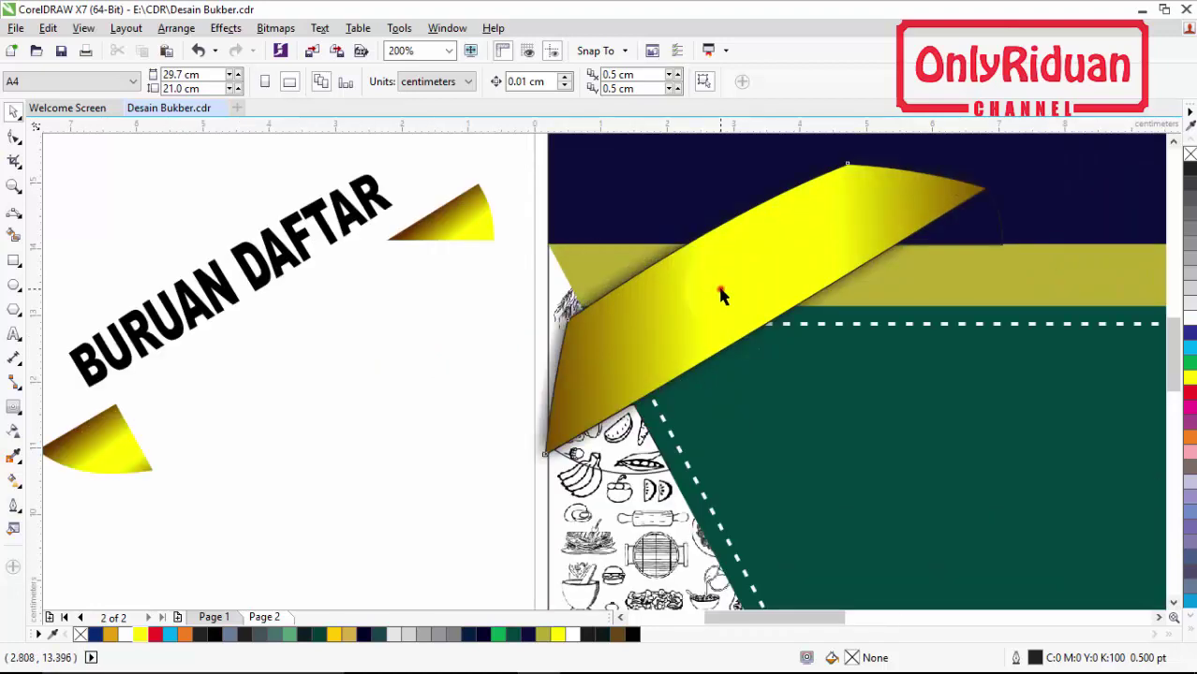
left_click(716, 286)
left_click_drag(545, 453, 631, 384)
left_click(582, 393)
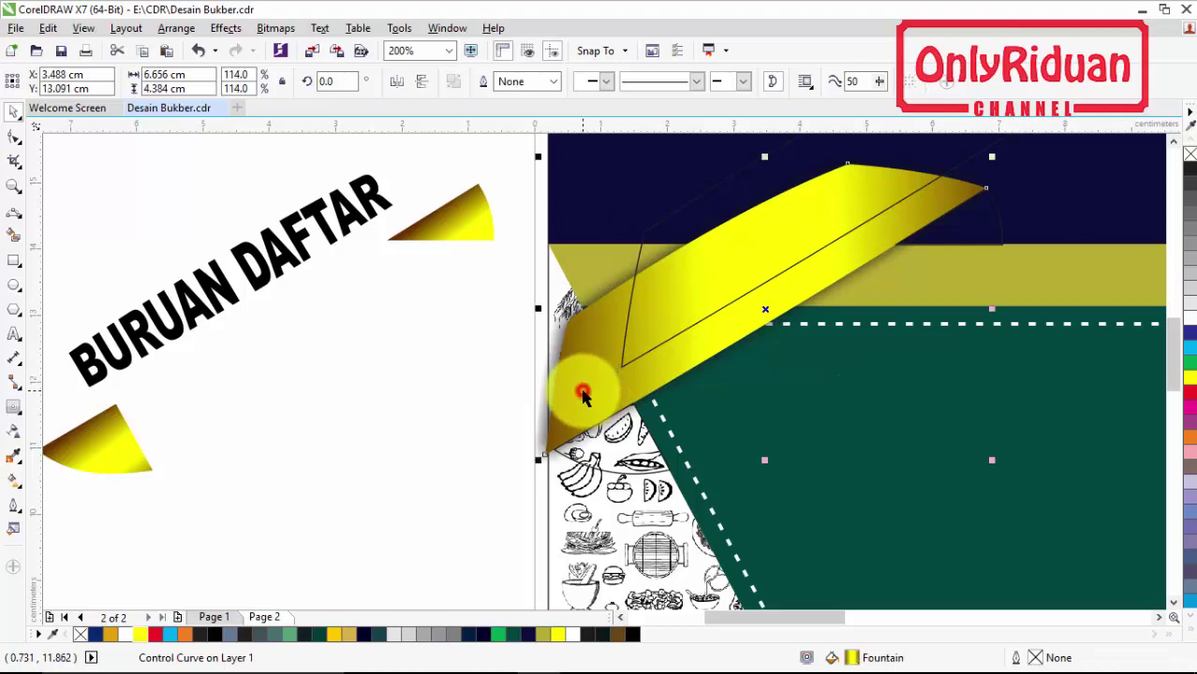
key("Delete")
left_click(679, 299)
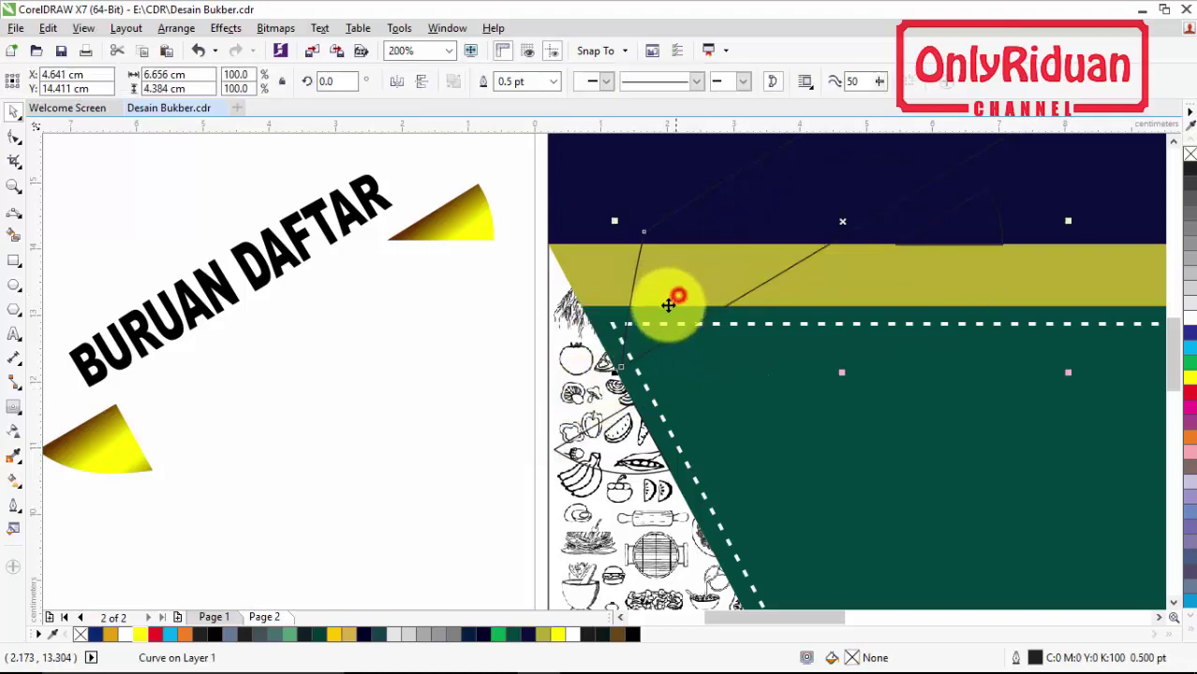
left_click_drag(620, 369, 557, 449)
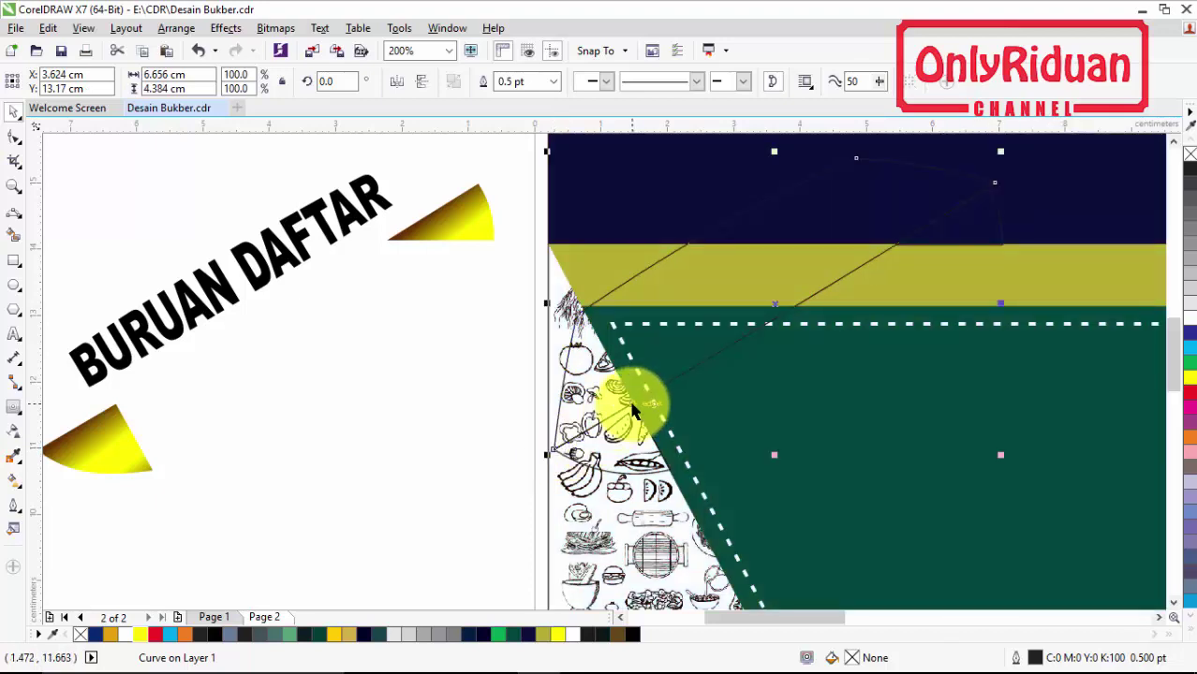
Snap the upper-right fold outline onto the right end corner of the traced band
scroll(620, 401, "down", 2)
scroll(814, 315, "up", 2)
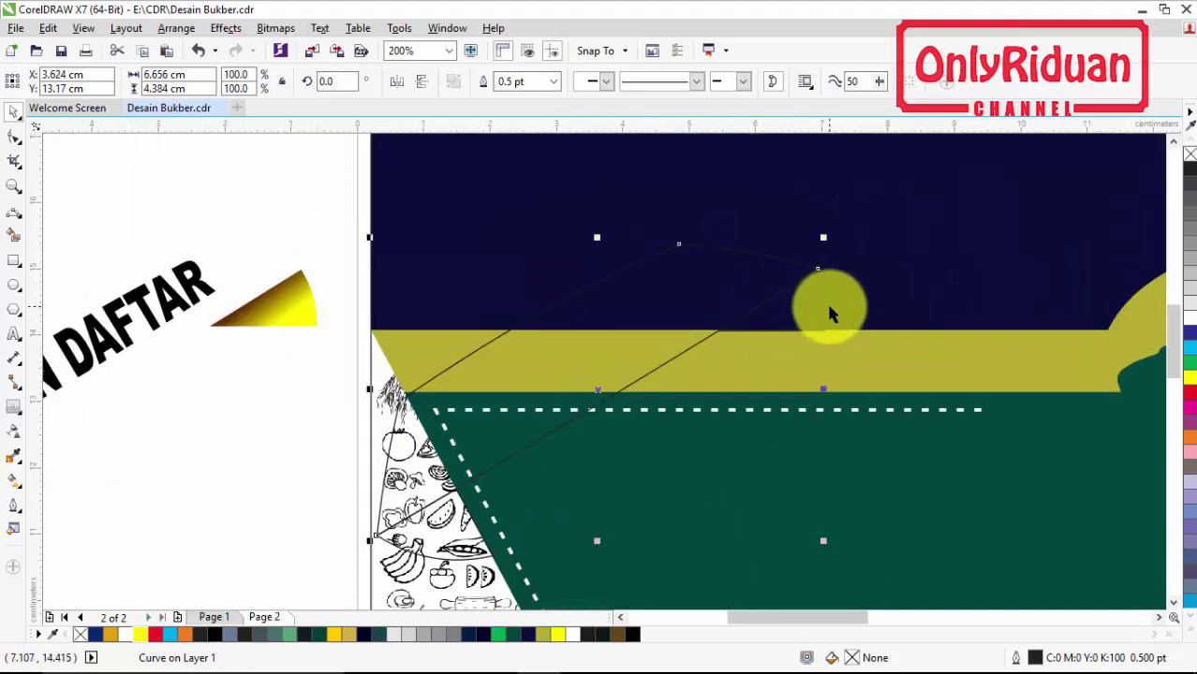
left_click(822, 315)
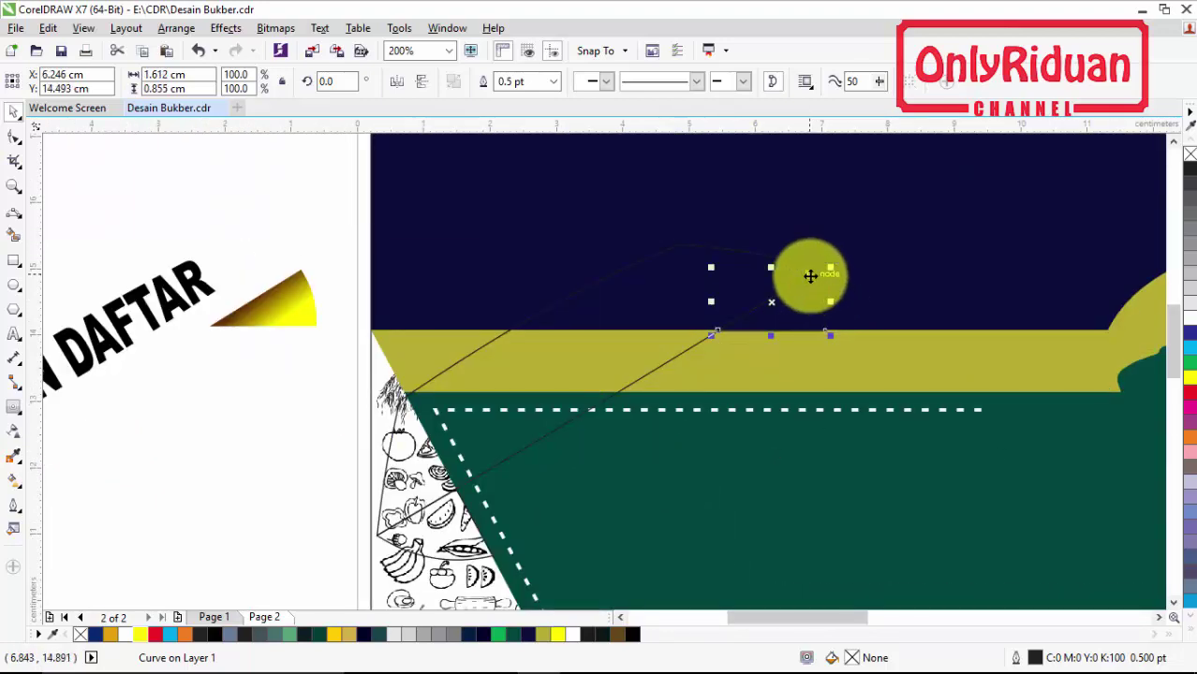
left_click_drag(809, 275, 817, 270)
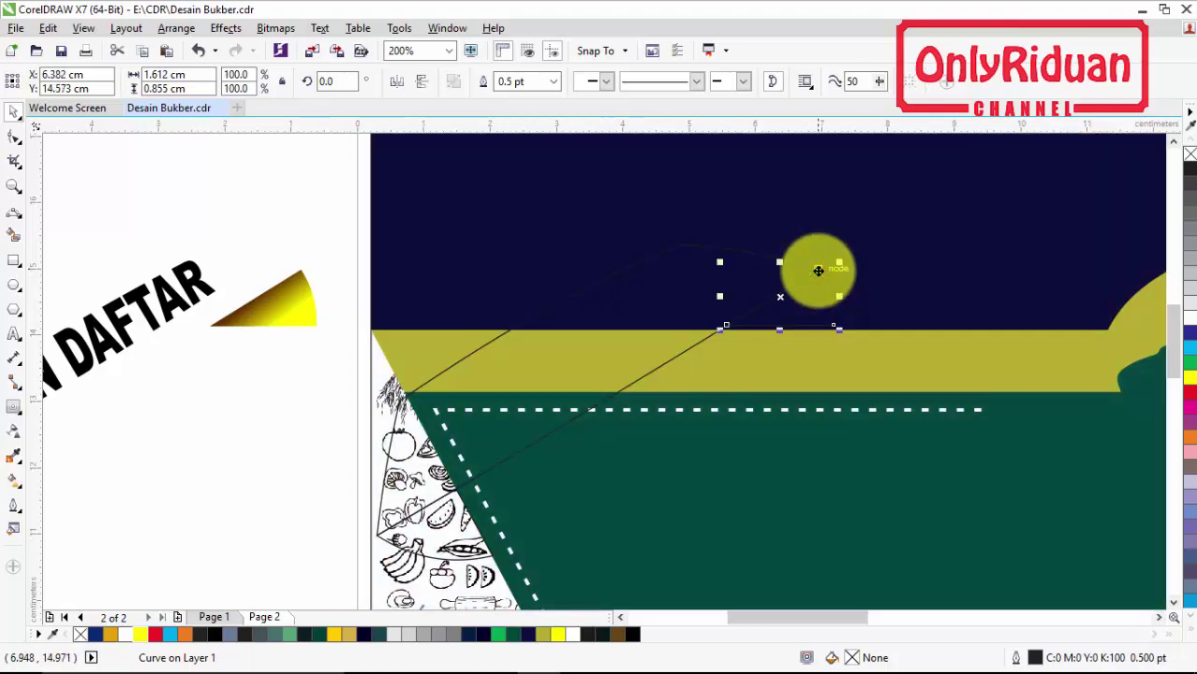
Move the "BURUAN DAFTAR" text and the remaining original gradient folds farther left, away from the banner
scroll(817, 271, "down", 2)
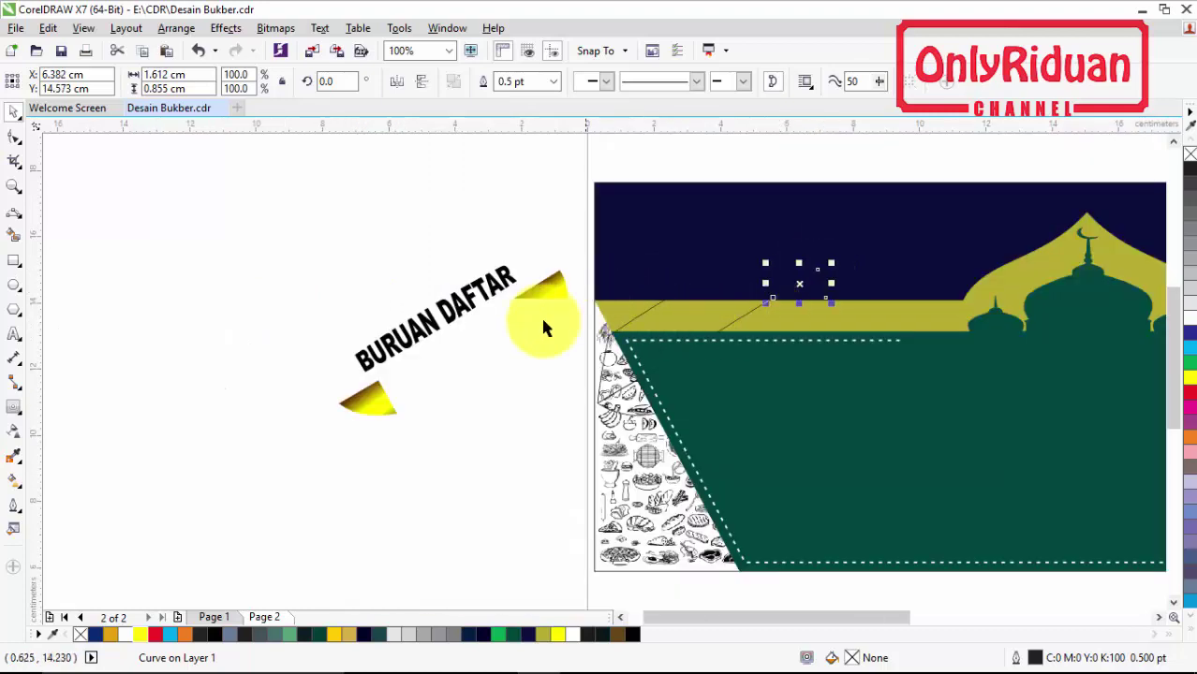
left_click_drag(268, 188, 572, 462)
left_click_drag(456, 340, 353, 340)
scroll(796, 302, "up", 2)
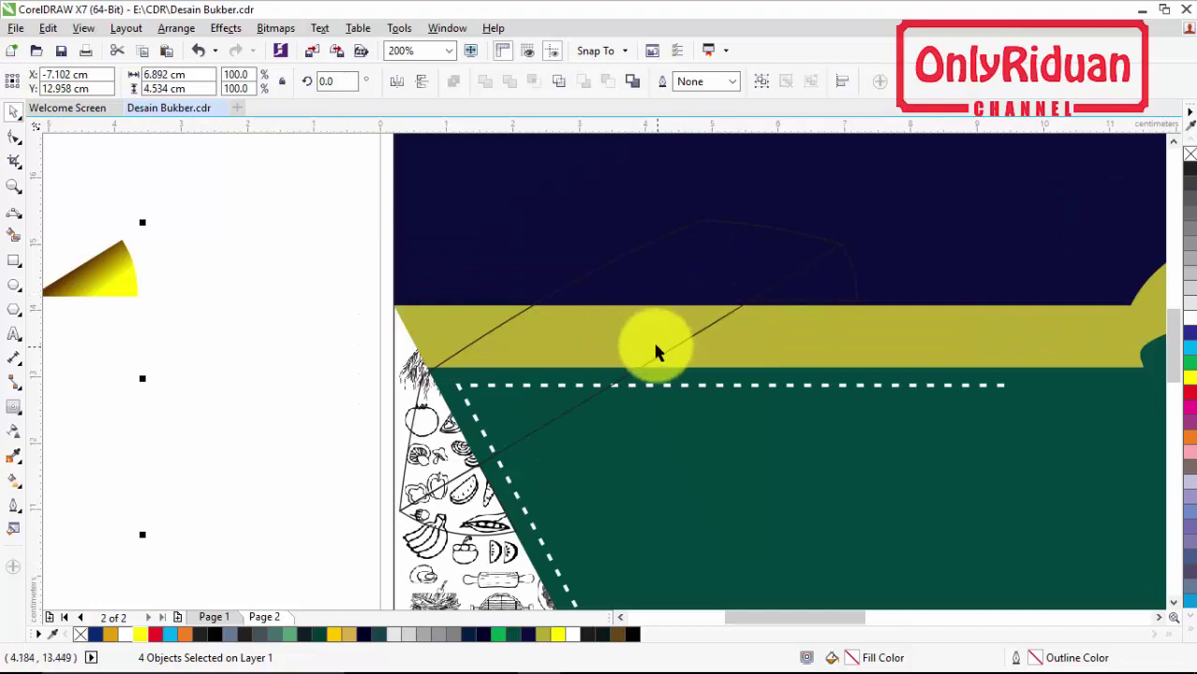
Fill the traced band, the lower-left fold and the upper-right fold with yellow
left_click(667, 276)
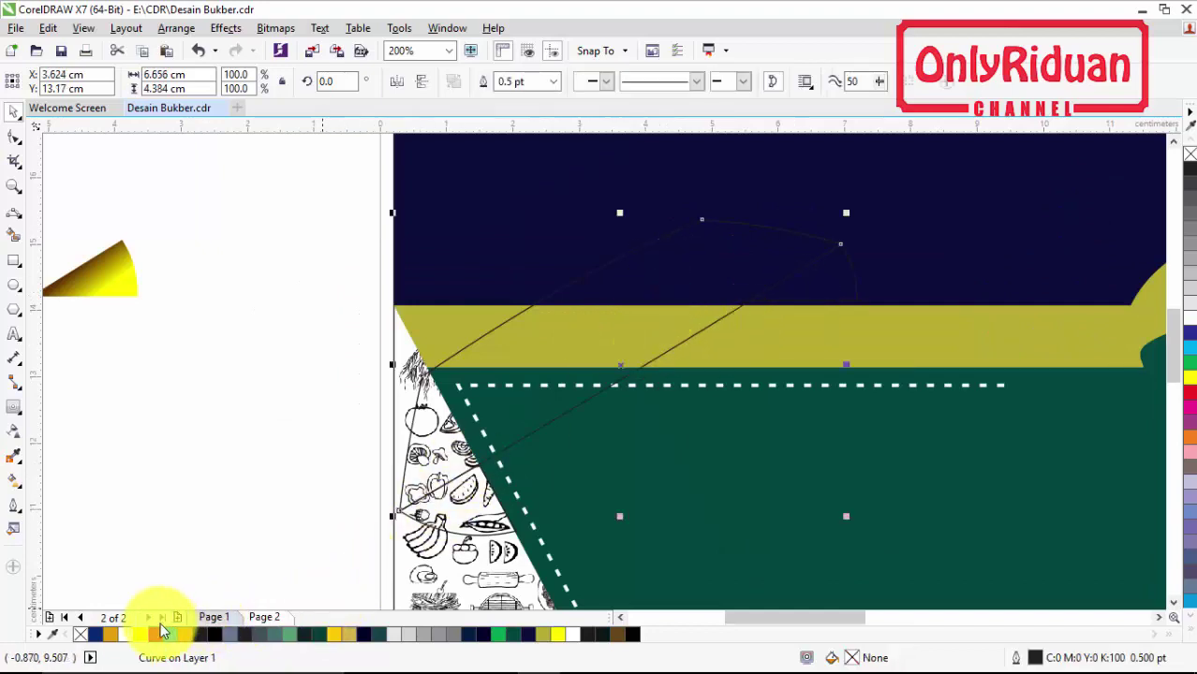
left_click(139, 634)
left_click(463, 542)
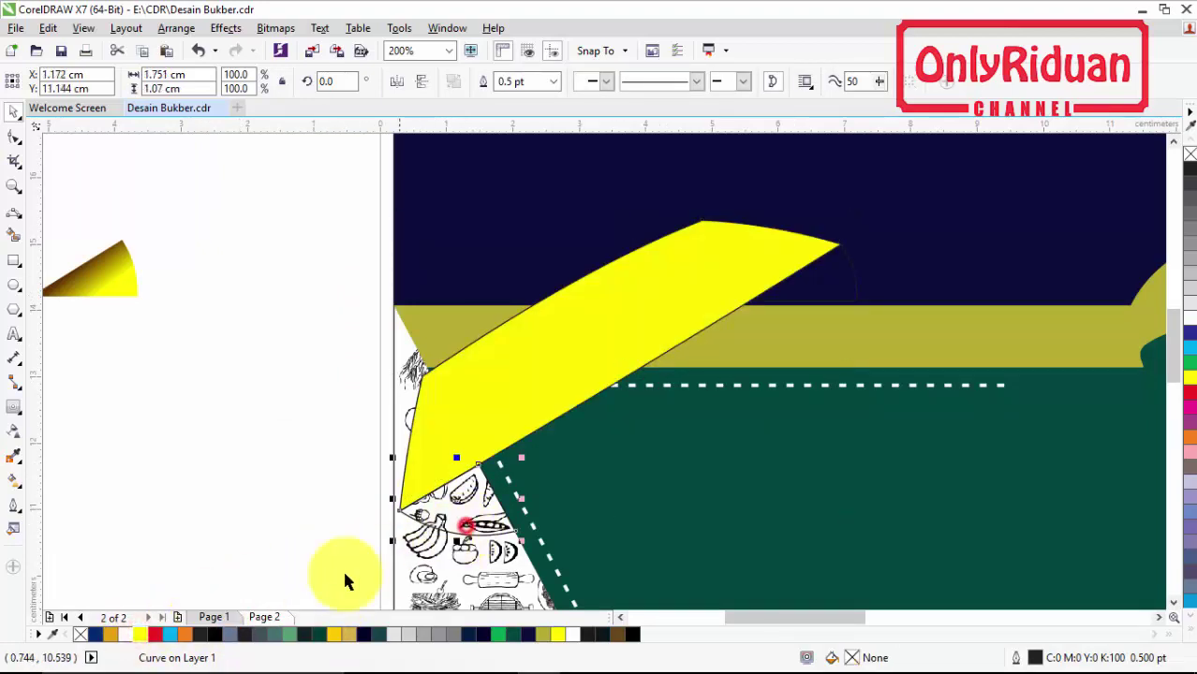
left_click(140, 634)
left_click(855, 296)
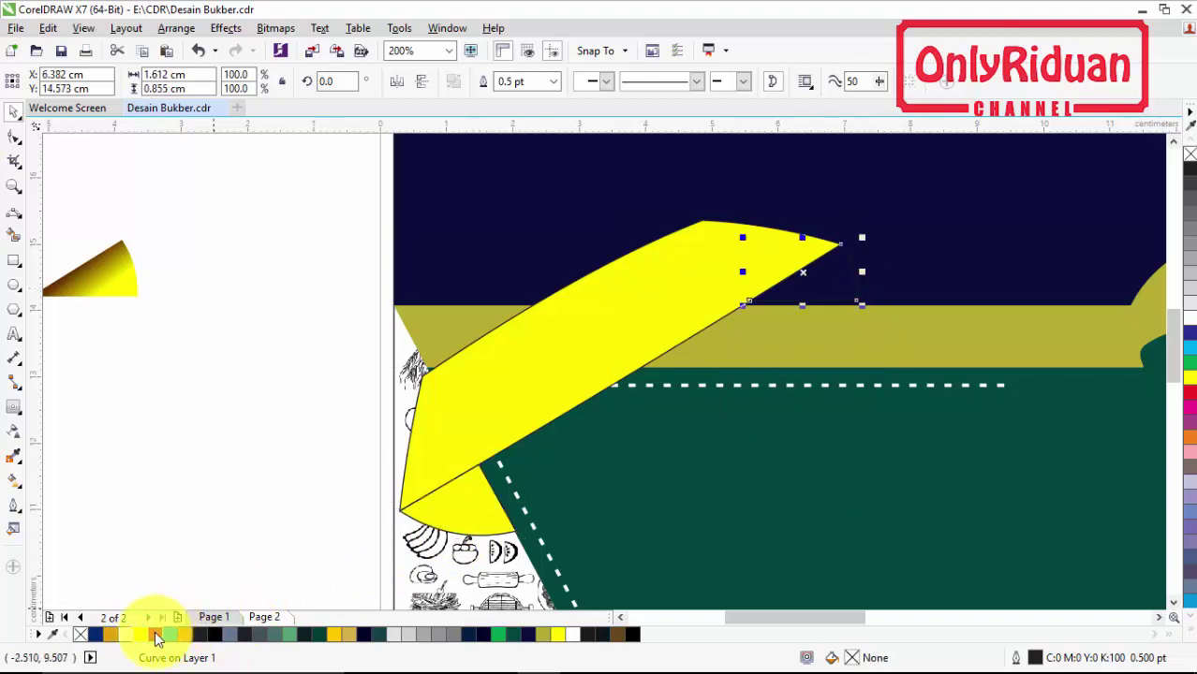
left_click(140, 634)
left_click(282, 483)
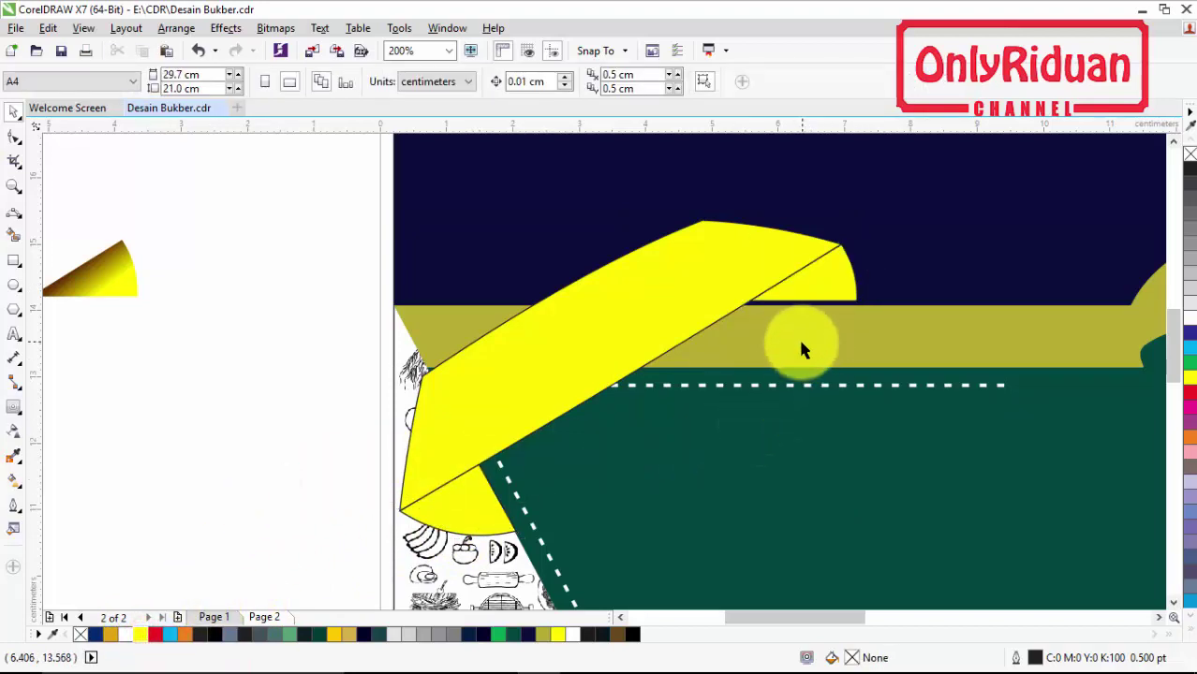
Scale the three yellow ribbon shapes together to about 6.72 by 4.63 cm, within the banner's left edge
left_click_drag(328, 165, 956, 566)
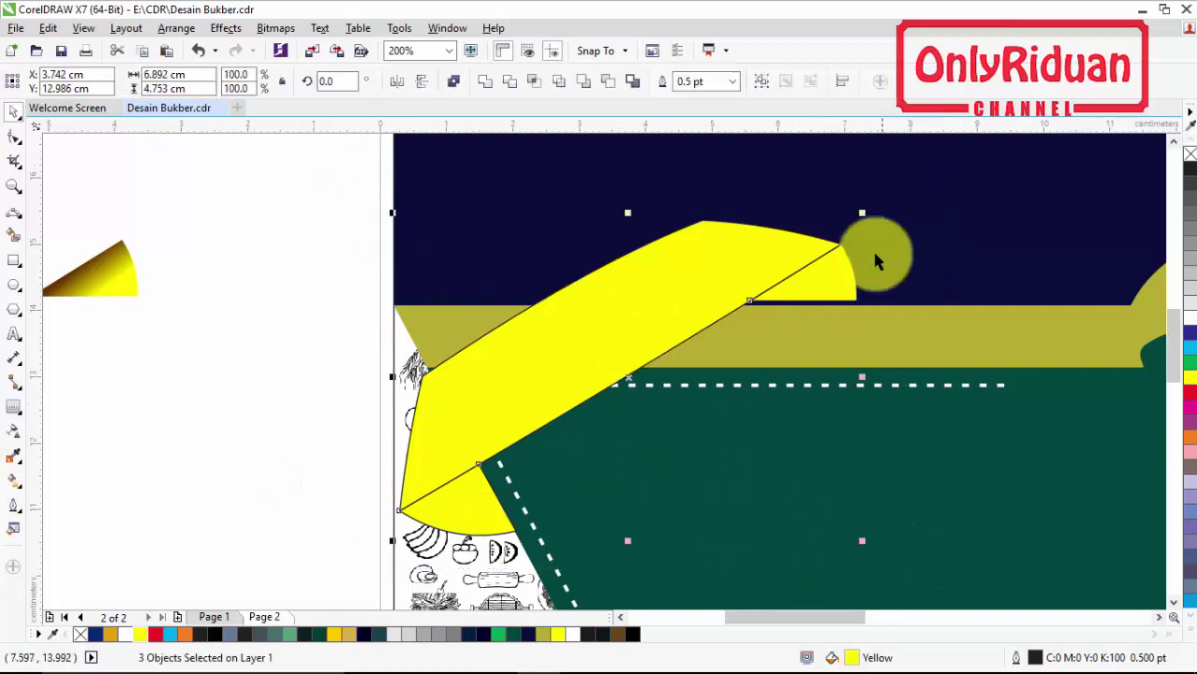
left_click_drag(861, 210, 860, 223)
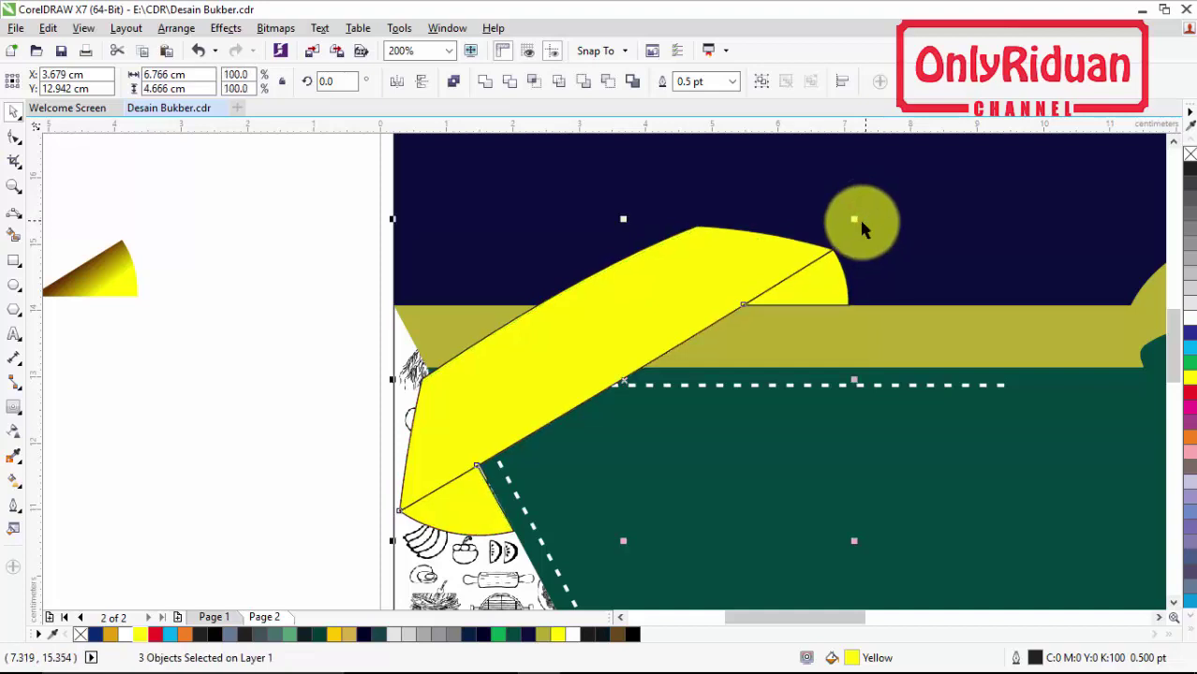
left_click(265, 368)
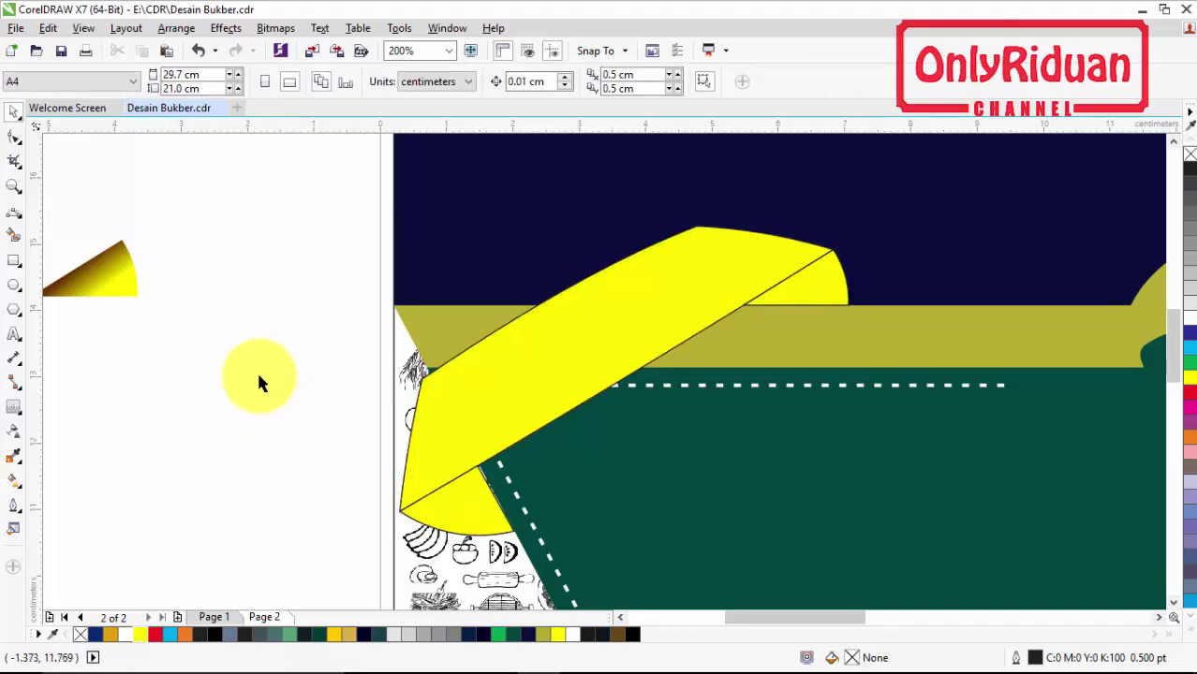
left_click_drag(252, 208, 921, 569)
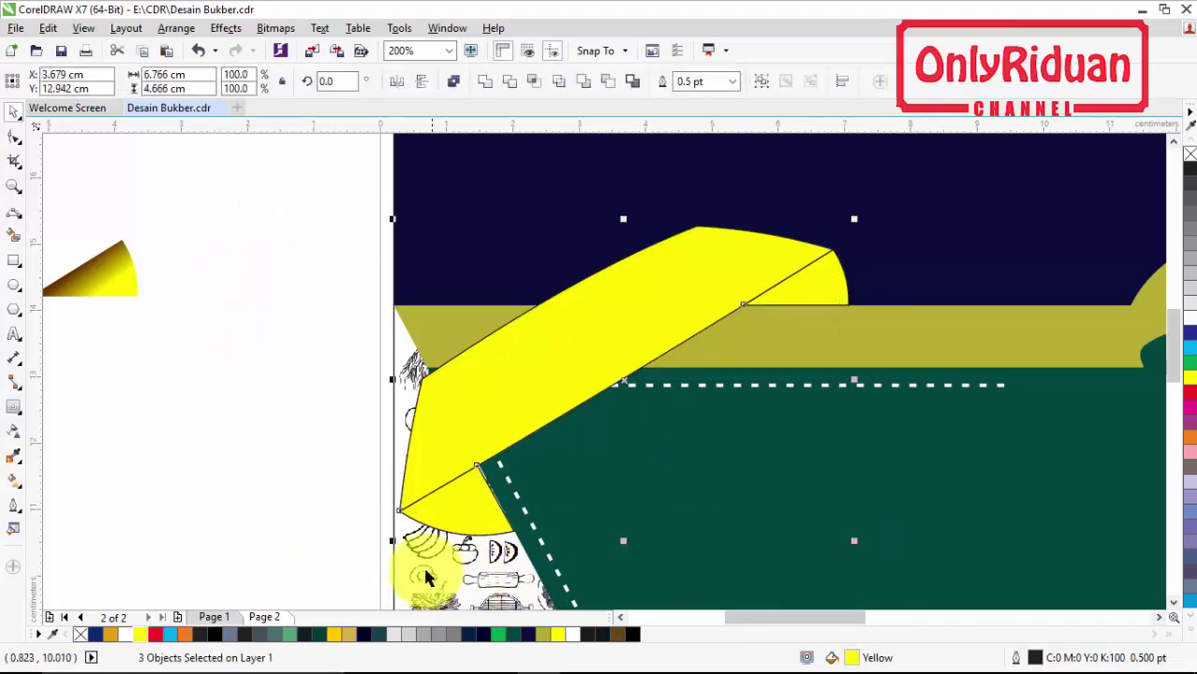
left_click_drag(393, 544, 397, 544)
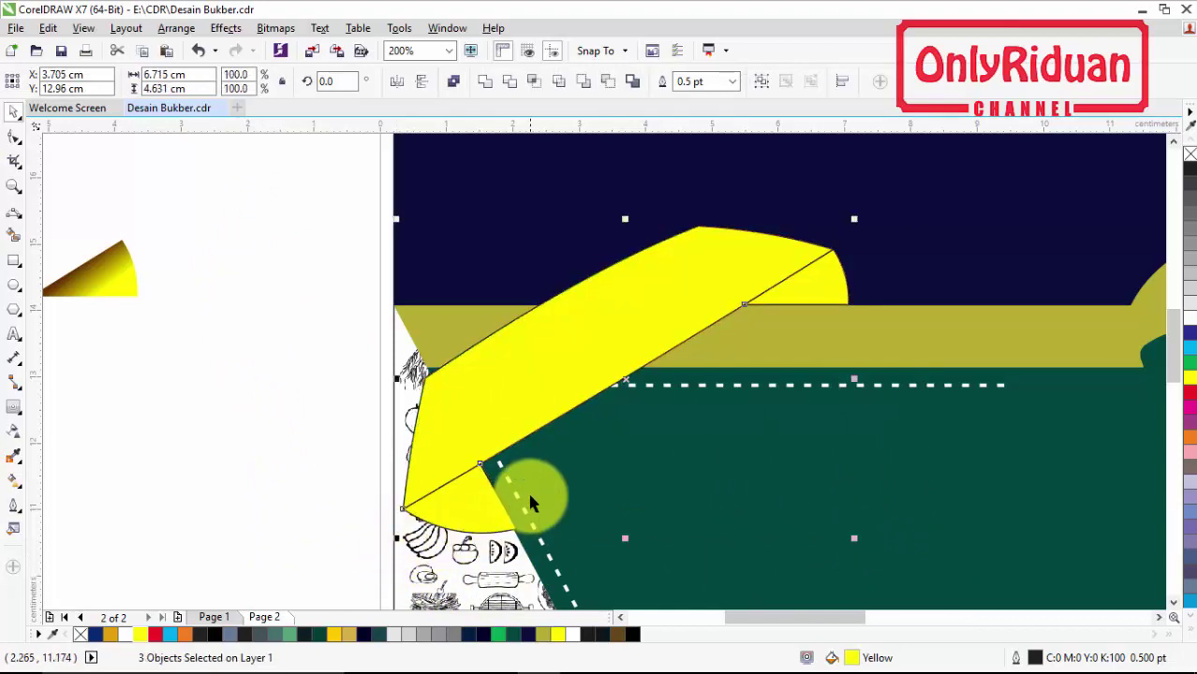
scroll(530, 503, "down", 2)
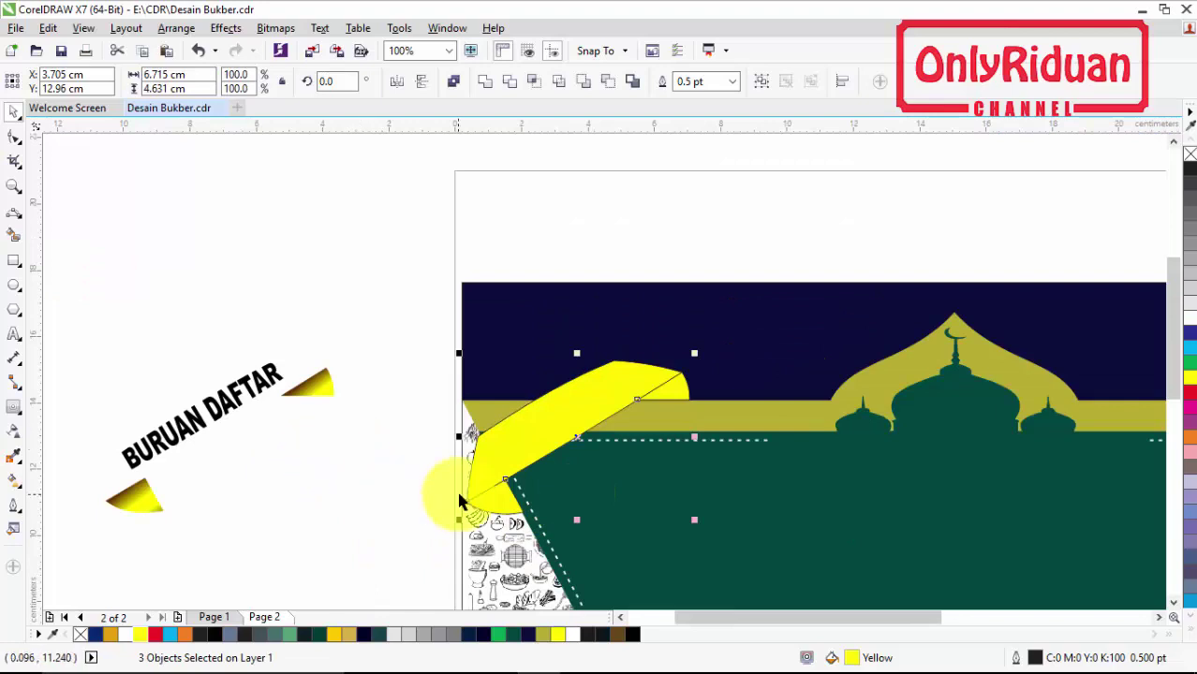
left_click(401, 380)
Apply a linear fountain fill to the ribbon's main band, running along its lower edge from lower-left to upper-right corner
left_click(567, 416)
left_click(393, 348)
left_click(14, 188)
left_click_drag(377, 313, 712, 543)
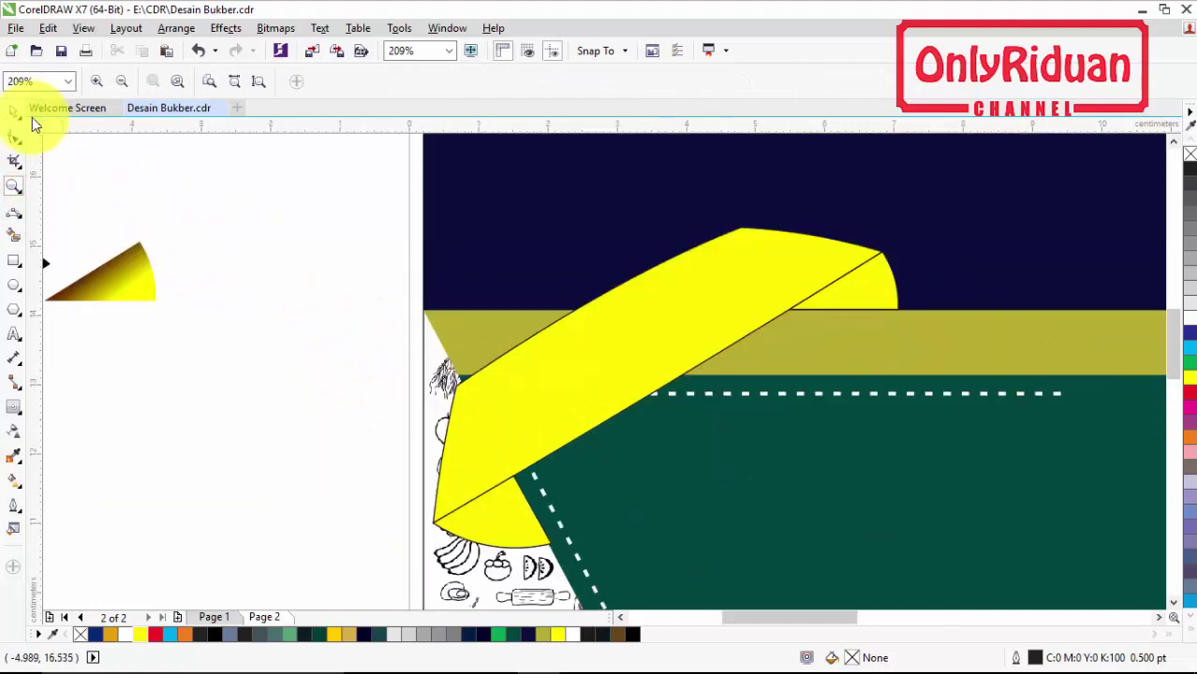
key("space")
left_click(238, 187)
left_click(636, 335)
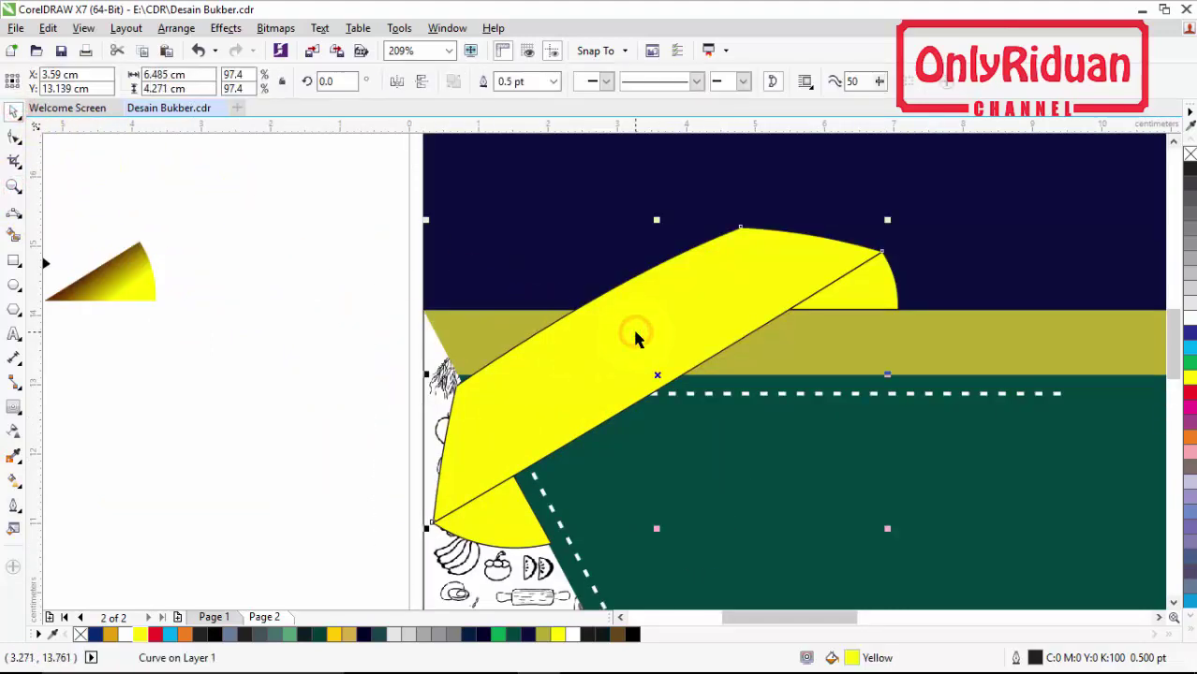
left_click(11, 486)
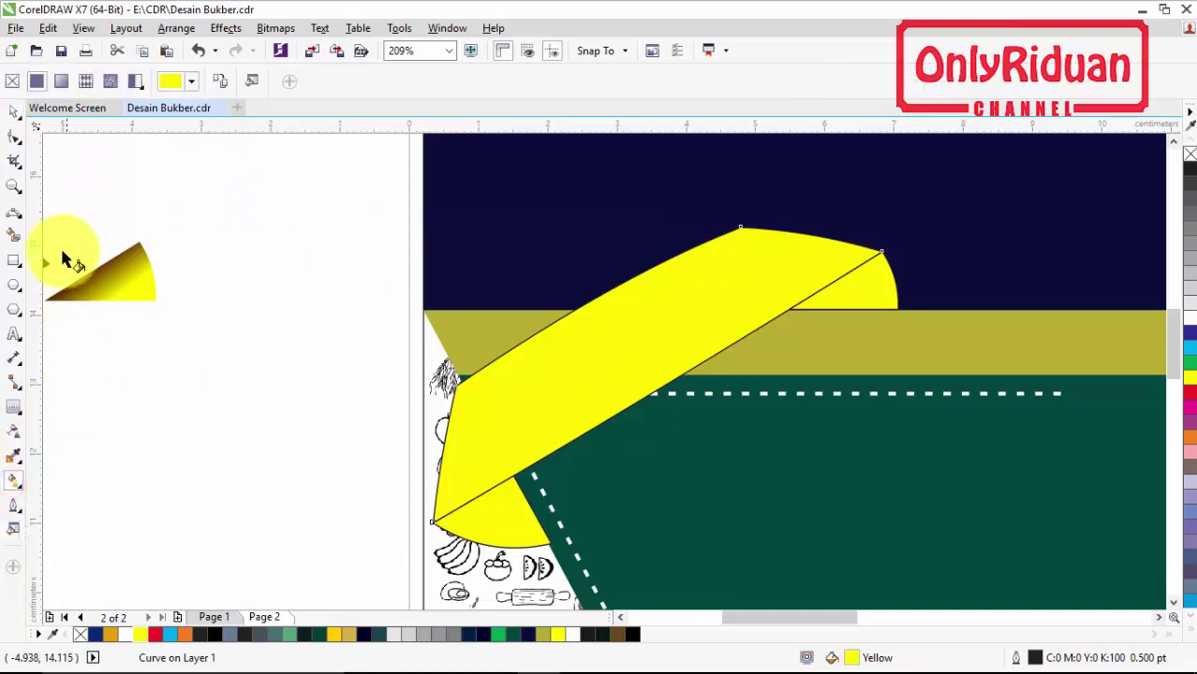
left_click(59, 80)
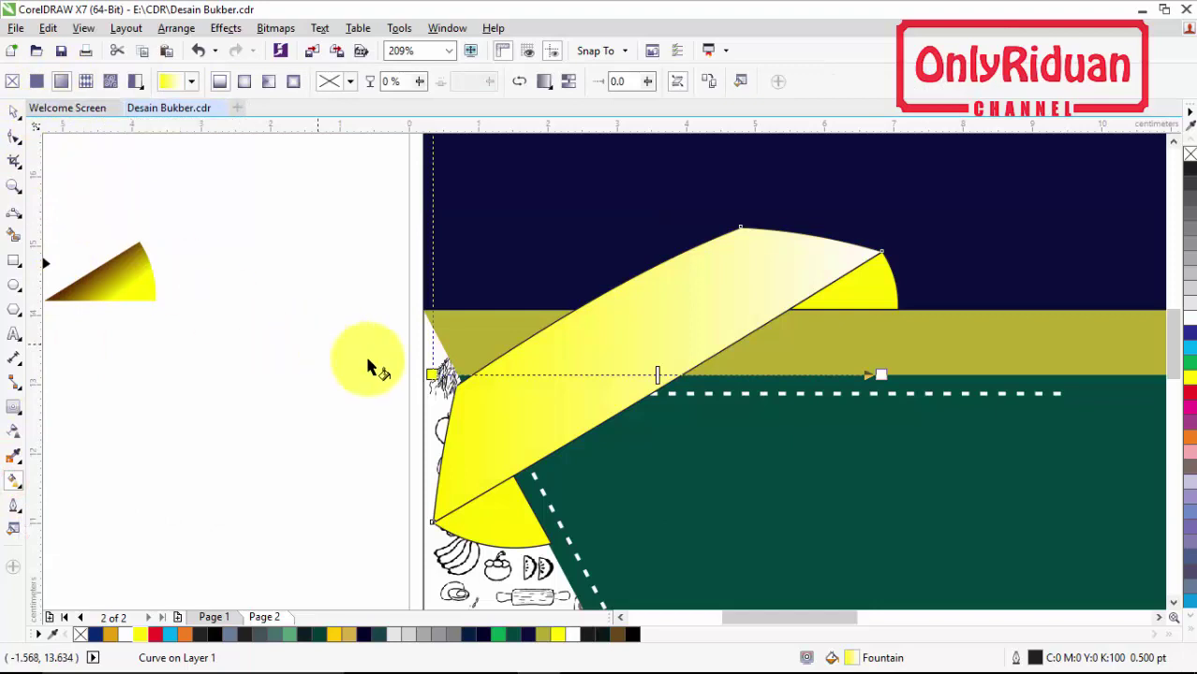
left_click_drag(431, 374, 431, 522)
left_click_drag(880, 375, 881, 250)
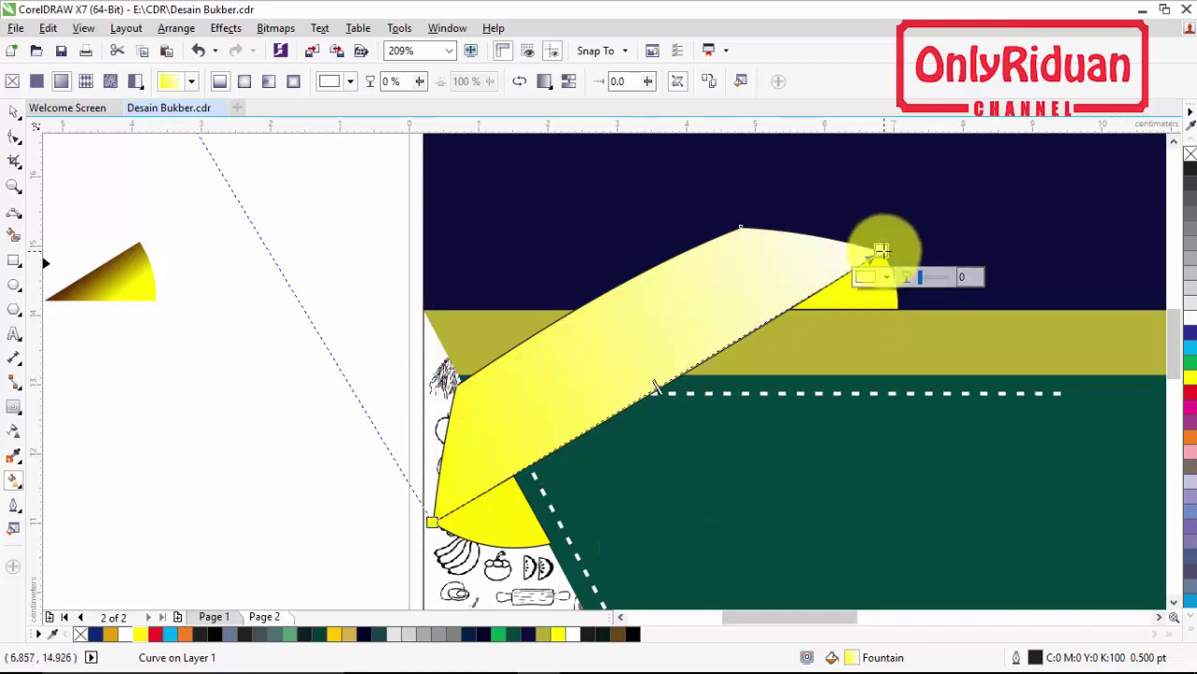
Set both ends of the band's gradient to dark brown and add a yellow colour node at about 69%
left_click(623, 636)
left_click(431, 522)
left_click(623, 636)
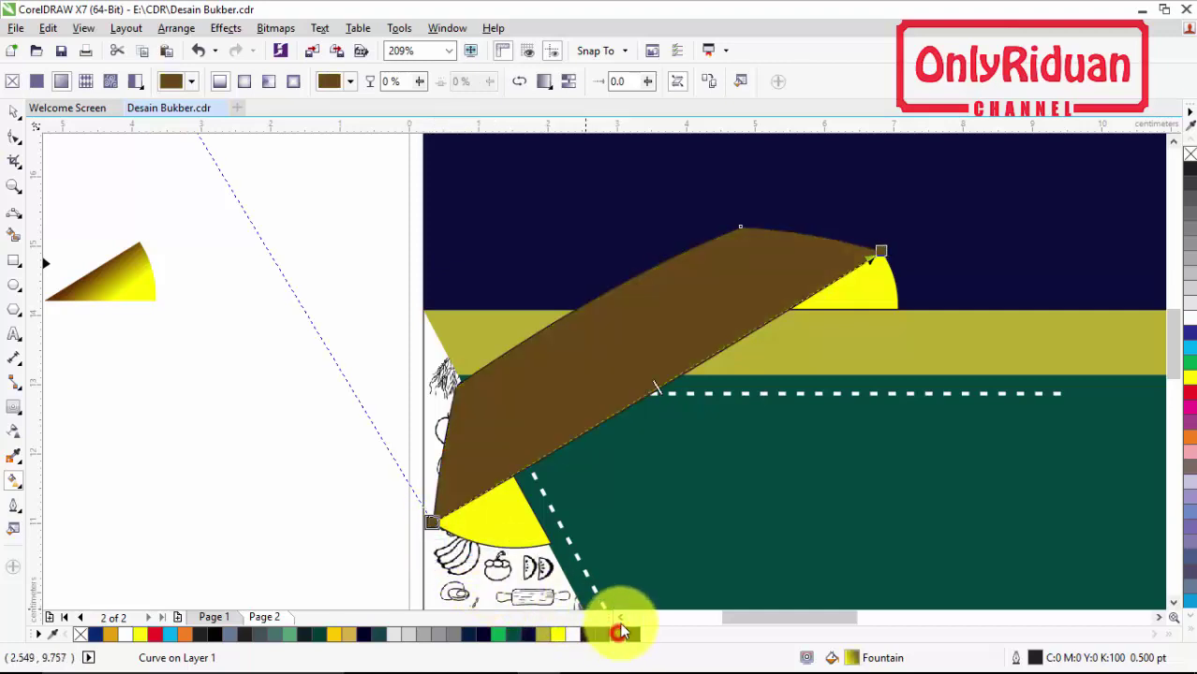
double_click(744, 337)
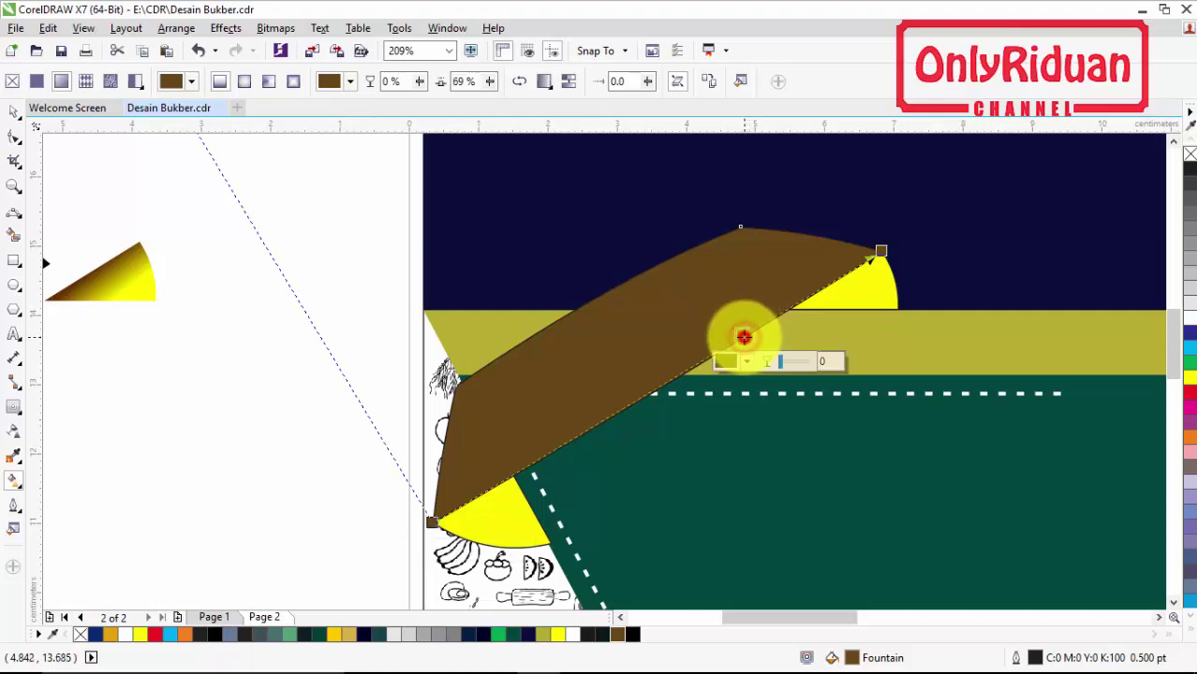
left_click(559, 634)
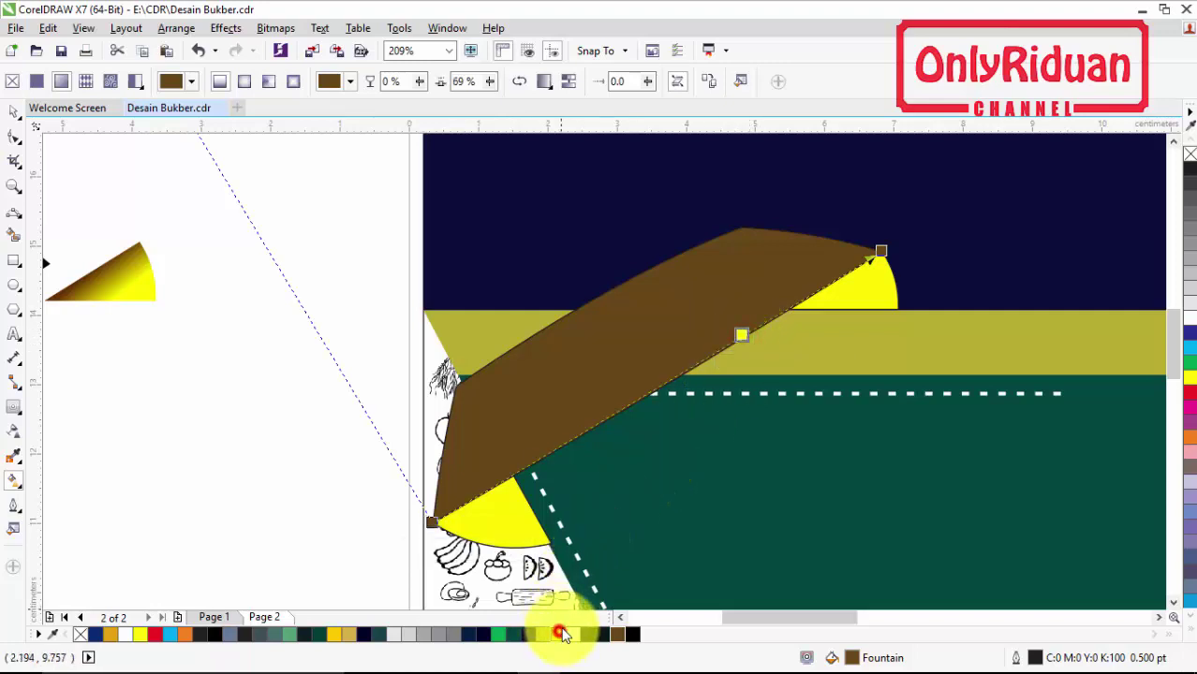
Add a second yellow colour node at about 24% along the gradient of the ribbon's main band
double_click(541, 457)
left_click(556, 635)
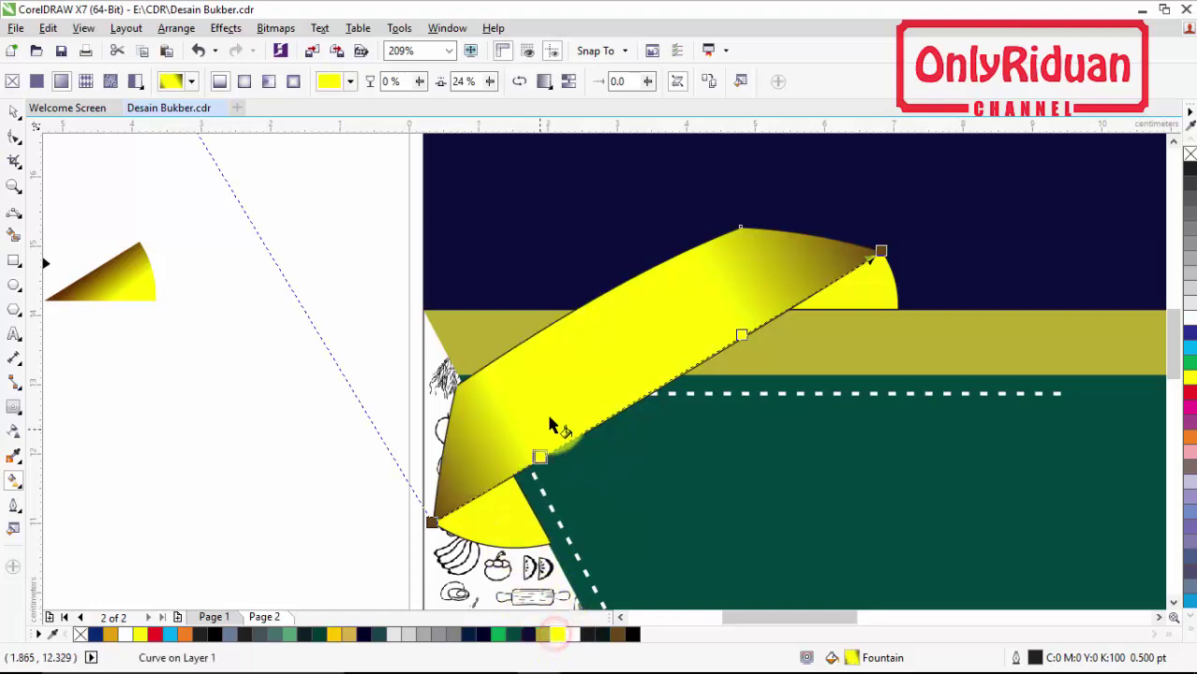
scroll(581, 406, "down", 3)
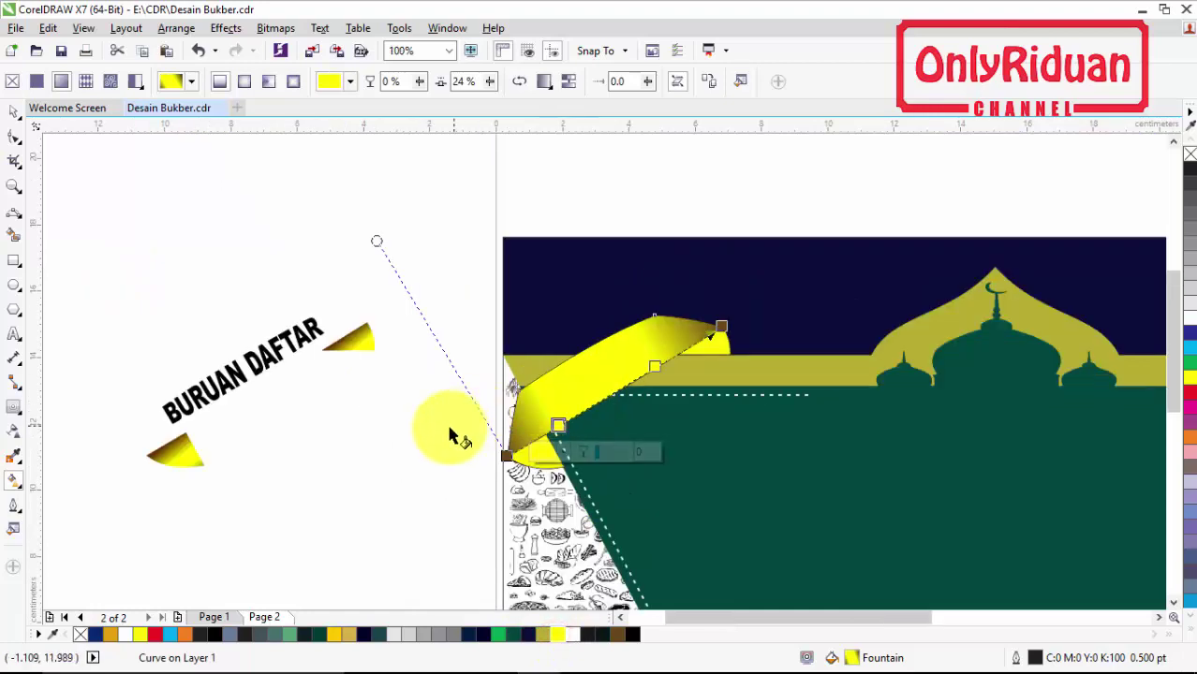
left_click(14, 115)
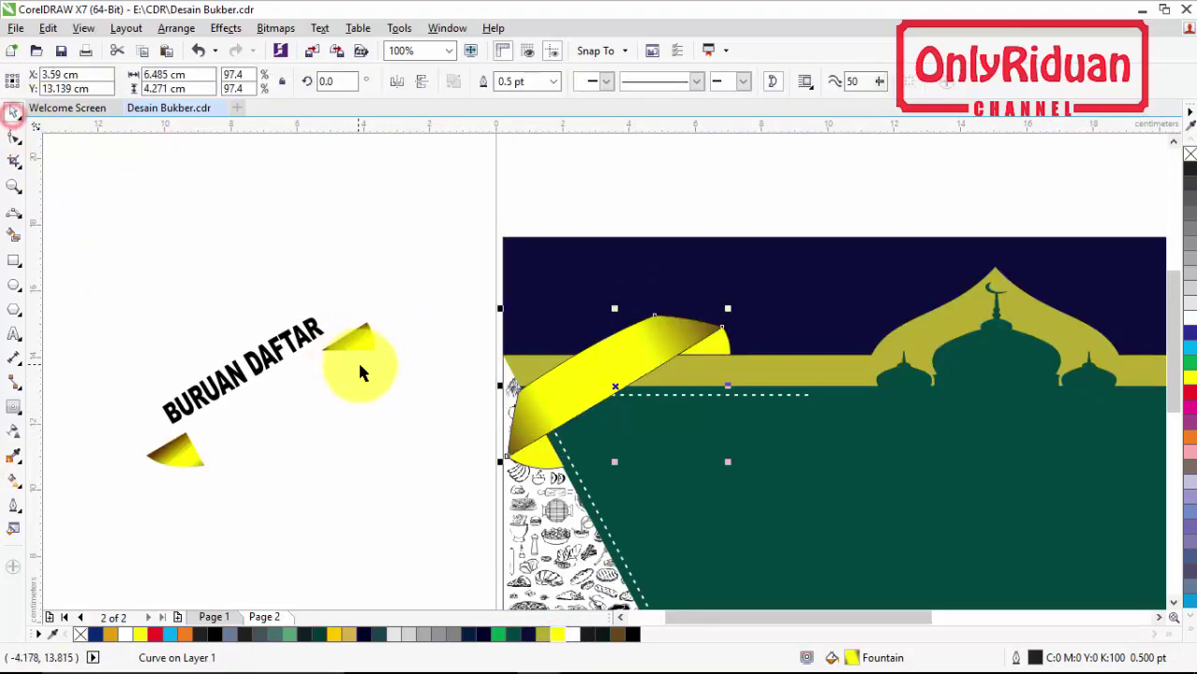
left_click(360, 365)
Apply a linear fountain fill to the ribbon's lower-left fold, running from the band's edge outward beyond the fold's curved edge
left_click(546, 468)
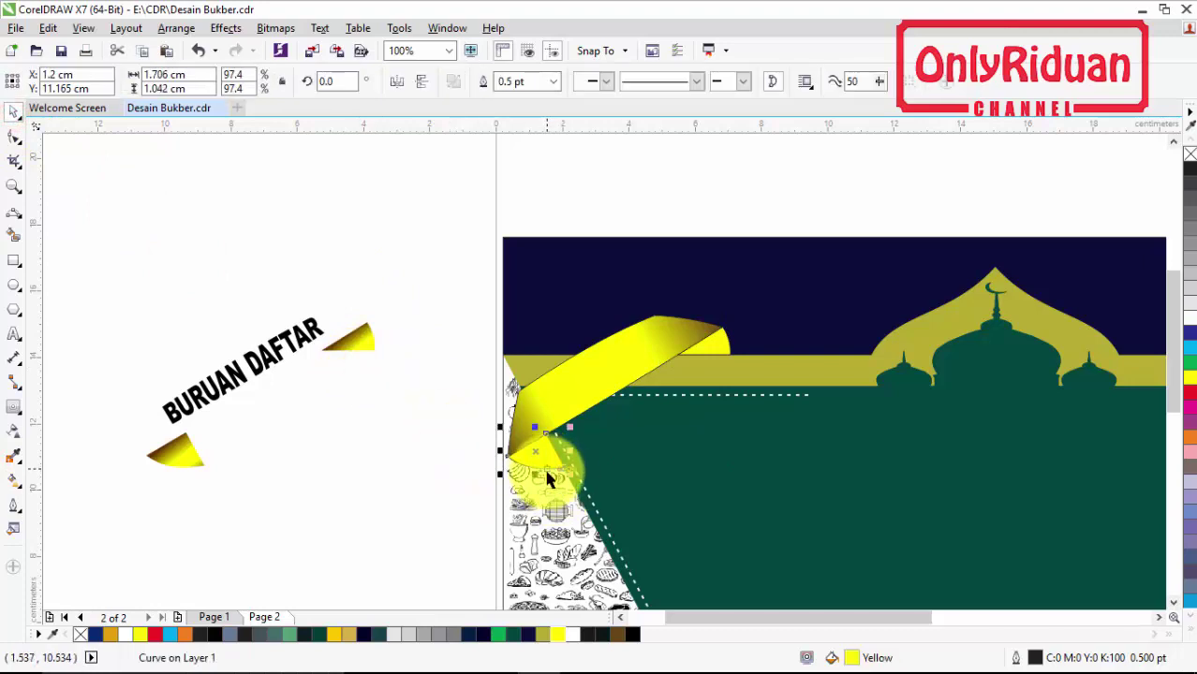
left_click(14, 482)
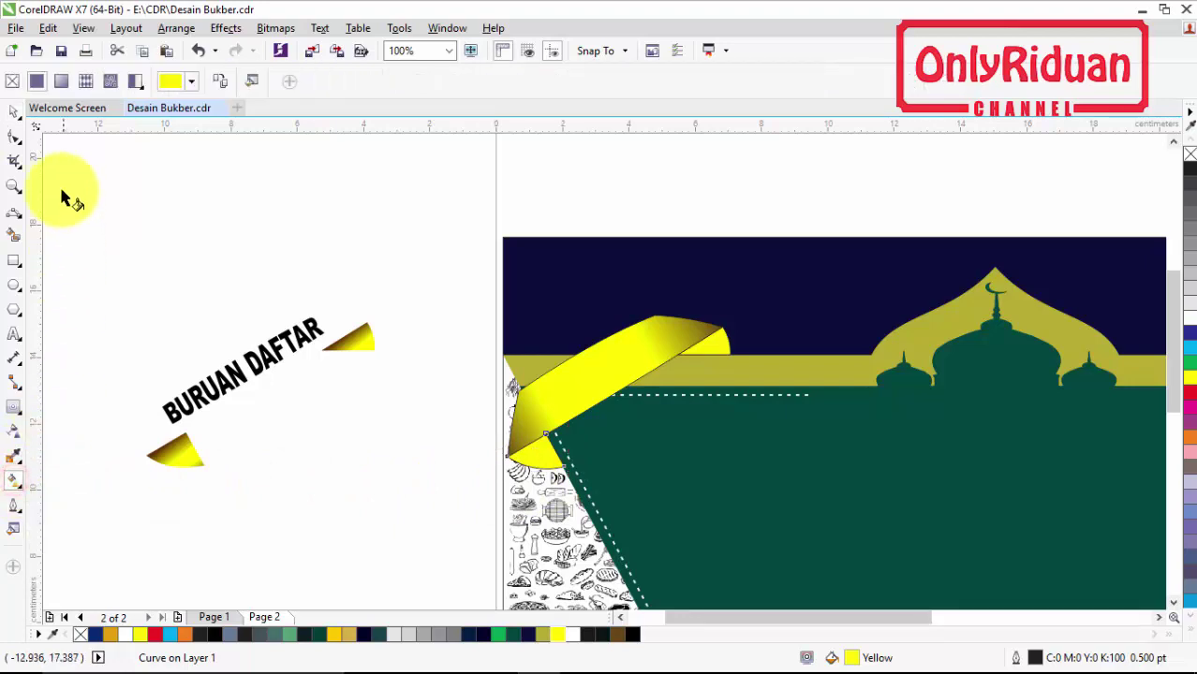
left_click(62, 82)
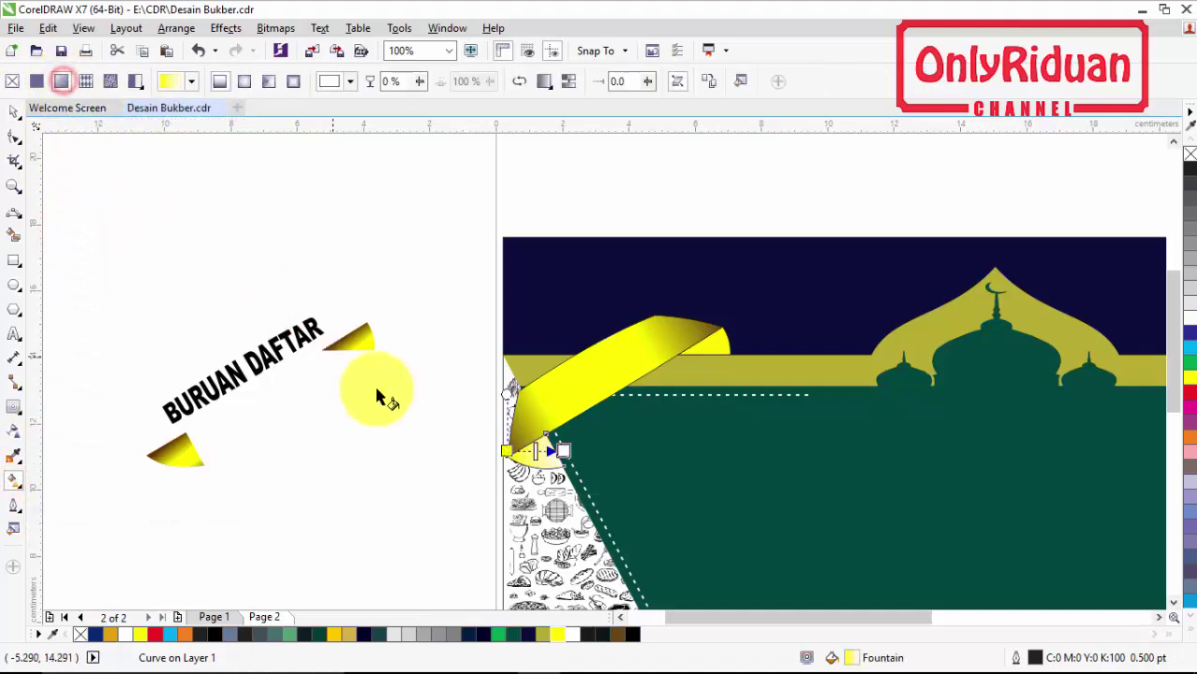
left_click_drag(507, 453, 560, 475)
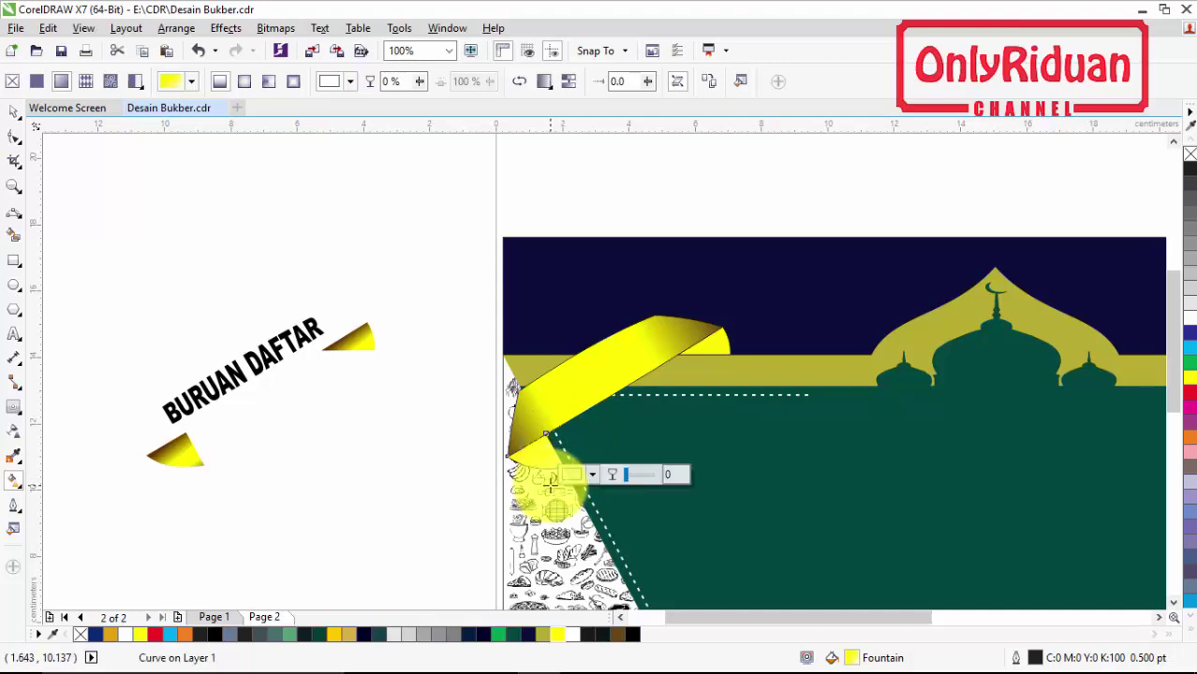
scroll(550, 485, "up", 1)
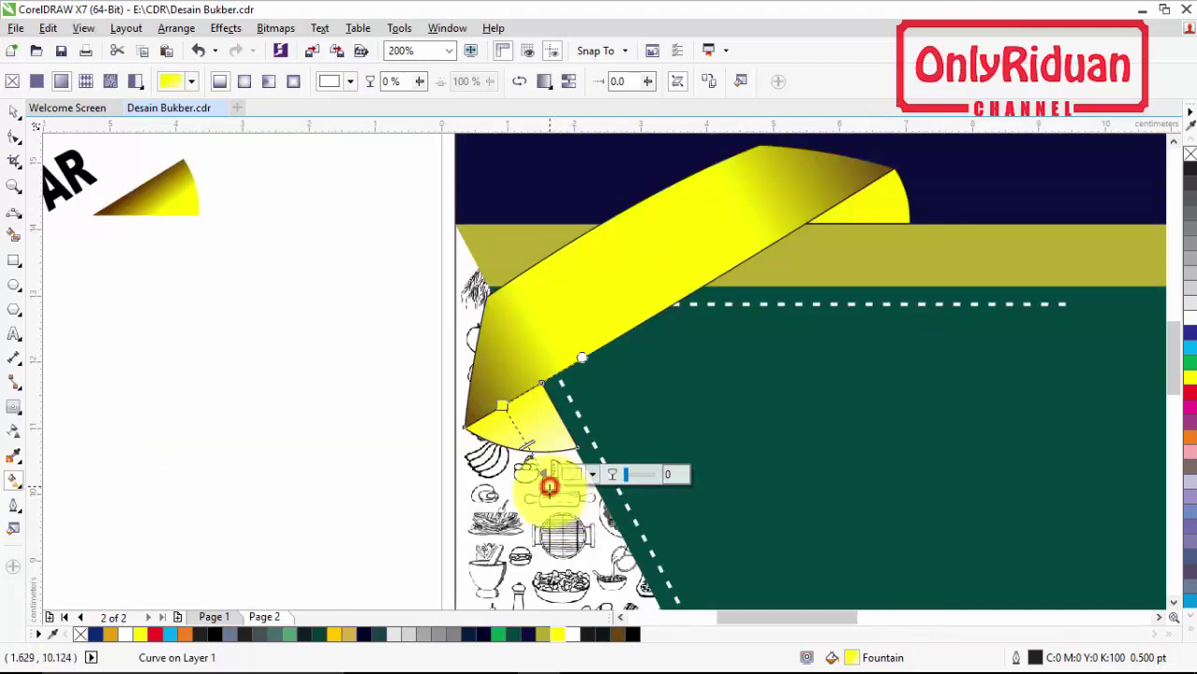
Colour the lower-left fold's gradient dark brown at the band's edge and yellow at the outer end, and shorten its span slightly
left_click_drag(555, 634, 504, 407)
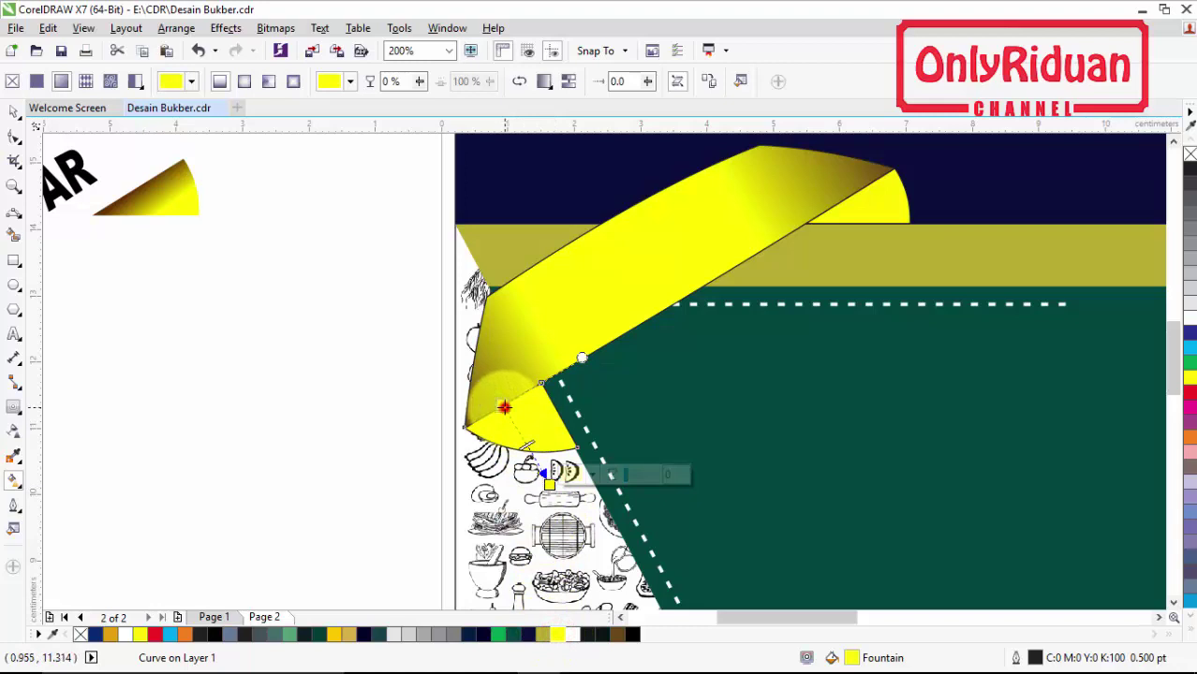
left_click(608, 627)
left_click(618, 637)
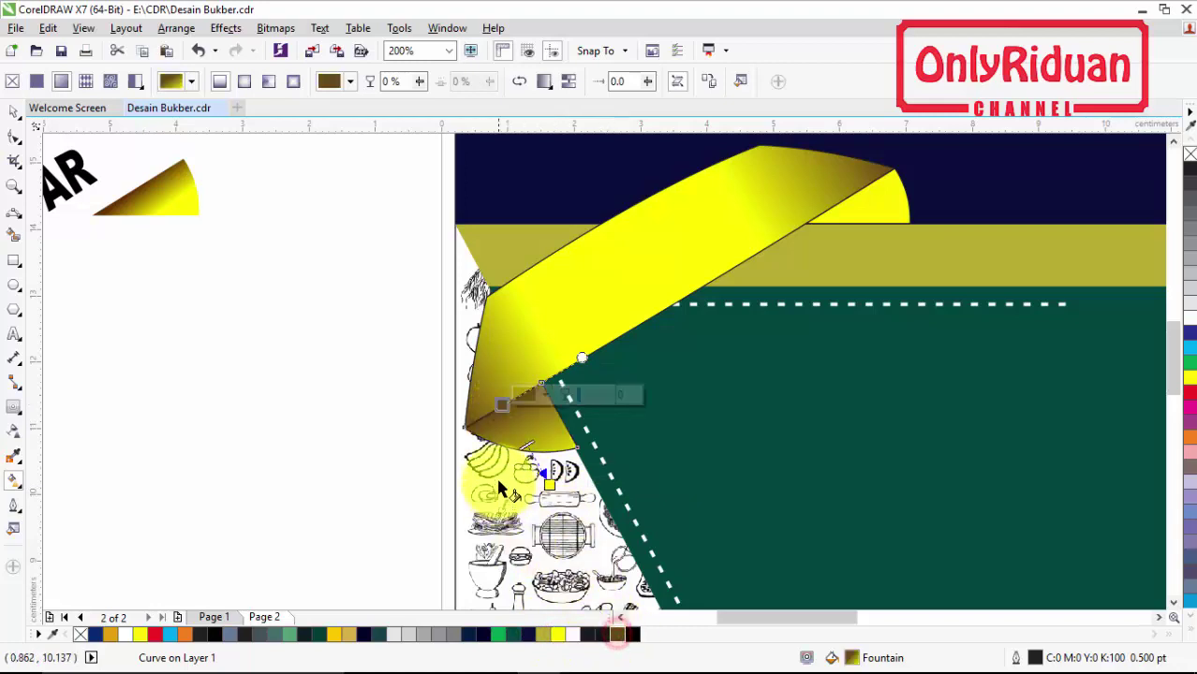
left_click(546, 473)
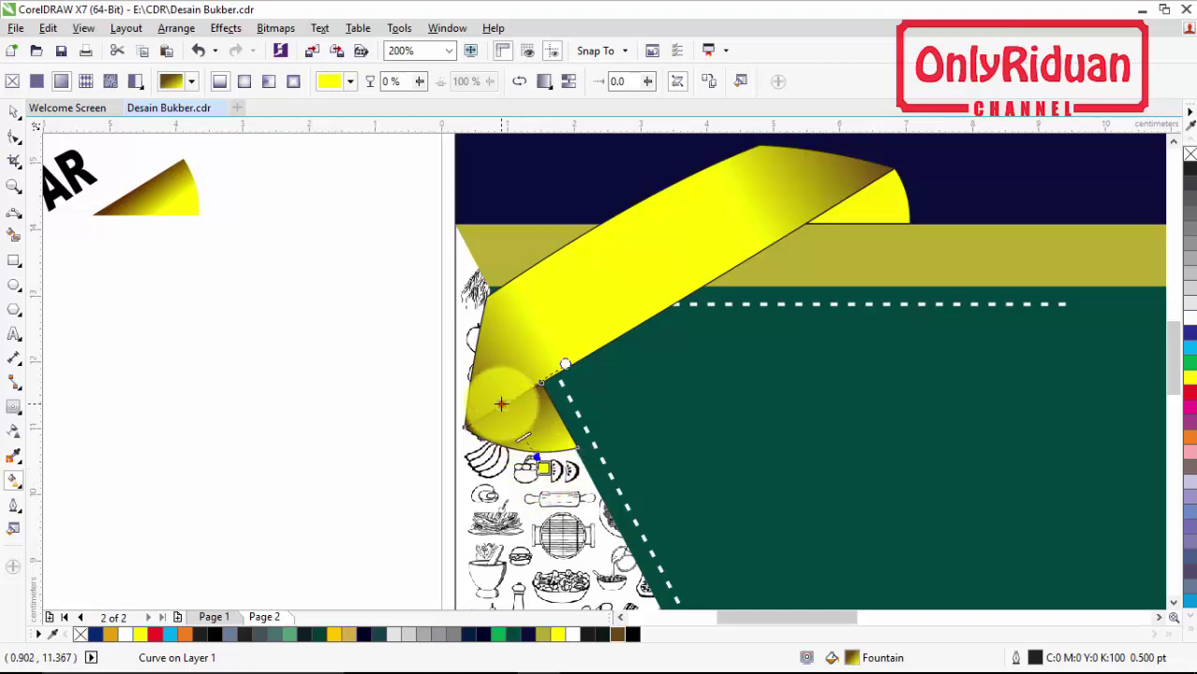
left_click(500, 398)
left_click_drag(499, 394, 503, 404)
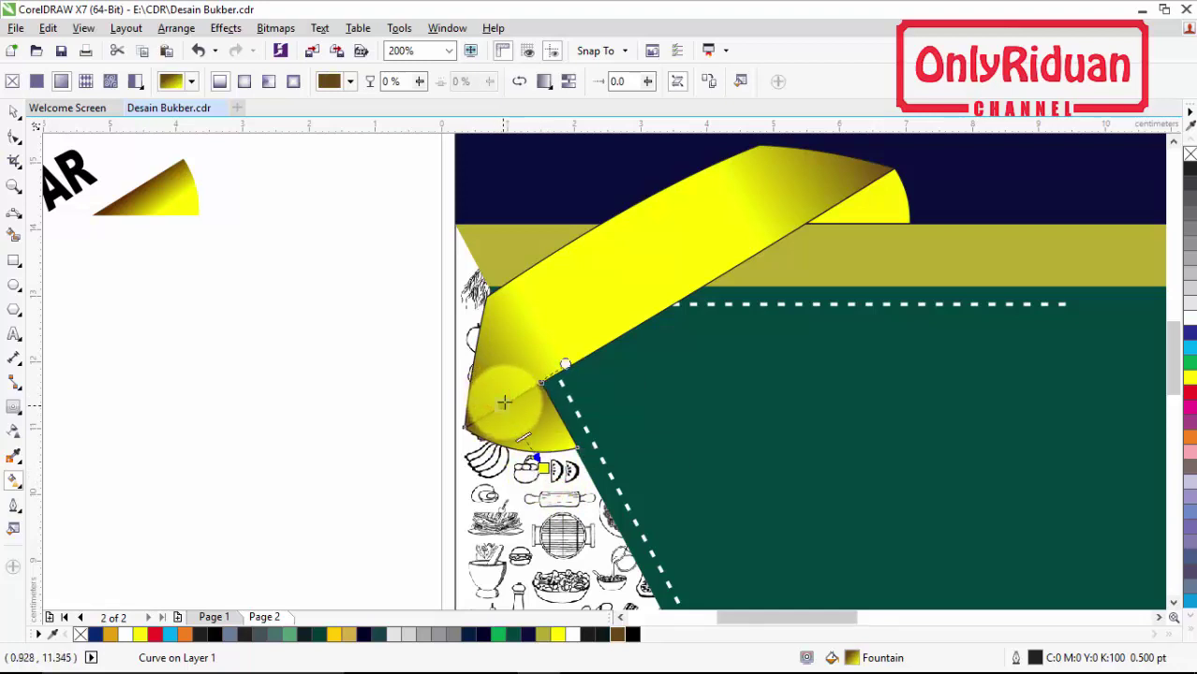
left_click(14, 110)
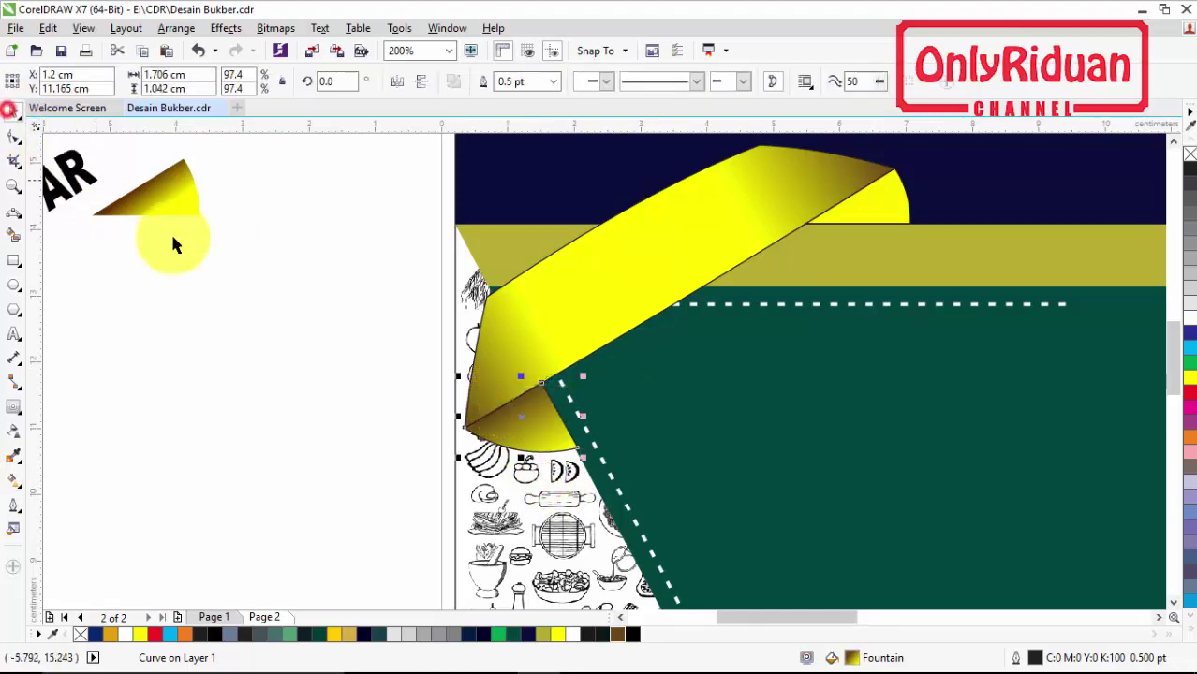
left_click(184, 241)
Copy the outline pen, outline colour and fill from the lower-left fold to the upper-right fold
left_click(883, 218)
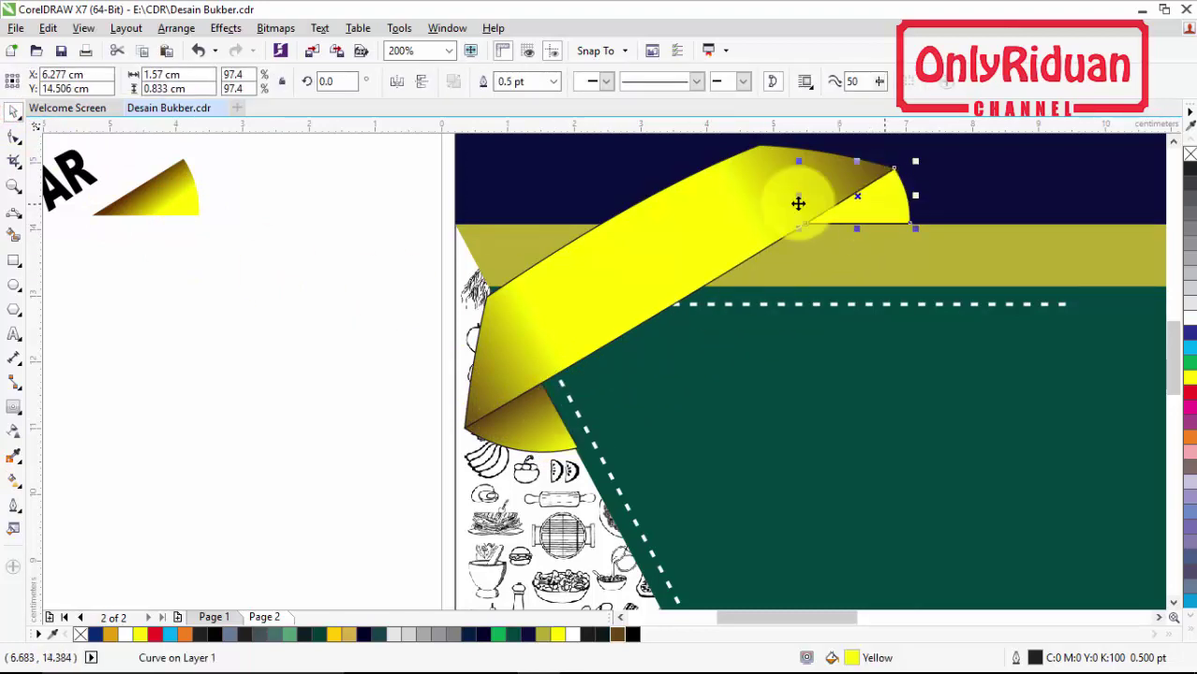
left_click(48, 29)
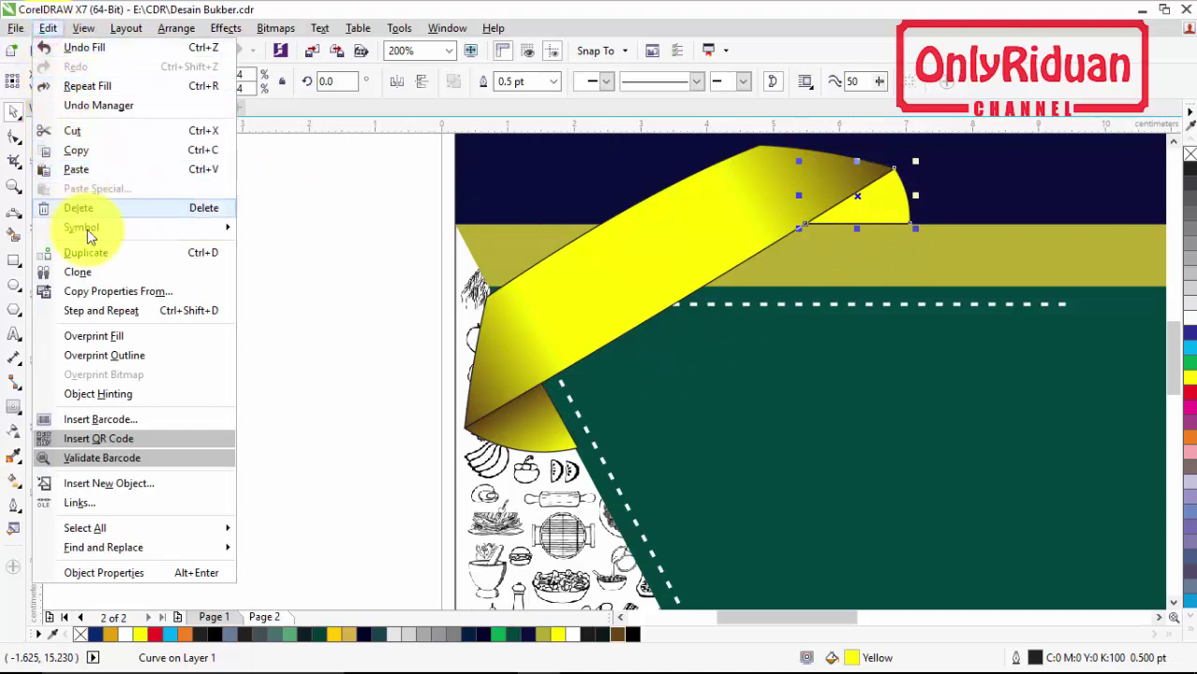
left_click(109, 296)
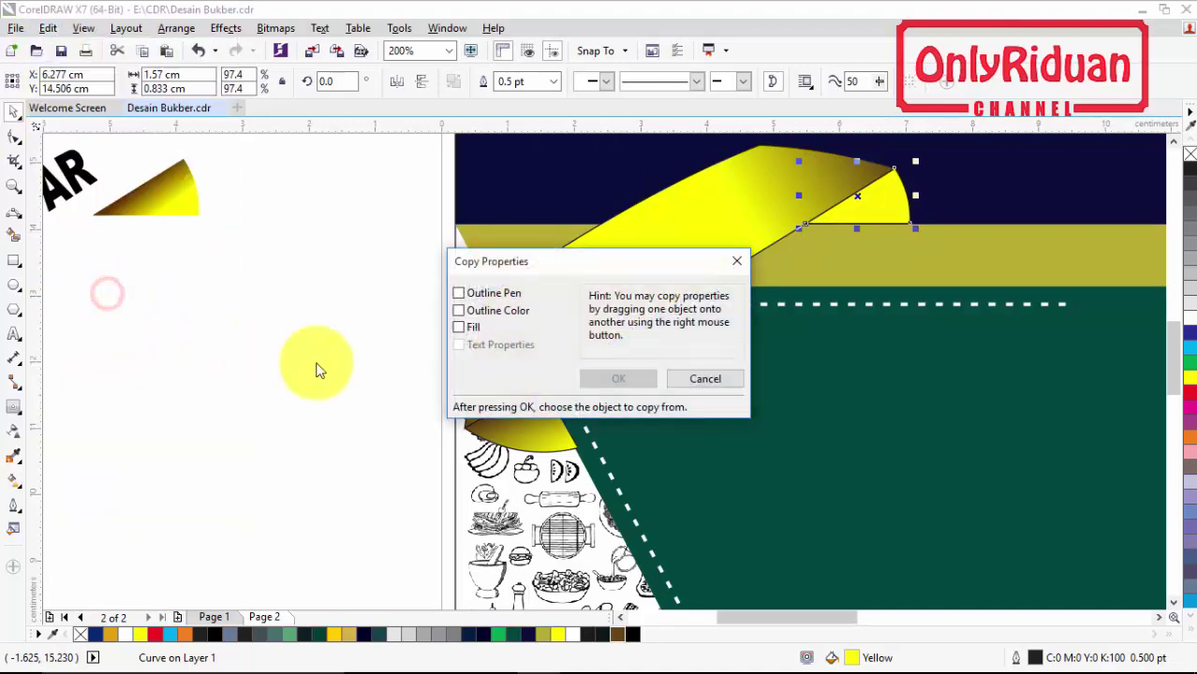
left_click(459, 326)
left_click(459, 311)
left_click(458, 293)
left_click(613, 379)
left_click(530, 418)
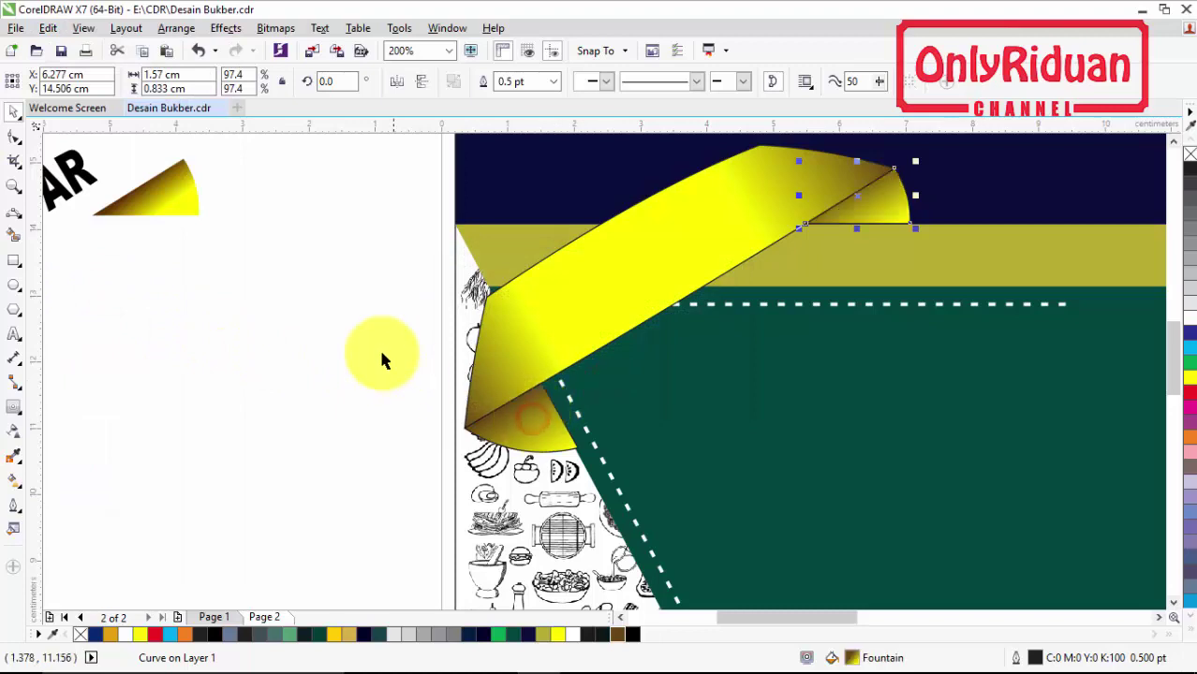
left_click(382, 355)
Remove the outline from all three ribbon shapes
scroll(339, 230, "down", 1)
left_click_drag(332, 156, 670, 382)
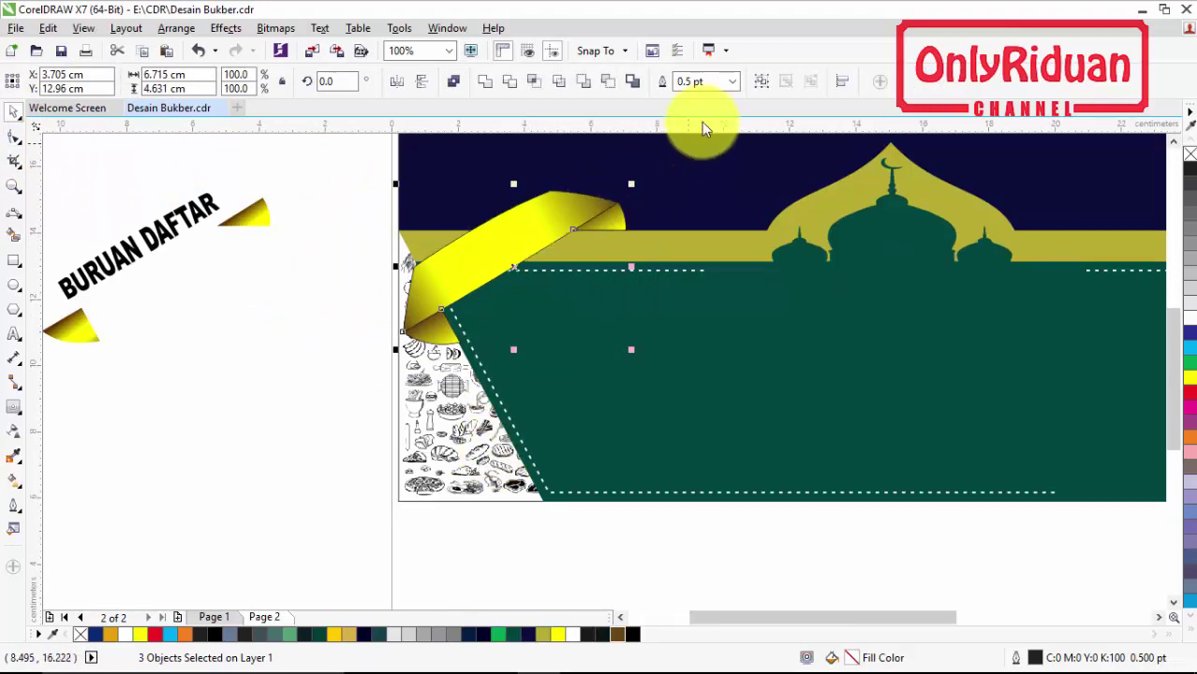
left_click(735, 82)
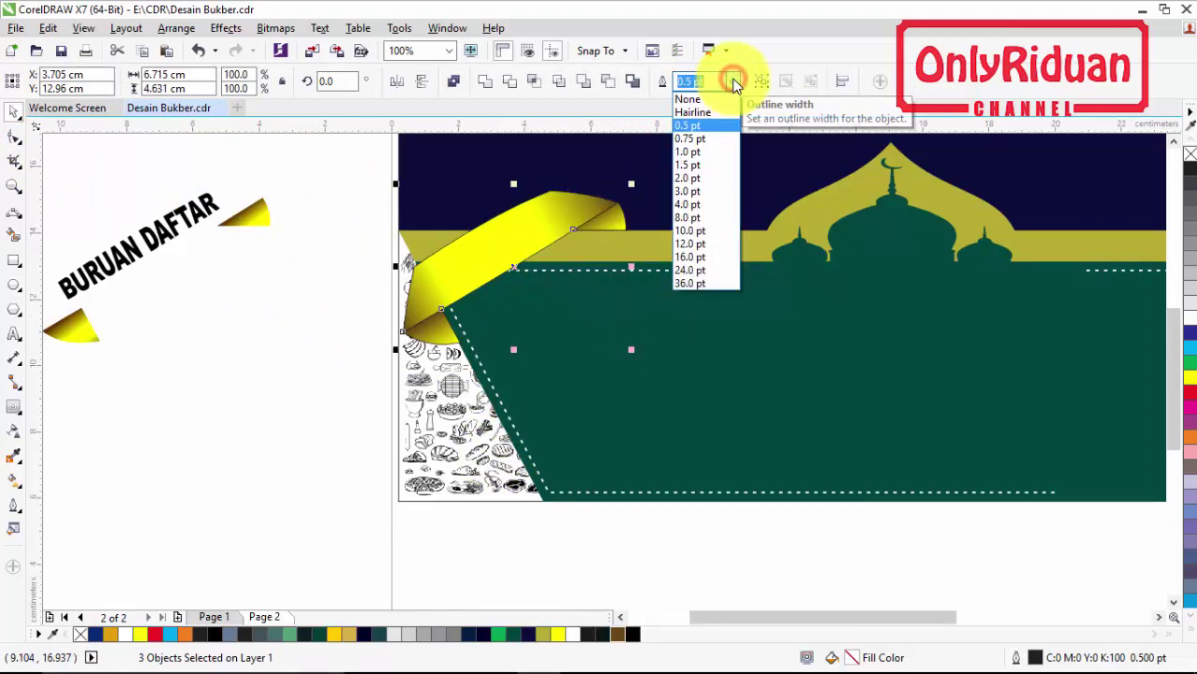
left_click(704, 103)
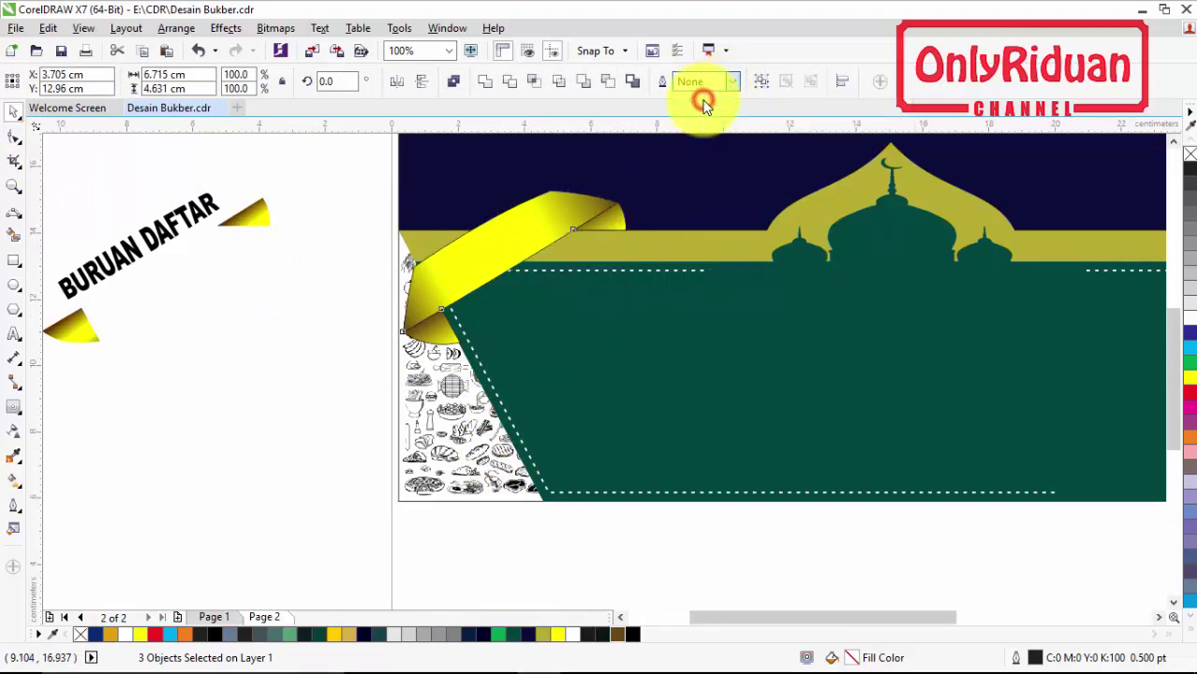
left_click(304, 304)
Add a drop shadow to the ribbon's main band using the Small Glow preset
left_click(496, 263)
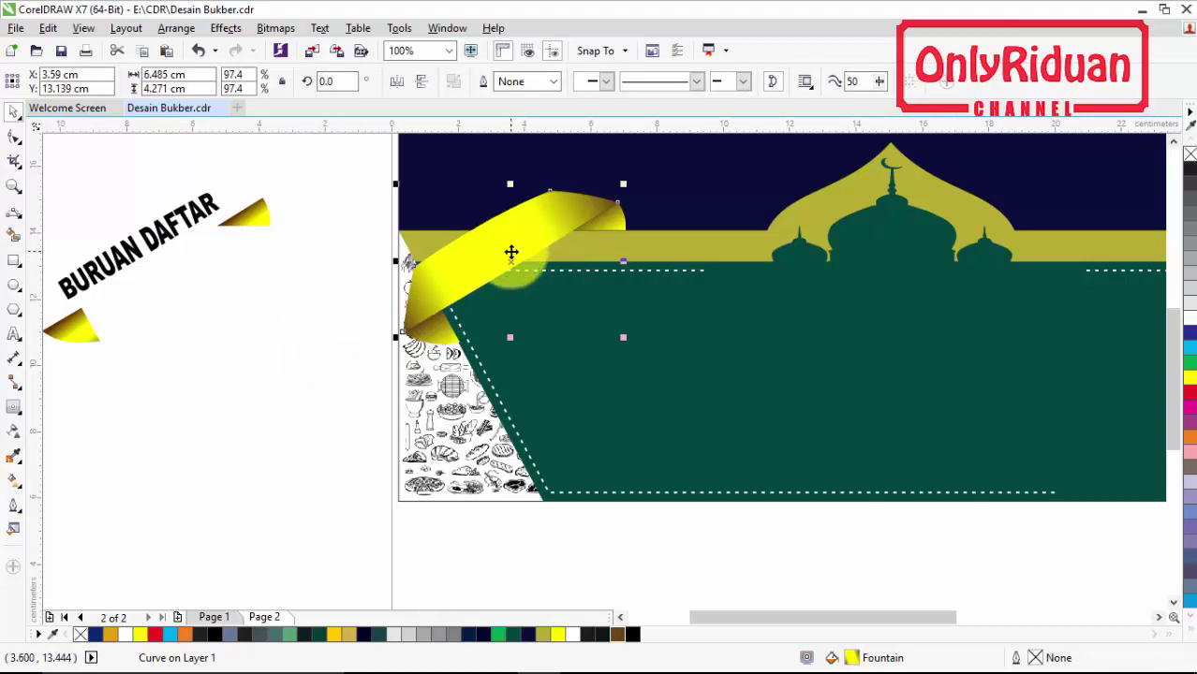
left_click(347, 249)
left_click(490, 243)
left_click(327, 256)
left_click(494, 250)
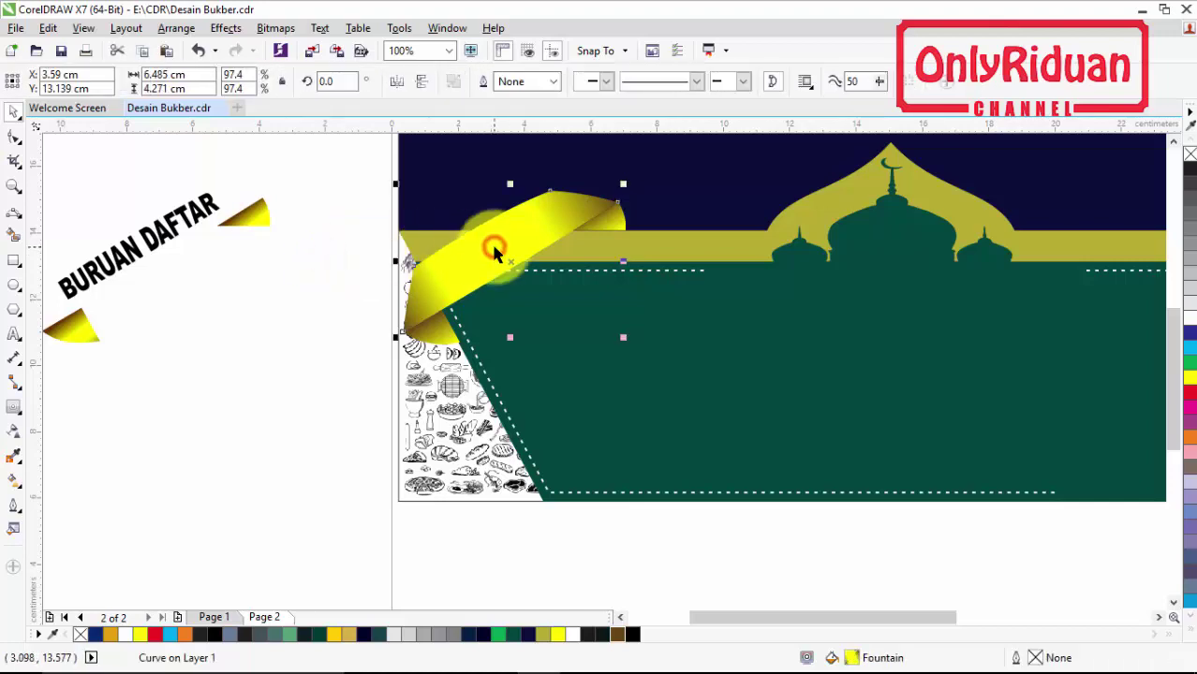
left_click(13, 406)
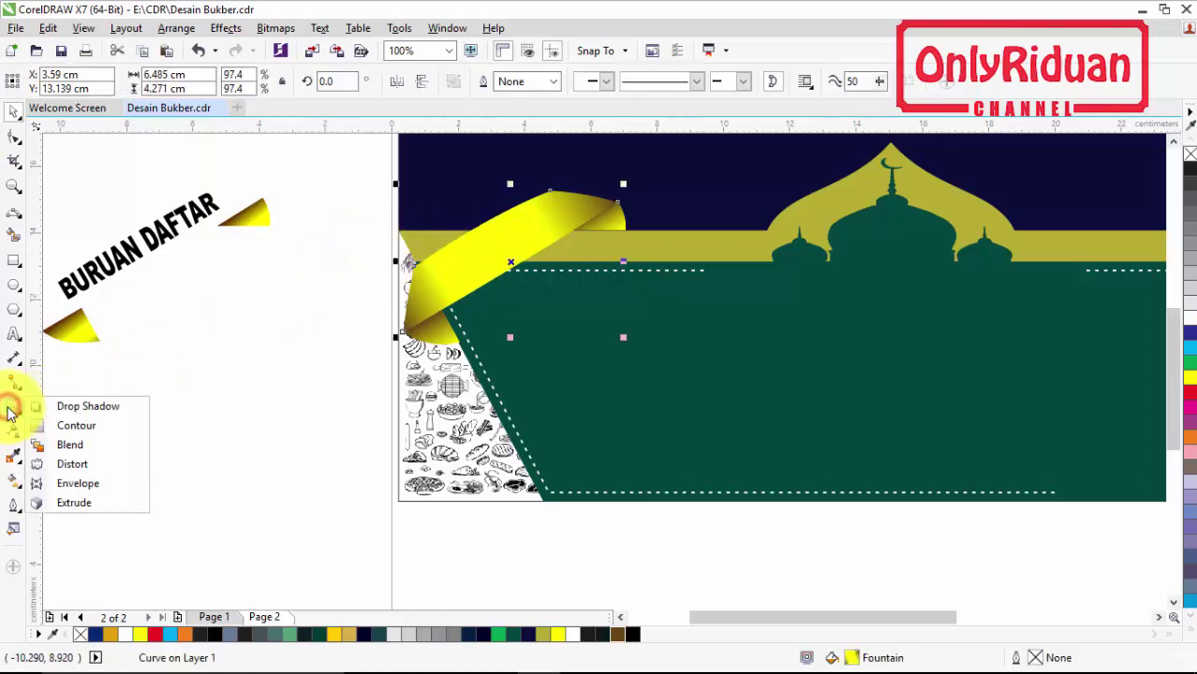
left_click(73, 410)
left_click(58, 81)
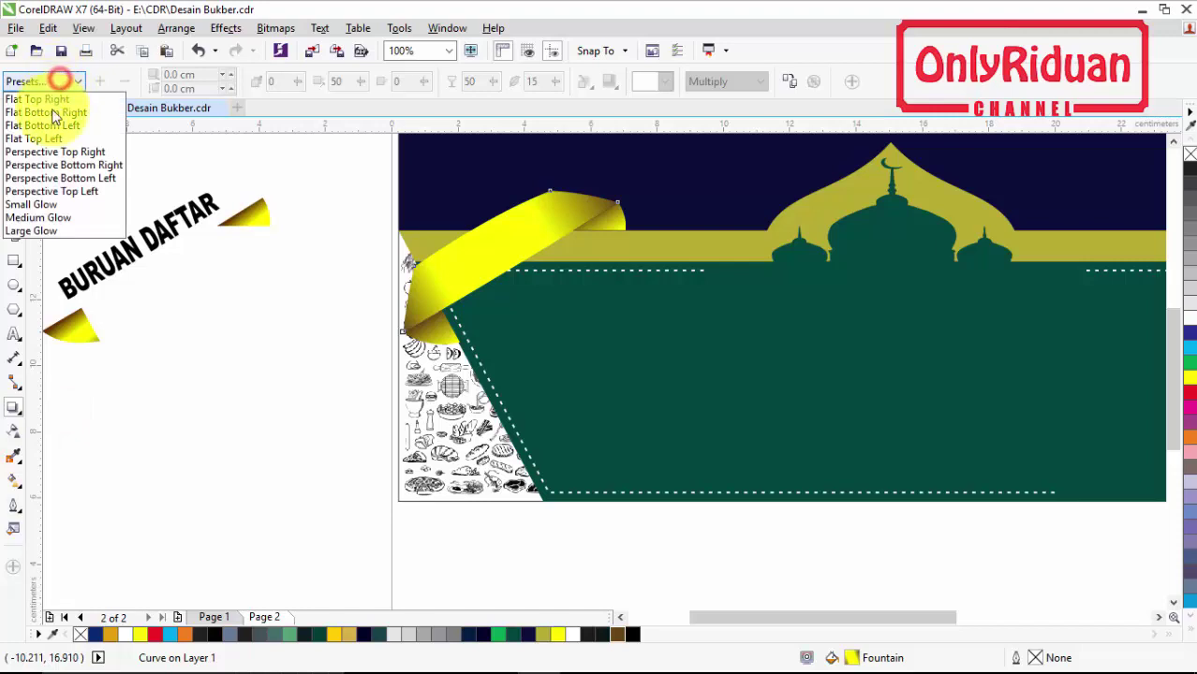
left_click(33, 204)
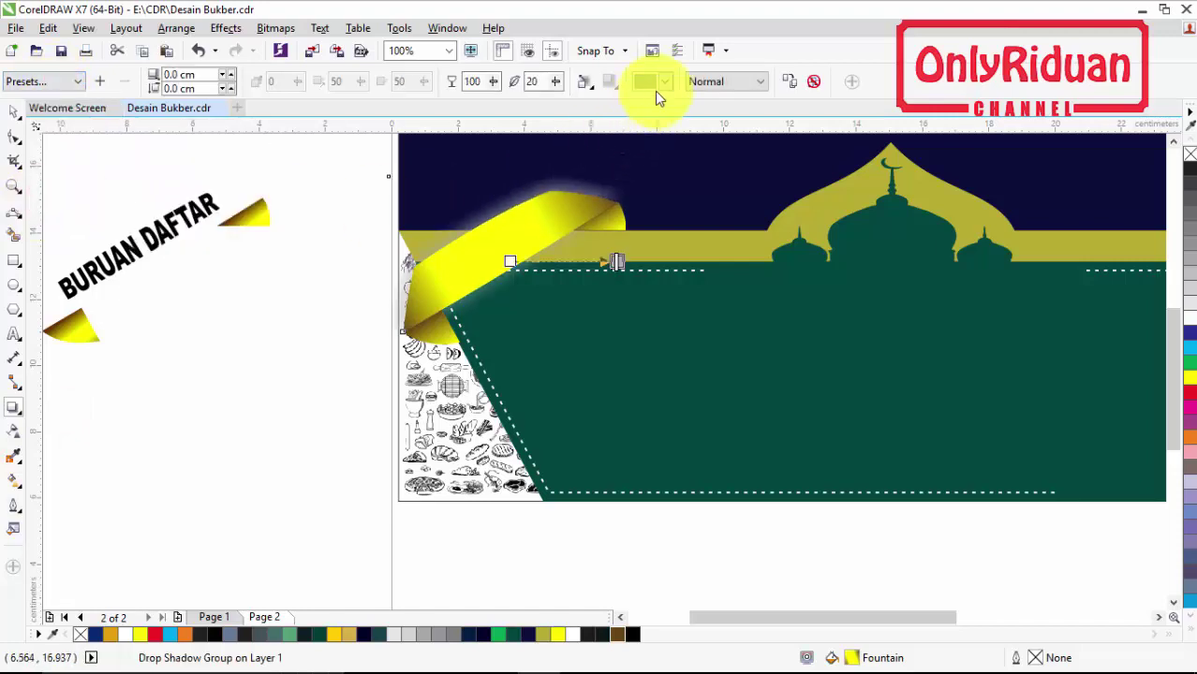
Change the band's shadow colour to near-black and set its feathering to 6
left_click(661, 81)
left_click(654, 99)
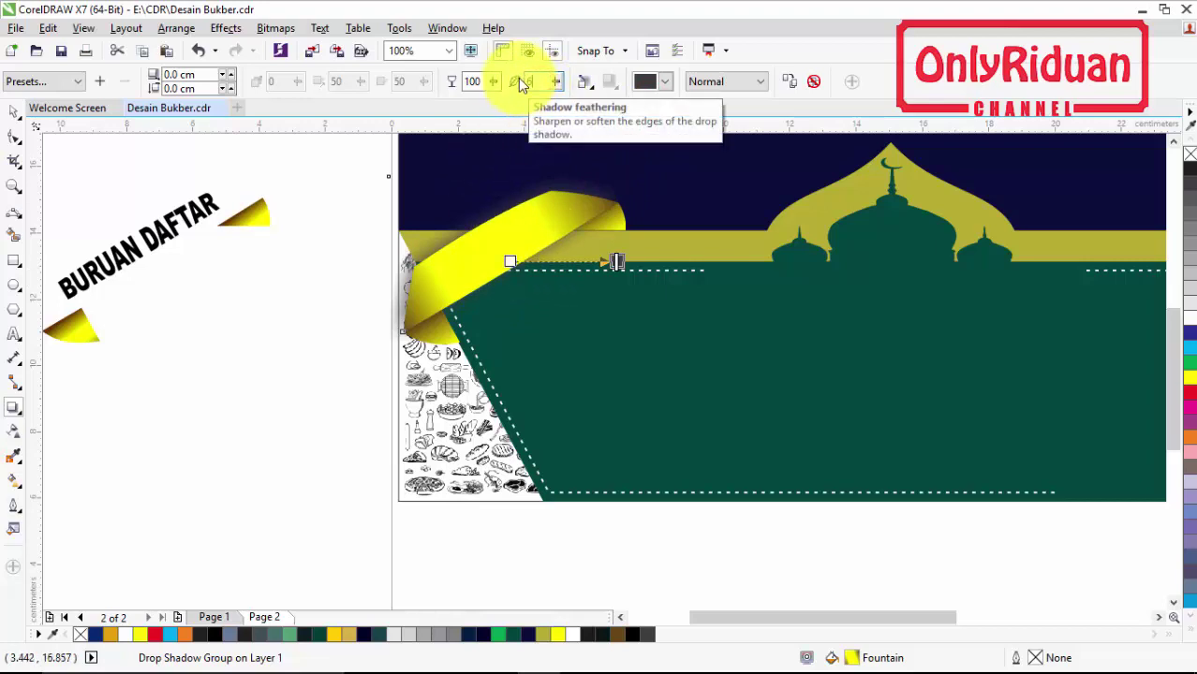
type("6")
key("Return")
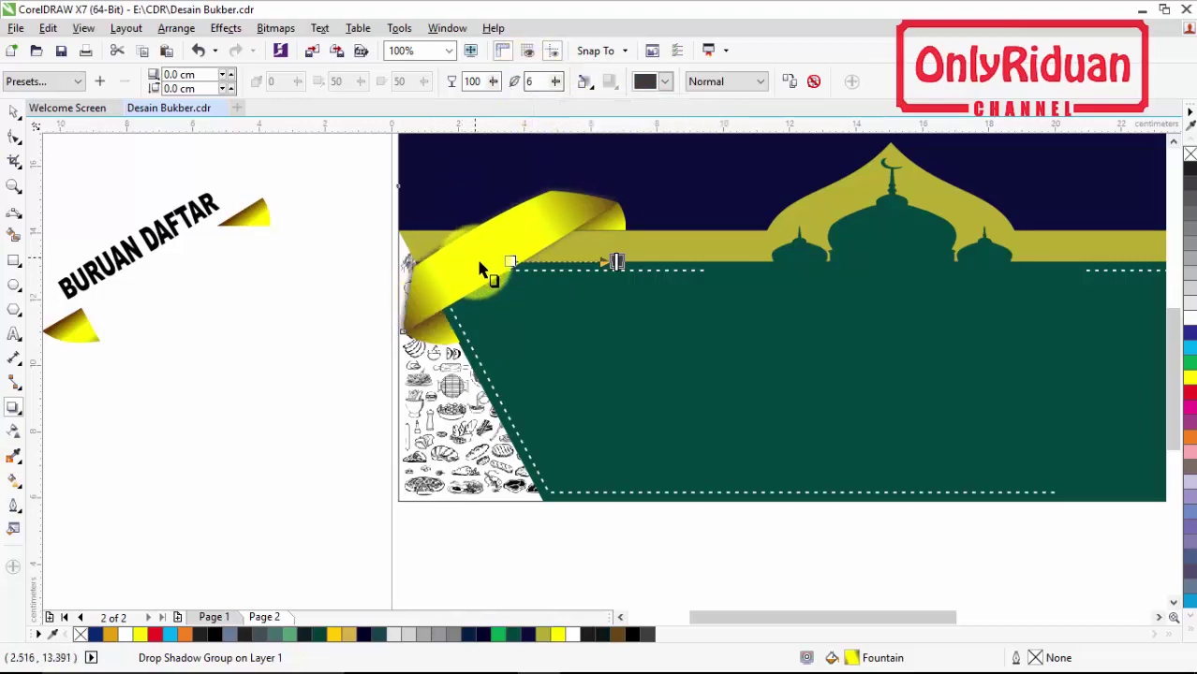
left_click(14, 111)
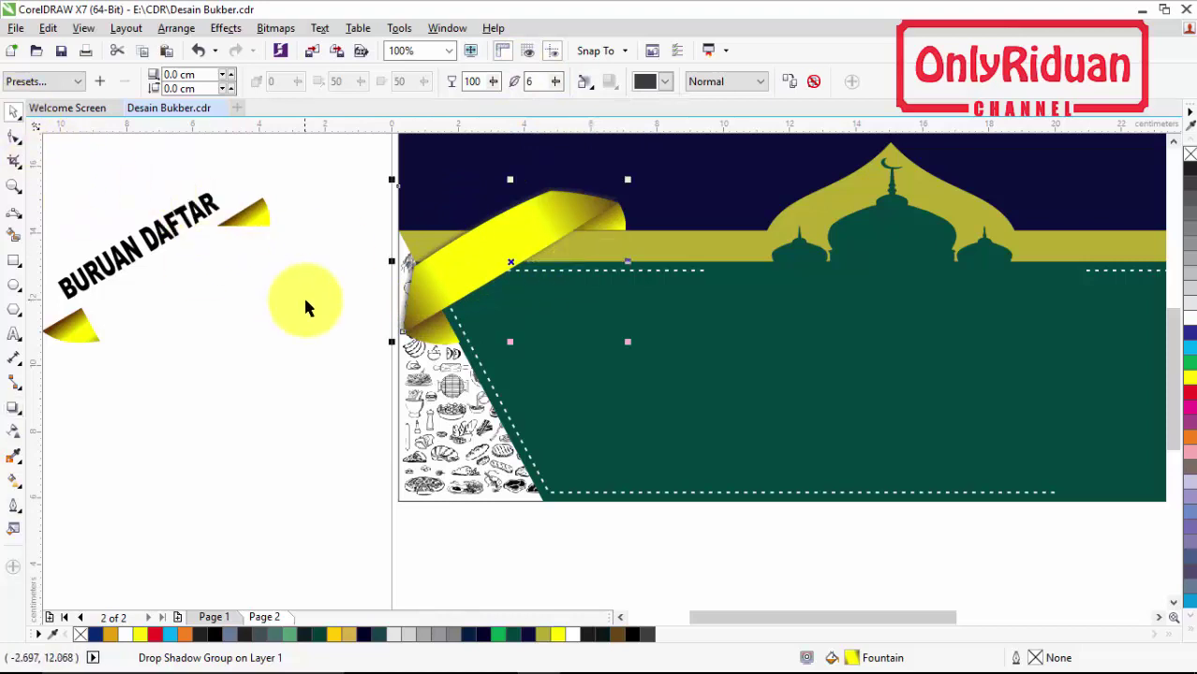
left_click(318, 314)
left_click(481, 253)
left_click(272, 334)
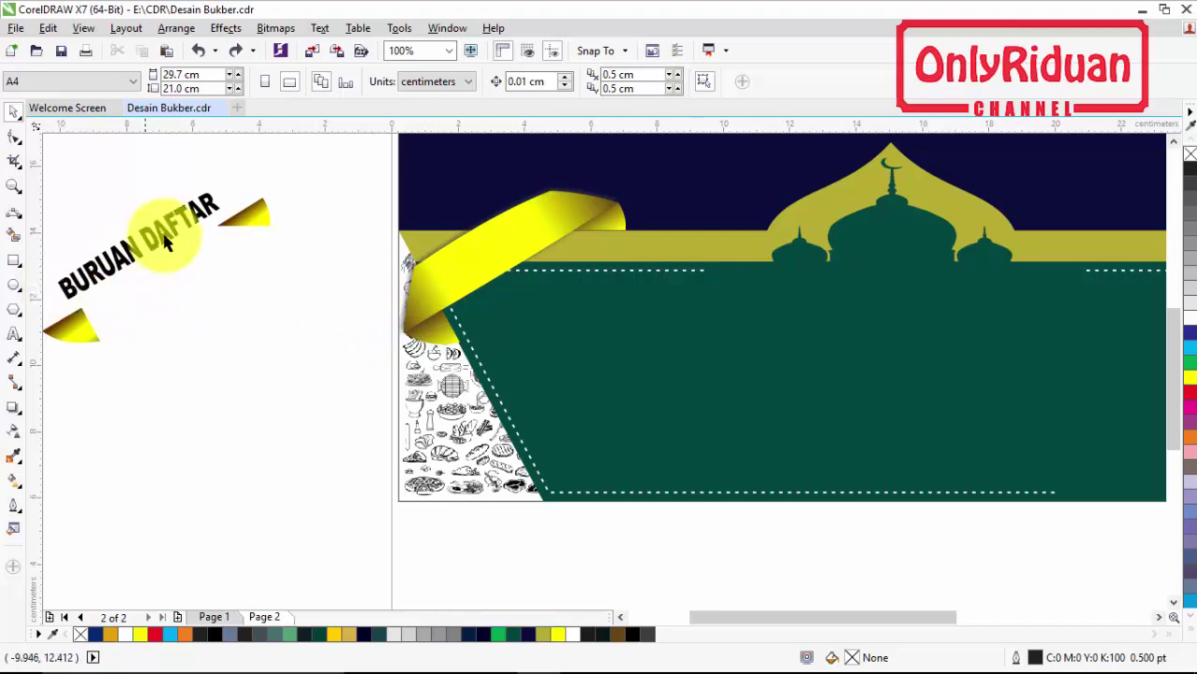
Add the artistic text "BURUAN DAFTAR" on the green area just below the ribbon
left_click(14, 334)
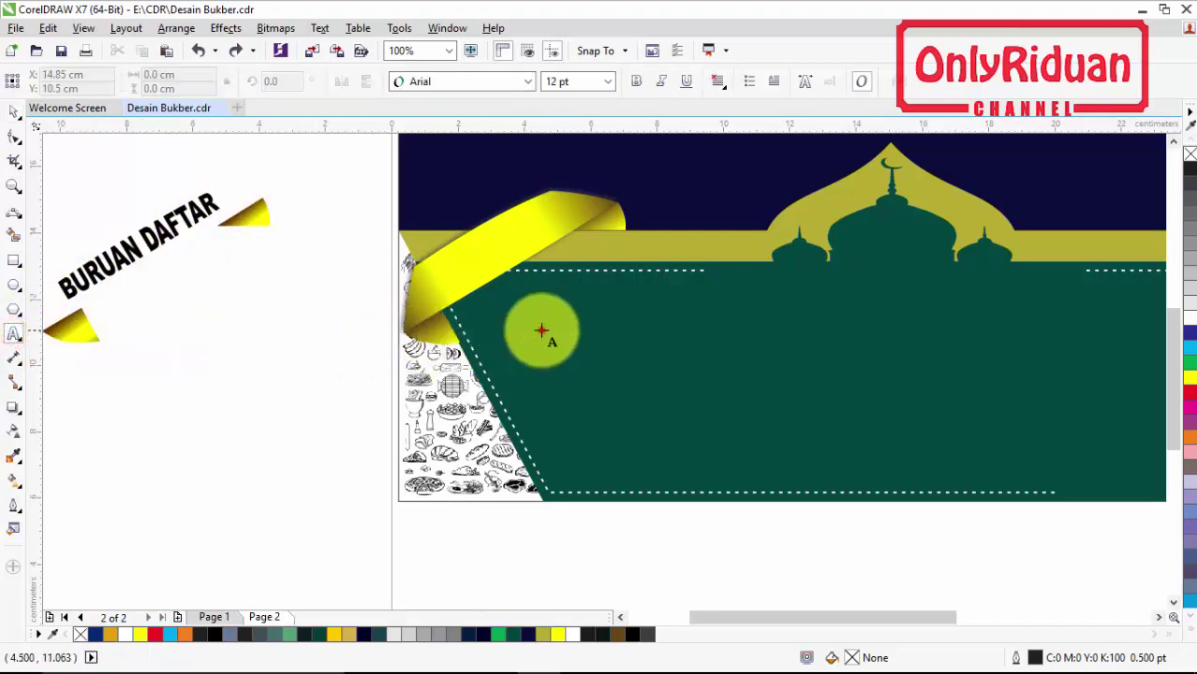
left_click(542, 328)
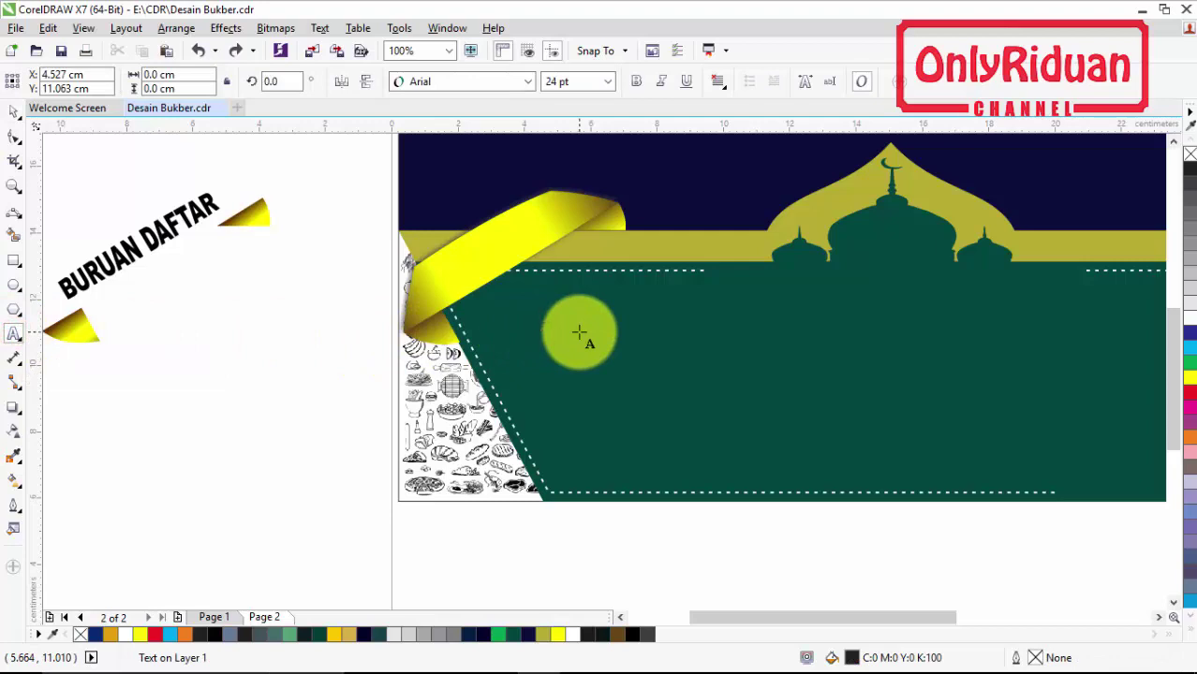
type("BUKA")
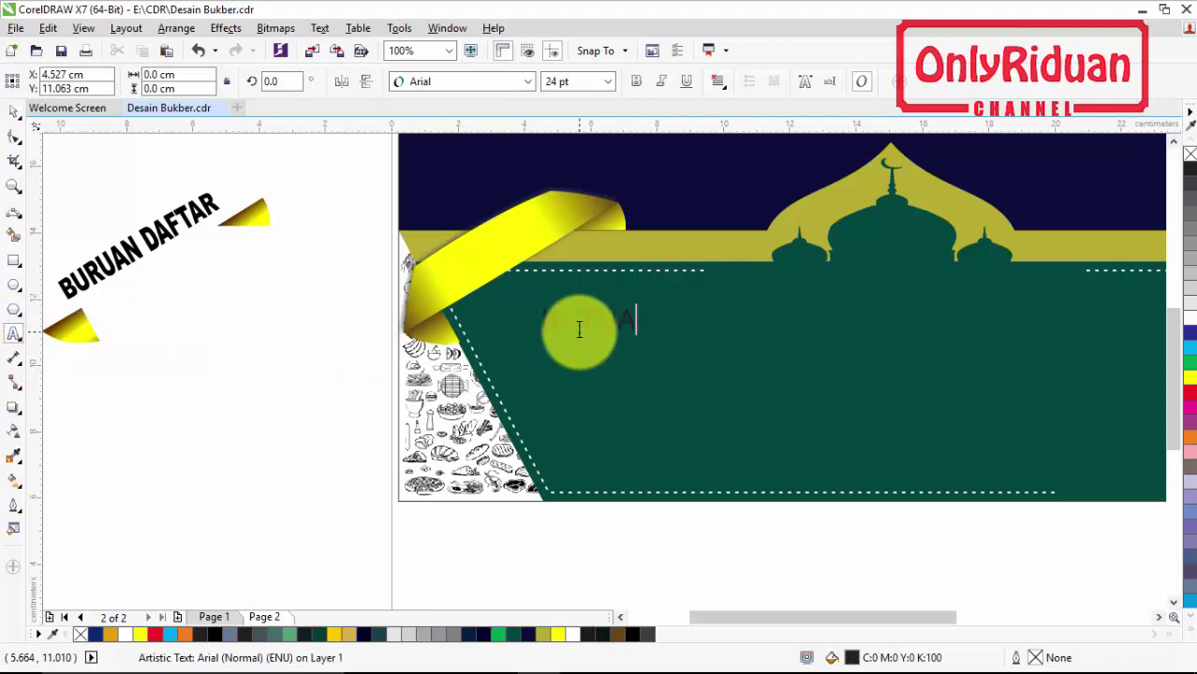
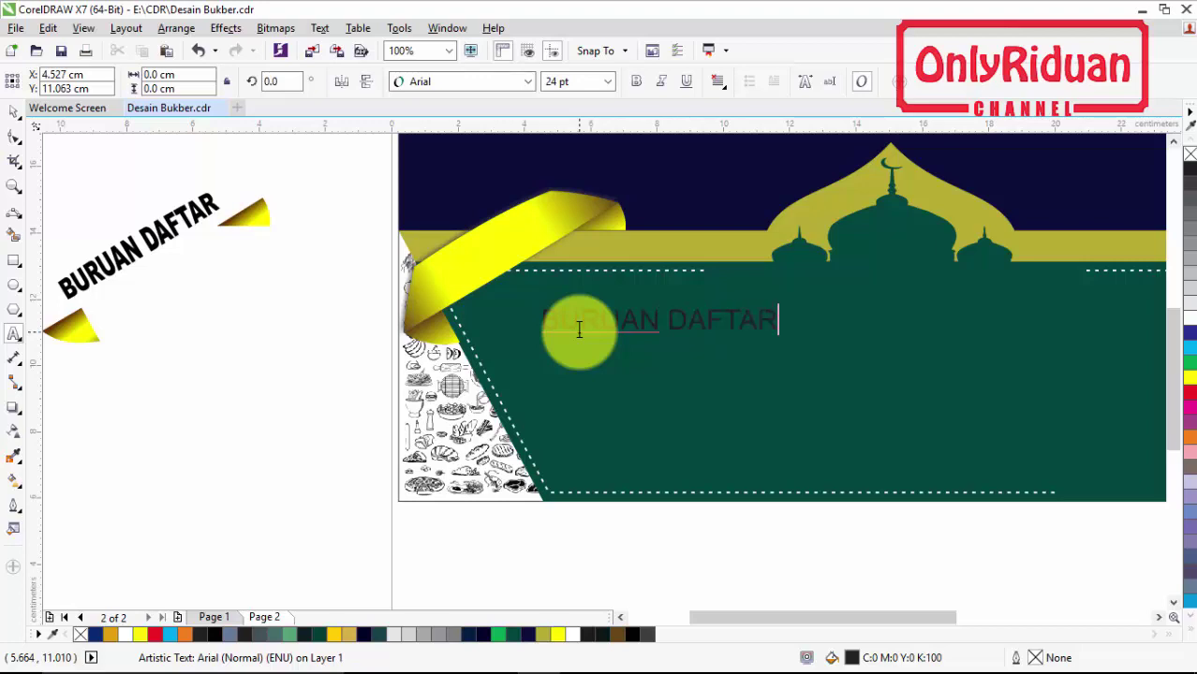
left_click(579, 330)
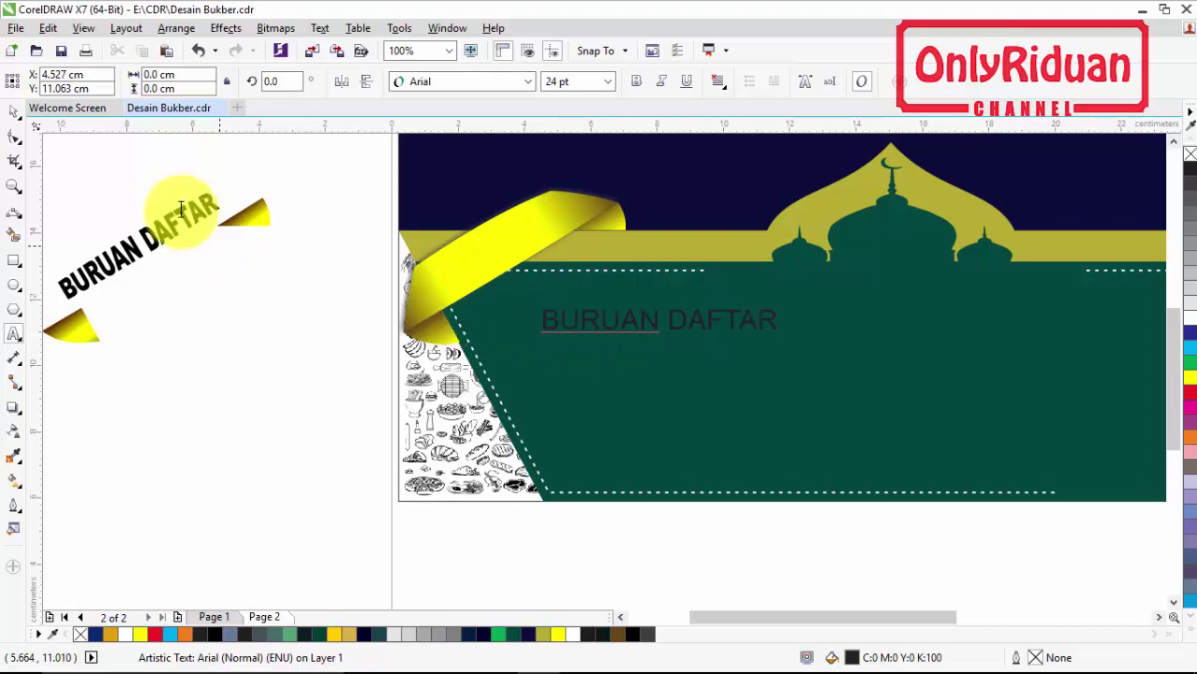
Set the "BURUAN DAFTAR" text in Arial Black at 23 pt and stretch it vertically to about 0.75 cm tall
left_click(15, 110)
left_click(531, 84)
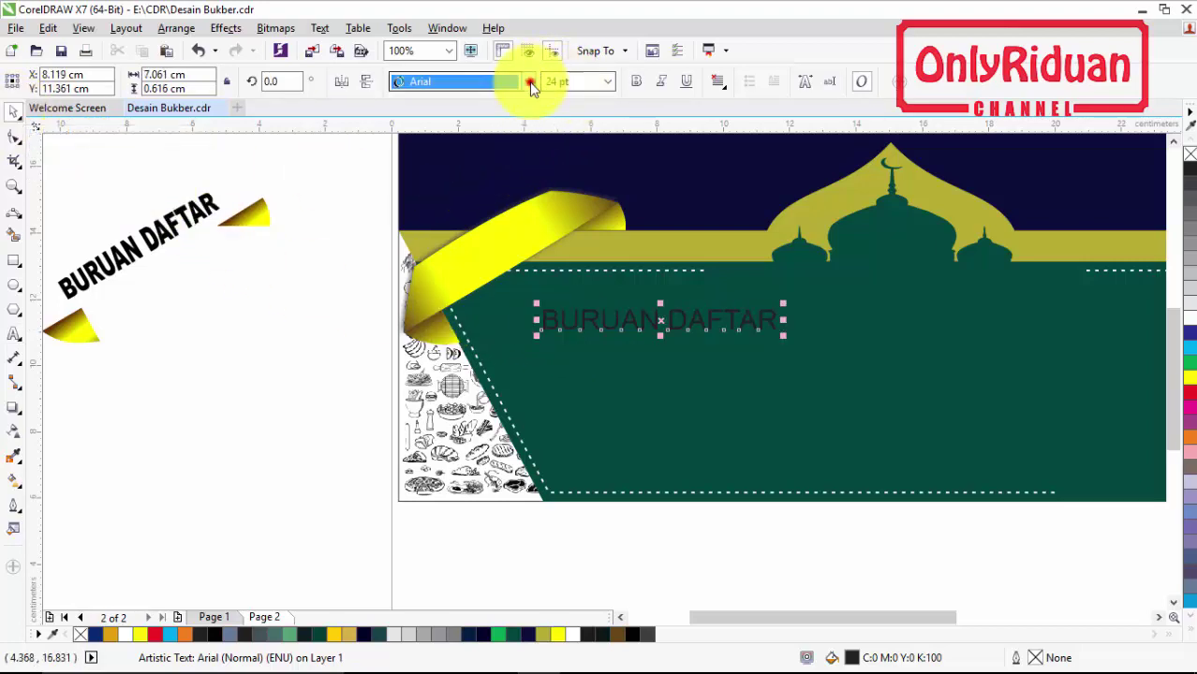
left_click(476, 103)
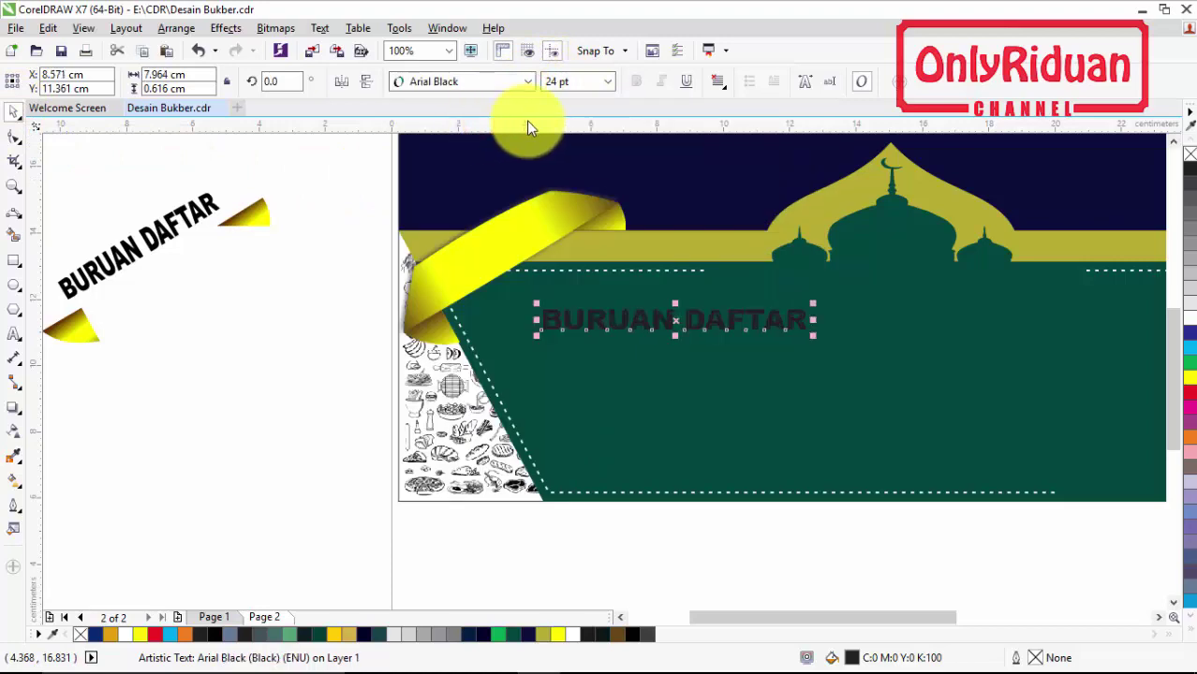
left_click(586, 84)
type("23")
key("Return")
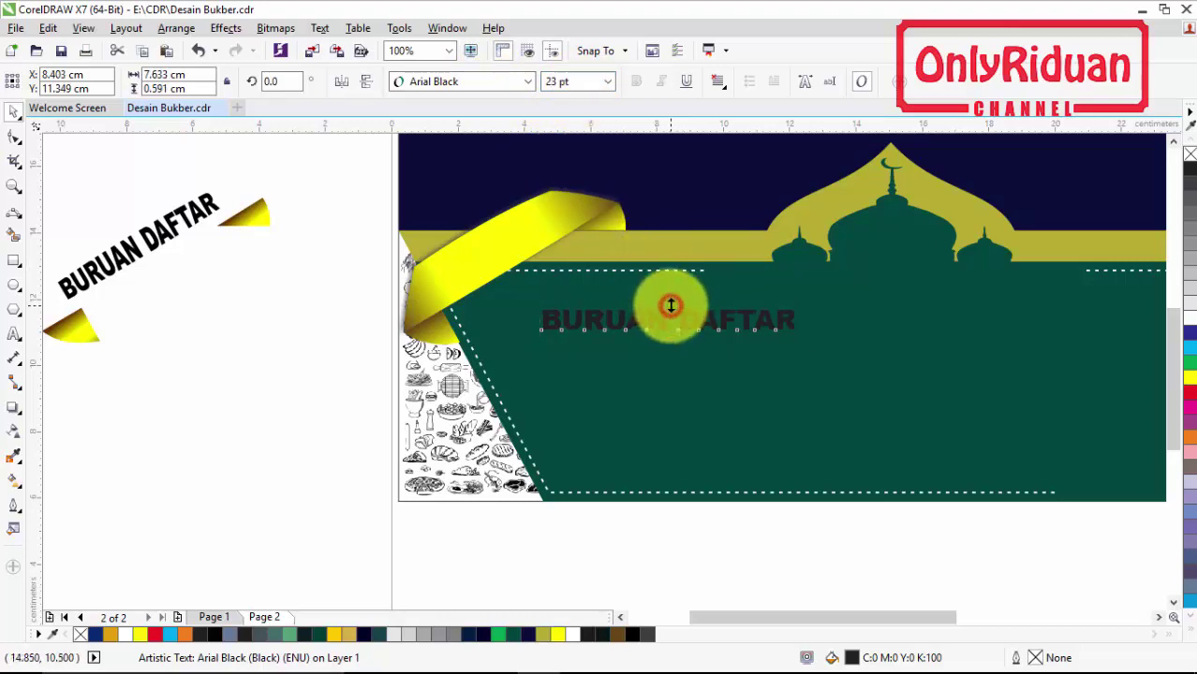
left_click_drag(670, 303, 670, 299)
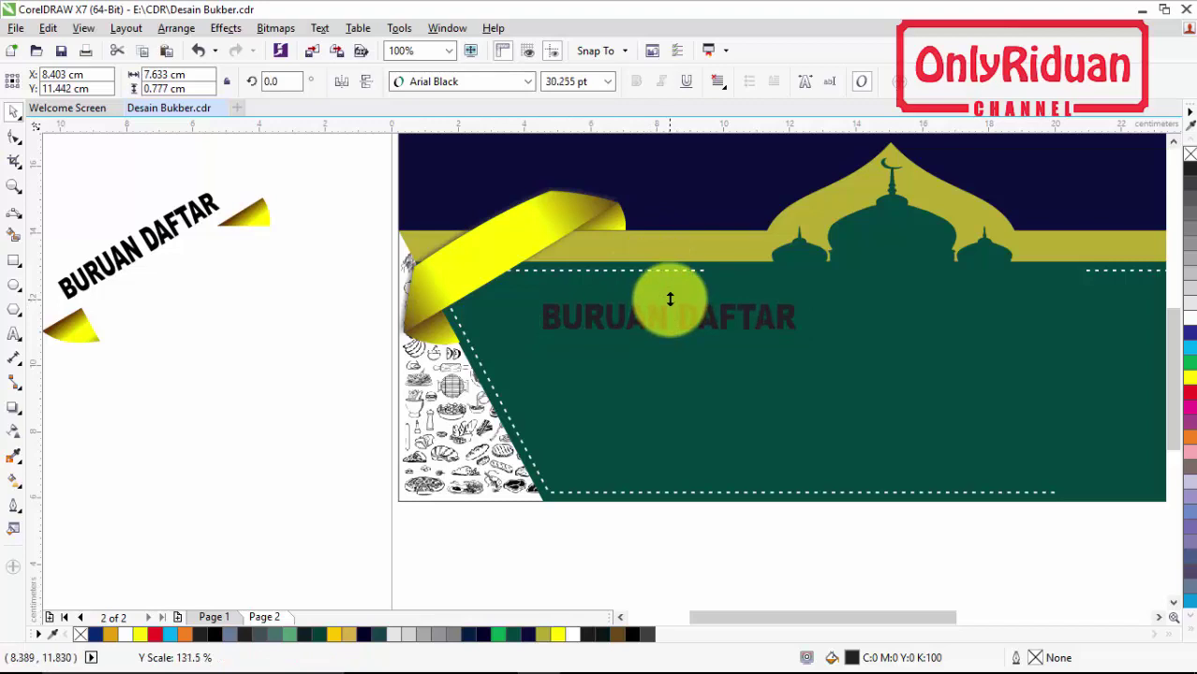
left_click_drag(671, 300, 670, 300)
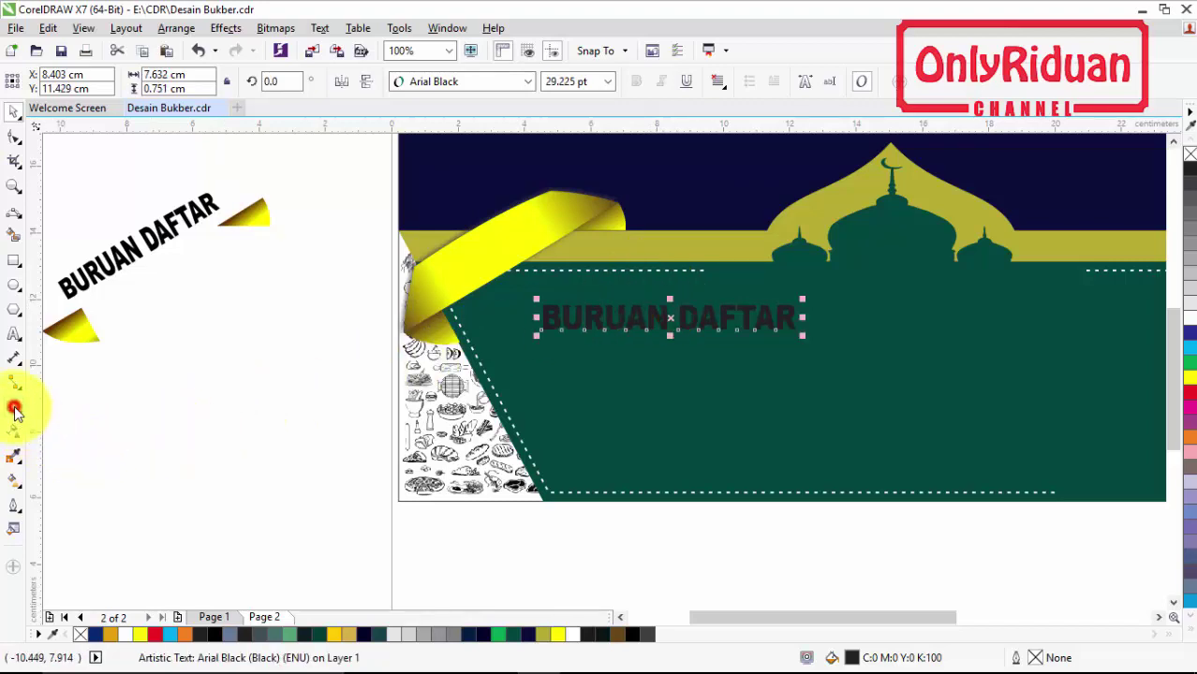
Apply a single-arc envelope to the text, bowing the middle of its upper and lower edges slightly upward
left_click(14, 410)
left_click(93, 482)
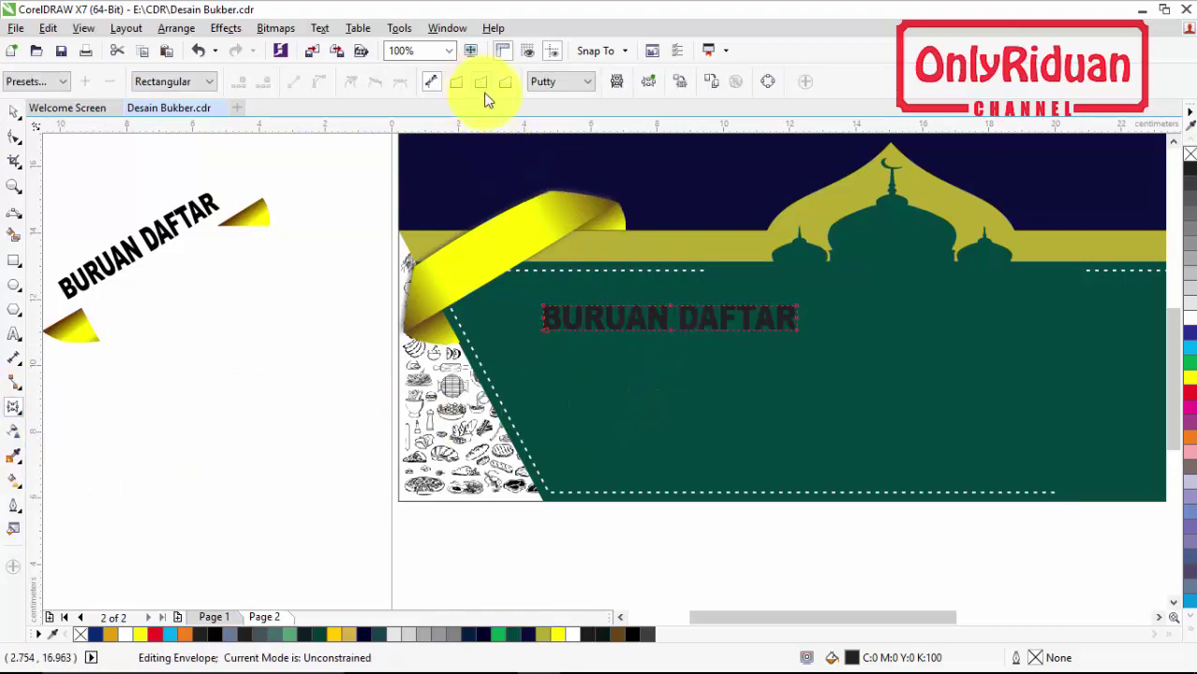
left_click(482, 84)
left_click_drag(670, 300, 671, 305)
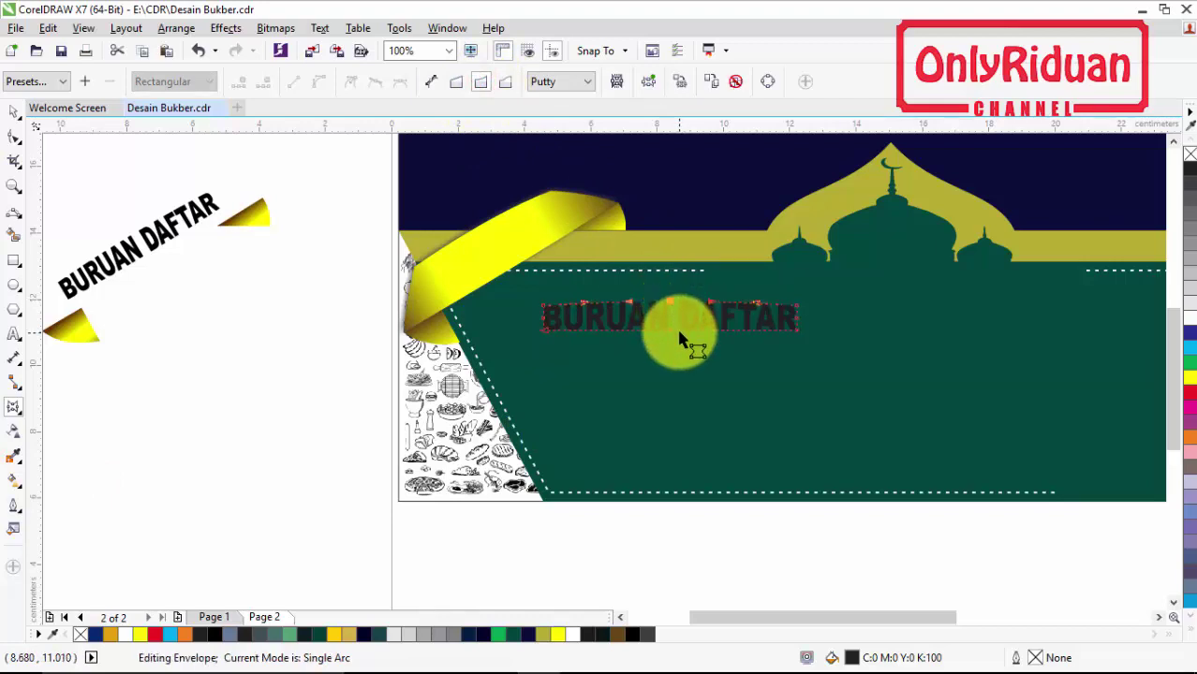
scroll(680, 334, "up", 1)
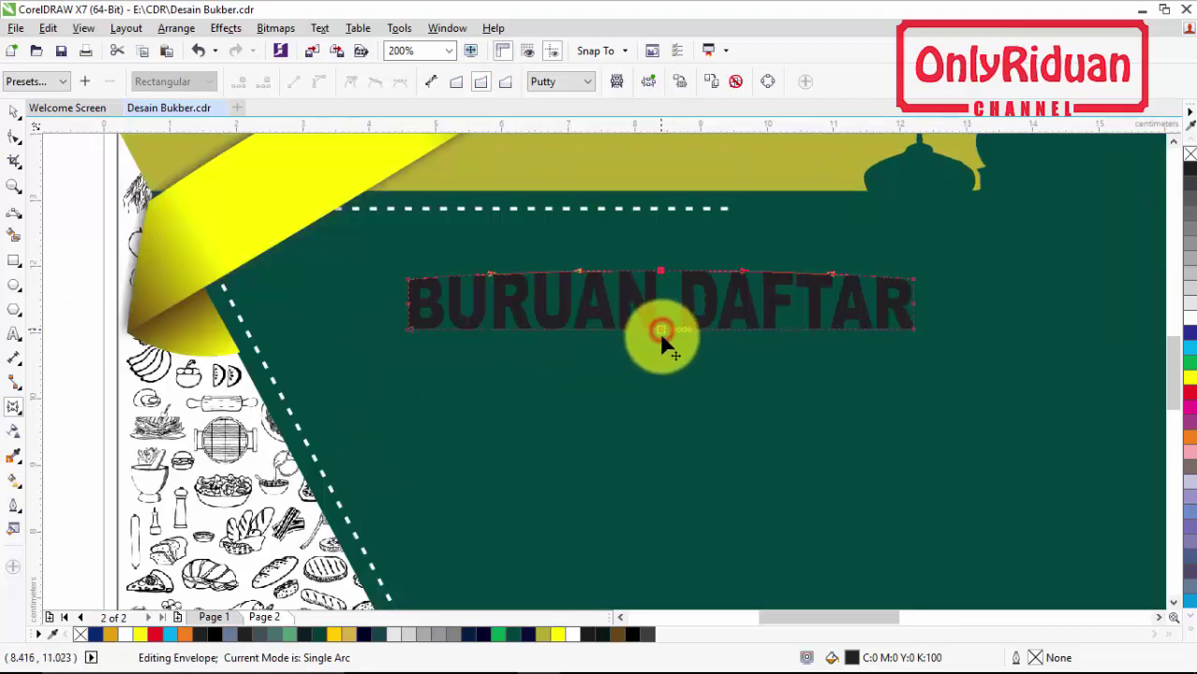
left_click_drag(661, 337, 662, 324)
scroll(661, 341, "up", 1)
scroll(660, 321, "down", 2)
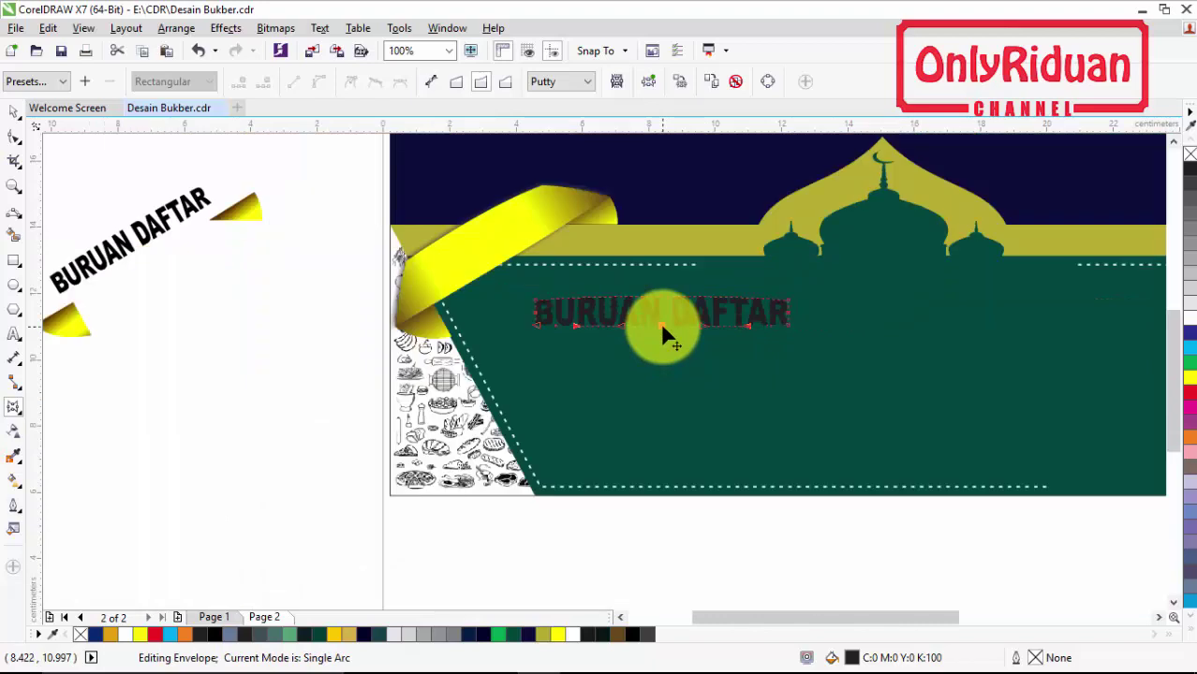
Rotate the arched "BURUAN DAFTAR" text to 12 degrees
left_click(16, 110)
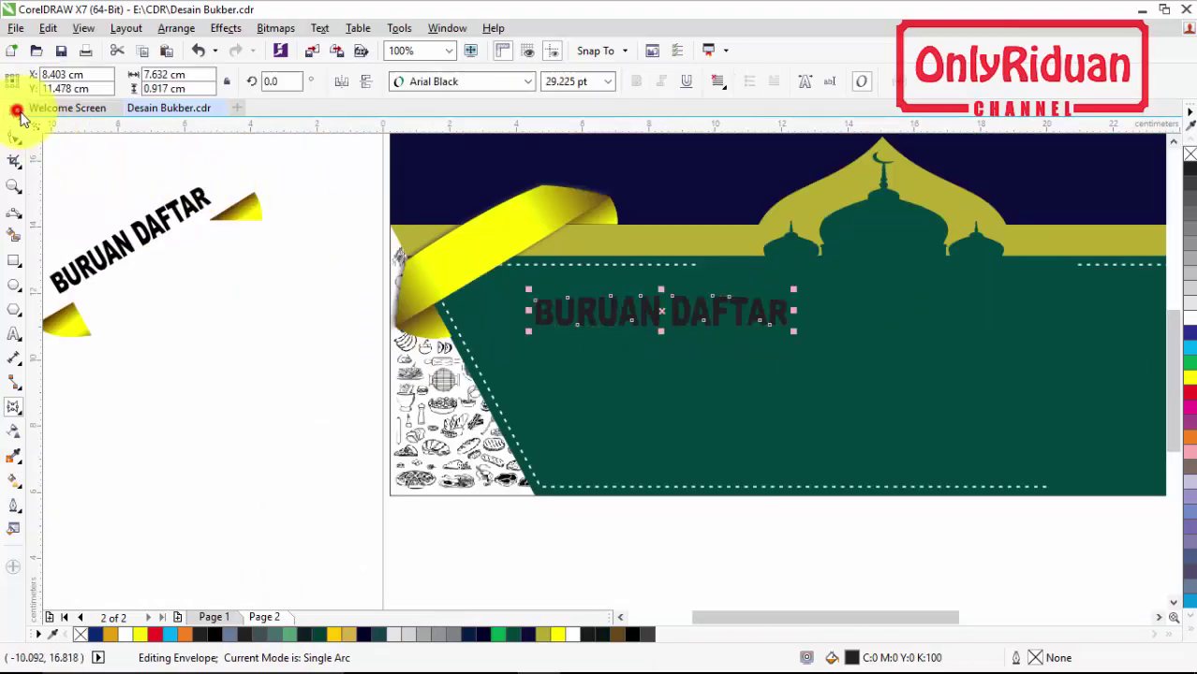
double_click(283, 83)
type("12")
key("Return")
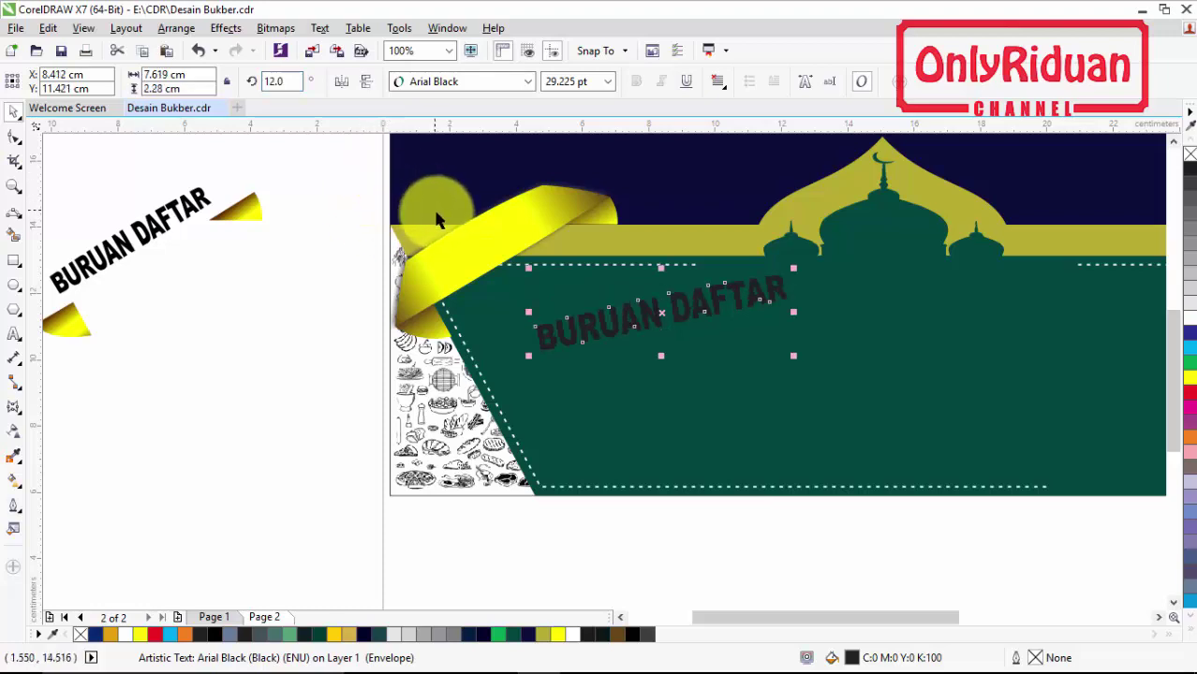
Move the arched text onto the yellow ribbon, scale it down and set its font size to 23 pt
left_click_drag(663, 313, 530, 250)
left_click_drag(655, 293, 601, 324)
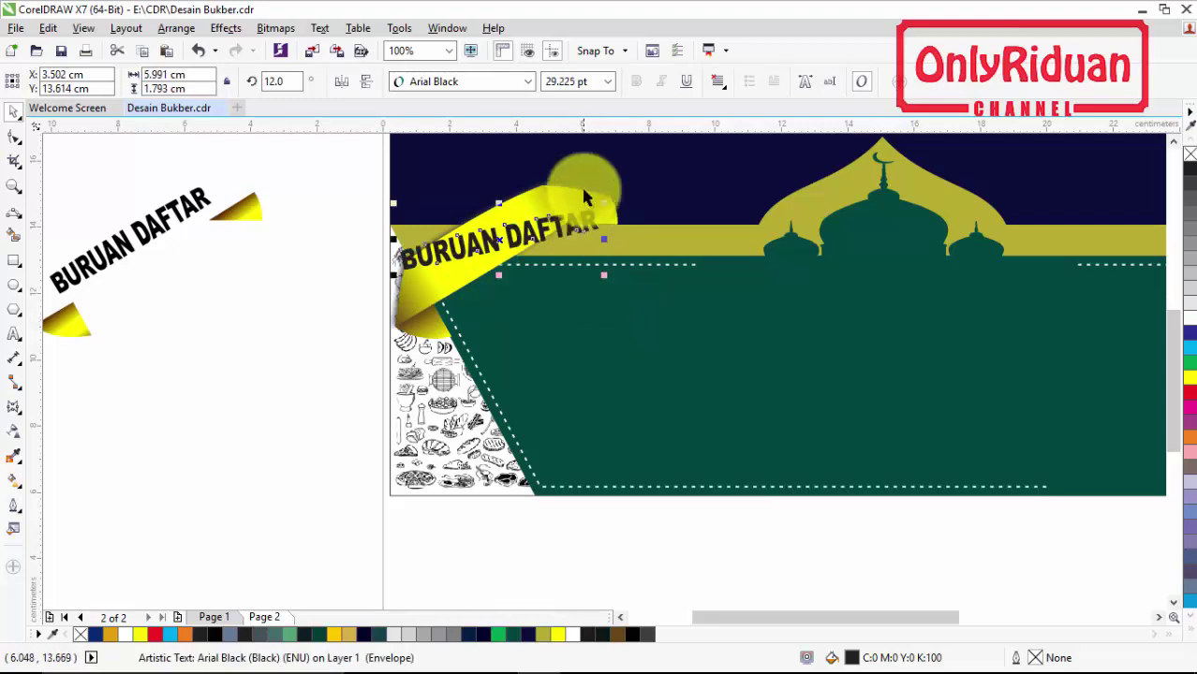
left_click(598, 82)
type("3")
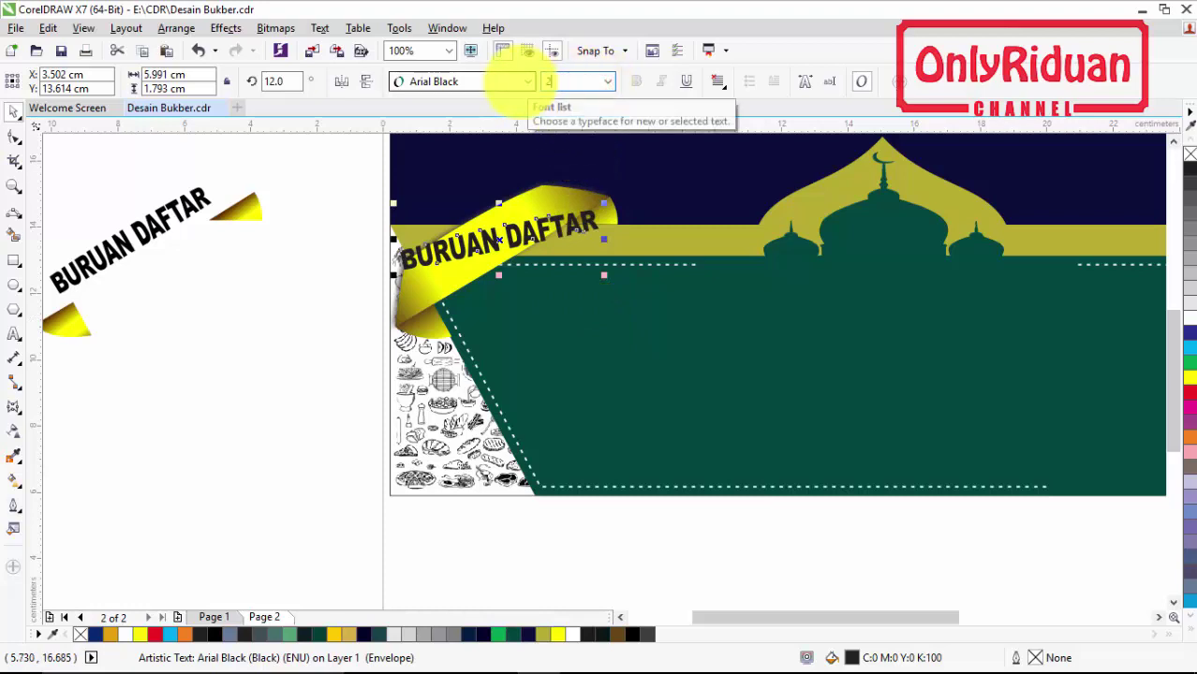
key("Return")
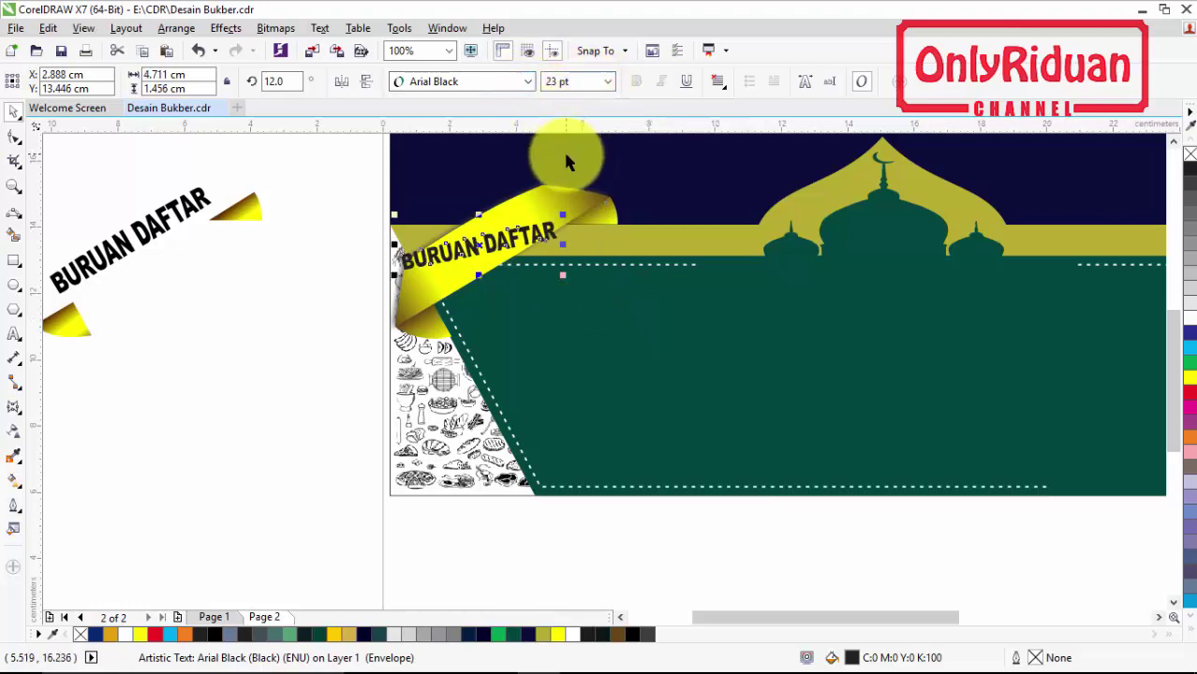
Rotate the text to about 31.5 degrees to follow the ribbon's slope and centre it along the band
left_click(487, 251)
left_click_drag(564, 277, 585, 247)
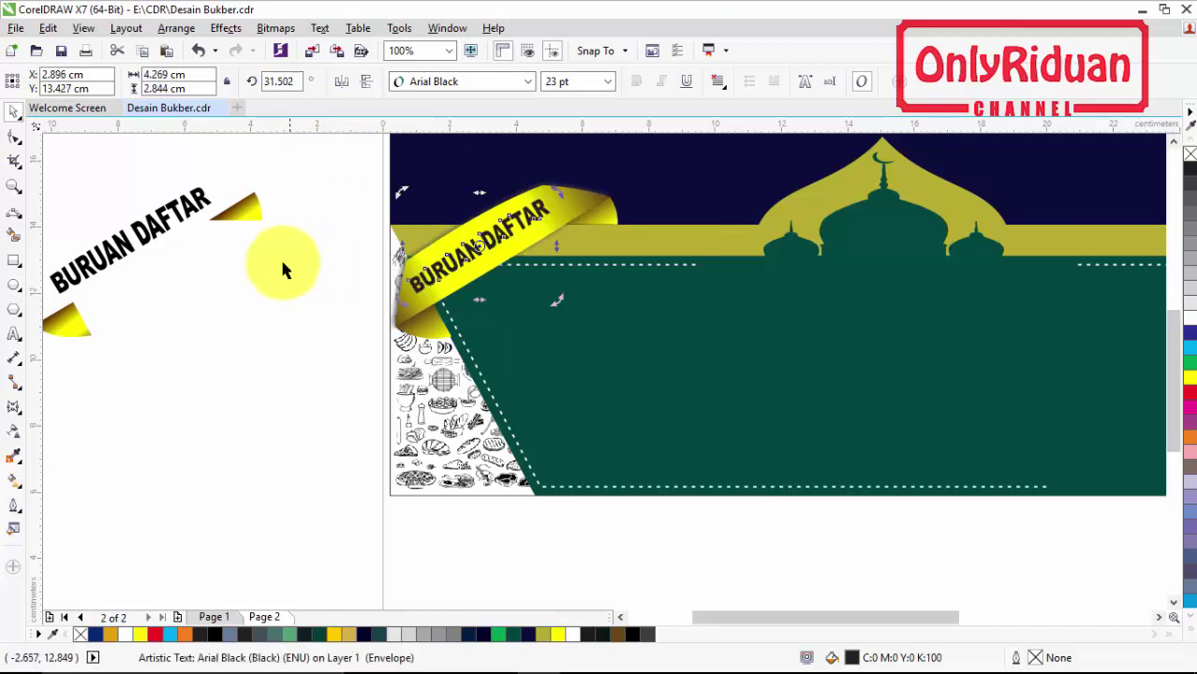
left_click(279, 260)
scroll(426, 249, "up", 2)
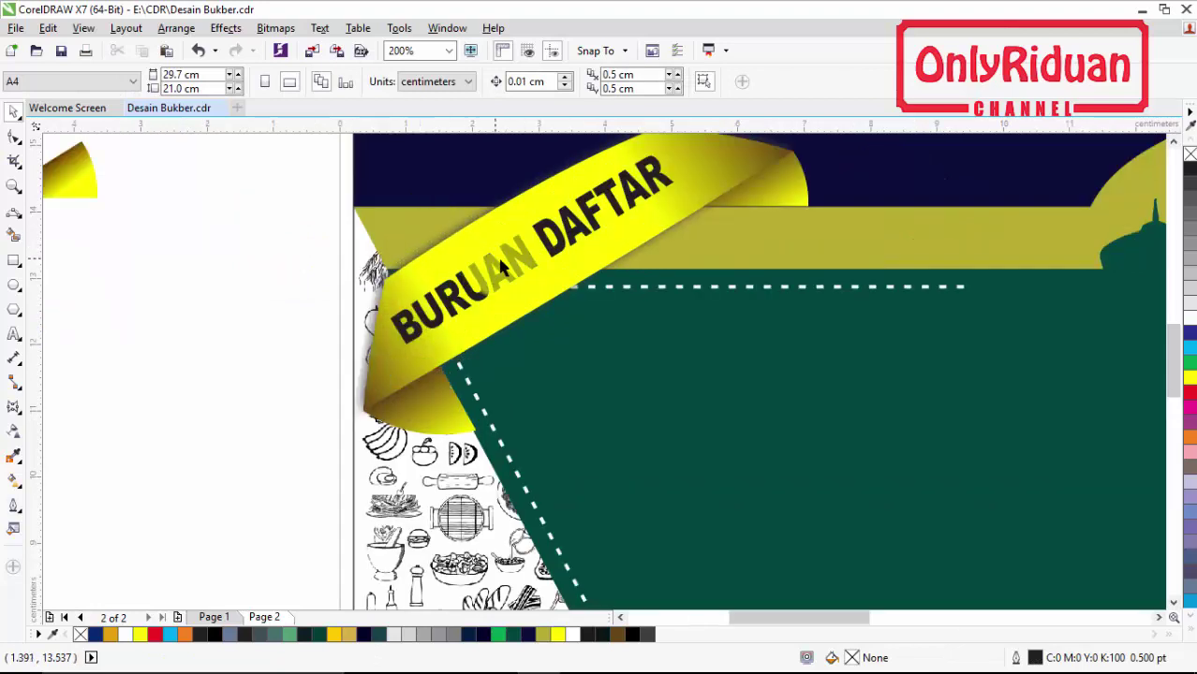
left_click(527, 254)
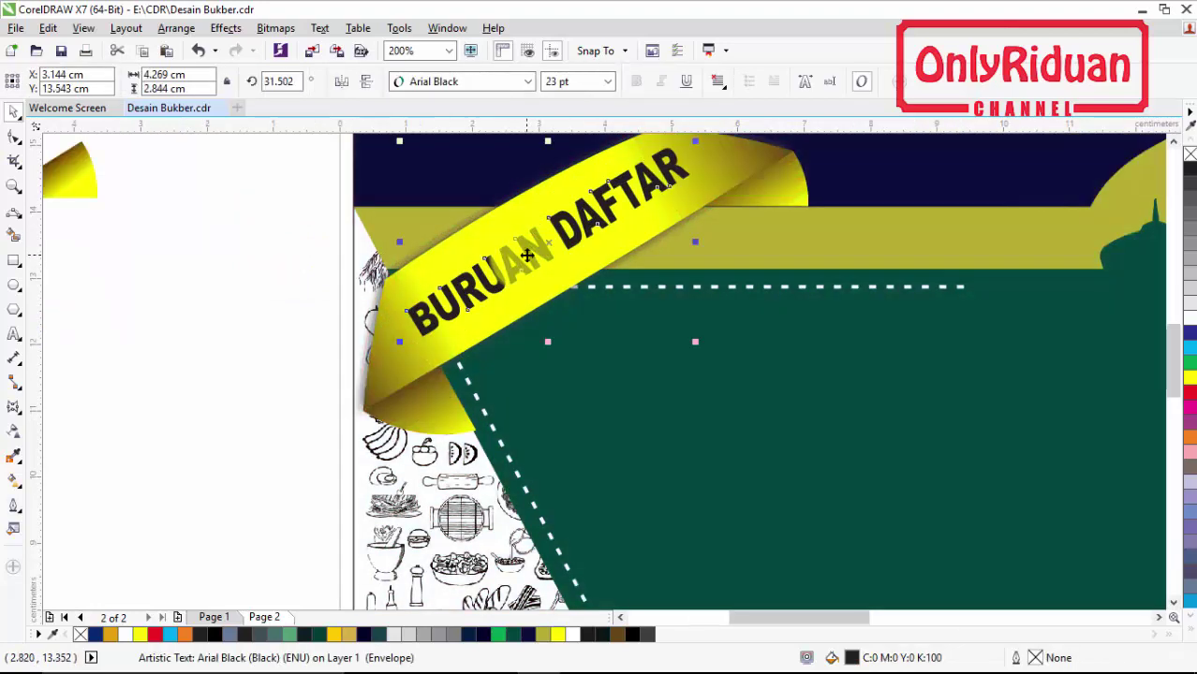
Delete the leftover "BURUAN DAFTAR" text and ribbon pieces lying outside the page
scroll(527, 255, "down", 2)
left_click(387, 307)
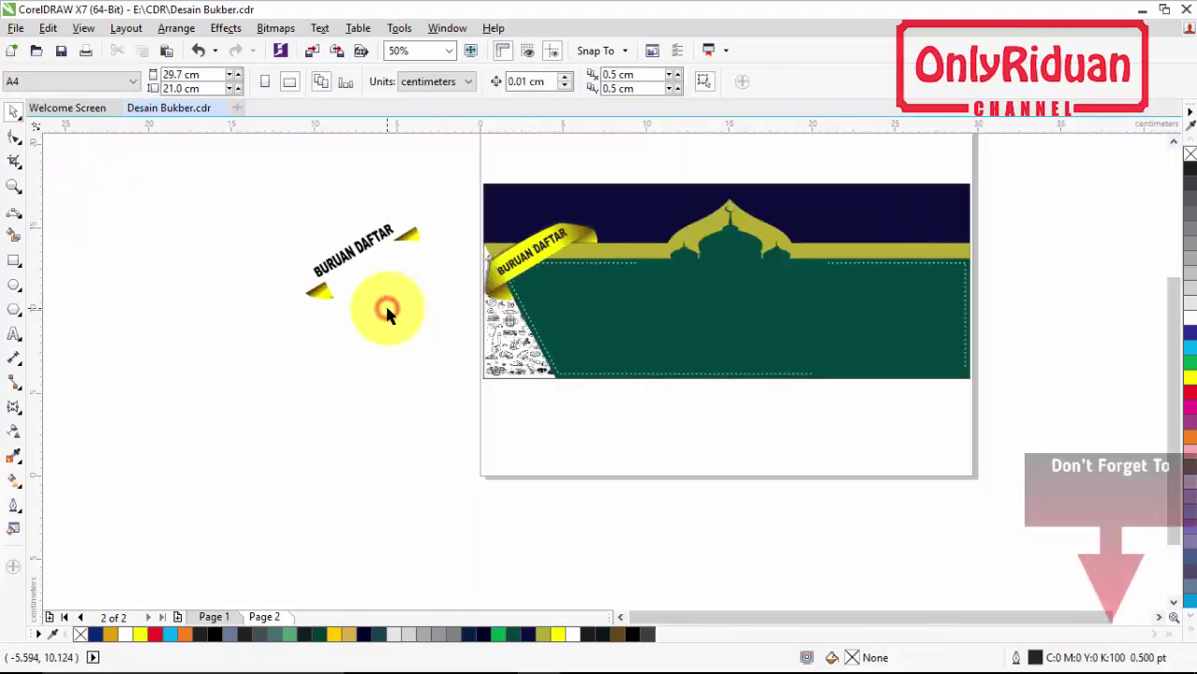
left_click_drag(197, 183, 292, 233)
left_click_drag(379, 285, 450, 348)
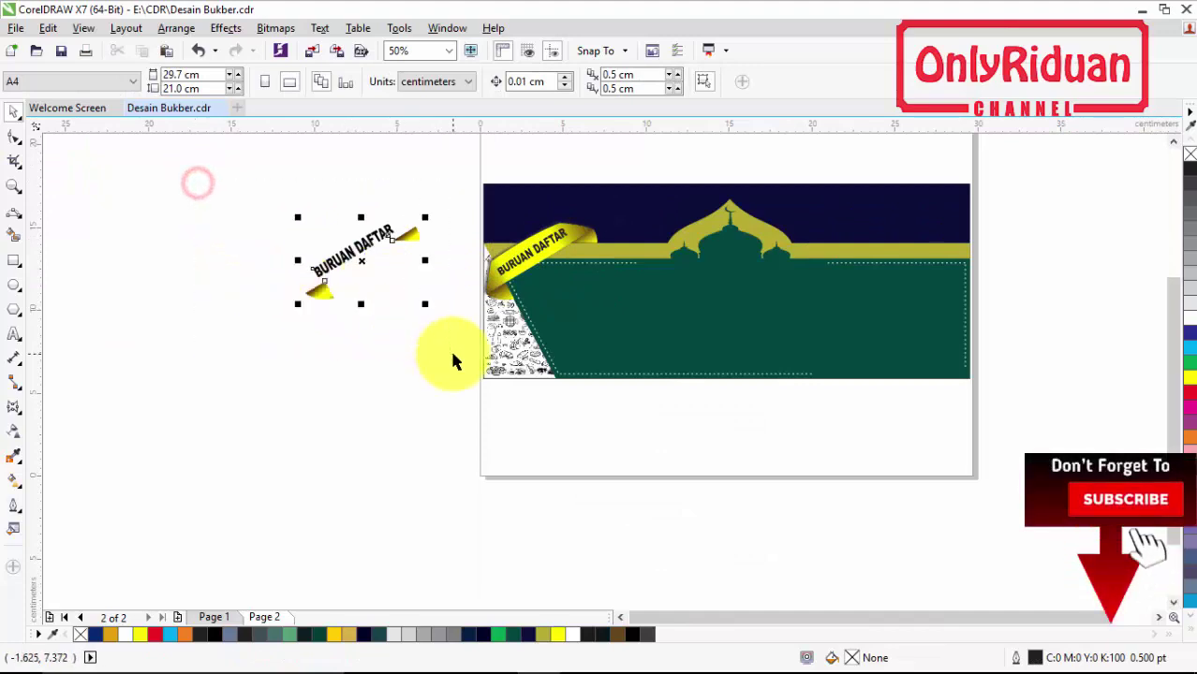
key("Delete")
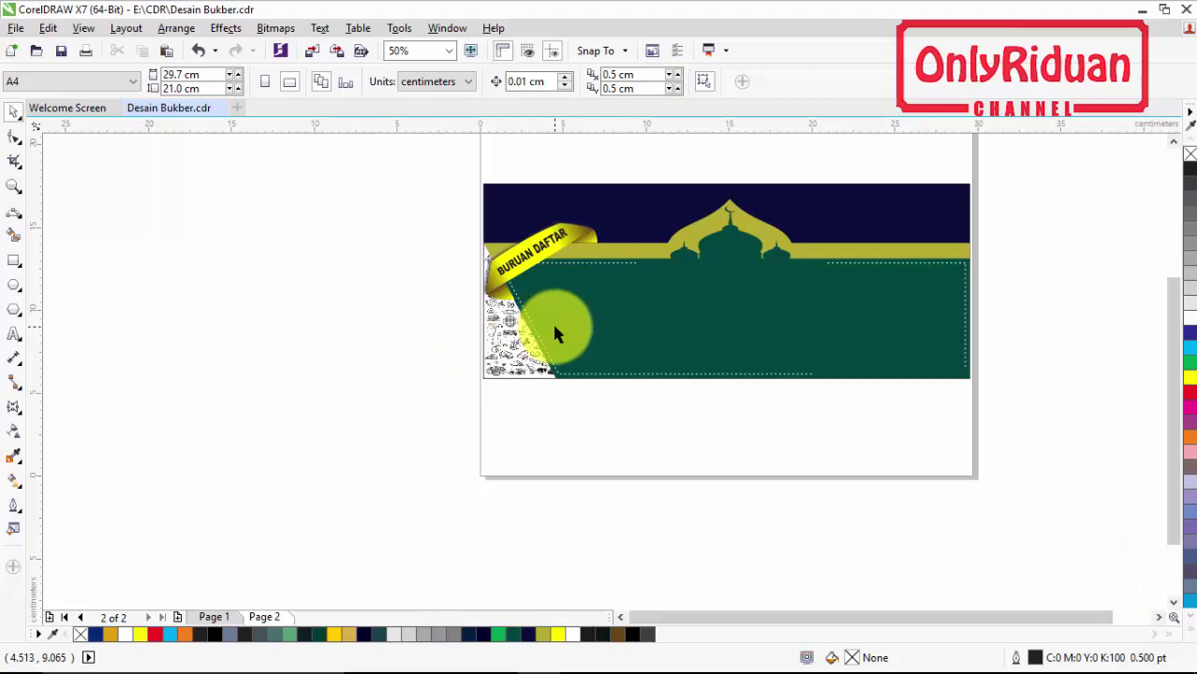
Import the muslim-ramadhan image from the BUKBER folder and place it about 4.9 cm wide on the green area below the mosque
left_click(14, 185)
left_click_drag(467, 177, 987, 393)
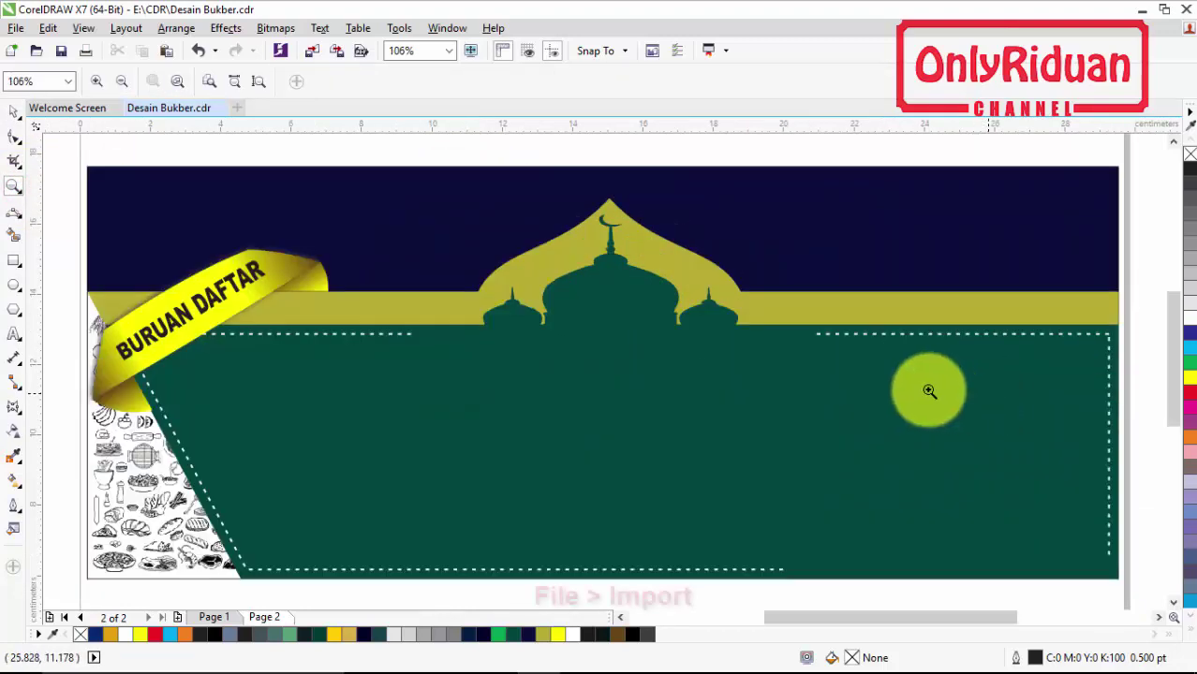
left_click(16, 28)
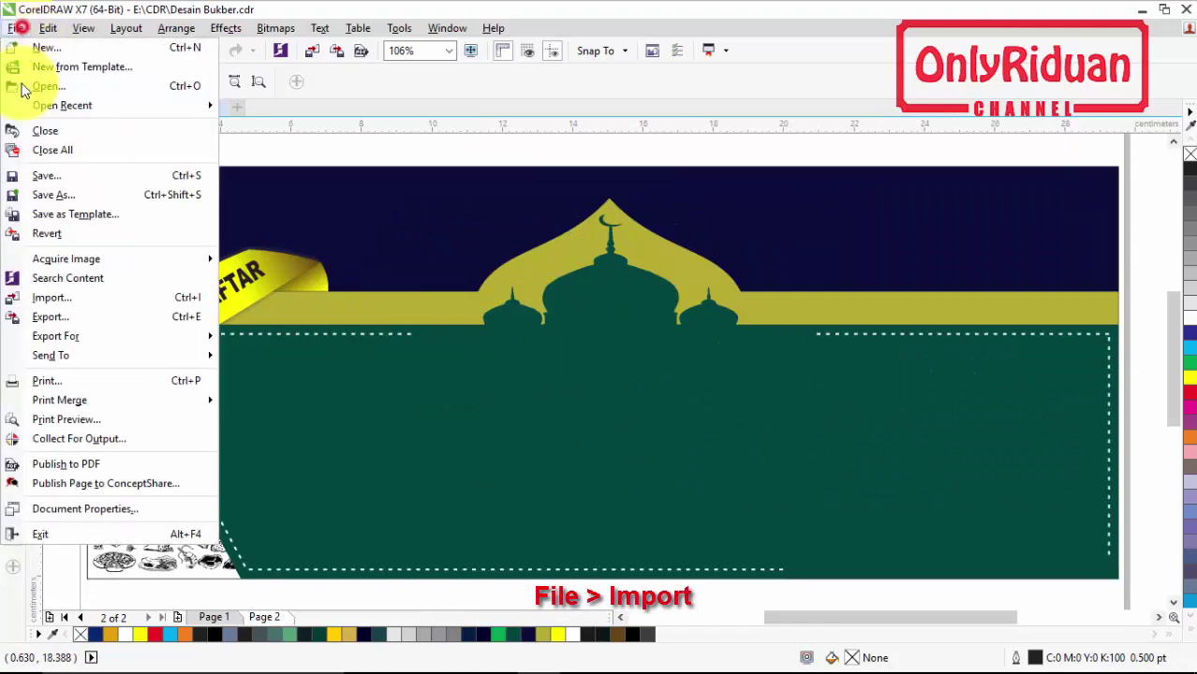
left_click(48, 298)
left_click_drag(883, 349, 883, 374)
left_click(611, 412)
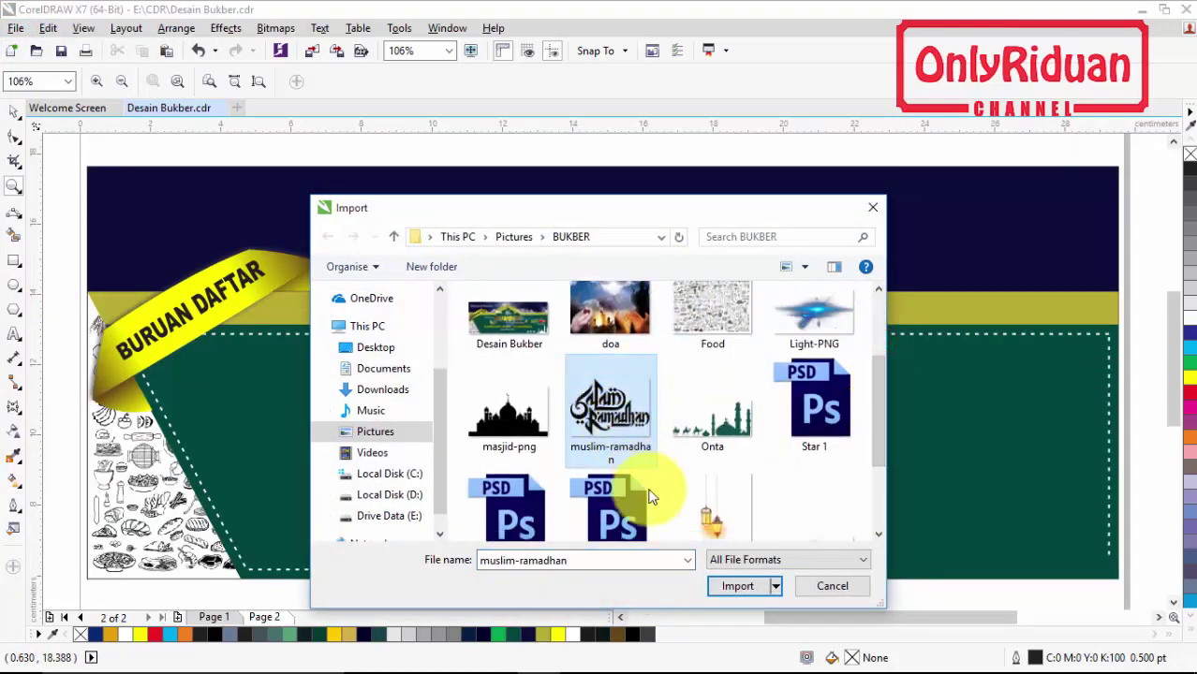
left_click(726, 585)
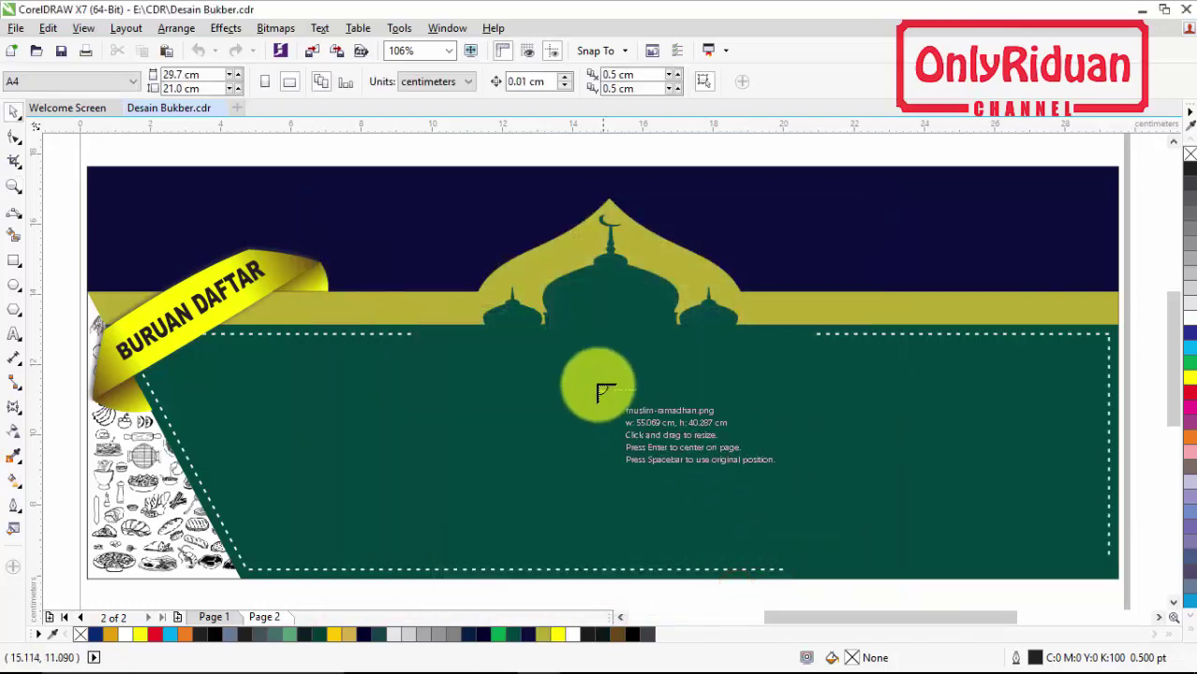
left_click_drag(560, 356, 740, 475)
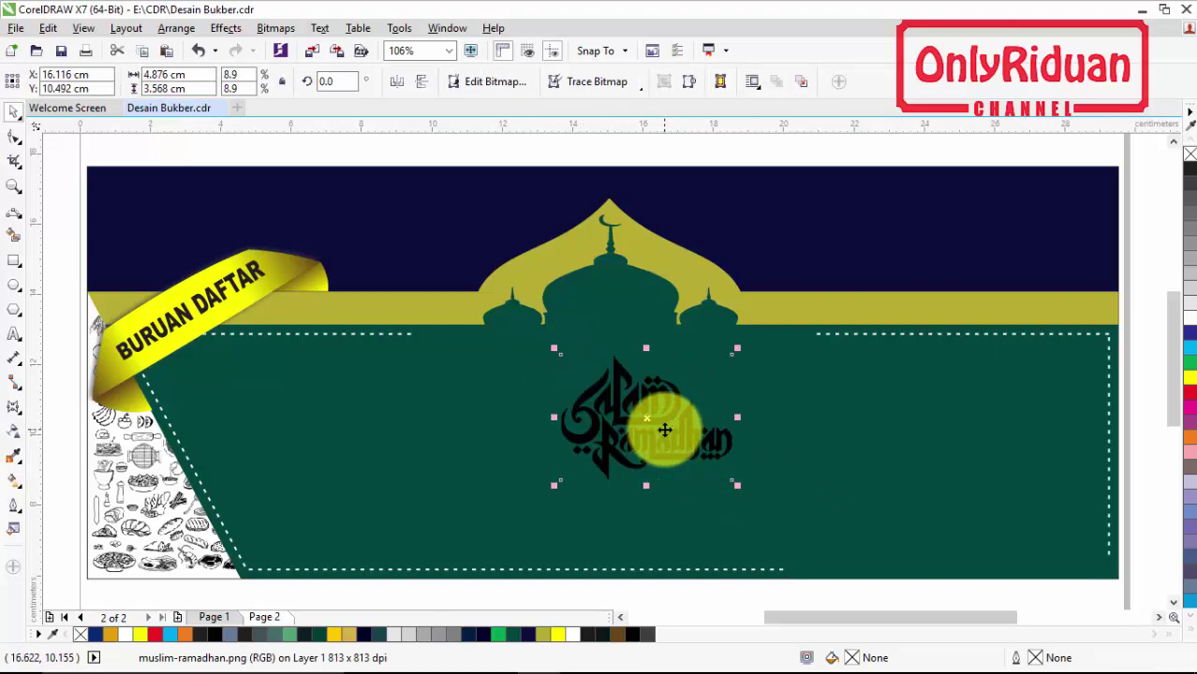
mouse_move(661, 427)
left_mouse_down()
mouse_move(646, 420)
mouse_move(643, 430)
left_mouse_up()
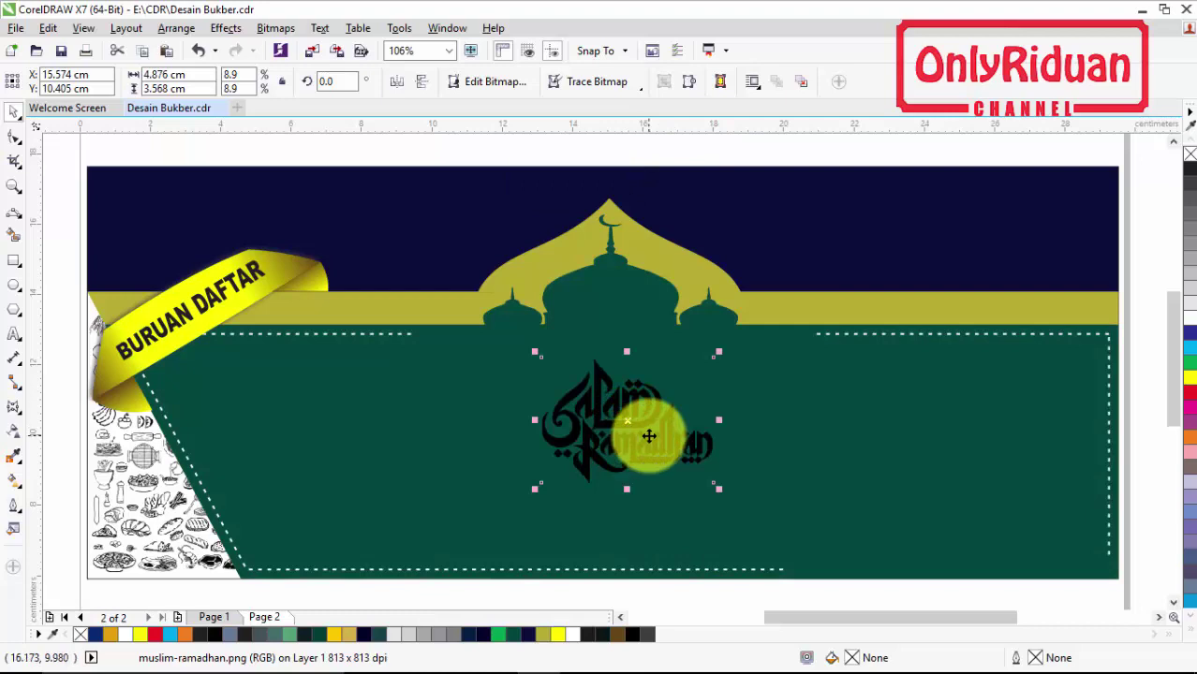
left_click_drag(625, 419, 565, 415)
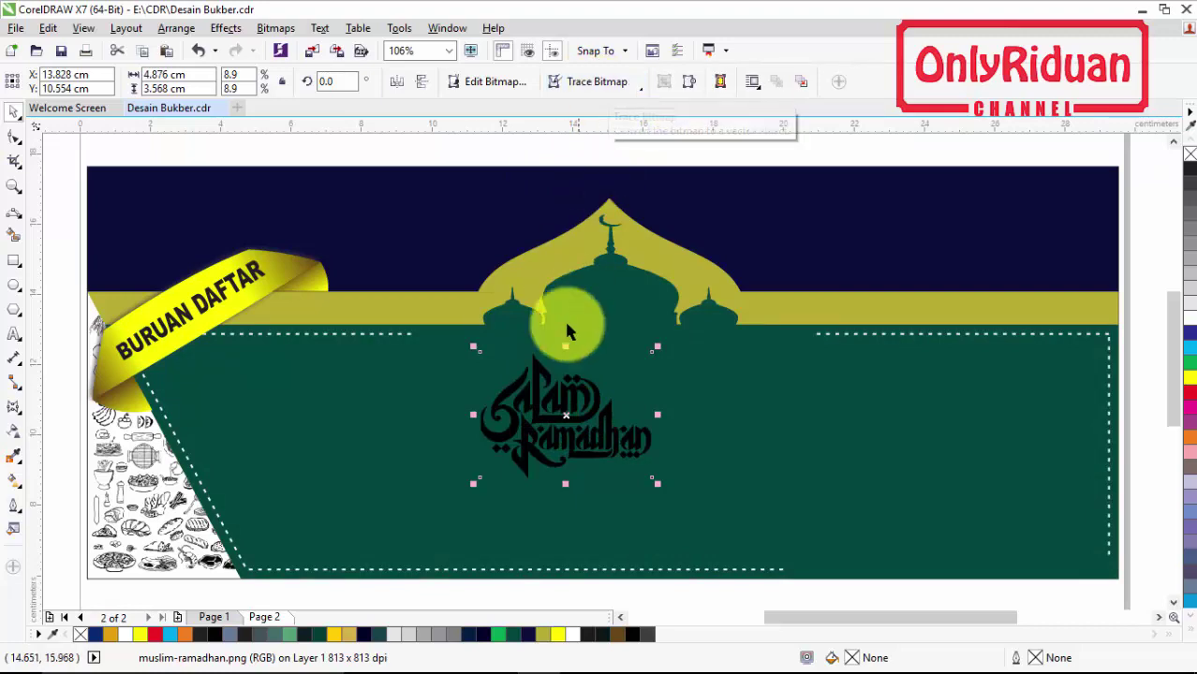
Try Quick Trace on the imported "Salam Ramadhan" bitmap and undo it
scroll(543, 454, "up", 3)
scroll(543, 448, "up", 2)
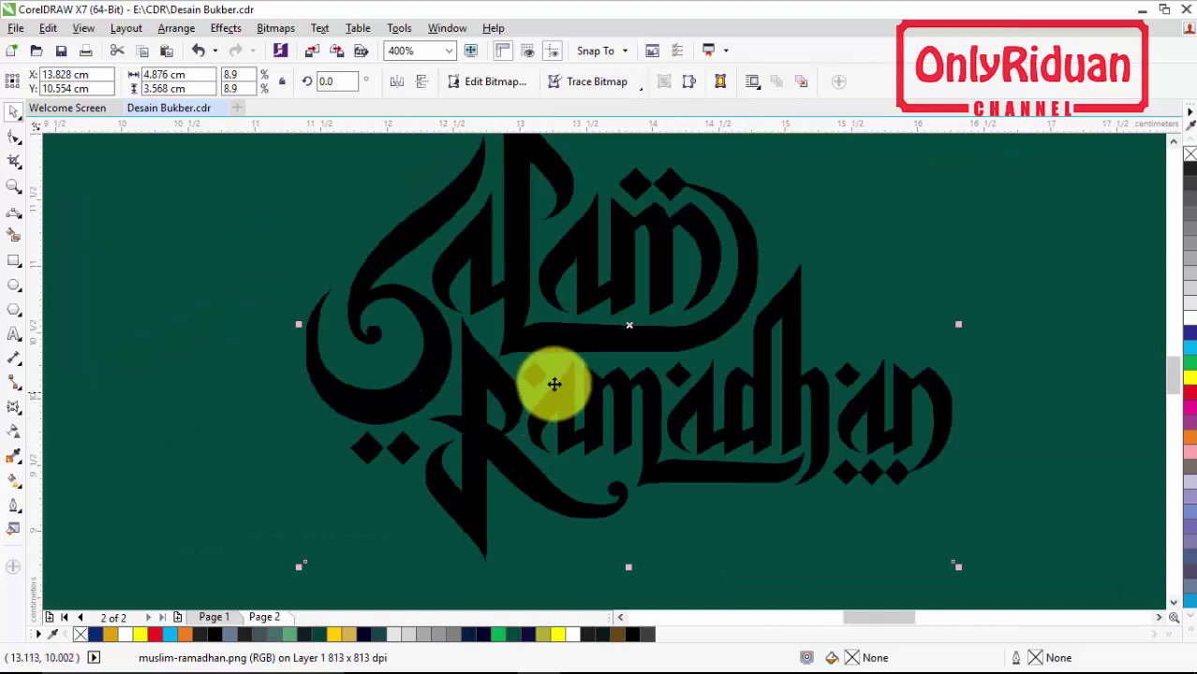
scroll(554, 382, "down", 2)
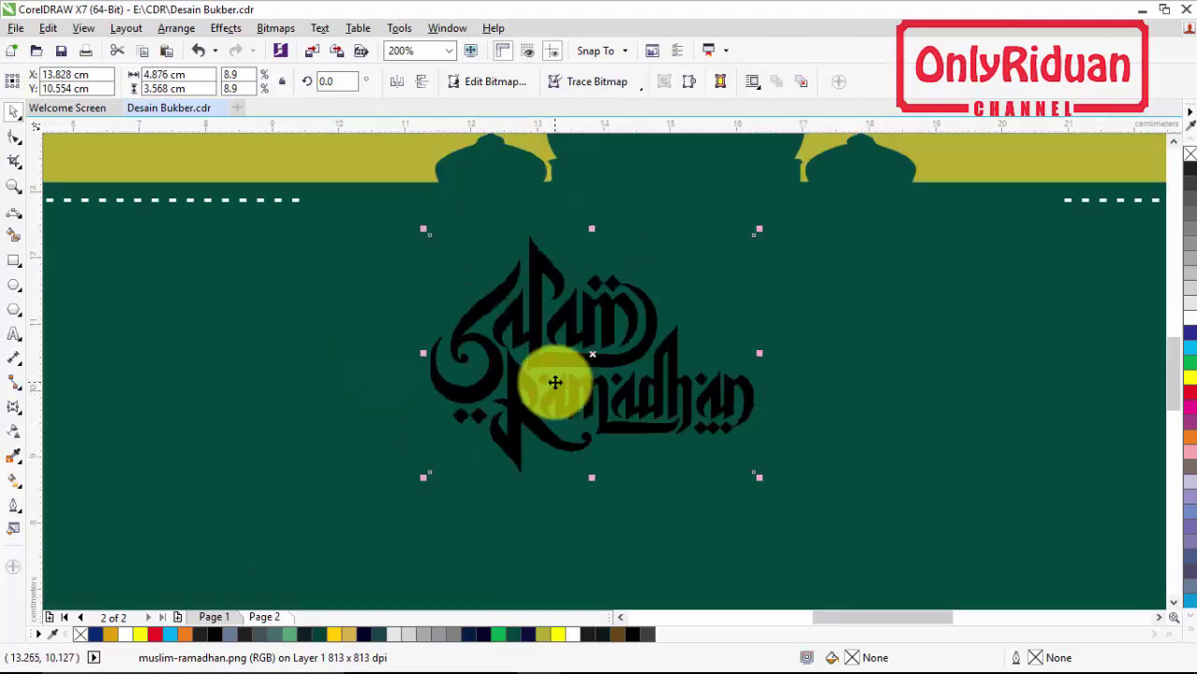
left_click(598, 81)
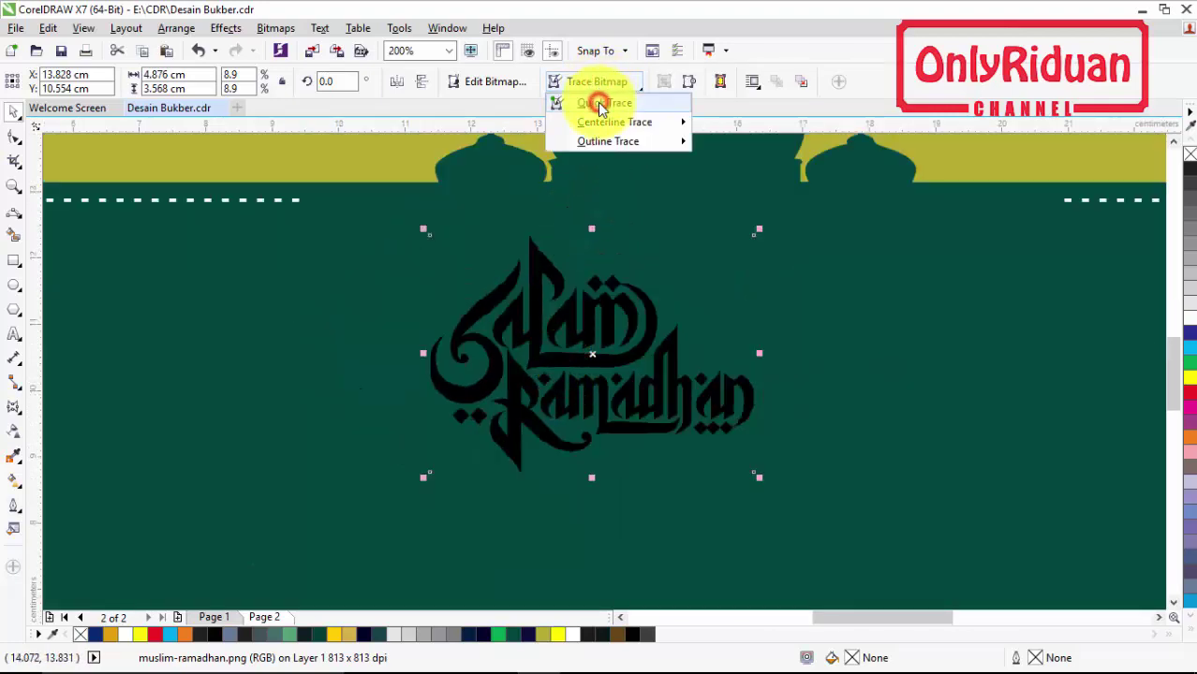
left_click(599, 105)
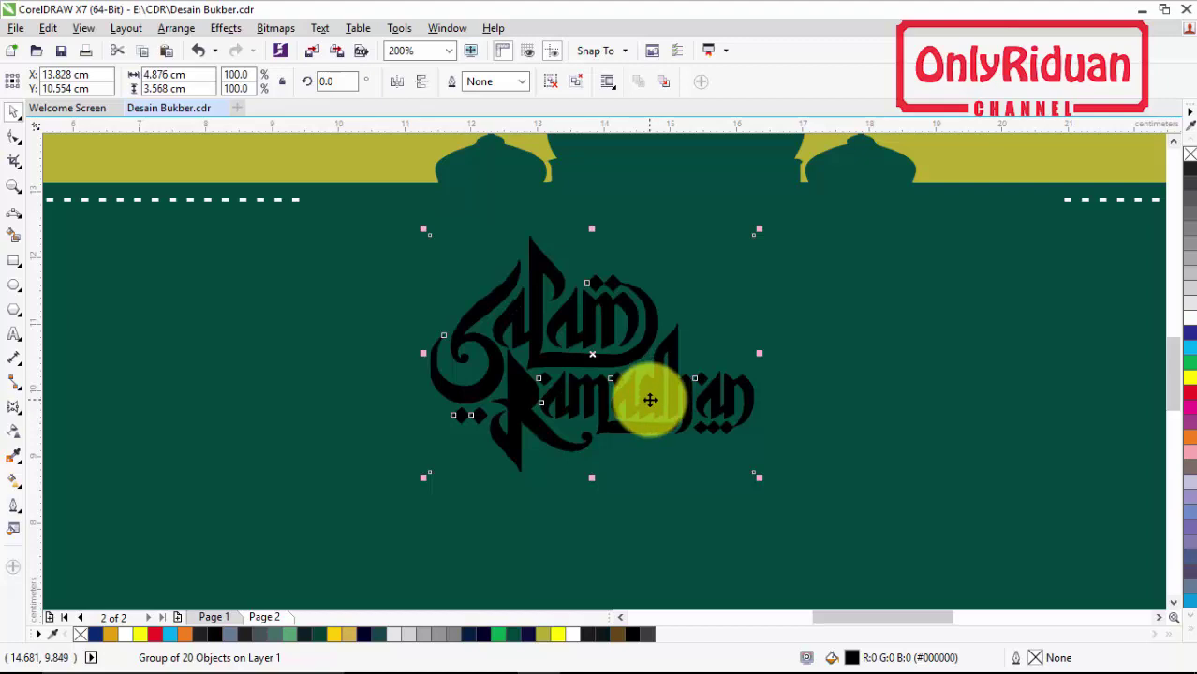
key("ctrl+z")
Trace the "Salam Ramadhan" bitmap into vector shapes using Outline Trace with the High Quality Image type
left_click(585, 365)
left_click(614, 83)
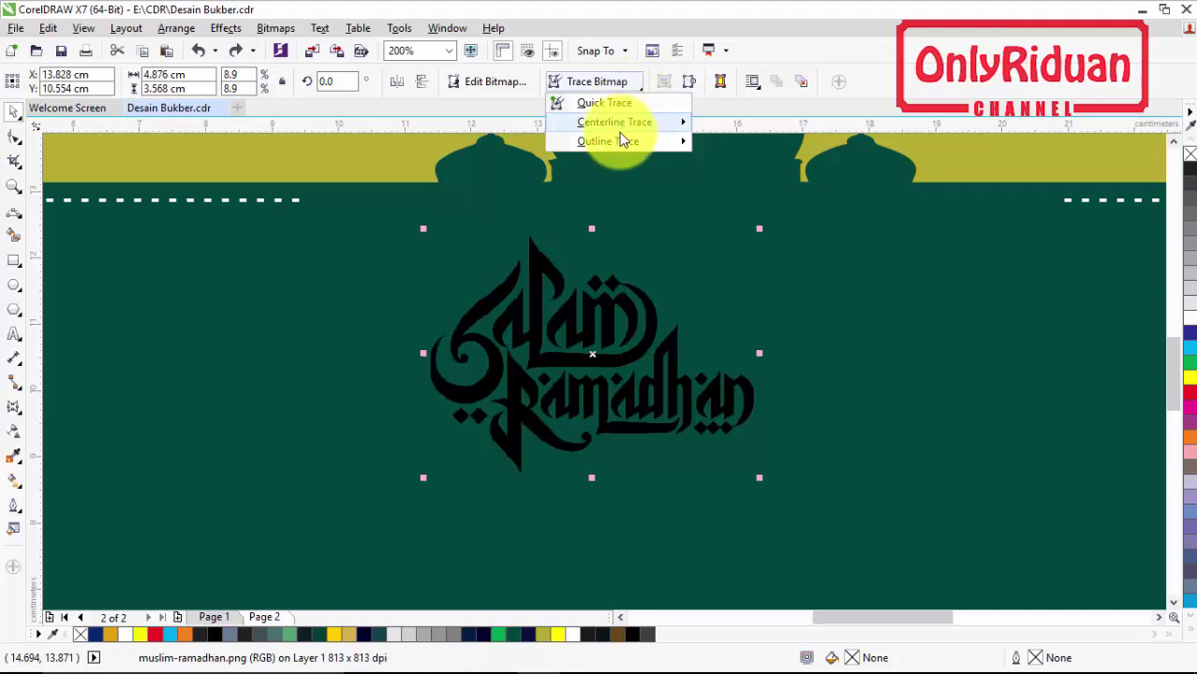
mouse_move(616, 142)
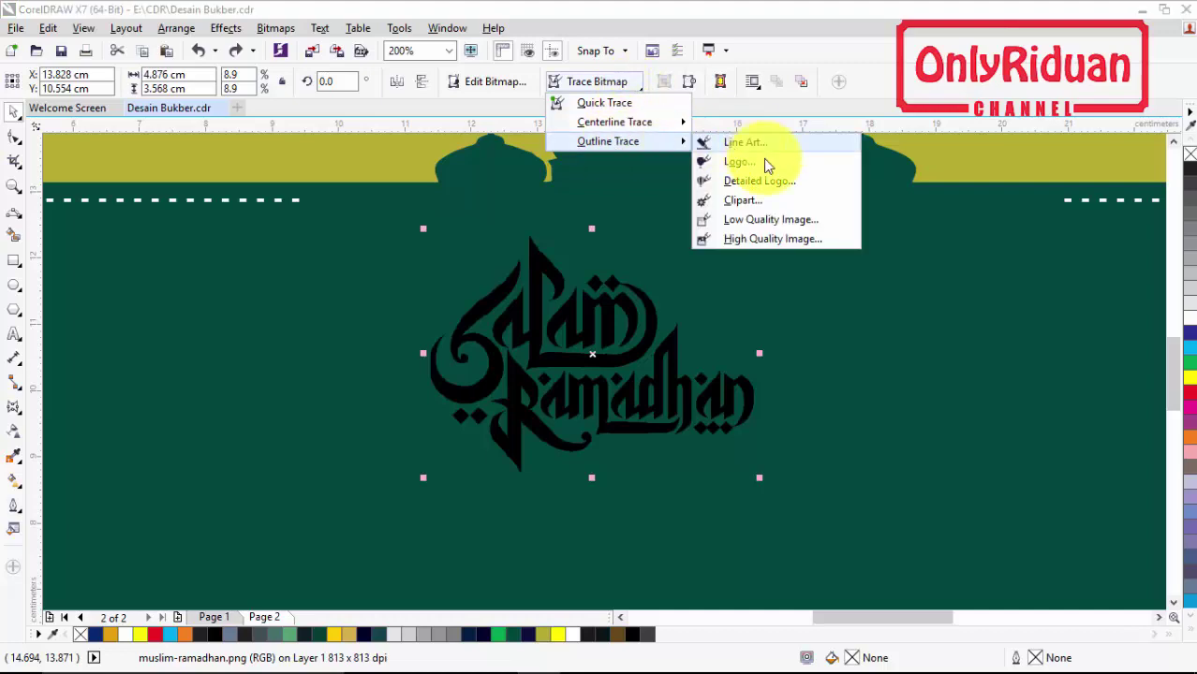
left_click(754, 240)
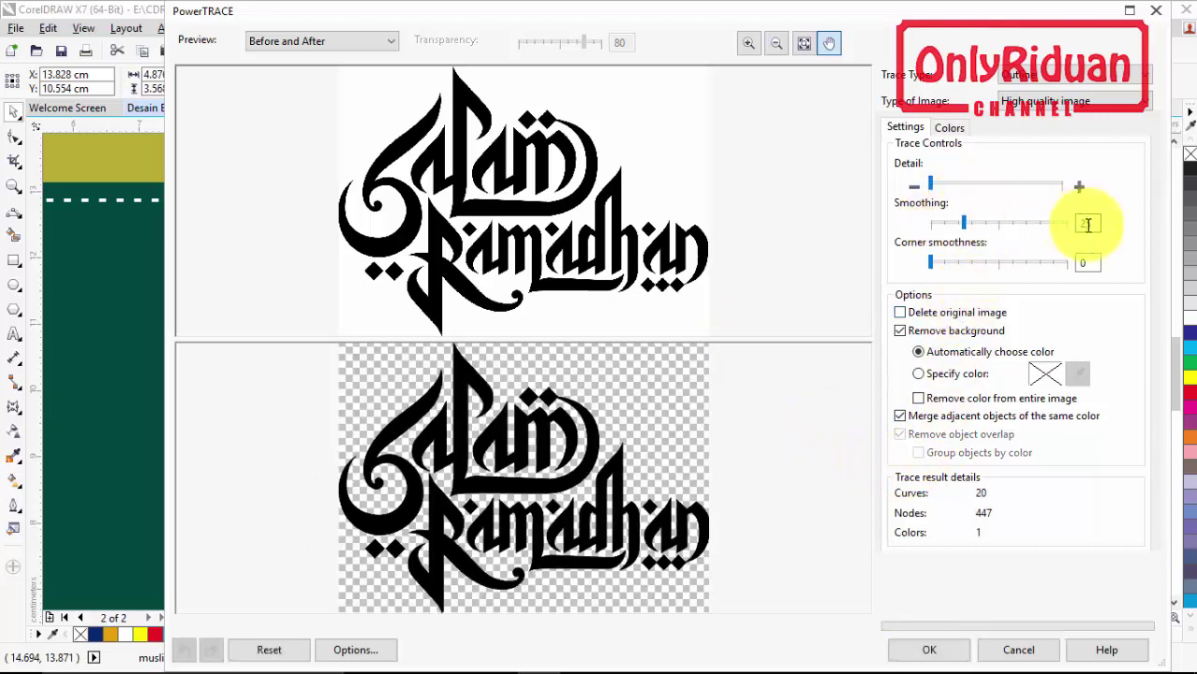
left_click(932, 650)
Move the traced "Salam Ramadhan" lettering off the original bitmap and delete the bitmap
left_click_drag(591, 356, 847, 375)
left_click(582, 363)
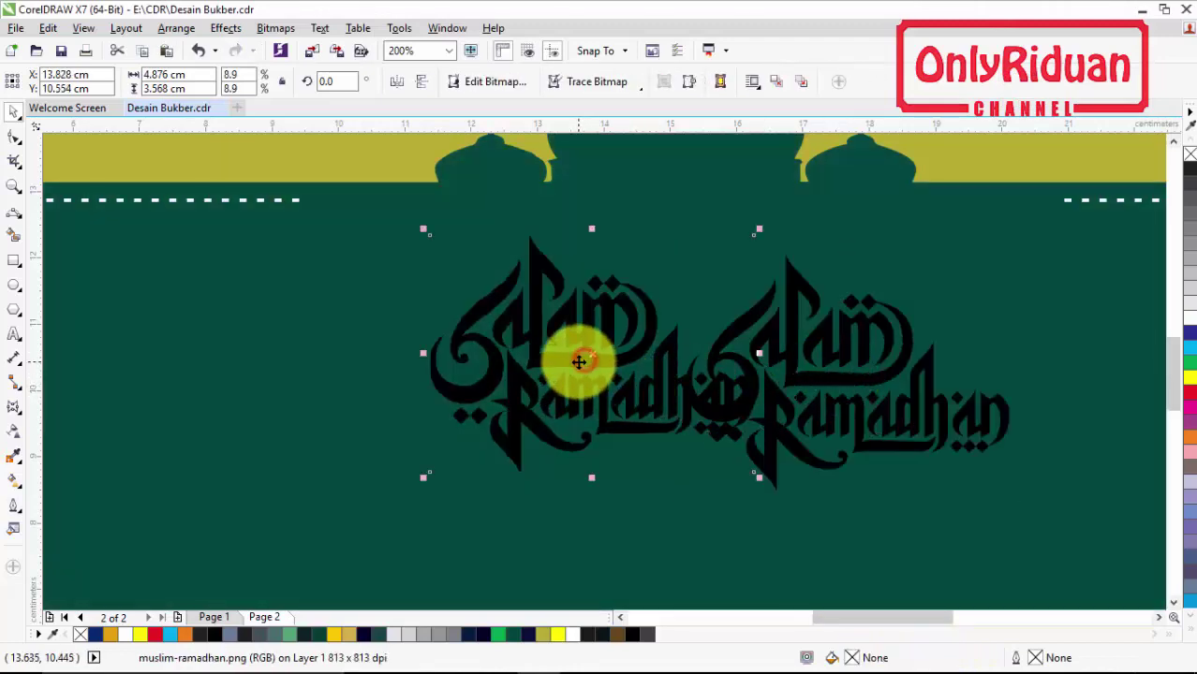
key("Delete")
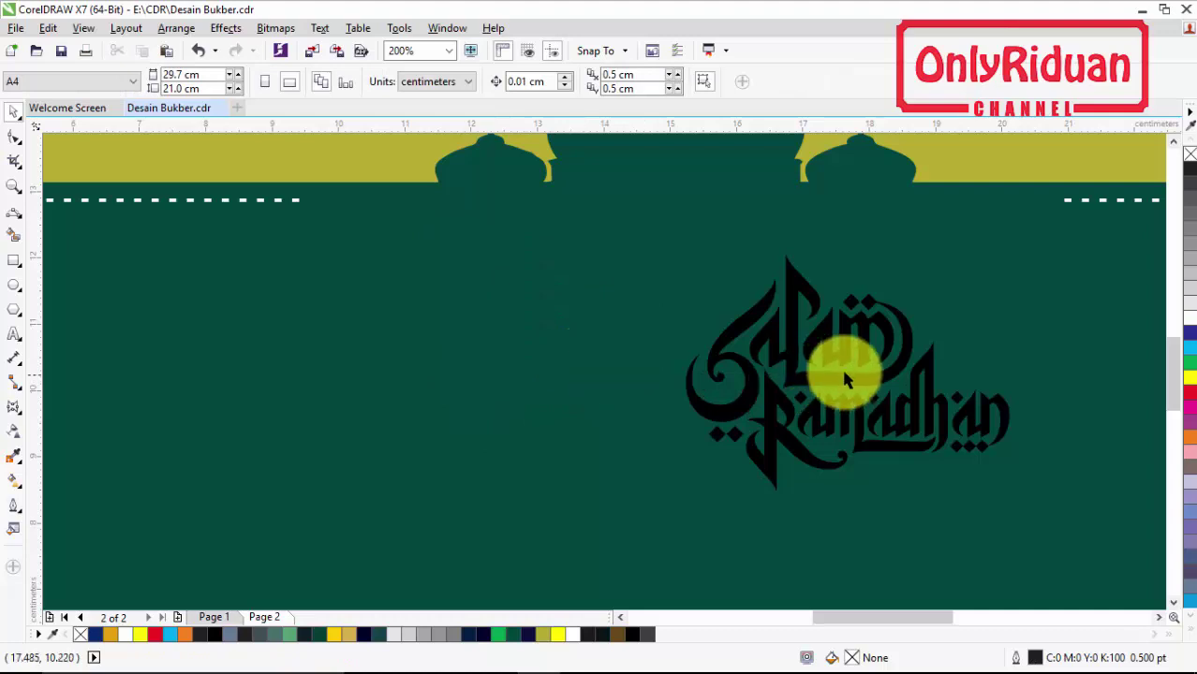
Scale the traced lettering down to about 1.97 cm wide and place it inside the mosque's central dome
left_click_drag(833, 364, 747, 283)
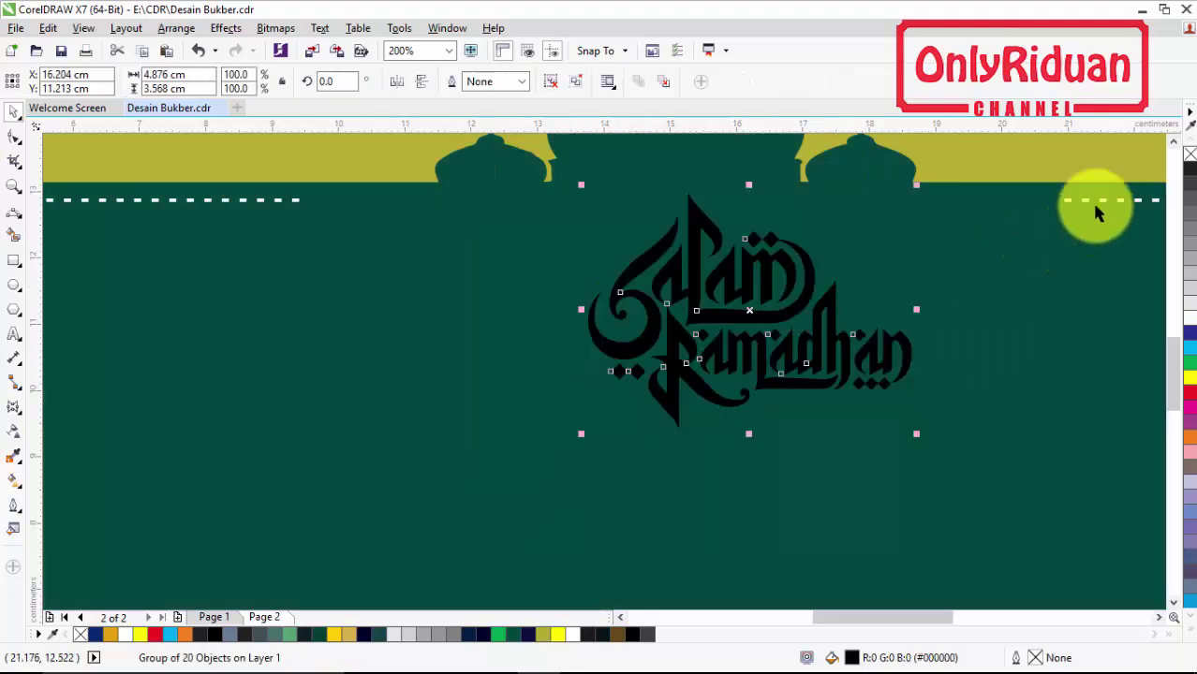
left_click(1175, 142)
left_click_drag(914, 534, 713, 426)
left_click_drag(651, 337, 659, 237)
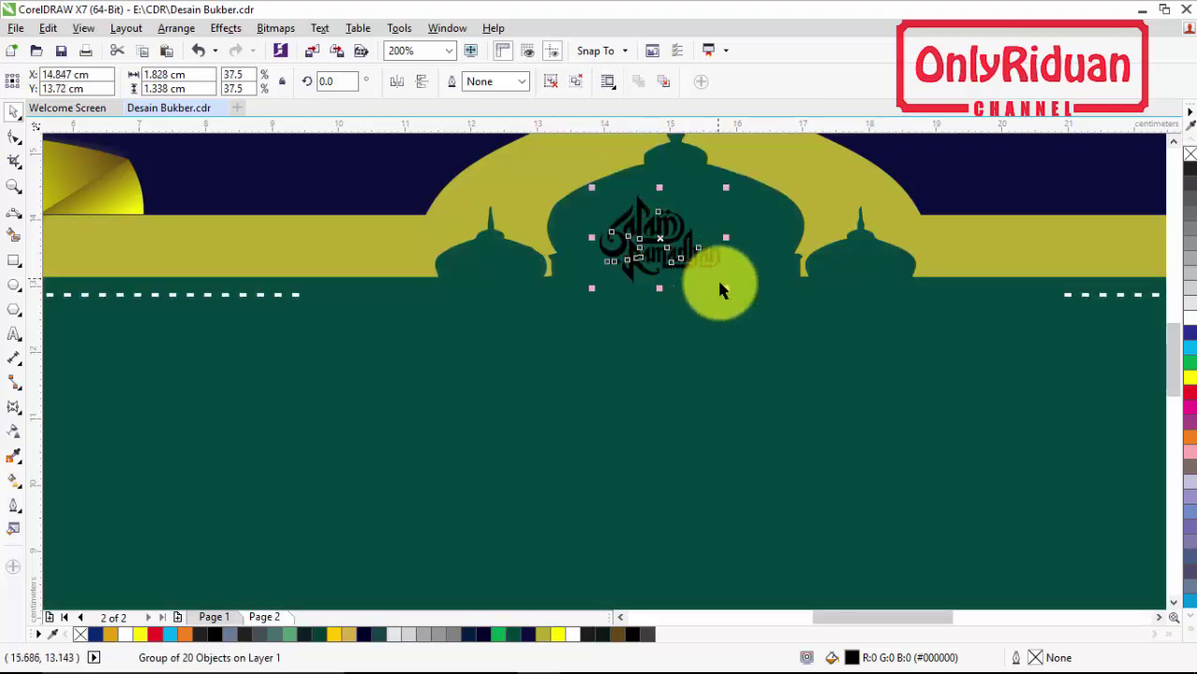
mouse_move(724, 288)
left_mouse_down()
mouse_move(726, 275)
mouse_move(735, 295)
left_mouse_up()
Duplicate the "Salam Ramadhan" lettering and fill the copy with white
key("ctrl+d")
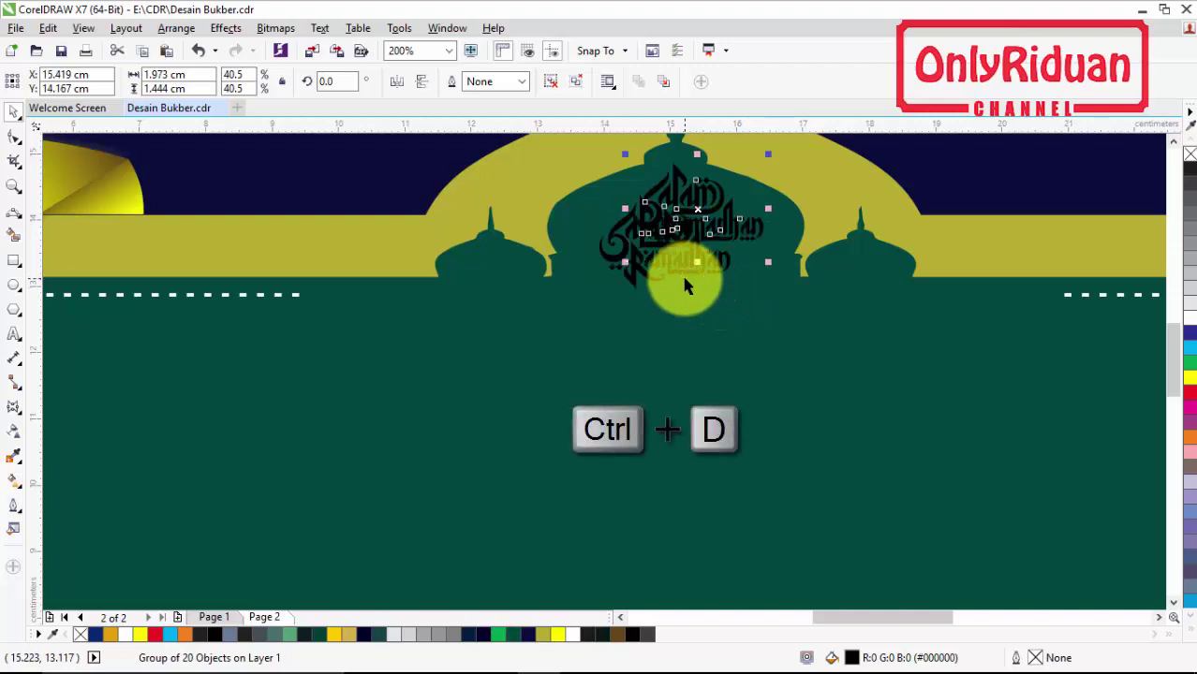
left_click_drag(684, 285, 714, 201)
left_click(760, 288)
left_click(711, 213)
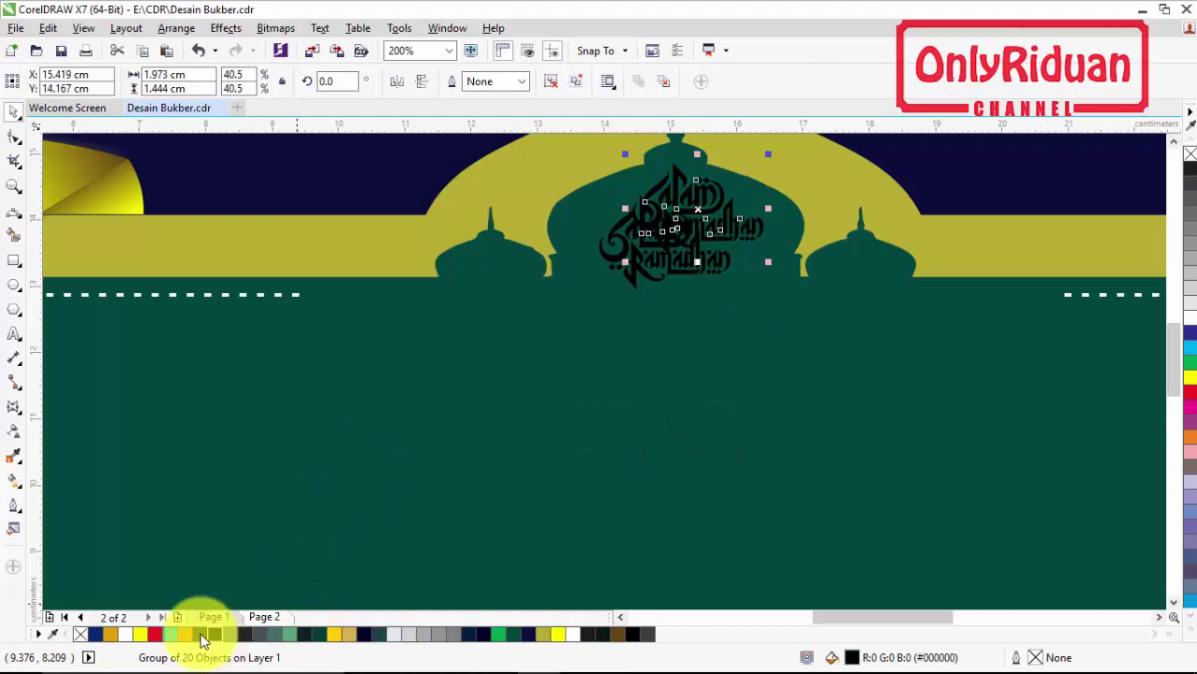
left_click(130, 635)
Place the white lettering over the black one with a slight offset so the black forms a drop shadow
scroll(698, 211, "up", 1)
left_click_drag(706, 217, 637, 272)
key("Down")
key("Down")
key("Down")
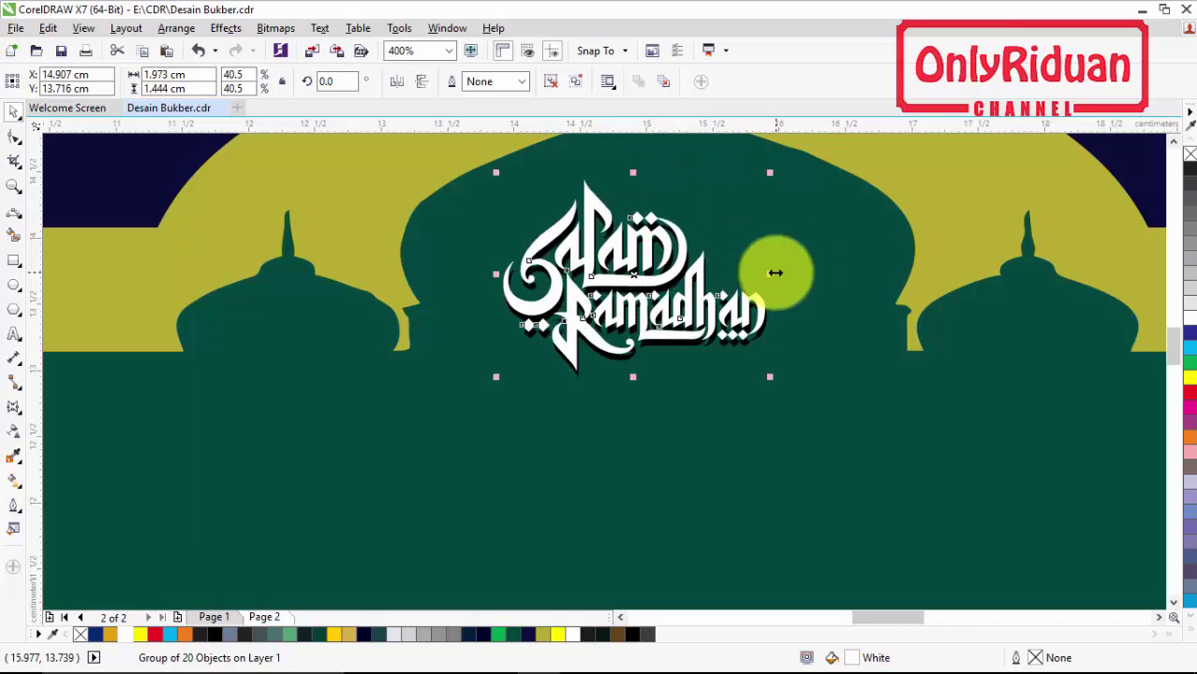
key("Right")
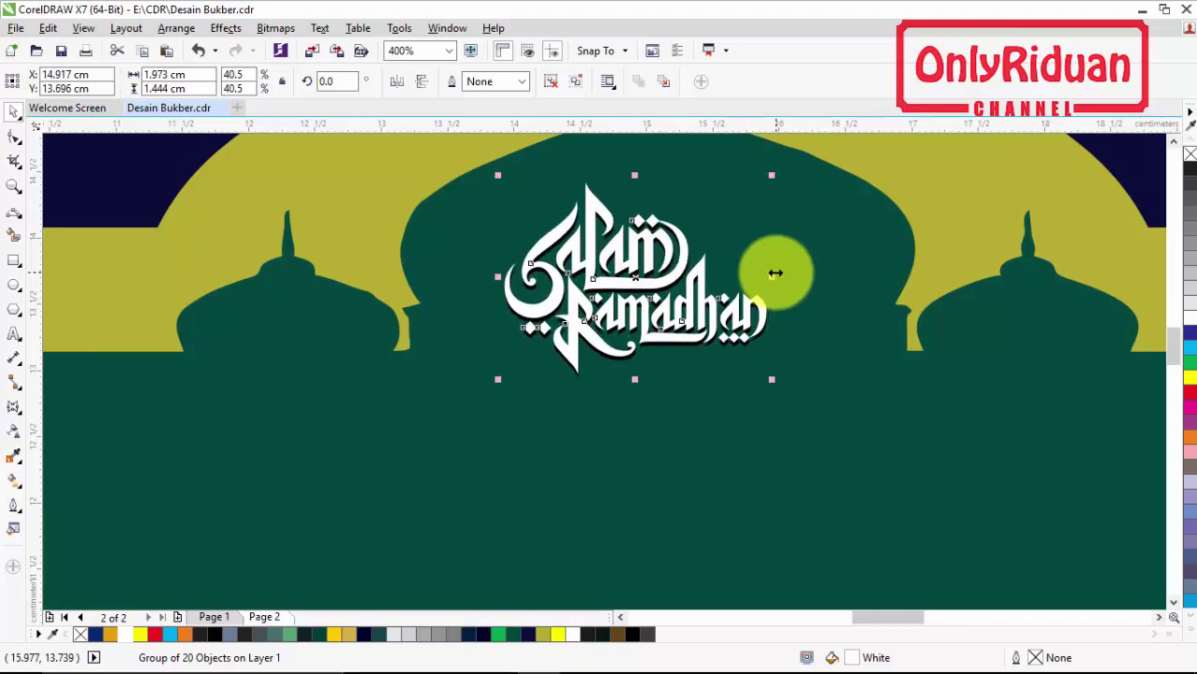
Group the white lettering with its black shadow copy
scroll(691, 294, "down", 1)
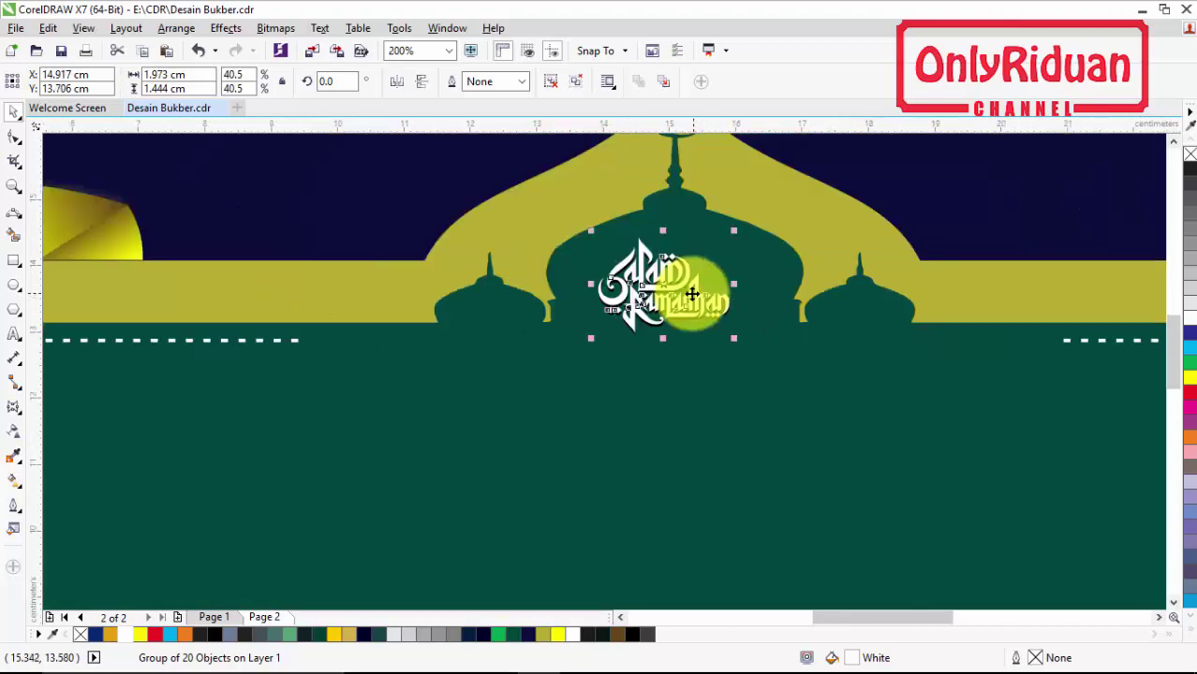
scroll(691, 294, "down", 1)
left_click_drag(598, 147, 761, 333)
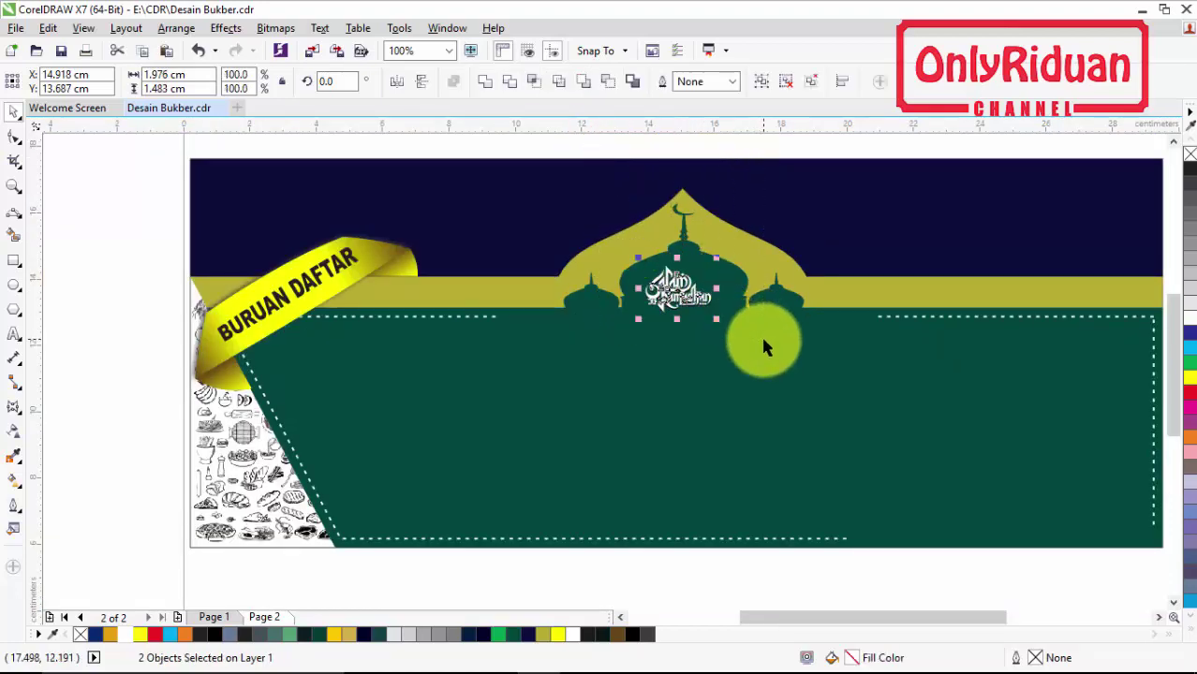
left_click(759, 82)
Enlarge the lettering group to about 2.18 cm wide and centre it in the mosque's central dome
scroll(665, 269, "up", 1)
left_click_drag(697, 308, 714, 288)
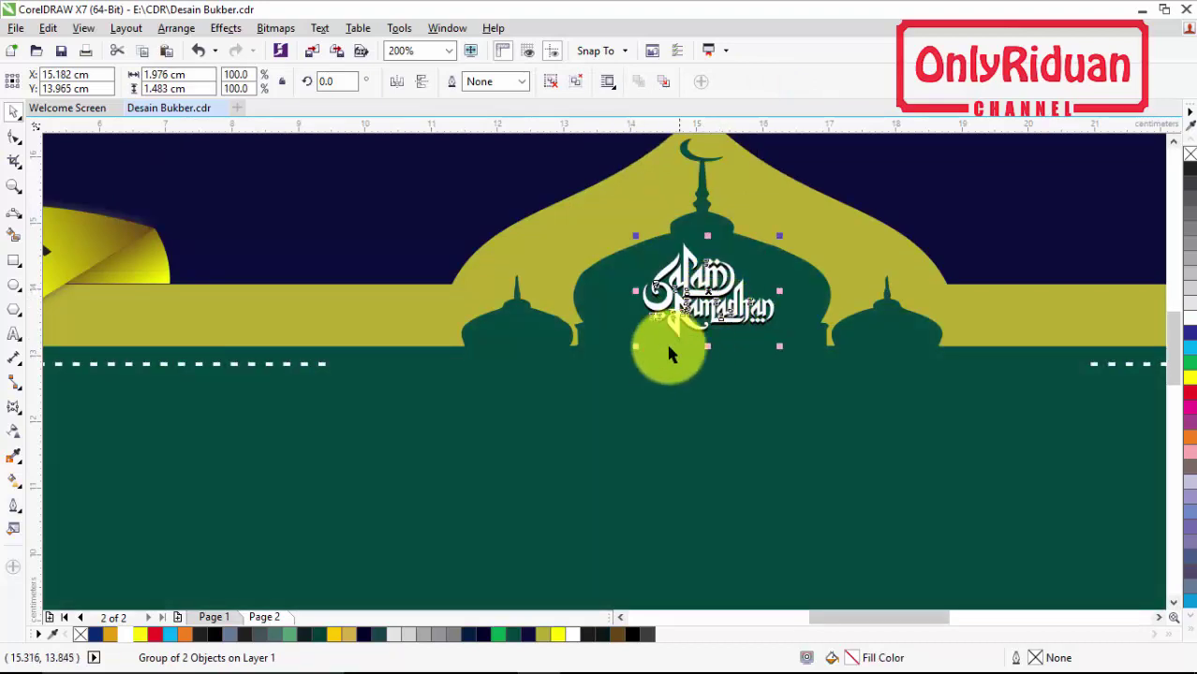
left_click_drag(636, 346, 625, 361)
scroll(783, 312, "down", 1)
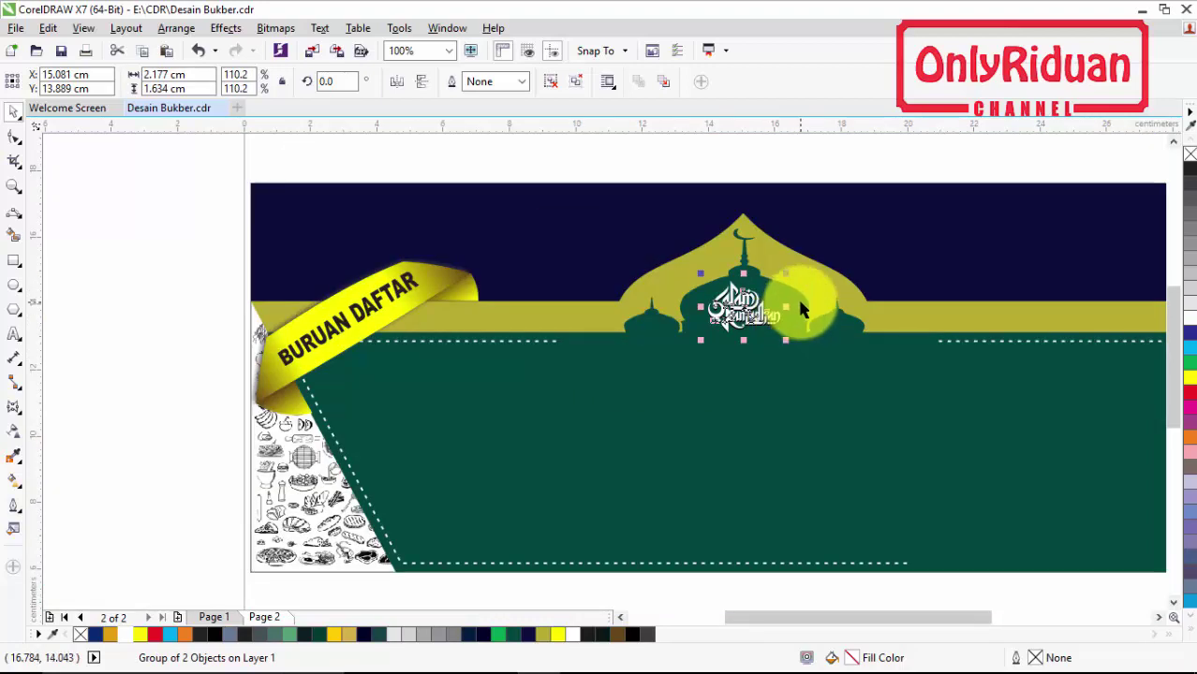
Import doa.jpg from the BUKBER folder and place it about 13.25 cm wide over the middle of the banner, level with its upper edge
left_click(1159, 618)
left_click(1158, 618)
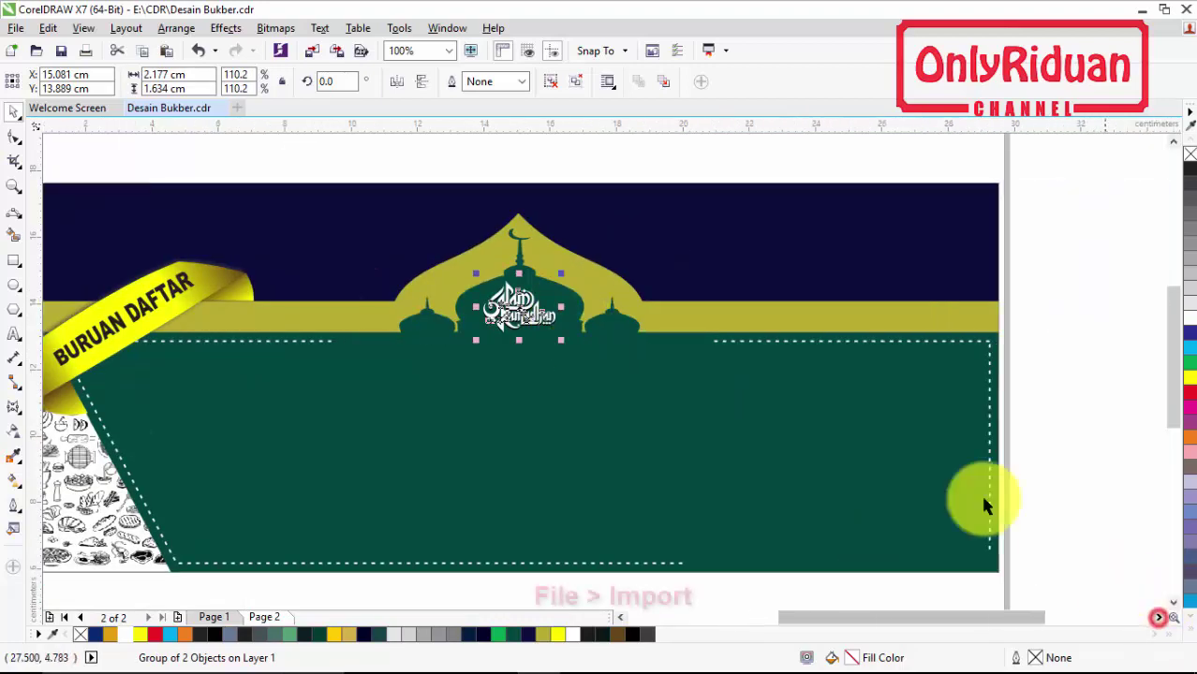
left_click(16, 28)
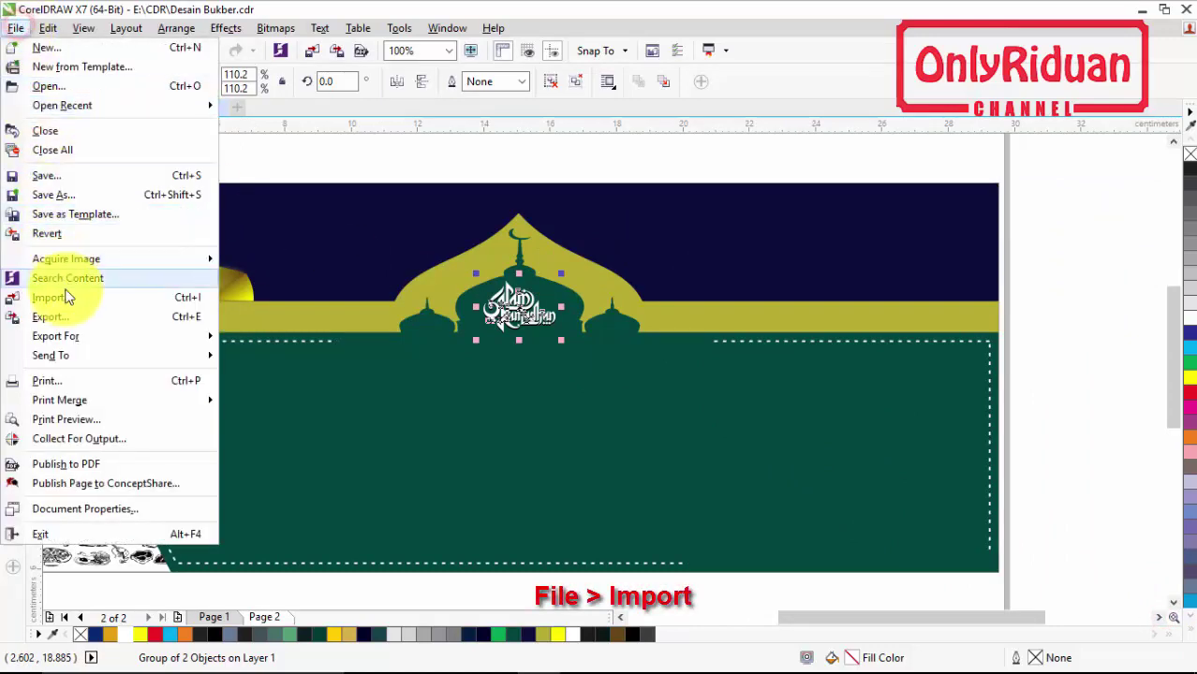
left_click(64, 295)
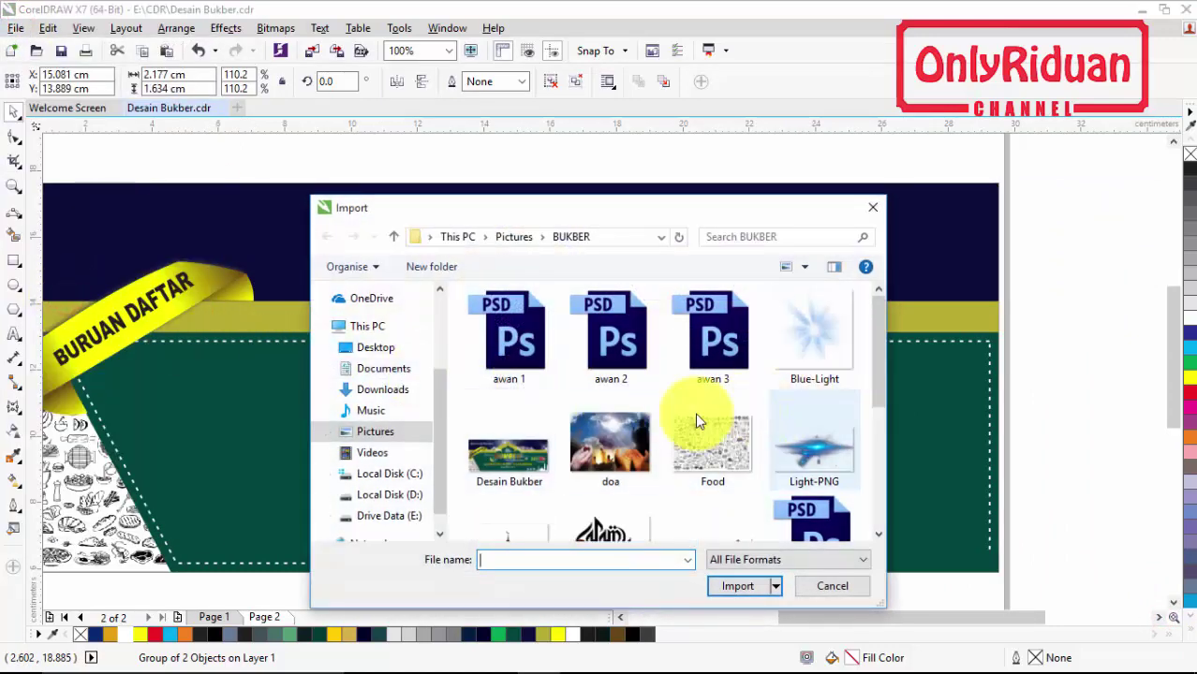
left_click(610, 448)
left_click(737, 586)
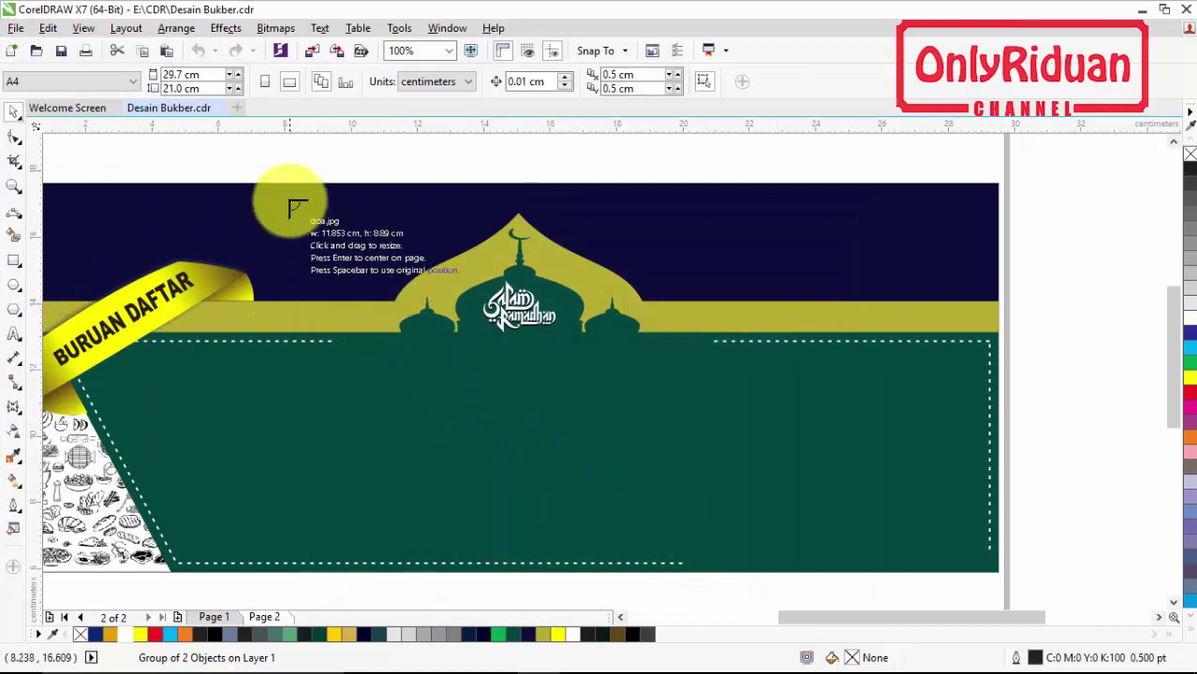
left_click_drag(300, 183, 840, 503)
left_click_drag(662, 347, 604, 339)
PowerClip the doa.jpg image inside the dark blue banner rectangle
right_click(610, 311)
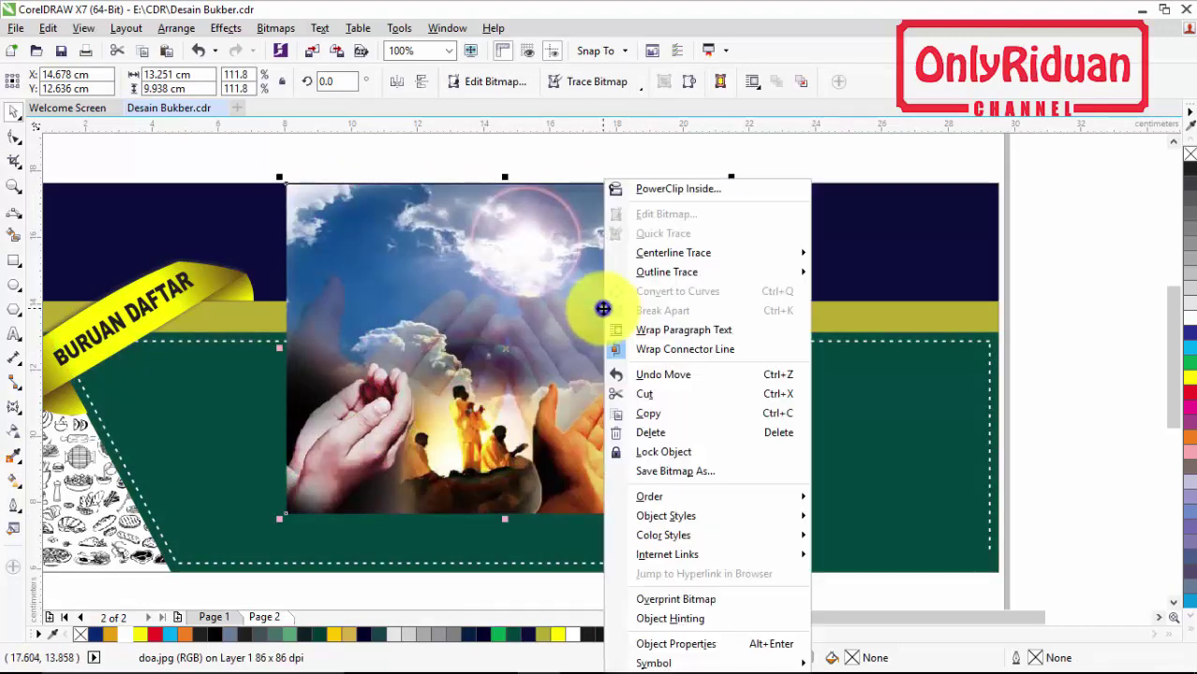
left_click(828, 245)
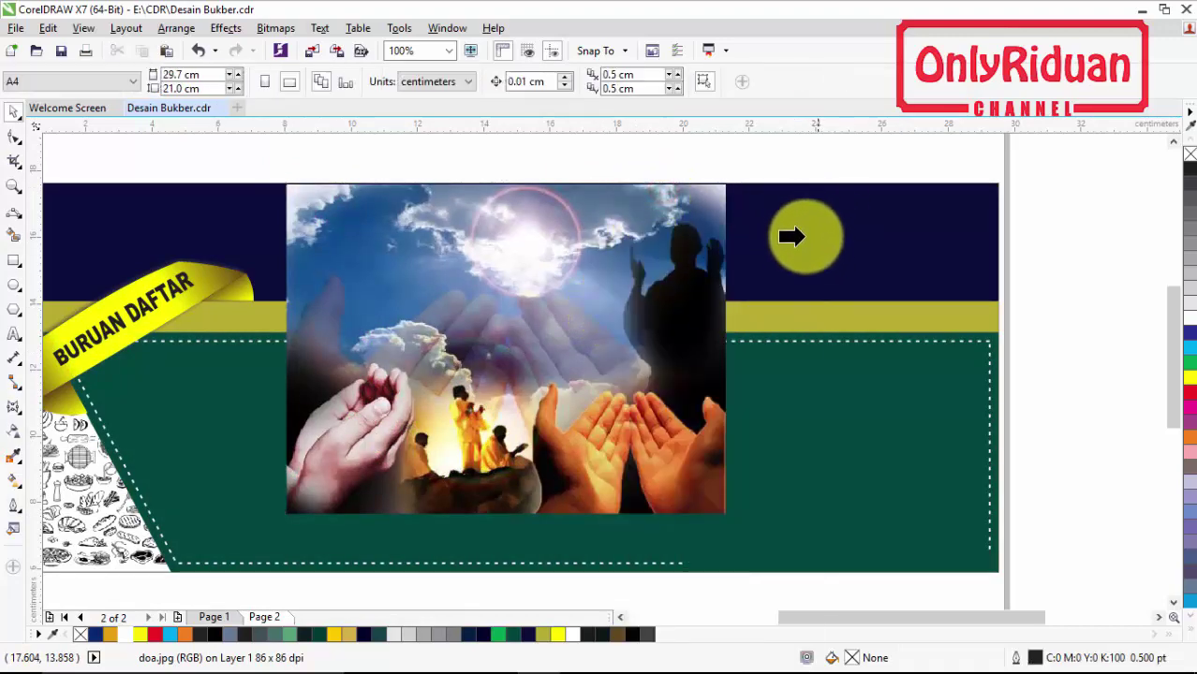
left_click(780, 223)
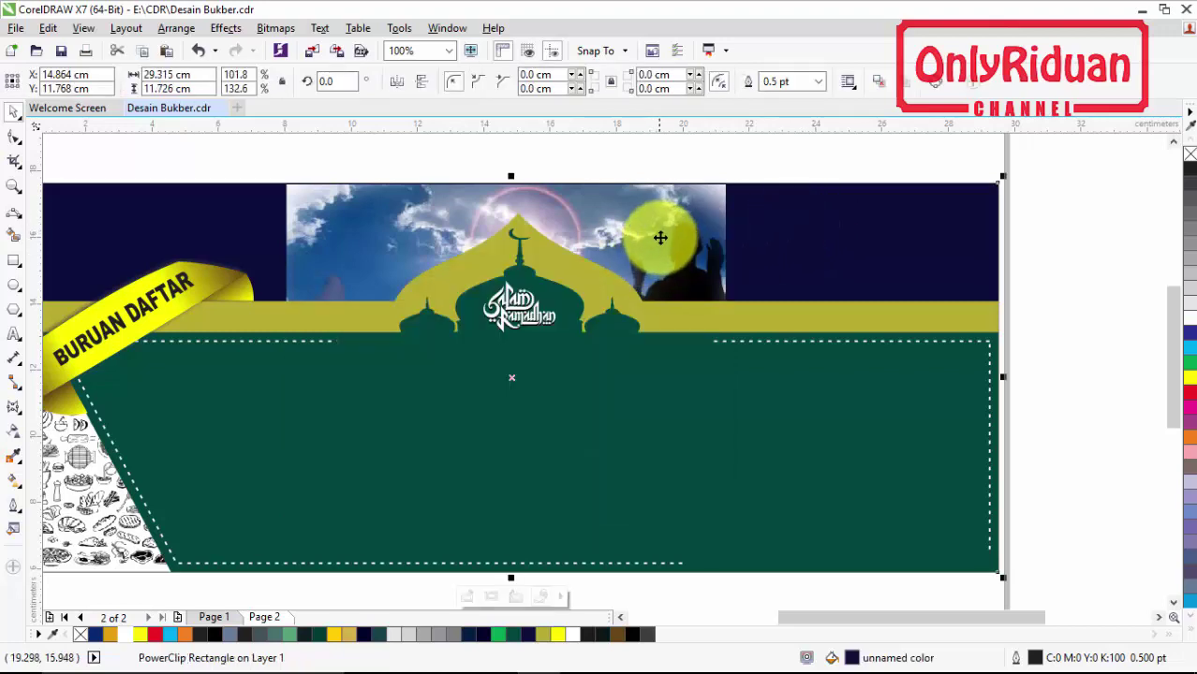
Edit the banner's PowerClip contents and fade doa.jpg with a linear transparency from its middle to its right edge
right_click(657, 236)
left_click(714, 214)
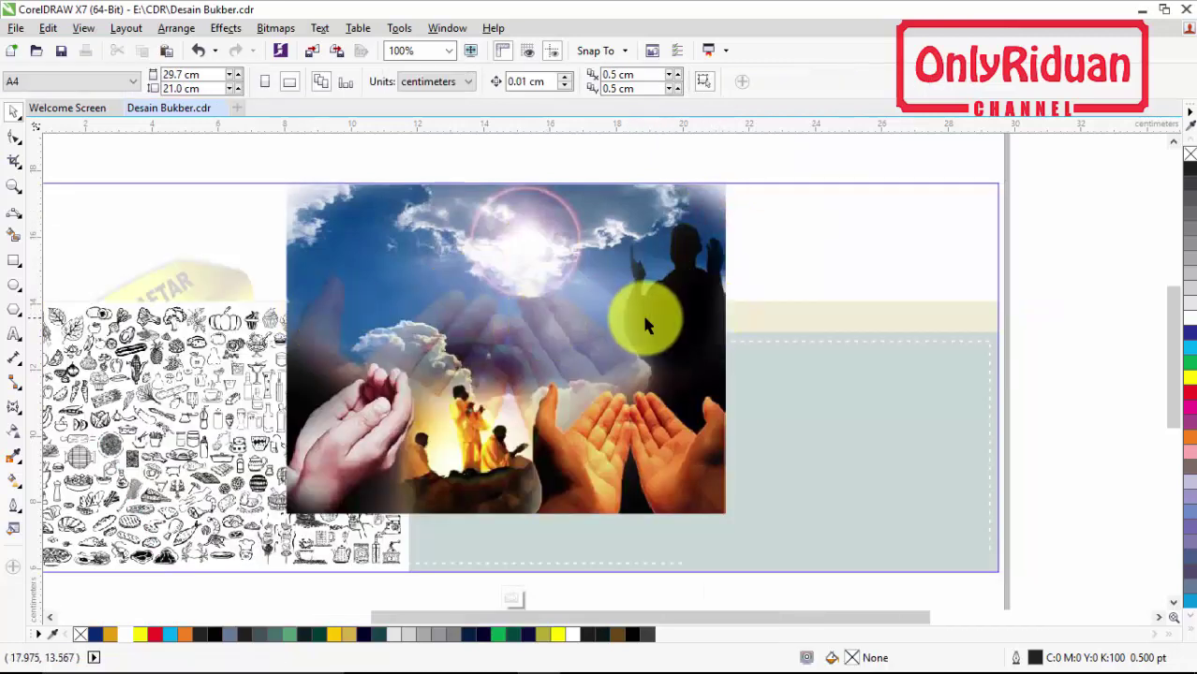
left_click(663, 298)
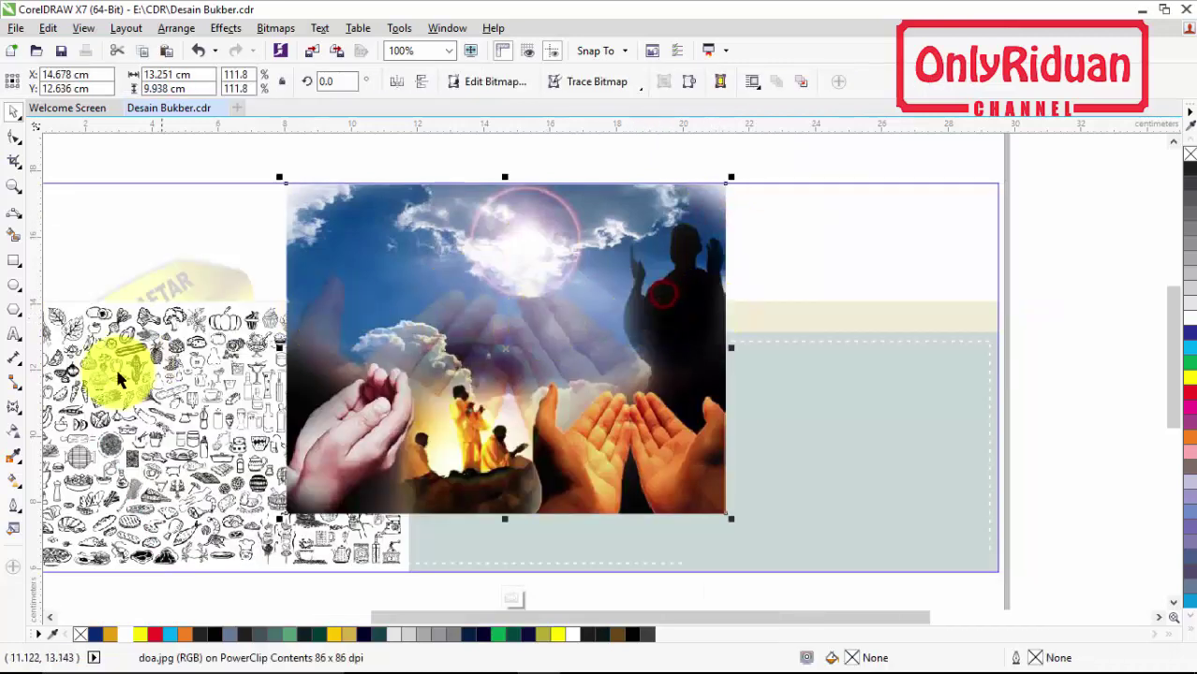
left_click(14, 434)
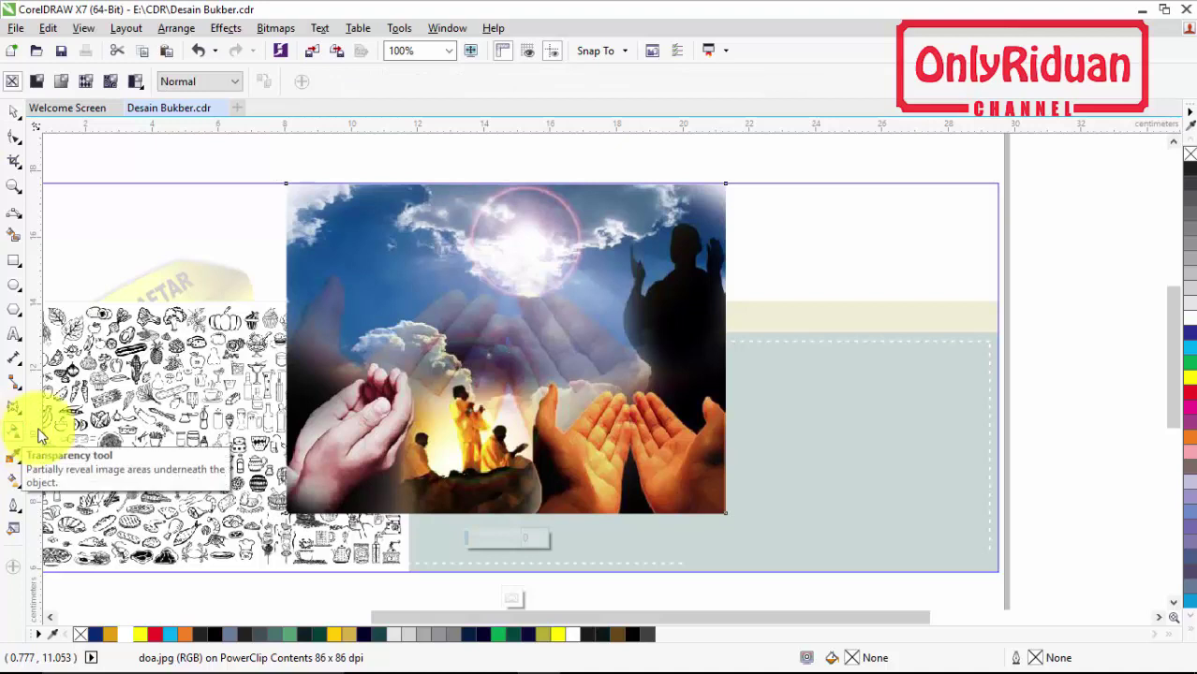
left_click_drag(518, 330, 725, 332)
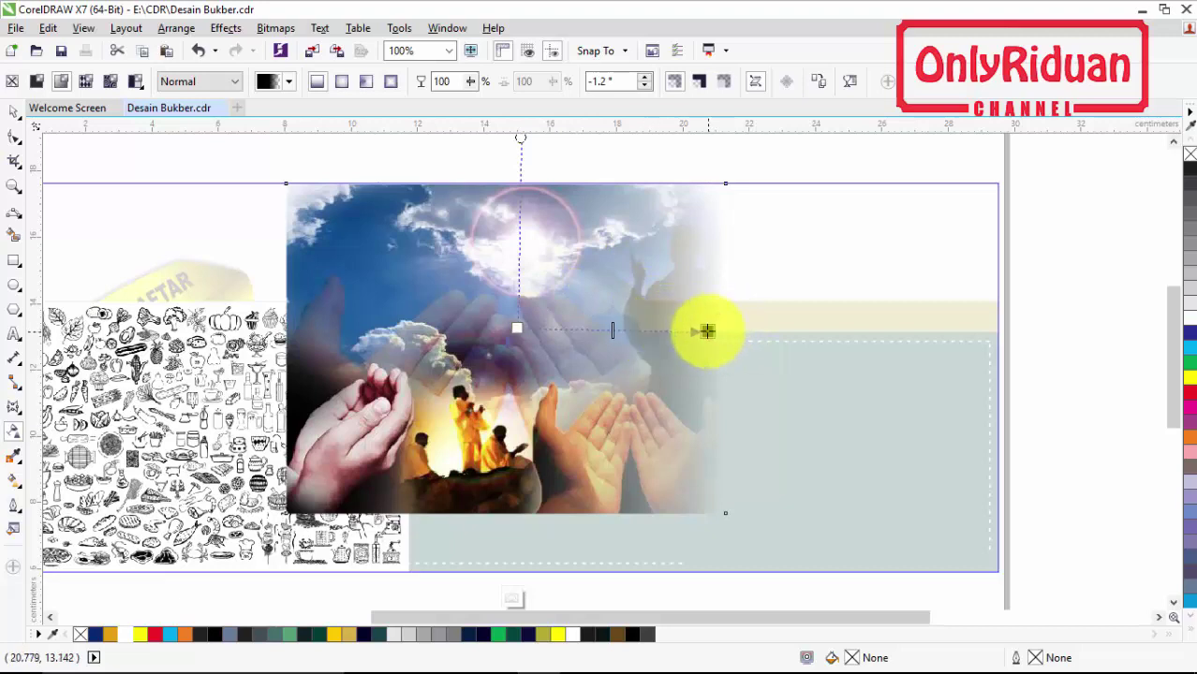
Adjust the prayer photo's right-hand transparency fade and convert it to a 300 dpi CMYK bitmap with a transparent background
left_click_drag(707, 332, 706, 332)
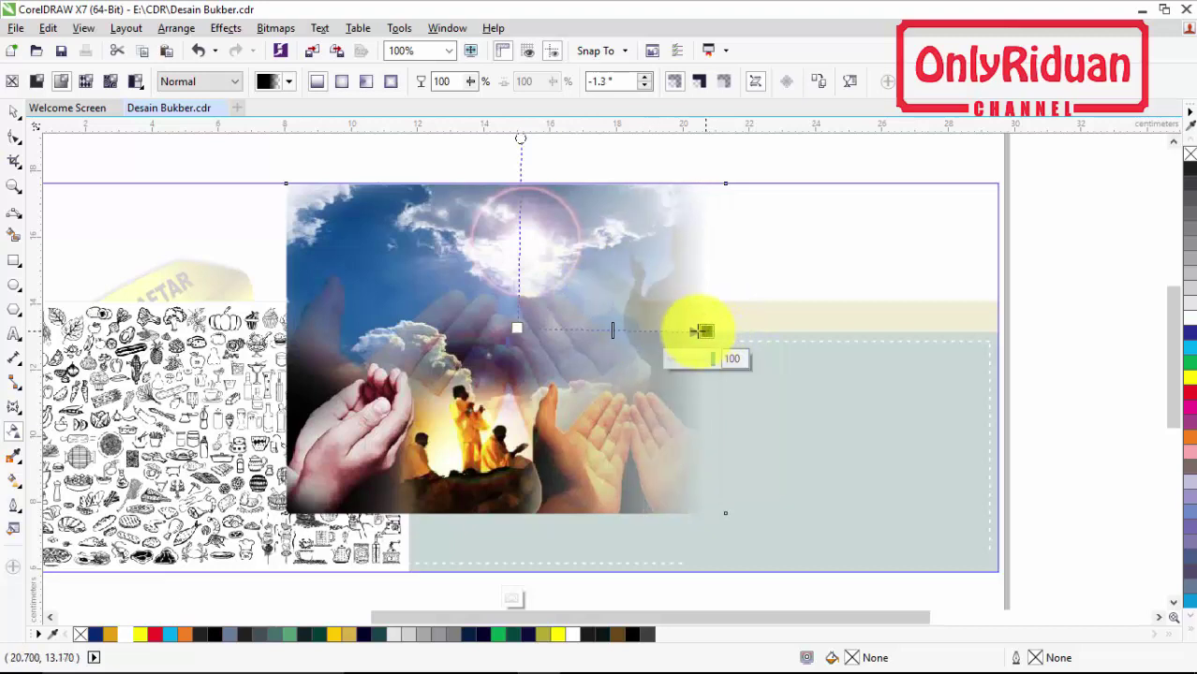
left_click(519, 331)
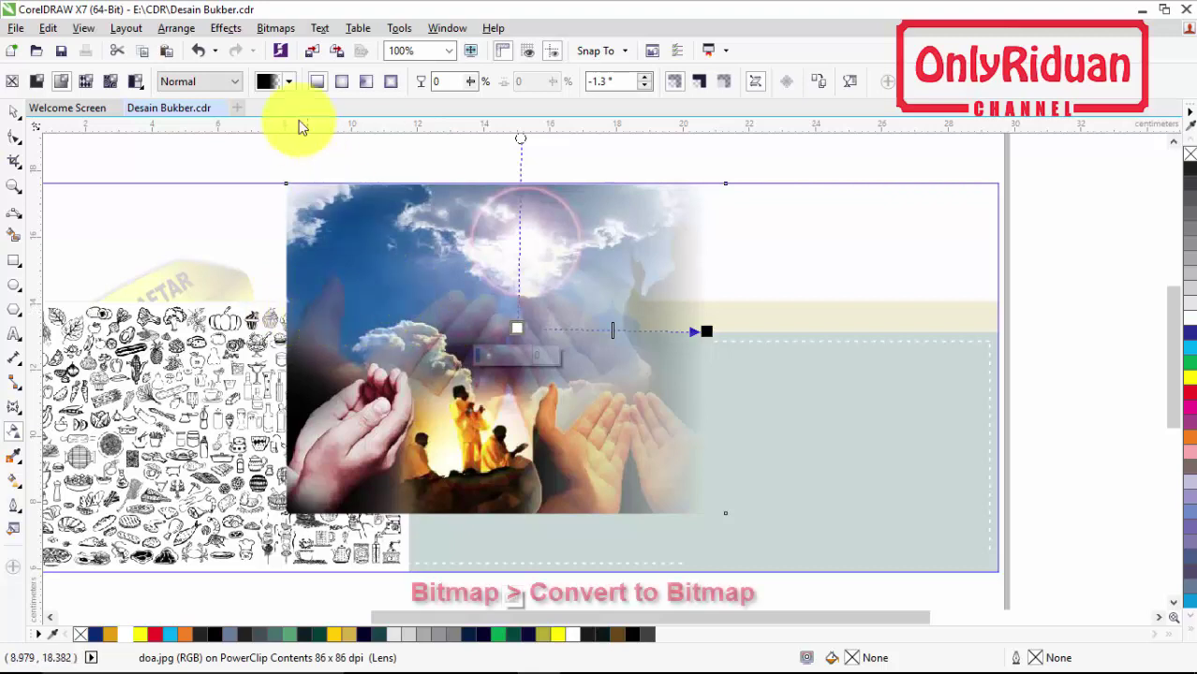
left_click(277, 28)
left_click(284, 45)
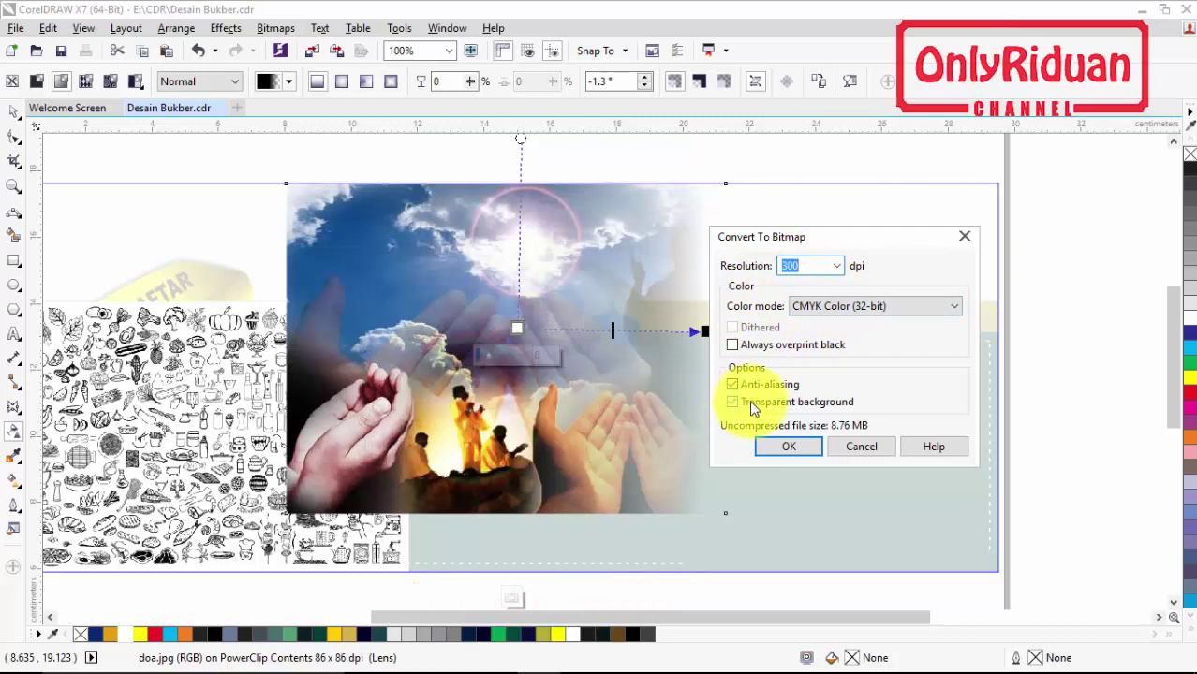
left_click(789, 447)
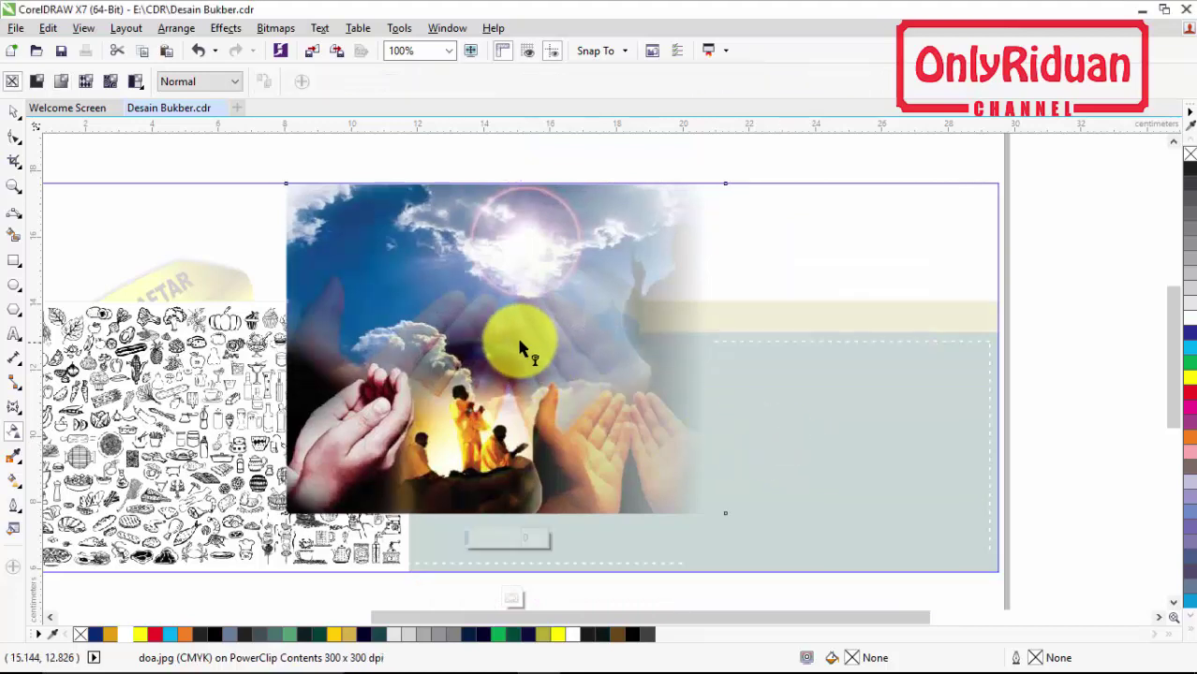
Apply a linear transparency fading the prayer photo from its centre to its left edge, and finish editing the PowerClip
left_click_drag(516, 328, 288, 328)
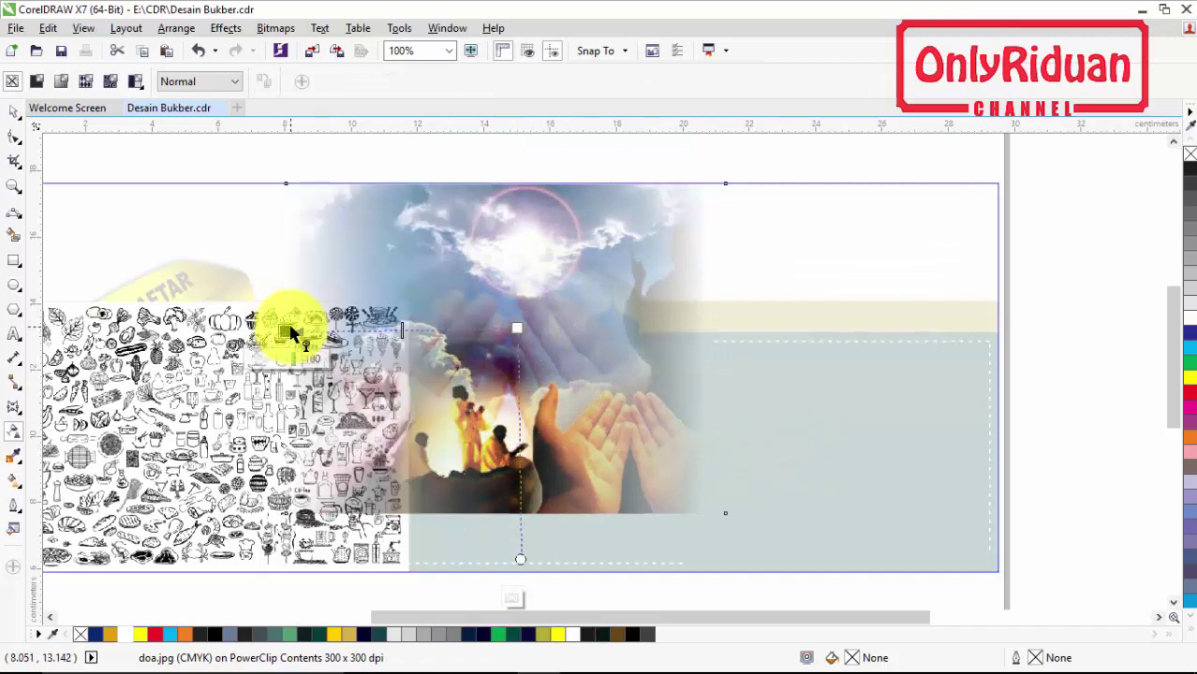
right_click(537, 250)
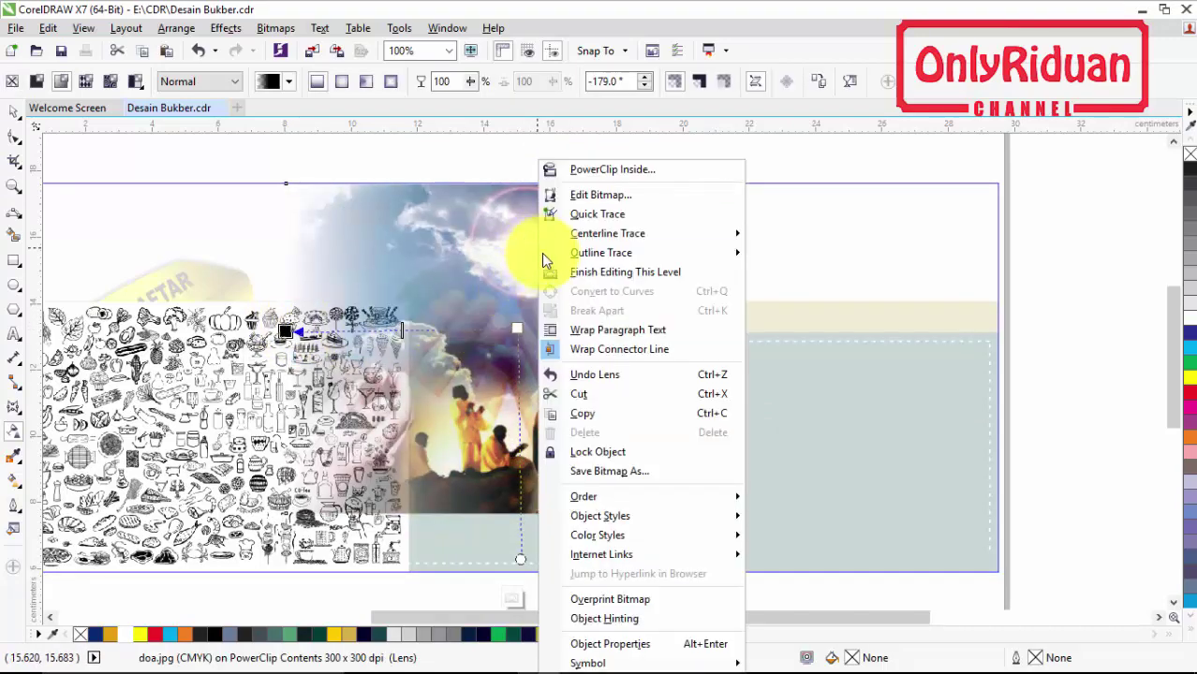
left_click(585, 272)
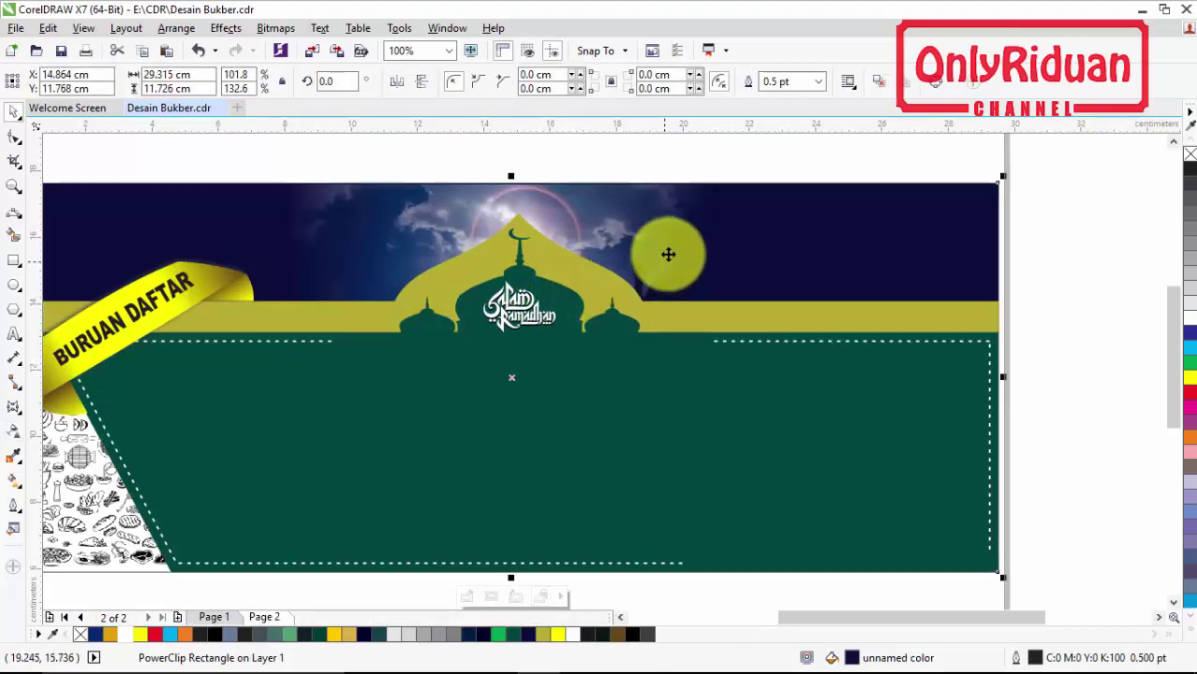
Reopen the background rectangle's PowerClip and convert the prayer photo to a 300 dpi CMYK bitmap with a transparent background
right_click(630, 204)
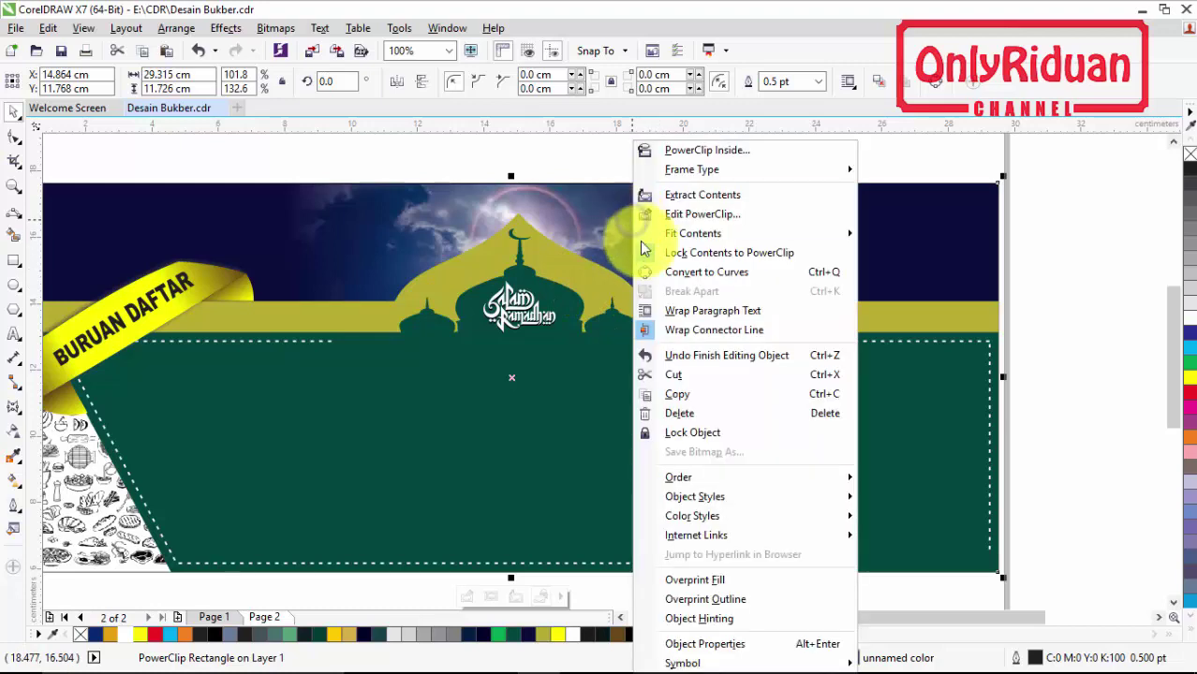
left_click(702, 215)
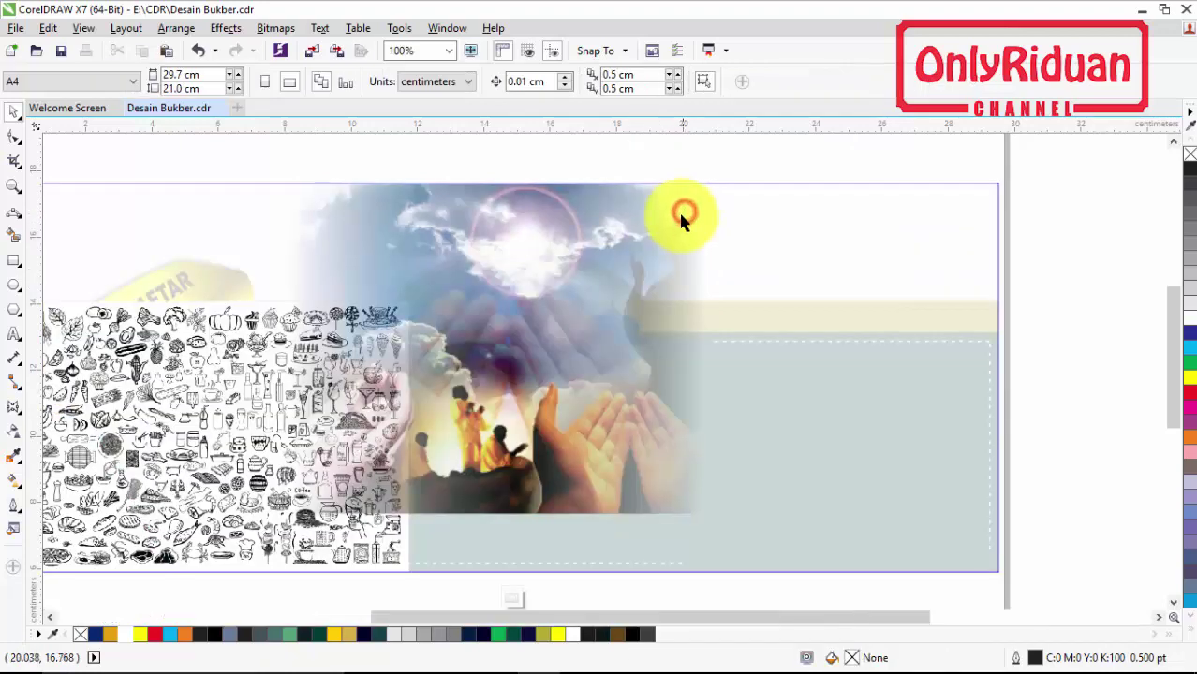
left_click(623, 329)
left_click(14, 112)
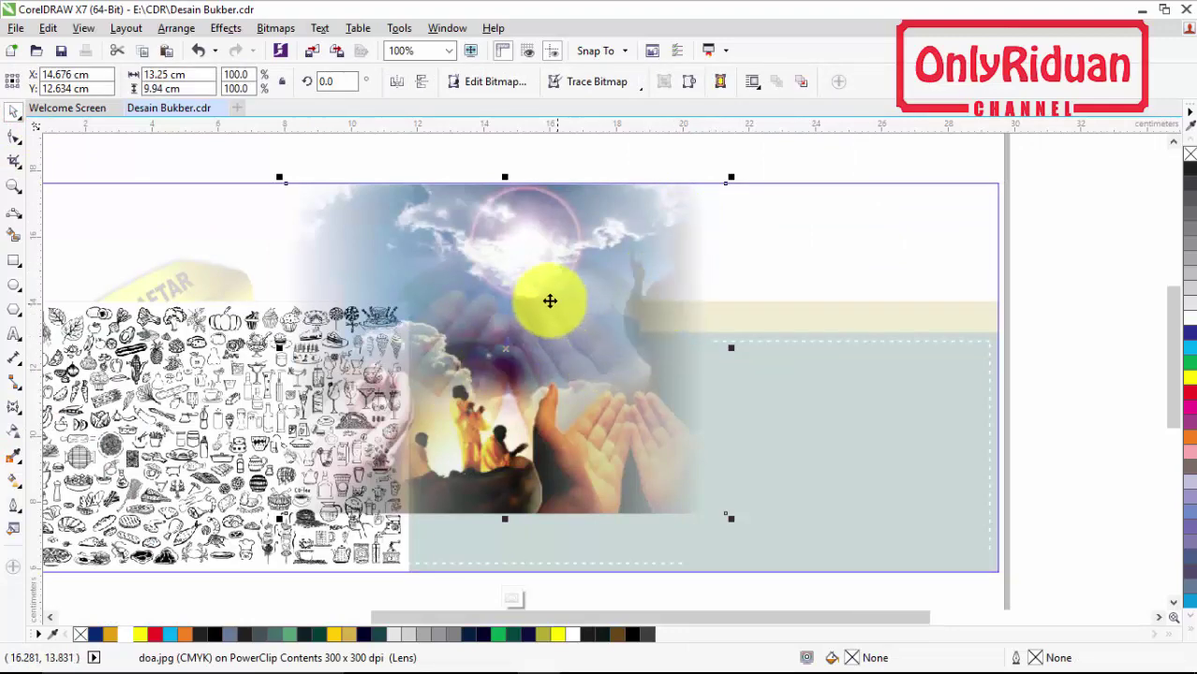
left_click(272, 29)
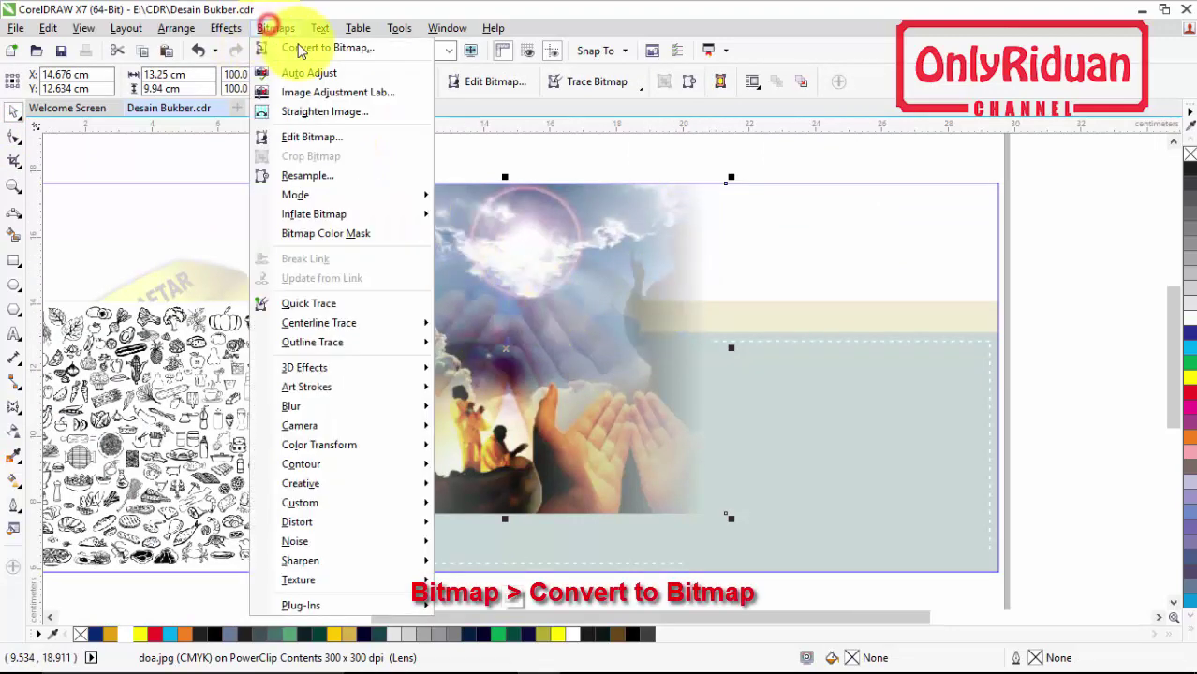
left_click(301, 49)
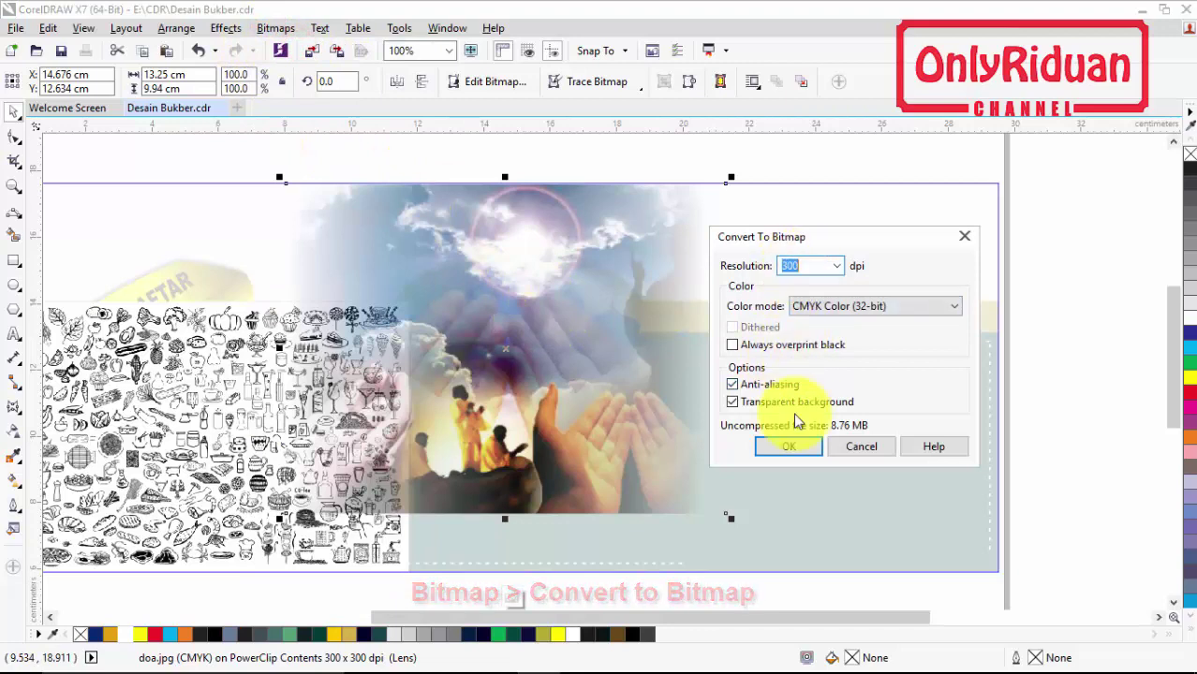
left_click(791, 445)
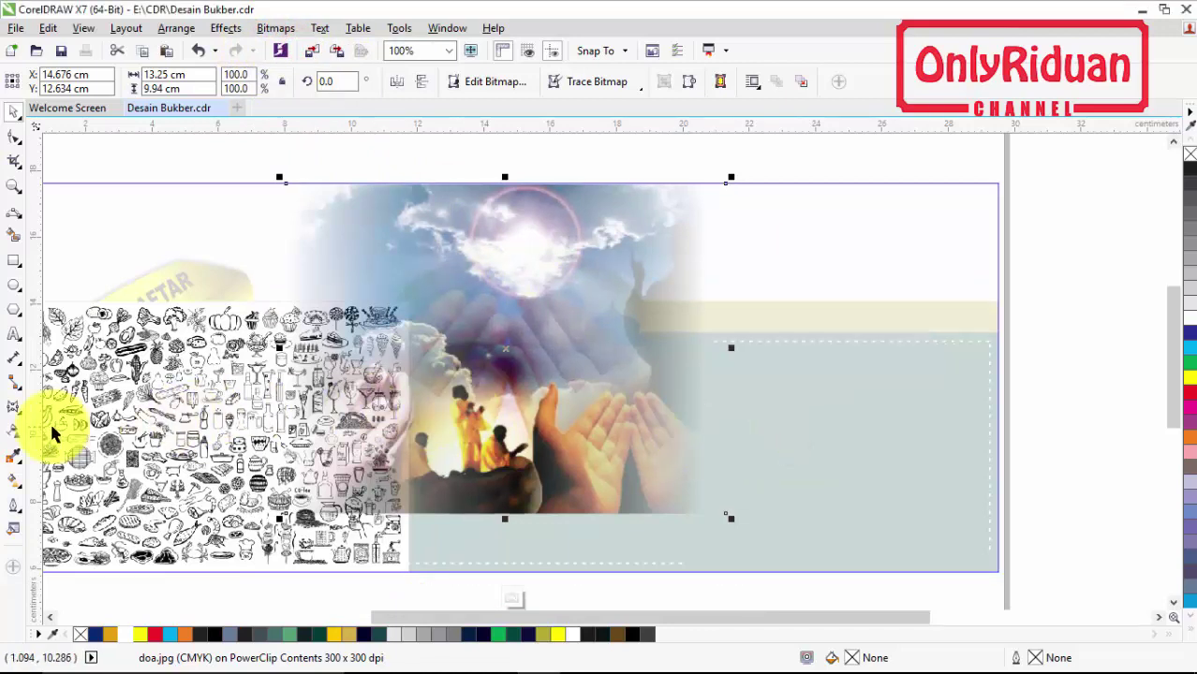
Add another linear transparency fading the prayer photo from its centre toward its right side, and finish editing the PowerClip
left_click(14, 431)
left_click_drag(526, 296, 664, 296)
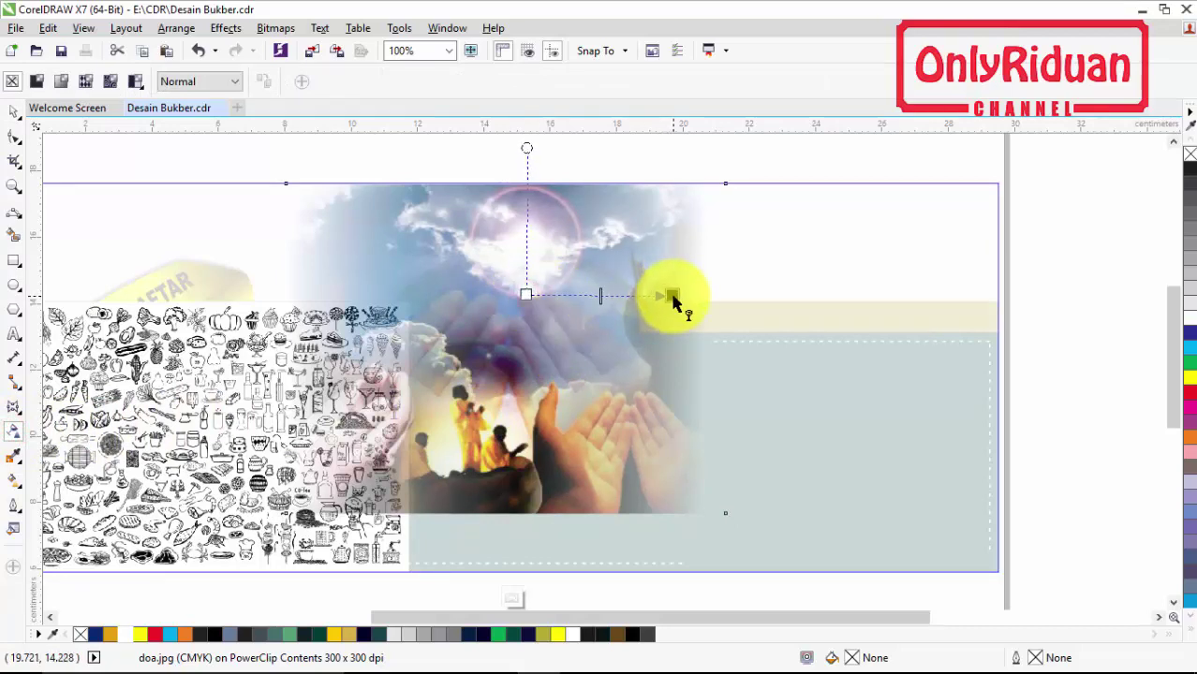
left_click_drag(672, 298, 672, 298)
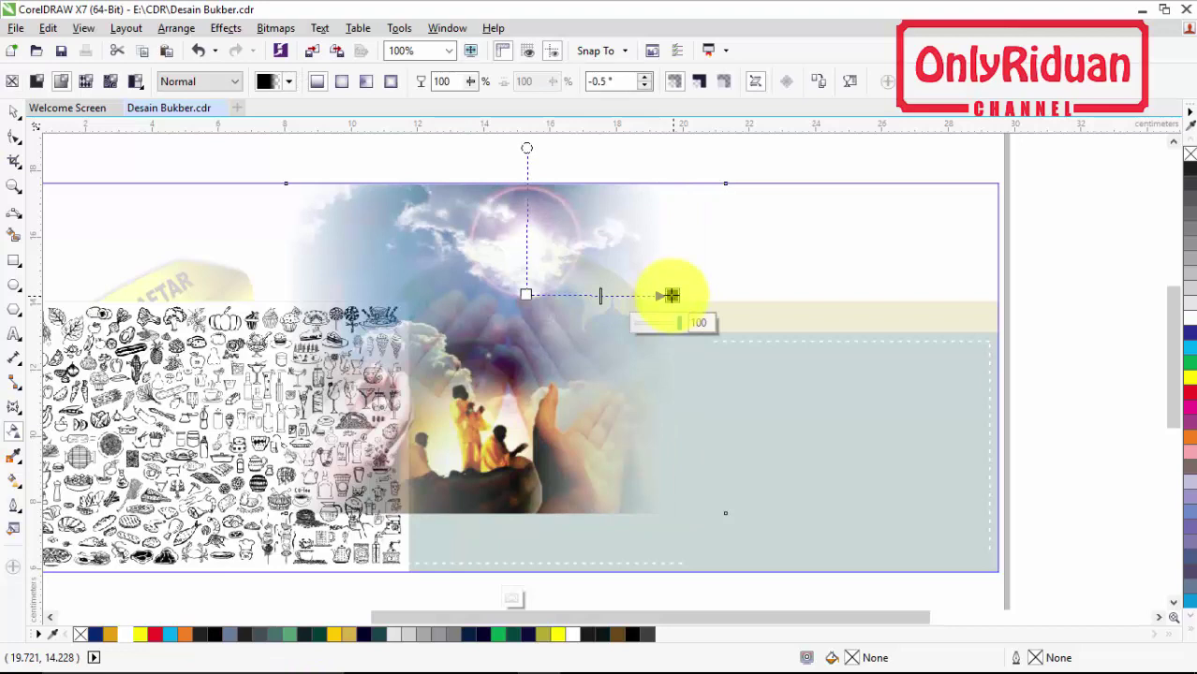
right_click(550, 254)
left_click(614, 269)
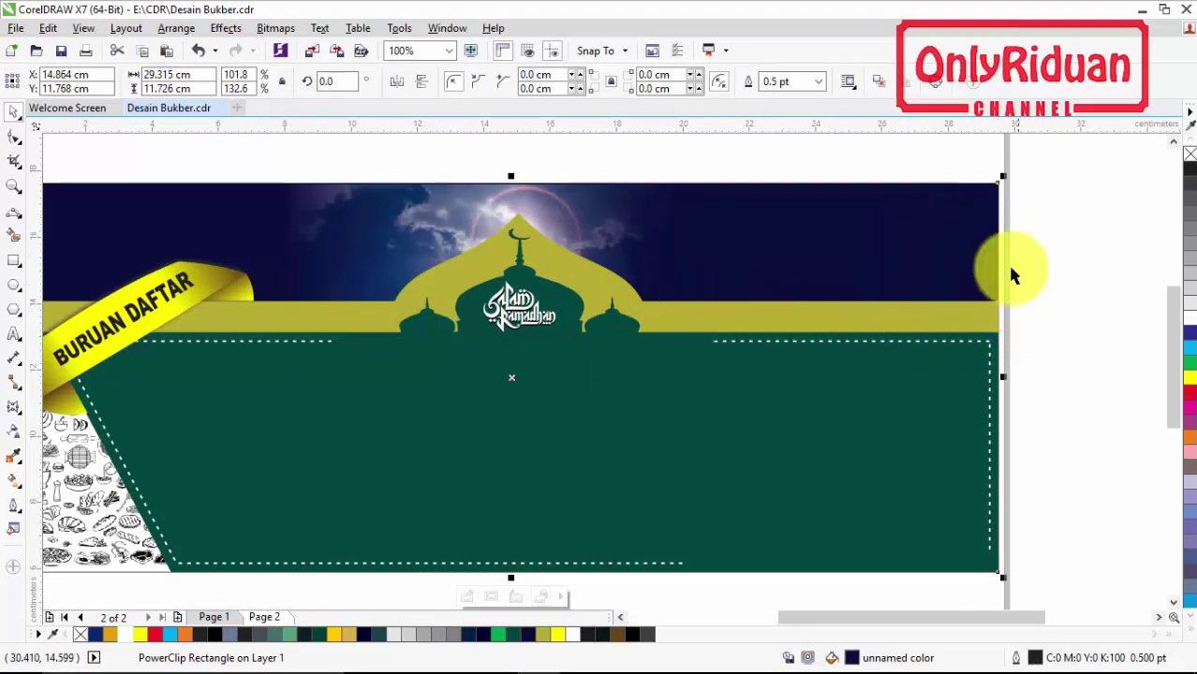
Import the Blue-Light image from the BUKBER folder and place it about 5 cm wide near the banner's upper right
left_click(16, 28)
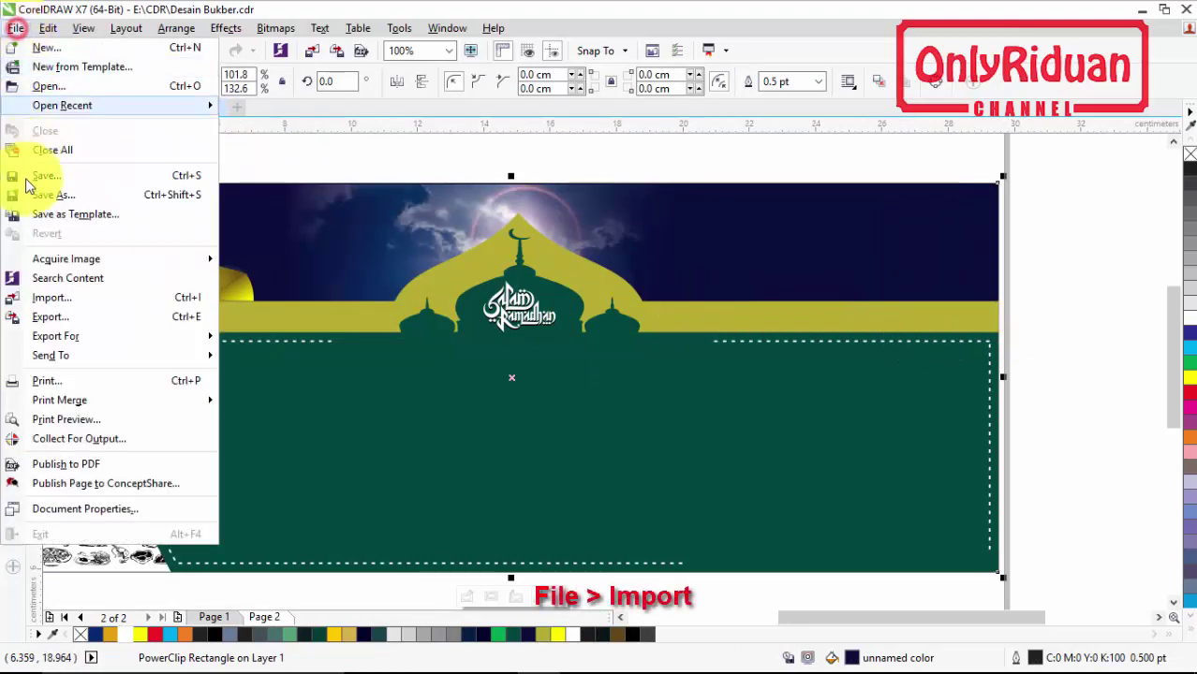
left_click(75, 296)
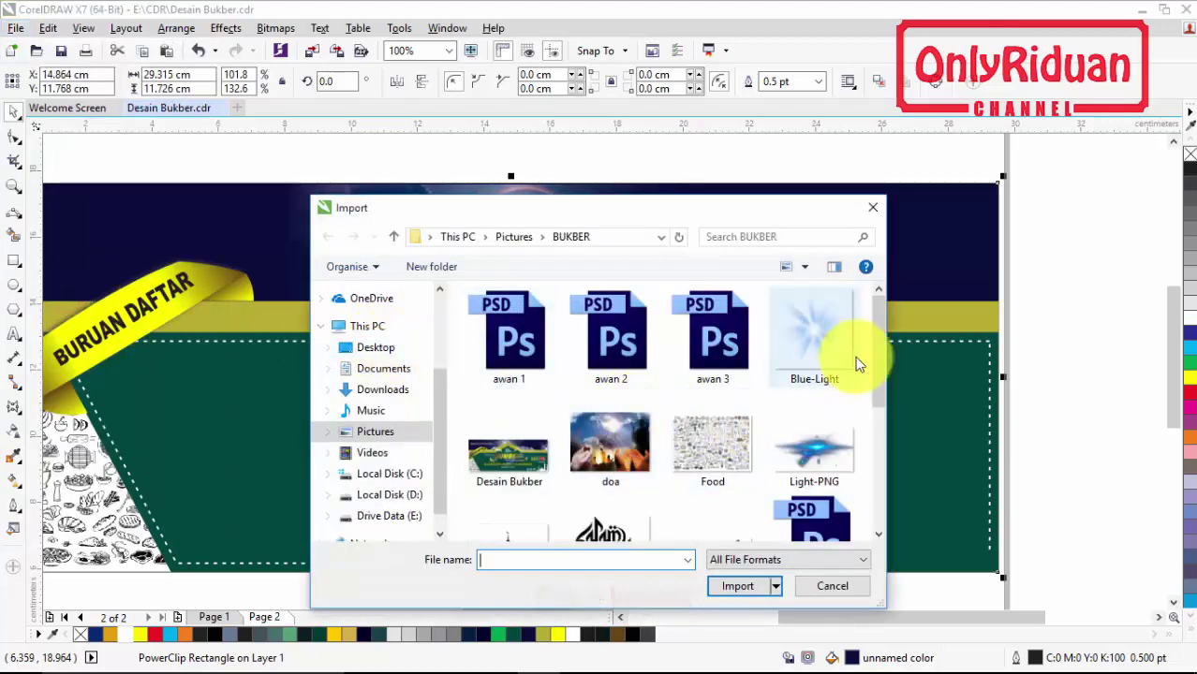
left_click_drag(877, 335, 893, 469)
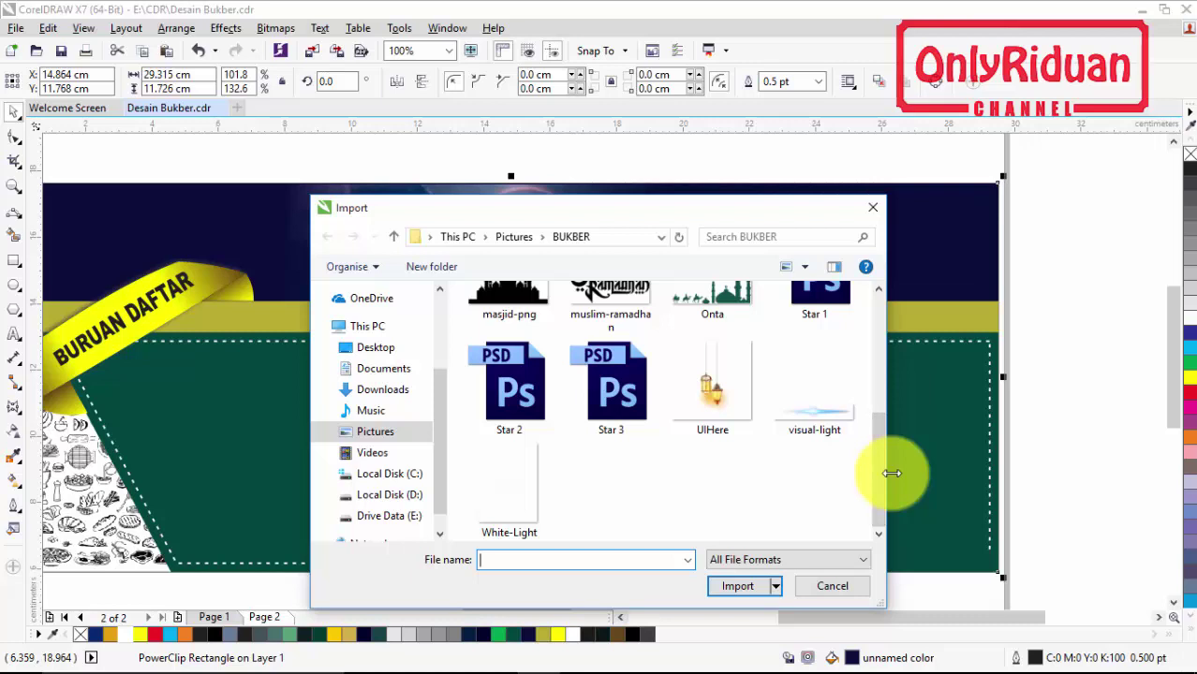
left_click_drag(874, 447, 873, 324)
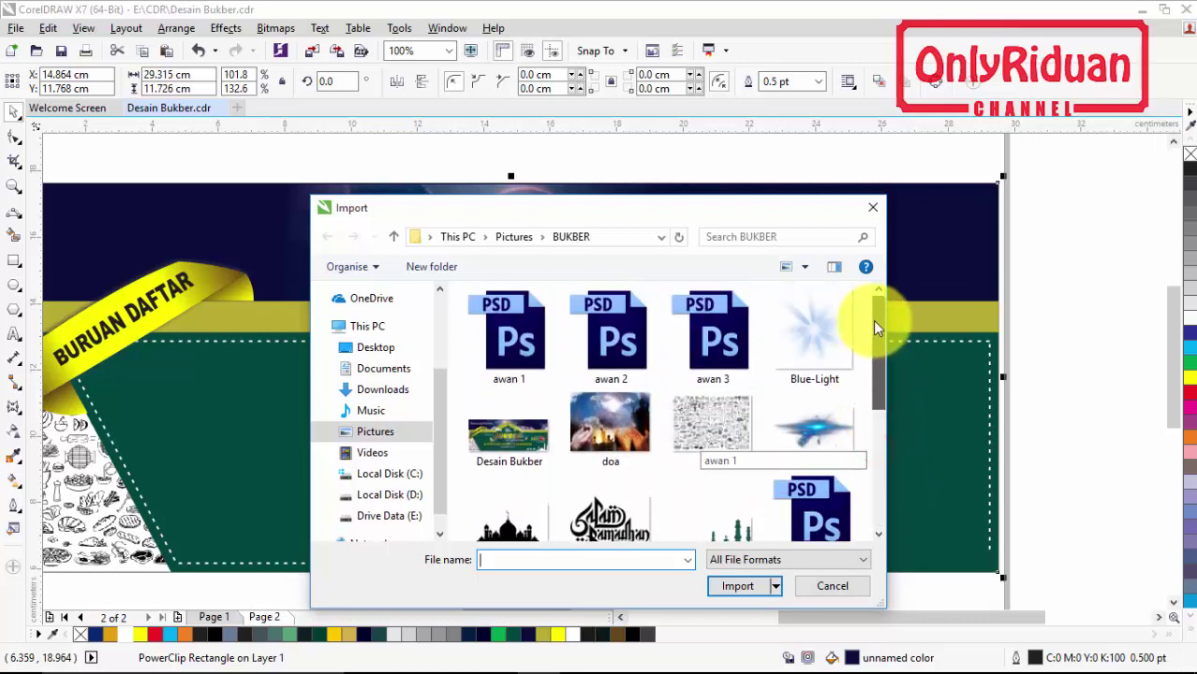
left_click(829, 337)
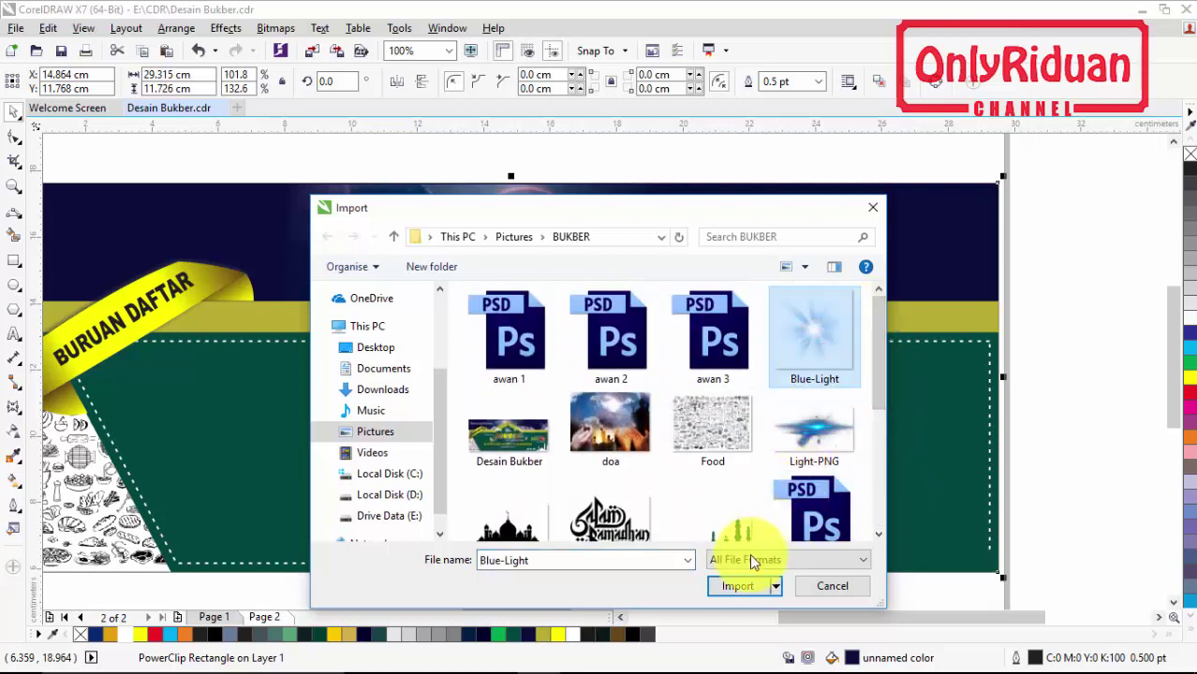
left_click(740, 587)
left_click_drag(768, 230, 955, 397)
Enlarge the blue light flare to about 6 by 6.1 cm and centre it near the banner's right edge above the gold band
left_click_drag(850, 315, 995, 300)
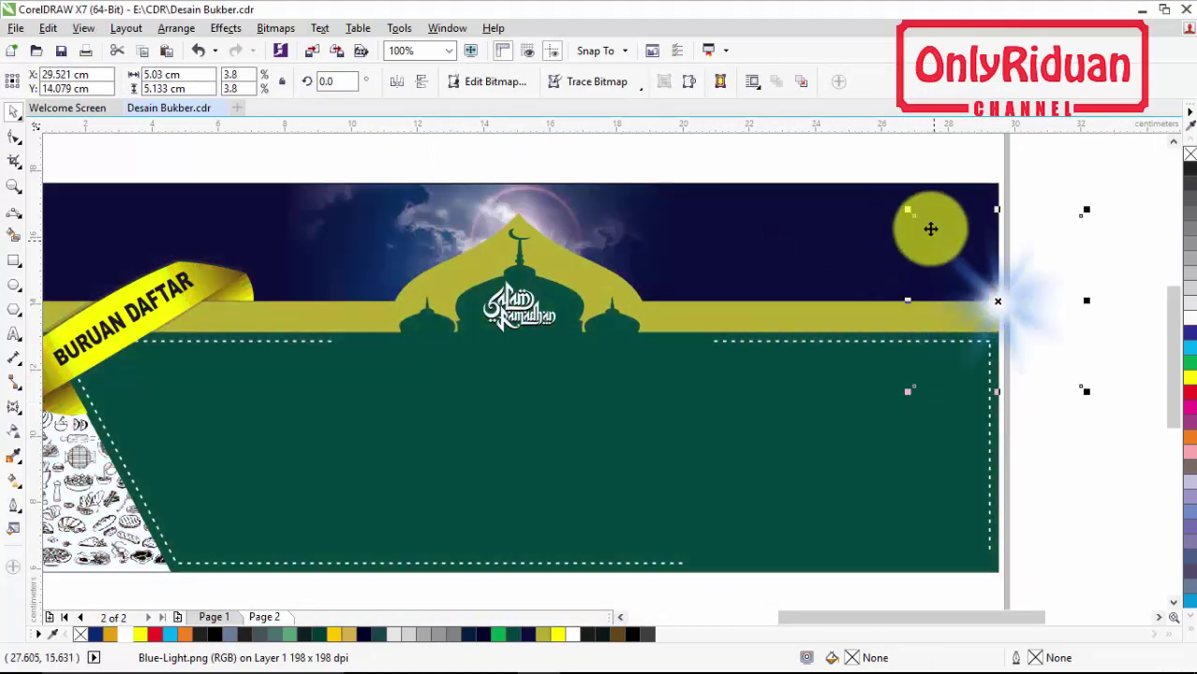
left_click_drag(905, 206, 828, 169)
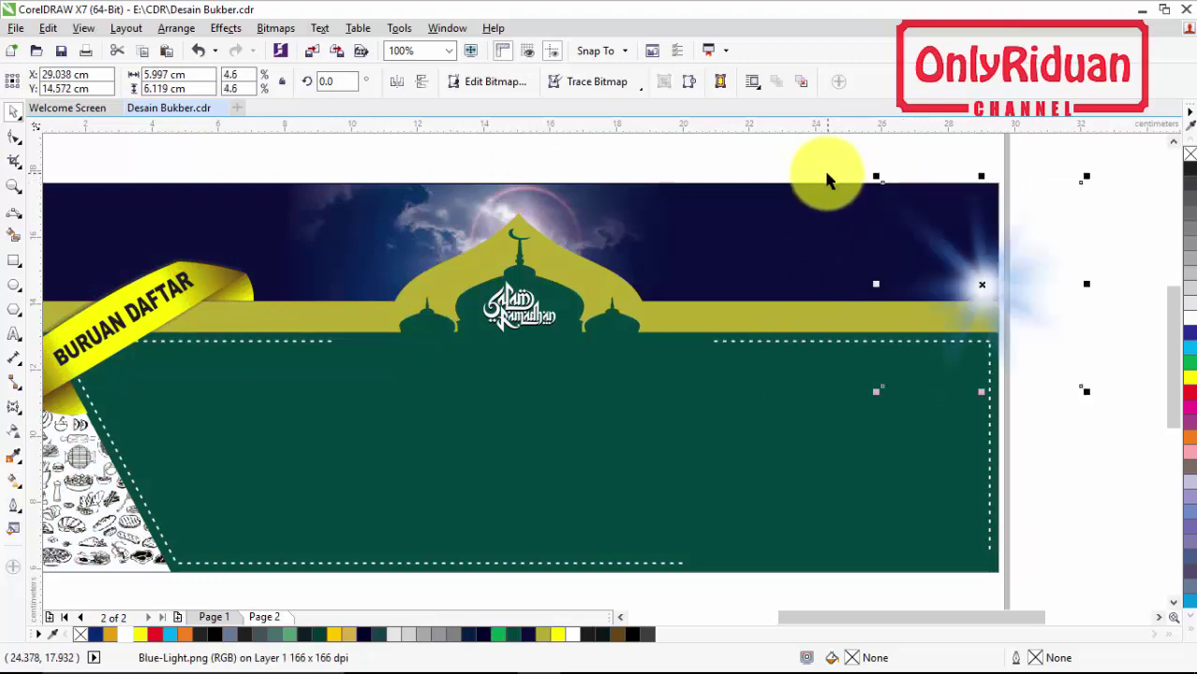
left_click_drag(903, 246, 991, 291)
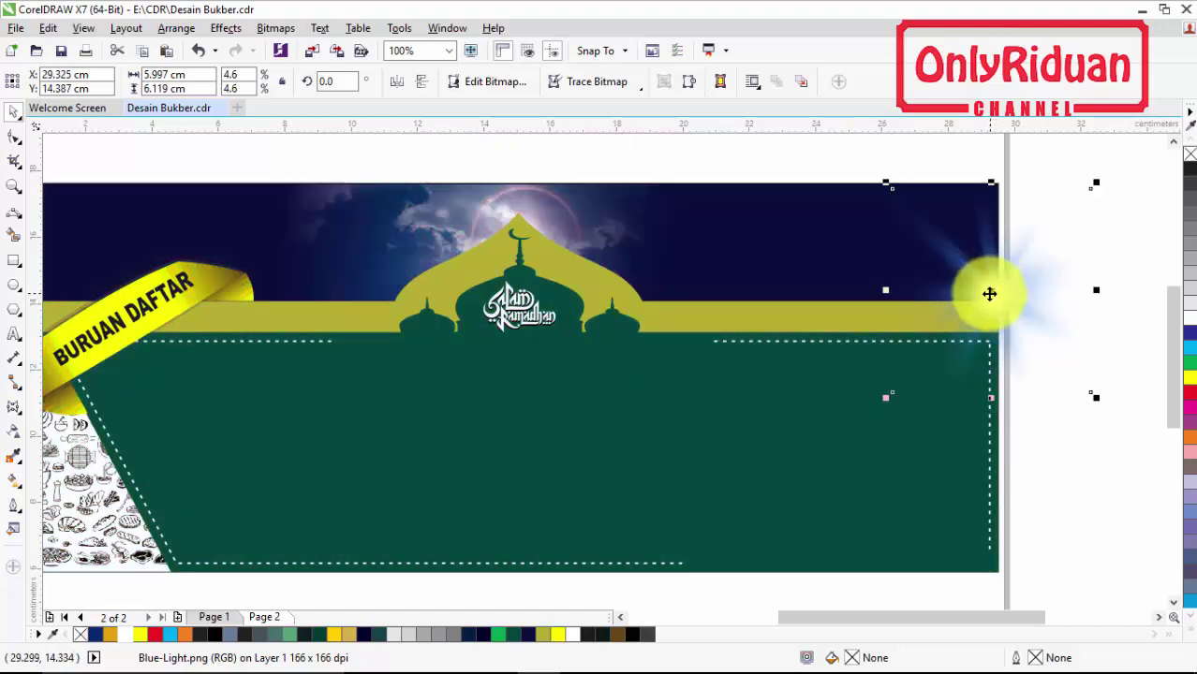
PowerClip the blue light flare inside the dark blue background rectangle
right_click(988, 293)
left_click(1011, 186)
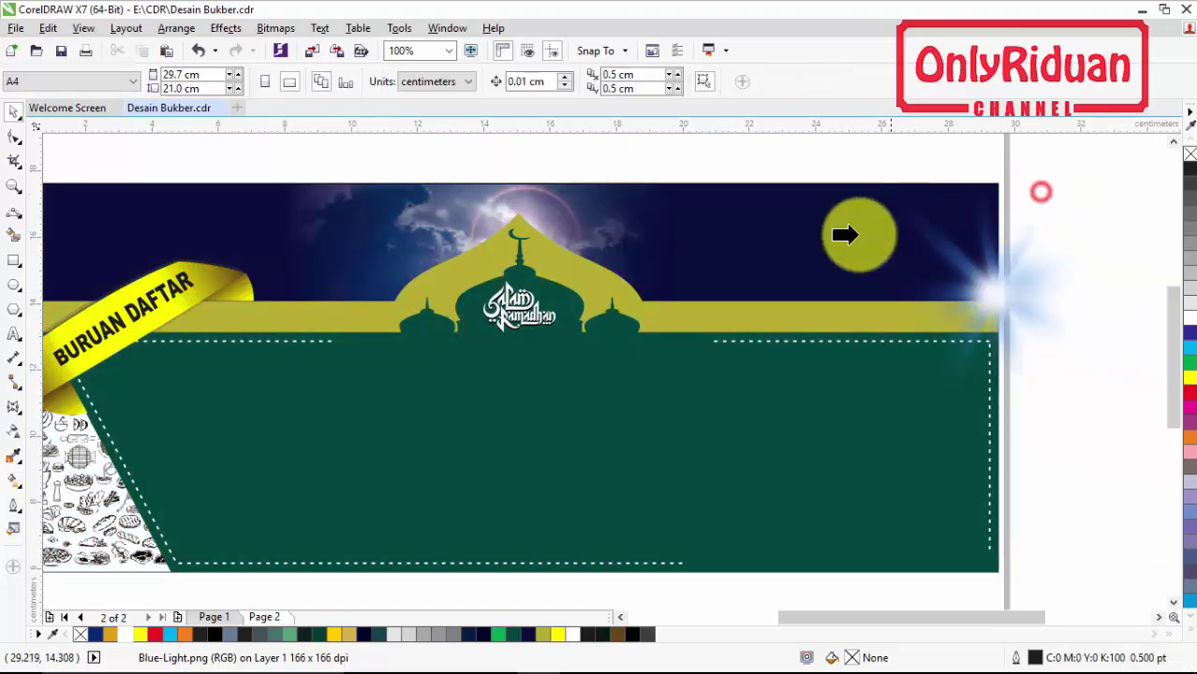
left_click(757, 235)
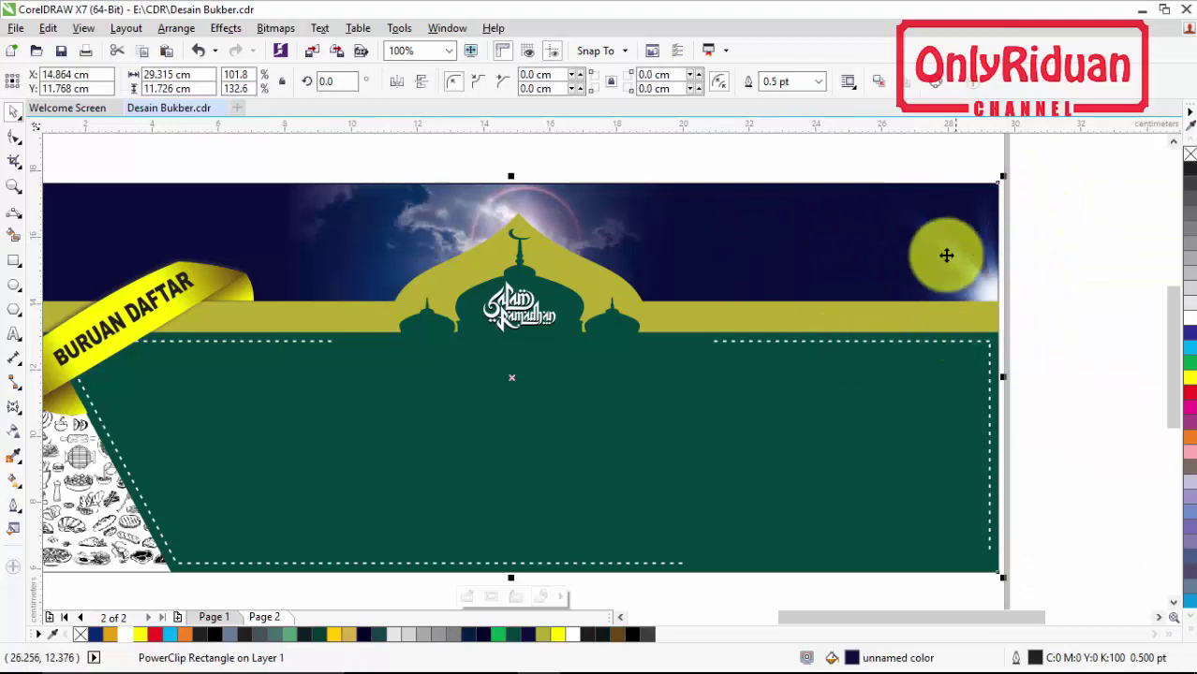
Import Star 1, Star 2 and Star 3 together and place them side by side on the green panel, Star 3 about 6.2 cm wide
left_click(16, 29)
left_click(66, 298)
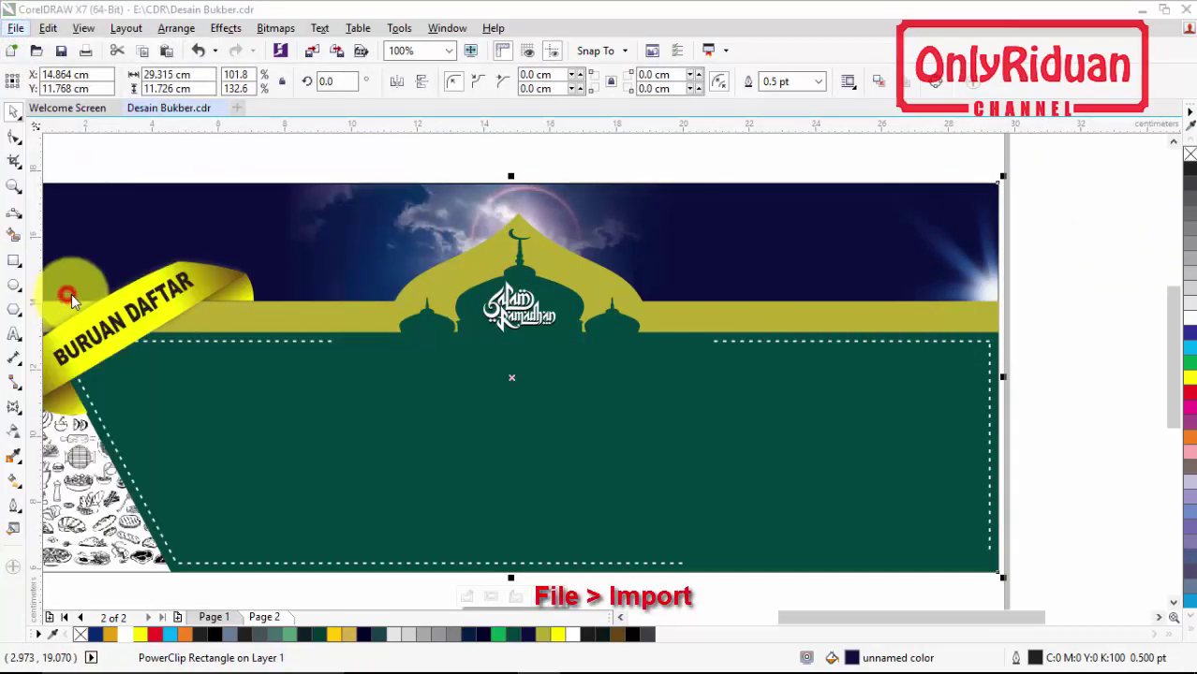
scroll(667, 392, "down", 3)
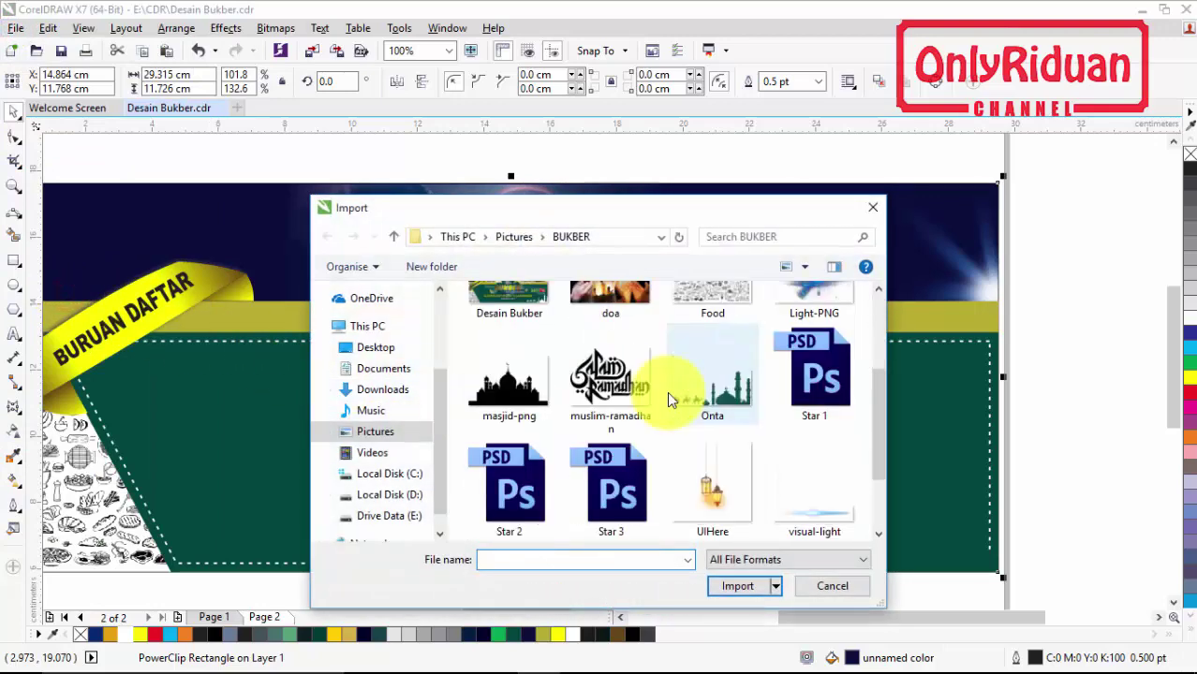
scroll(667, 392, "down", 2)
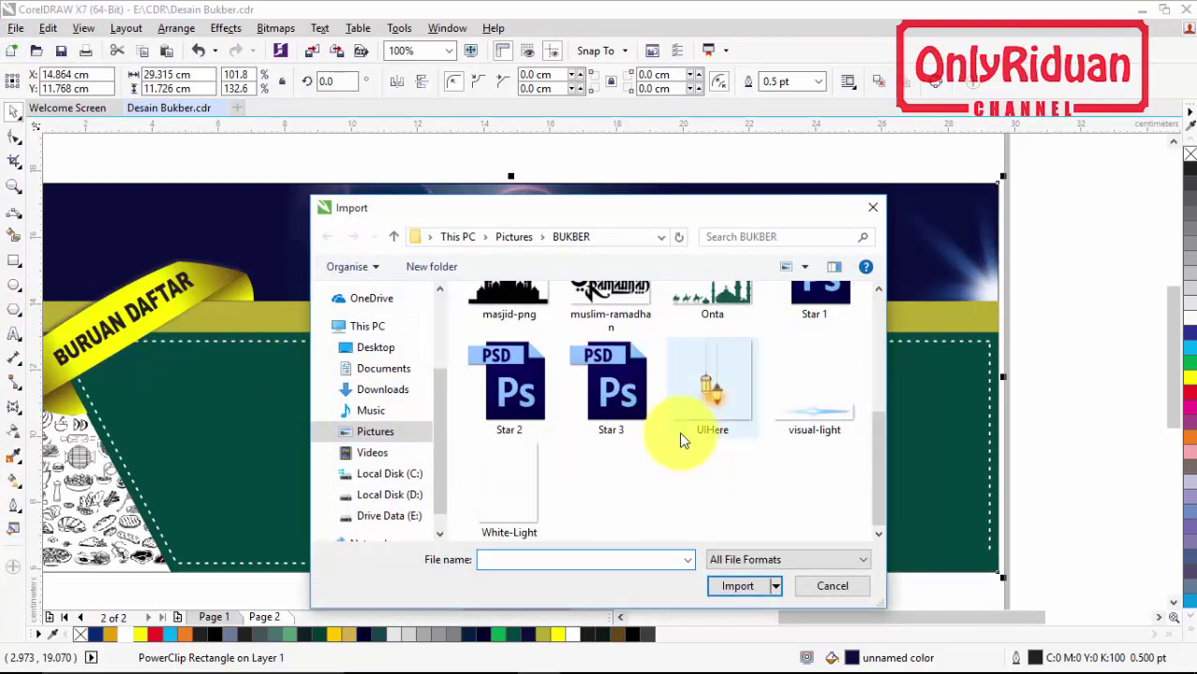
left_click(802, 298)
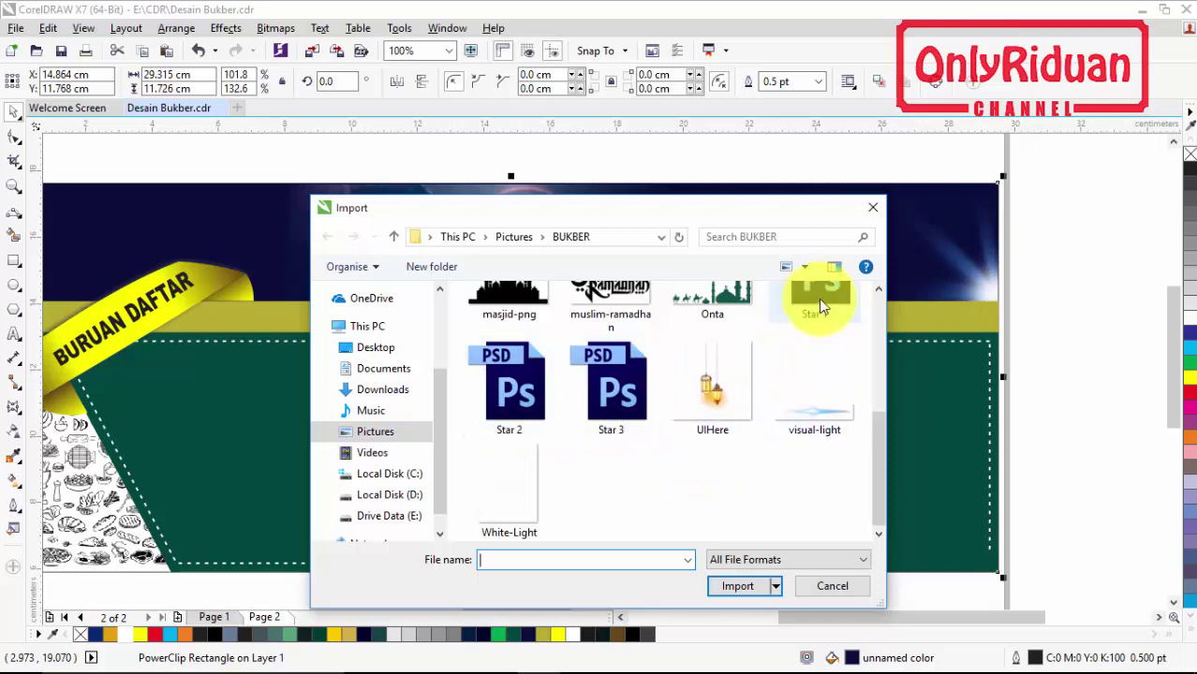
left_click(507, 441, "ctrl")
left_click(630, 440, "ctrl")
left_click(737, 622)
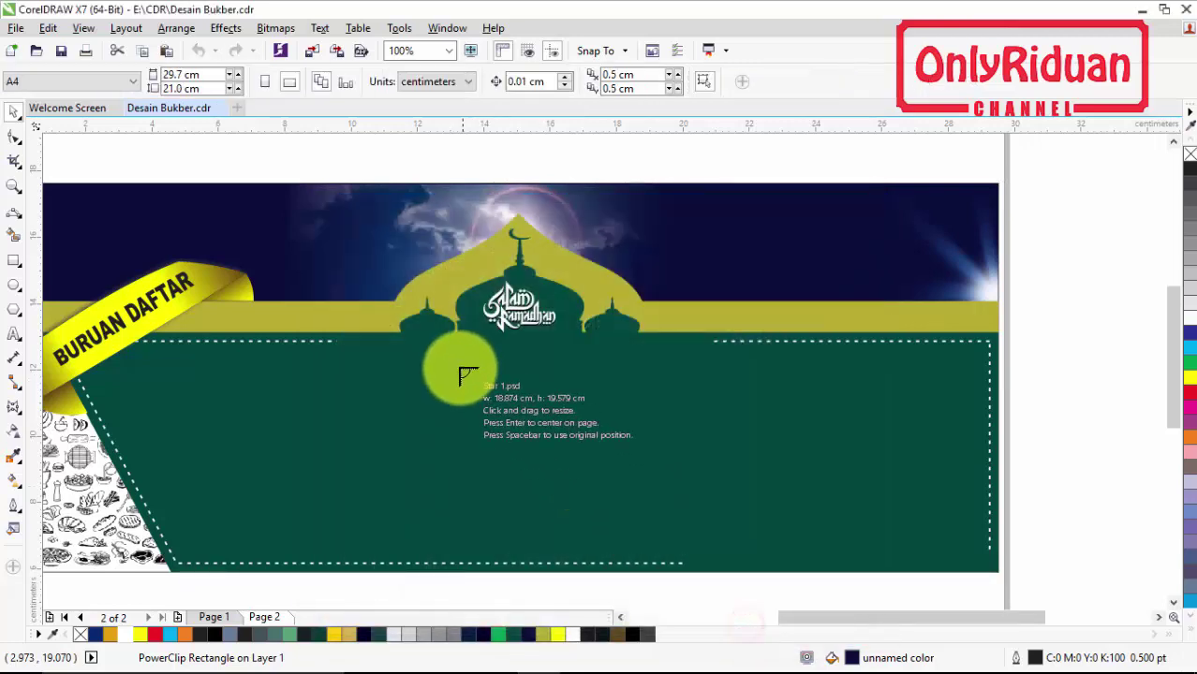
left_click_drag(460, 366, 688, 512)
left_click_drag(622, 378, 803, 511)
left_click_drag(759, 345, 956, 506)
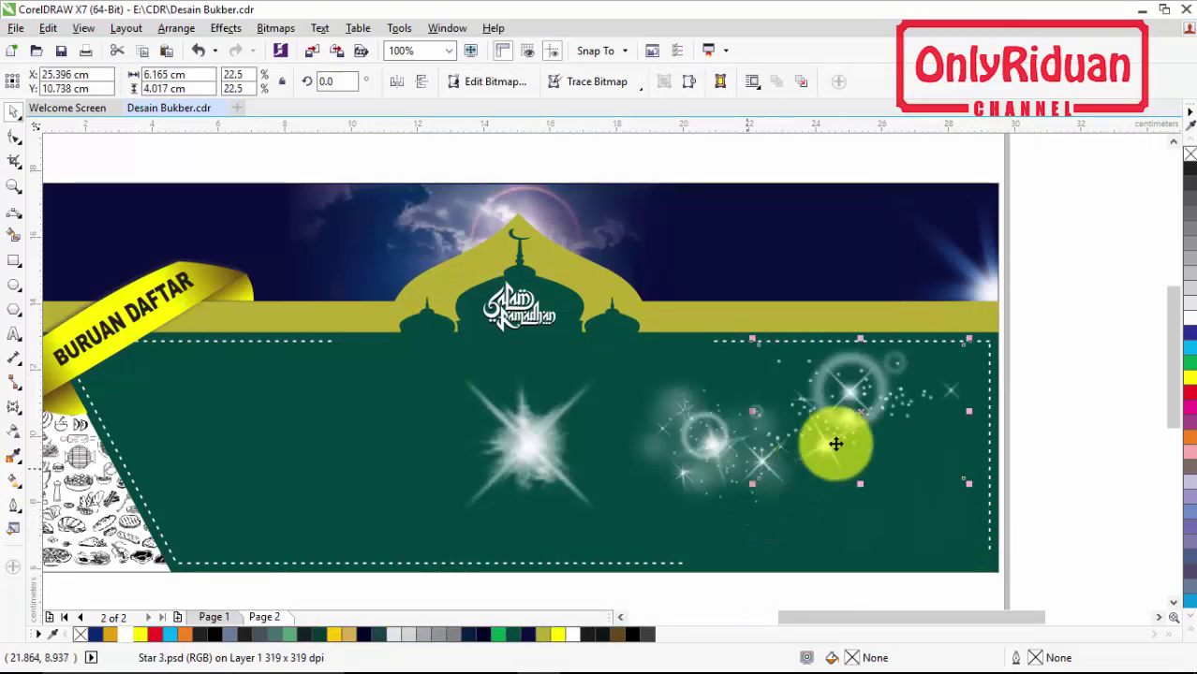
Move Star 3 over the blue light flare at the banner's right edge and PowerClip it inside the dark blue background rectangle
left_click_drag(851, 393, 993, 311)
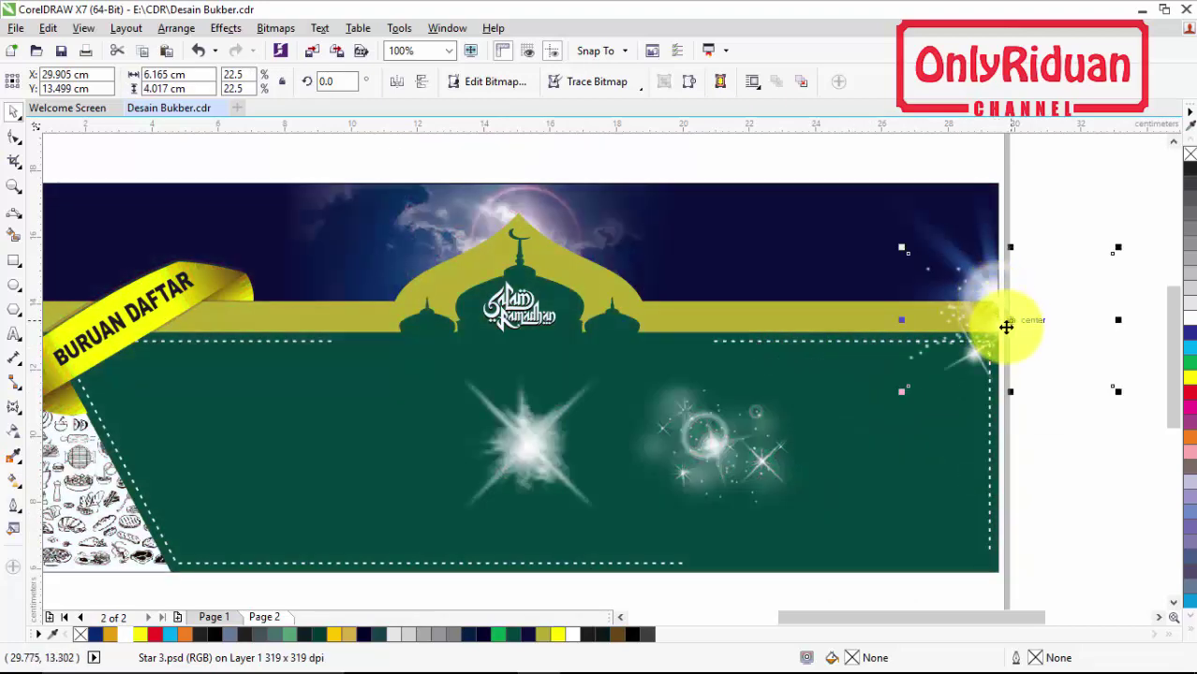
key("Up")
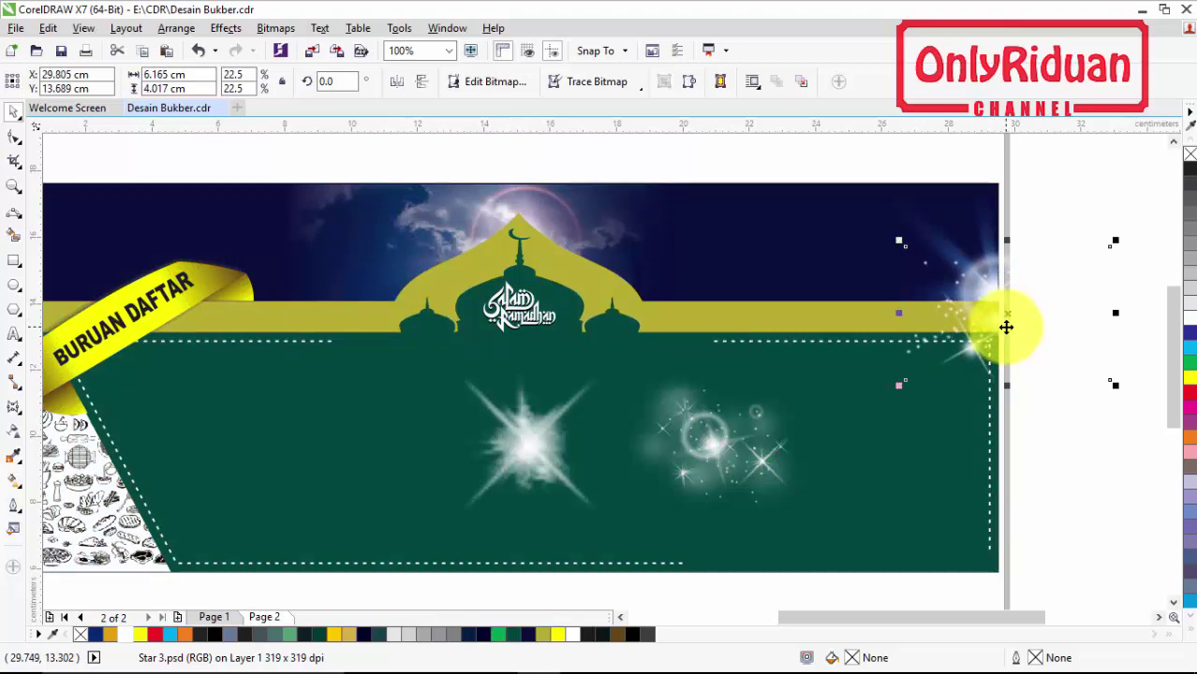
right_click(1009, 317)
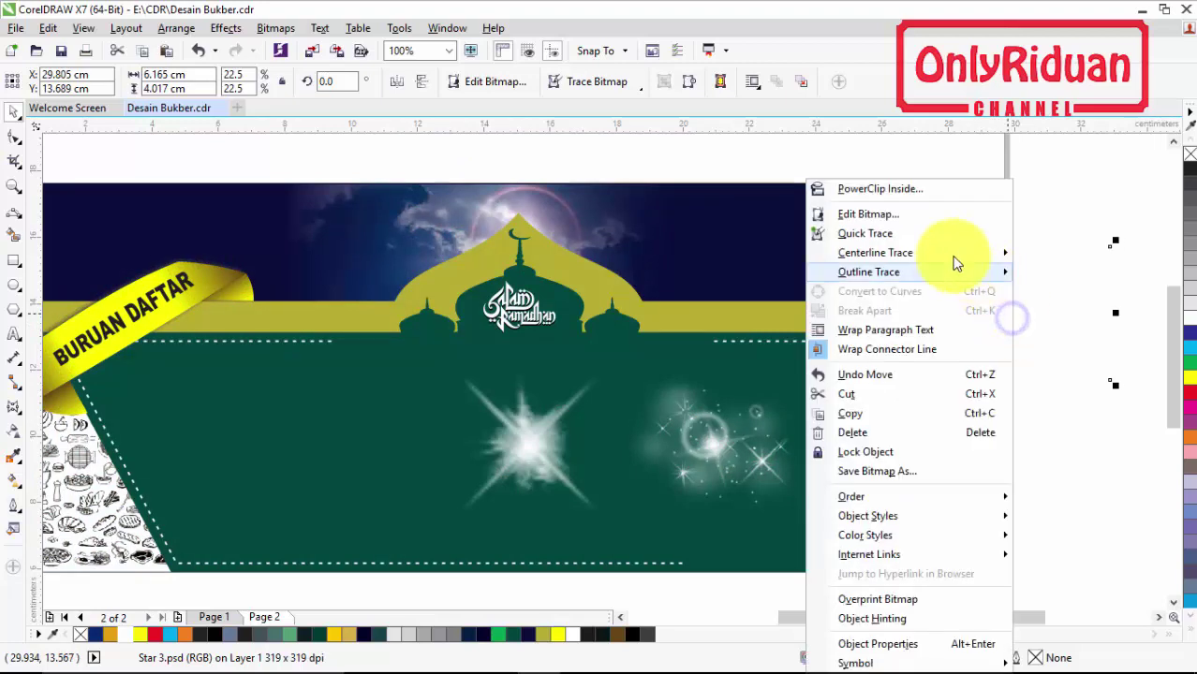
left_click(889, 188)
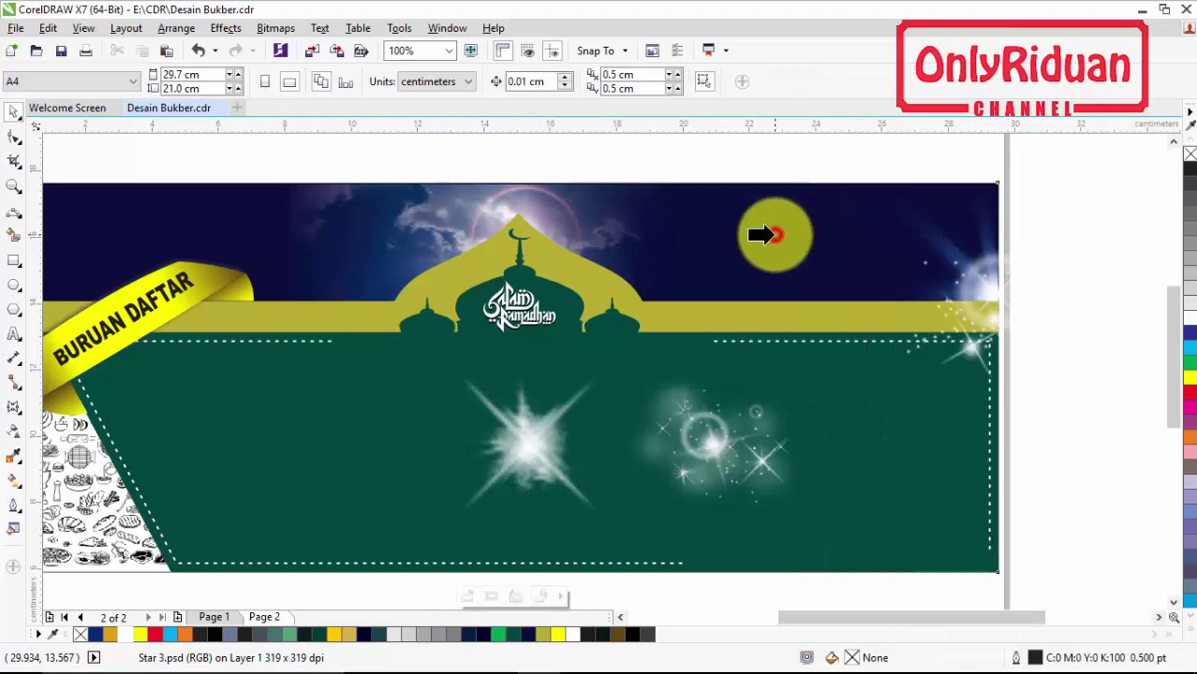
left_click(775, 235)
left_click(1091, 350)
Remove the remaining Star 1 and Star 2 images from the green panel
left_click(714, 459)
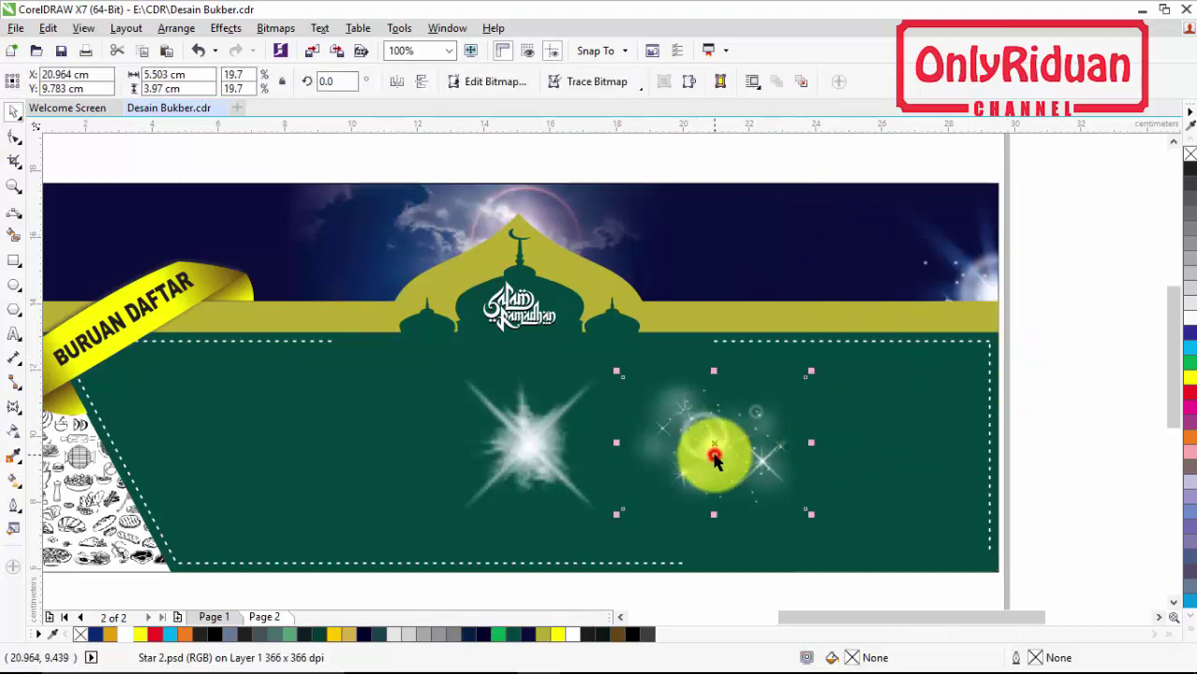
left_click_drag(714, 459, 583, 471)
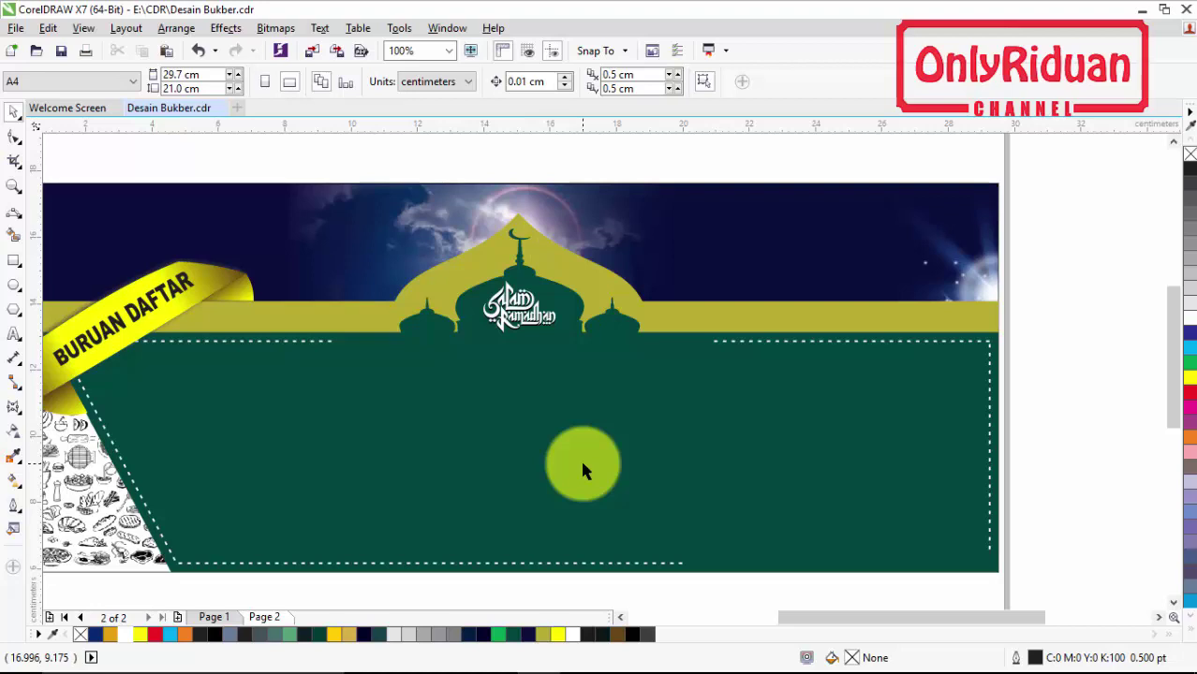
Add the artistic text BUKBER in 24 pt Arial on the green panel and widen its letter spacing to about 3.9 cm overall
left_click(14, 334)
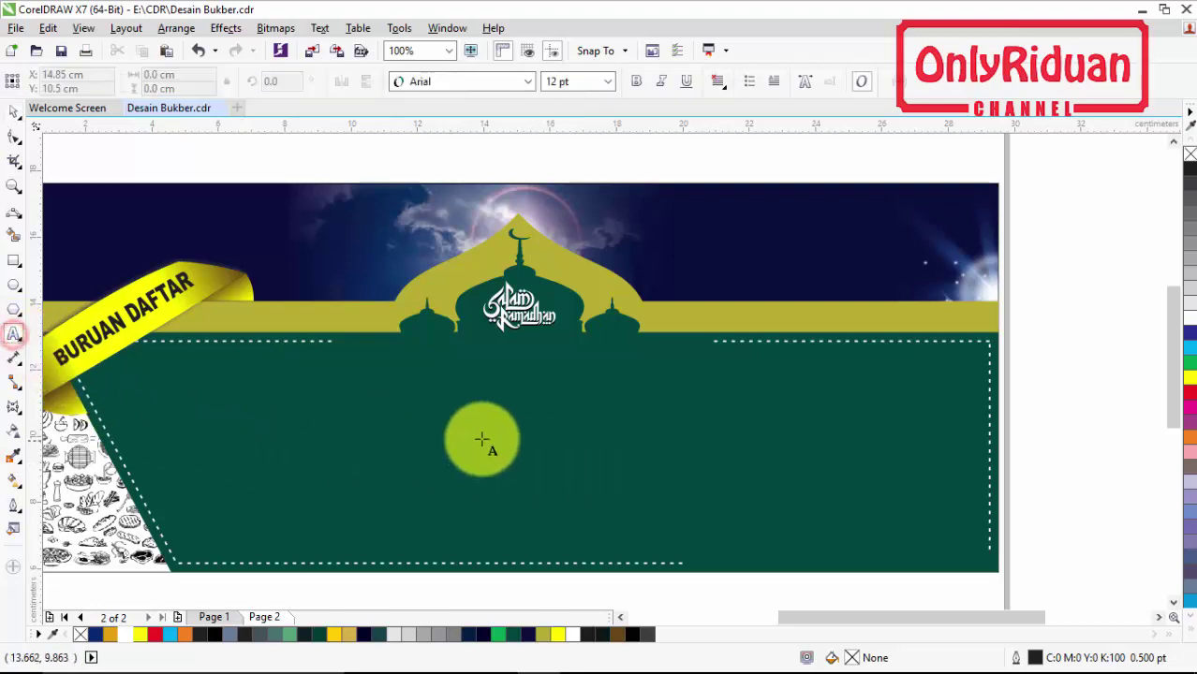
left_click(410, 412)
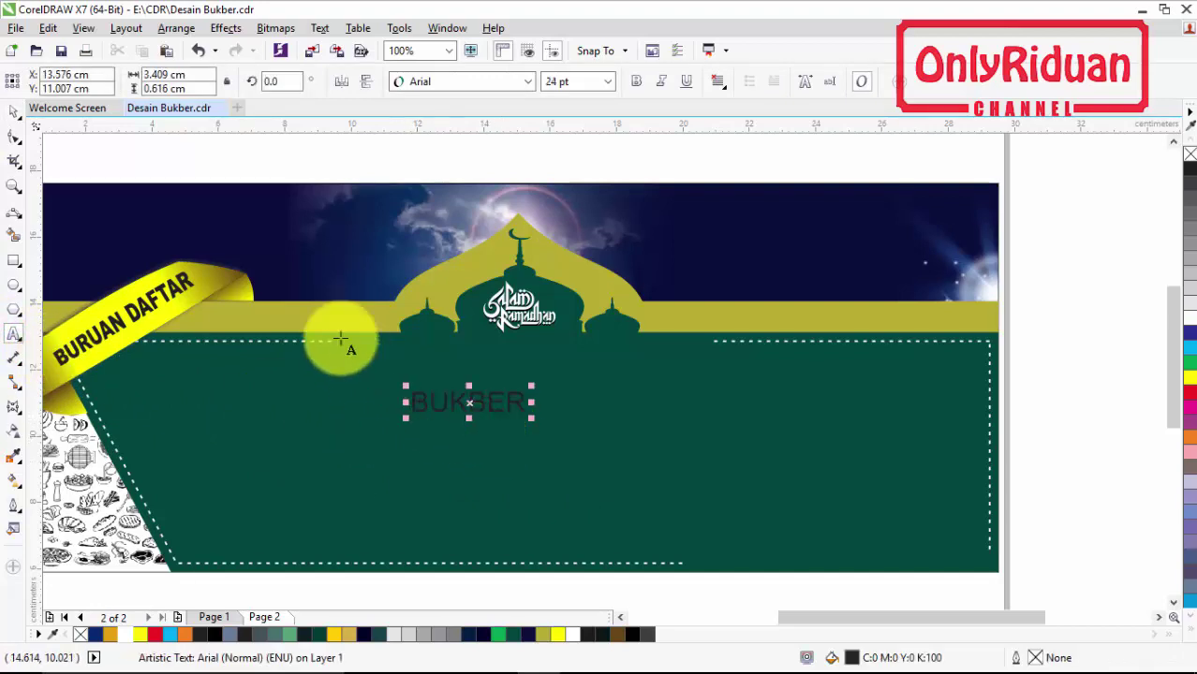
left_click(14, 110)
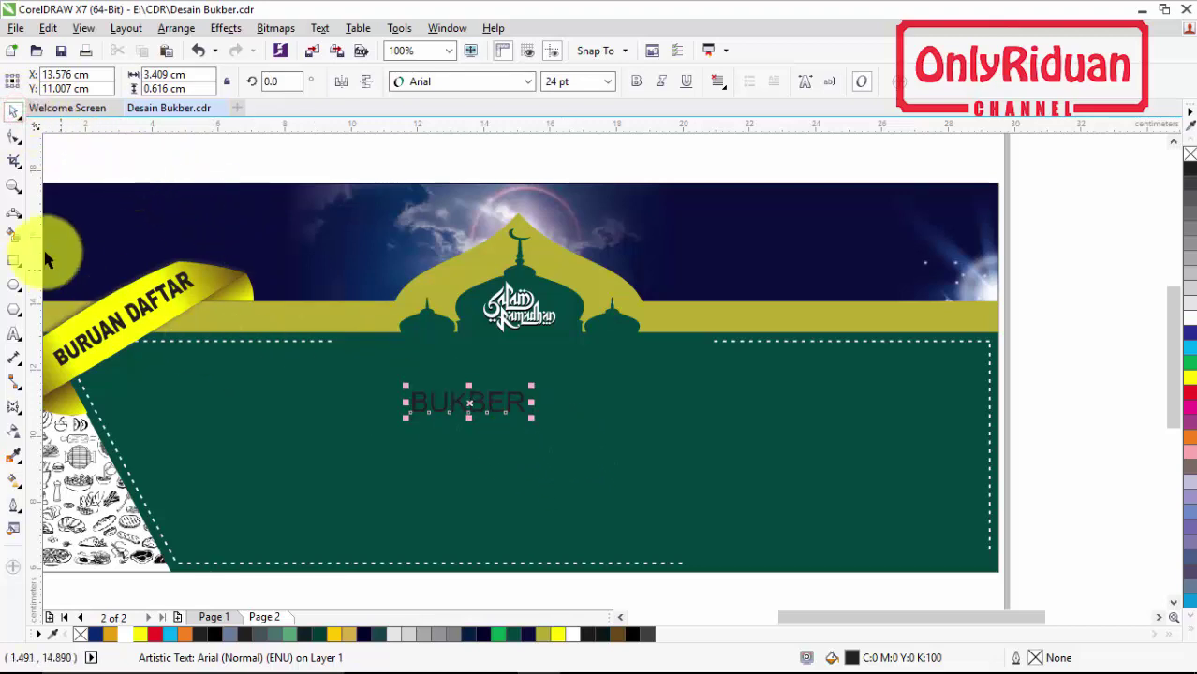
left_click(12, 139)
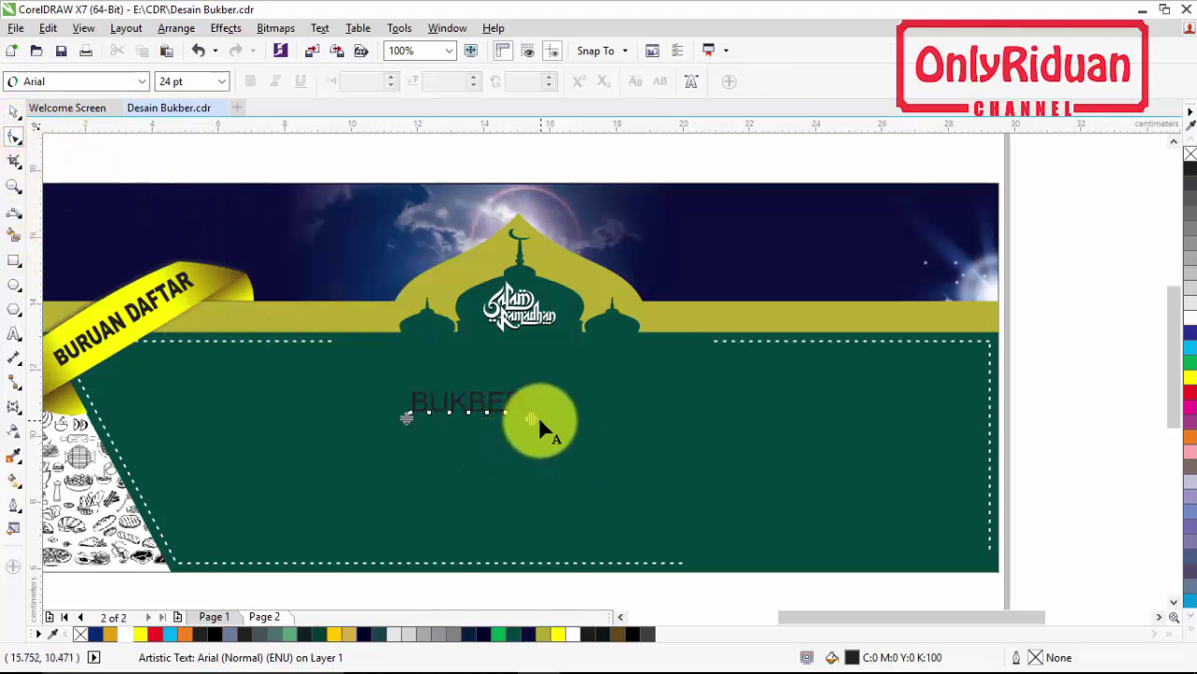
left_click_drag(532, 417, 547, 419)
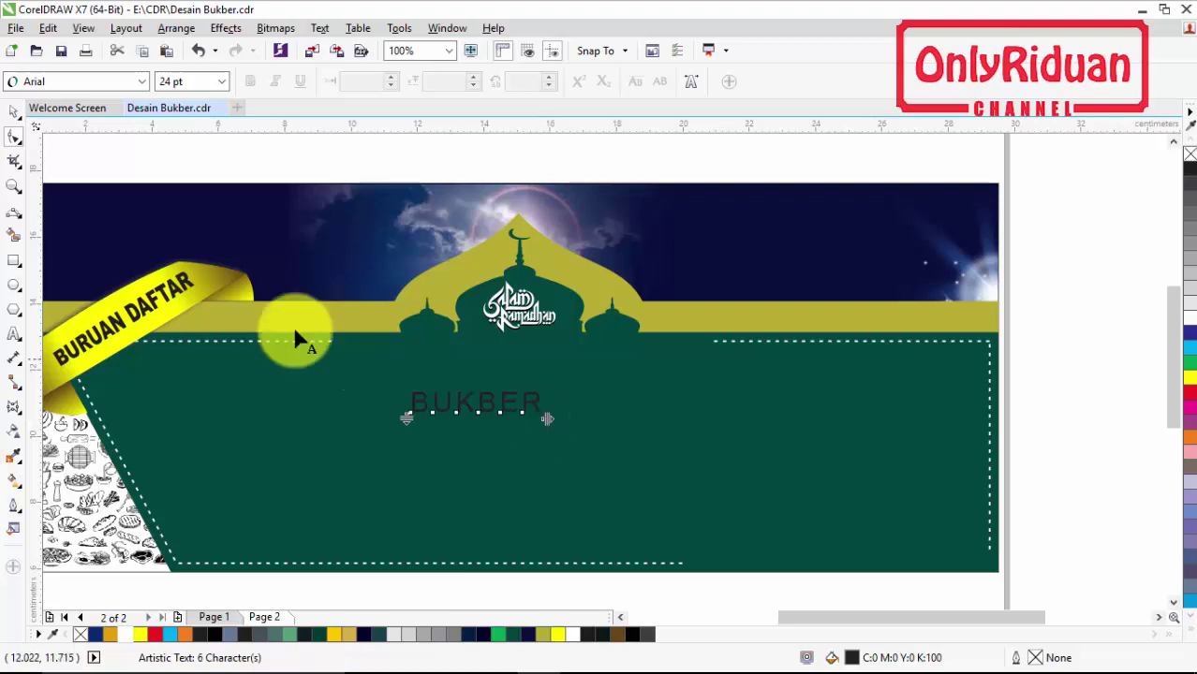
left_click(15, 112)
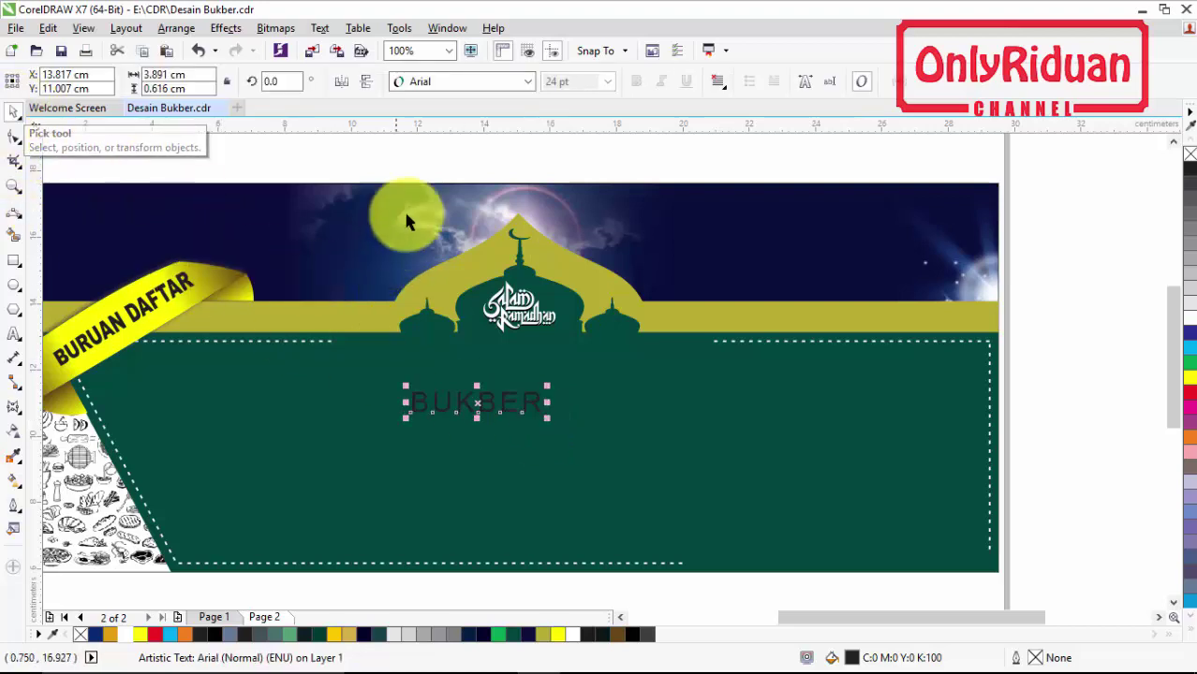
Set the BUKBER text to Komika Axis at 60 pt and centre it just below the mosque graphic
left_click(529, 81)
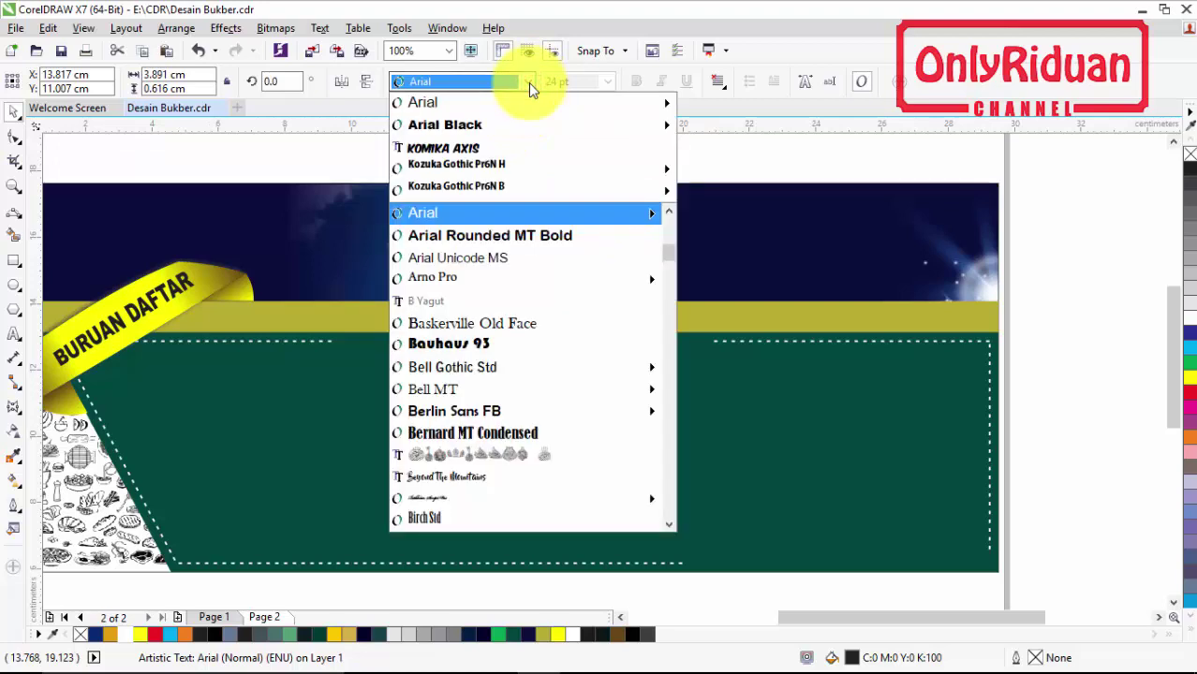
left_click(485, 148)
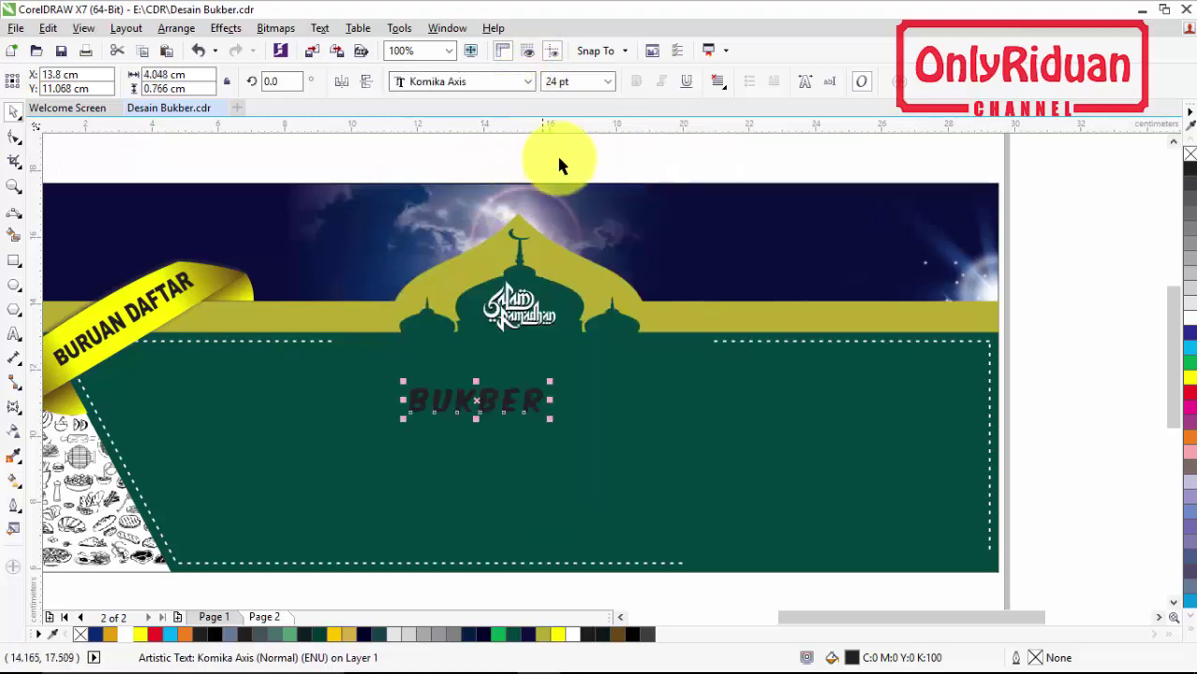
left_click(585, 81)
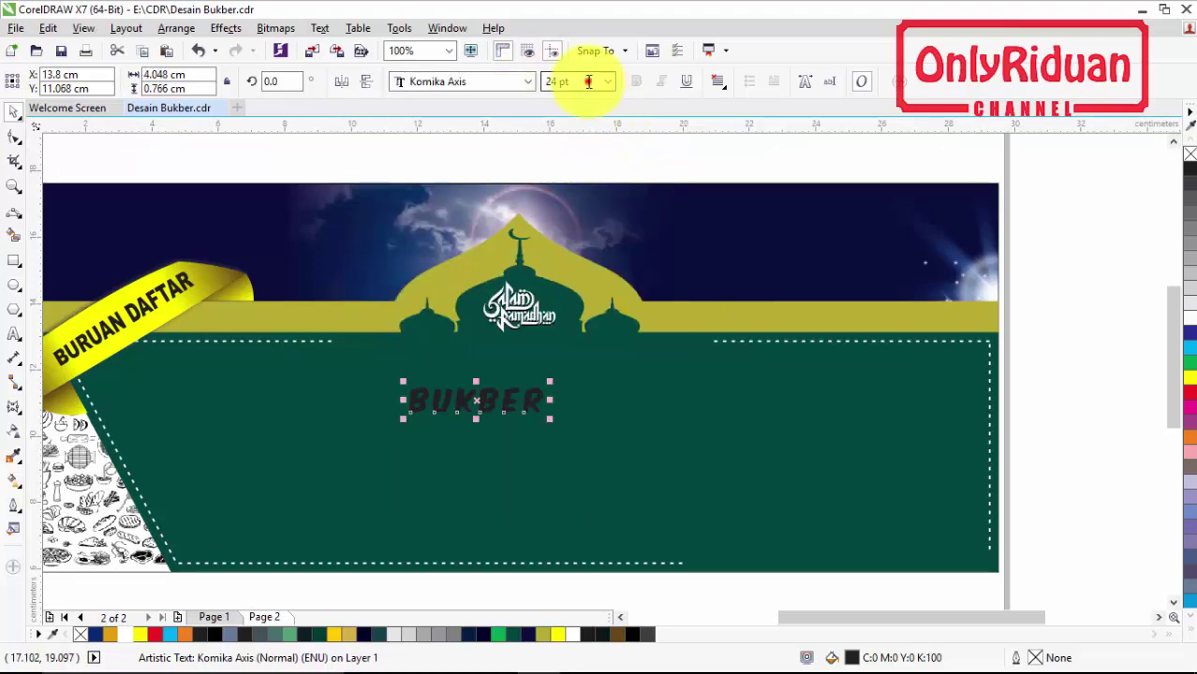
key("Return")
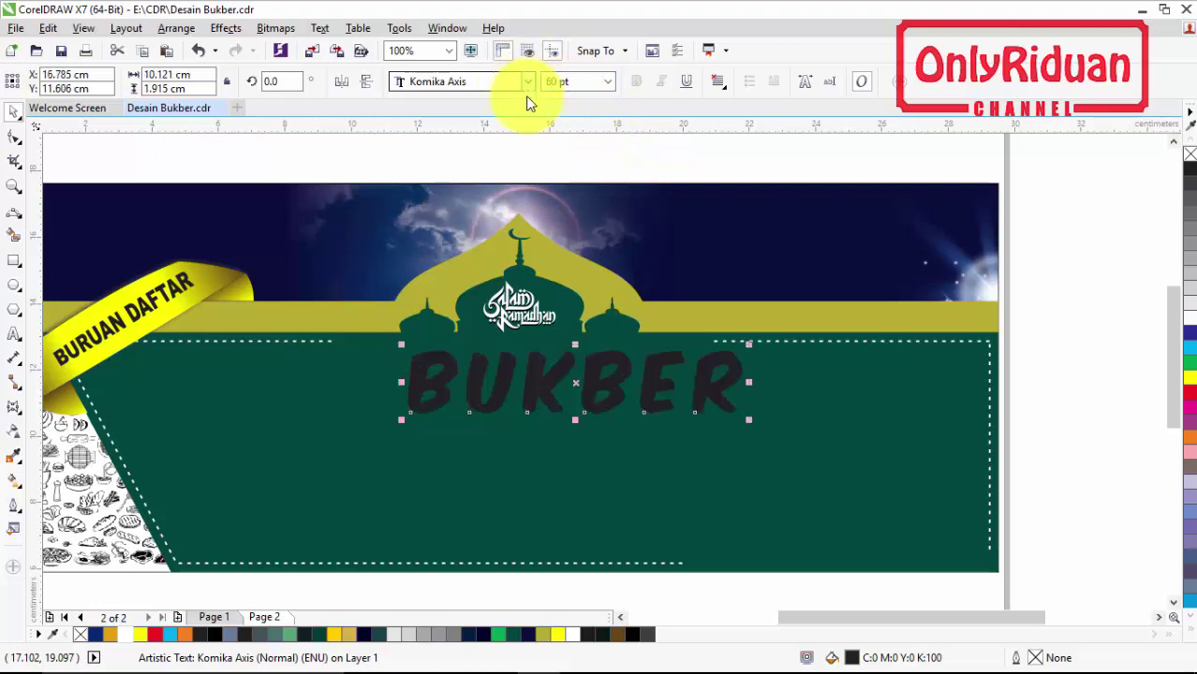
left_click_drag(577, 383, 514, 391)
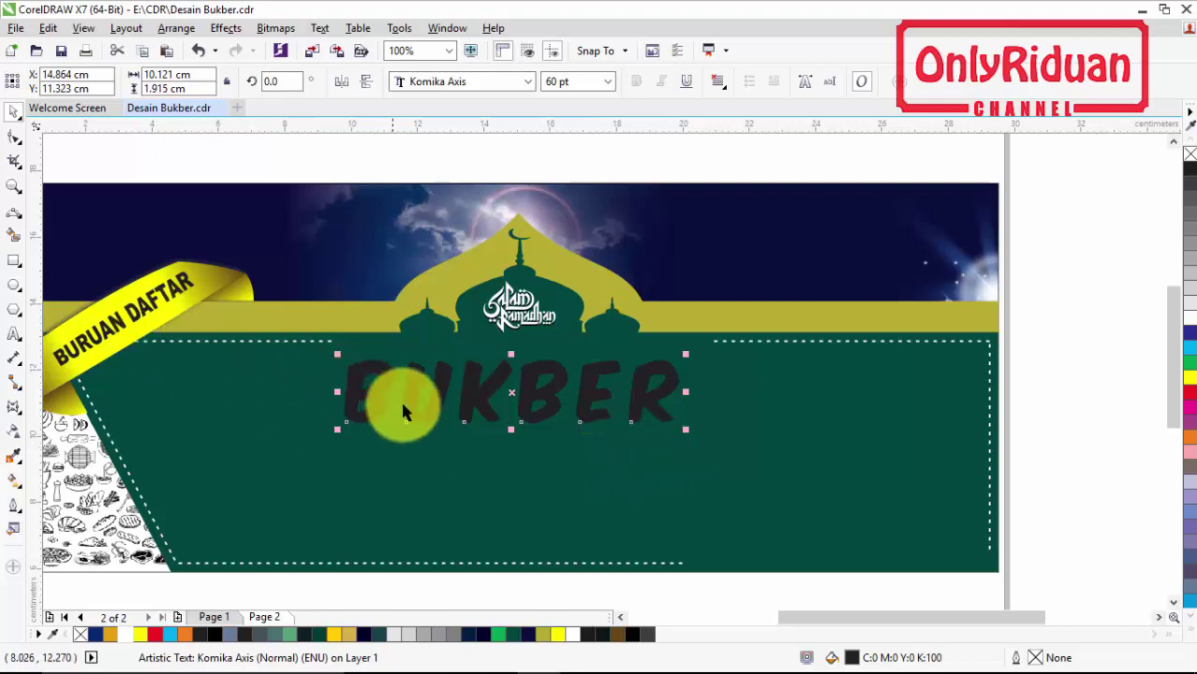
Add a one-step outside contour with a 0.075 cm offset around the BUKBER lettering
left_click(16, 186)
left_click_drag(312, 329, 716, 471)
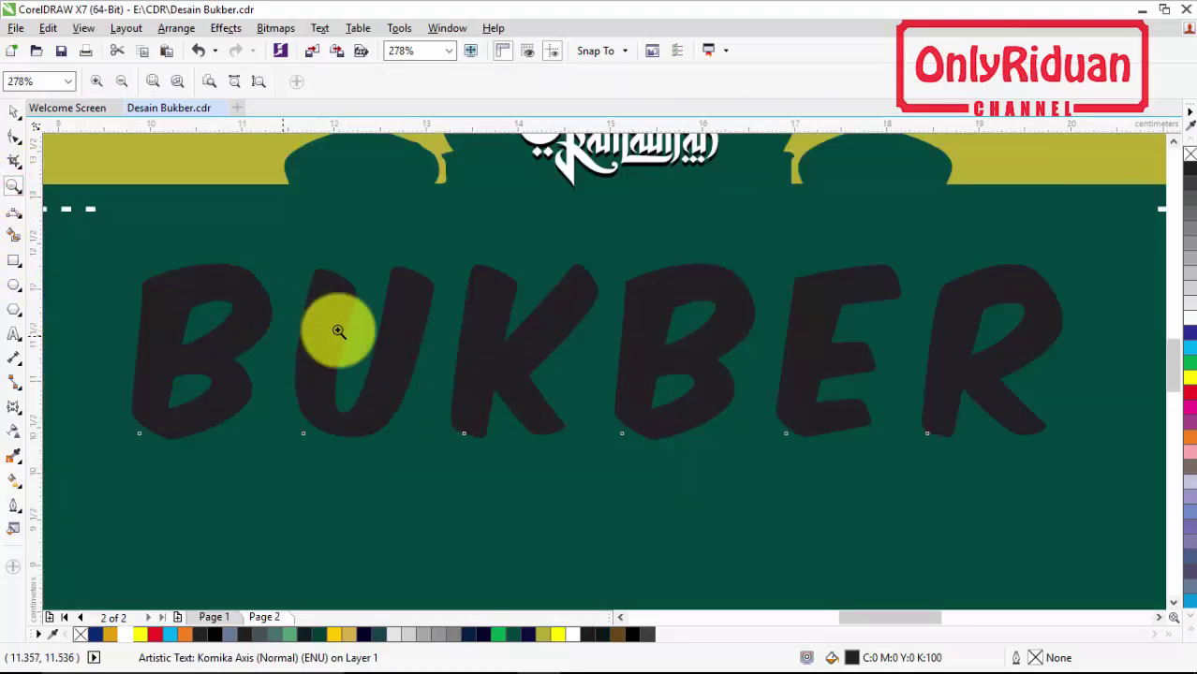
left_click(16, 409)
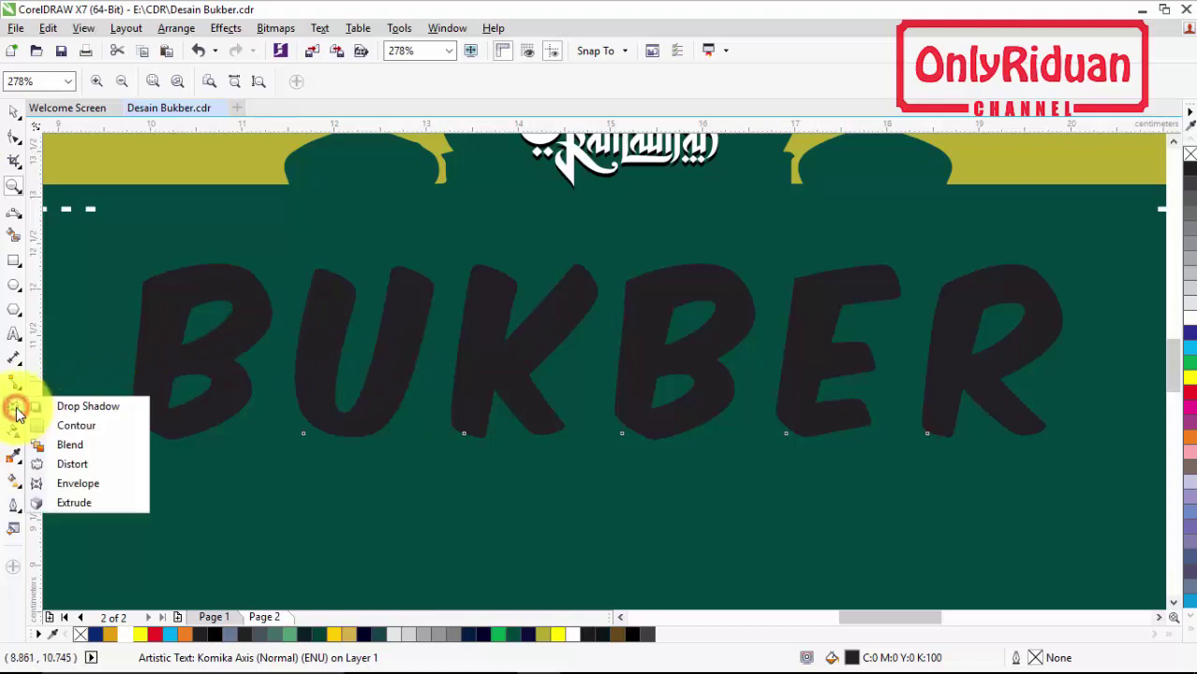
left_click(74, 426)
left_click_drag(159, 297, 128, 262)
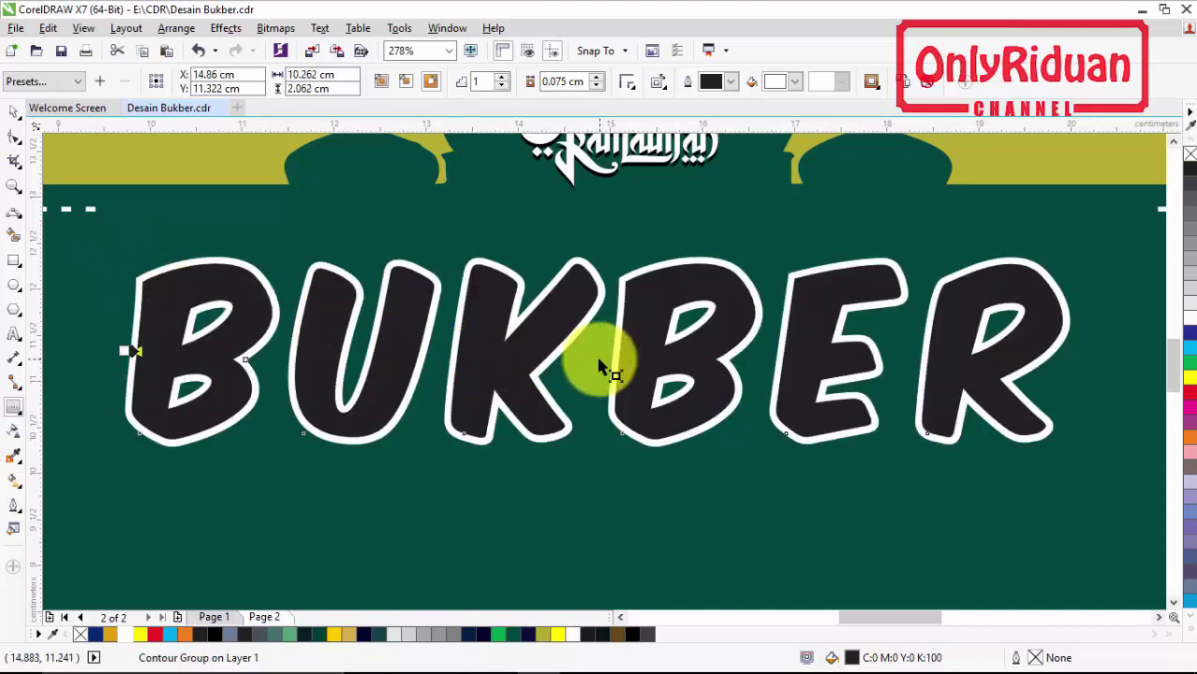
Colour the BUKBER contour C100 M100 Y100 K100 black, sampled from the document palette, and fill the letters yellow (#FFFF00)
left_click(795, 82)
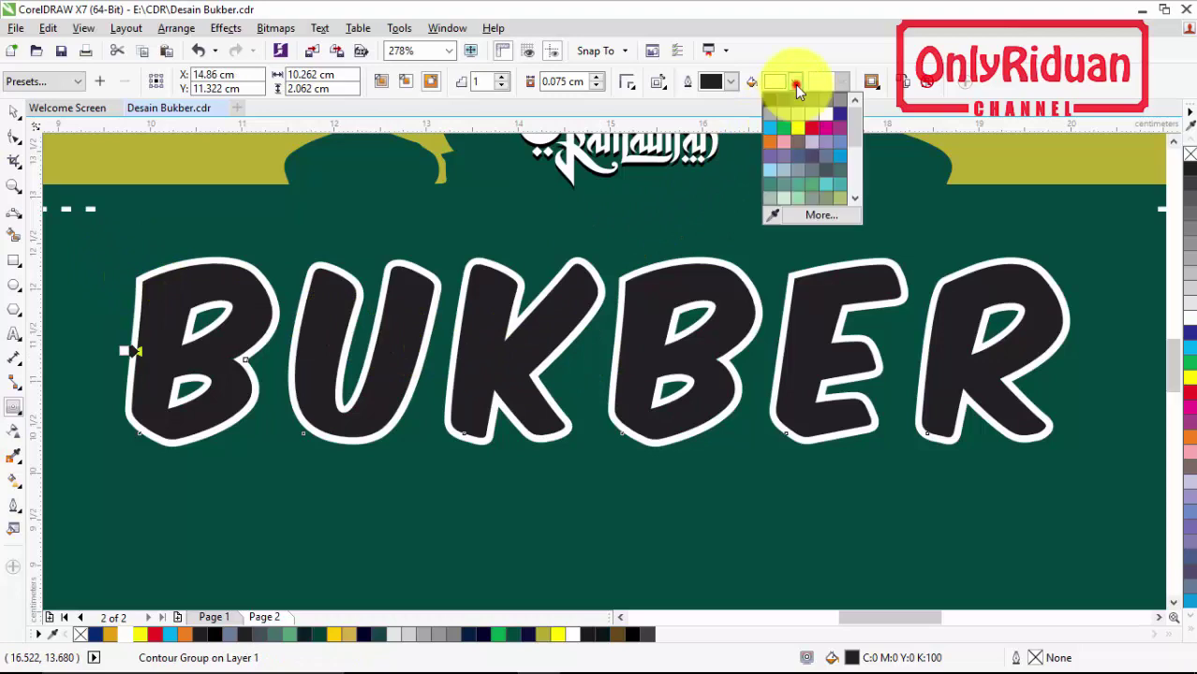
left_click(772, 100)
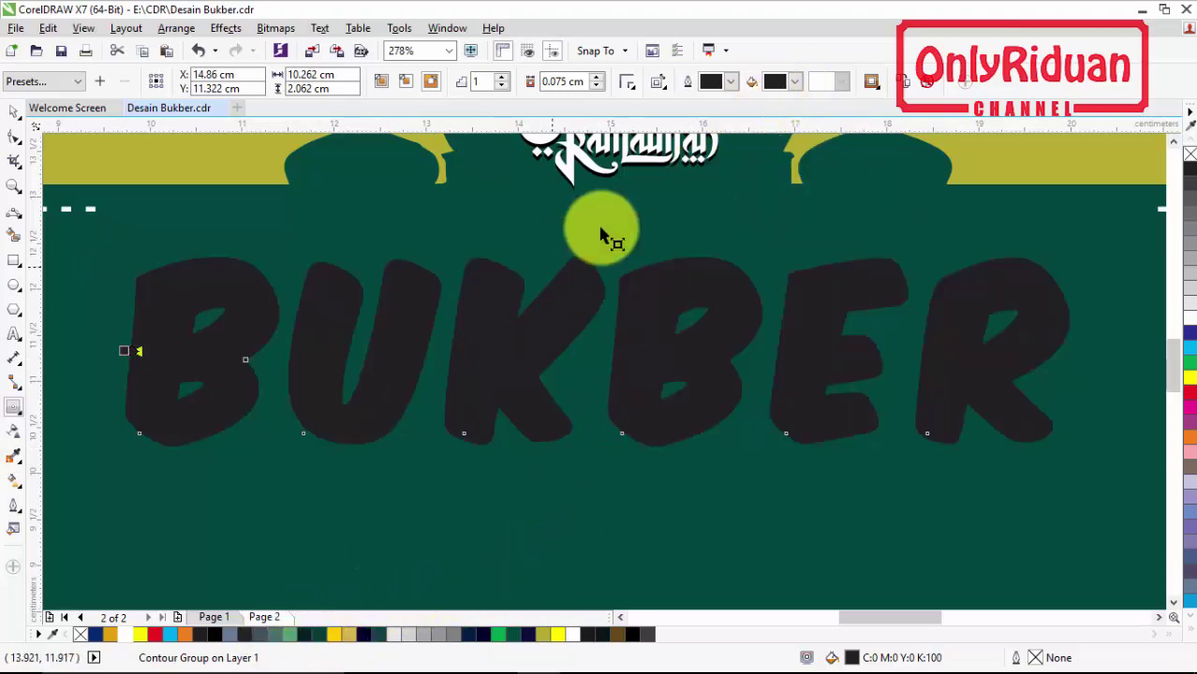
left_click(796, 81)
left_click(773, 216)
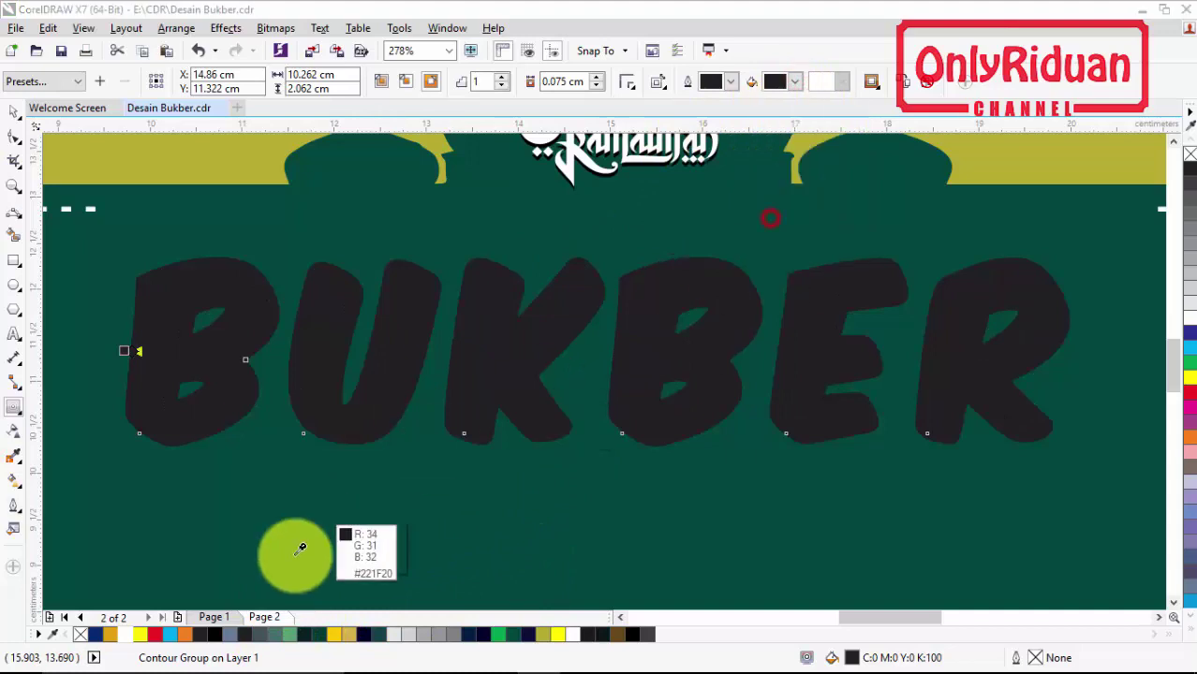
left_click(225, 622)
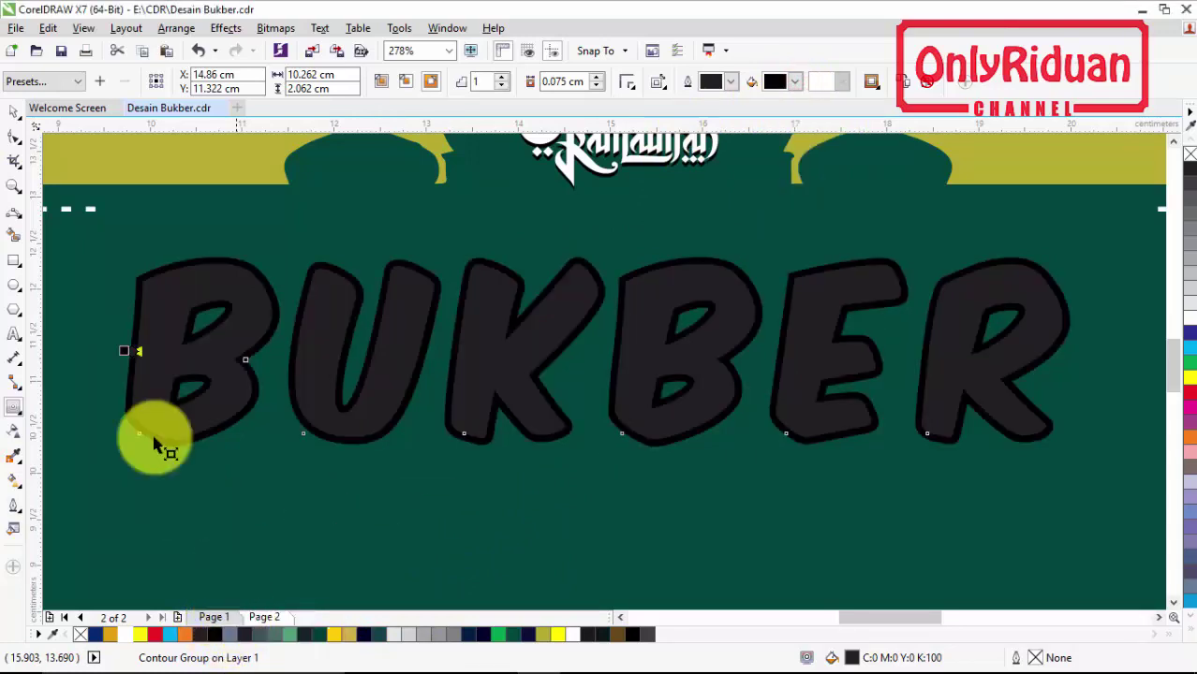
left_click(430, 339)
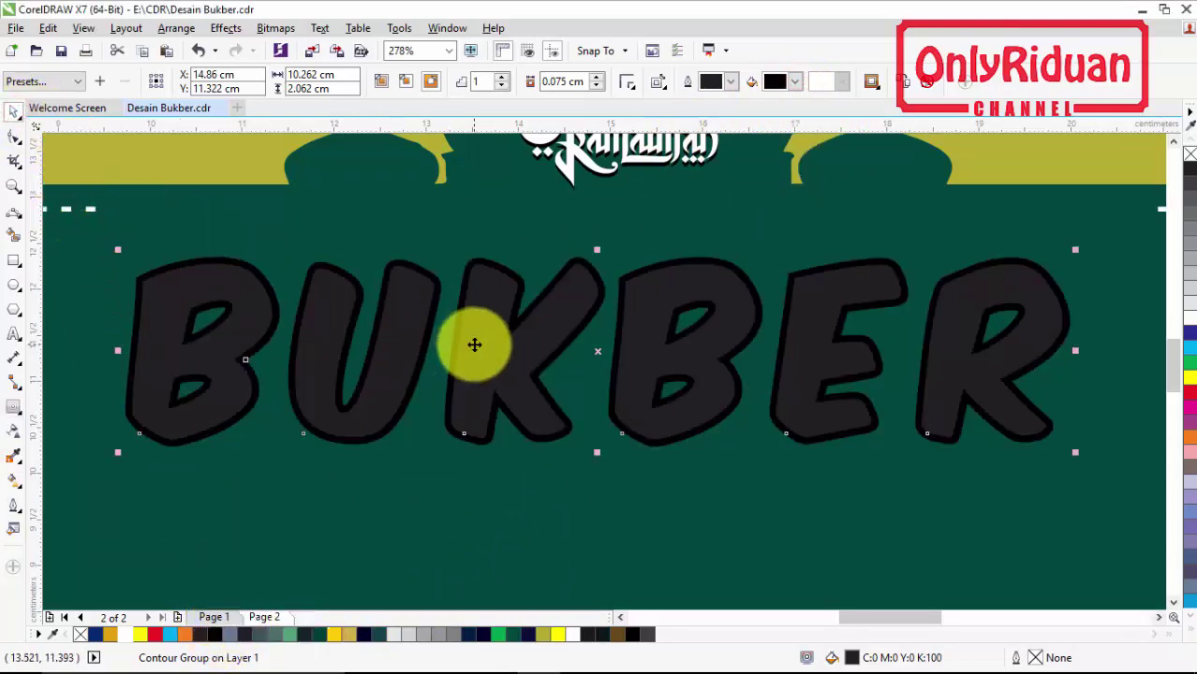
left_click(559, 634)
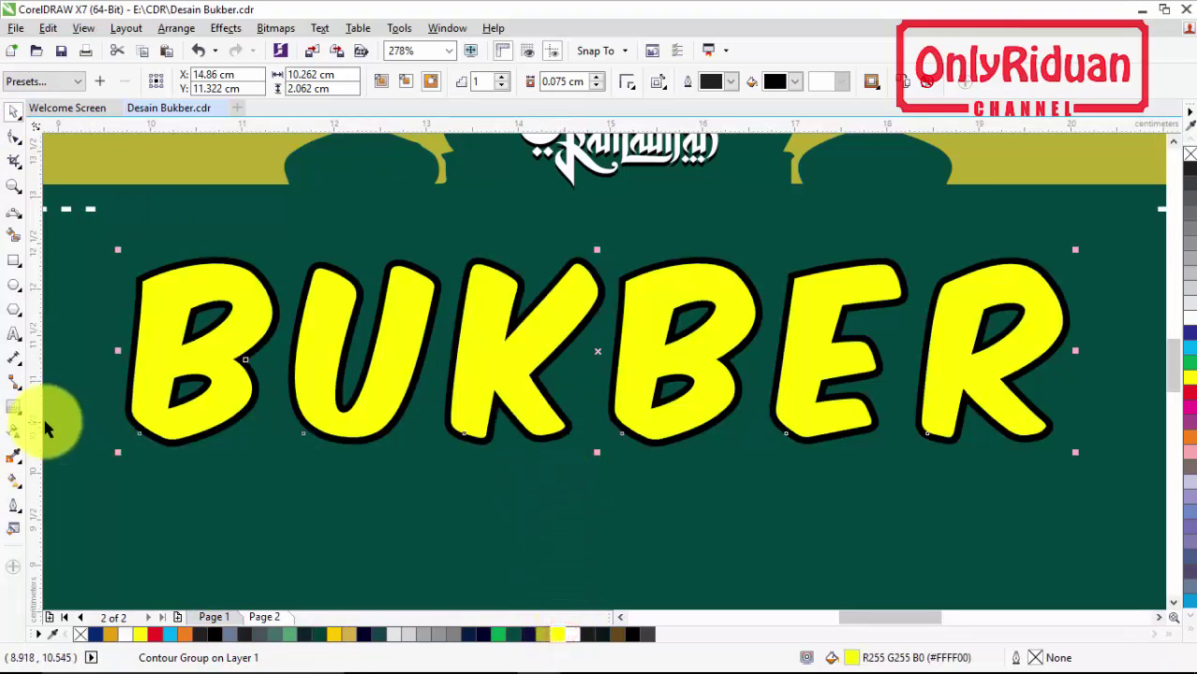
Break the BUKBER contour group apart into separate yellow text and black outline curve
left_click(17, 408)
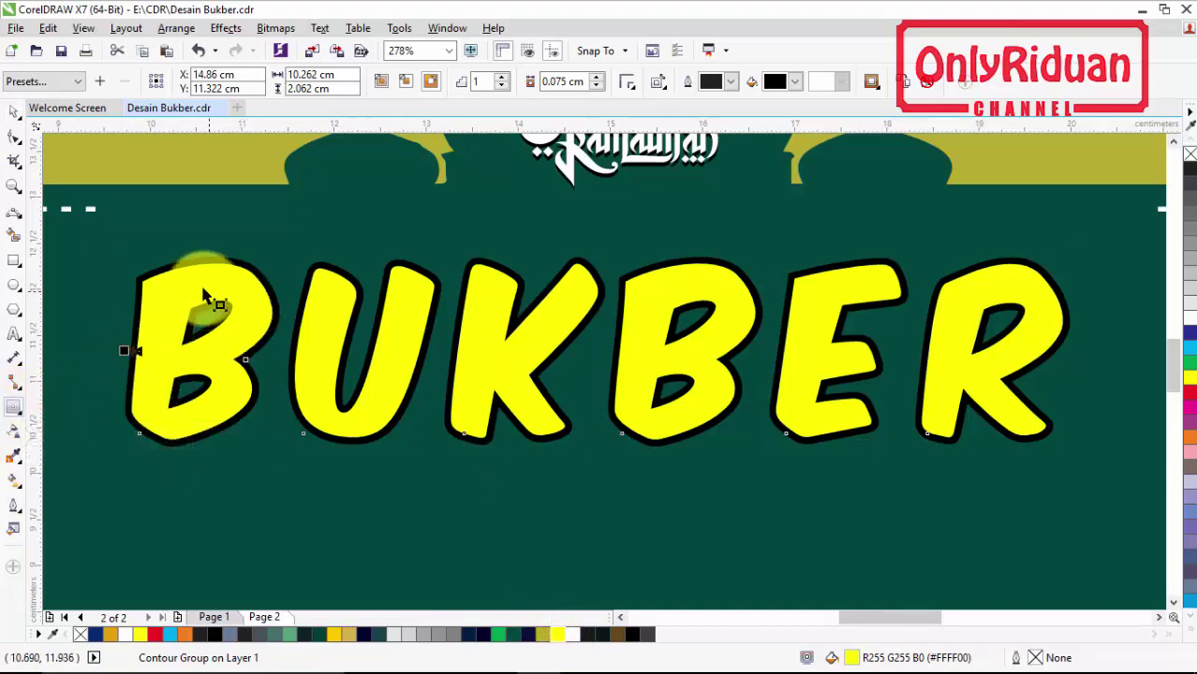
key("ctrl+k")
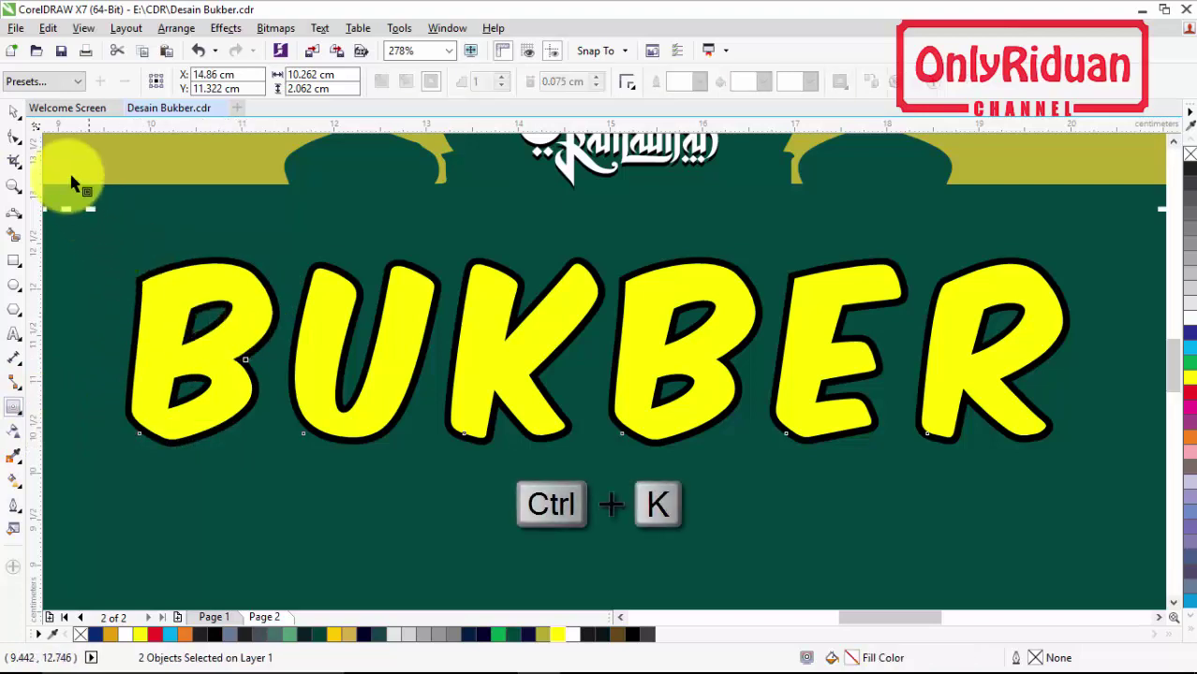
left_click(14, 110)
Move the yellow BUKBER text off its black outline as a separation test, and undo the move
left_click(422, 471)
left_click_drag(485, 351, 536, 430)
key("ctrl+z")
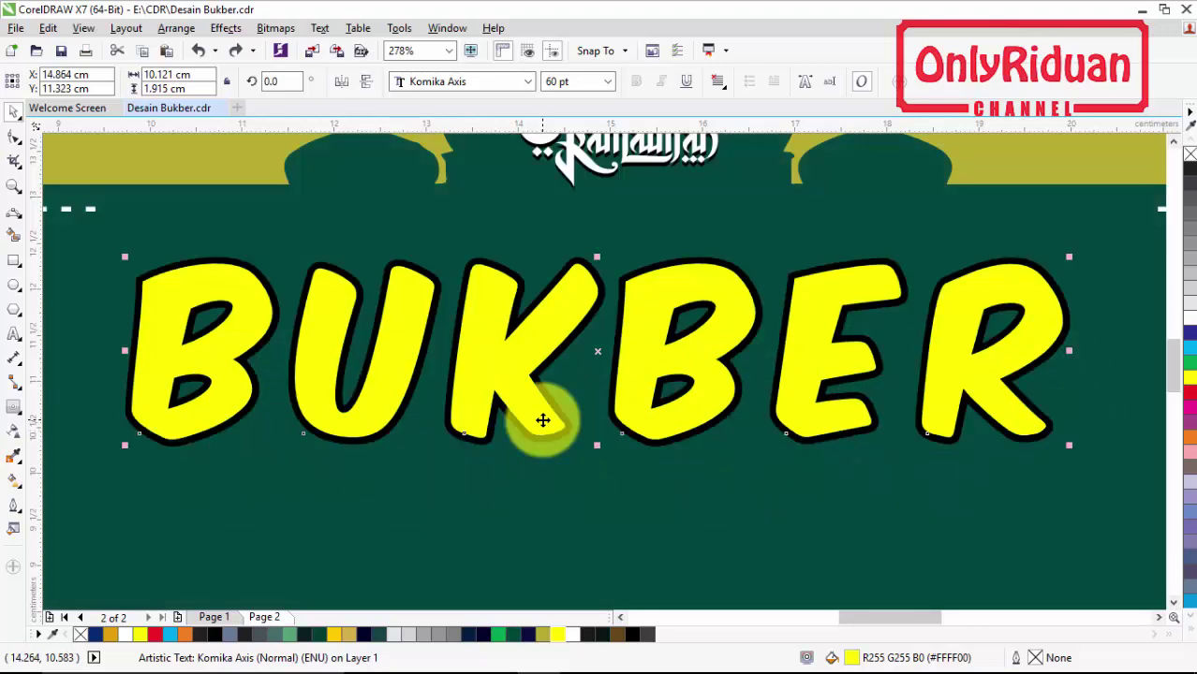
Add a one-step outside contour of about 0.044 cm around the black BUKBER outline curve
left_click(461, 475)
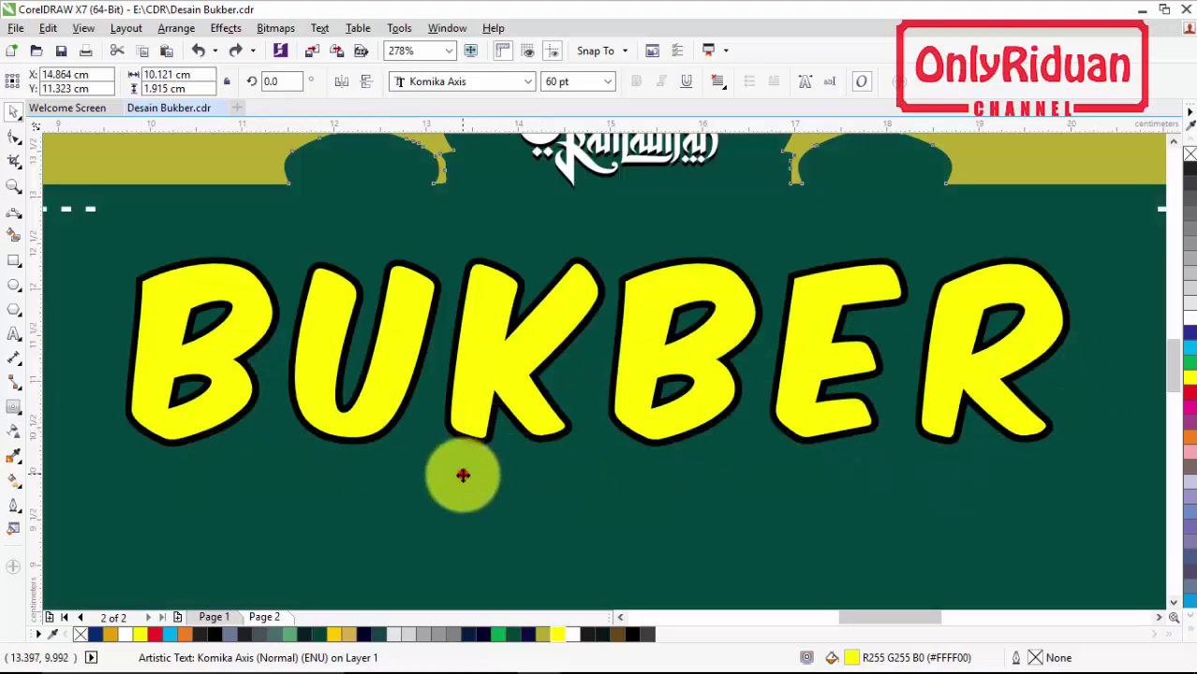
left_click(320, 268)
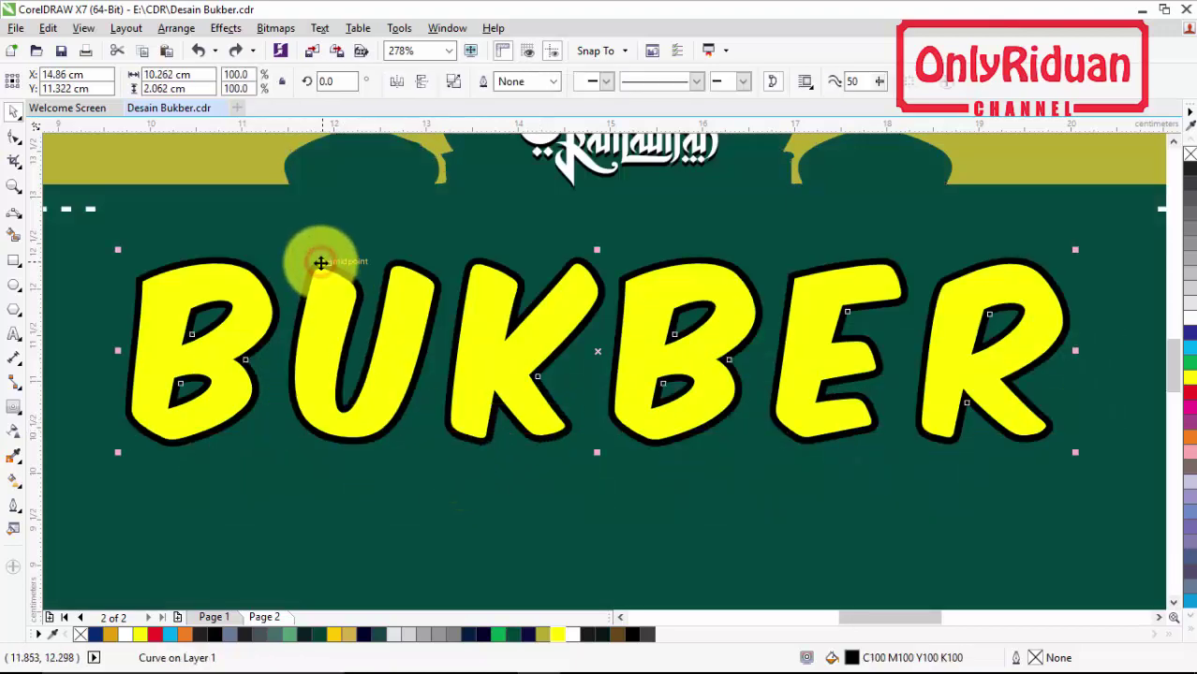
left_click(16, 409)
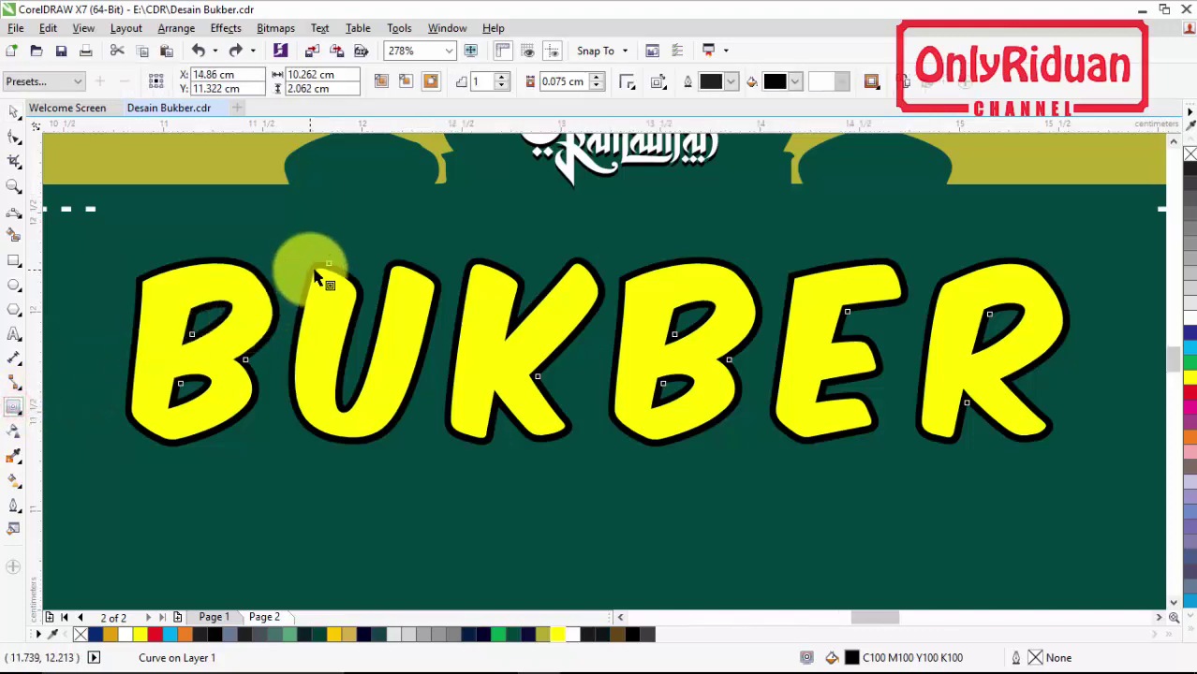
scroll(316, 277, "up", 2)
left_click_drag(309, 251, 305, 239)
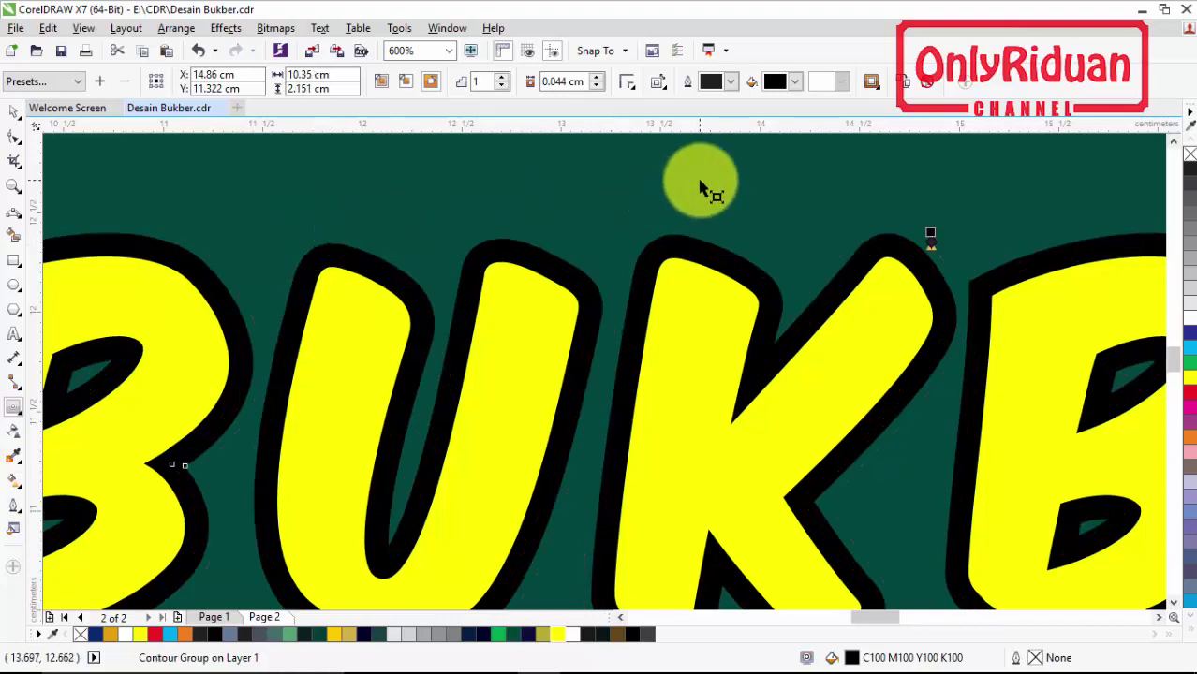
Fill the outermost contour around the BUKBER title with white
left_click(794, 82)
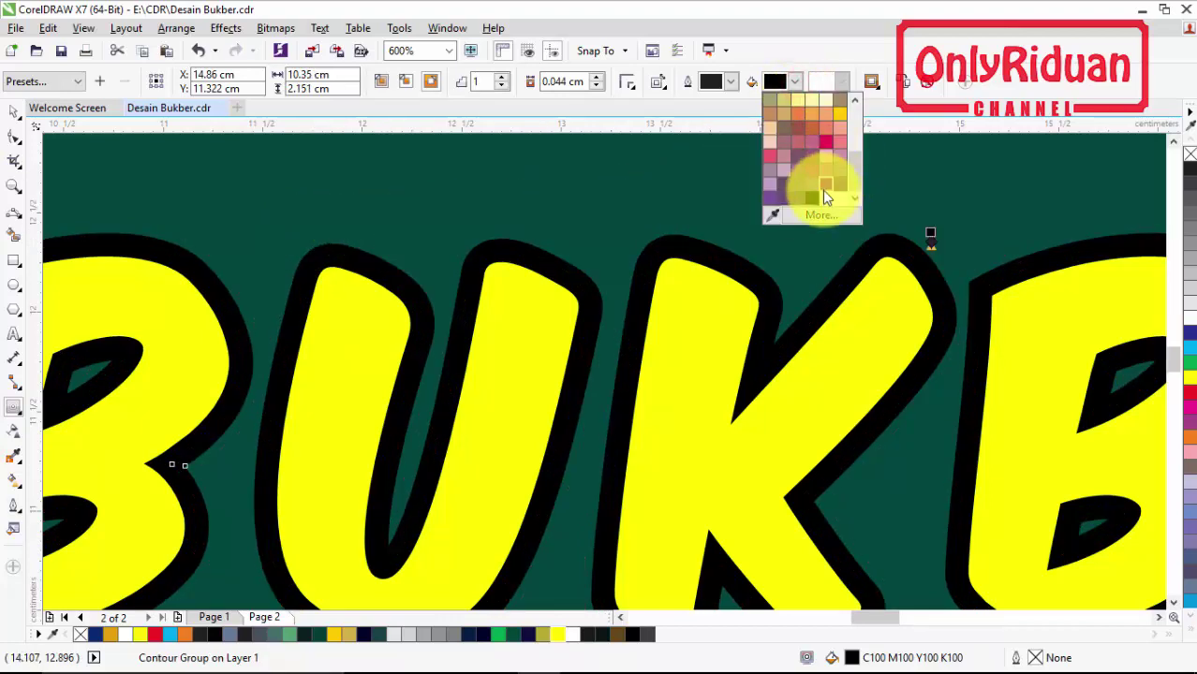
scroll(841, 131, "up", 3)
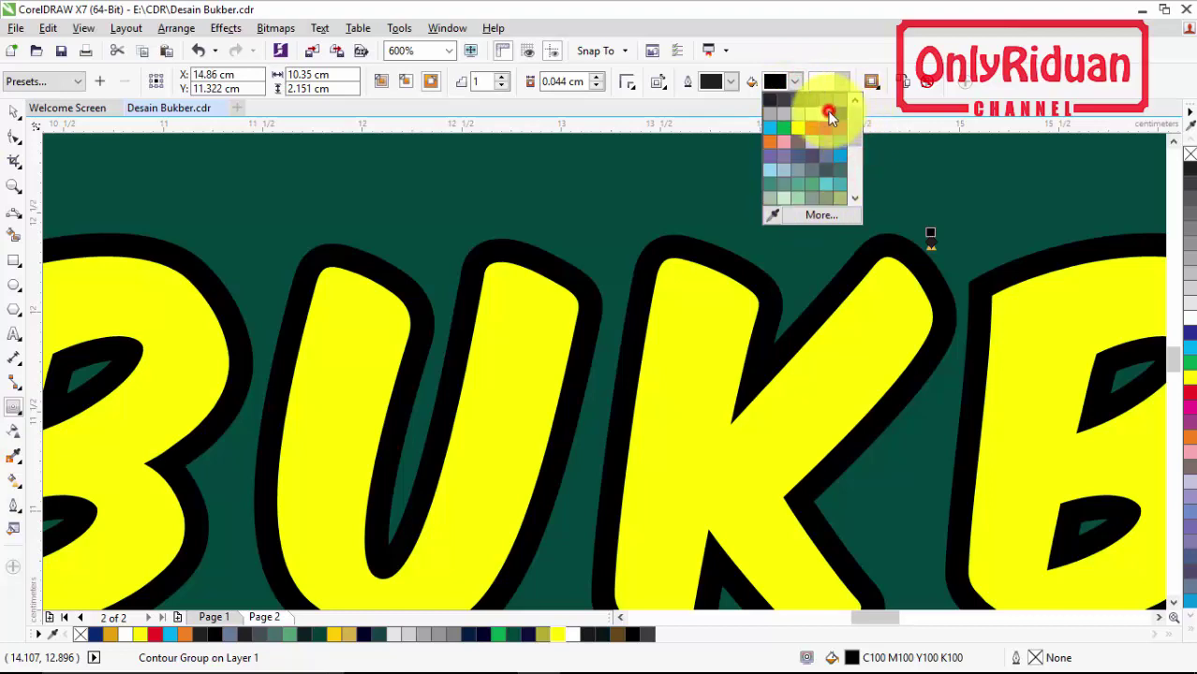
left_click(830, 114)
scroll(582, 246, "down", 3)
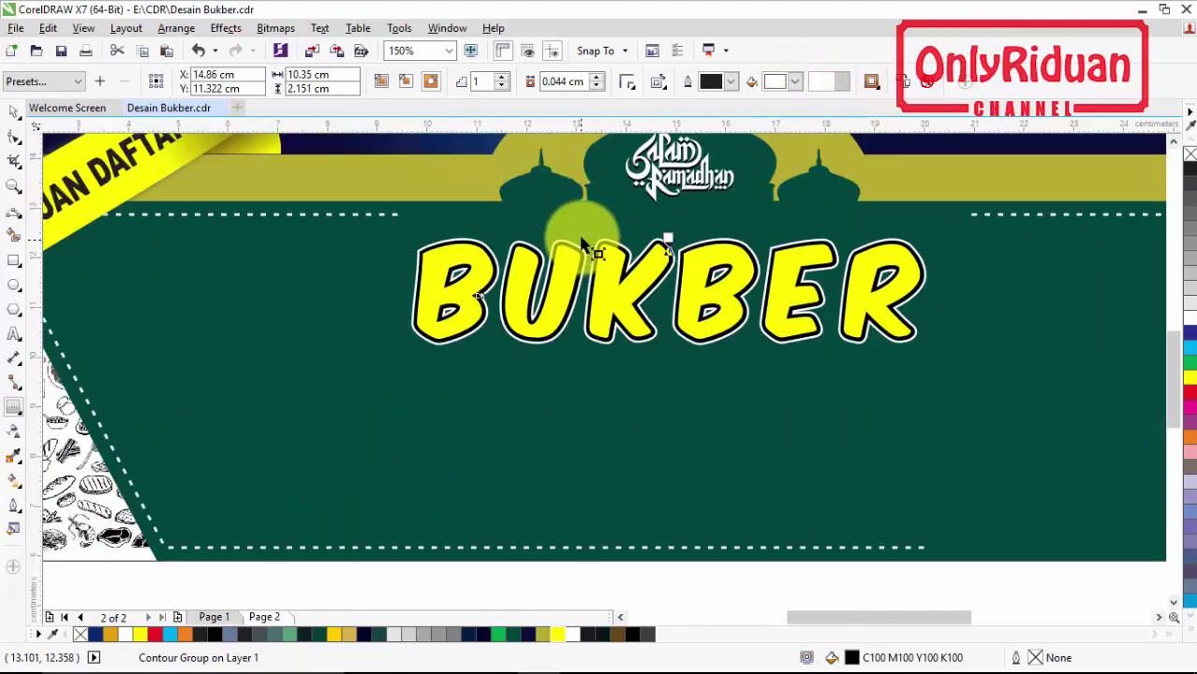
Copy the outline pen, outline colour and fill properties from the yellow gradient BURUAN DAFTAR ribbon onto the BUKBER text
left_click(14, 110)
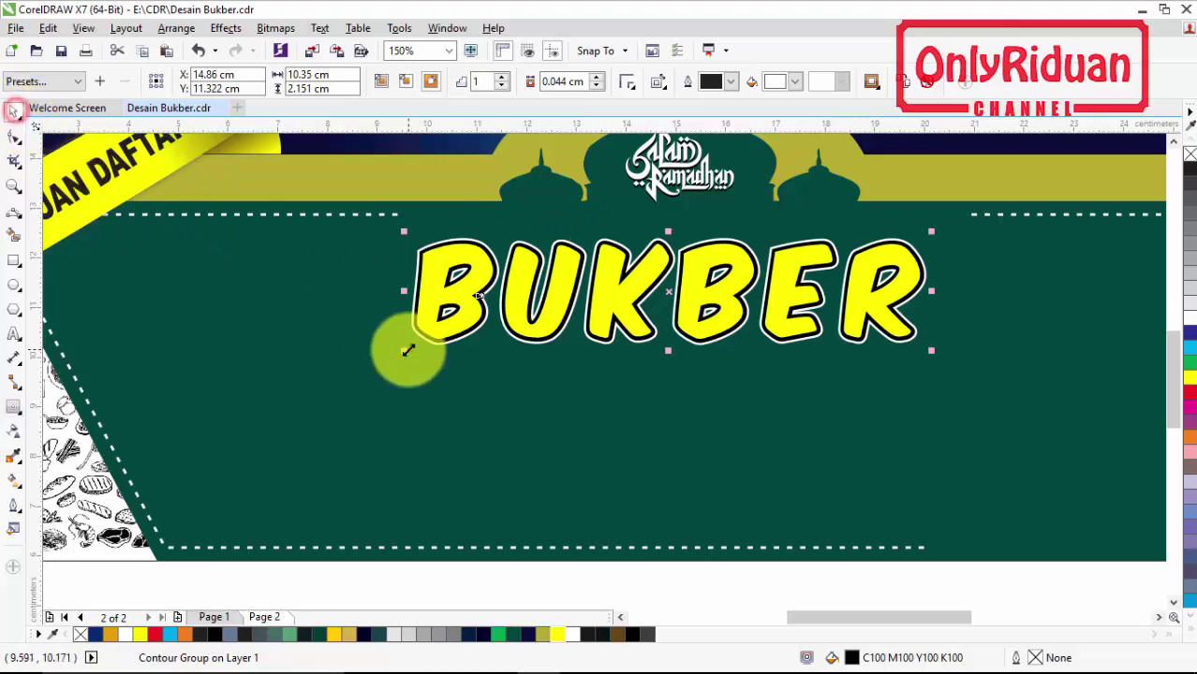
left_click(500, 286)
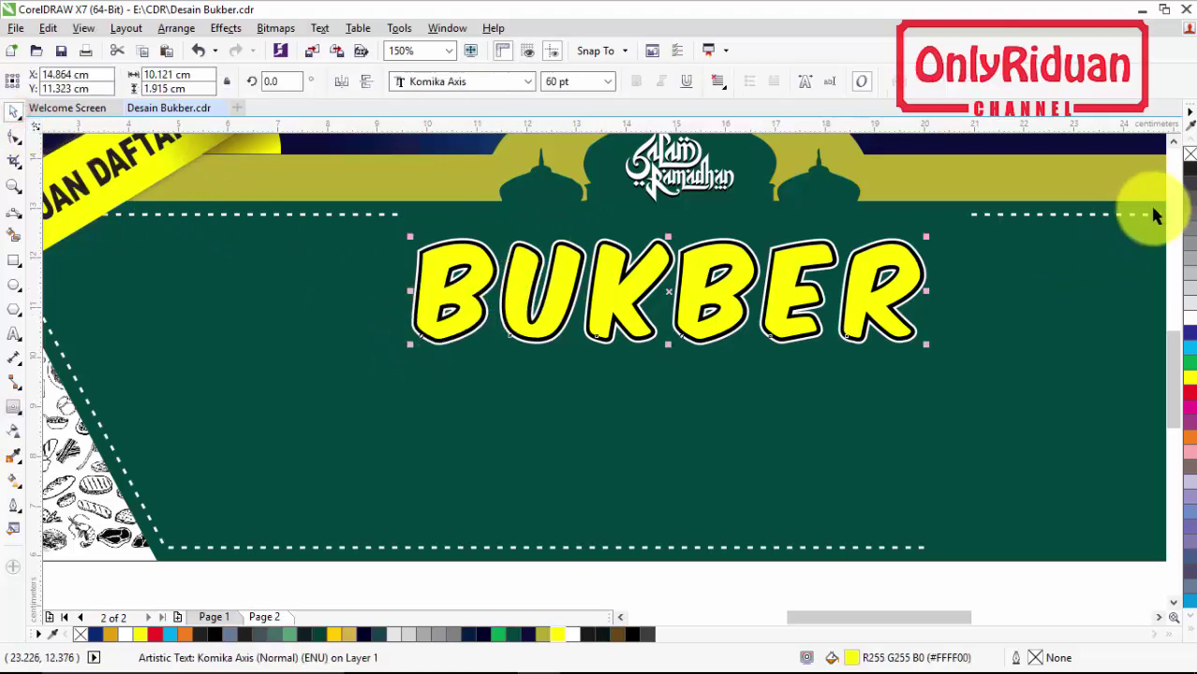
scroll(1172, 149, "up", 2)
left_click(875, 485)
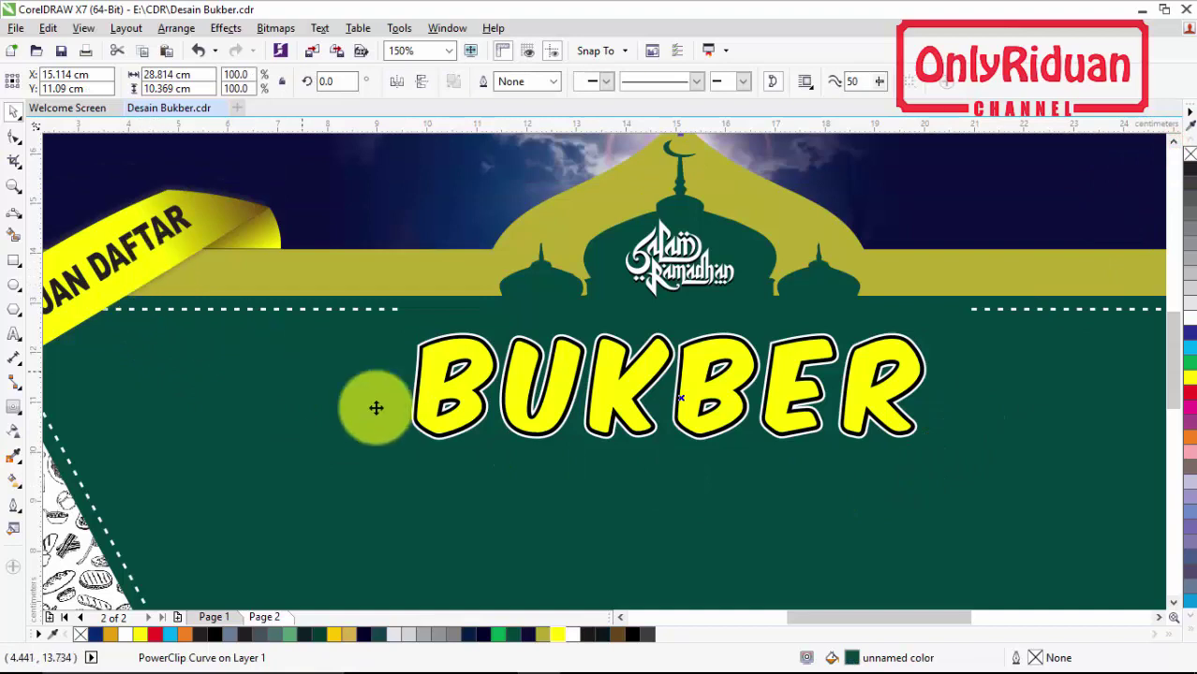
left_click(515, 392)
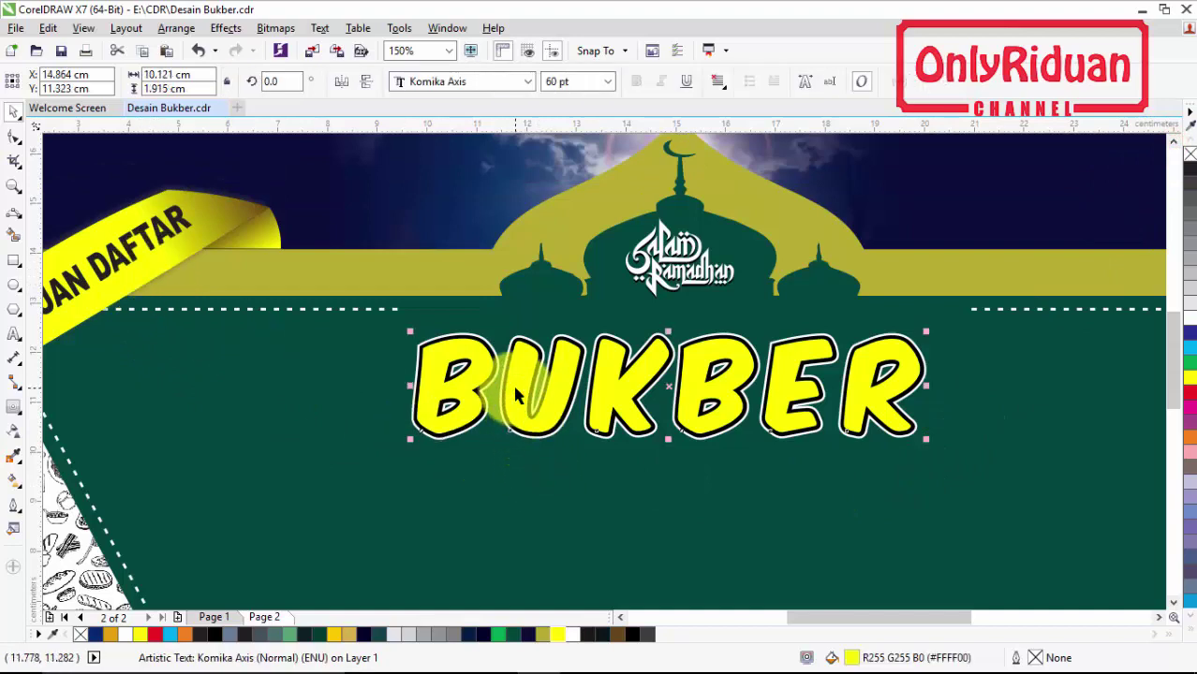
left_click(48, 29)
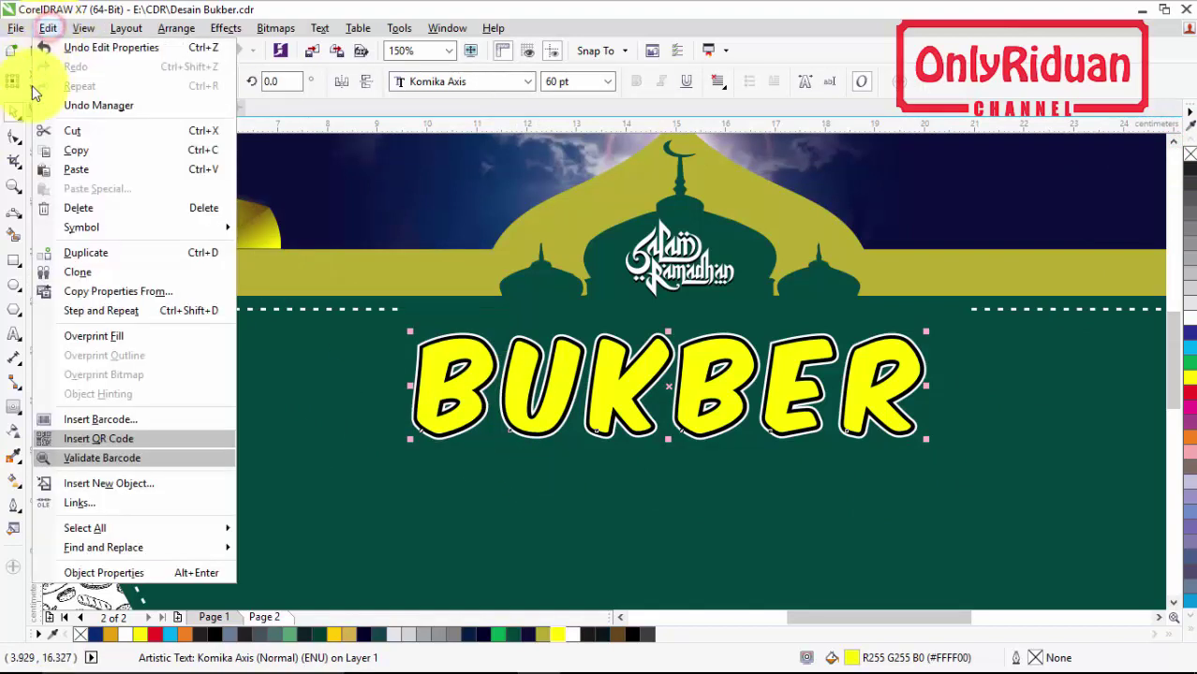
left_click(111, 292)
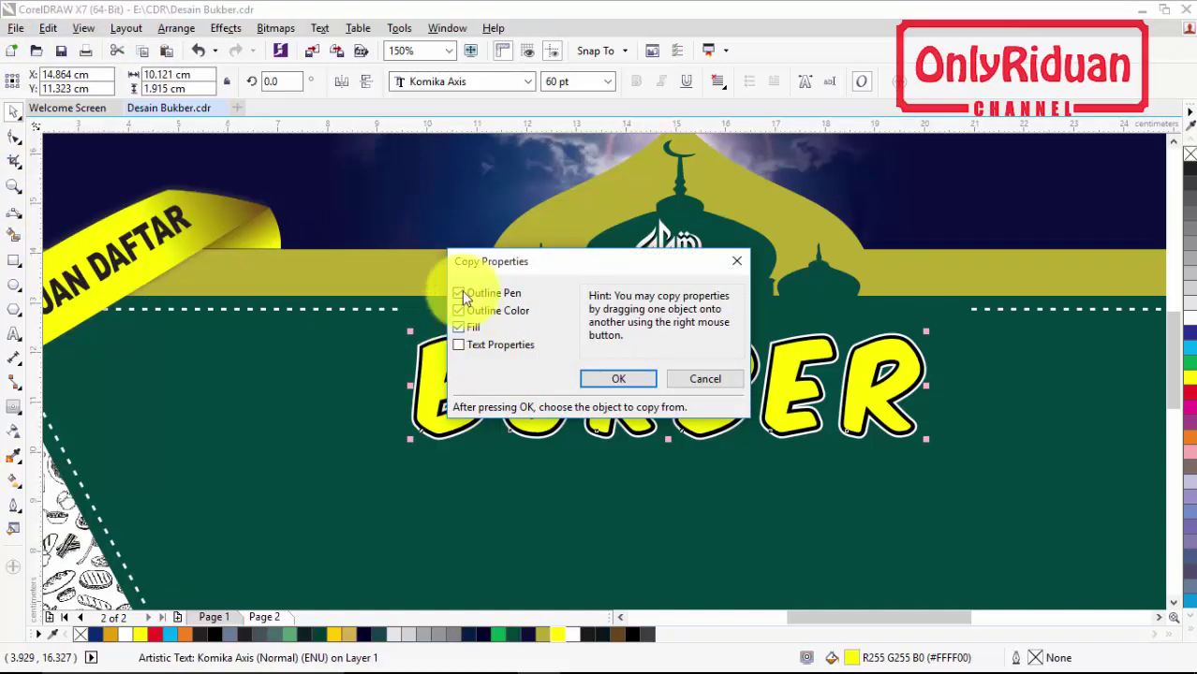
left_click(618, 380)
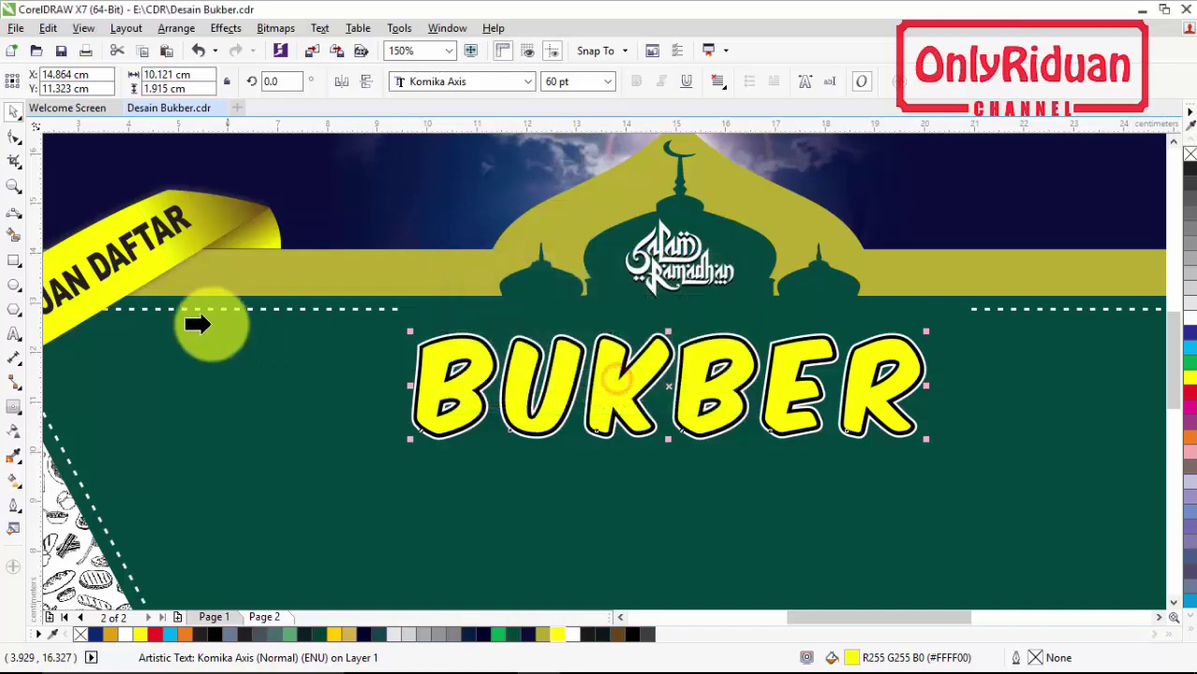
left_click(134, 272)
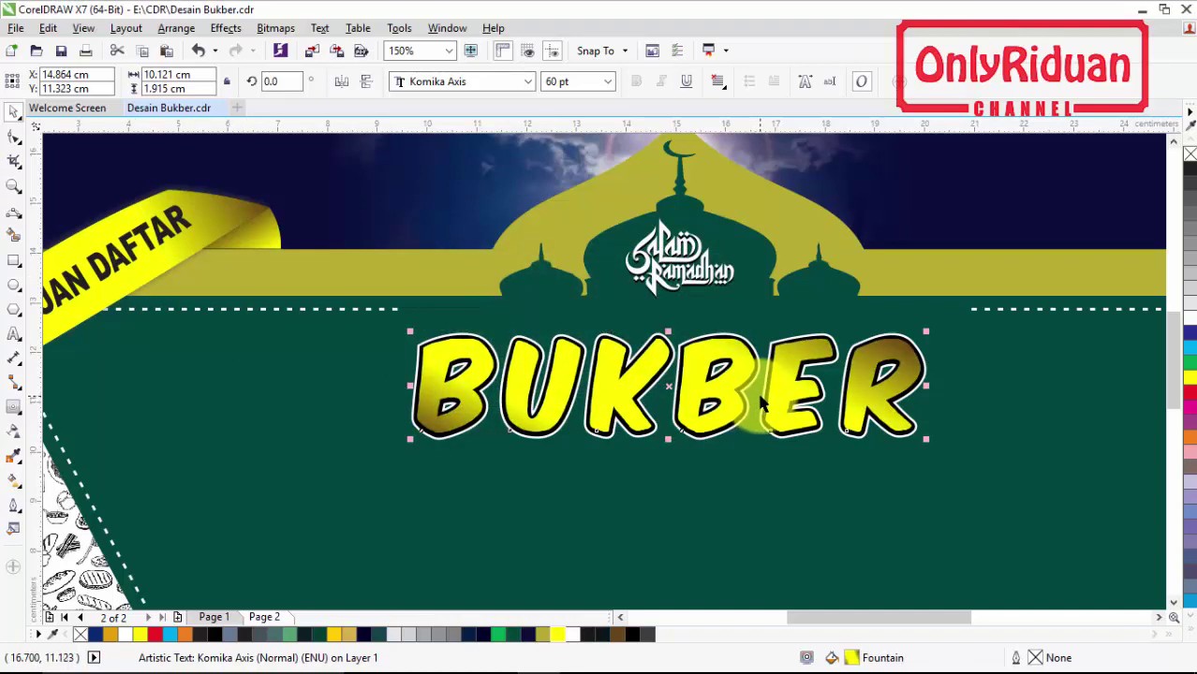
scroll(740, 398, "down", 2)
left_click(131, 188)
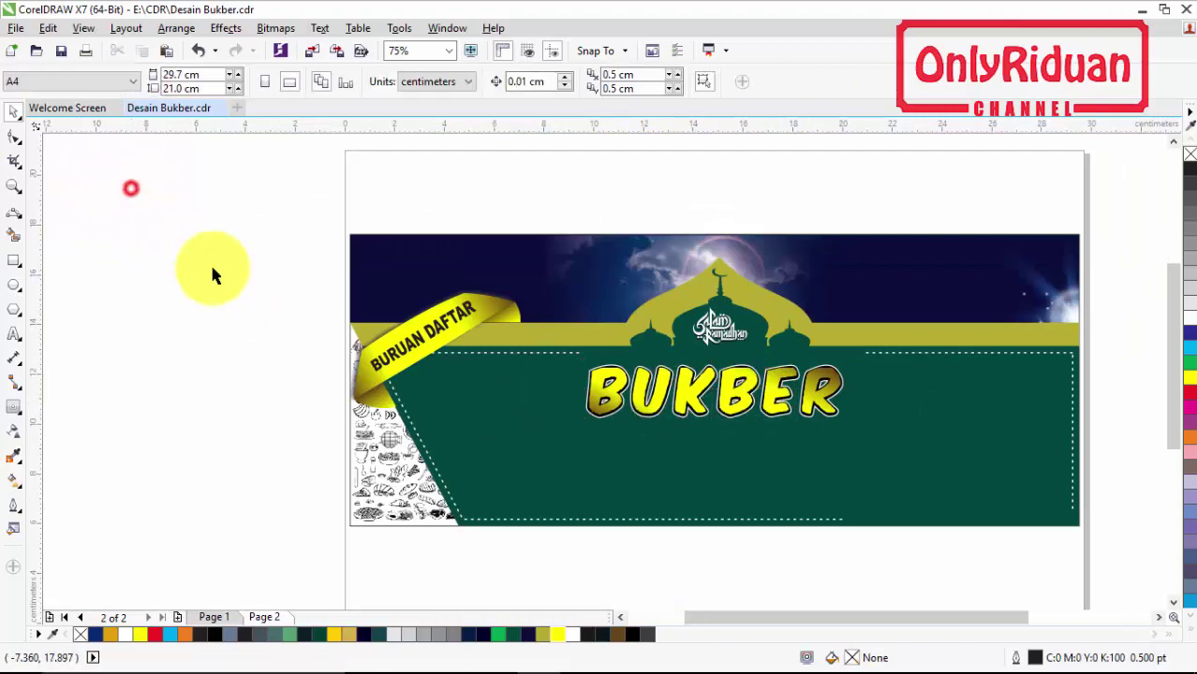
Add the artistic text "BUKA PUASA BERSAMA" just below the BUKBER title
left_click(1159, 620)
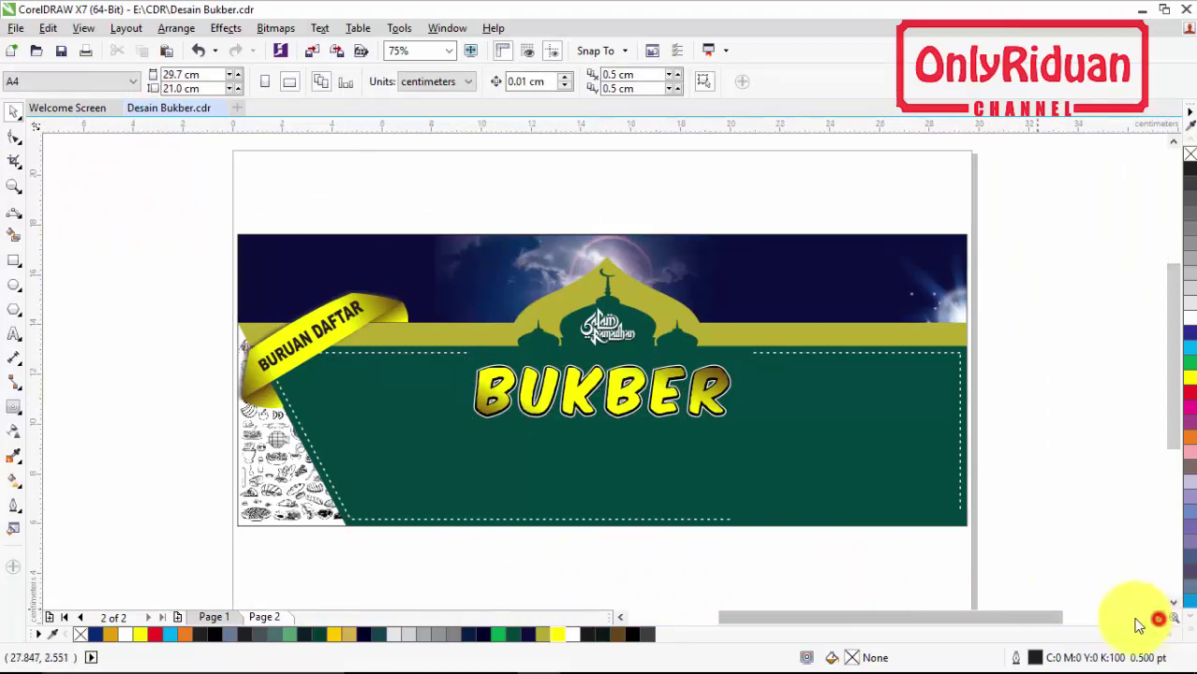
left_click(13, 333)
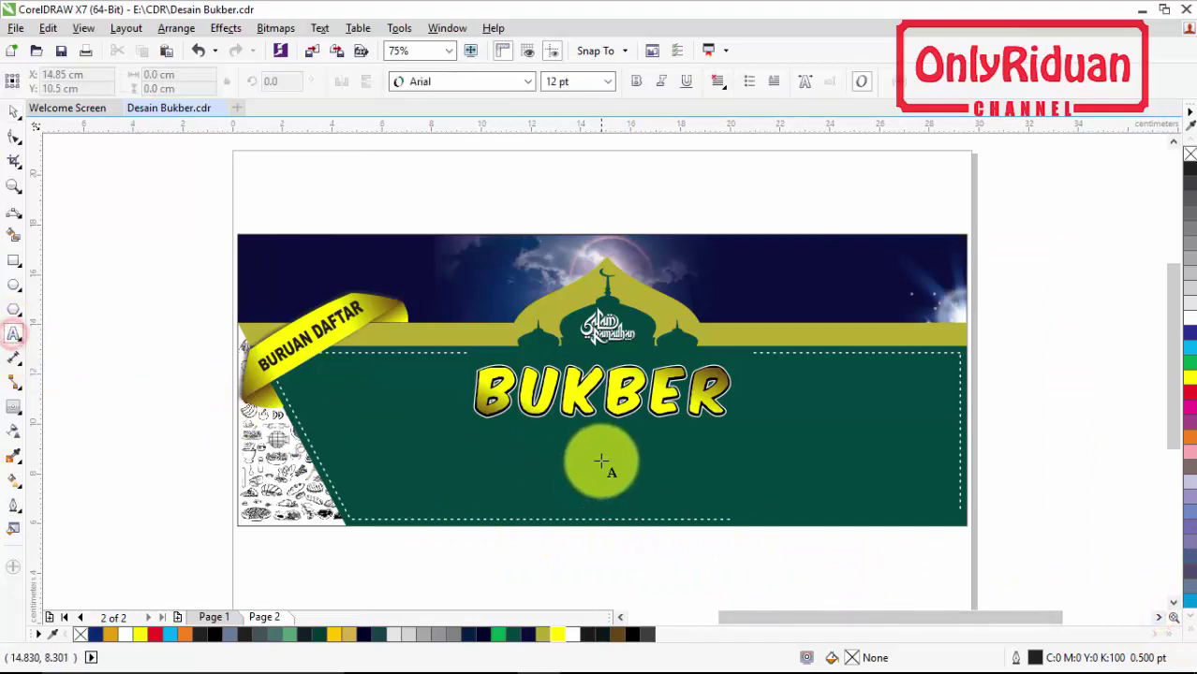
scroll(600, 465, "up", 3)
left_click(600, 419)
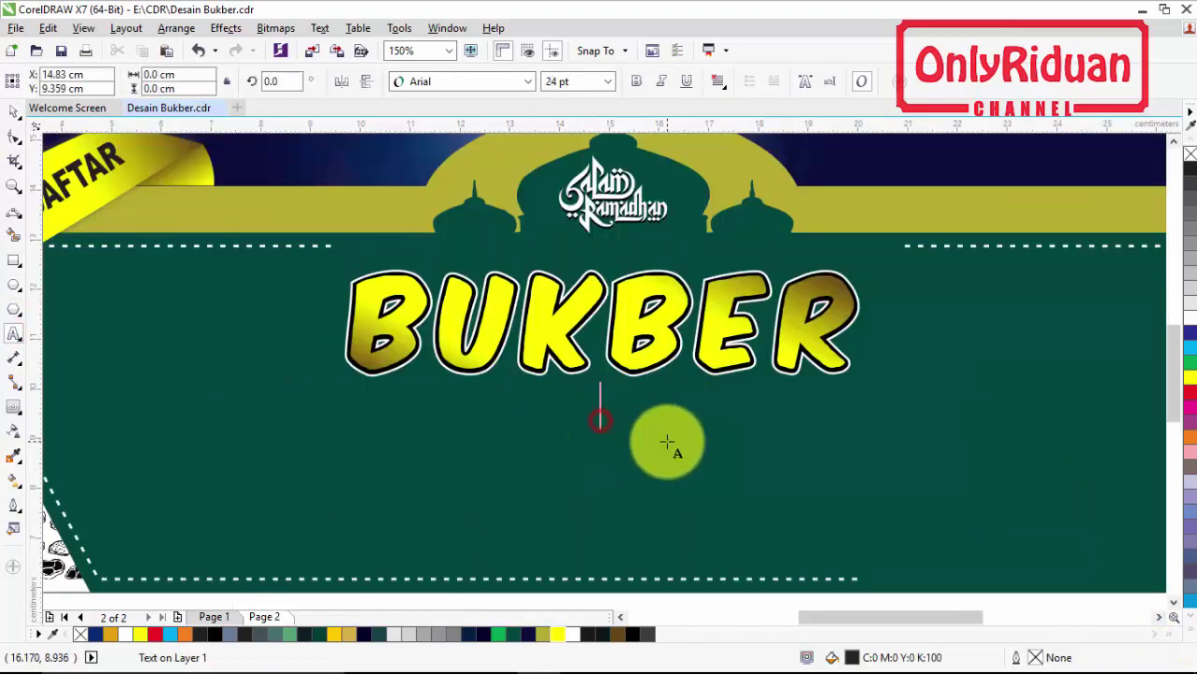
type("BUKA PUASA BERSAMA")
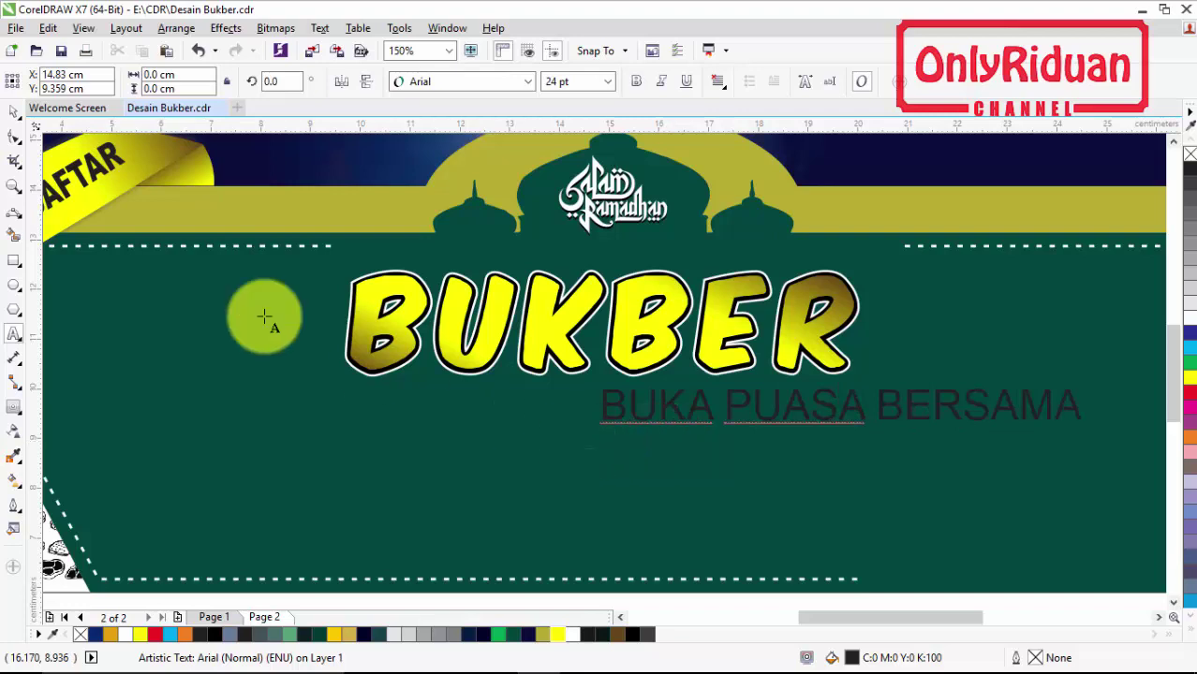
left_click(14, 111)
left_click(13, 110)
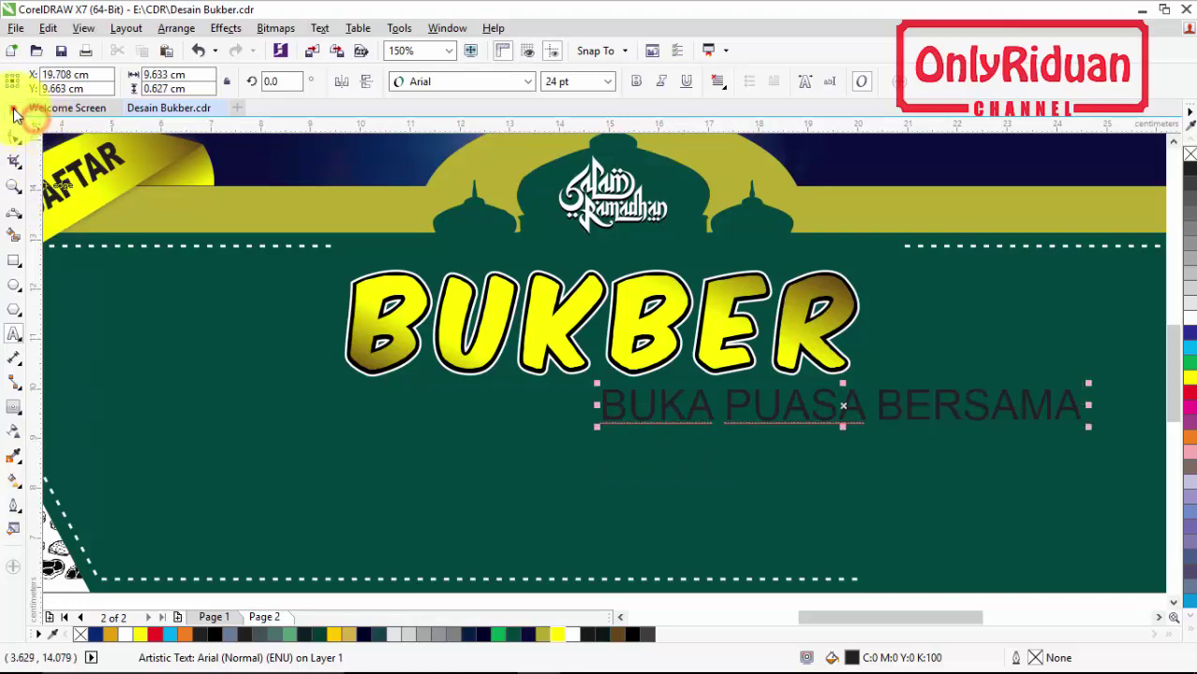
Set the BUKA PUASA BERSAMA text to the Komika Axis font at 16 pt
left_click(528, 83)
left_click(480, 118)
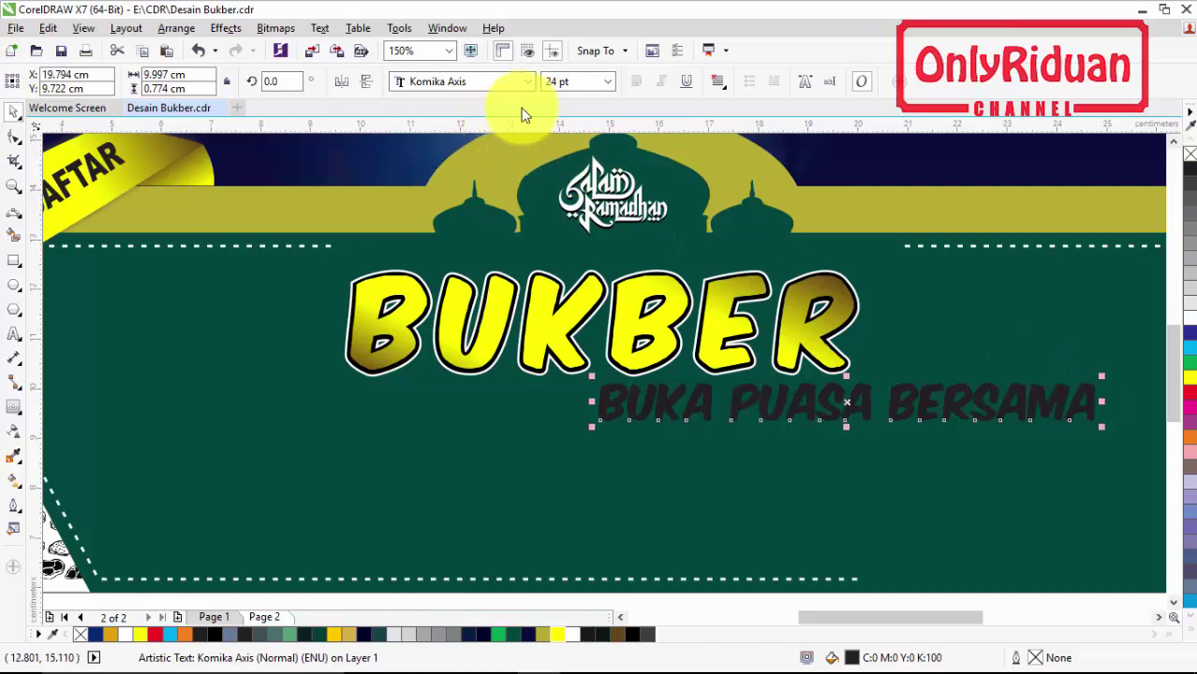
left_click_drag(587, 83, 520, 82)
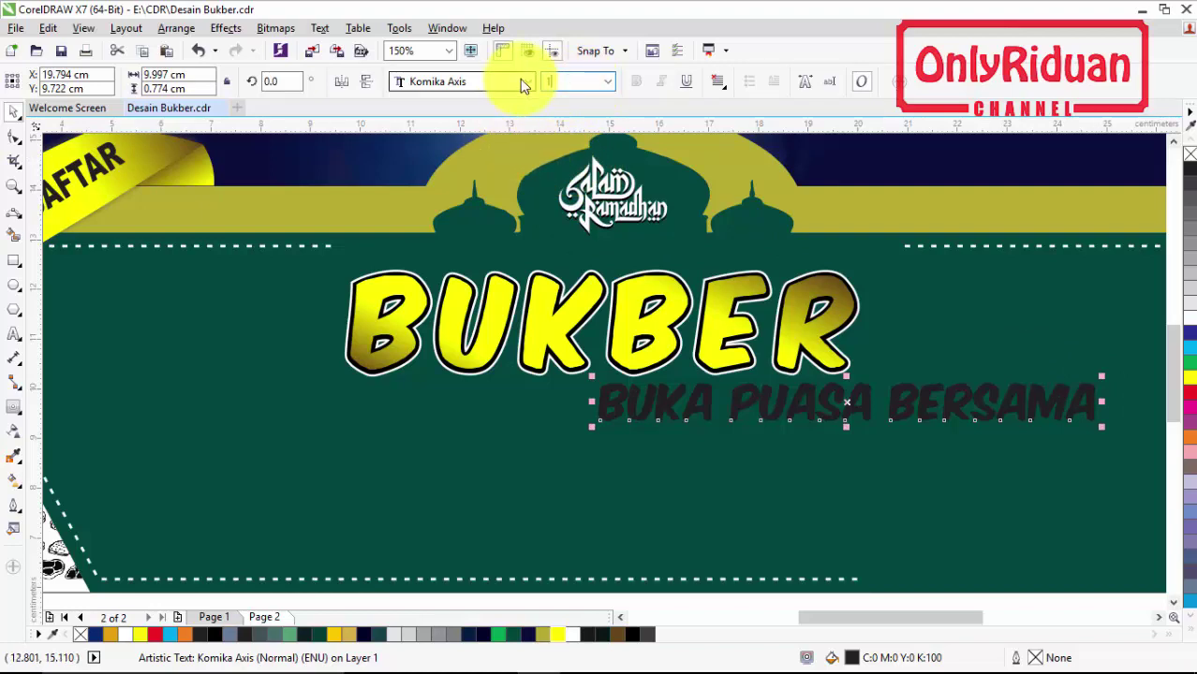
type("16")
key("Return")
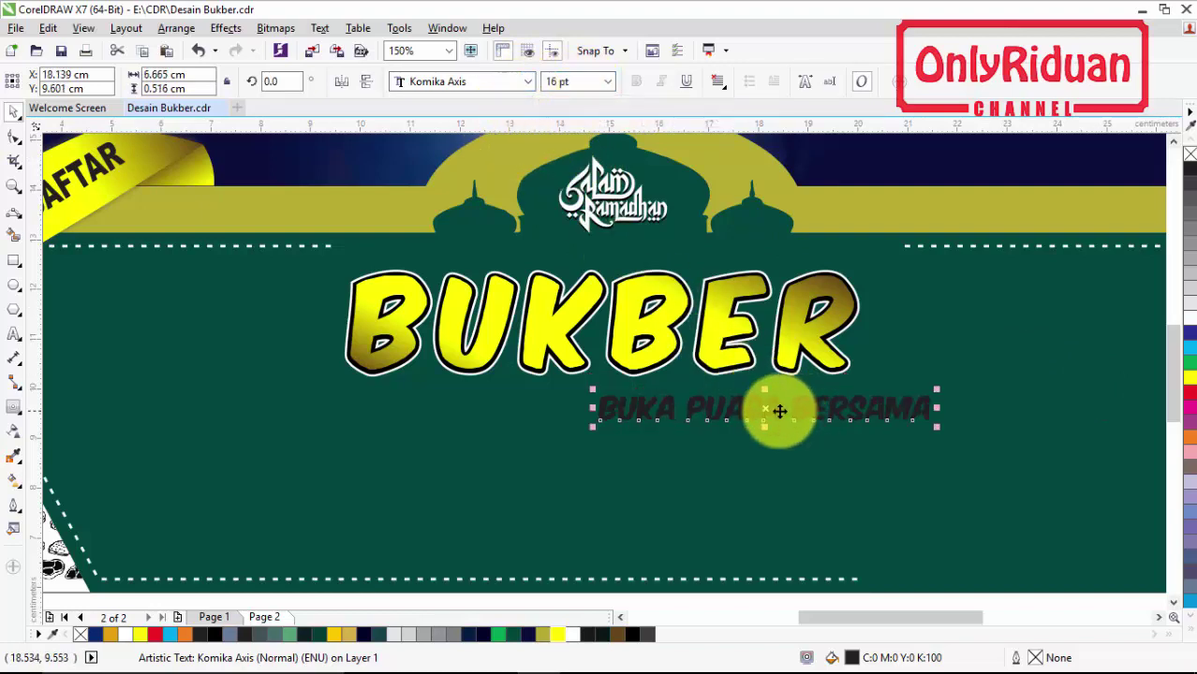
Move the BUKA PUASA BERSAMA text close under the right half of the BUKBER title and fill it white
left_click_drag(767, 414, 706, 403)
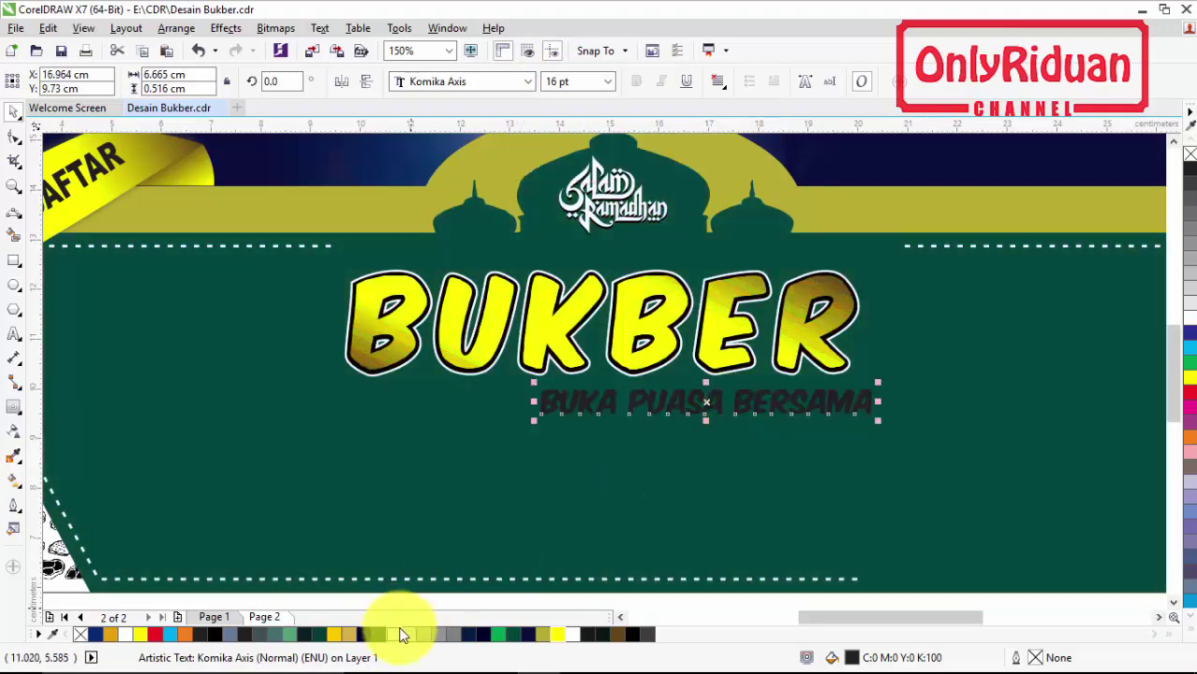
left_click(128, 637)
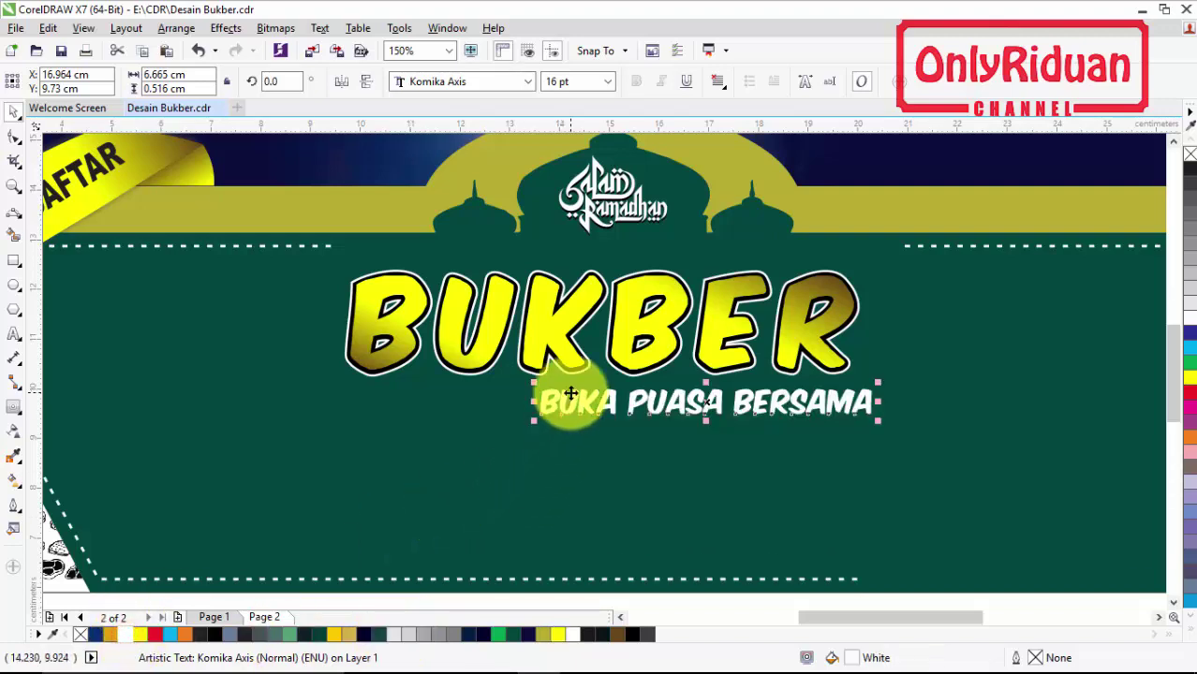
Add a one-step outside contour of 0.015 cm around BUKA PUASA BERSAMA and colour it black, sampled from the document palette
scroll(547, 395, "up", 2)
left_click(13, 406)
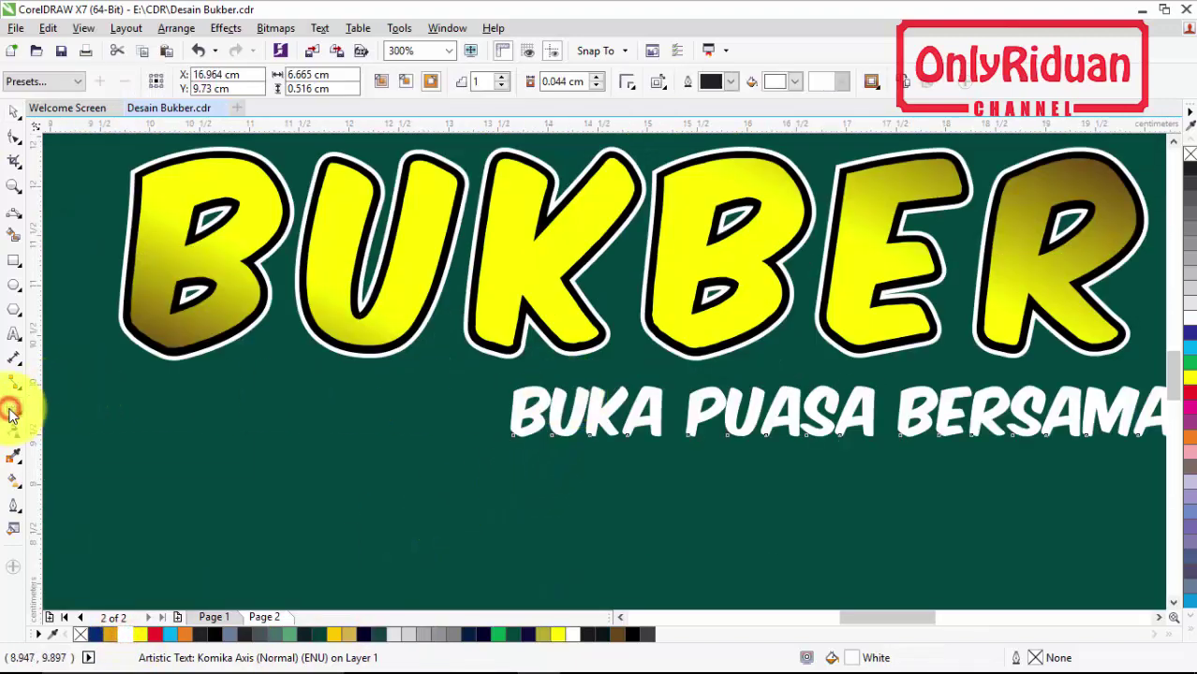
scroll(523, 407, "up", 4)
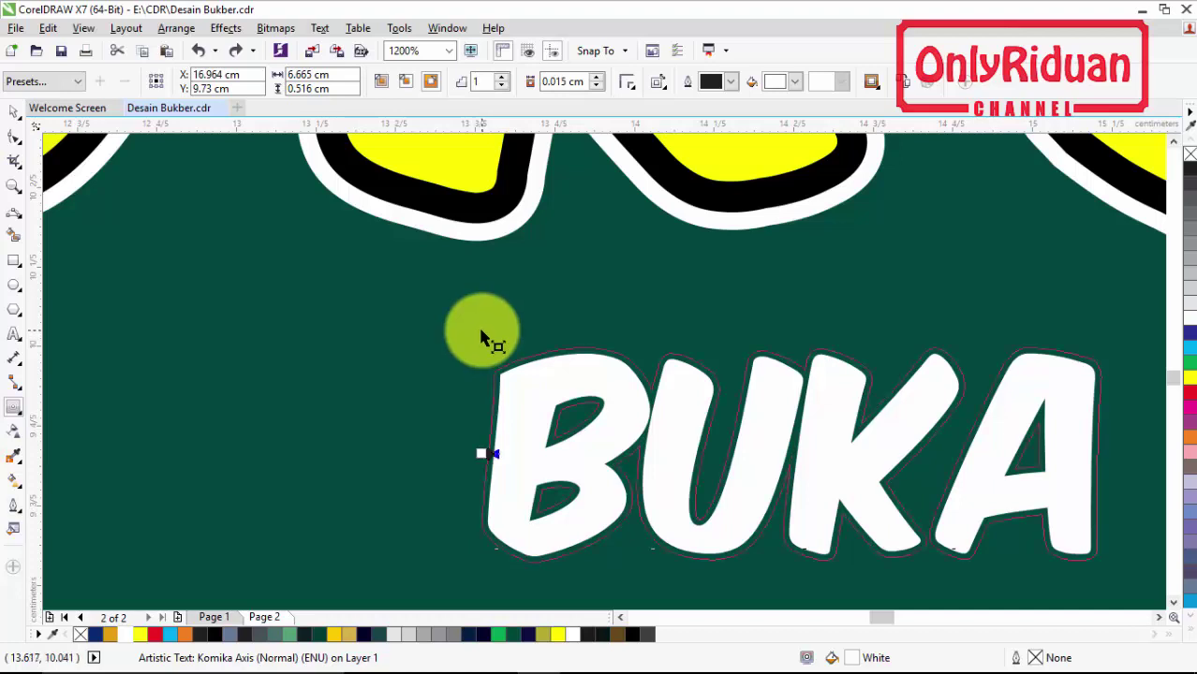
left_click_drag(481, 334, 482, 335)
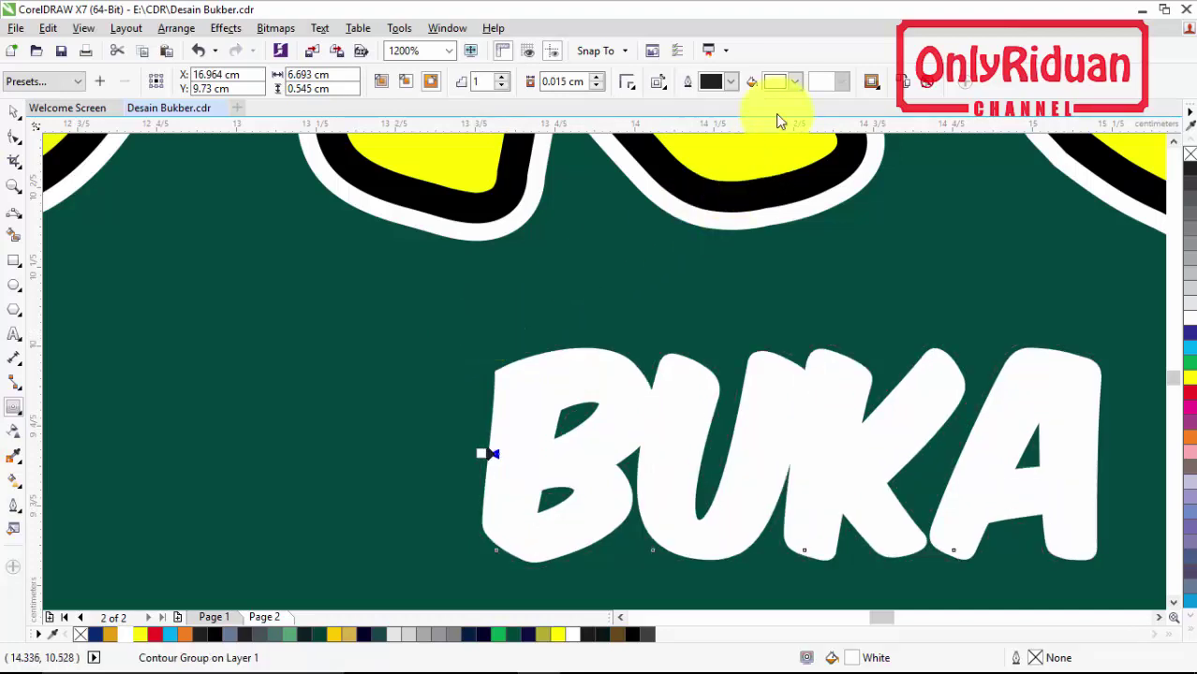
left_click(796, 83)
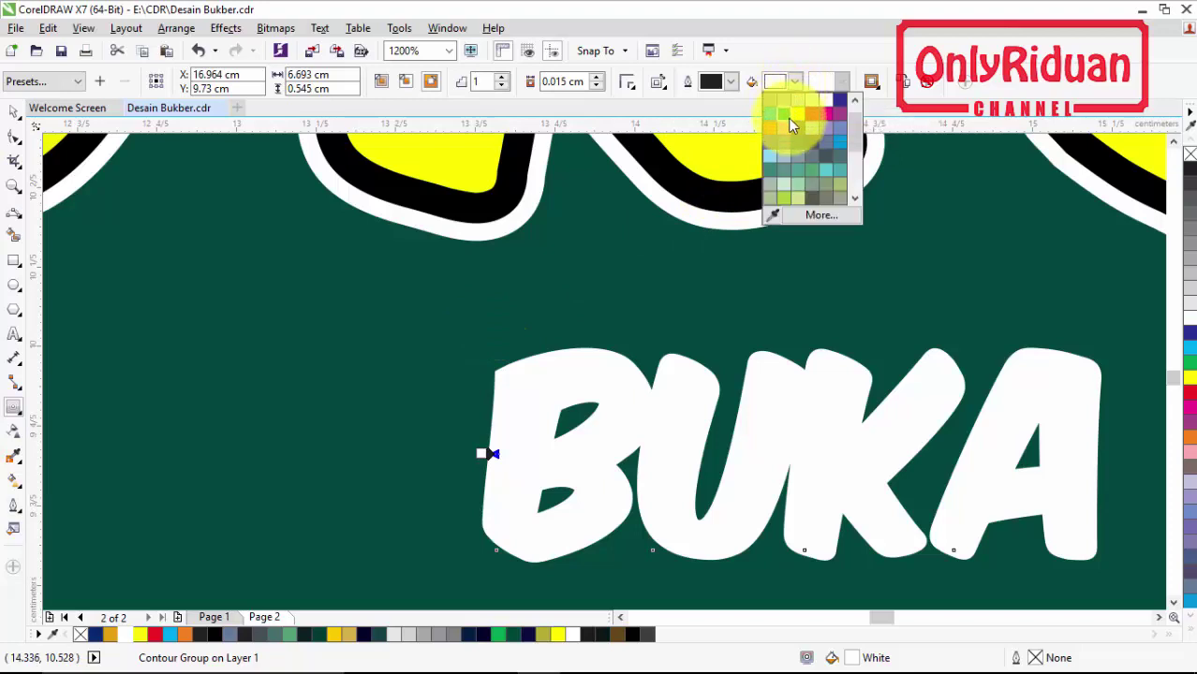
left_click(769, 217)
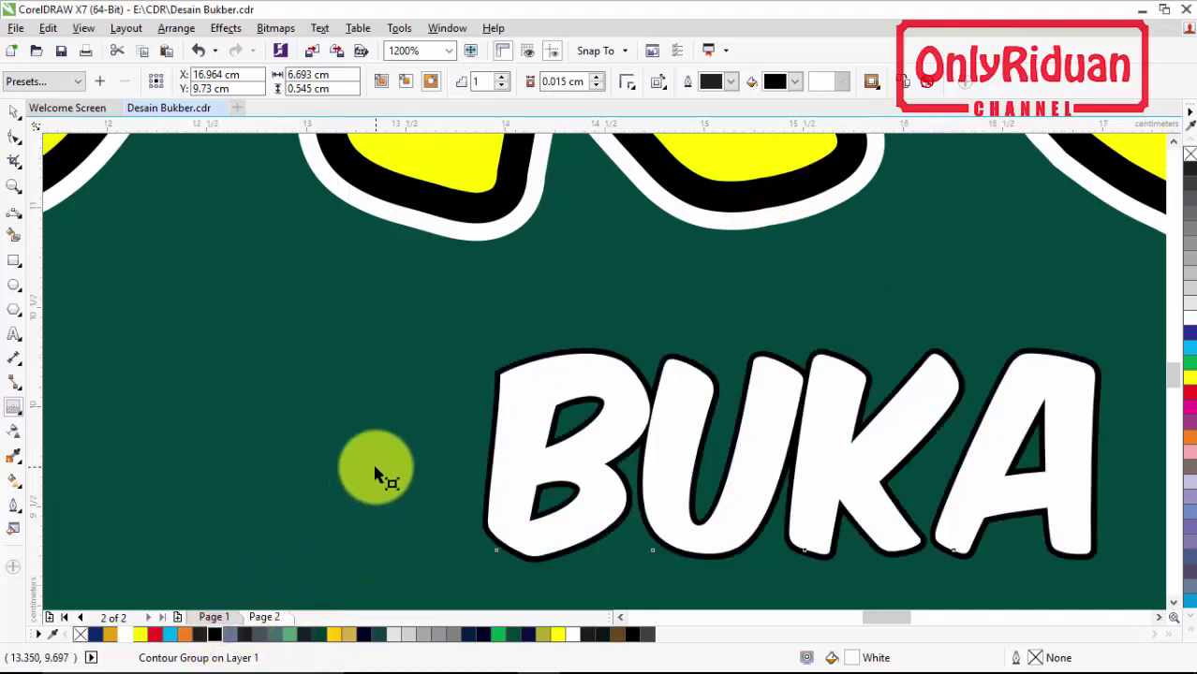
Thicken the black BUKA PUASA BERSAMA contour by setting its offset to 0.05 cm
scroll(379, 476, "down", 2)
scroll(379, 476, "down", 1)
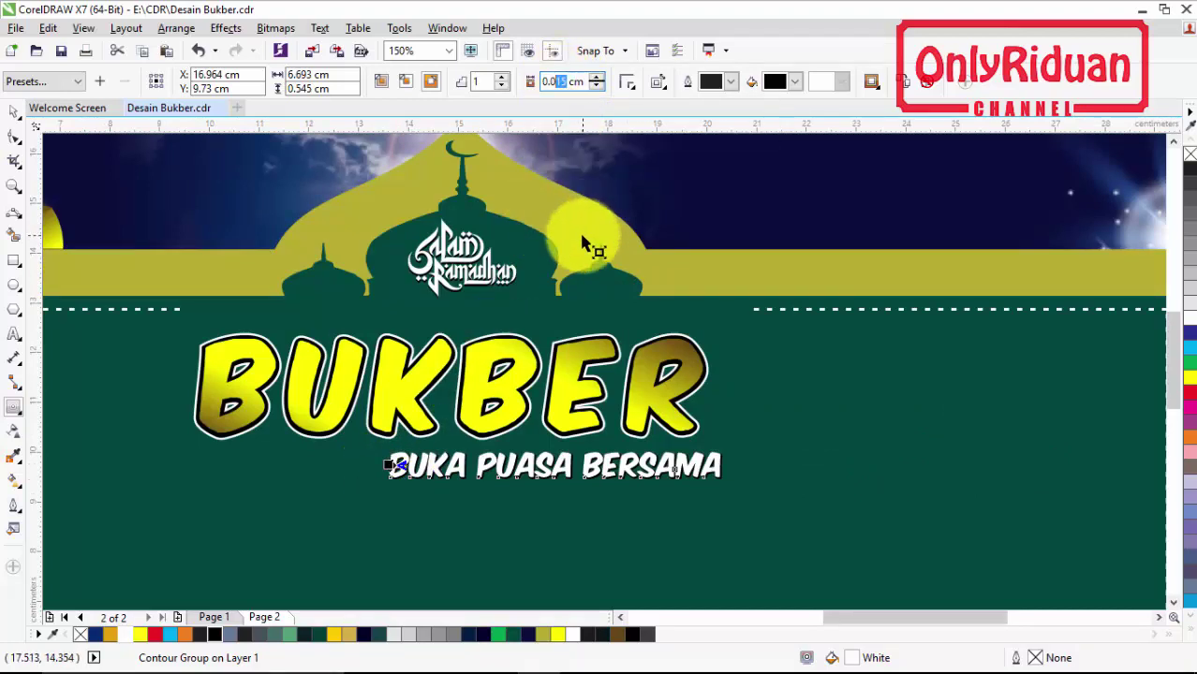
key("Return")
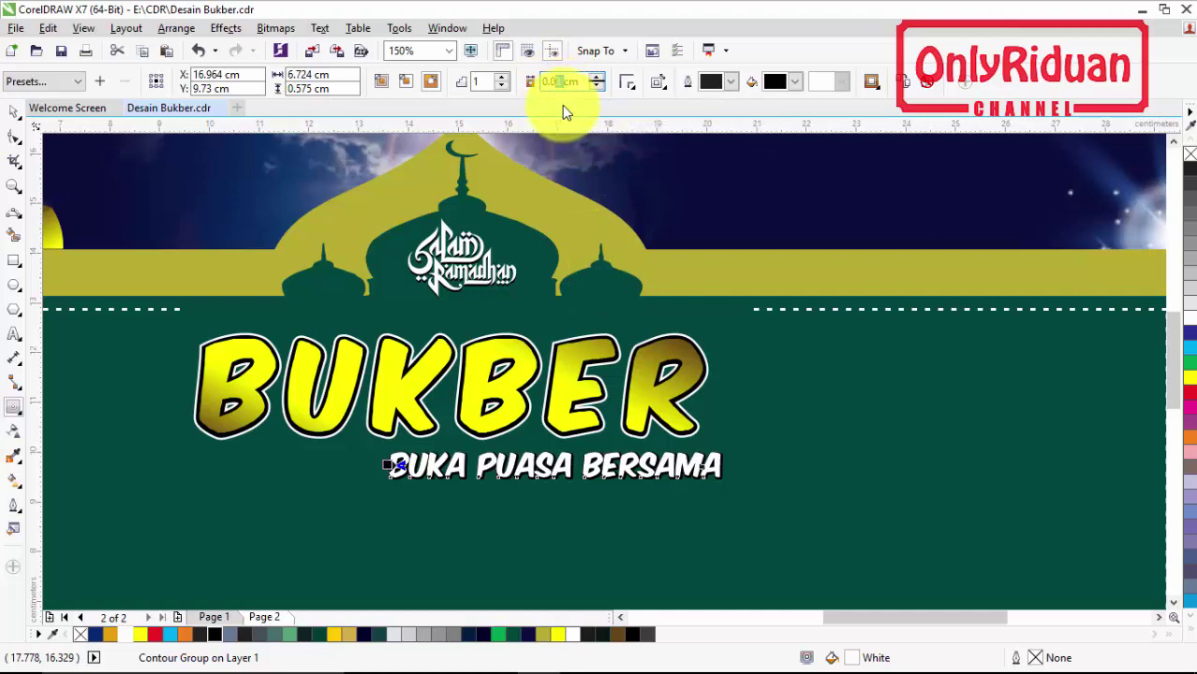
type("5")
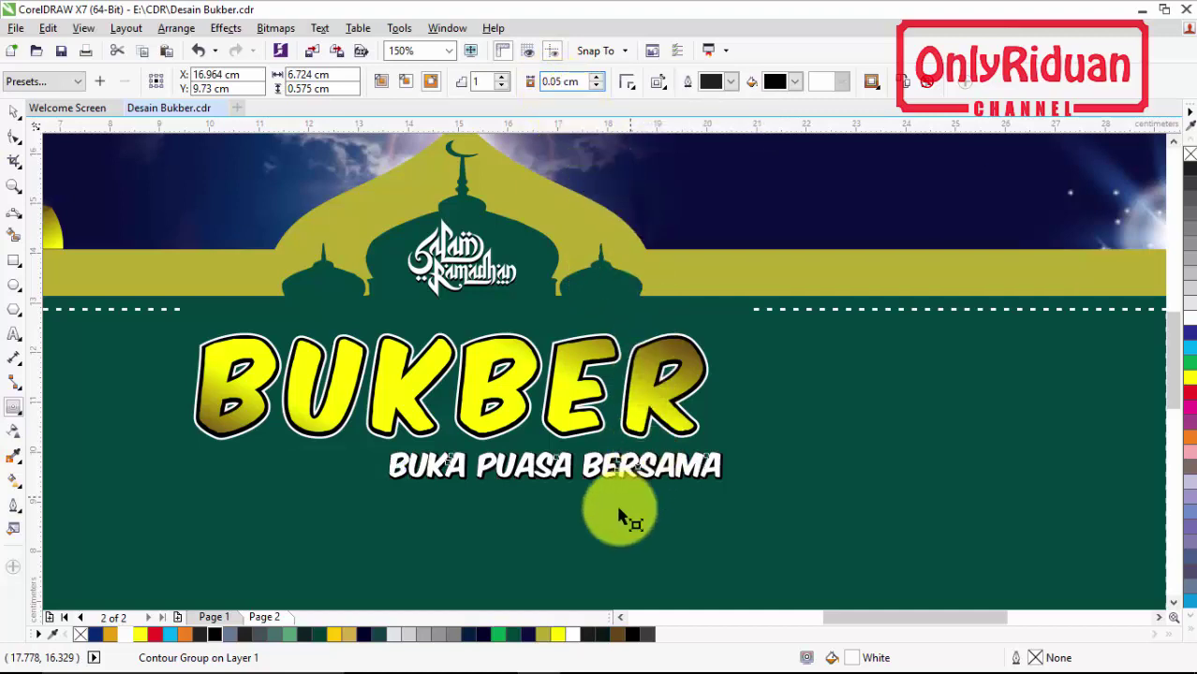
key("Return")
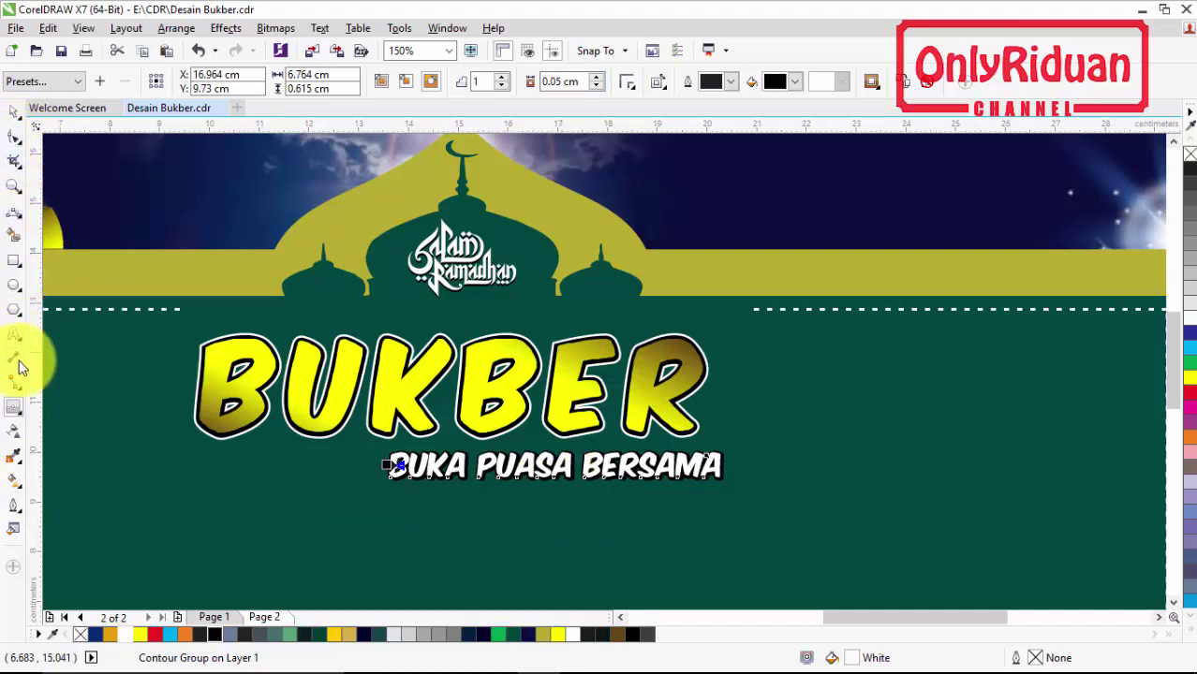
Add the text line ALUMNI SMK NEGERI 18 SAMARINDA on the green area below the BUKA PUASA BERSAMA tagline
left_click(14, 333)
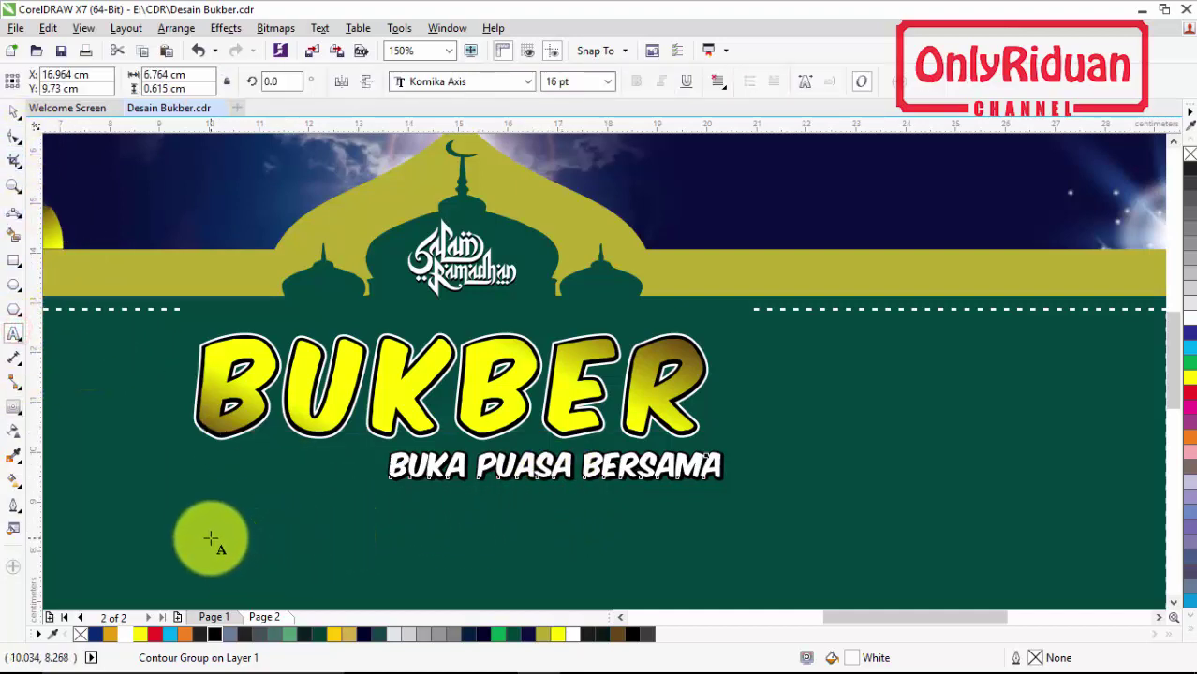
scroll(213, 536, "down", 2)
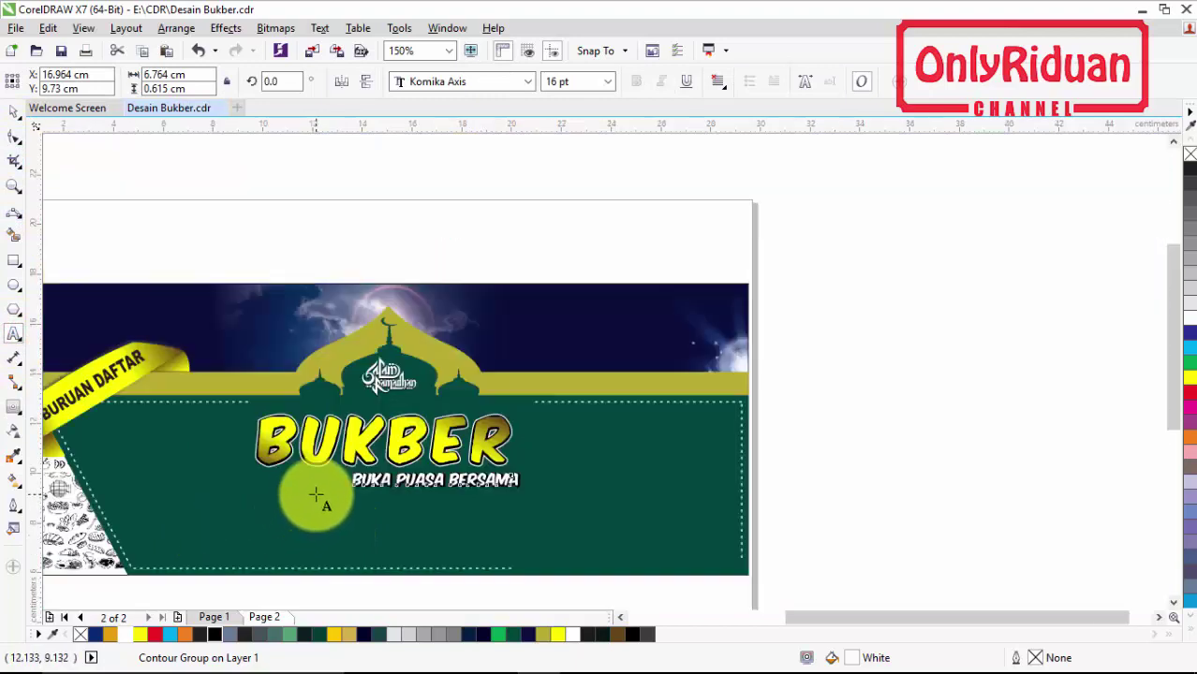
left_click(620, 617)
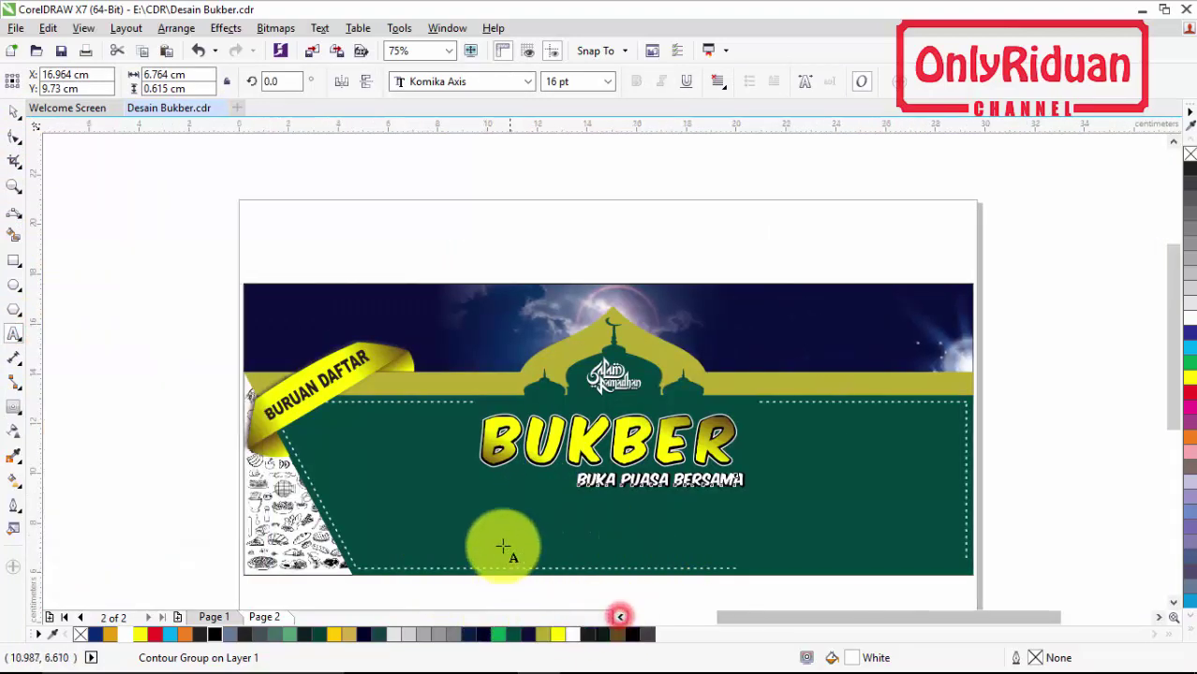
left_click(437, 519)
left_click(495, 534)
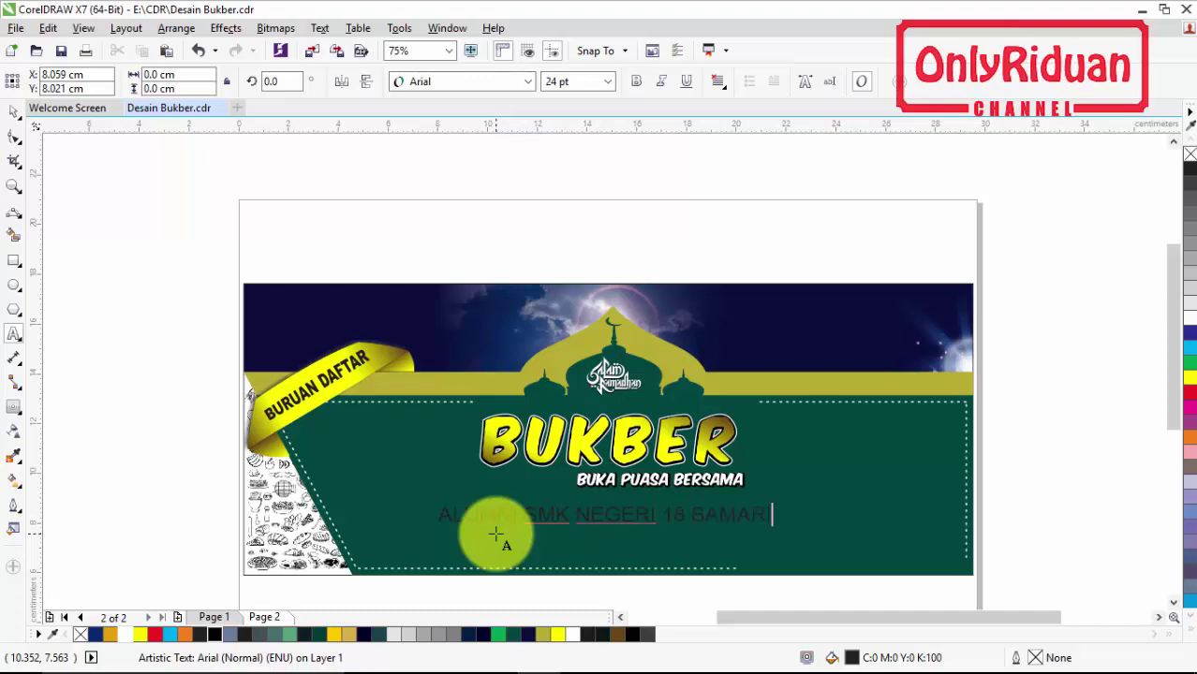
left_click(13, 111)
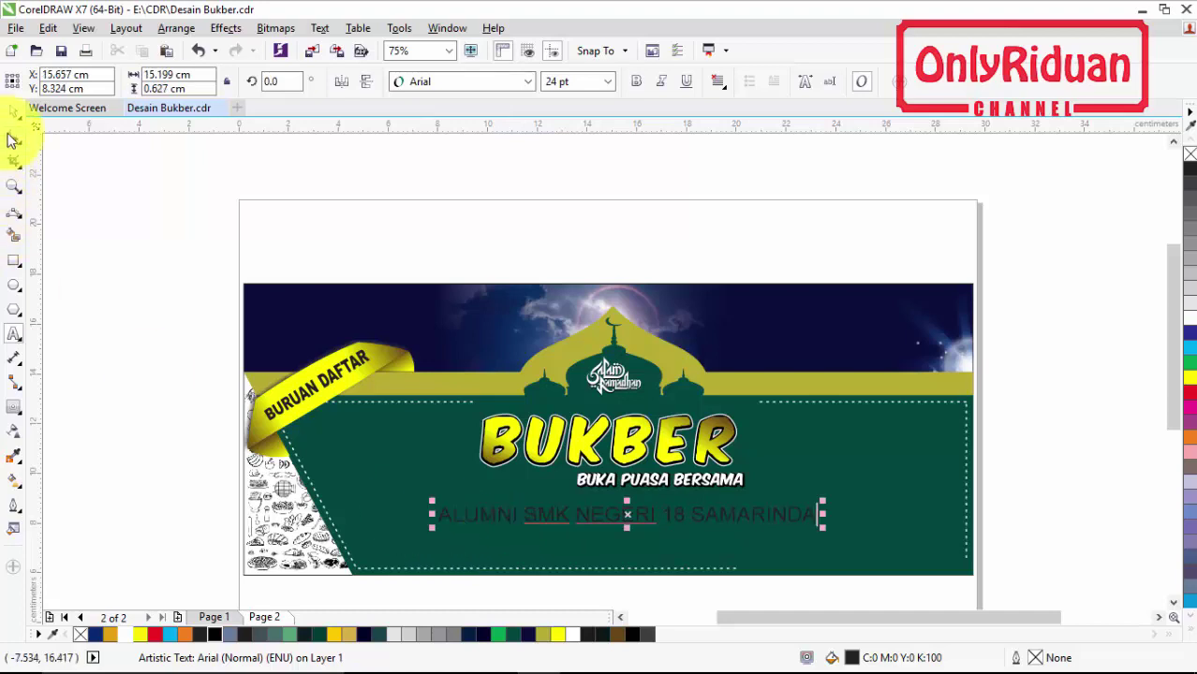
Set the ALUMNI SMK NEGERI 18 SAMARINDA text to the Kozuka Gothic Pr6N H font at 30 pt
left_click(525, 82)
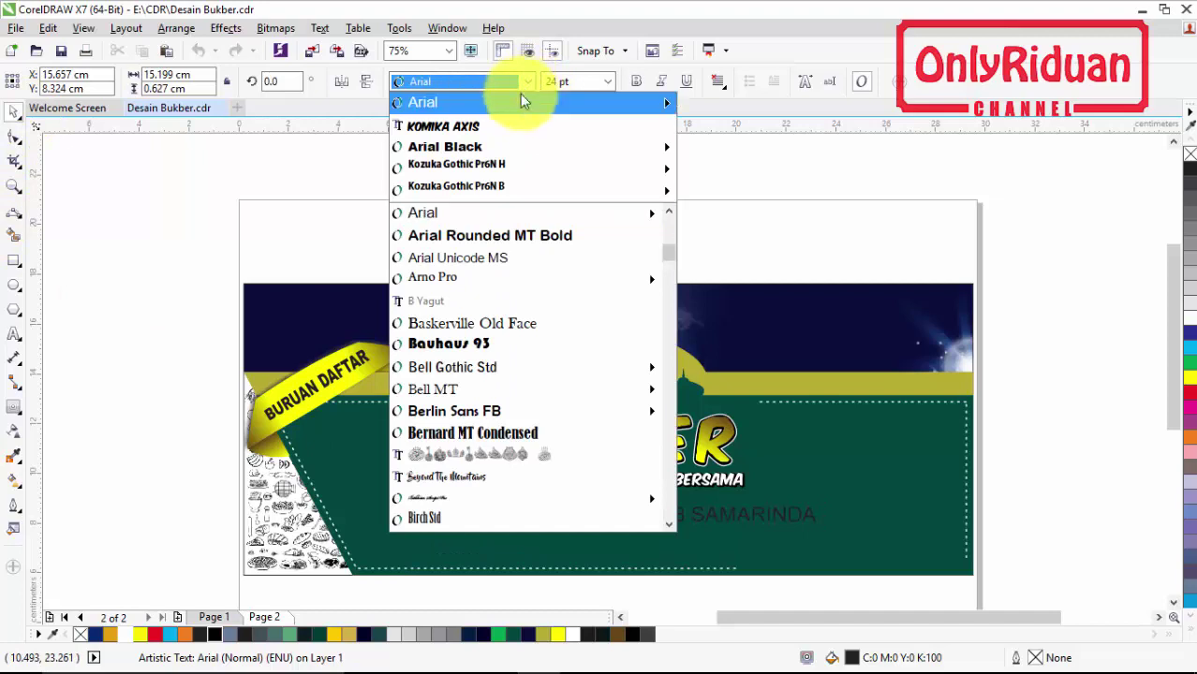
left_click(481, 166)
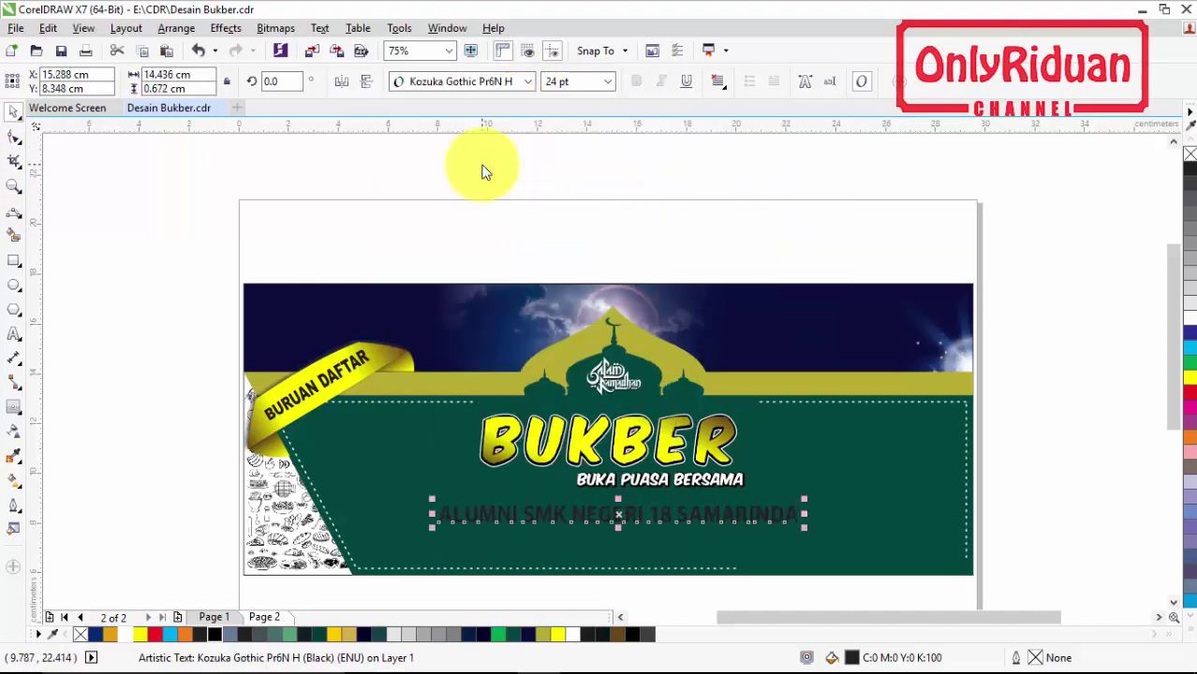
left_click(566, 82)
type("3")
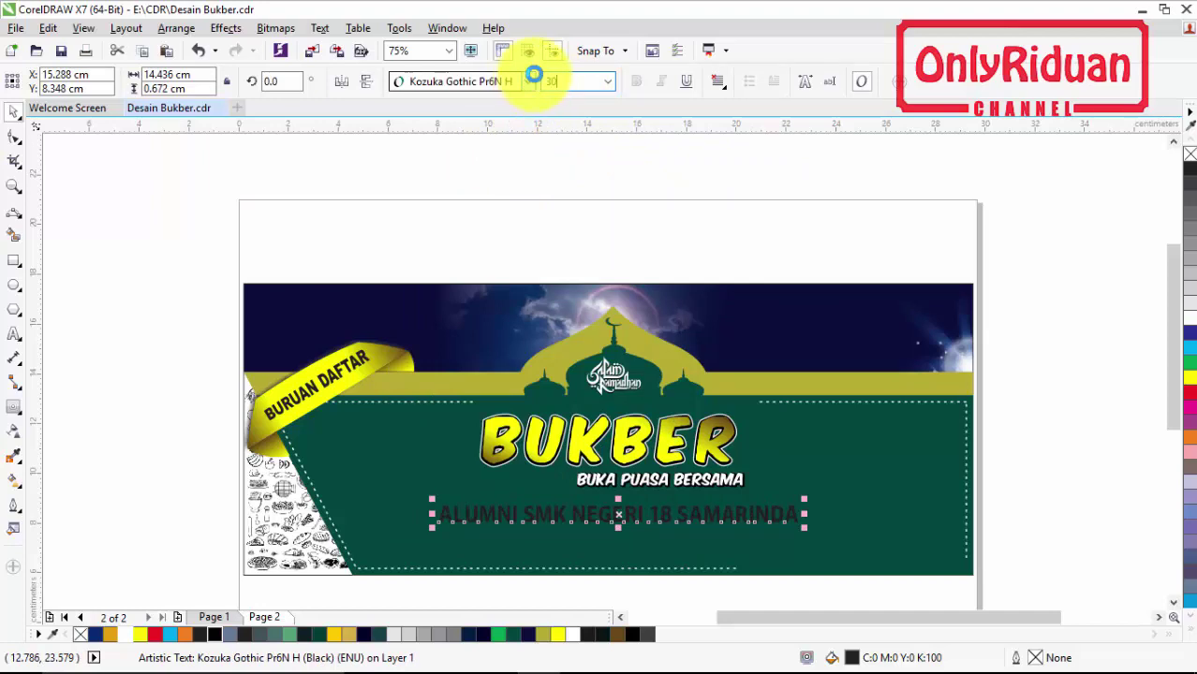
type("0")
key("Return")
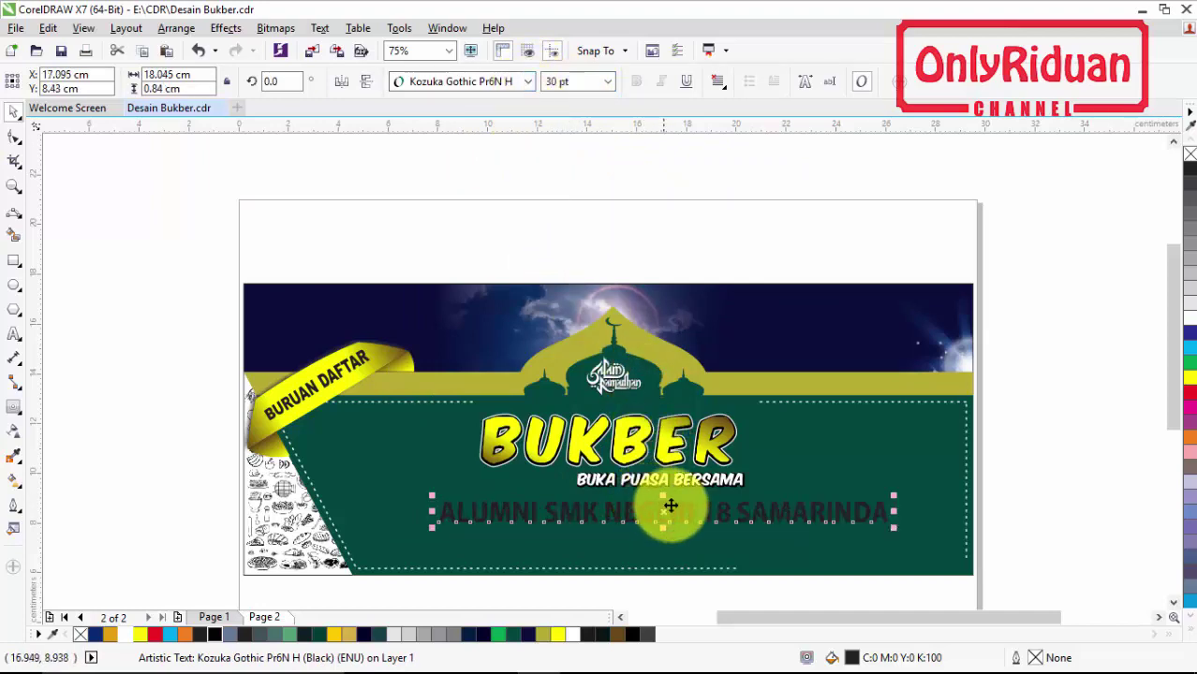
Centre the ALUMNI SMK NEGERI 18 SAMARINDA line beneath the BUKBER title and fill it yellow (#FFFF00)
left_click_drag(656, 514, 620, 517)
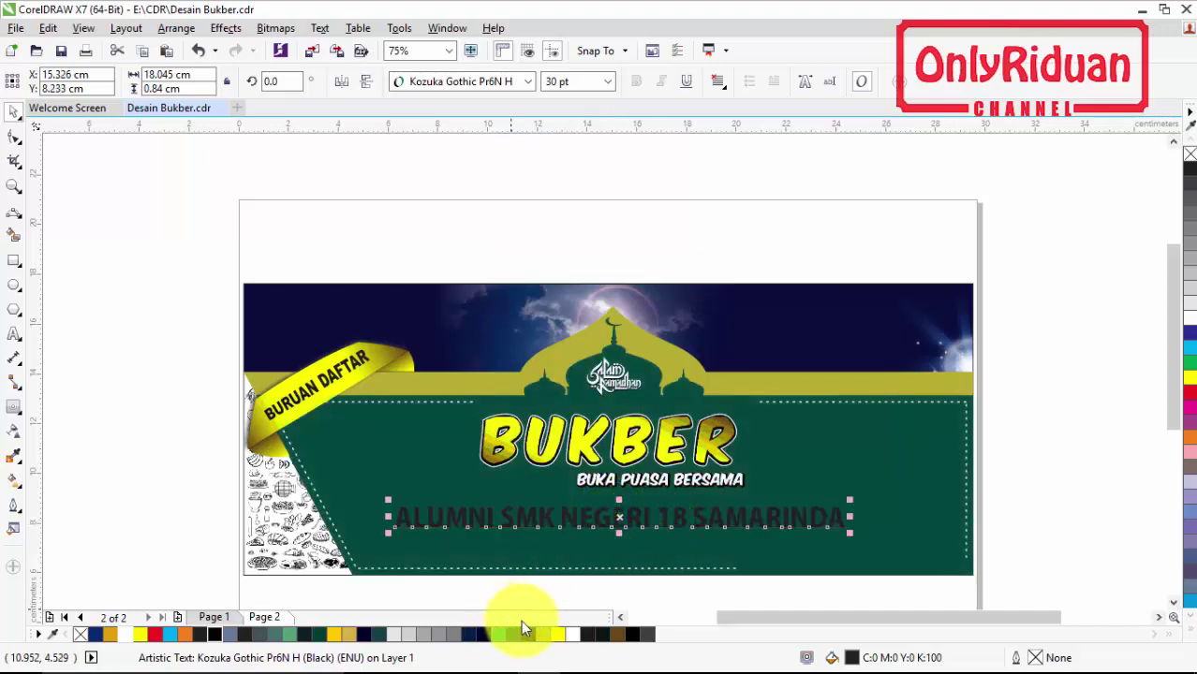
left_click(558, 634)
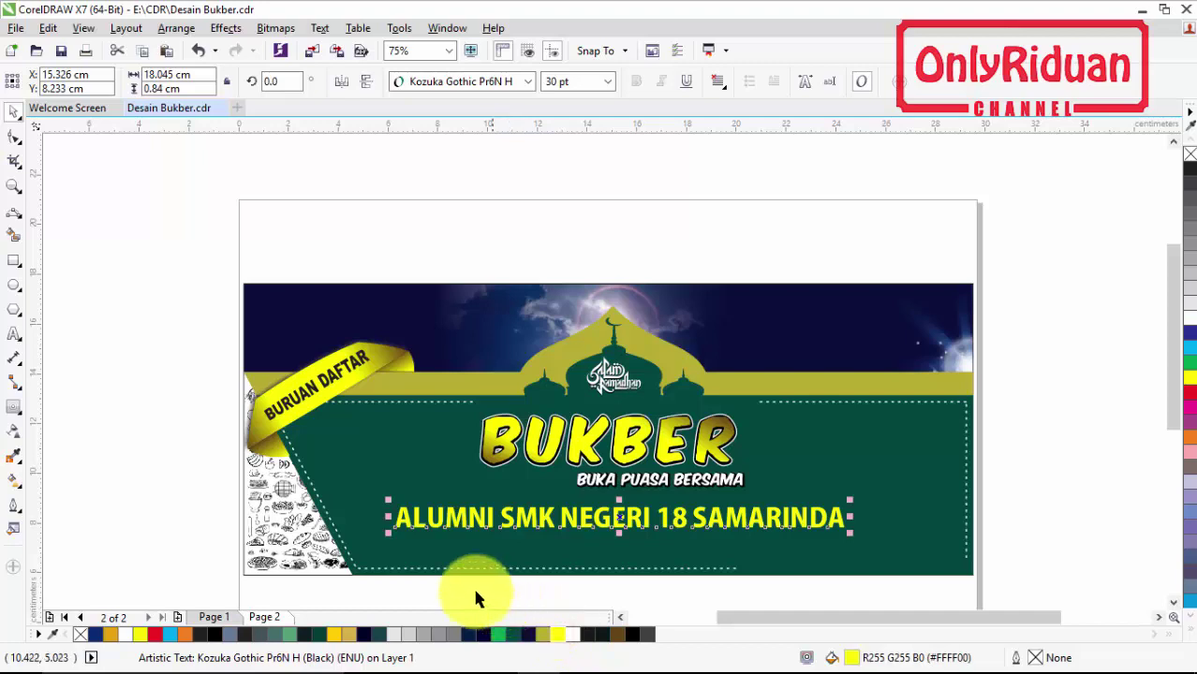
Add a one-step black outside contour of about 0.047 cm around the ALUMNI SMK NEGERI 18 SAMARINDA text
scroll(410, 528, "up", 3)
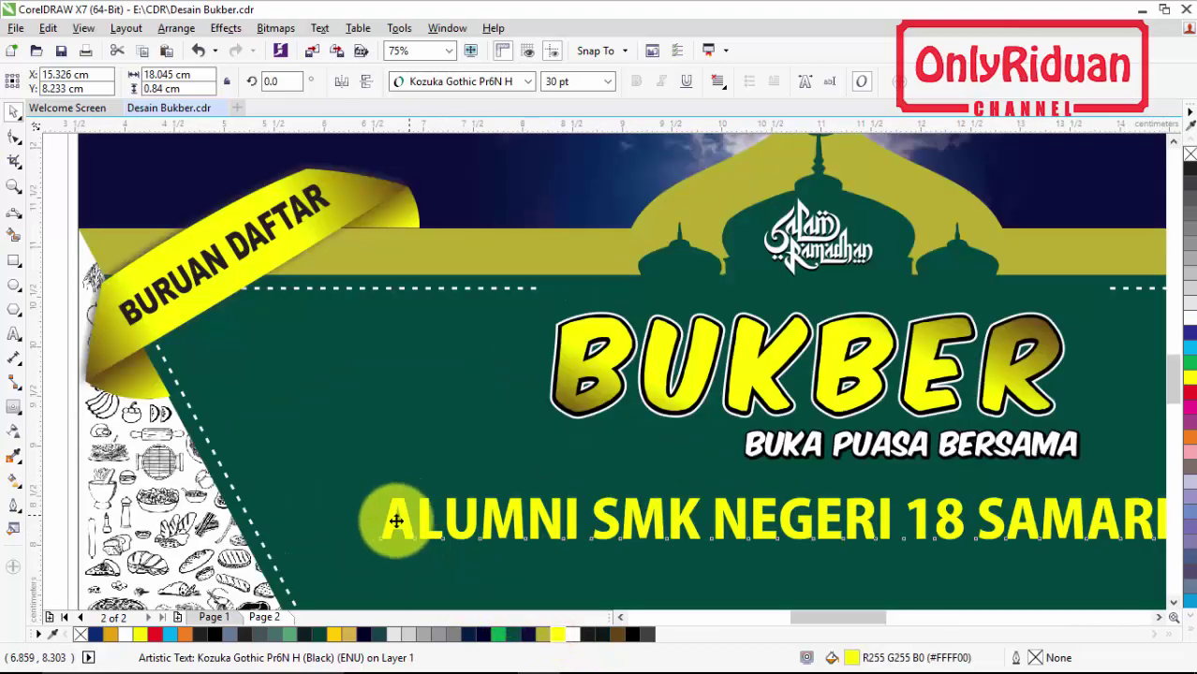
left_click(14, 406)
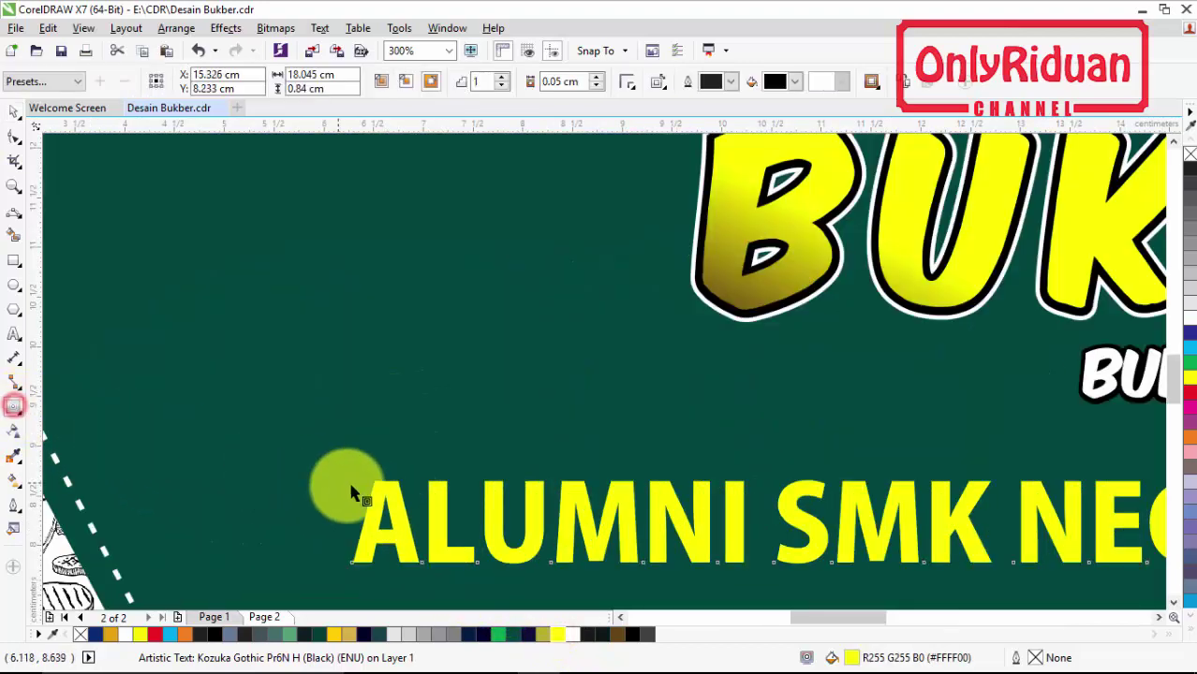
left_click_drag(374, 489, 355, 481)
scroll(377, 470, "down", 3)
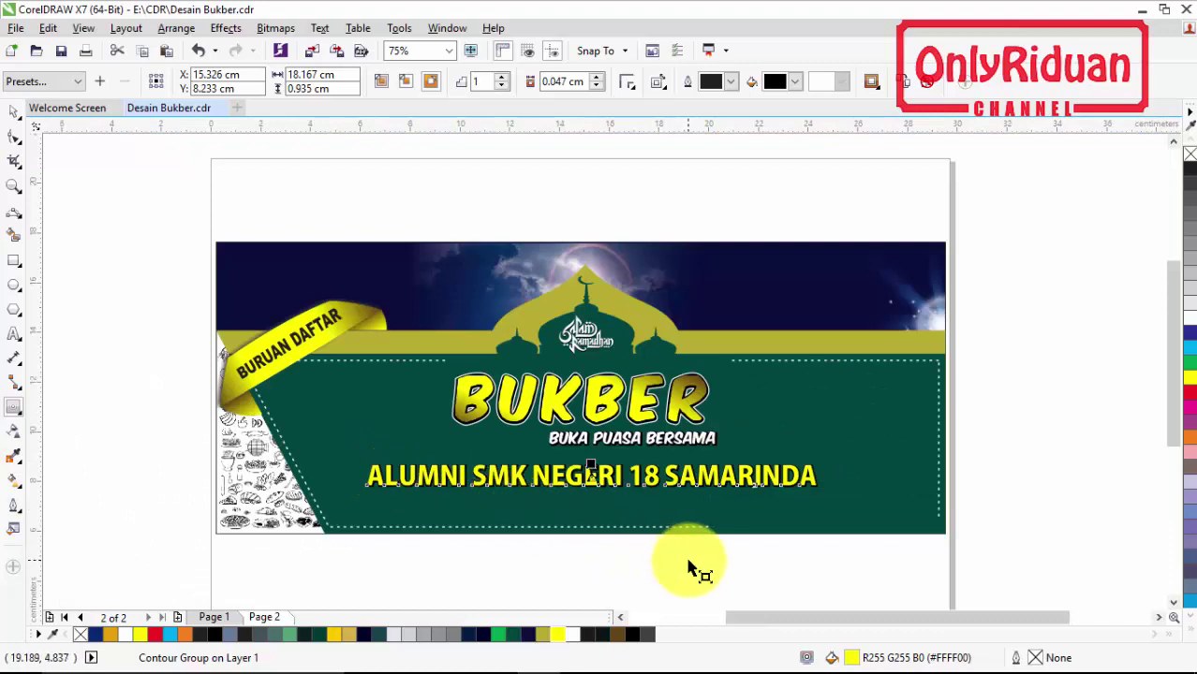
left_click(14, 110)
left_click(103, 265)
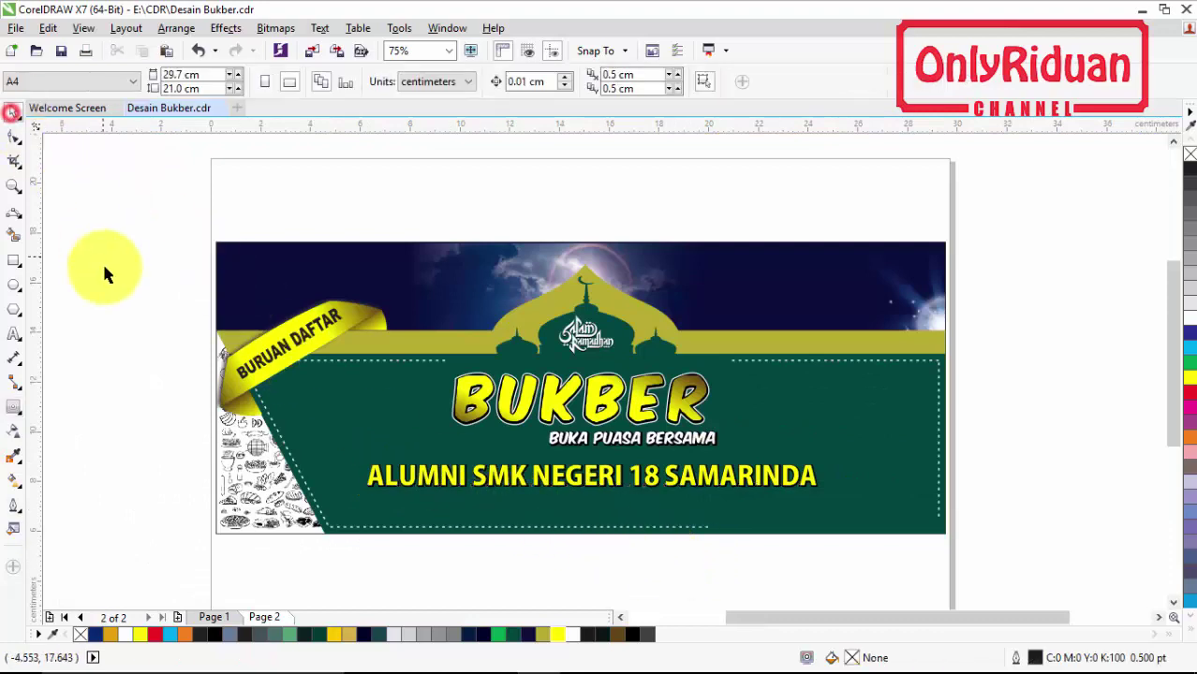
Add the text Silaturahmi on the green area between the BURUAN DAFTAR ribbon and the BUKBER title
left_click(14, 334)
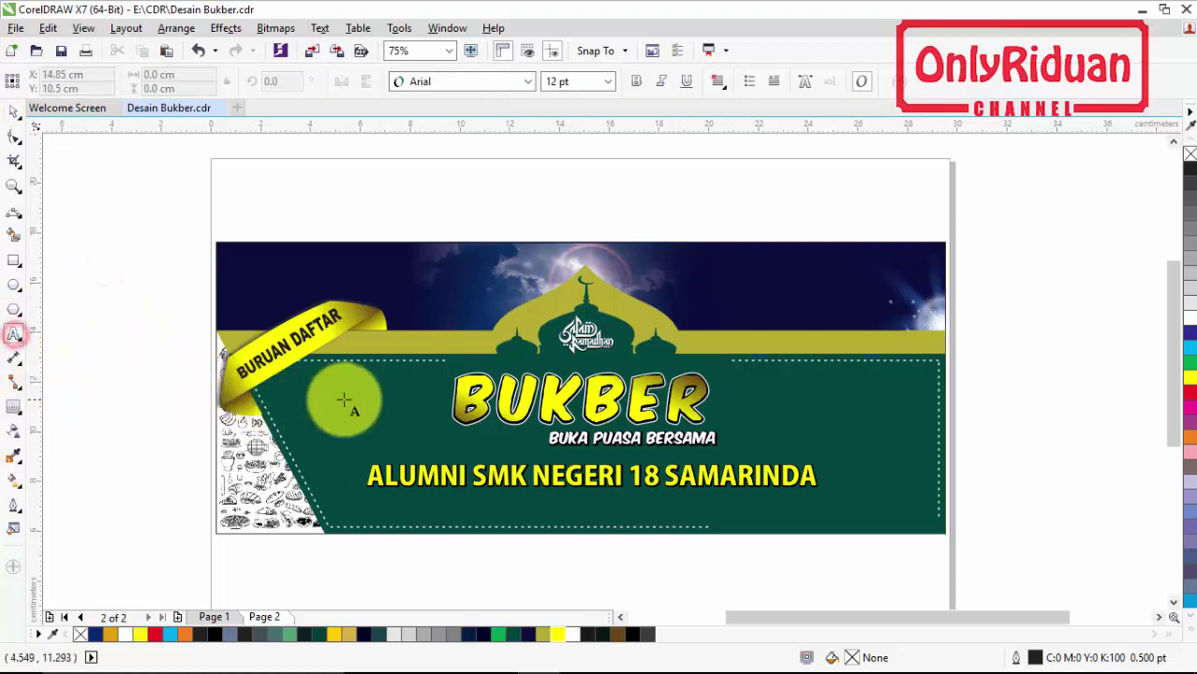
left_click(342, 384)
type("Sa")
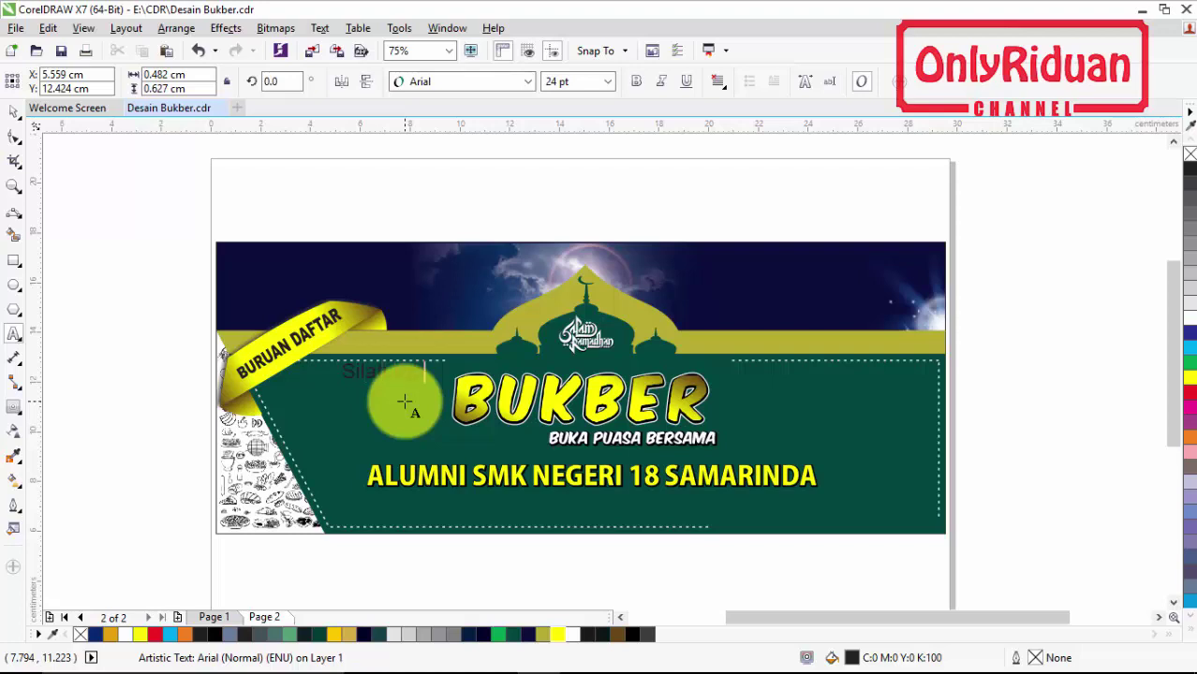
left_click(13, 114)
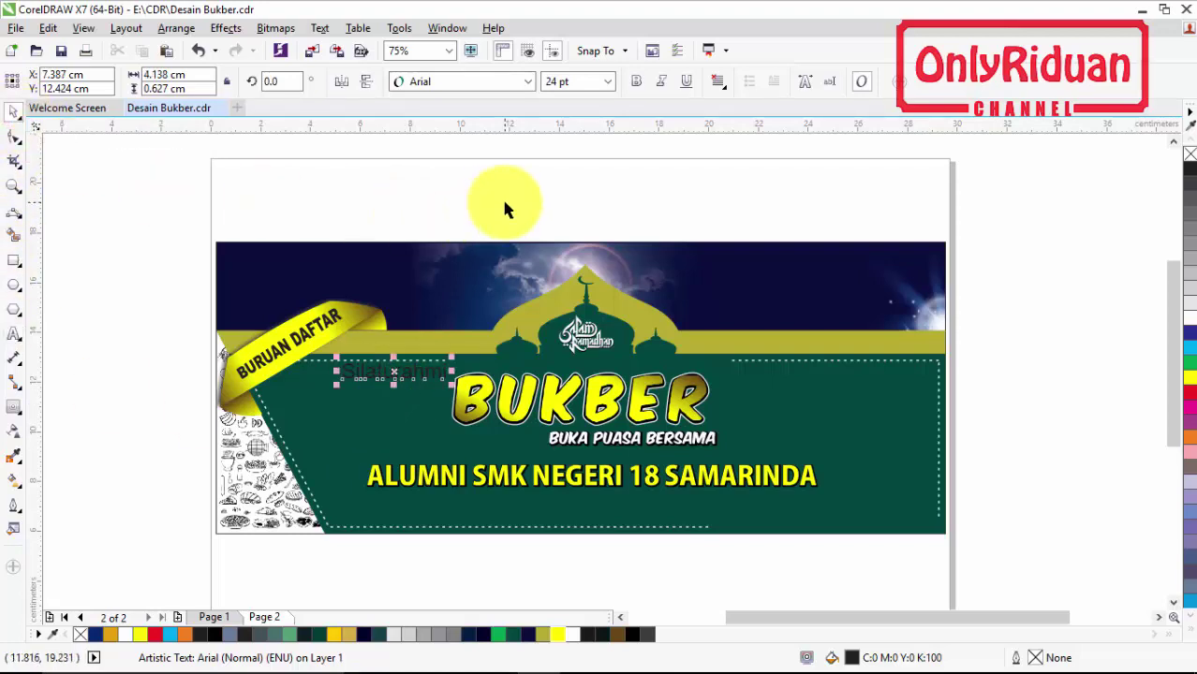
Set the Silaturahmi text in the Master Of Break font and fill it white
left_click(528, 81)
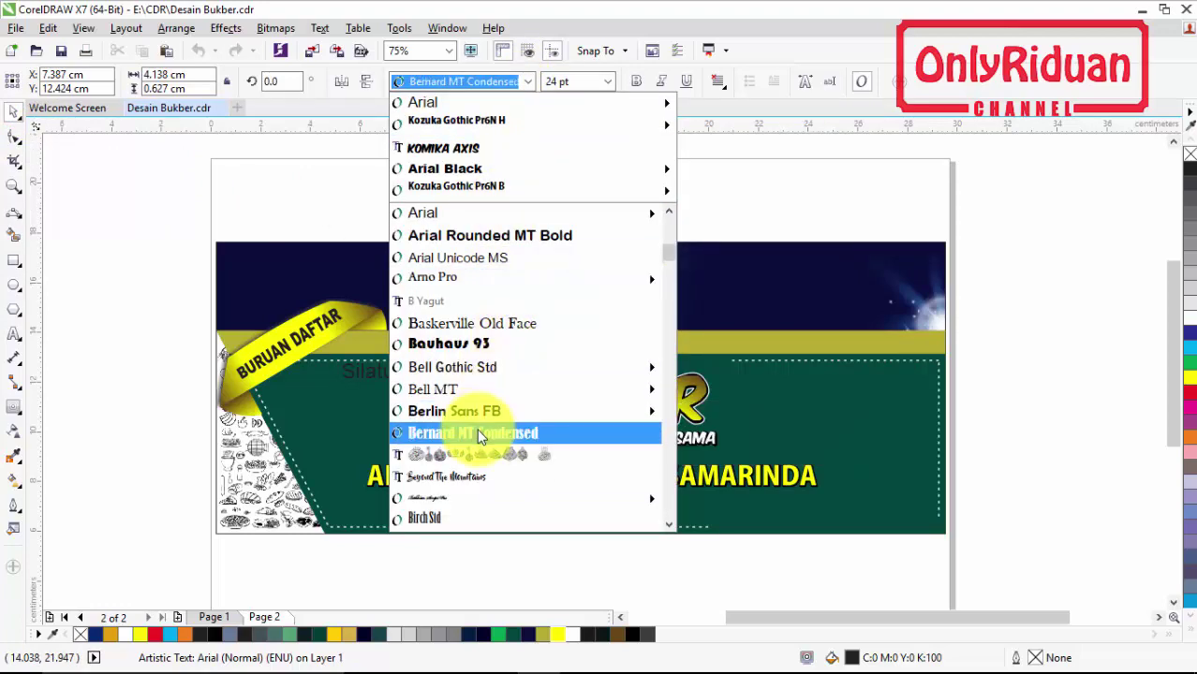
type("m")
left_click(466, 307)
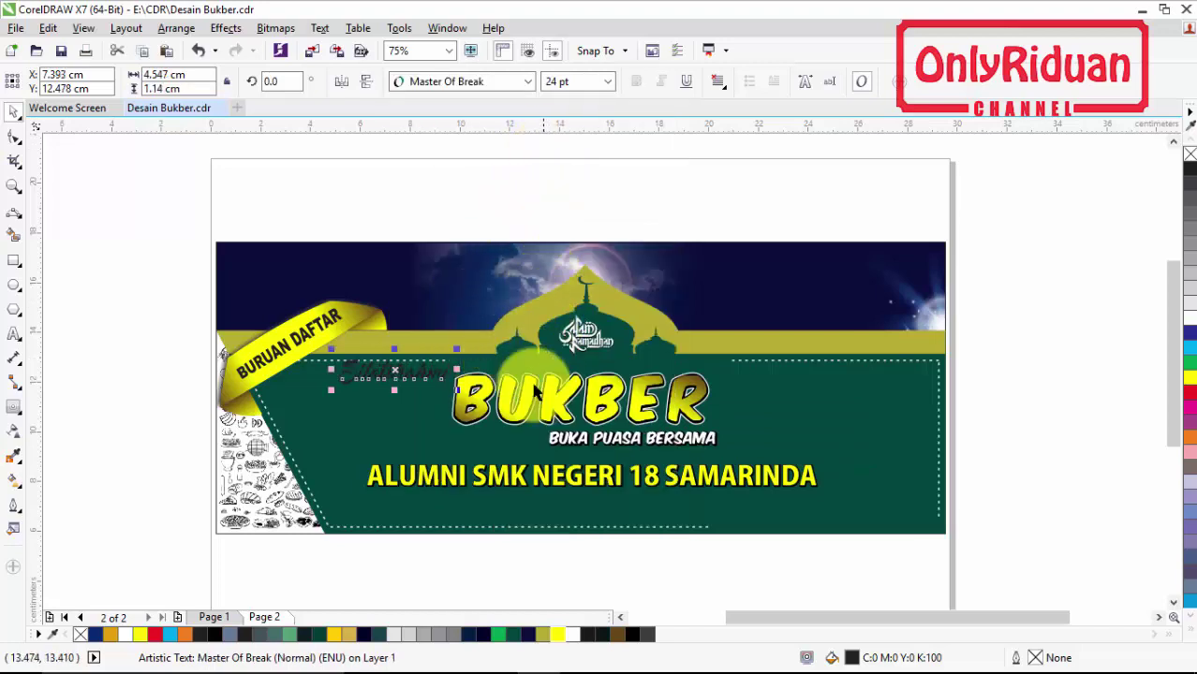
left_click(125, 635)
Move Silaturahmi just under the dashed line beside the BUKBER title and scale it down to about 20 pt
mouse_move(394, 371)
left_mouse_down()
mouse_move(393, 328)
mouse_move(390, 381)
left_mouse_up()
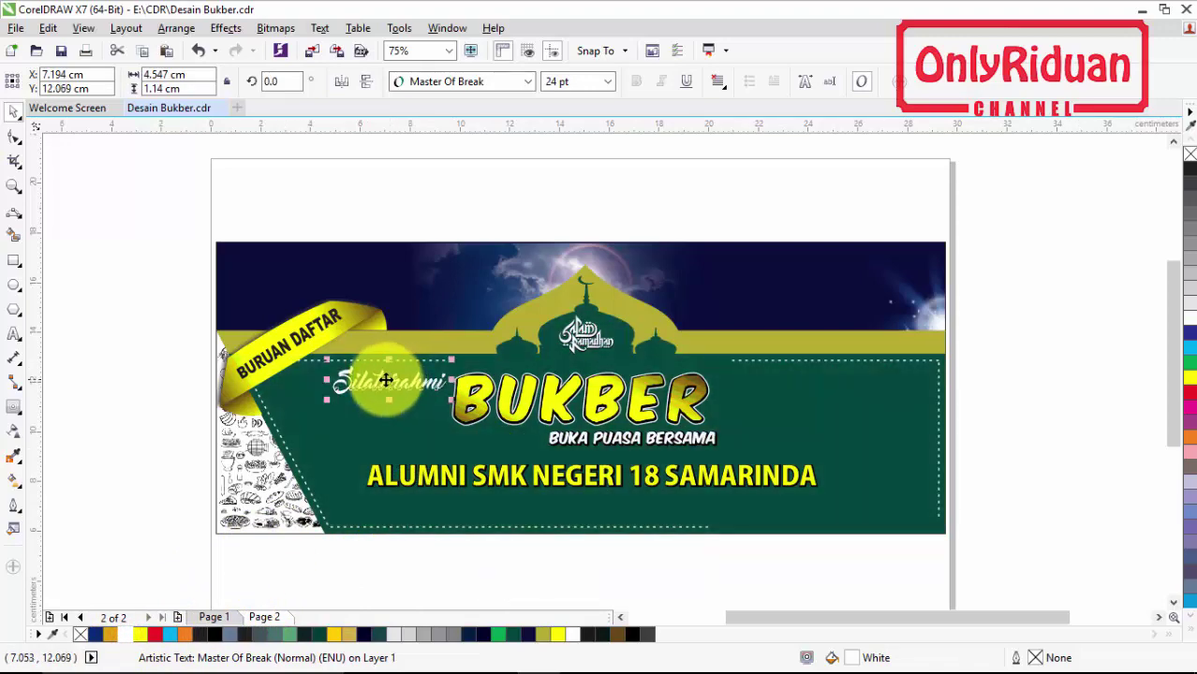
scroll(390, 381, "up", 4)
left_click_drag(172, 446, 245, 429)
Duplicate Silaturahmi, fill the original black, and place the white copy slightly offset over it as a drop shadow effect
key("ctrl+d")
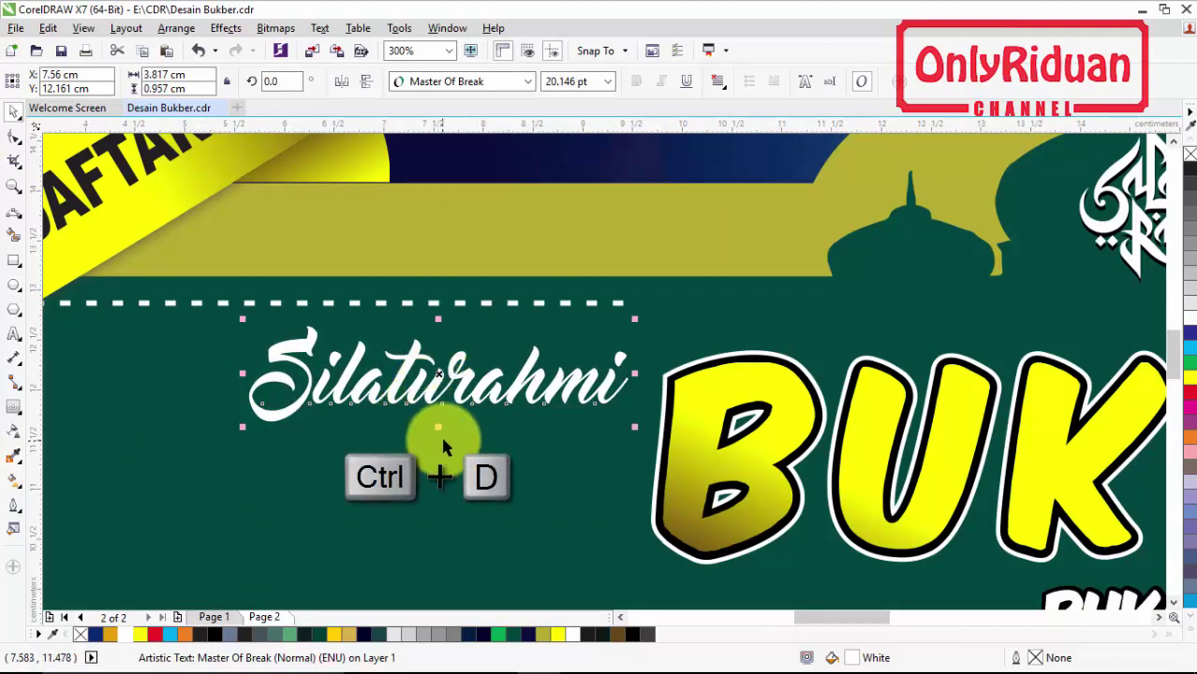
left_click(276, 409)
left_click(214, 635)
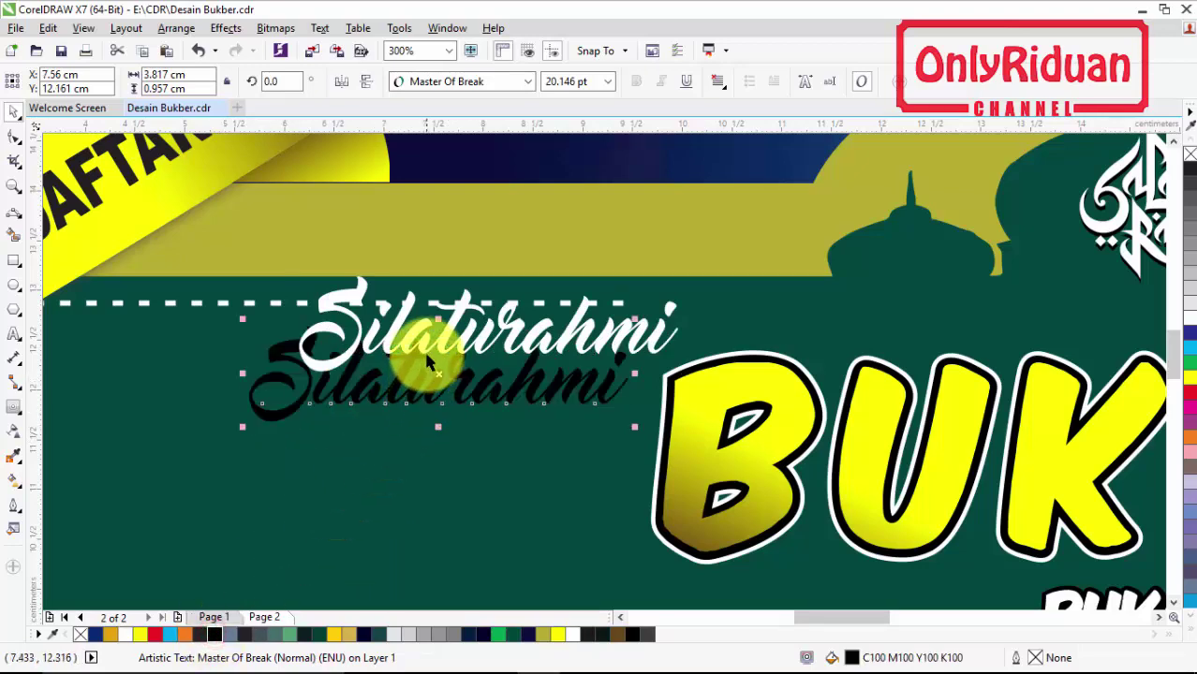
left_click_drag(418, 365, 388, 388)
scroll(382, 387, "up", 2)
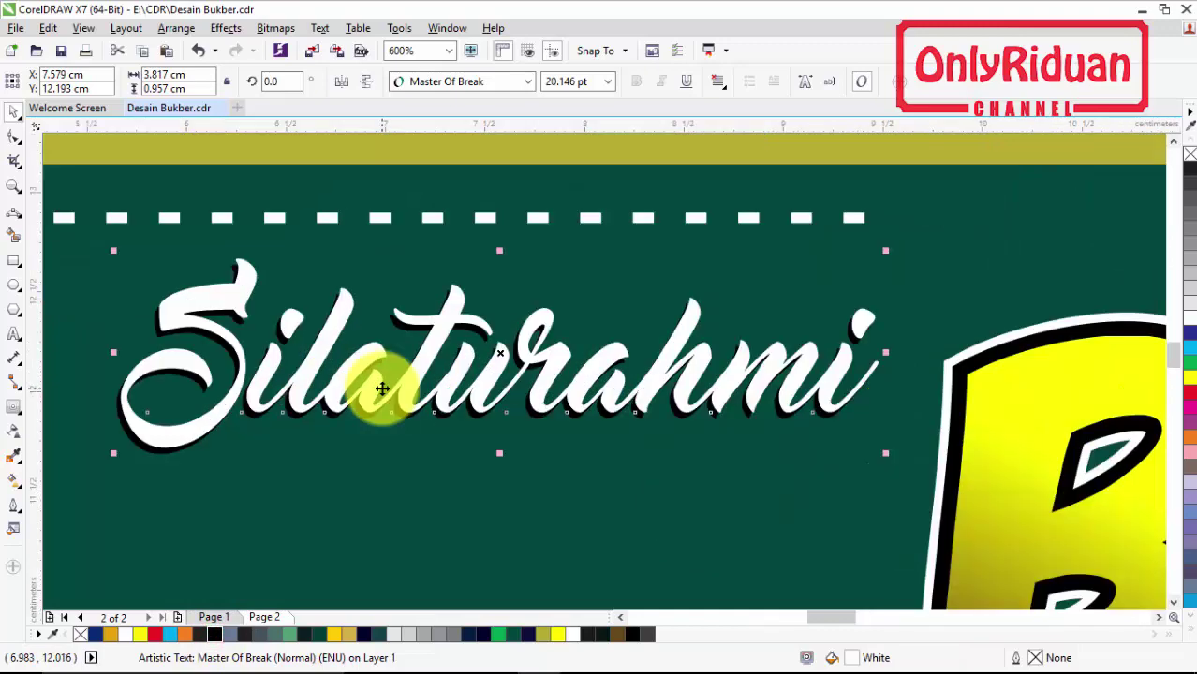
scroll(382, 388, "down", 6)
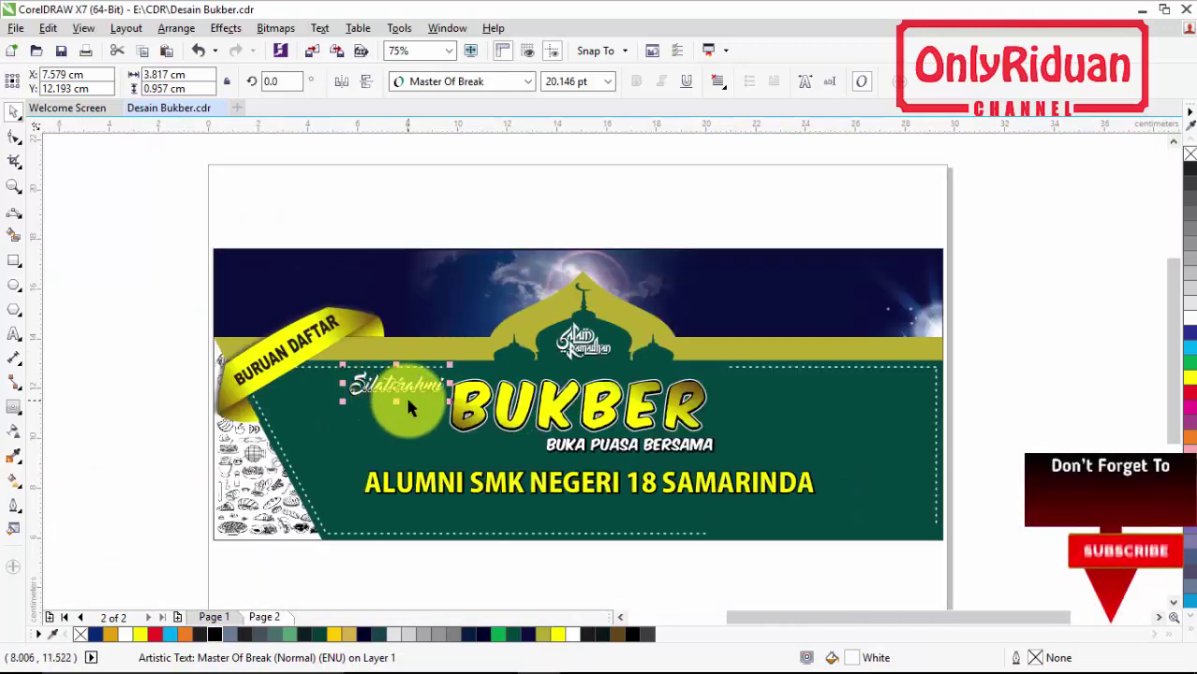
Add the text Marhaban Ya Ramadhan on the night sky above the BURUAN DAFTAR ribbon
left_click(14, 334)
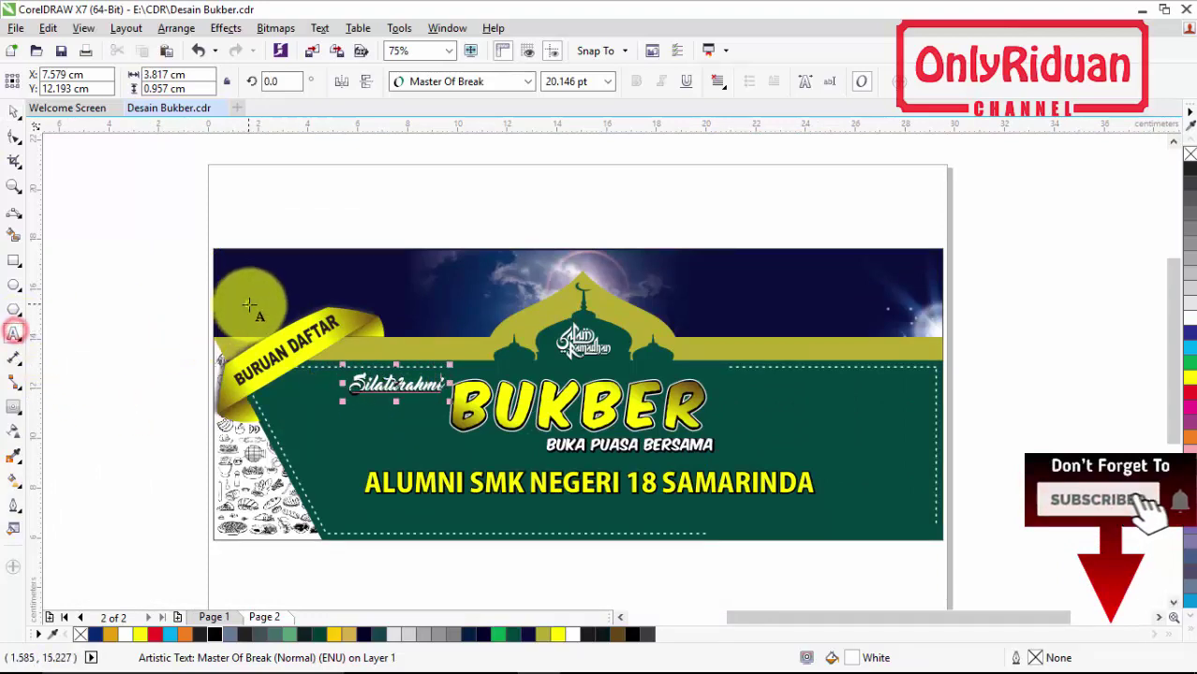
left_click(242, 281)
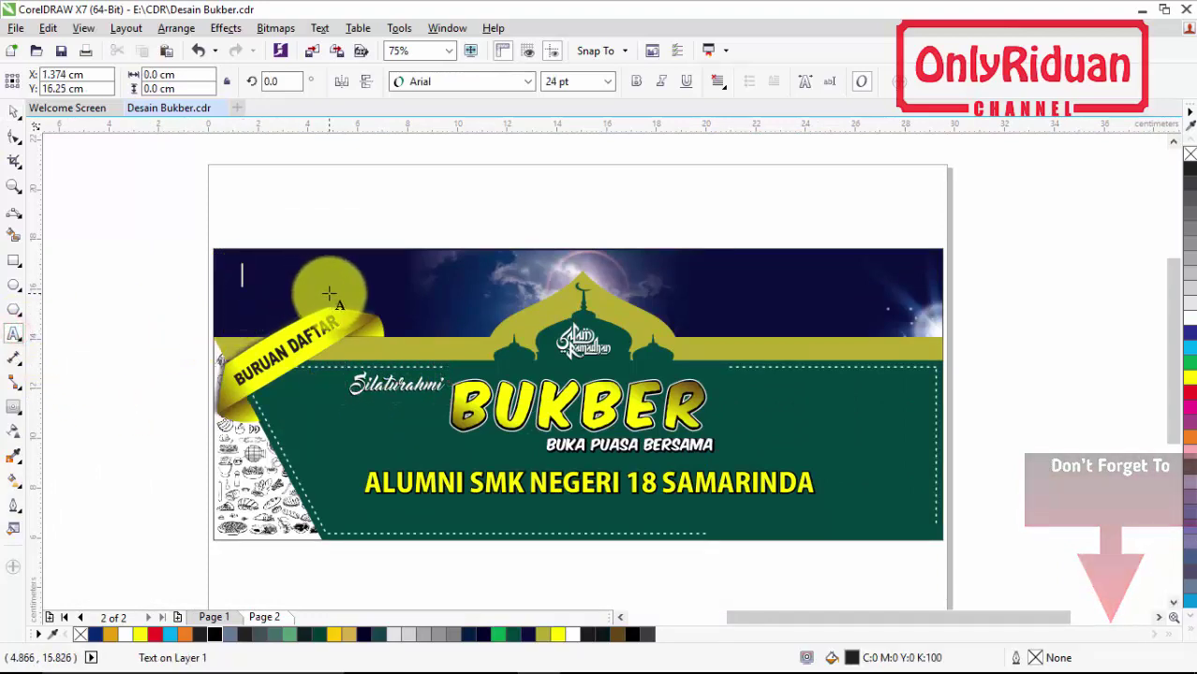
type("Marhaban ya Ramadhan")
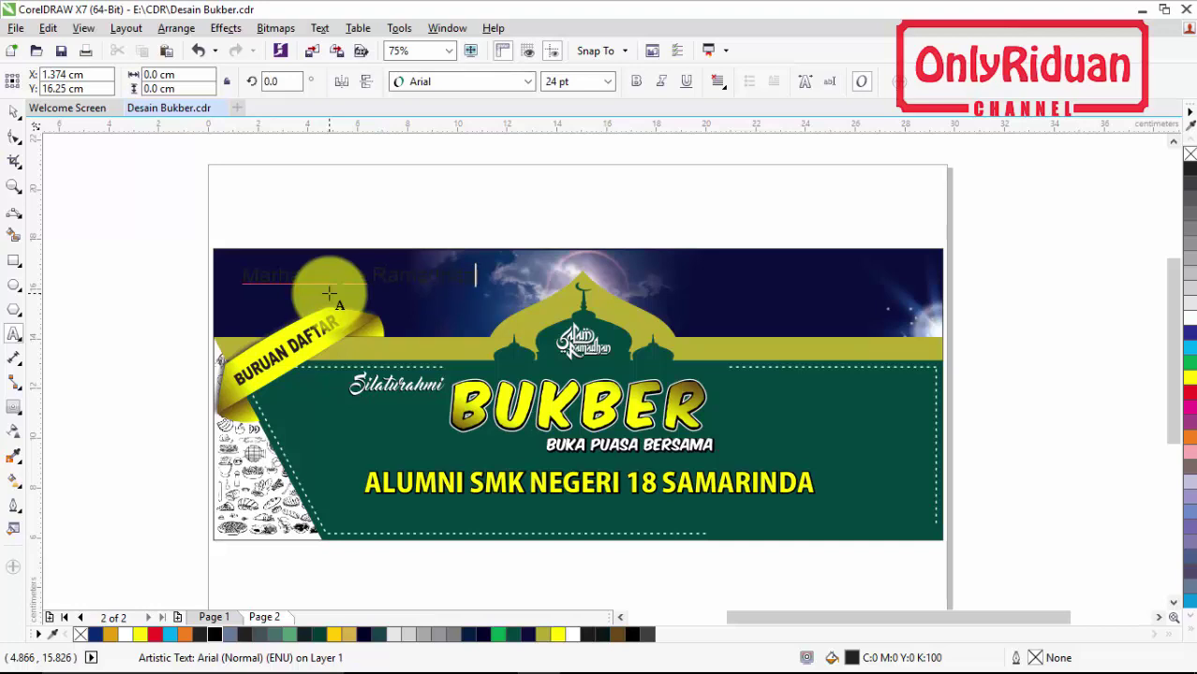
left_click(14, 111)
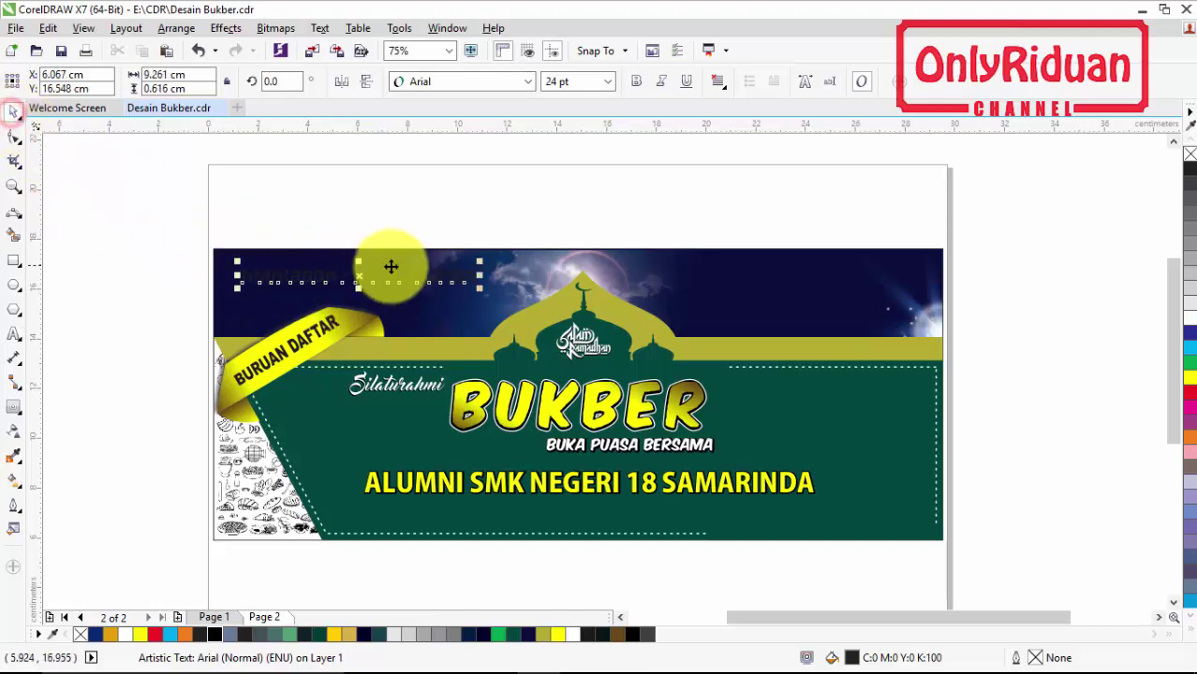
Set the Marhaban Ya Ramadhan text in the Beyond The Mountains font and fill it white
left_click(527, 82)
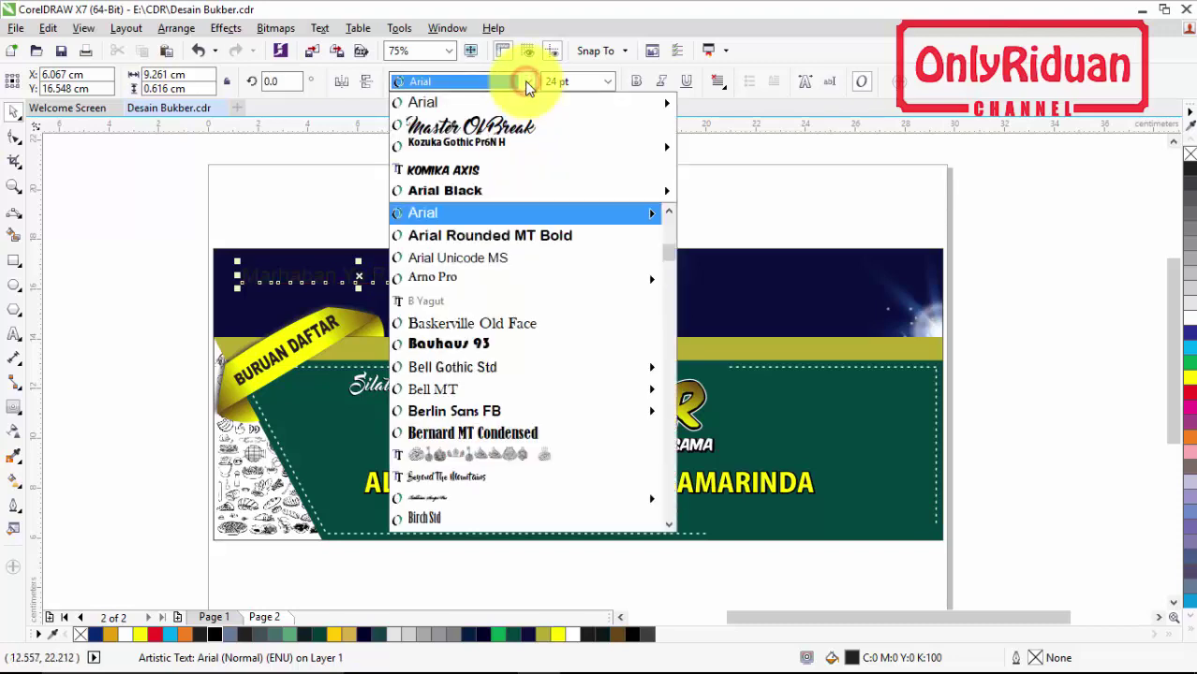
scroll(497, 281, "down", 4)
scroll(514, 313, "up", 1)
left_click(485, 261)
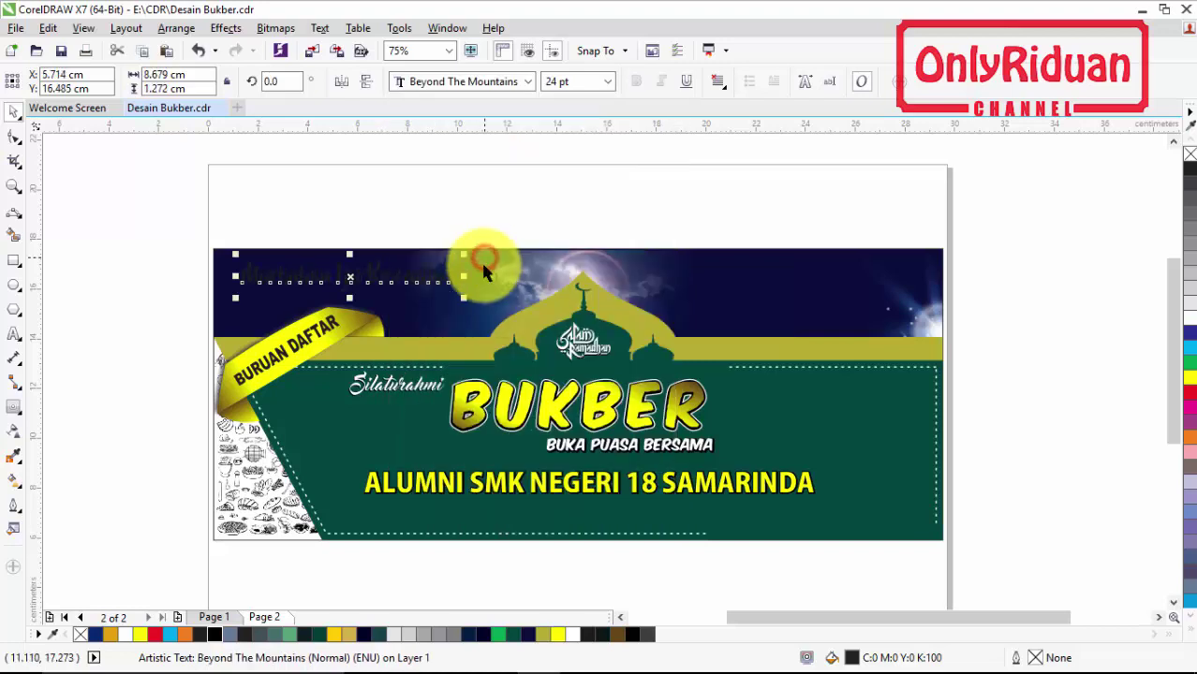
left_click(124, 634)
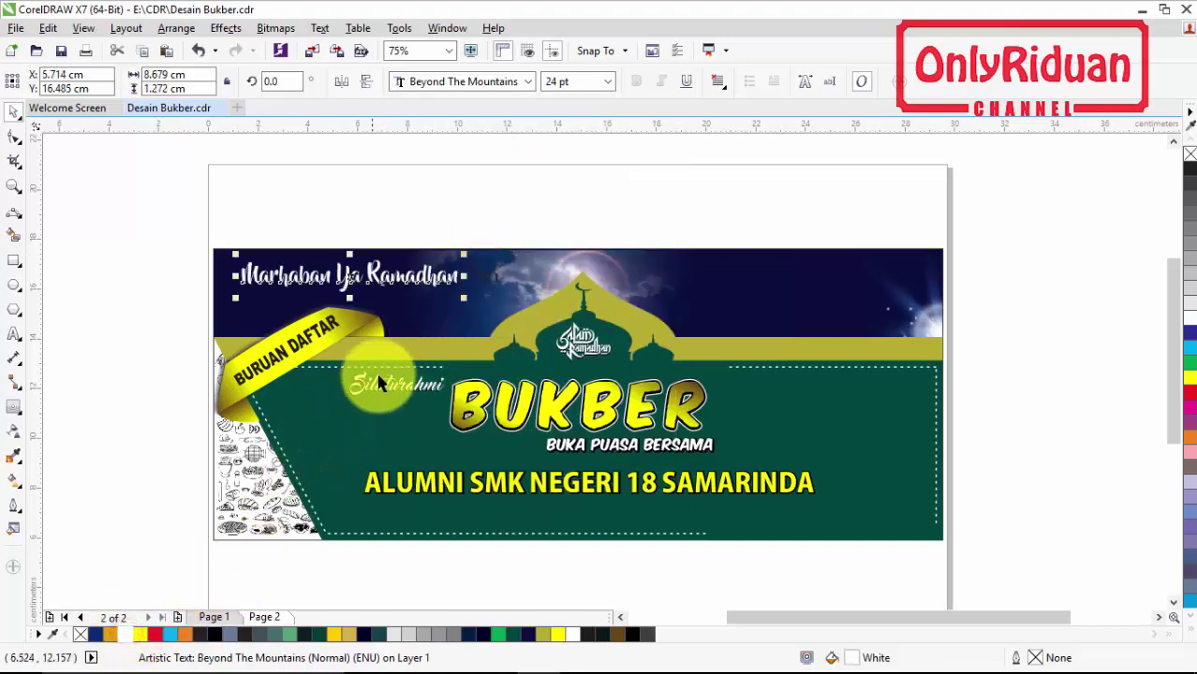
Duplicate Marhaban Ya Ramadhan, fill the original black, and place the white copy slightly offset over it as a shadow effect
scroll(353, 285, "up", 4)
key("ctrl+d")
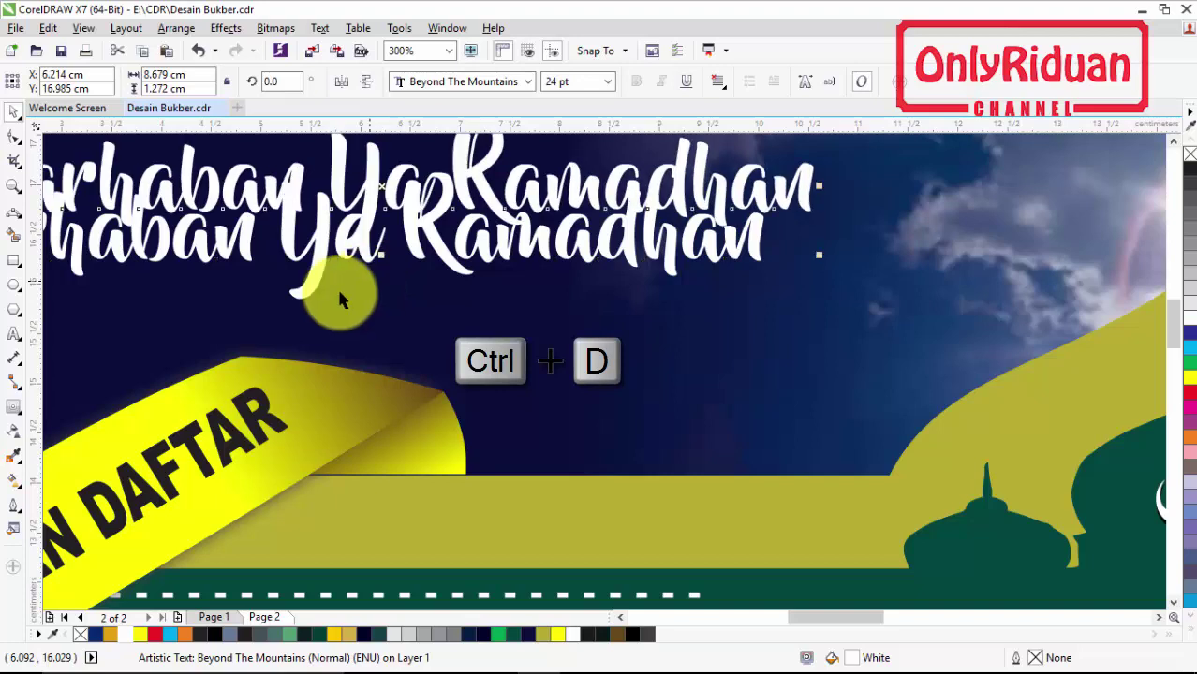
left_click(304, 282)
left_click(217, 634)
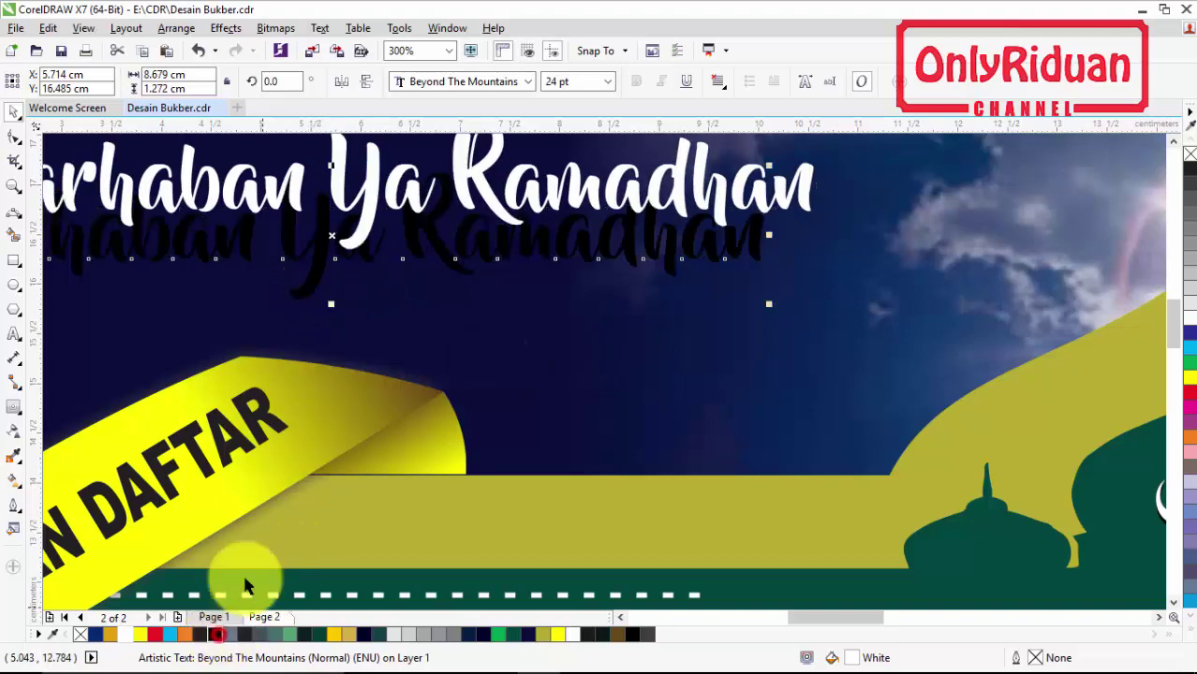
left_click_drag(378, 195, 329, 233)
key("Left")
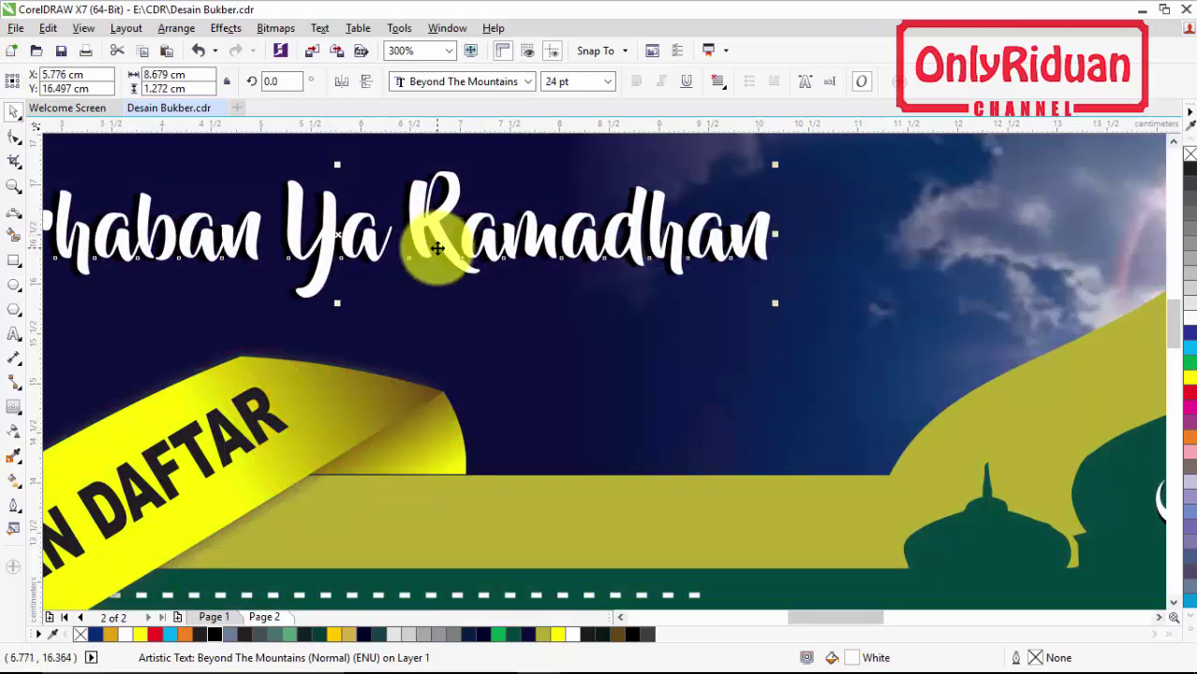
Add the text Nom Nom Café & Resto on the green area to the right of the BUKBER title
key("F4")
key("shift+F4")
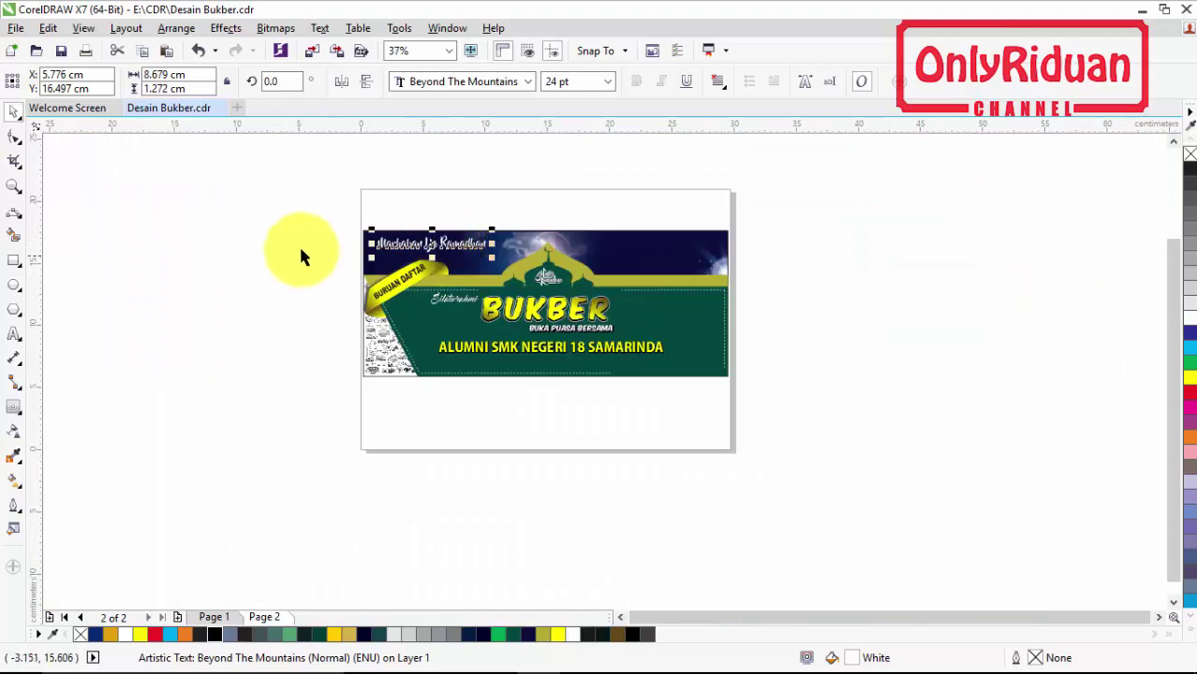
left_click(302, 234)
left_click(14, 186)
left_click_drag(335, 217, 754, 393)
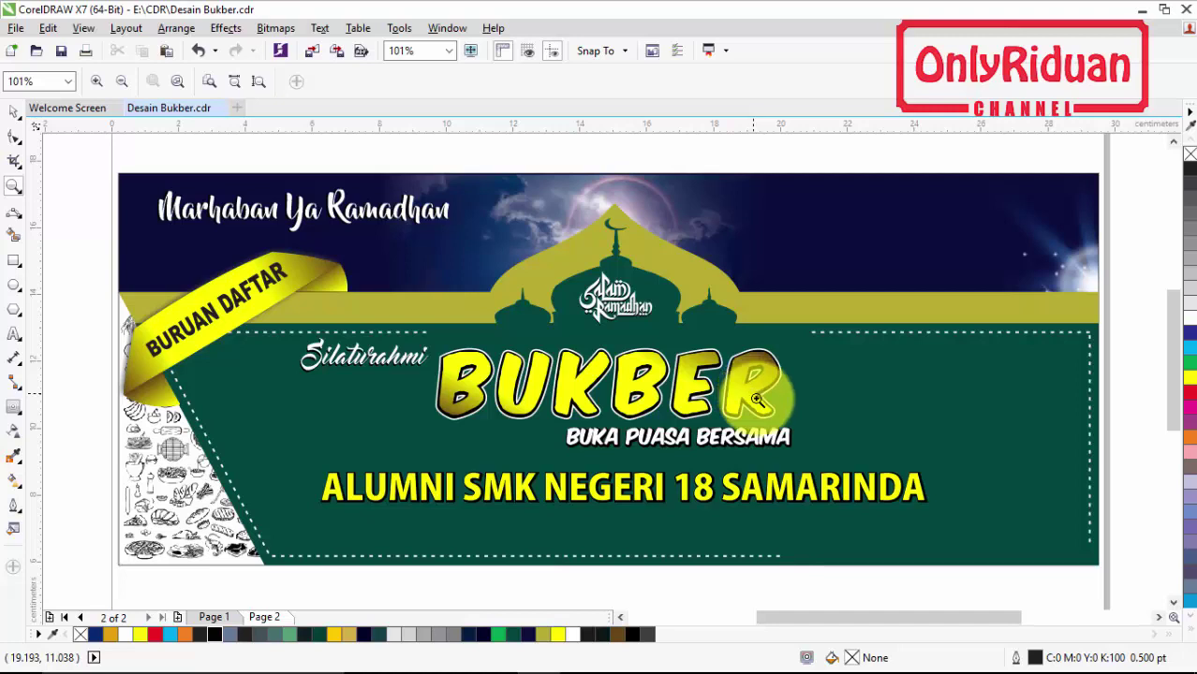
left_click(1160, 617)
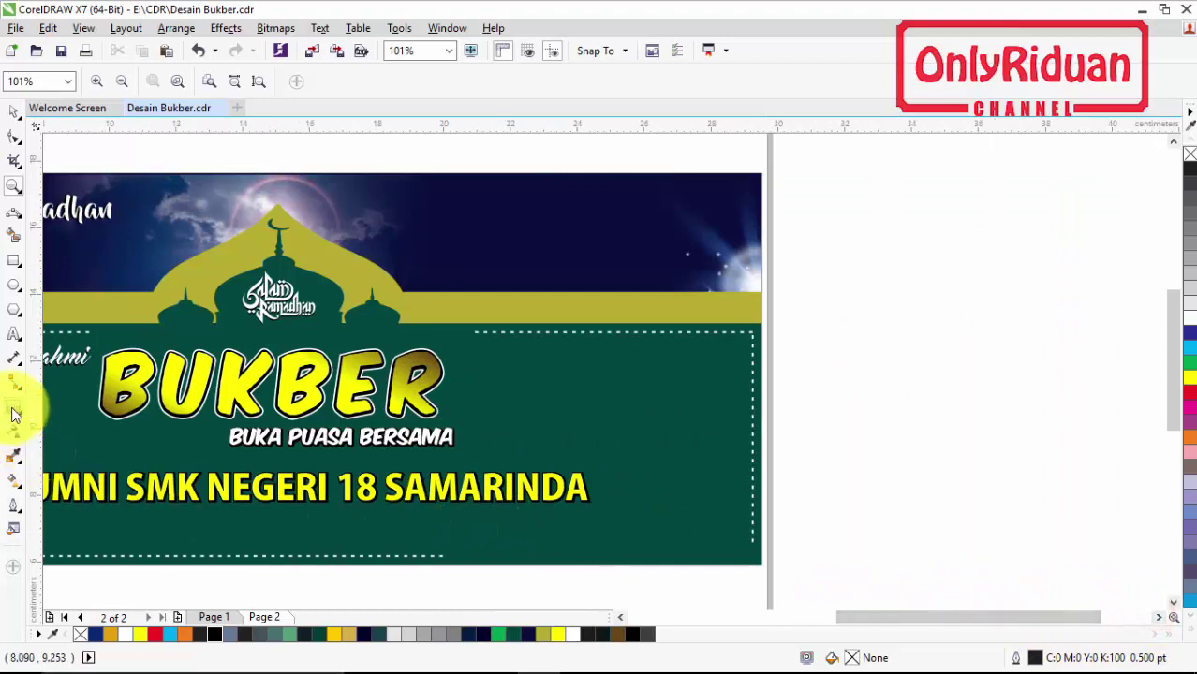
left_click(14, 334)
left_click(548, 388)
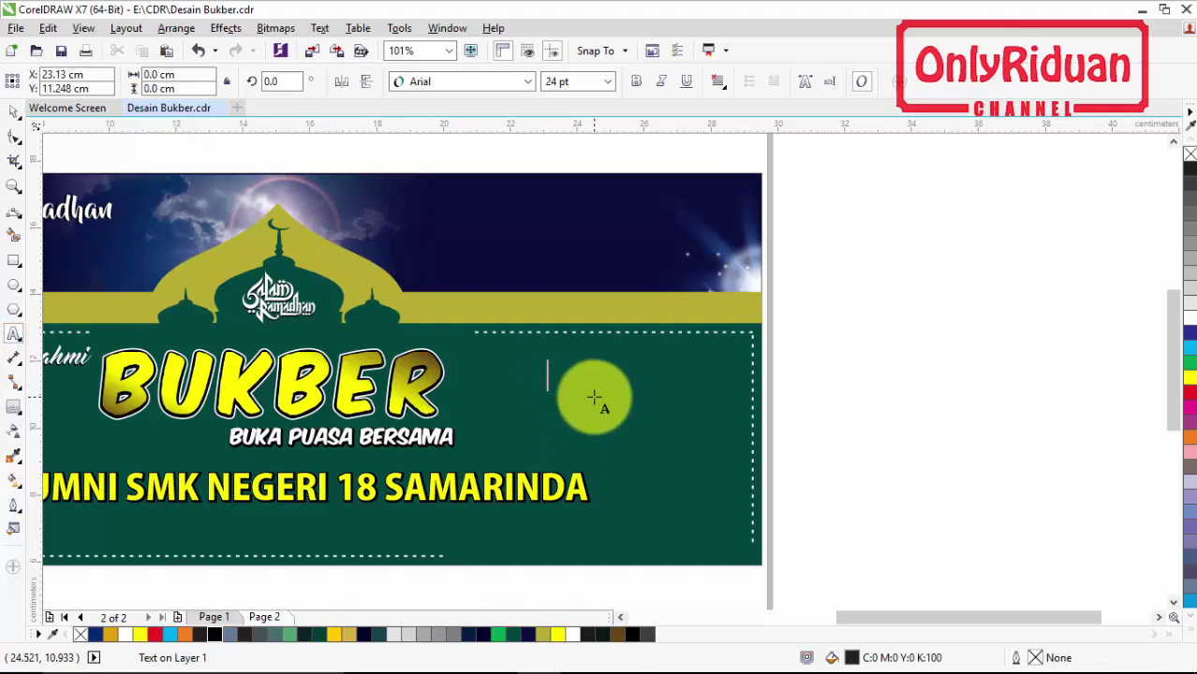
type("Mem Jlom Ca")
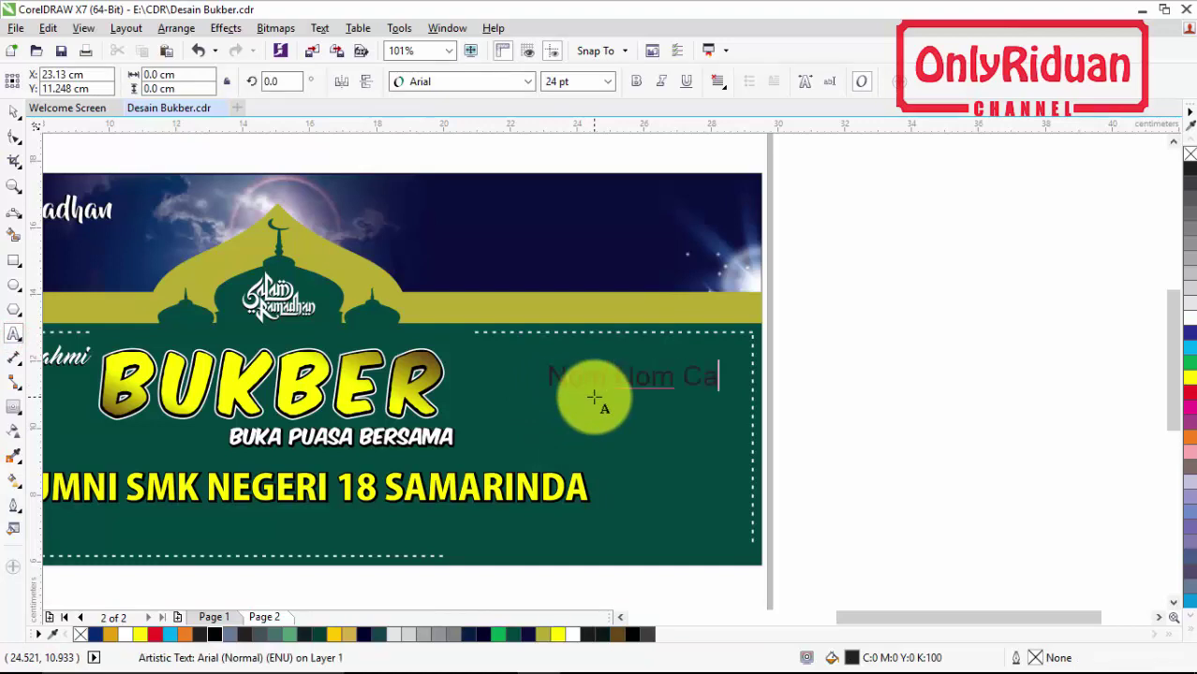
type("m Nom Cafe & Resto")
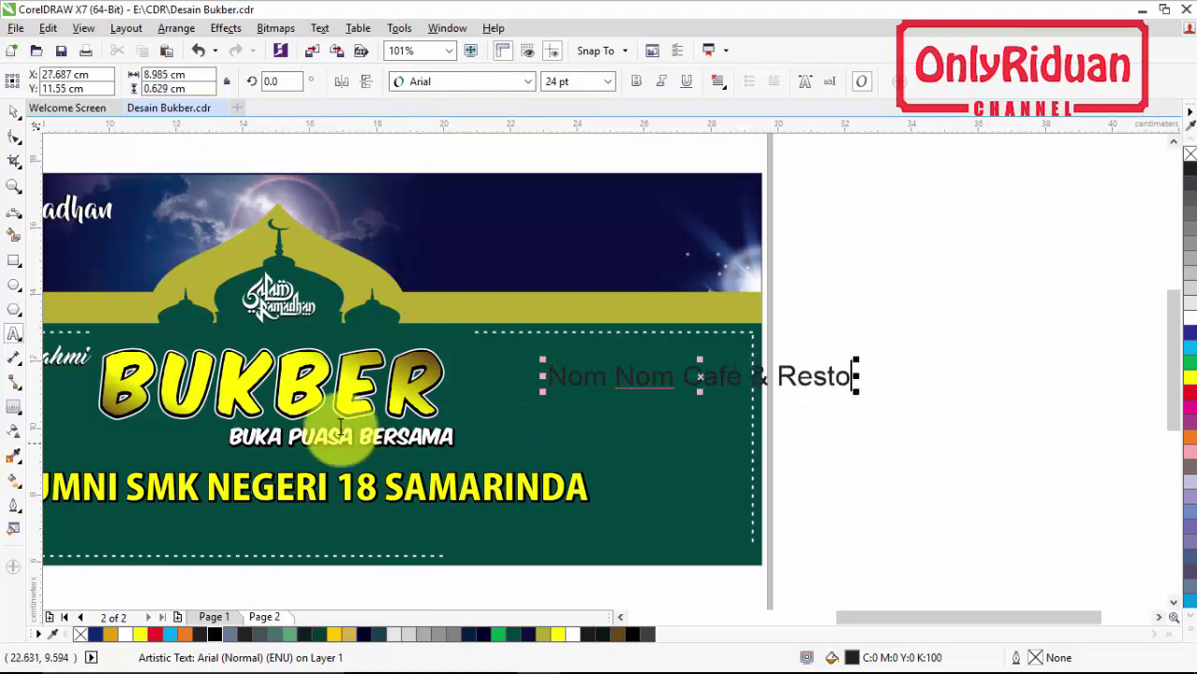
Set the Nom Nom Café & Resto text in the Kozuka Gothic Pr6N H font at 8 pt
left_click(527, 82)
mouse_move(502, 105)
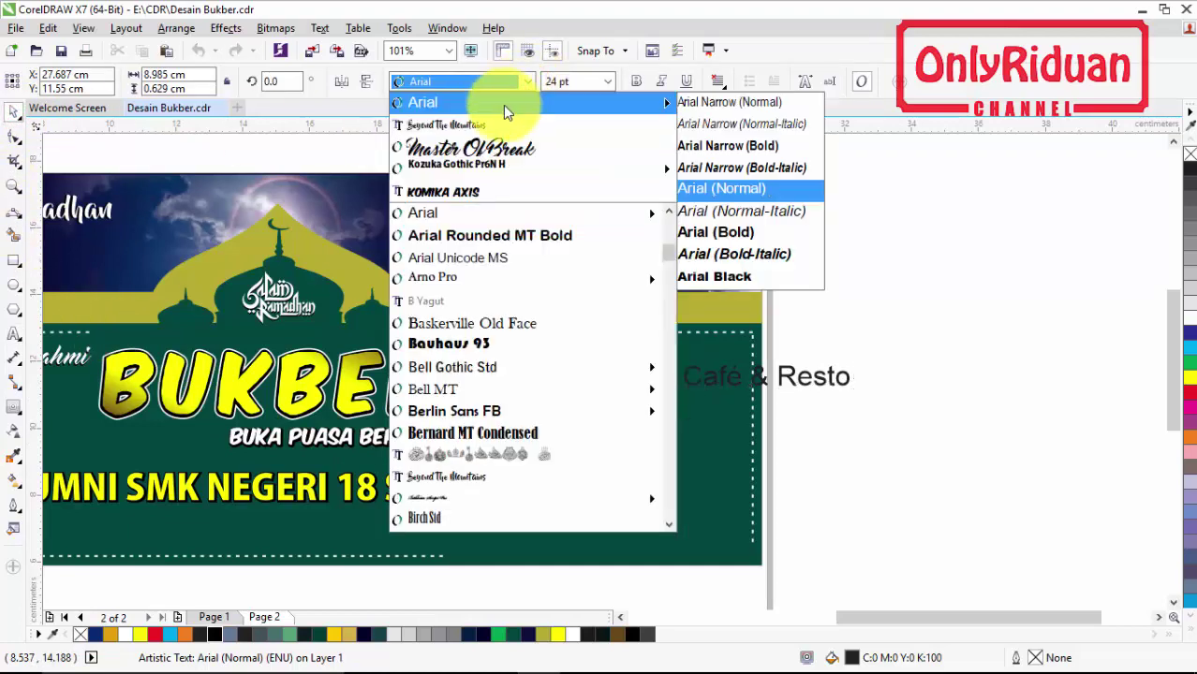
left_click(477, 163)
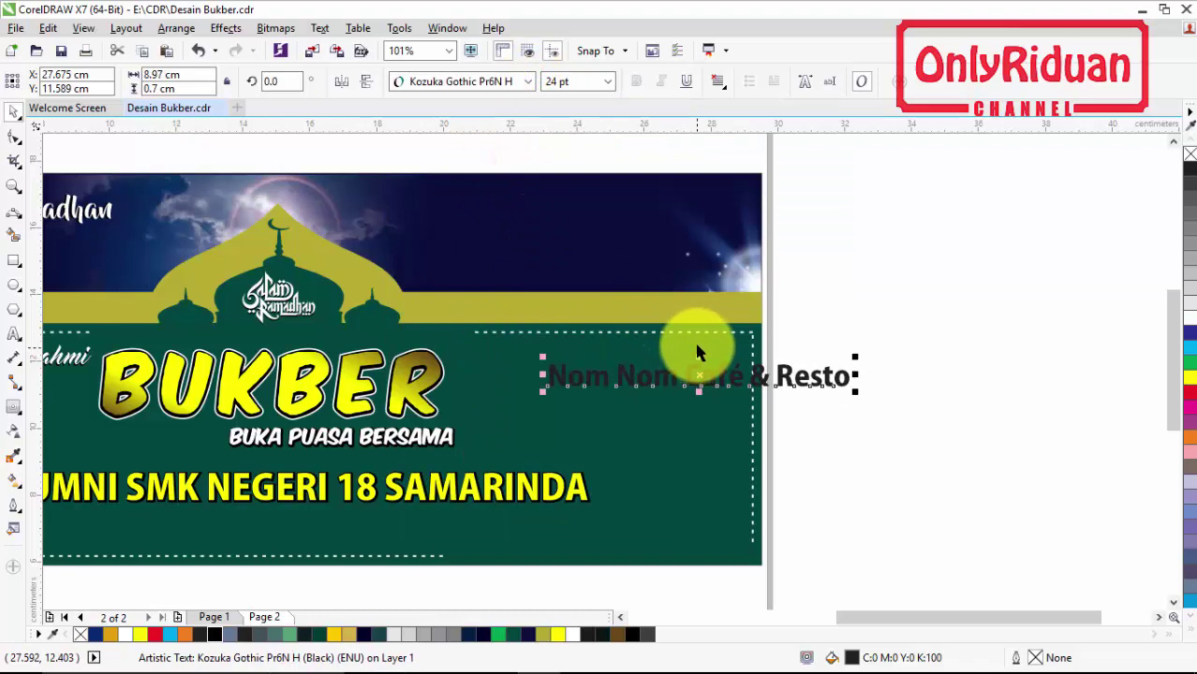
left_click(574, 82)
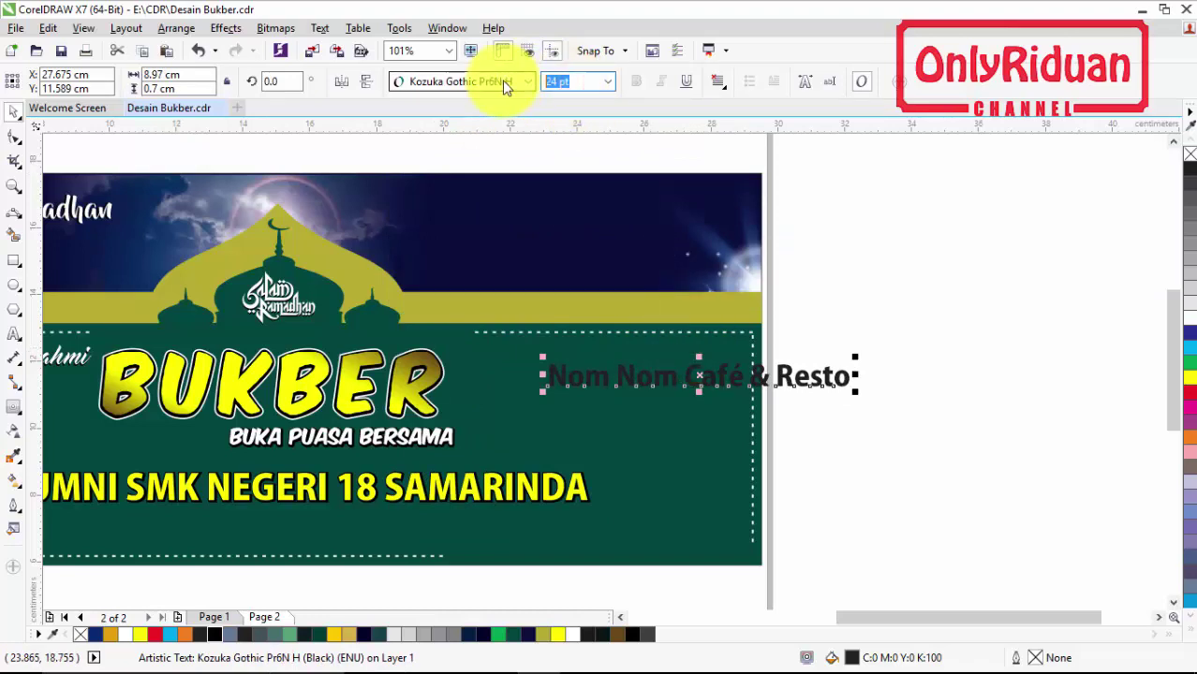
type("8")
key("Return")
Move Nom Nom Café & Resto into the open green space beside BUKBER and fill it white
left_click_drag(599, 379, 629, 383)
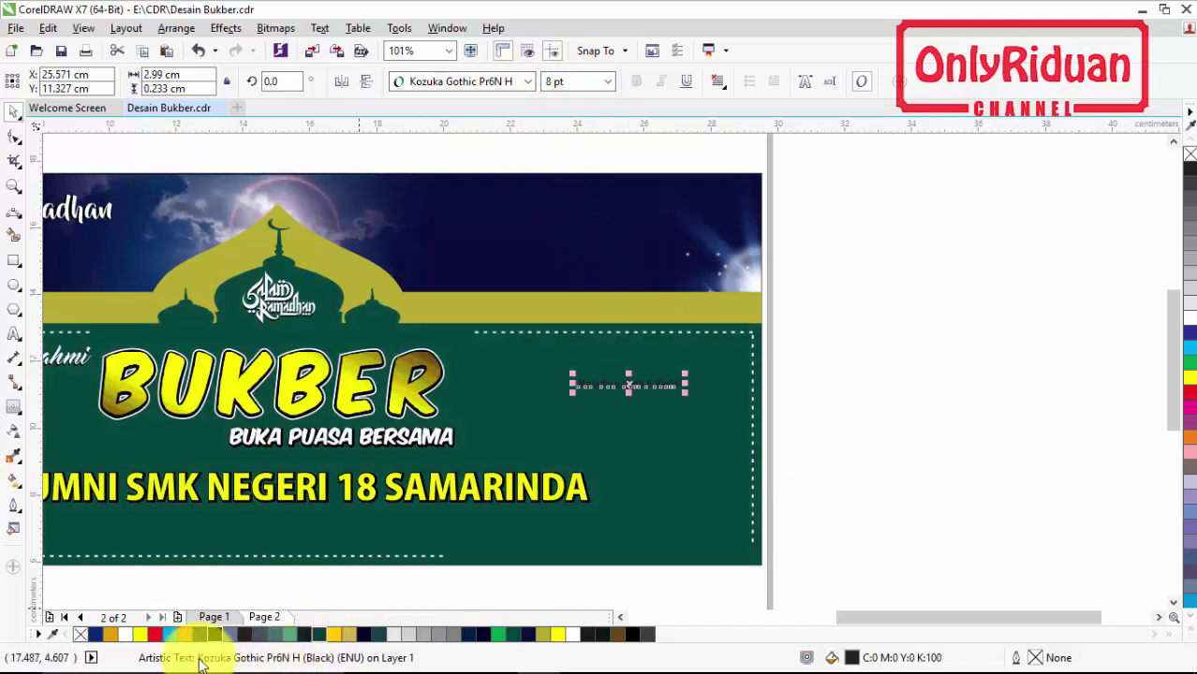
left_click(125, 635)
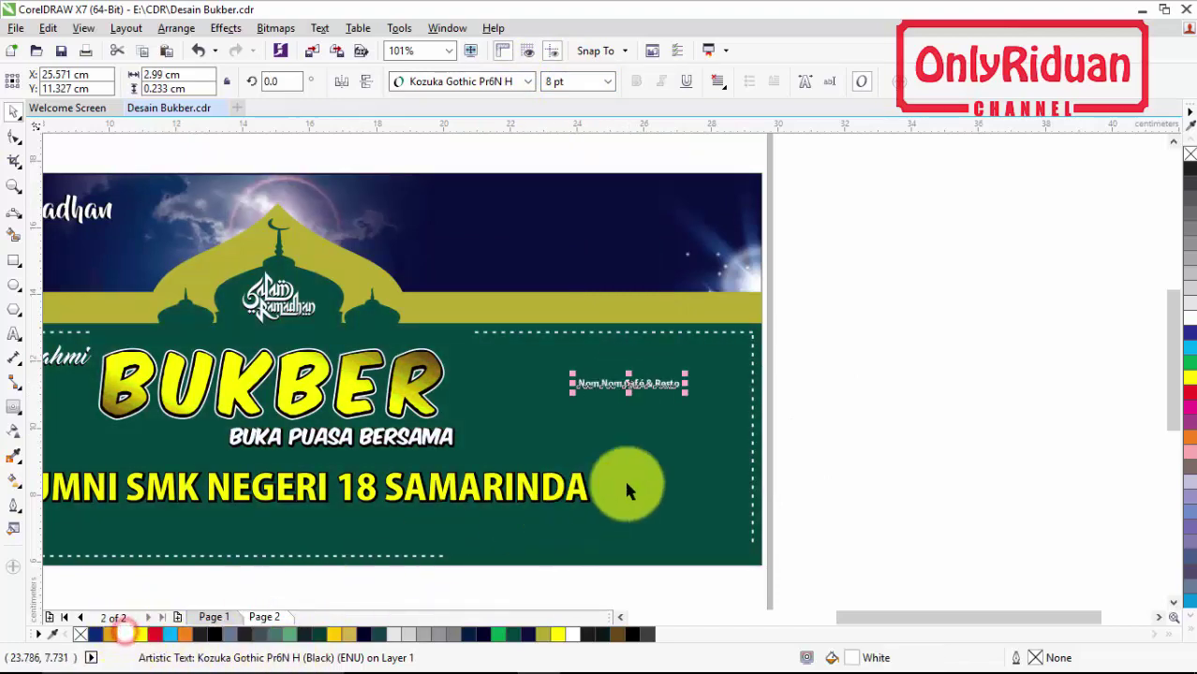
left_click(824, 414)
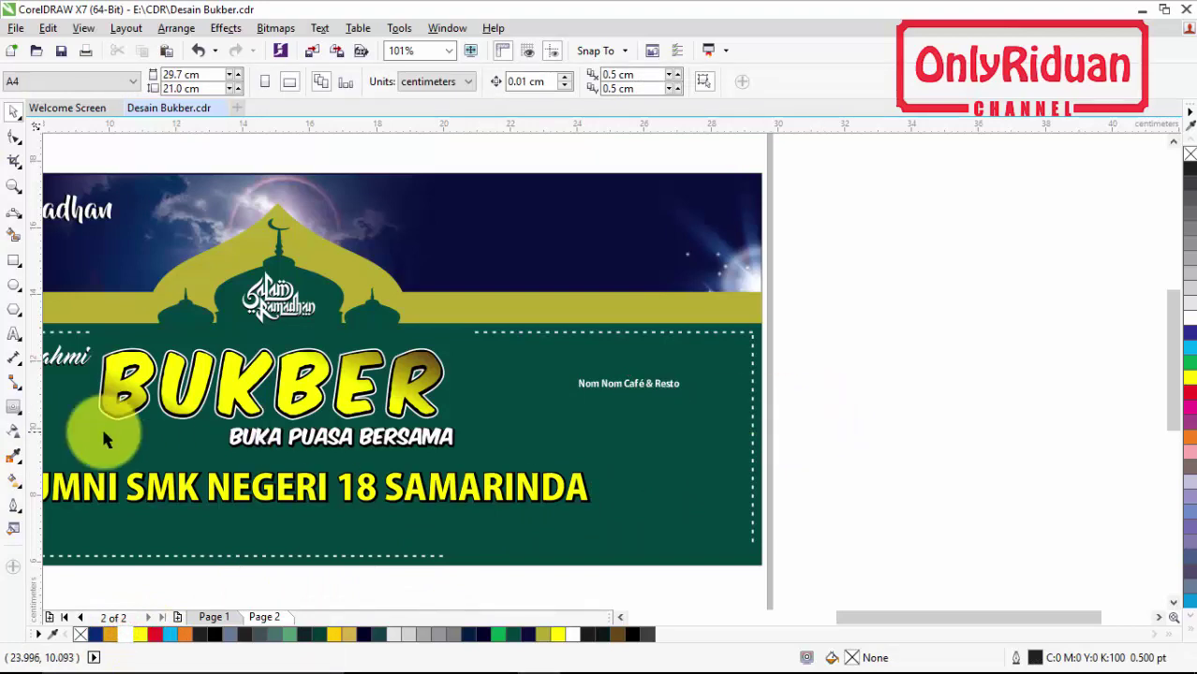
Add the date number 22 as a separate text below Nom Nom Café & Resto
left_click(14, 335)
left_click(544, 432)
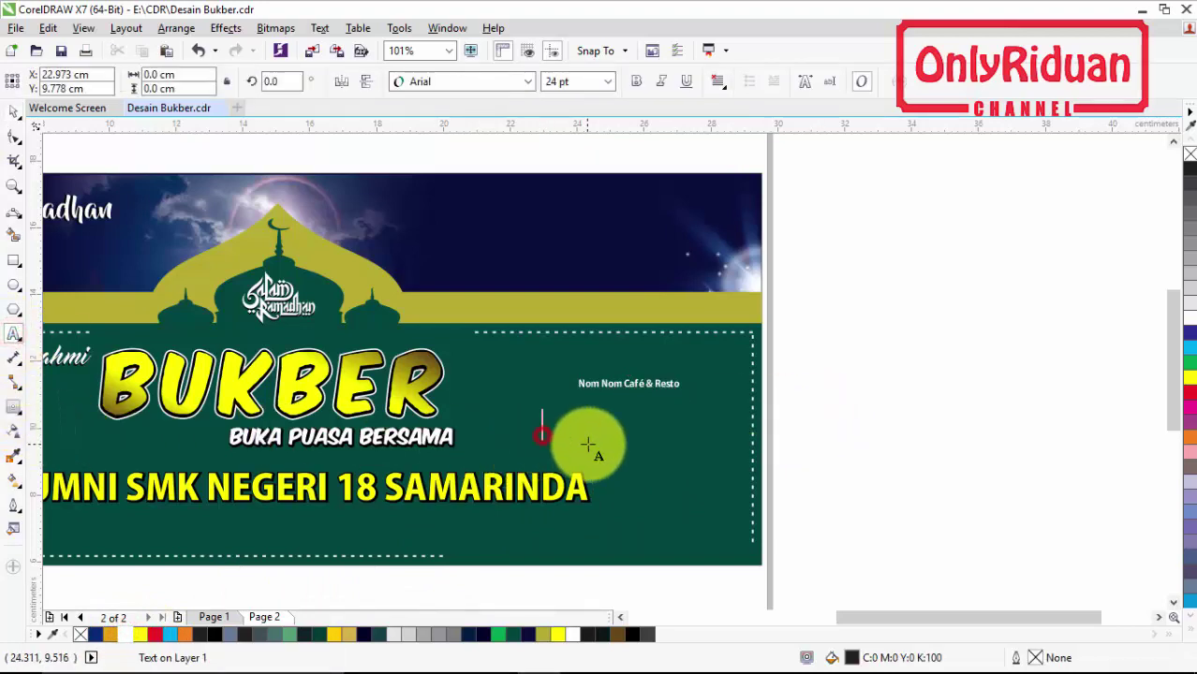
type("2")
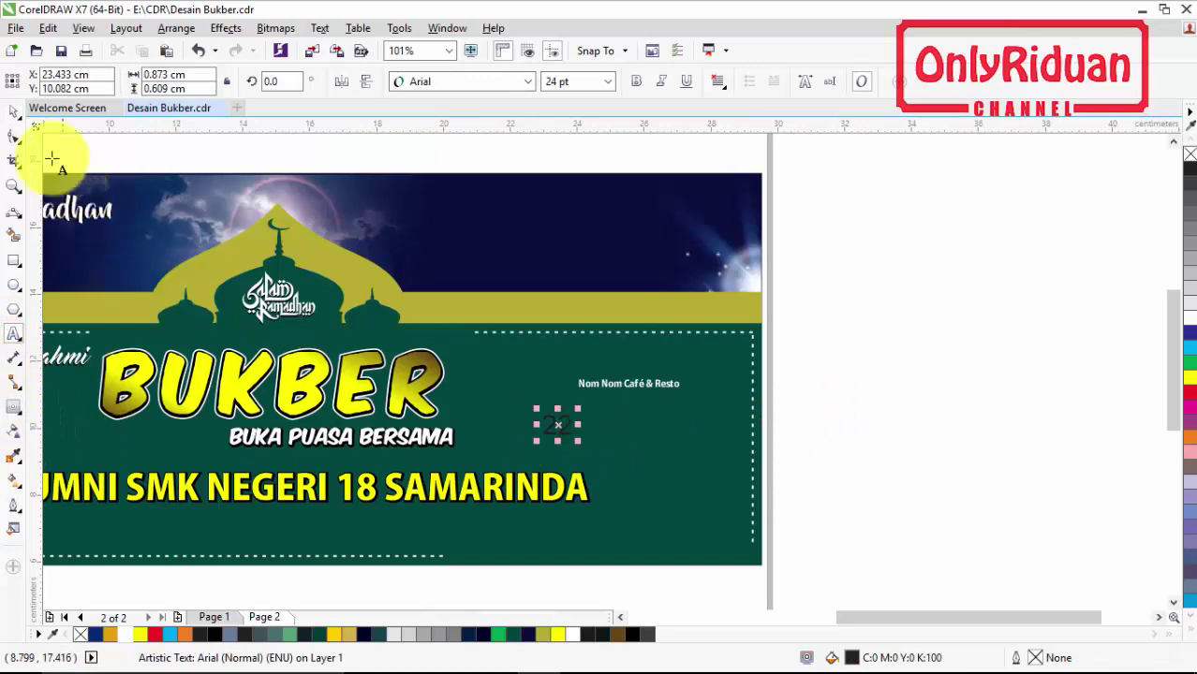
left_click(14, 110)
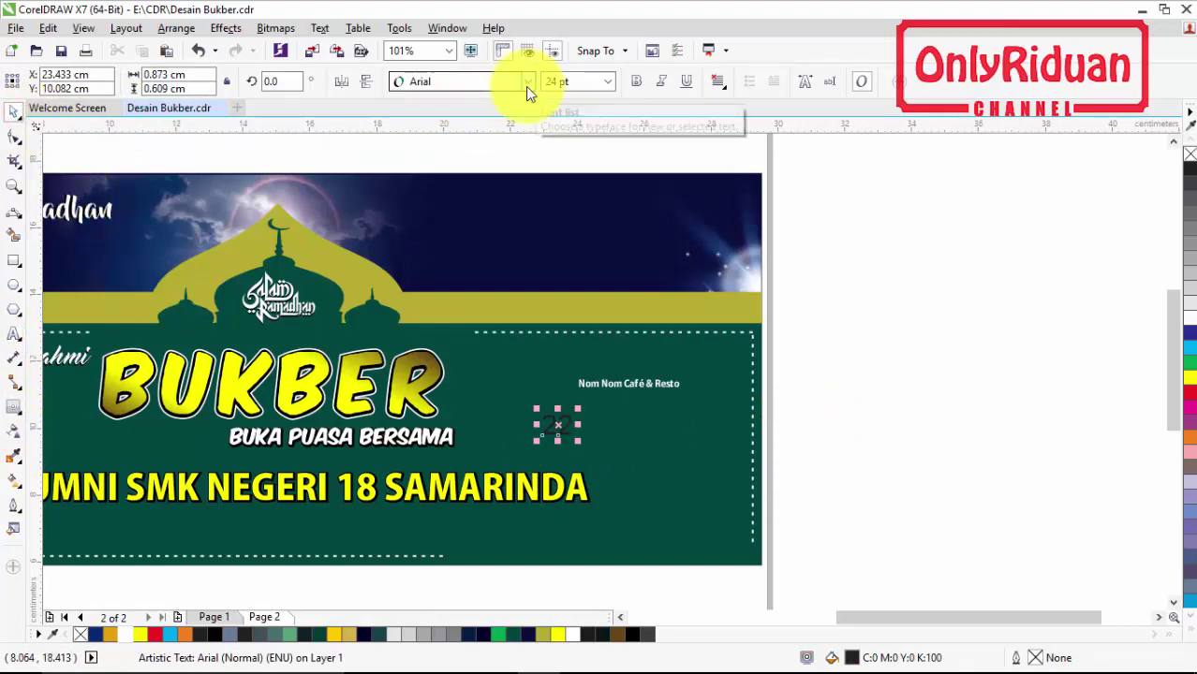
Set the number 22 in Arial Black at 40 pt and shift it slightly toward the BUKBER title
left_click(526, 84)
left_click(517, 82)
left_click(636, 81)
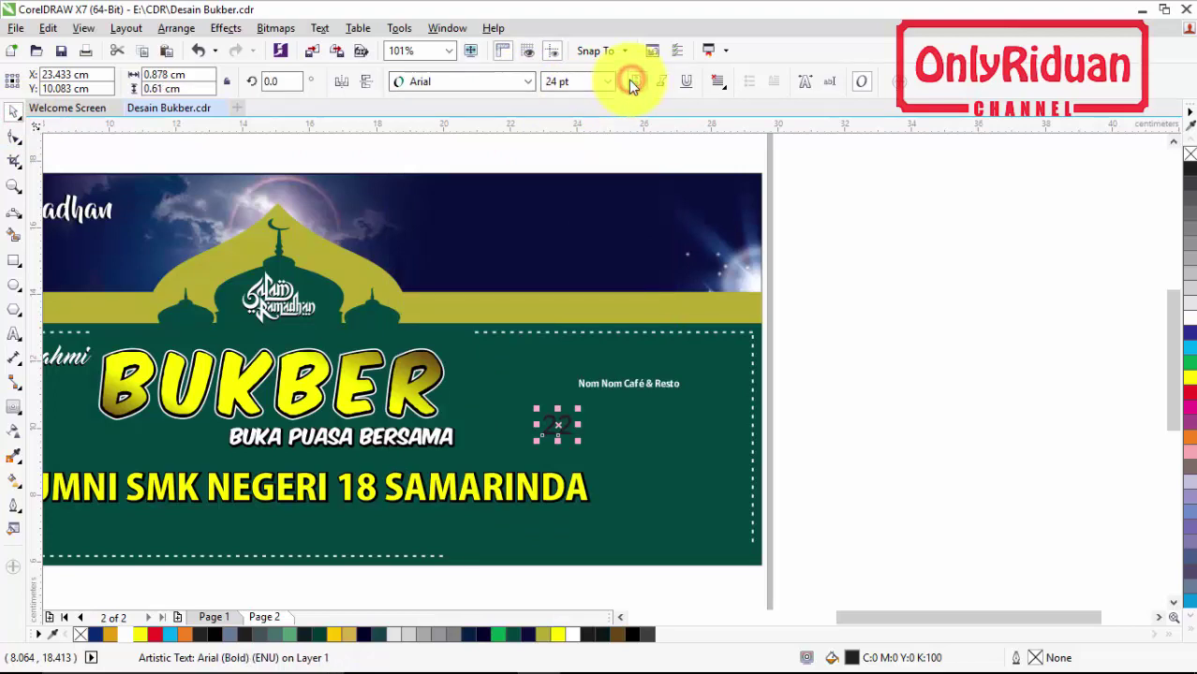
left_click(529, 82)
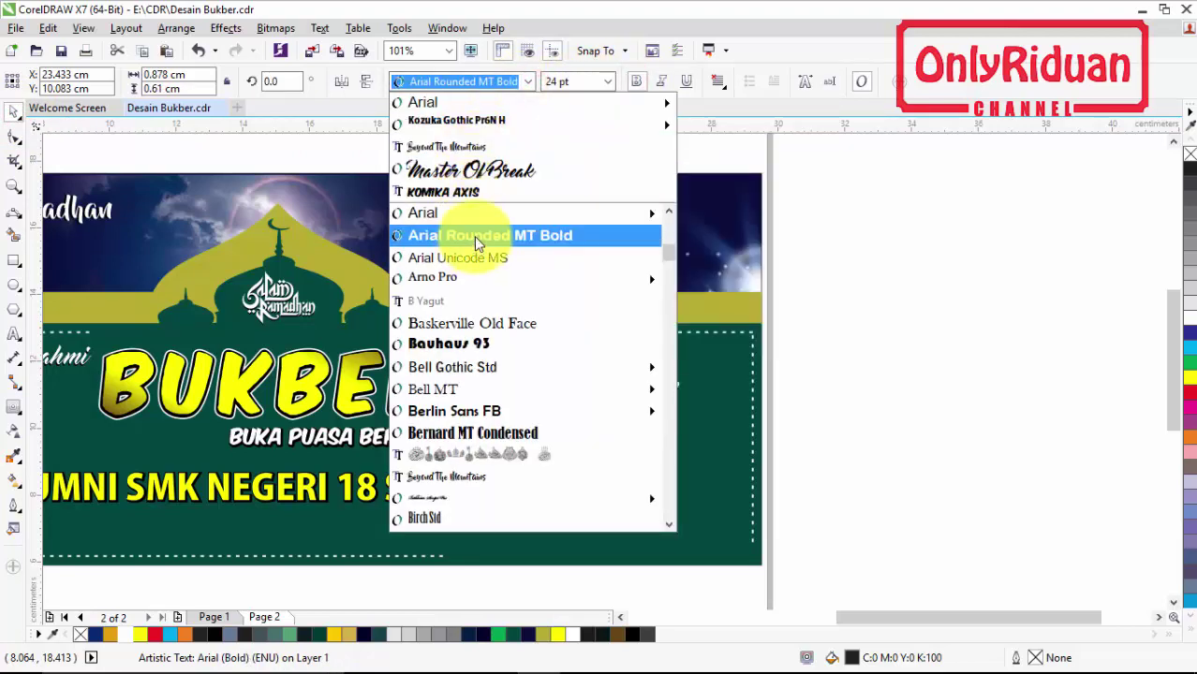
mouse_move(475, 109)
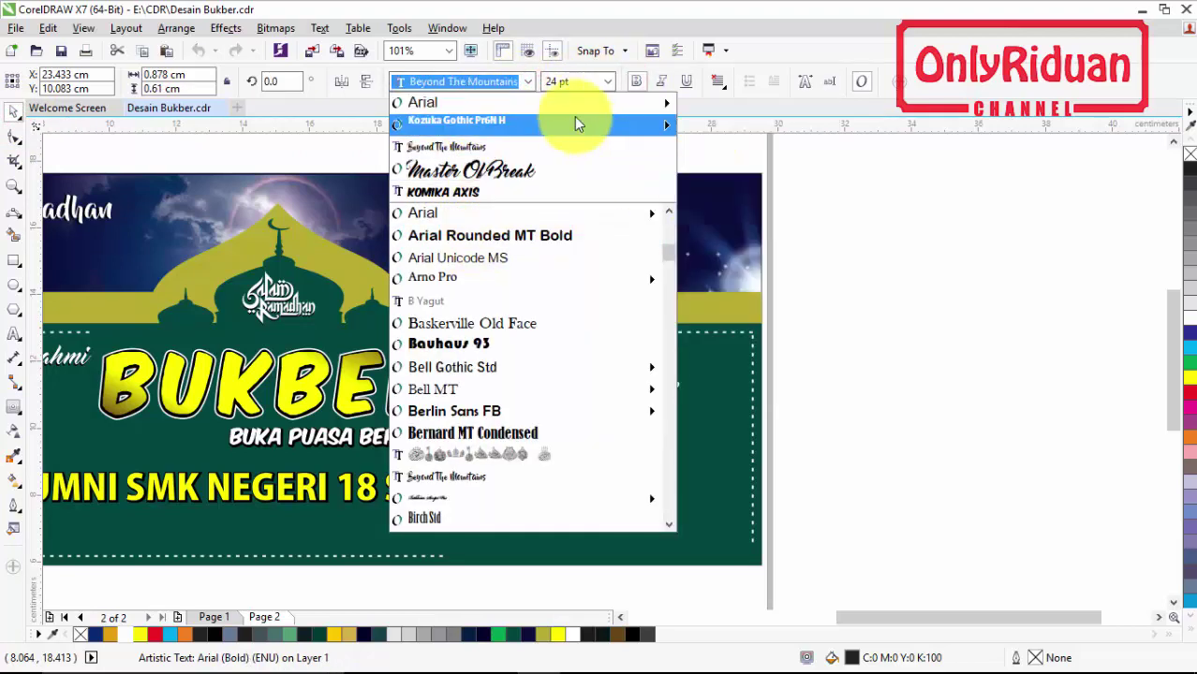
left_click(711, 277)
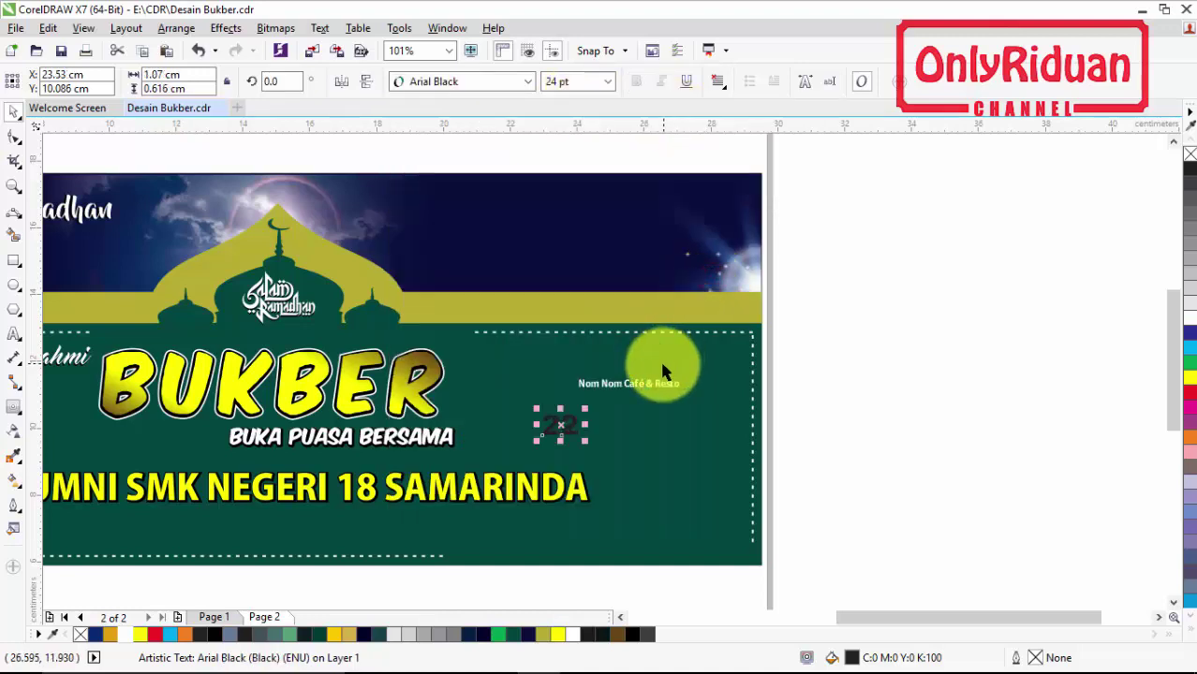
left_click(569, 82)
type("40")
key("Return")
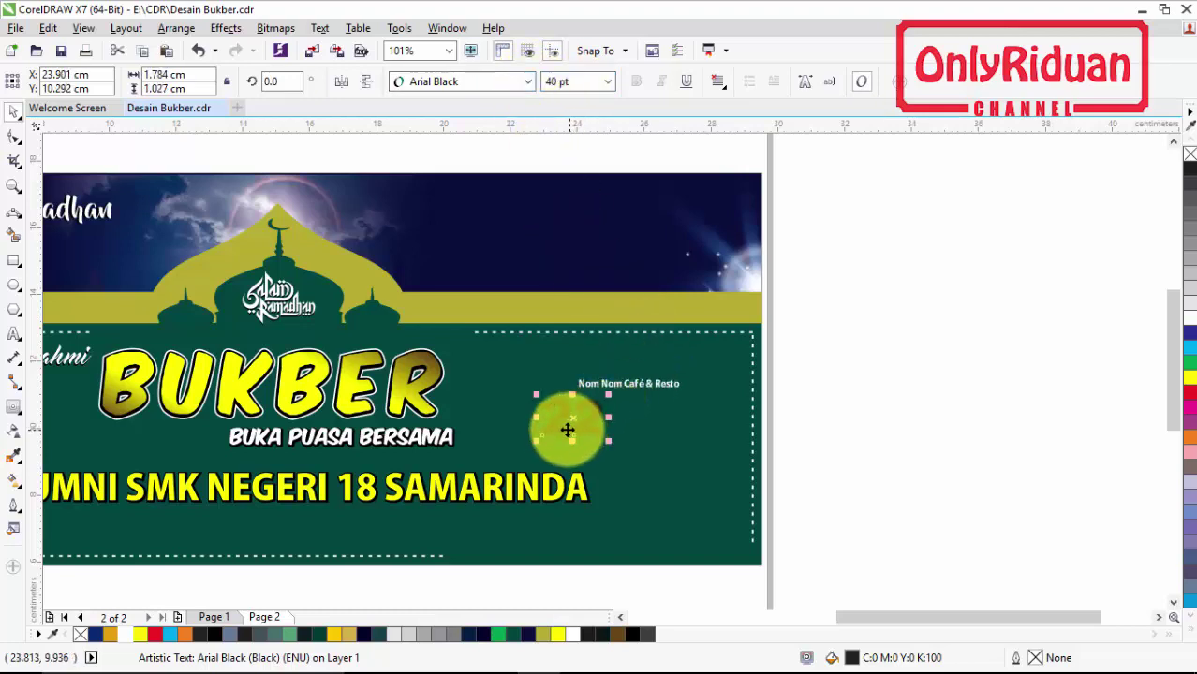
left_click_drag(569, 420, 548, 420)
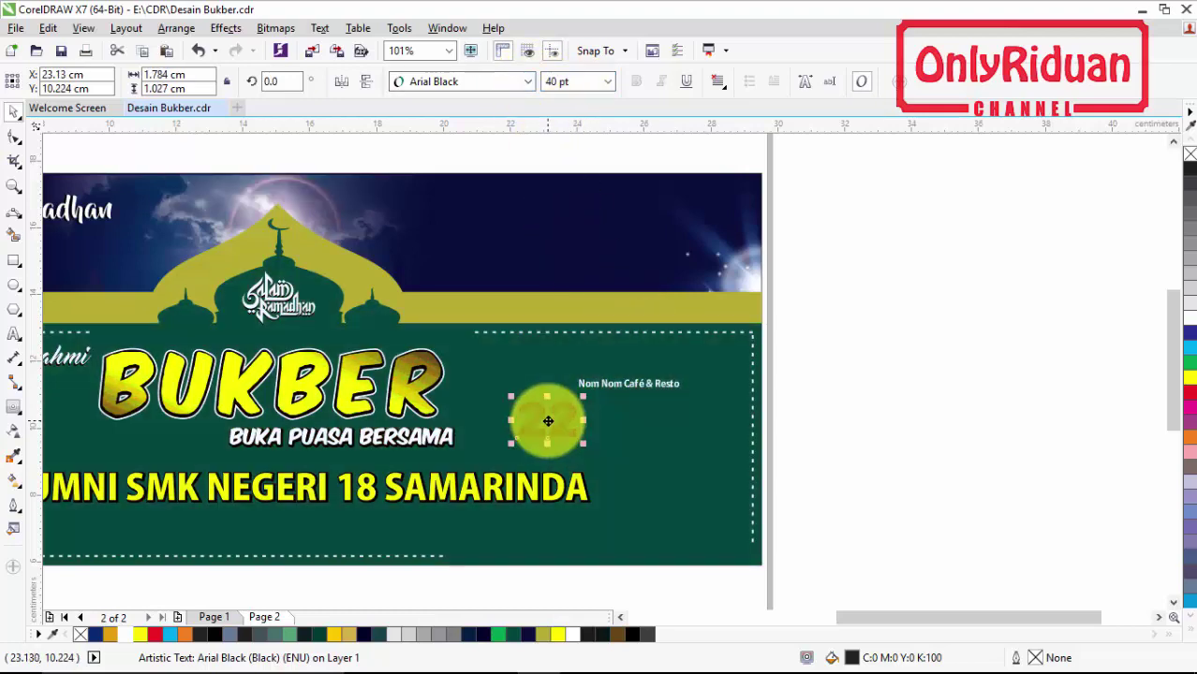
Add the month MEI as a separate text below and to the right of the number 22
key("F8")
left_click(625, 468)
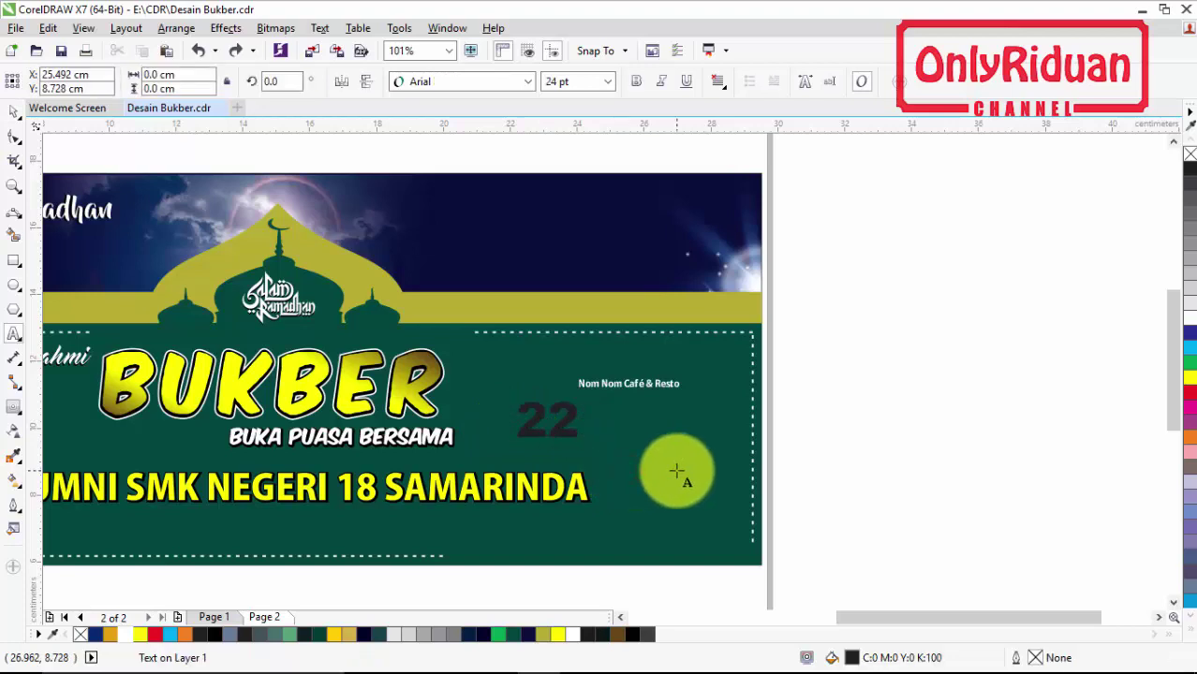
type("Mei")
left_click(23, 112)
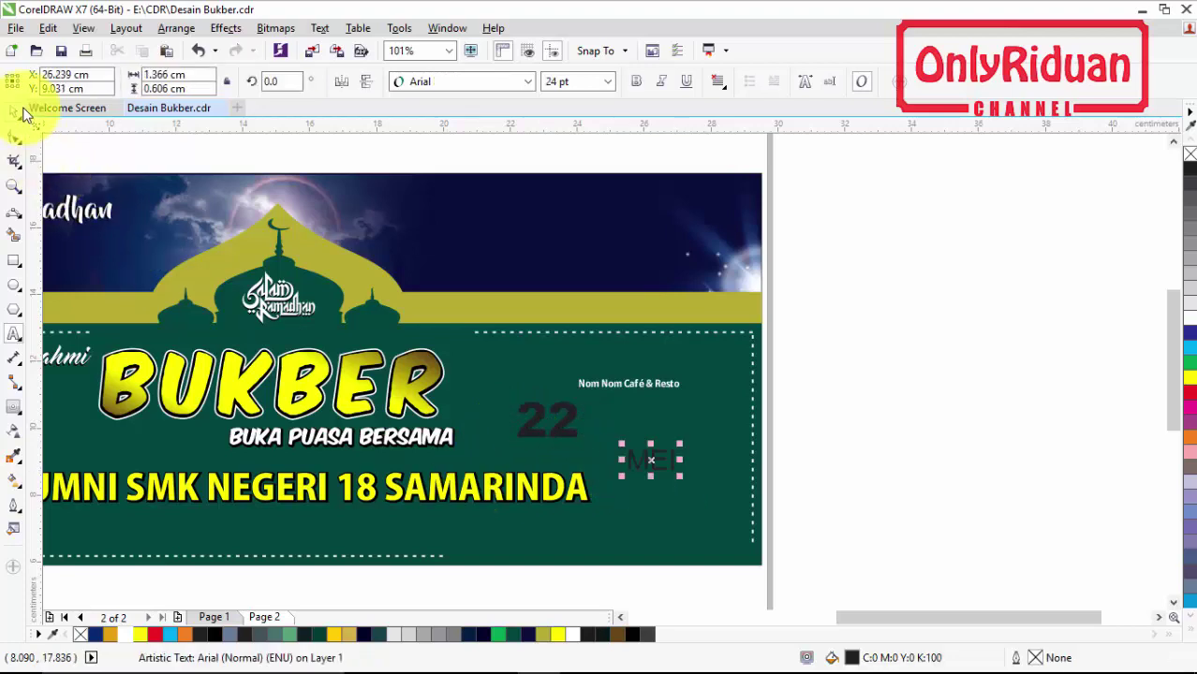
Set MEI in Arial Black at 20 pt and place it right beside the upper half of the number 22
left_click(527, 82)
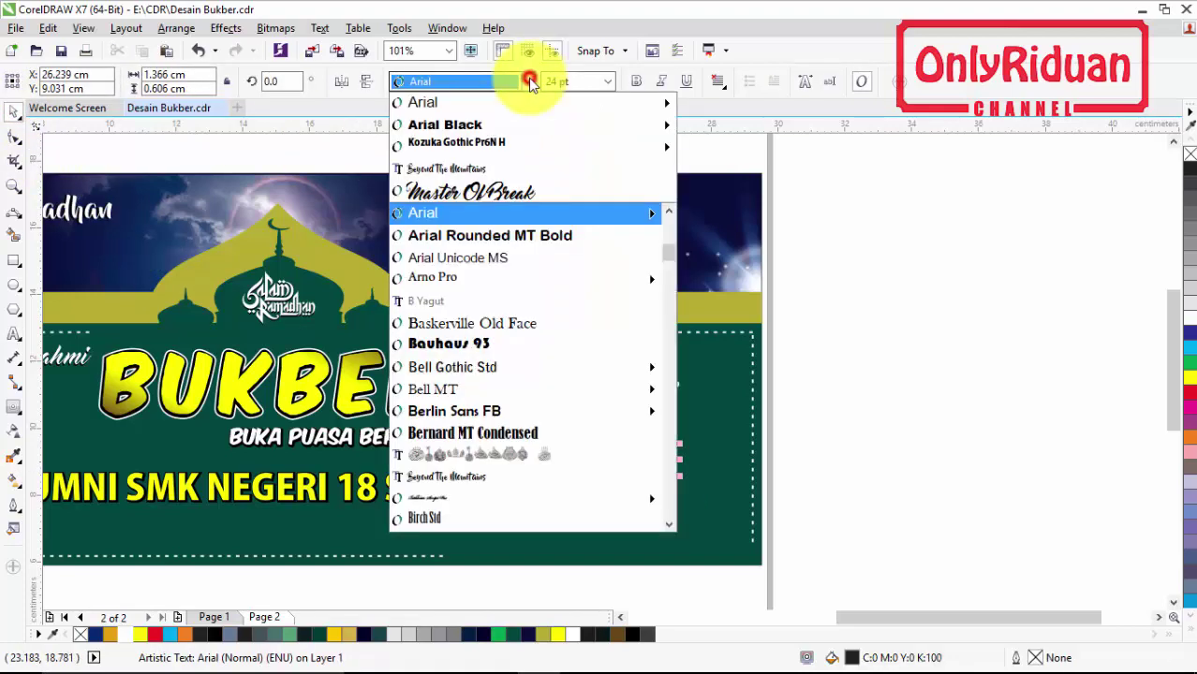
left_click(504, 124)
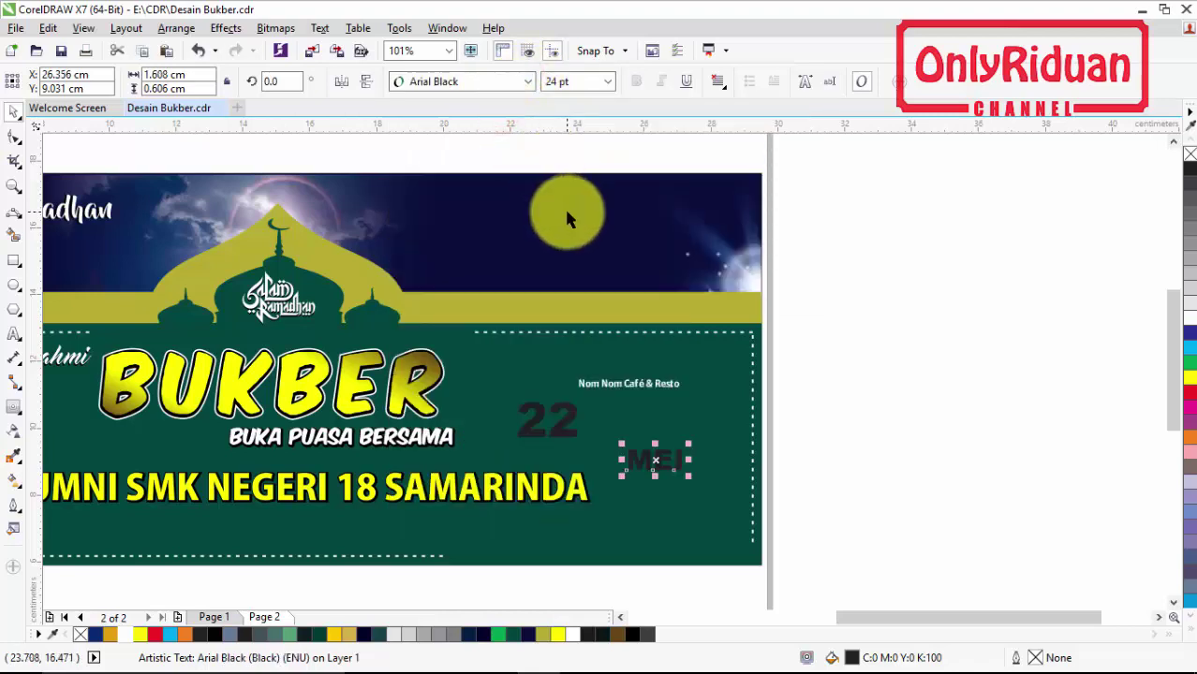
left_click_drag(573, 82, 526, 81)
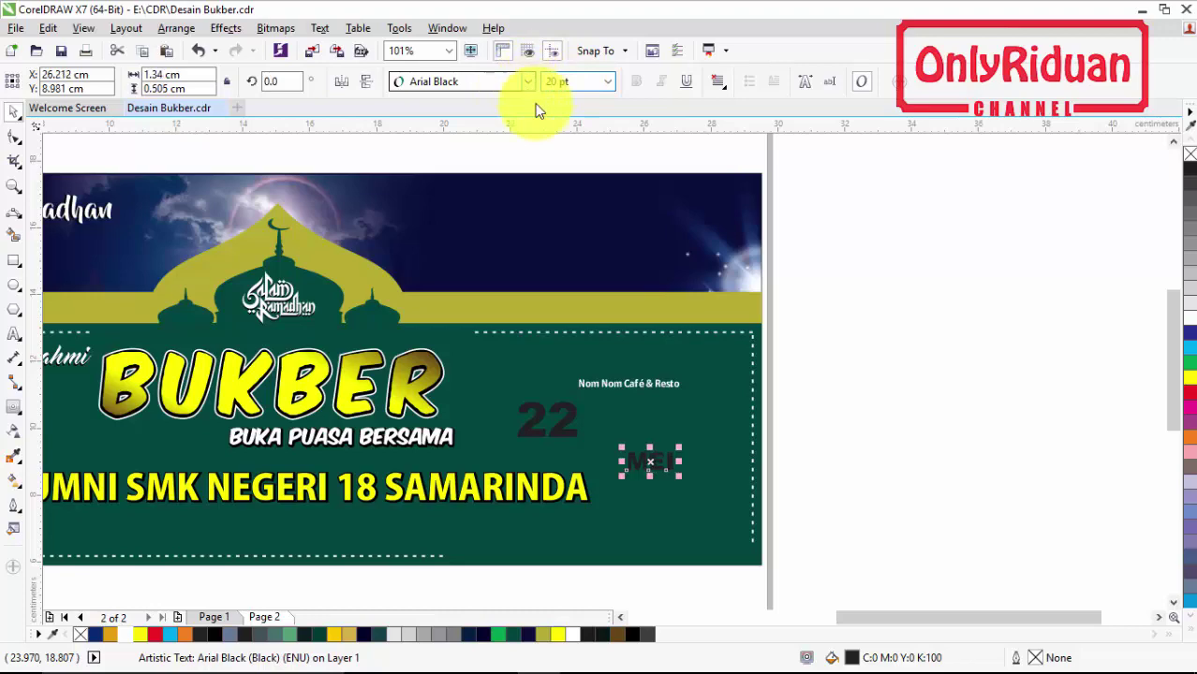
left_click_drag(651, 460, 609, 444)
Duplicate MEI directly beneath itself as the year 2019, scaled to about 1.4 cm wide to match the month's width
scroll(609, 414, "up", 2)
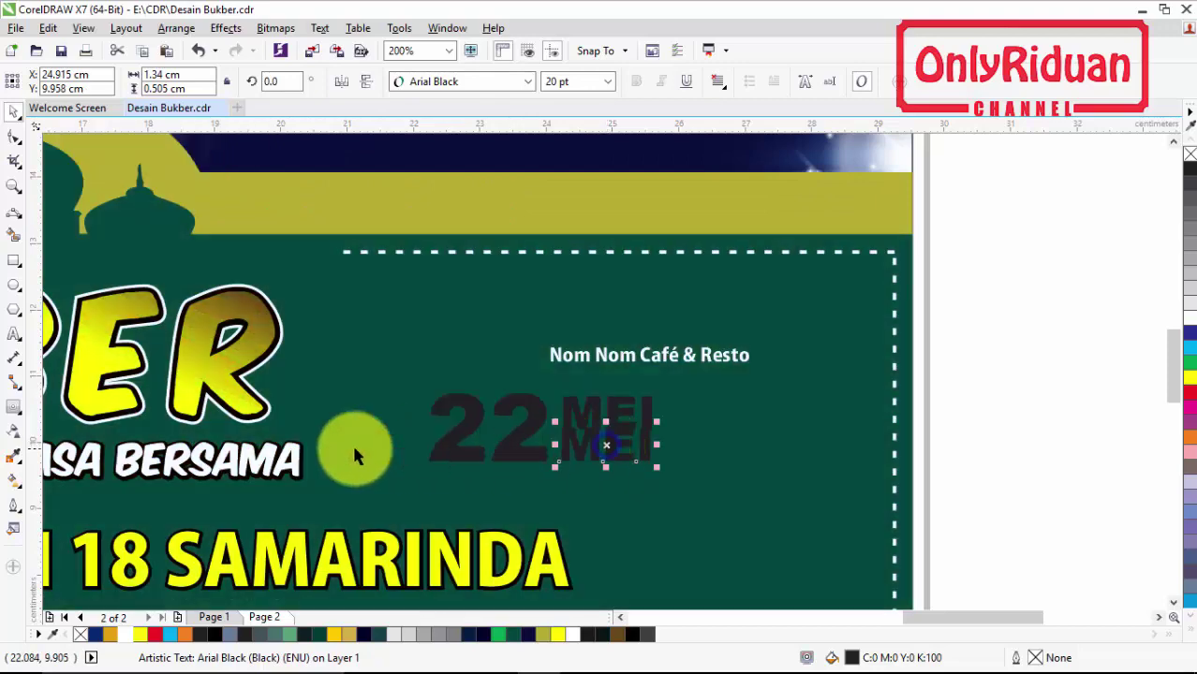
key("Home")
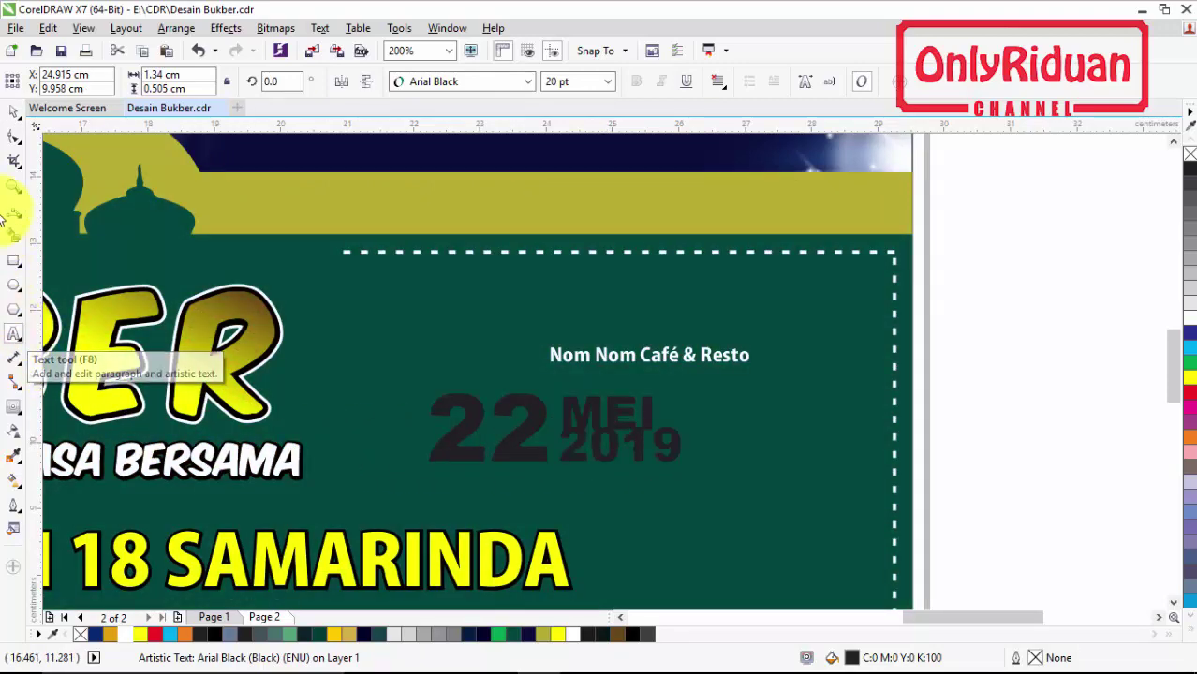
left_click_drag(687, 421, 659, 405)
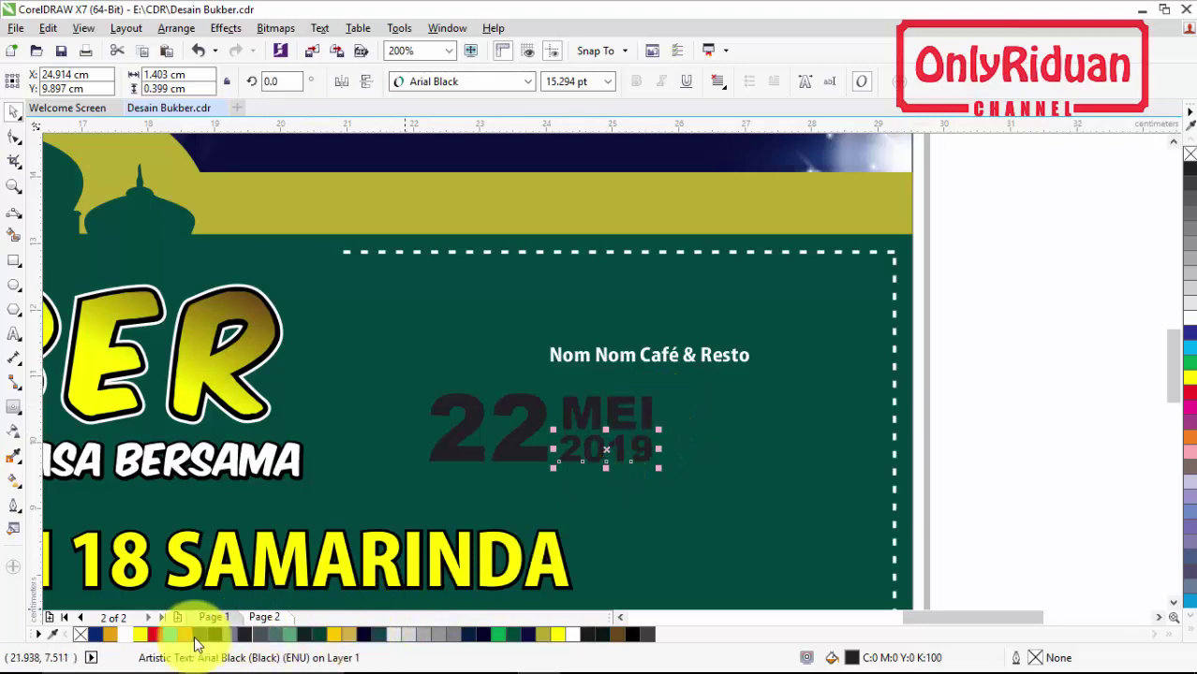
Fill the year 2019 white, and fill MEI and the number 22 golden orange (#E5A20B)
left_click(132, 636)
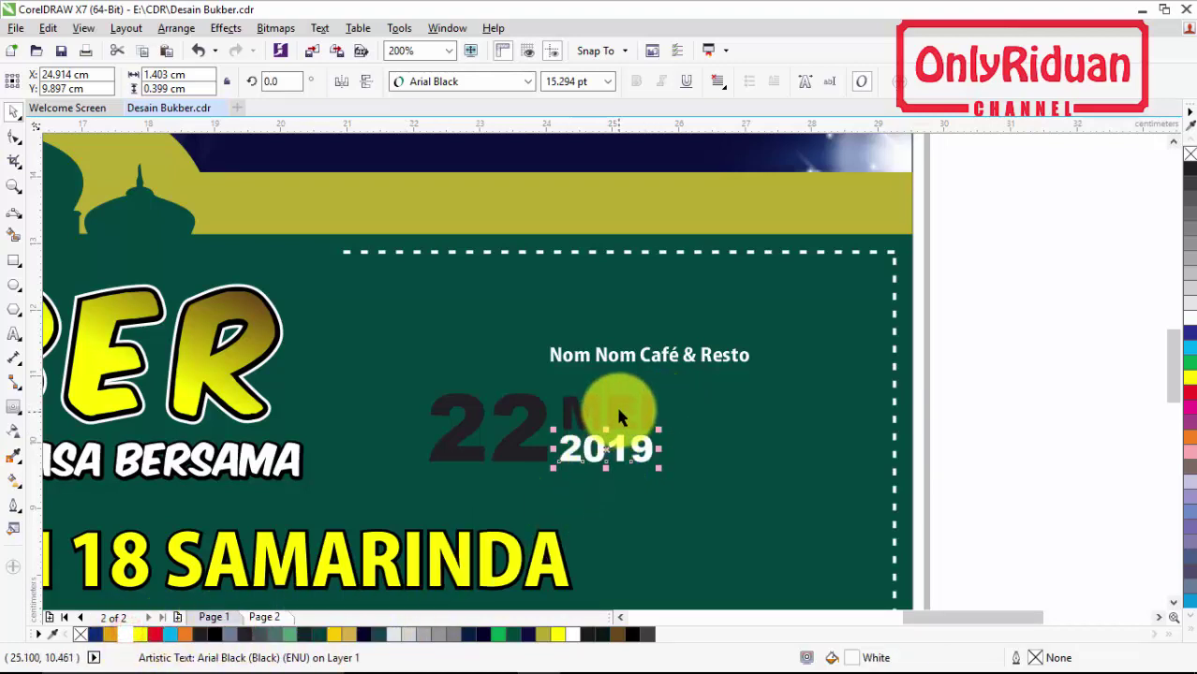
left_click(617, 411)
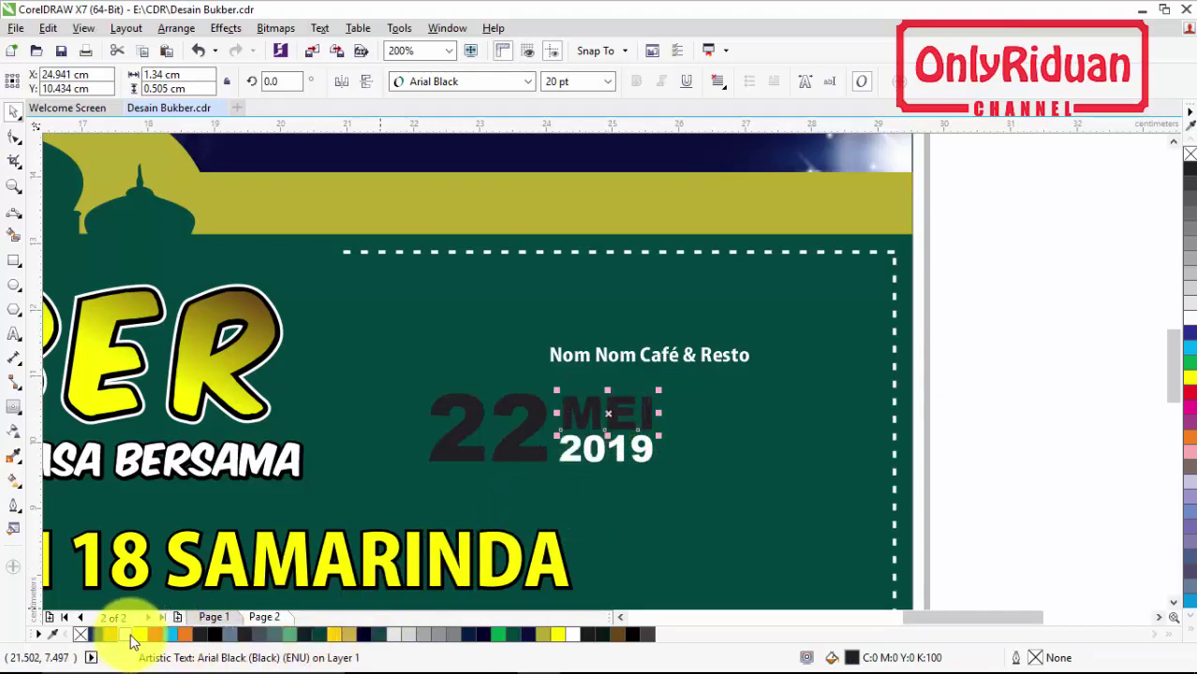
left_click(116, 636)
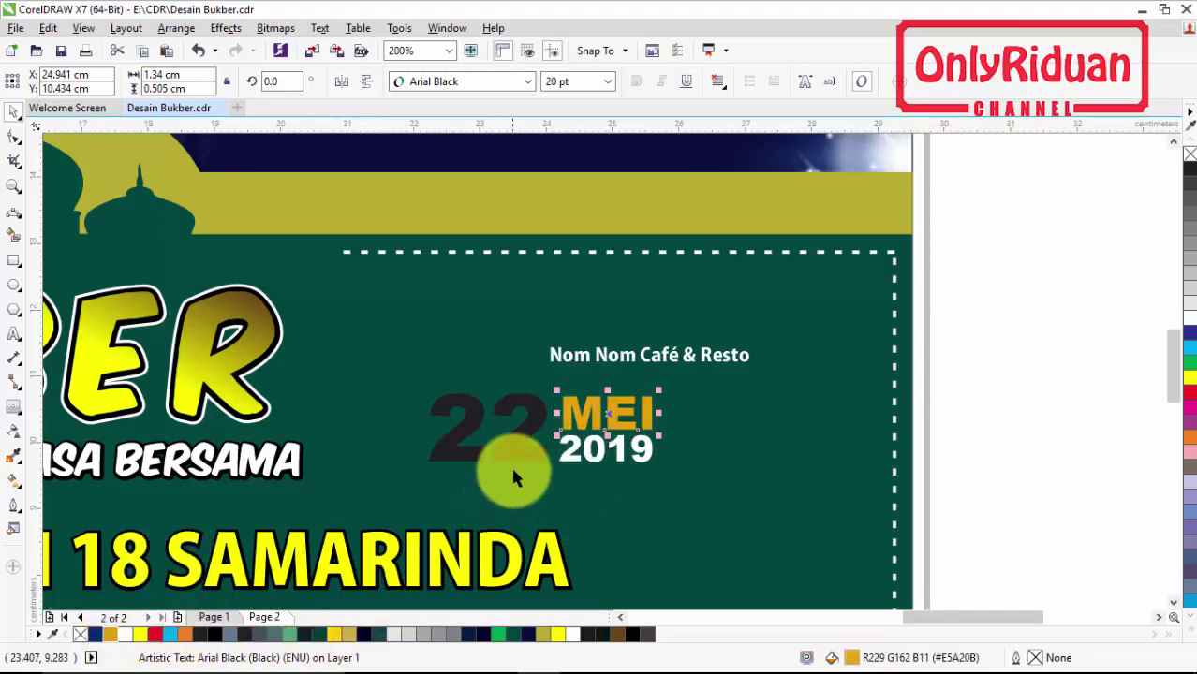
left_click(510, 468)
left_click(116, 636)
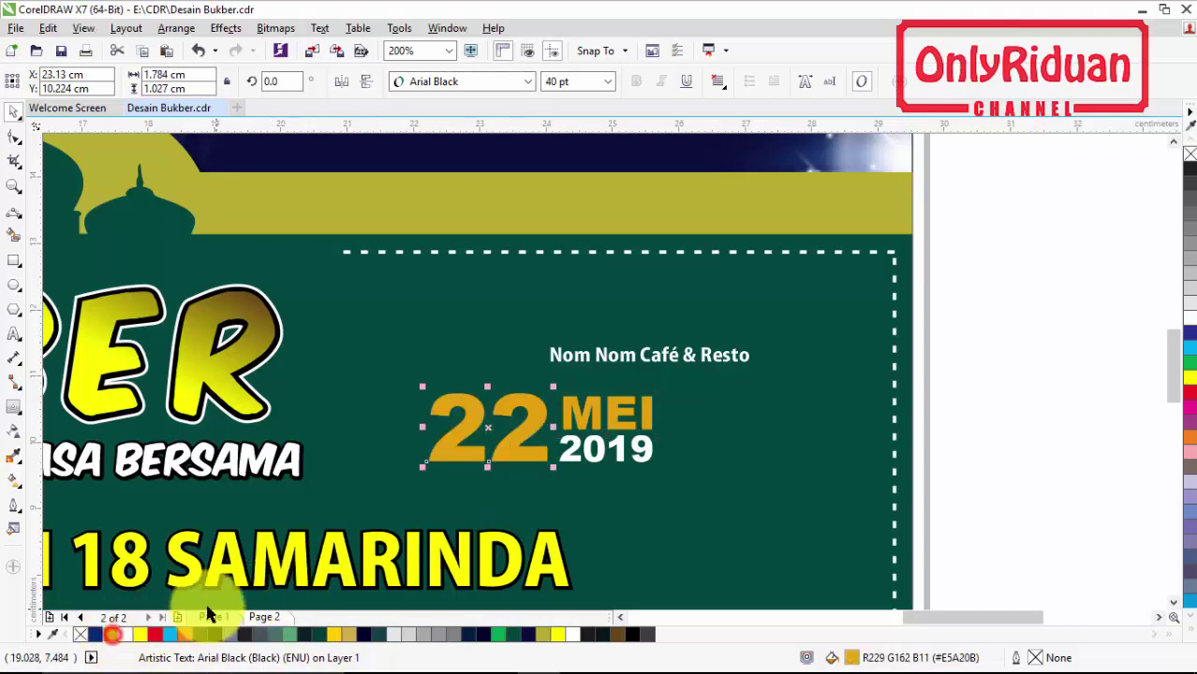
left_click(1009, 481)
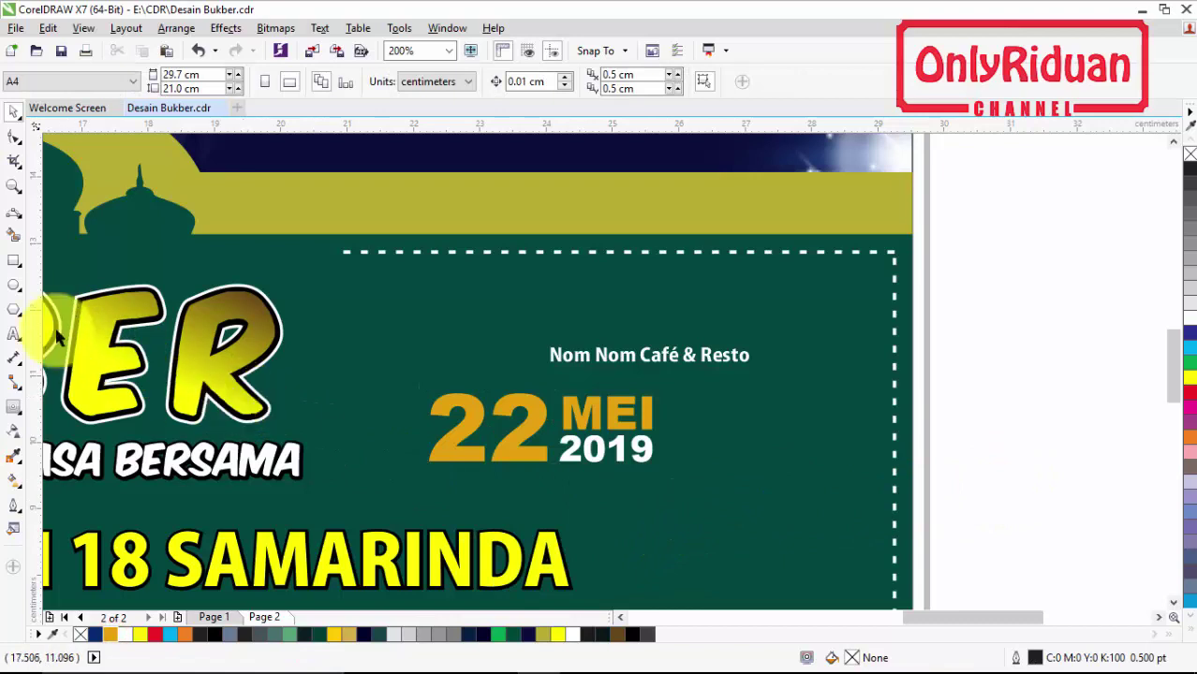
Draw a rectangle about 2.2 by 1 cm beside MEI 2019 and round its corners to about 0.13 cm
left_click(13, 260)
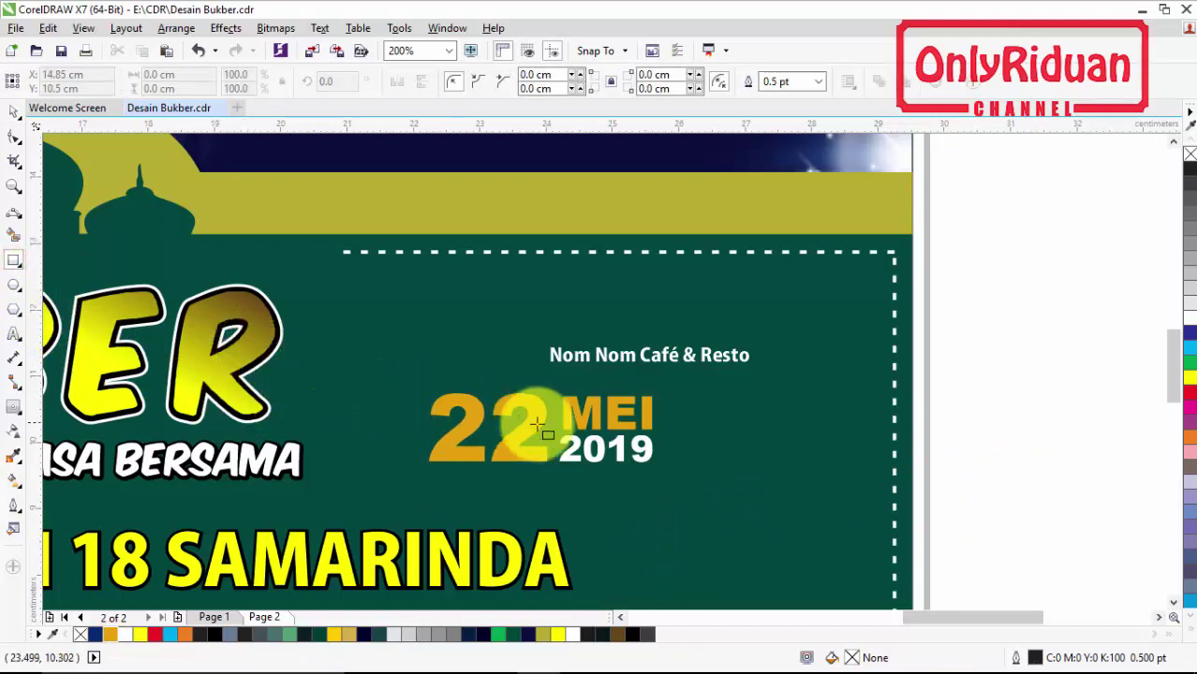
left_click_drag(669, 397, 815, 462)
left_click(13, 138)
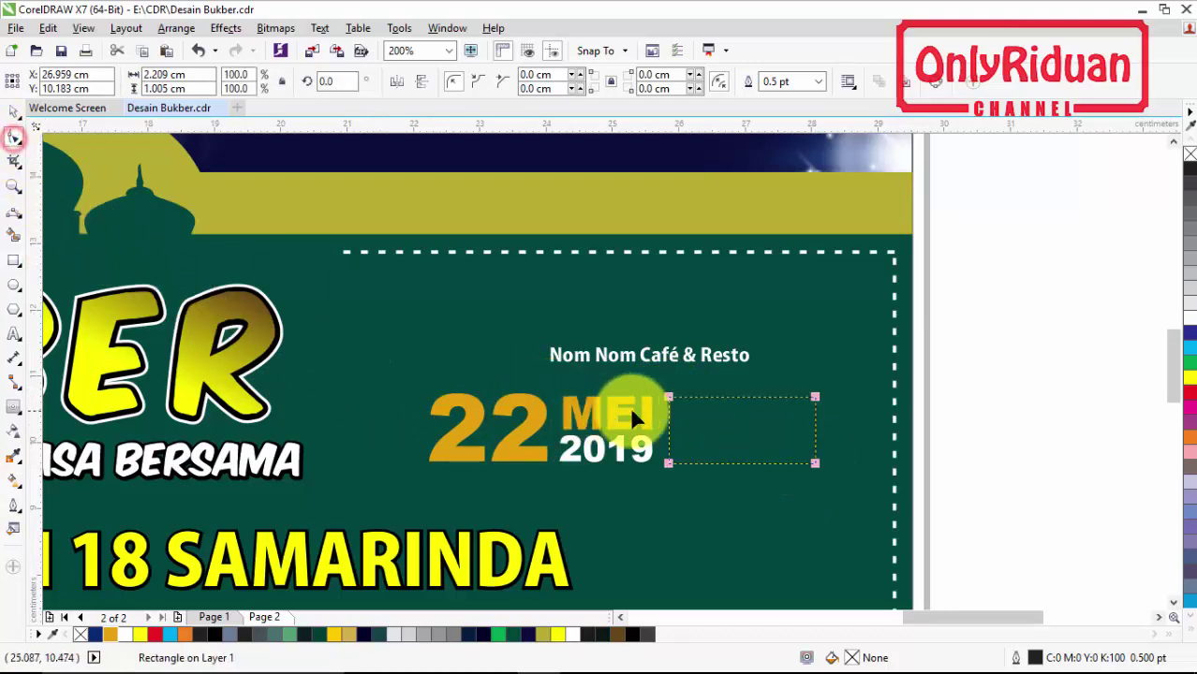
left_click_drag(666, 395, 675, 391)
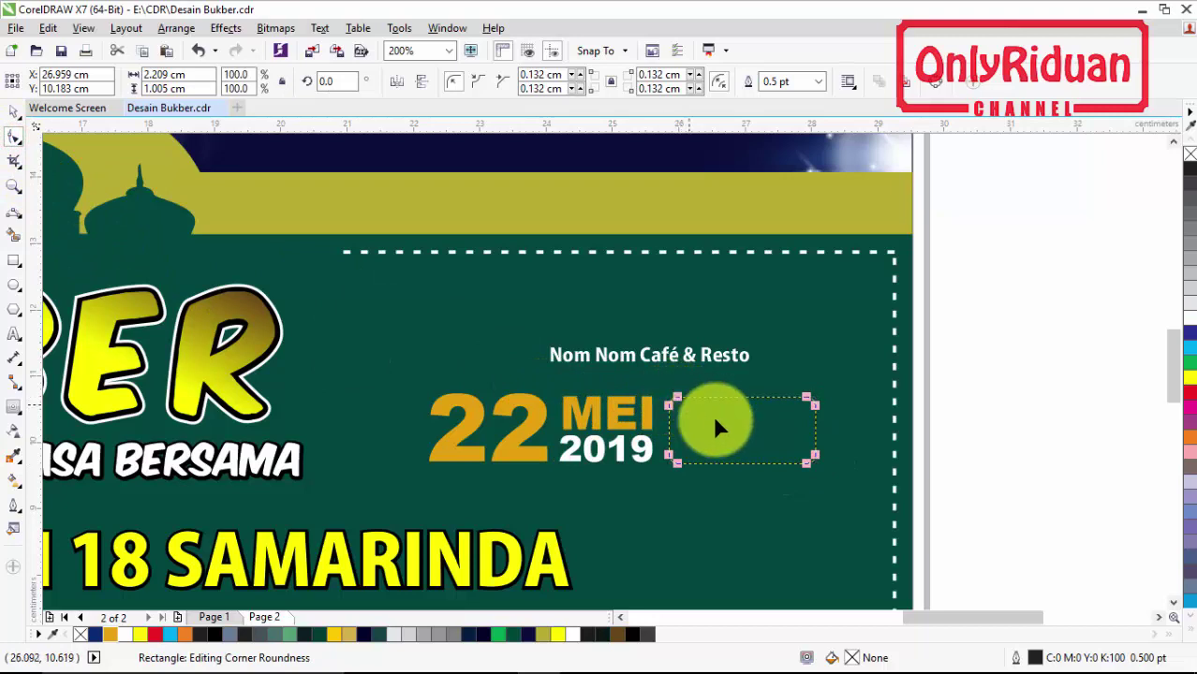
Fill the rounded rectangle red and remove its outline
left_click(1191, 398)
left_click(13, 111)
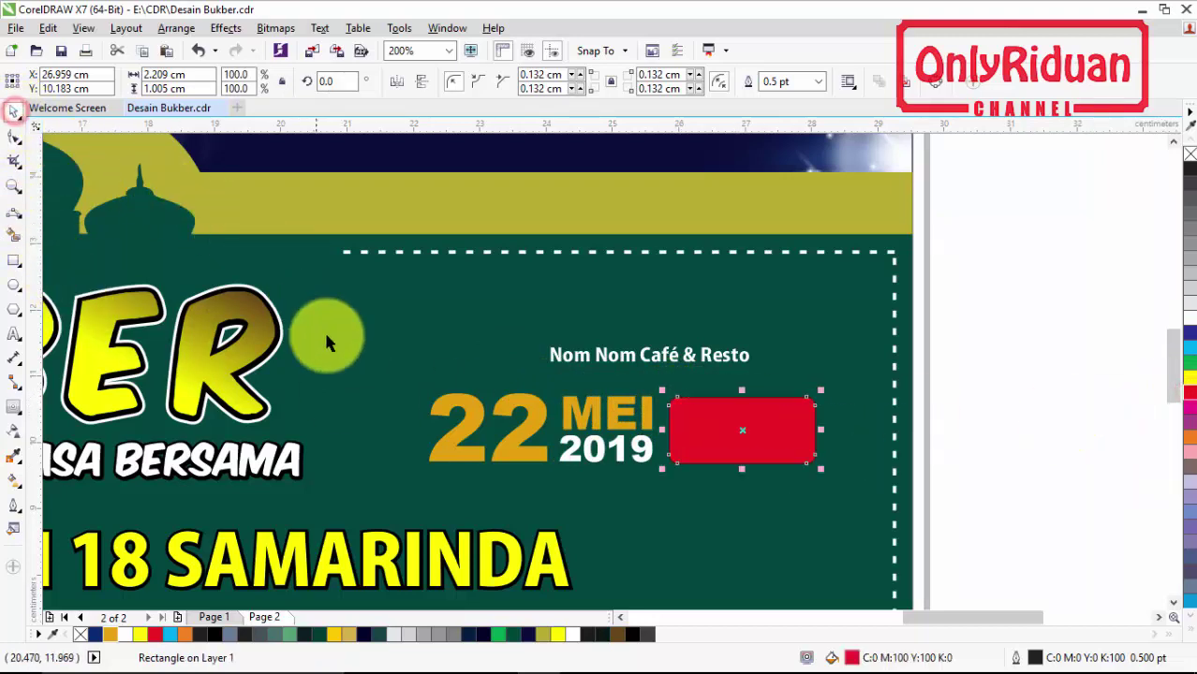
left_click(819, 91)
left_click(813, 100)
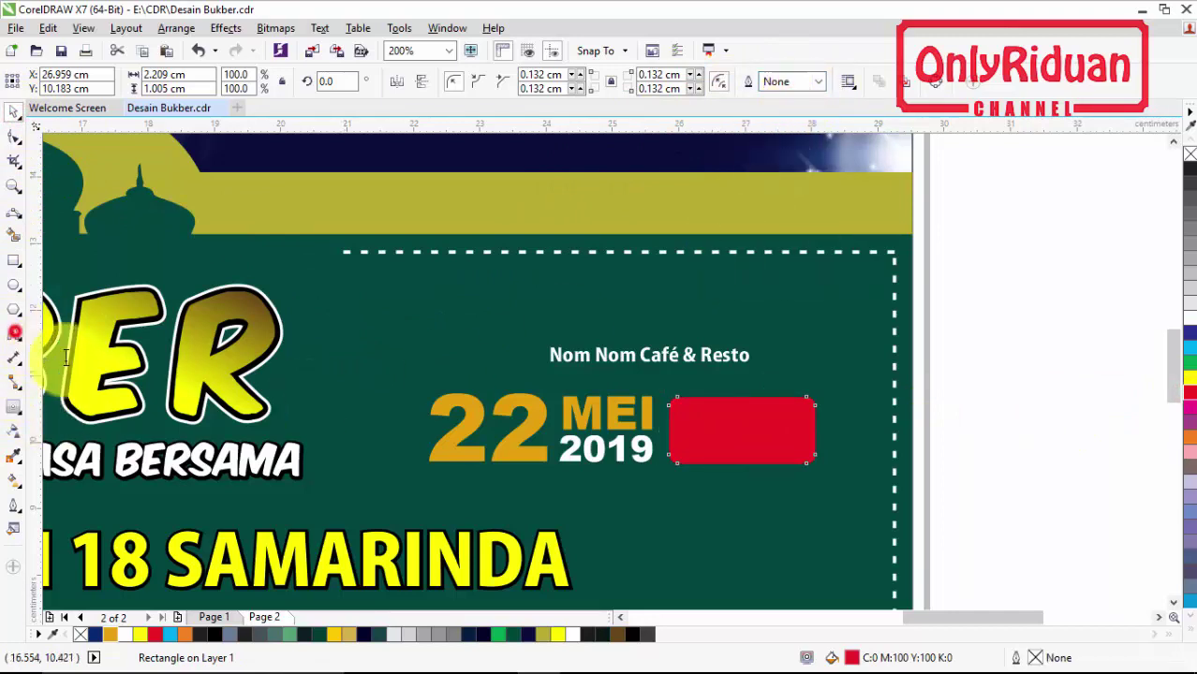
Add the text REGISTRATION just below the red rectangle
left_click(14, 334)
left_click(692, 515)
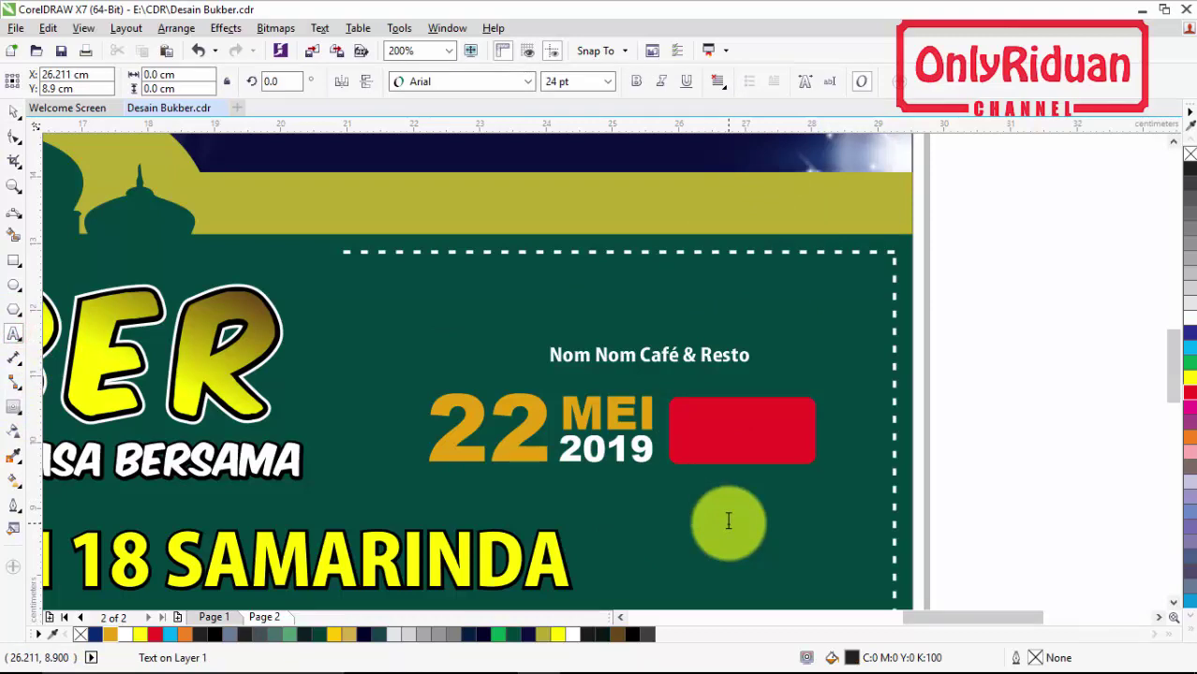
type("REGISTRATION:")
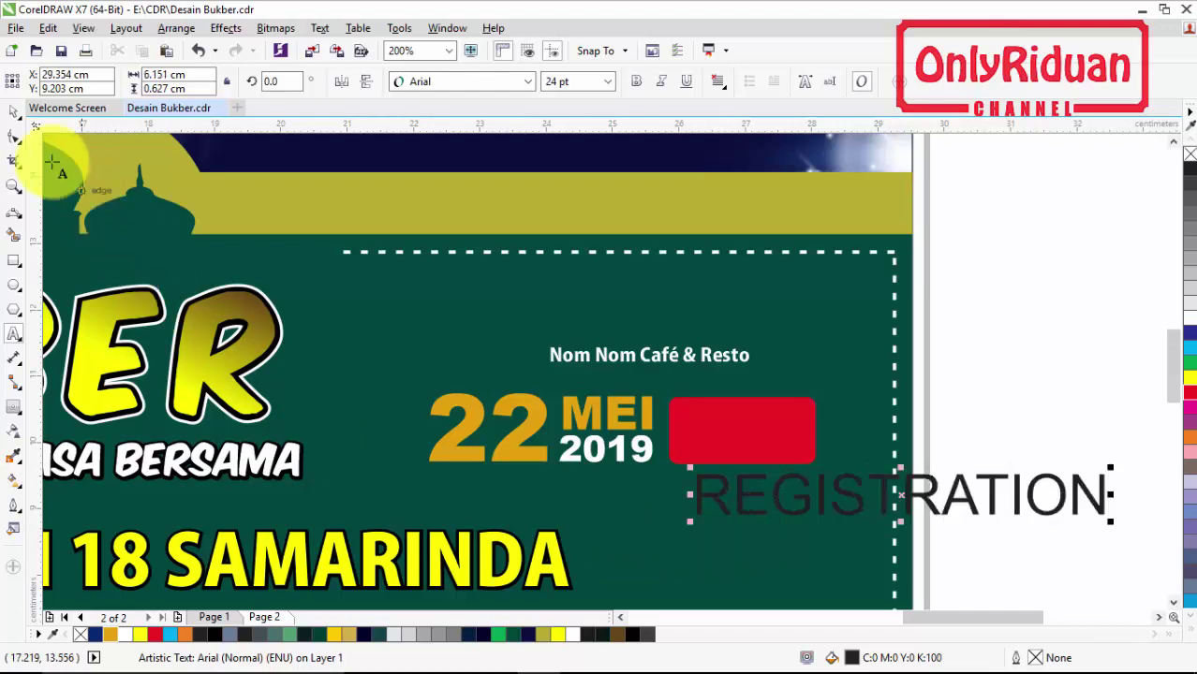
left_click(11, 112)
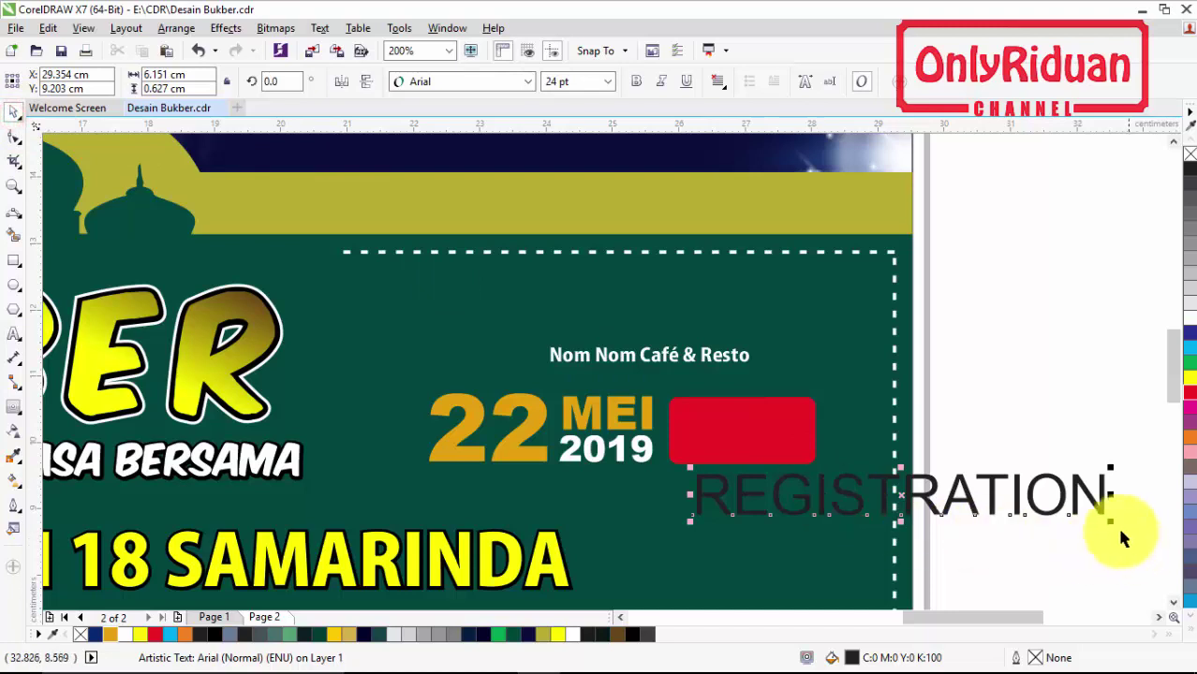
Make REGISTRATION bold and white, and scale it to about 1.9 cm wide along the red box's upper edge
left_click_drag(1112, 521, 750, 413)
left_click(636, 82)
left_click_drag(828, 424, 774, 468)
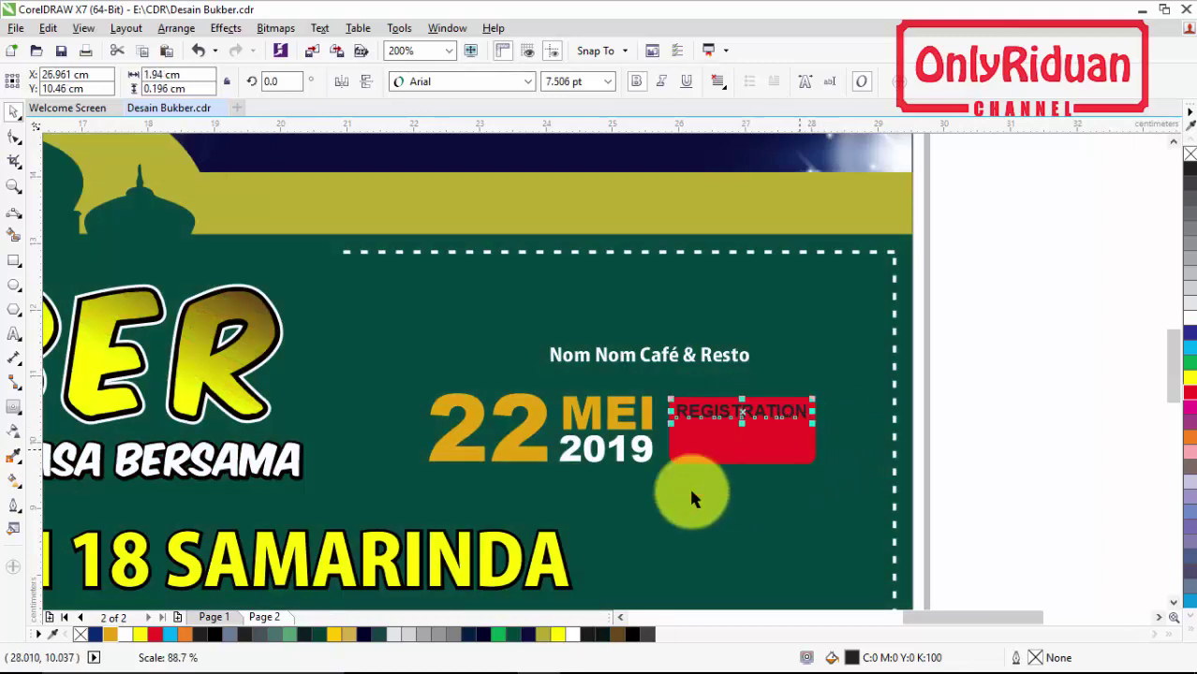
left_click(124, 634)
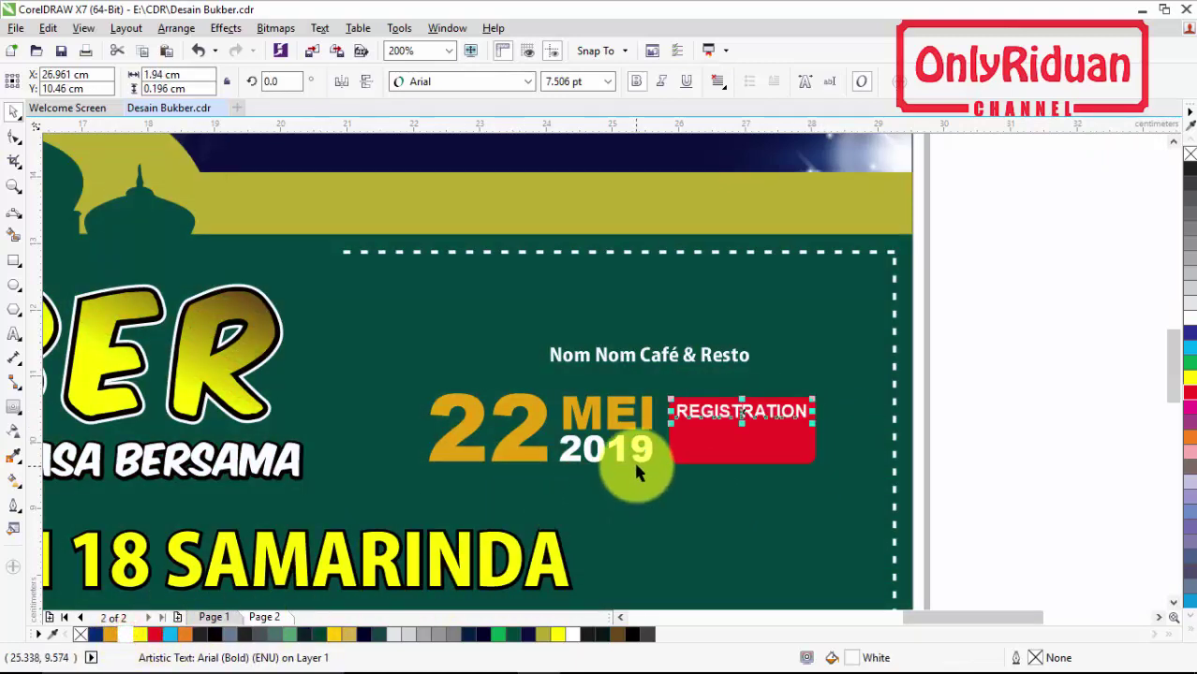
Place a copy of the year 2019 inside the red box, beneath REGISTRATION
scroll(633, 460, "up", 1)
left_click(602, 438)
left_click_drag(577, 436, 870, 426)
right_click(871, 426)
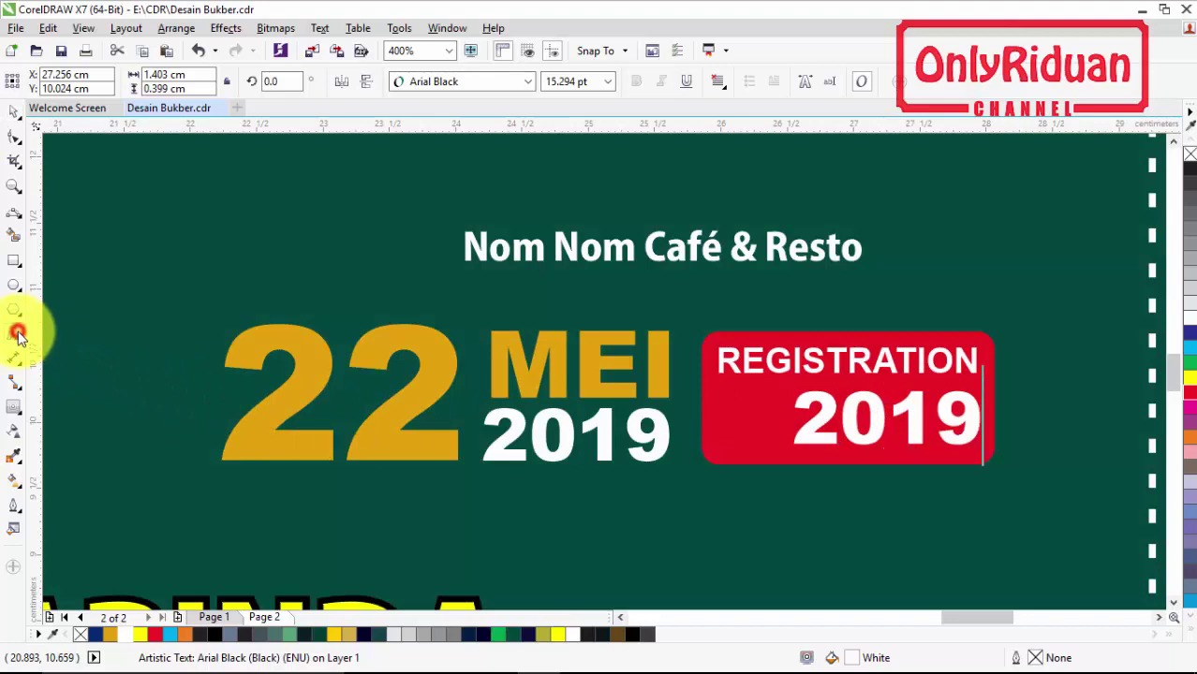
Change the copied year to the fee 40K and shift it toward the red box's right edge
key("BackSpace")
key("BackSpace")
key("BackSpace")
key("BackSpace")
type("4")
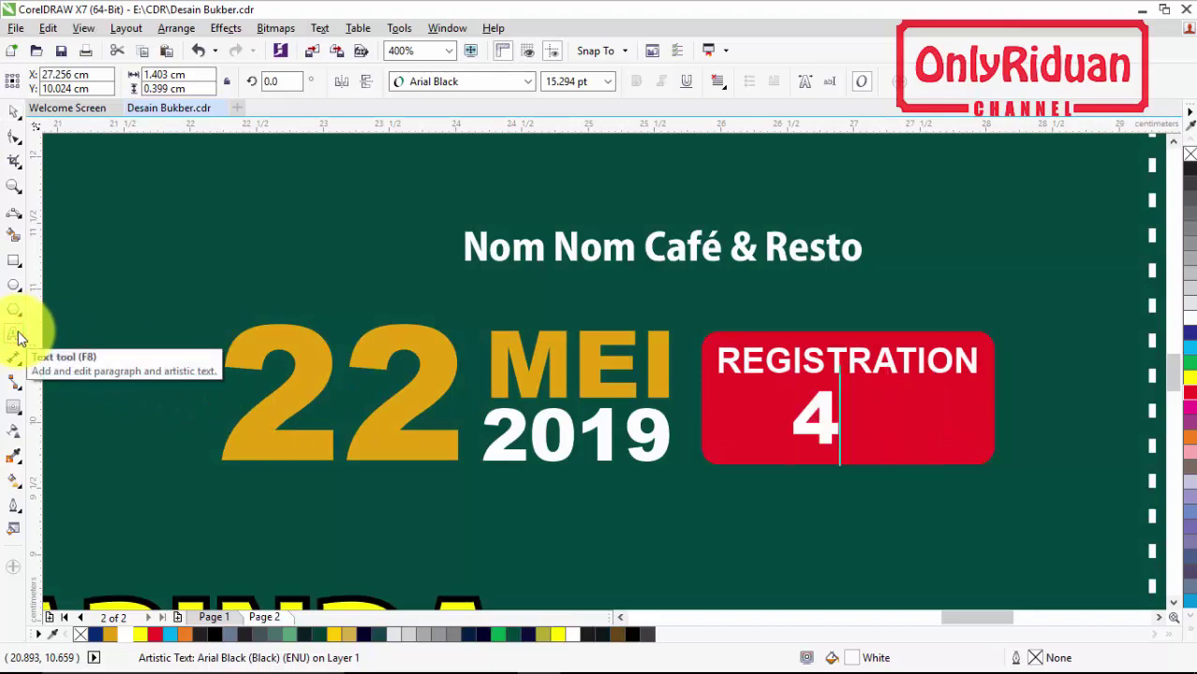
type("0K")
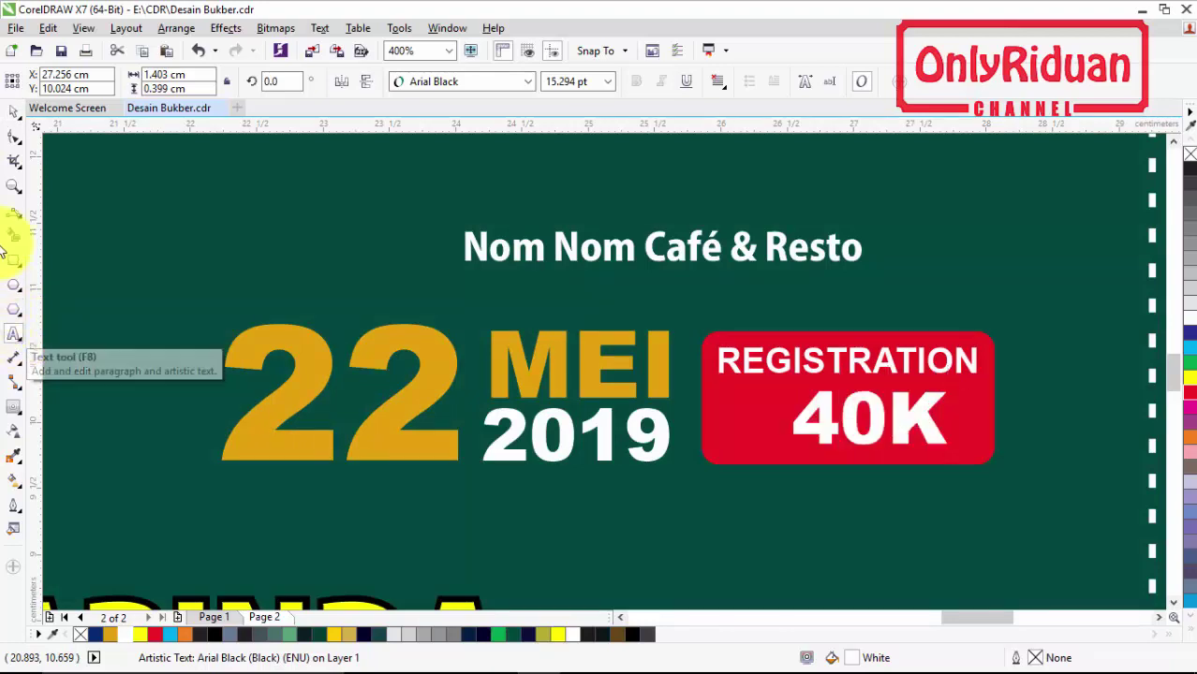
left_click(14, 111)
left_click_drag(872, 420, 897, 420)
scroll(897, 420, "down", 2)
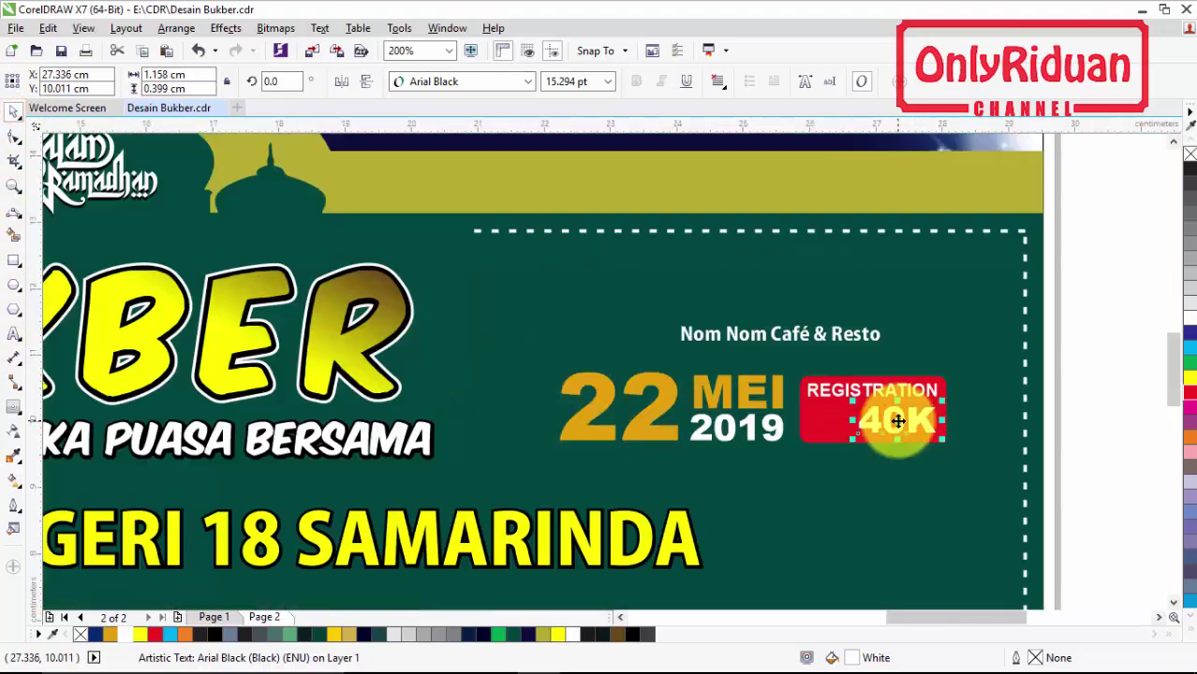
left_click(1090, 460)
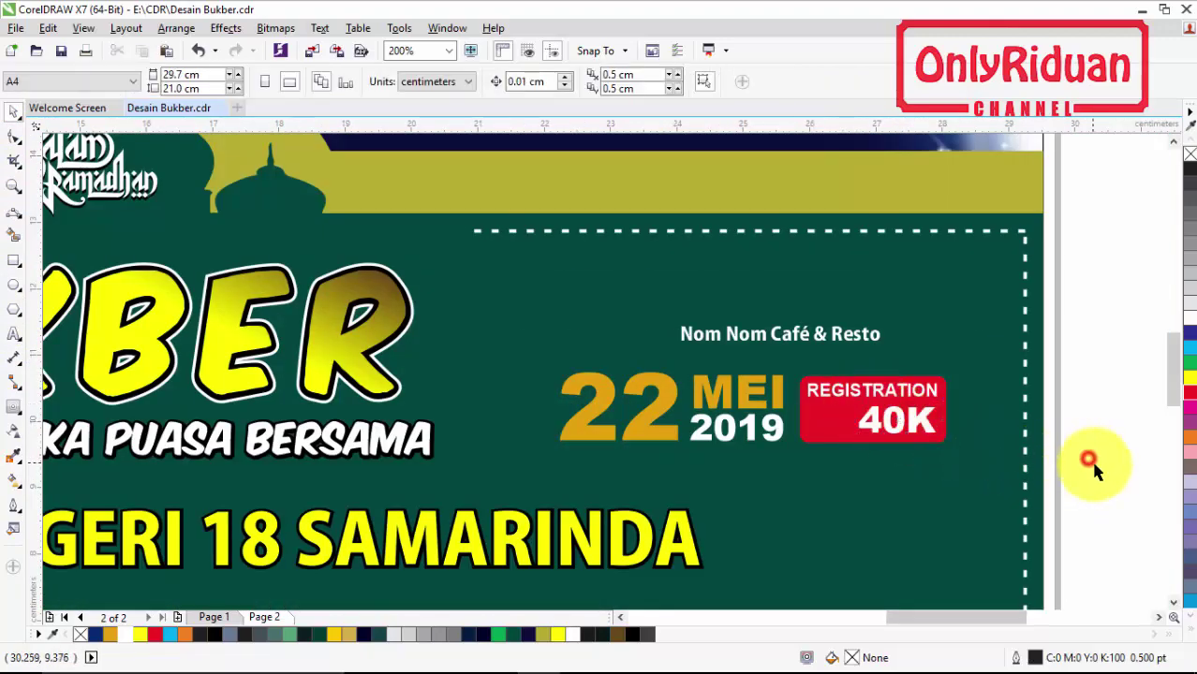
Narrow the number 22 to about 1.26 cm wide, keeping its right edge next to MEI
left_click_drag(882, 436, 494, 302)
left_click(1122, 416)
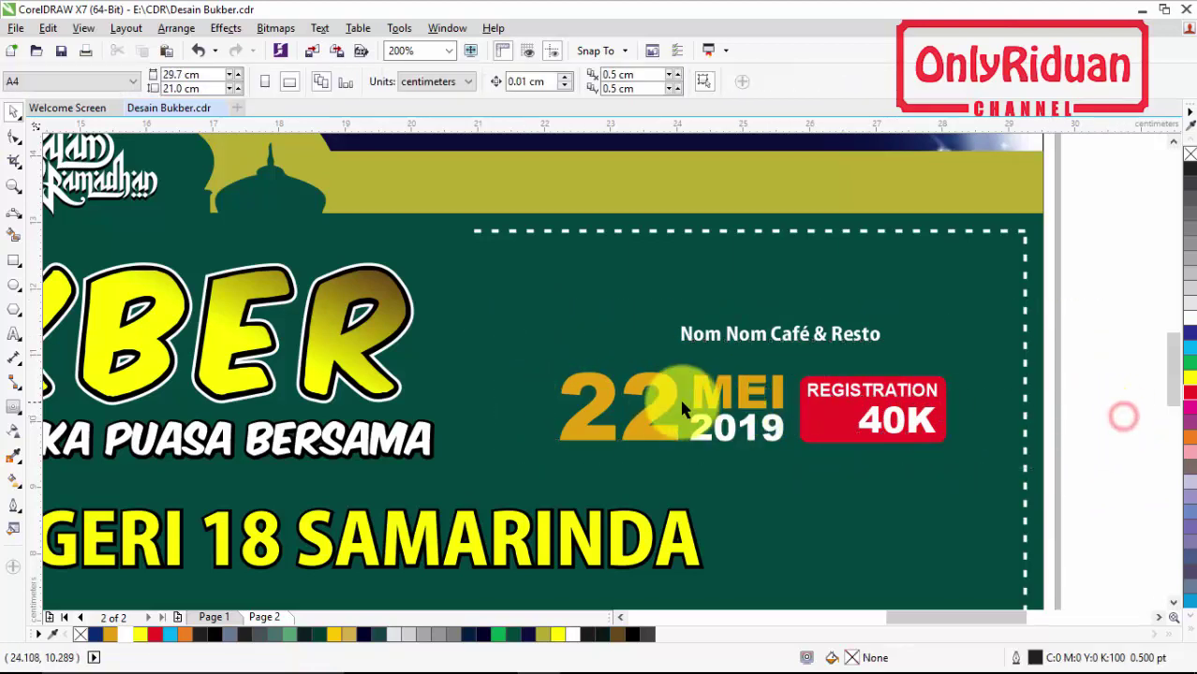
left_click(682, 409)
left_click_drag(553, 409, 588, 409)
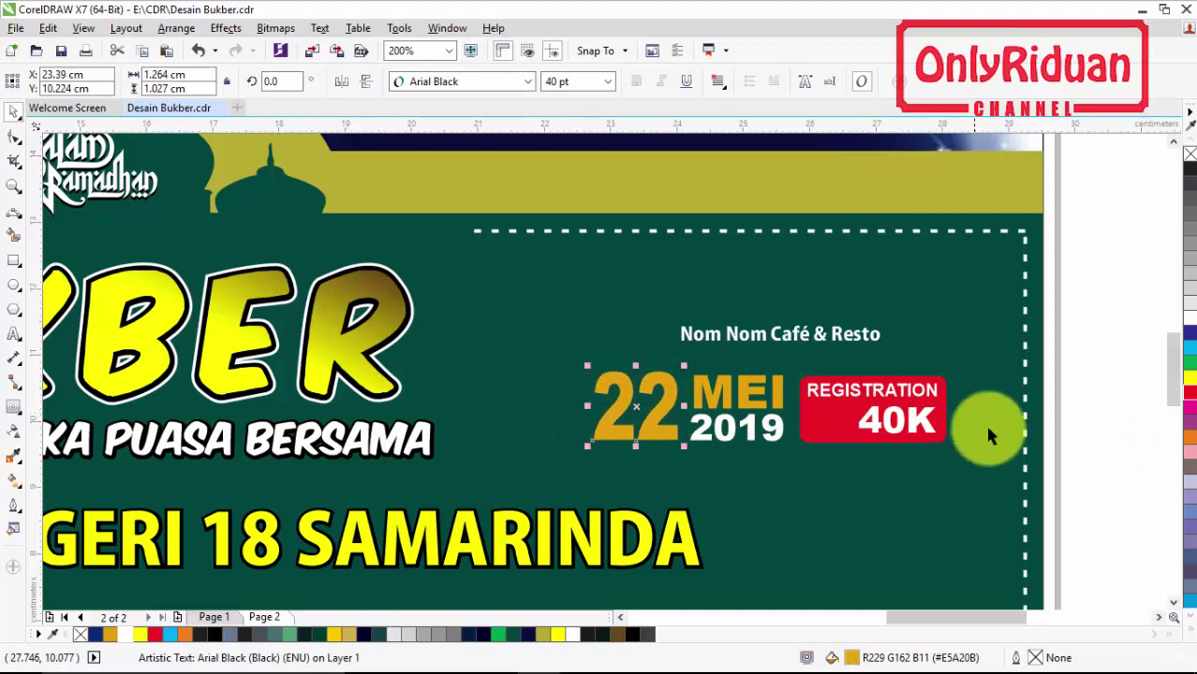
Move the venue, date and registration objects together slightly up and right within the dashed frame
left_click_drag(1107, 476, 557, 312)
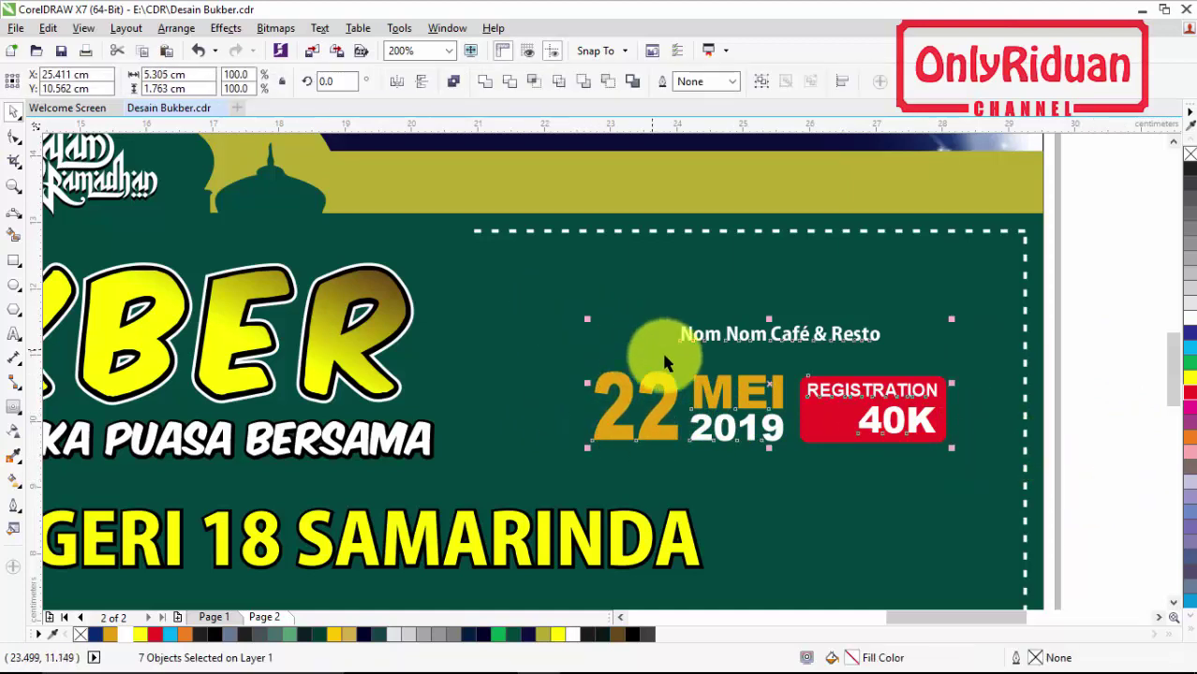
left_click_drag(774, 379, 806, 360)
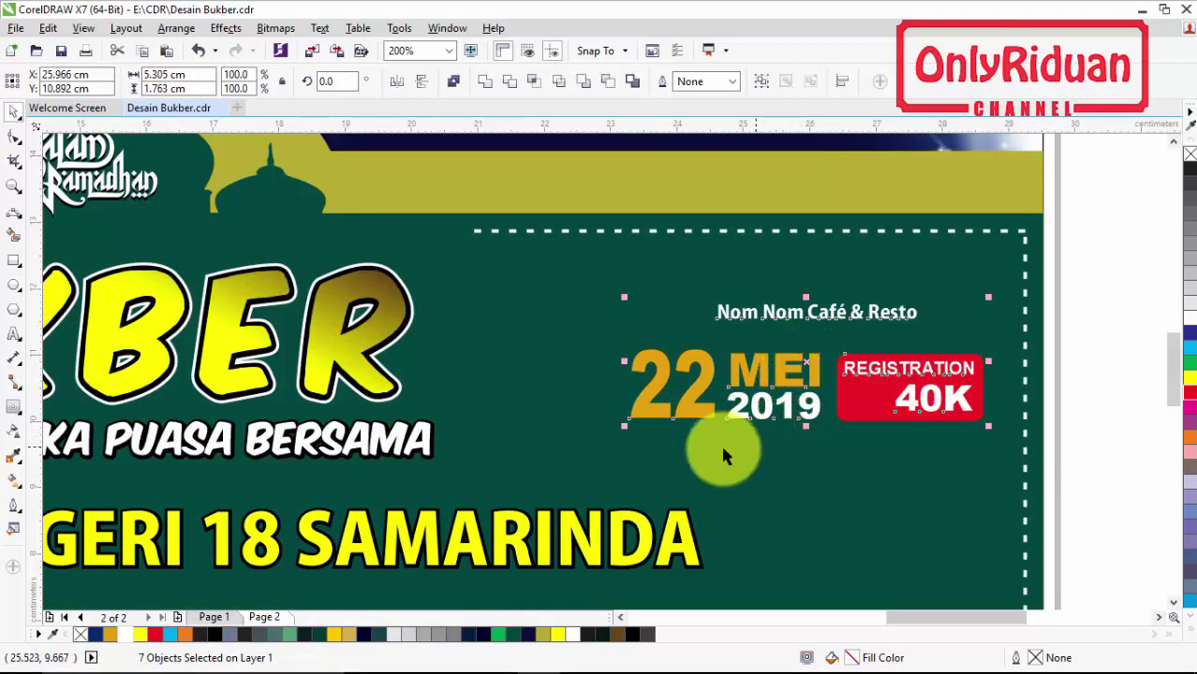
left_click(1047, 453)
Draw a straight horizontal line about 5.3 cm long beneath the date and registration box
left_click(15, 215)
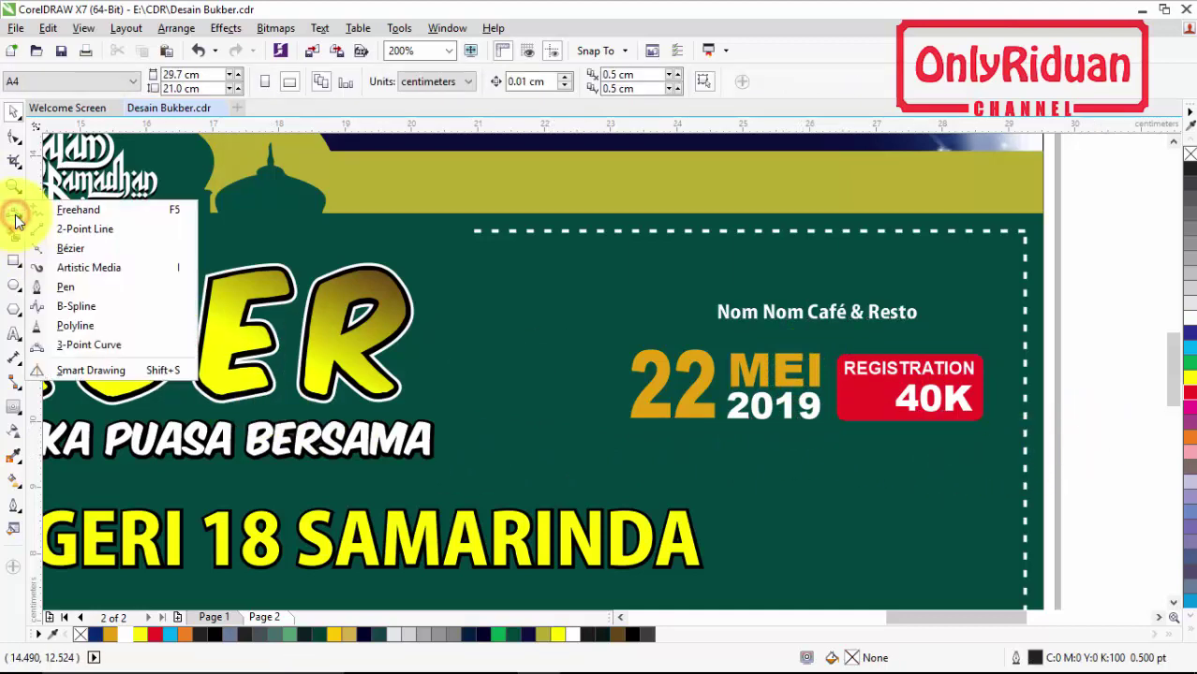
left_click(75, 212)
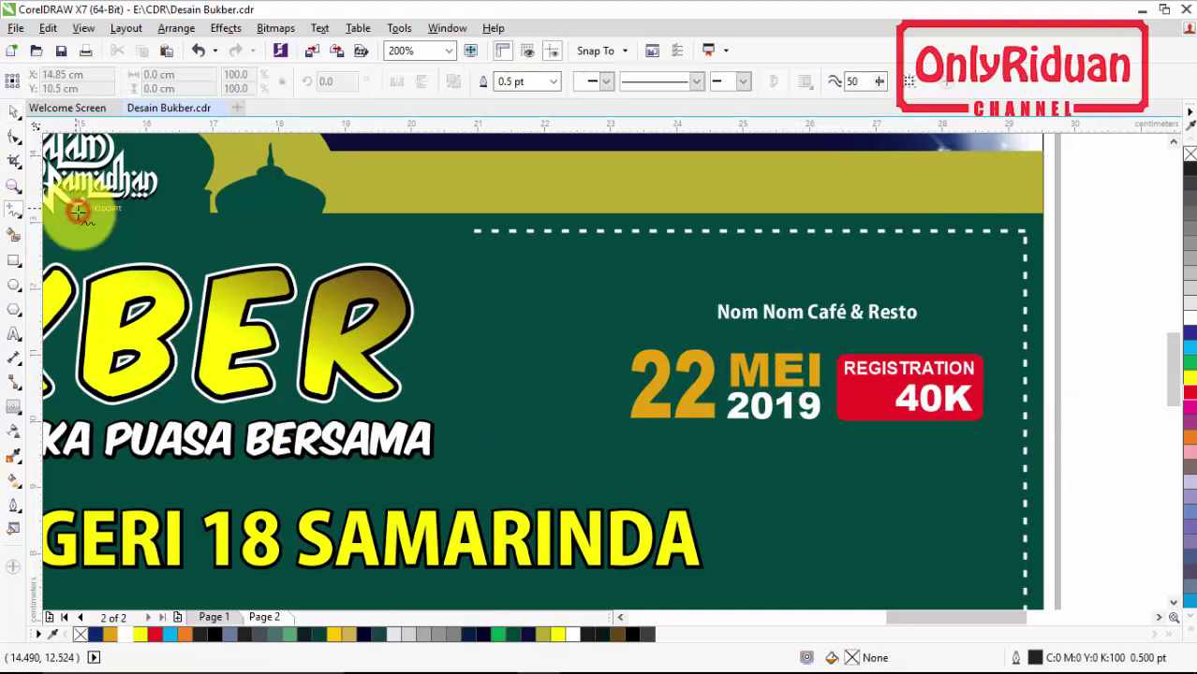
left_click(631, 433)
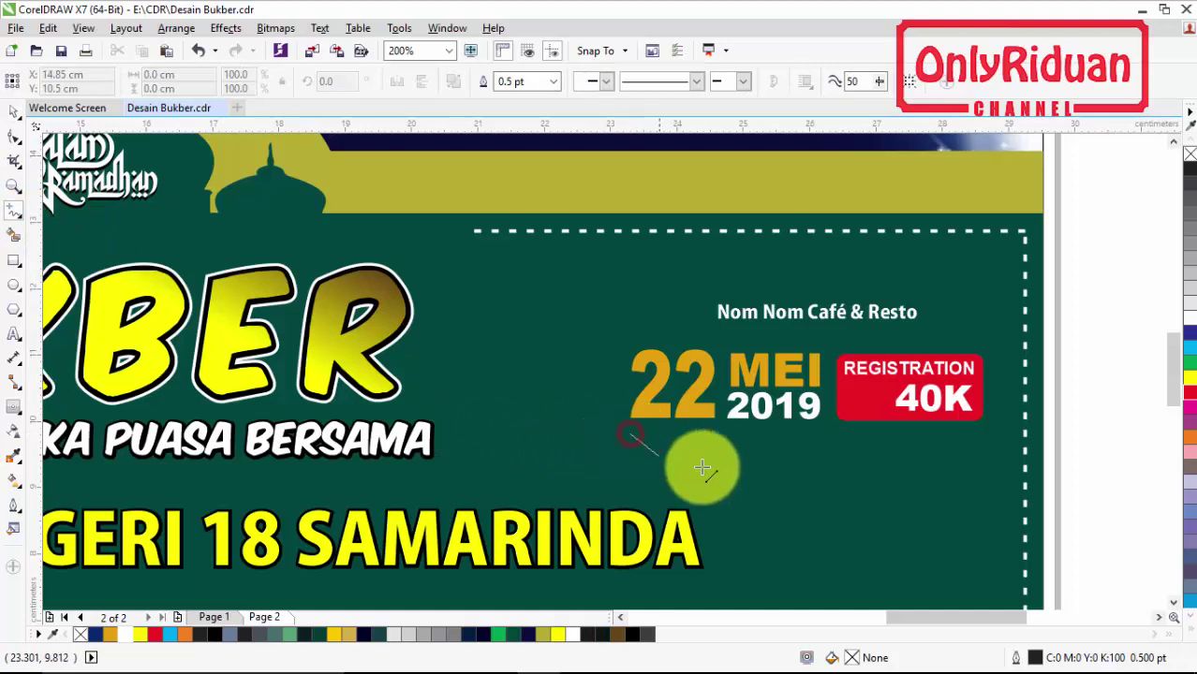
left_click(980, 434)
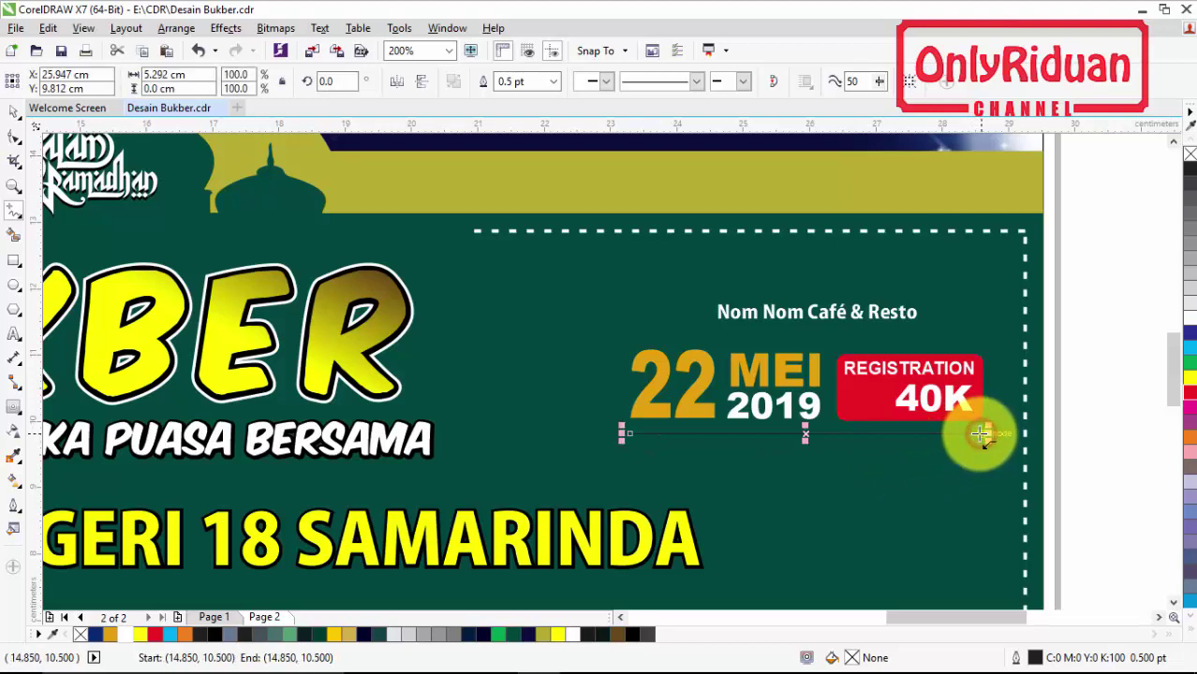
Give the horizontal line a 2.0 pt white outline that scales with the object
double_click(1034, 657)
left_click(487, 231)
left_click(442, 326)
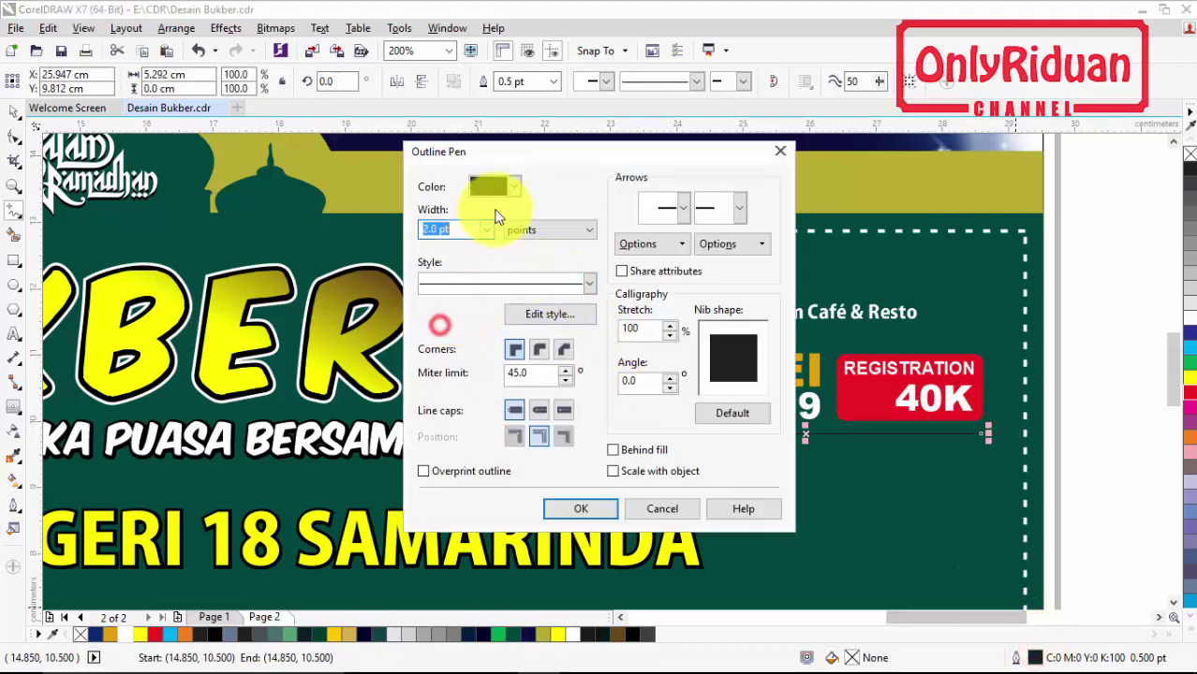
left_click(513, 190)
left_click(531, 219)
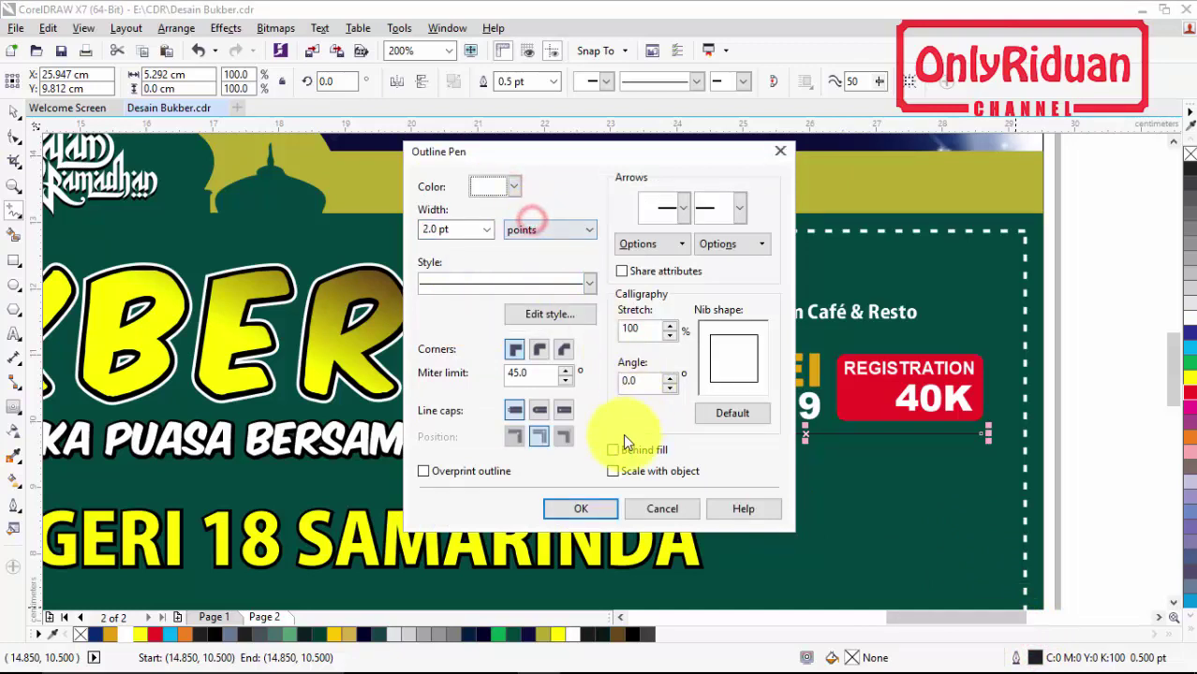
left_click(612, 471)
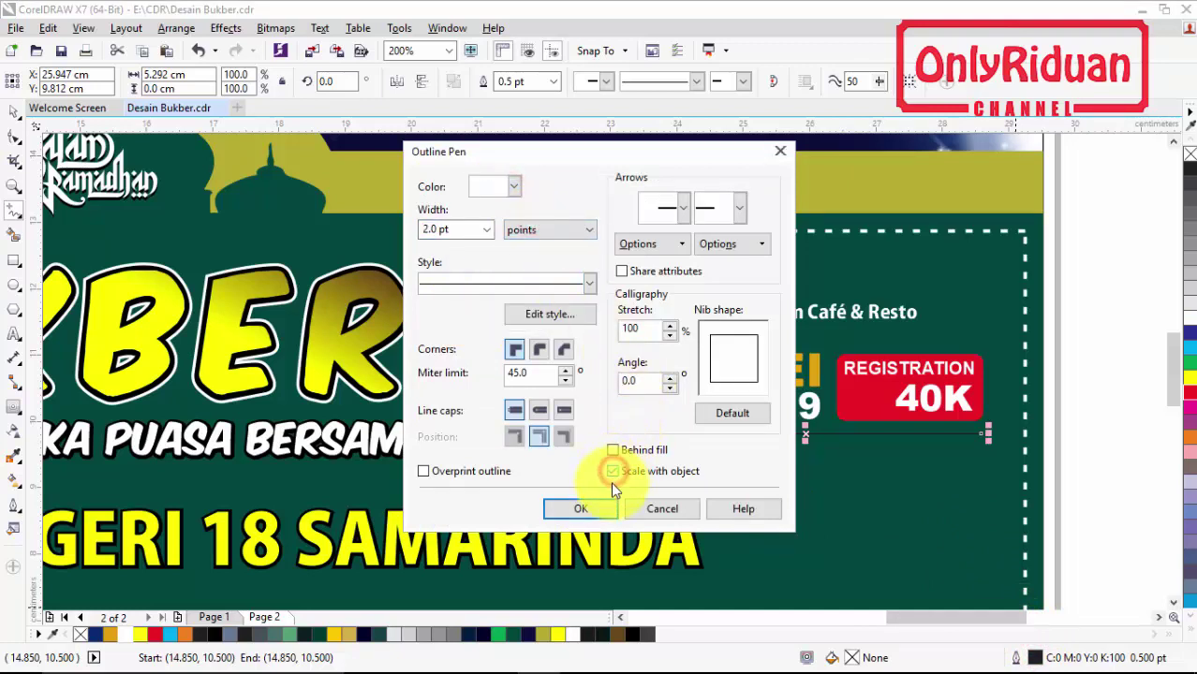
left_click(596, 511)
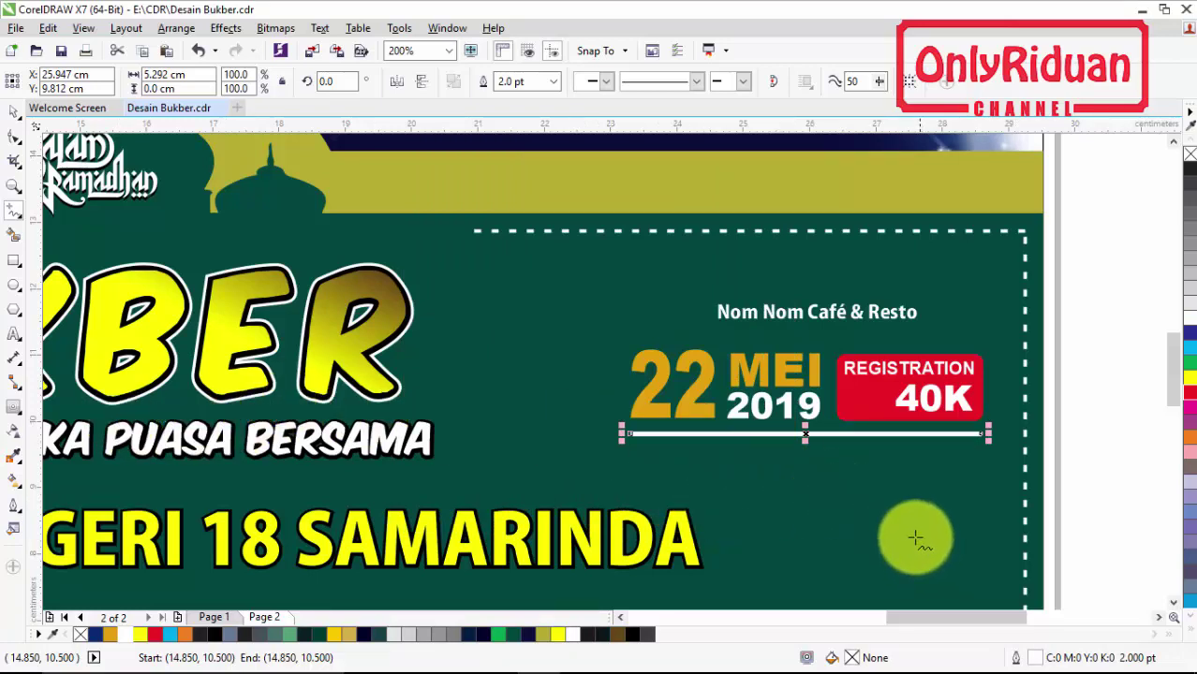
left_click(14, 111)
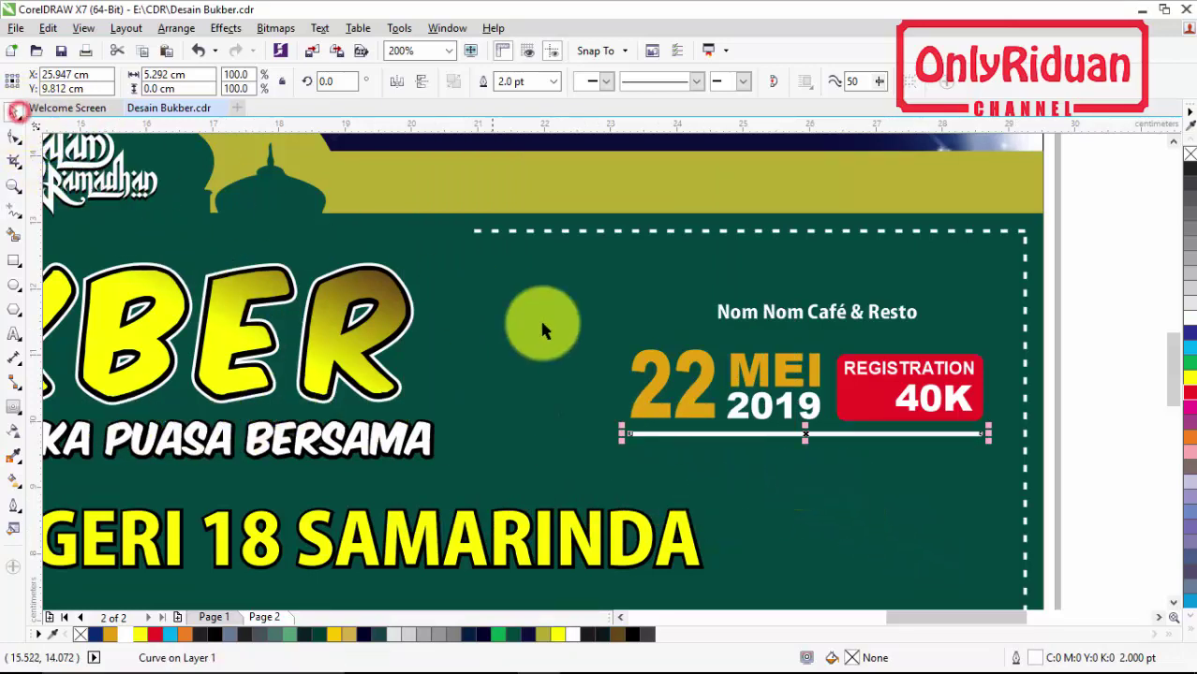
left_click(1064, 379)
Copy the year 2019 below the line's right end and replace its text with the time 17 : 00 plus the time zone
left_click(767, 410)
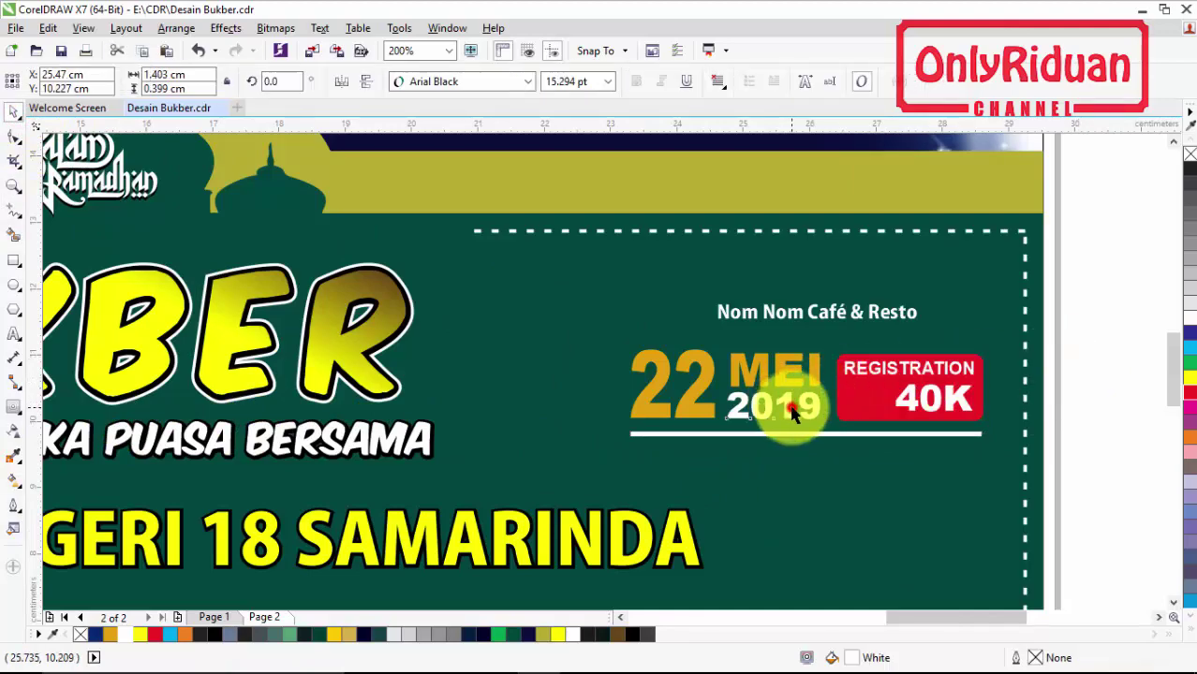
left_click_drag(766, 413, 935, 461)
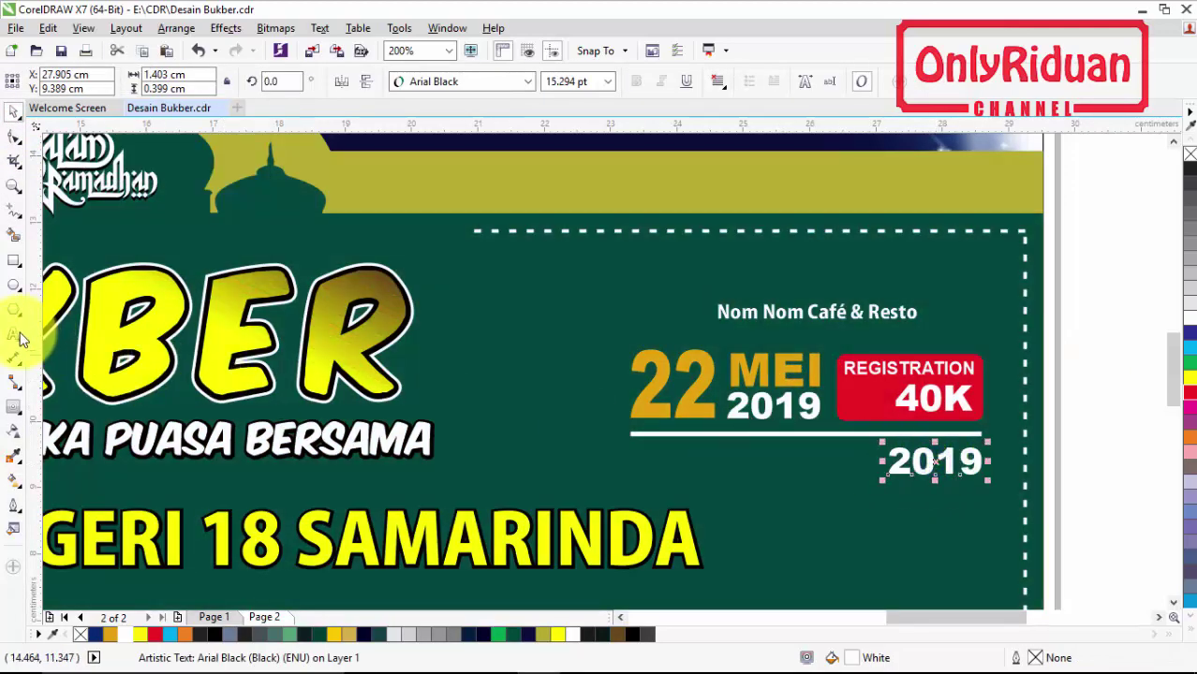
key("BackSpace")
key("BackSpace")
key("BackSpace")
key("BackSpace")
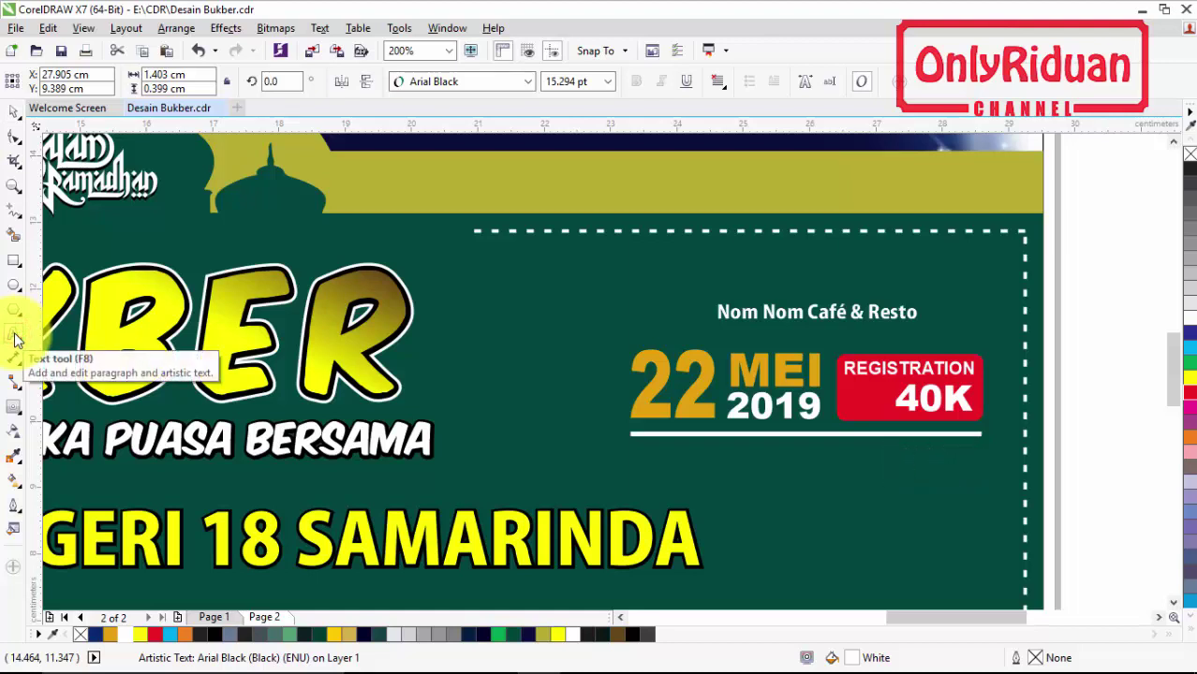
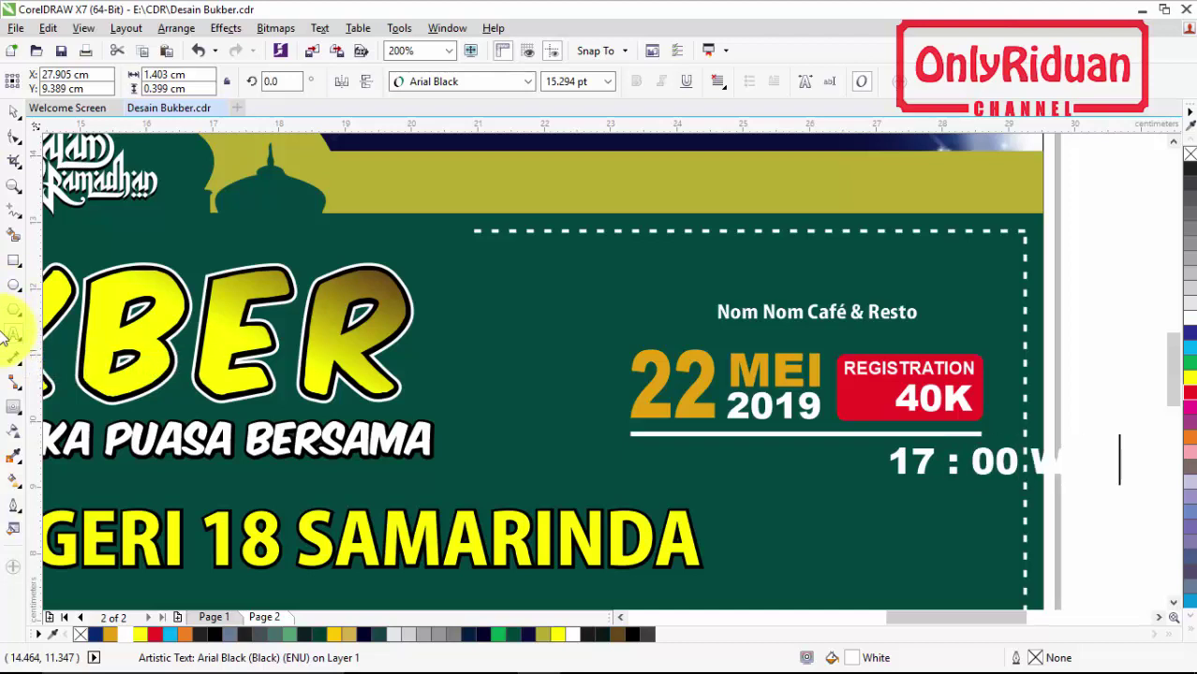
left_click(14, 114)
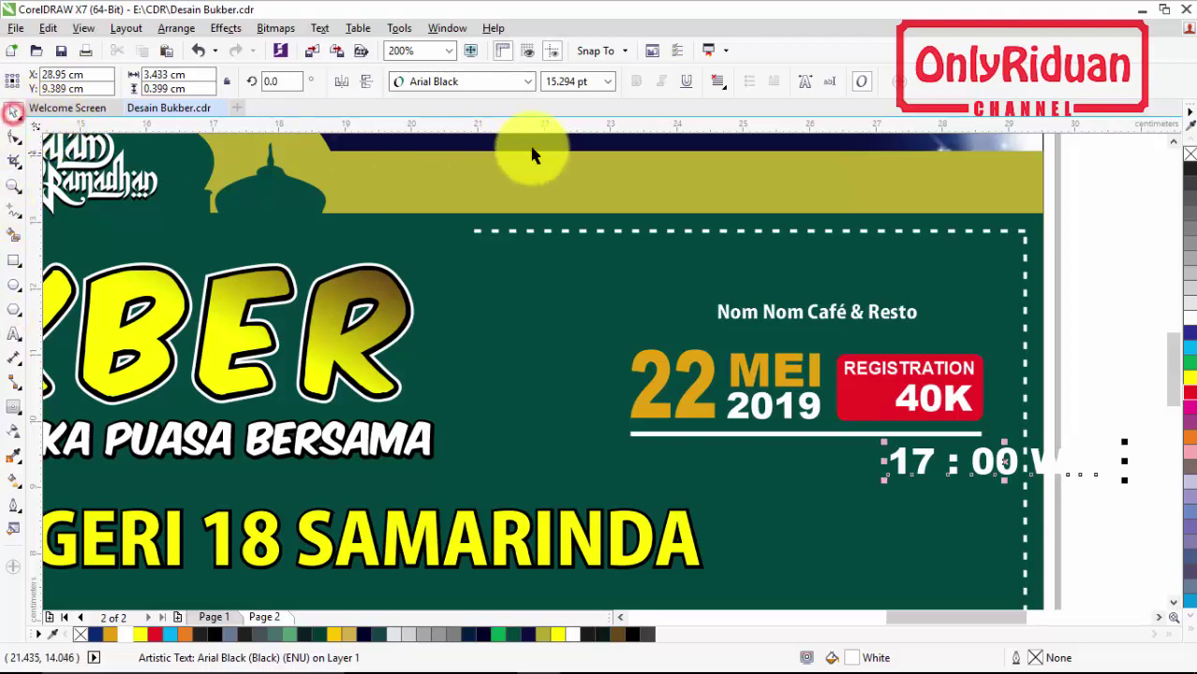
Set the time text below the line in Arial Bold
left_click(529, 82)
mouse_move(468, 110)
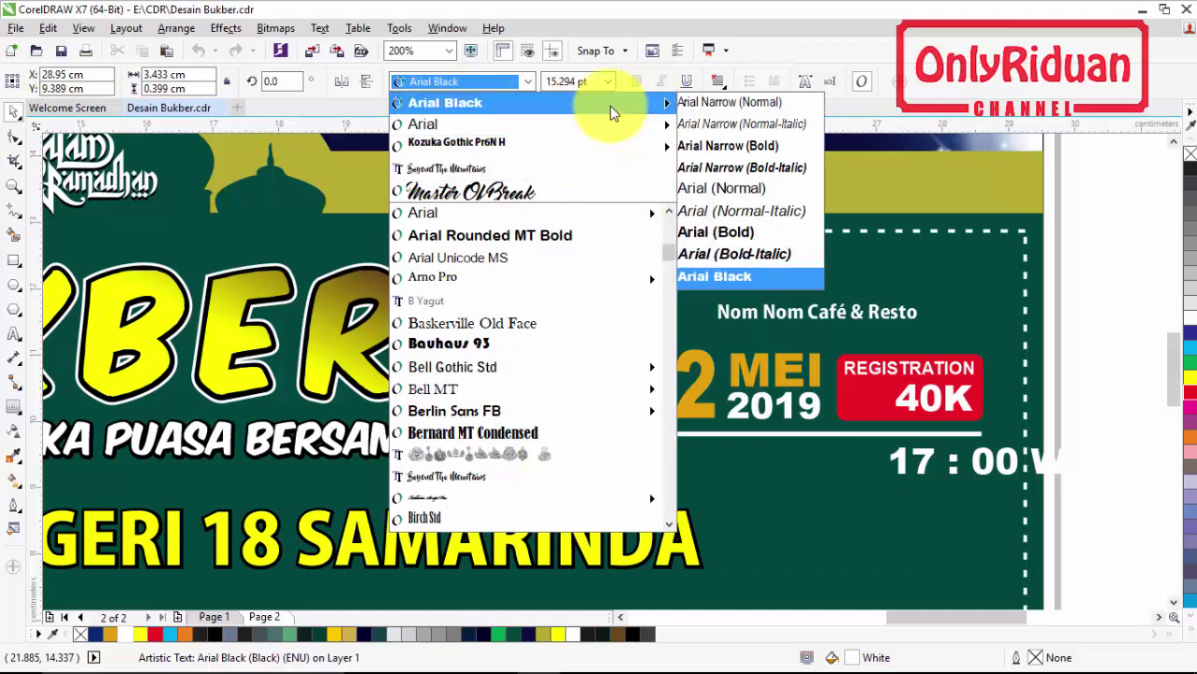
left_click(722, 235)
left_click(996, 479)
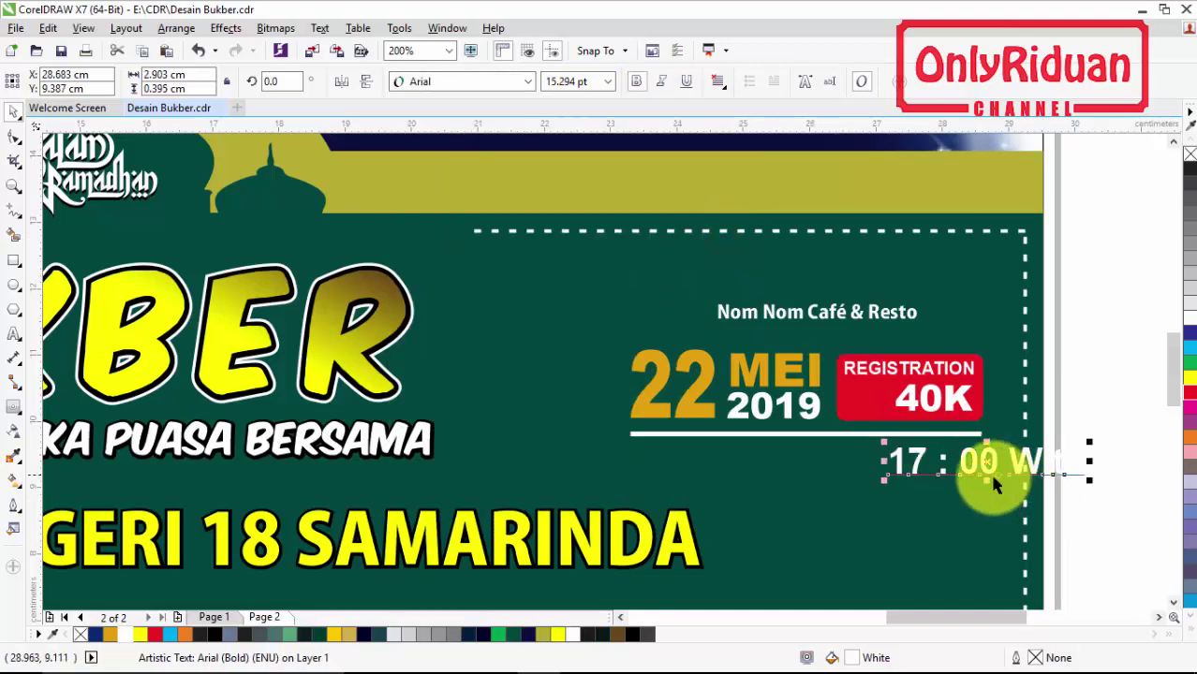
Move the time text so it ends flush with the right end of the line, and compare with Page 1
left_click_drag(985, 464, 885, 461)
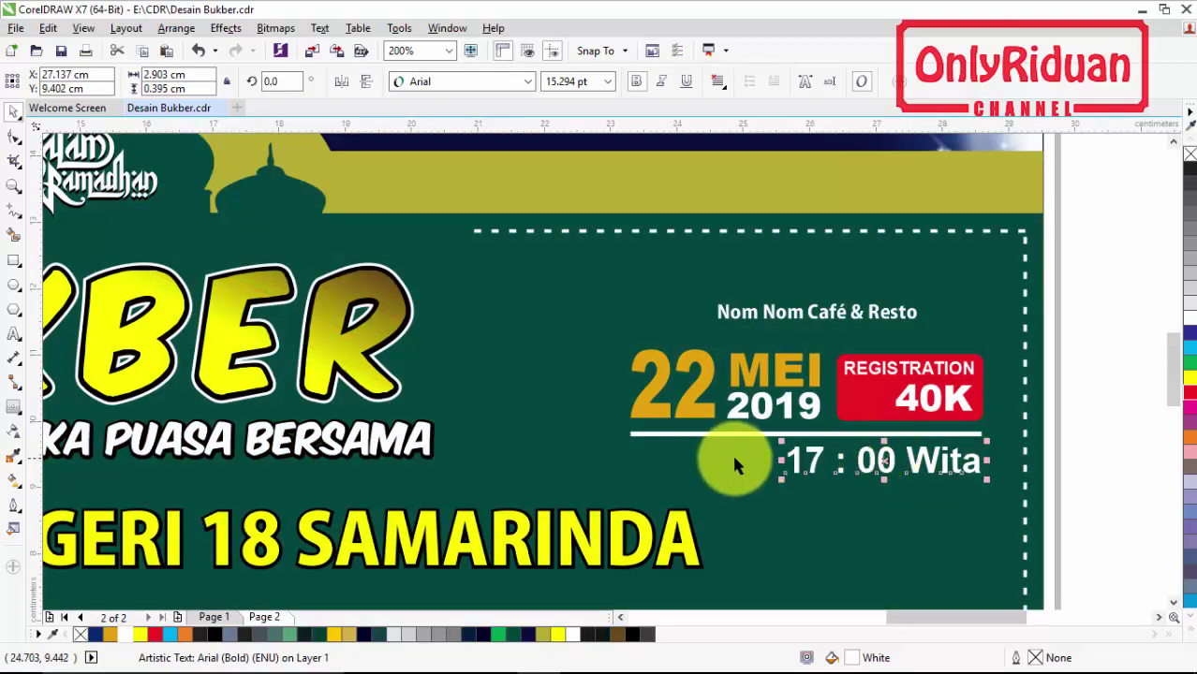
left_click(212, 617)
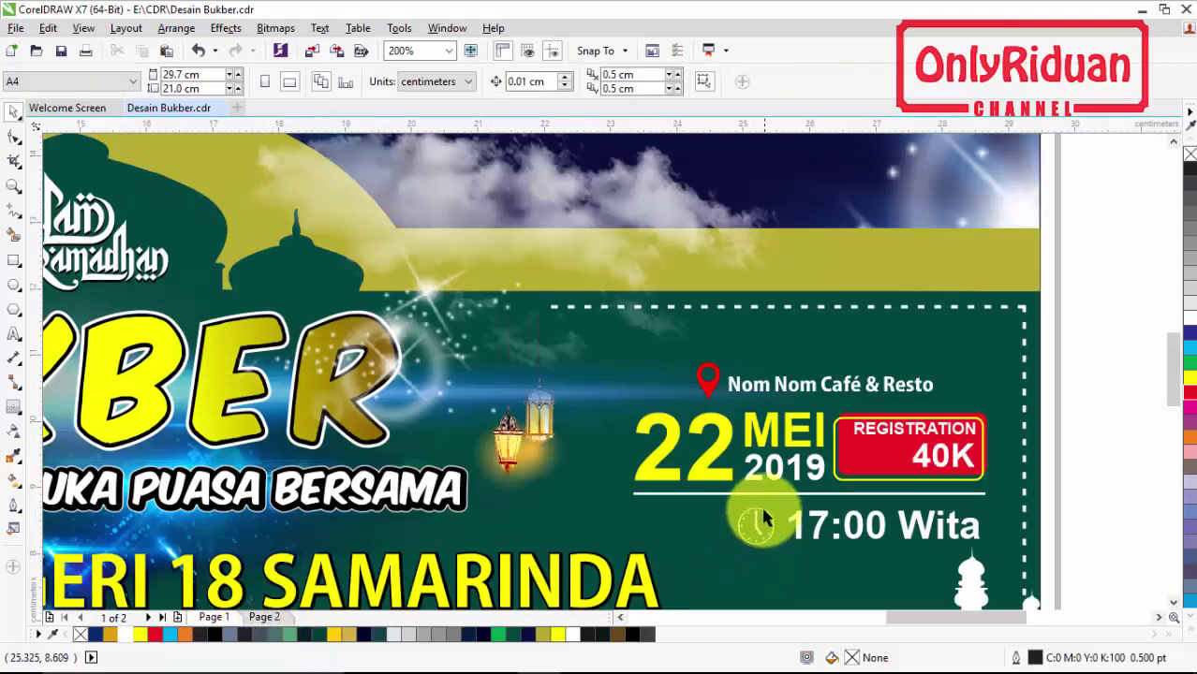
left_click(281, 617)
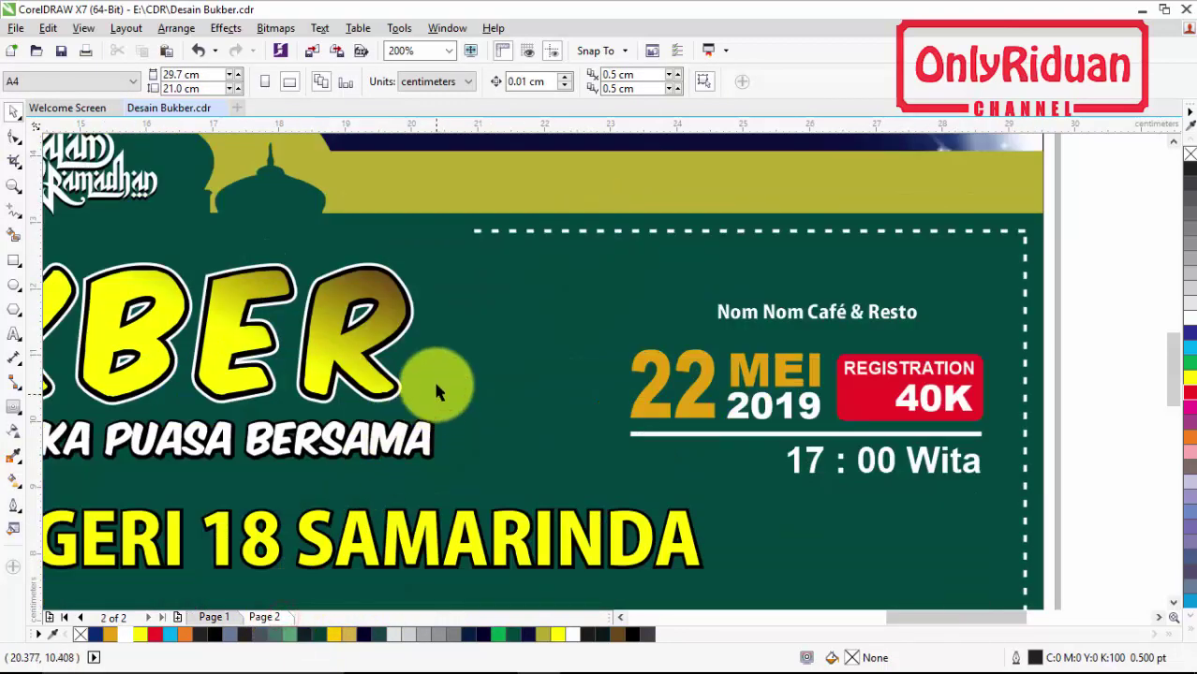
Open the Insert Character list and find the clock symbols in the Wingdings font
left_click(319, 28)
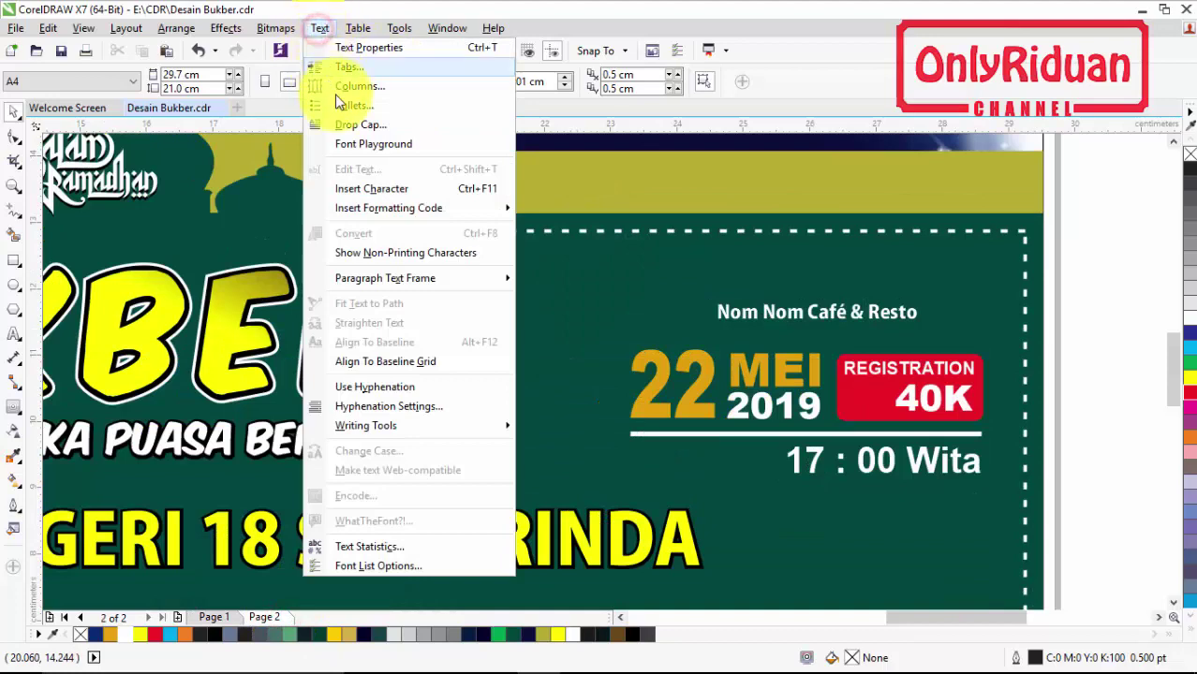
left_click(379, 189)
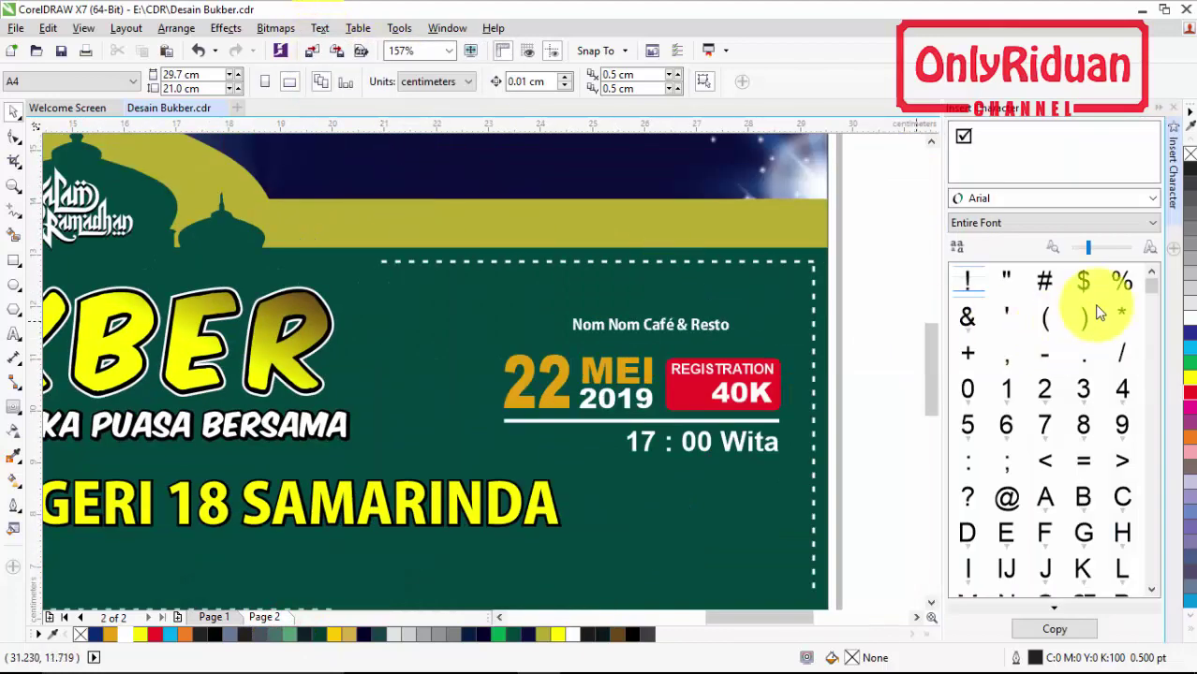
left_click(1156, 199)
left_click_drag(1186, 367, 1187, 623)
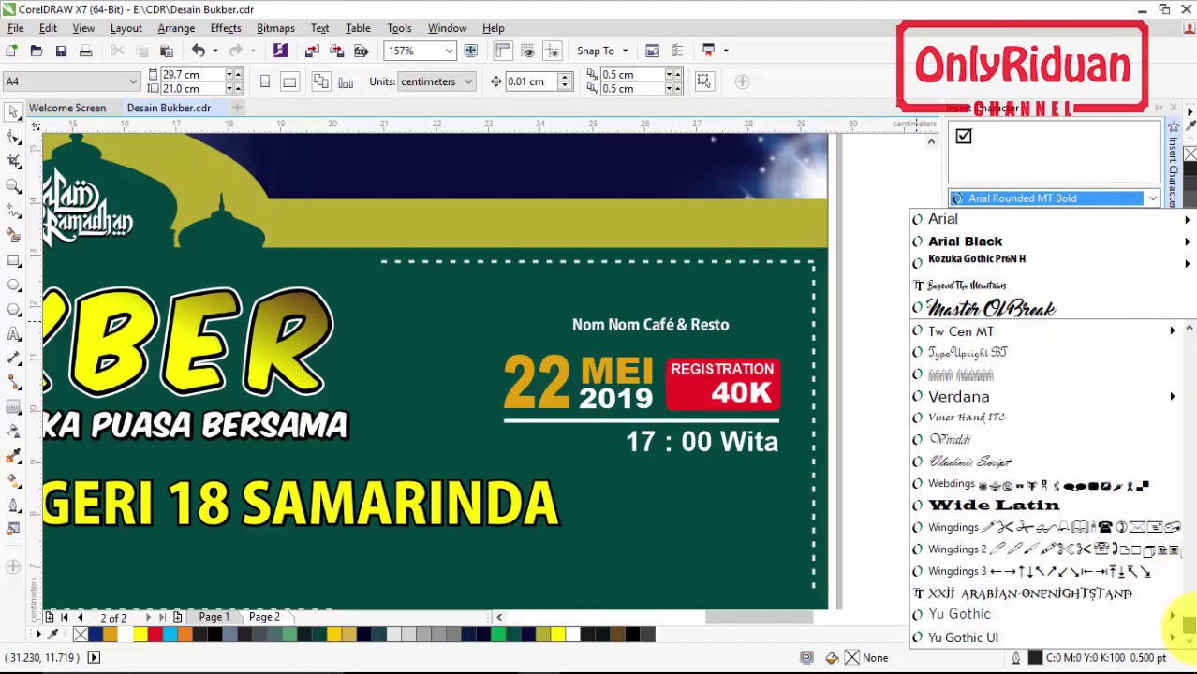
left_click(1003, 532)
mouse_move(1151, 320)
left_mouse_down()
mouse_move(1152, 472)
mouse_move(1151, 461)
left_mouse_up()
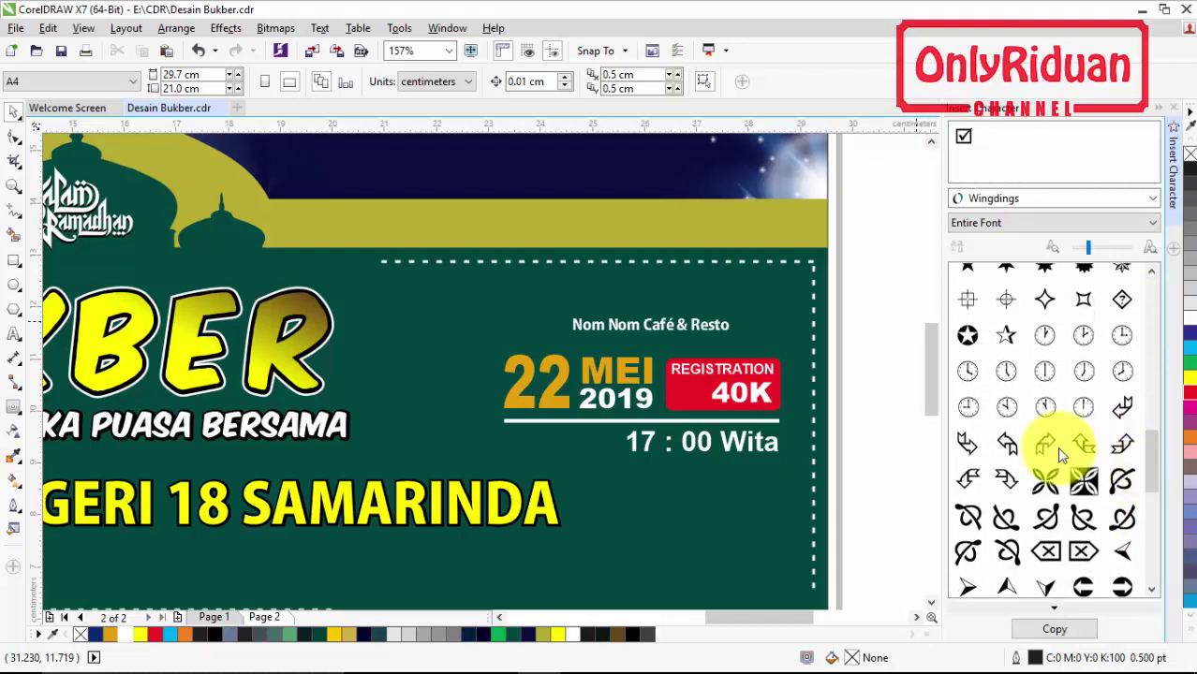
Insert the five-o'clock clock symbol, coloured white, just left of the time text
left_click(1002, 376)
left_click_drag(690, 504, 714, 516)
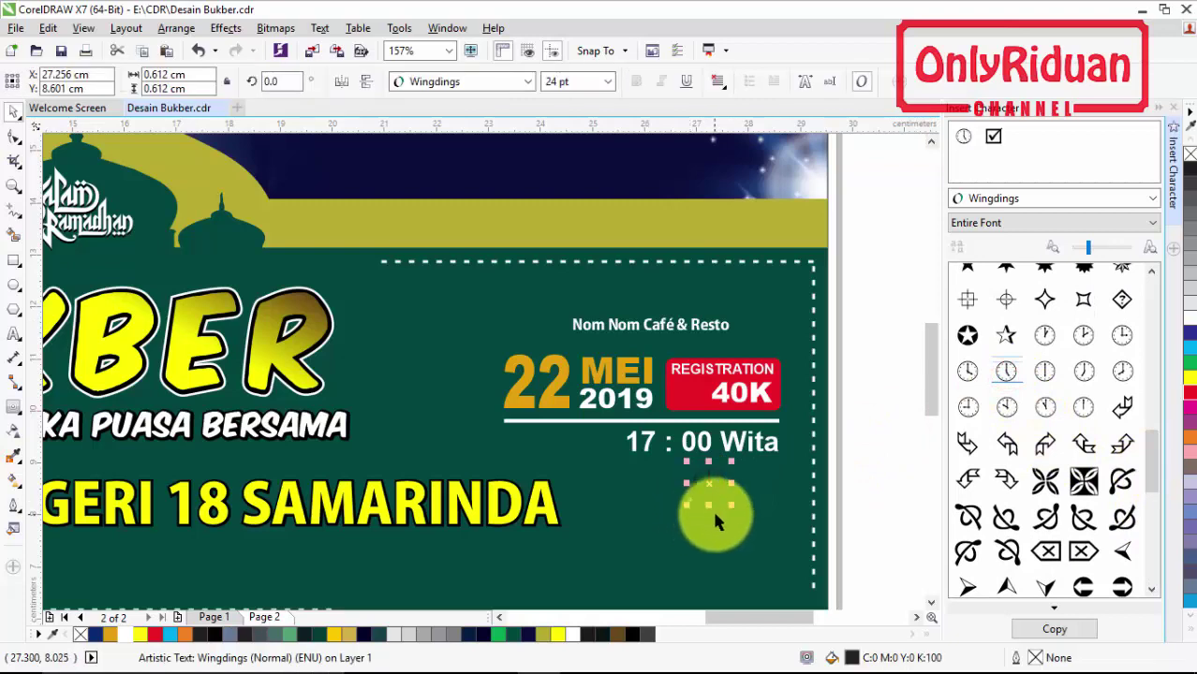
left_click(125, 635)
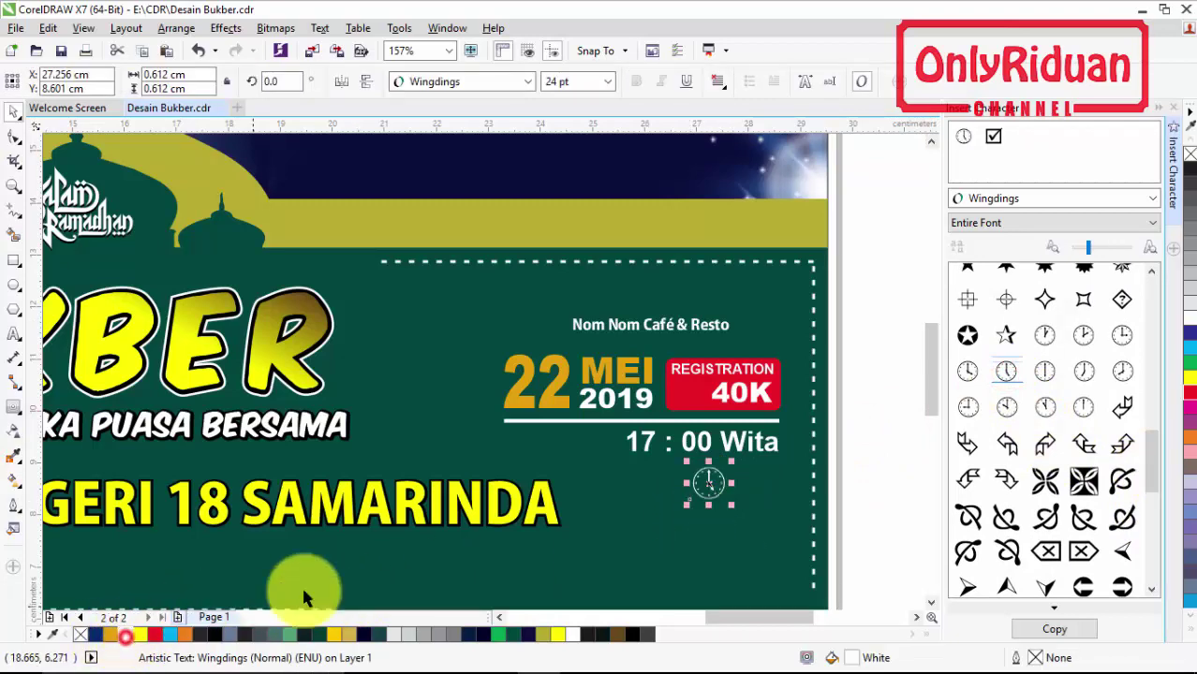
left_click_drag(709, 484, 602, 443)
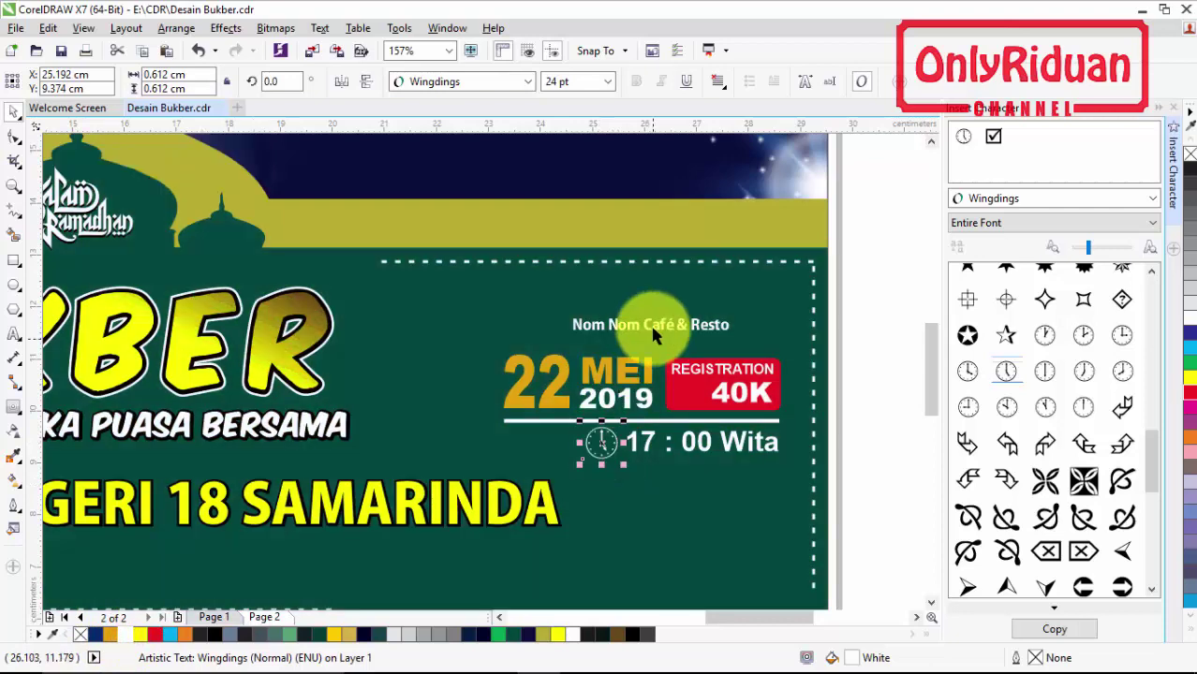
Nudge the date, registration badge, line, clock and time together upward, closer to the venue name
left_click_drag(865, 483, 473, 340)
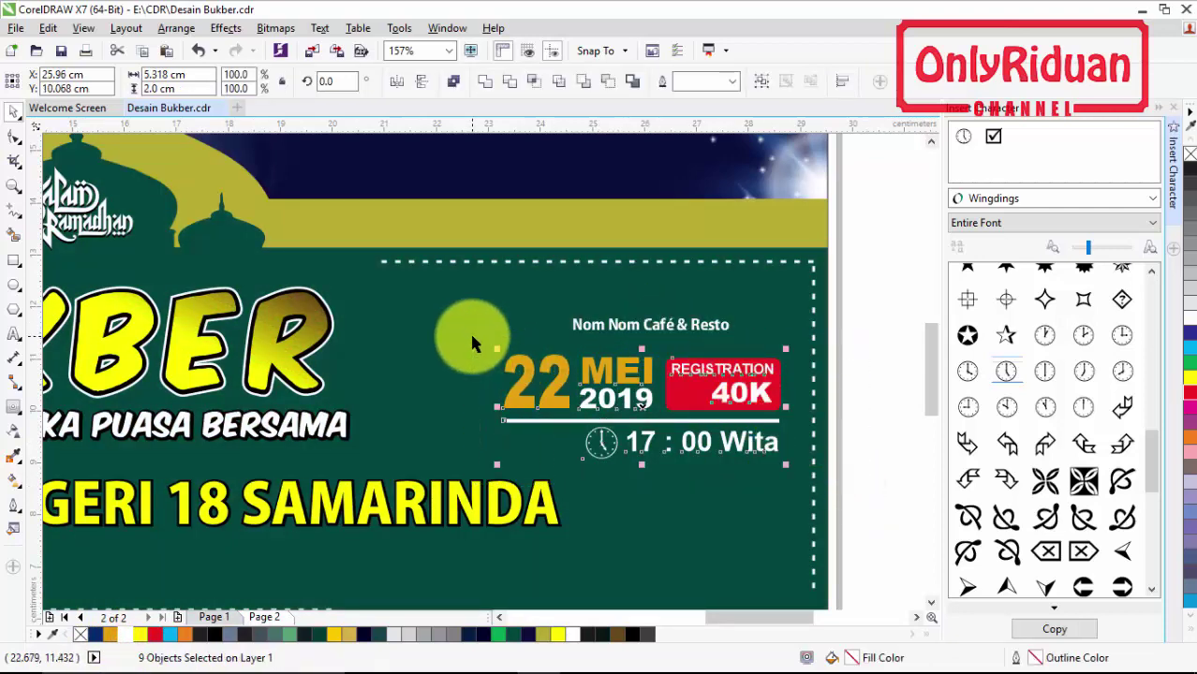
key("Up")
key("Up")
key("Up")
key("Up")
key("Up")
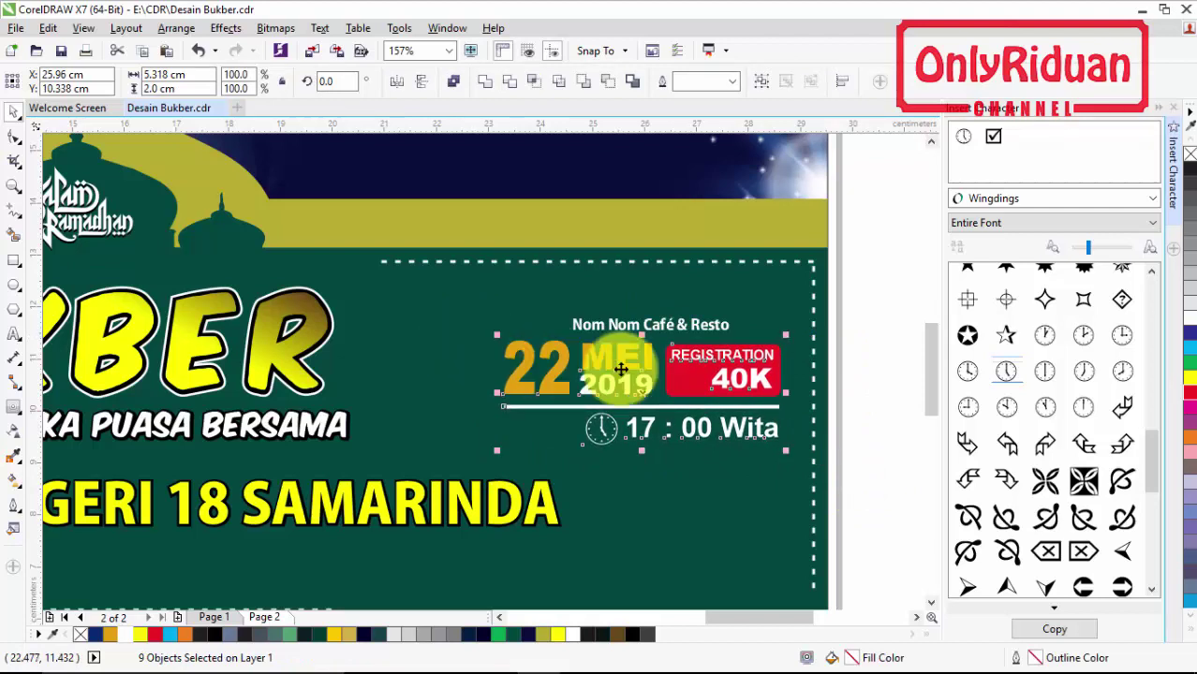
left_click(860, 340)
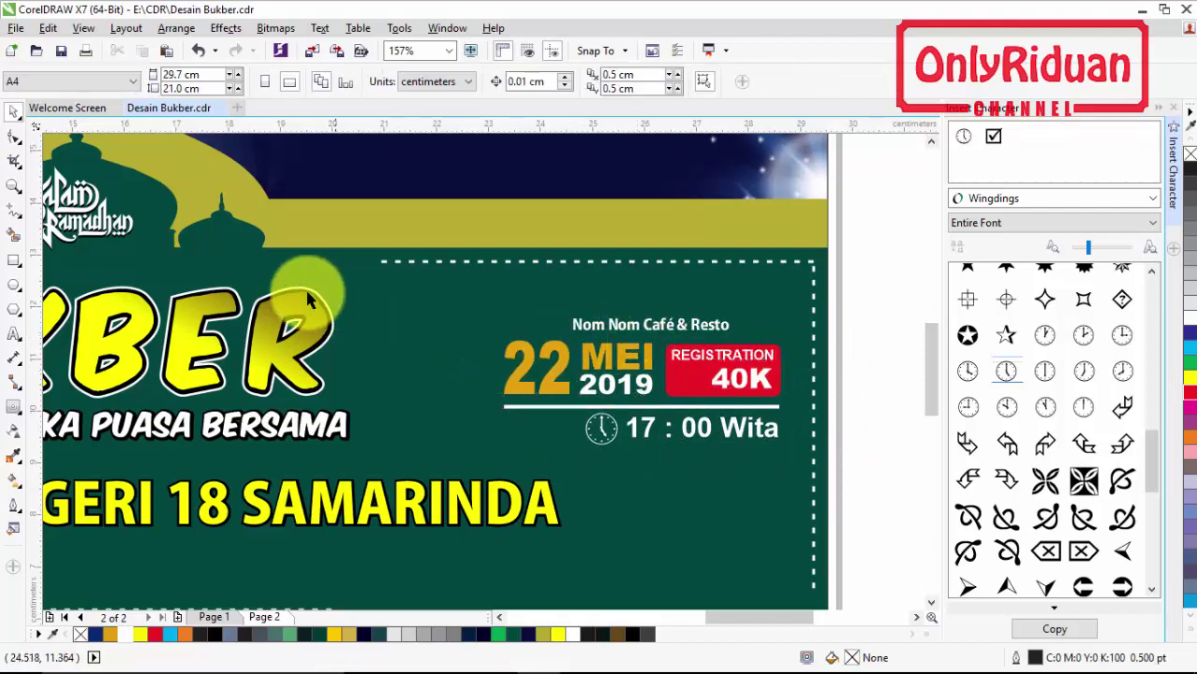
Check the location pin on Page 1 and draw a circle about 0.34 cm across left of the venue name on Page 2
left_click(236, 615)
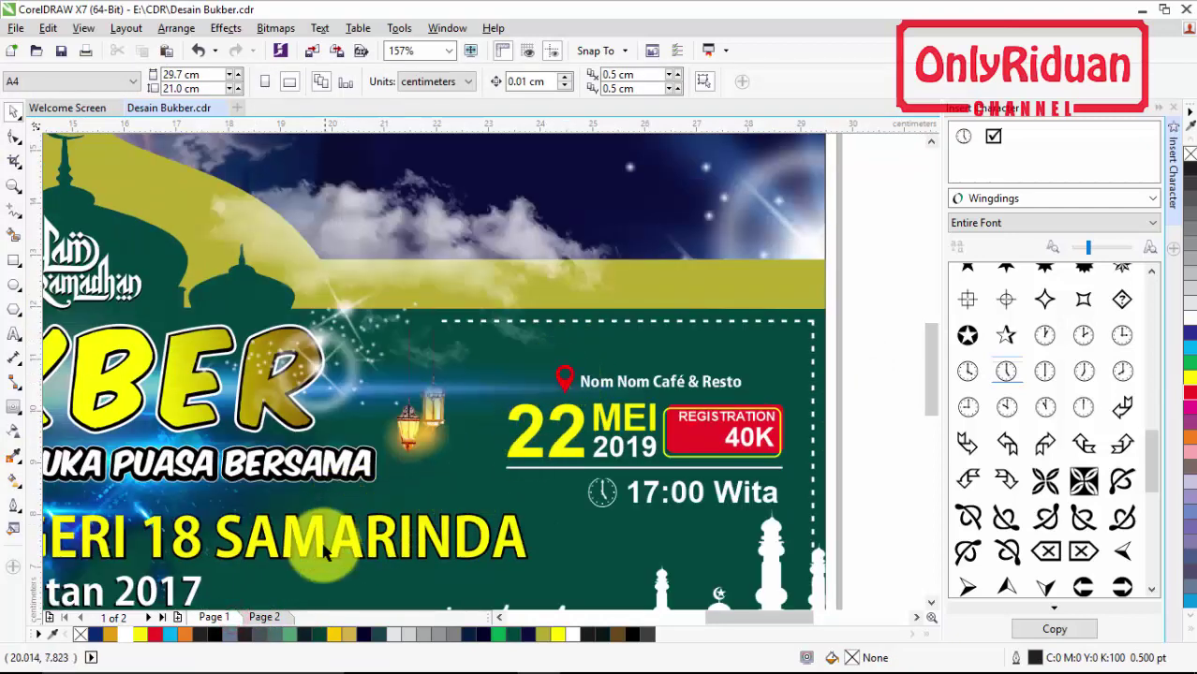
left_click(271, 618)
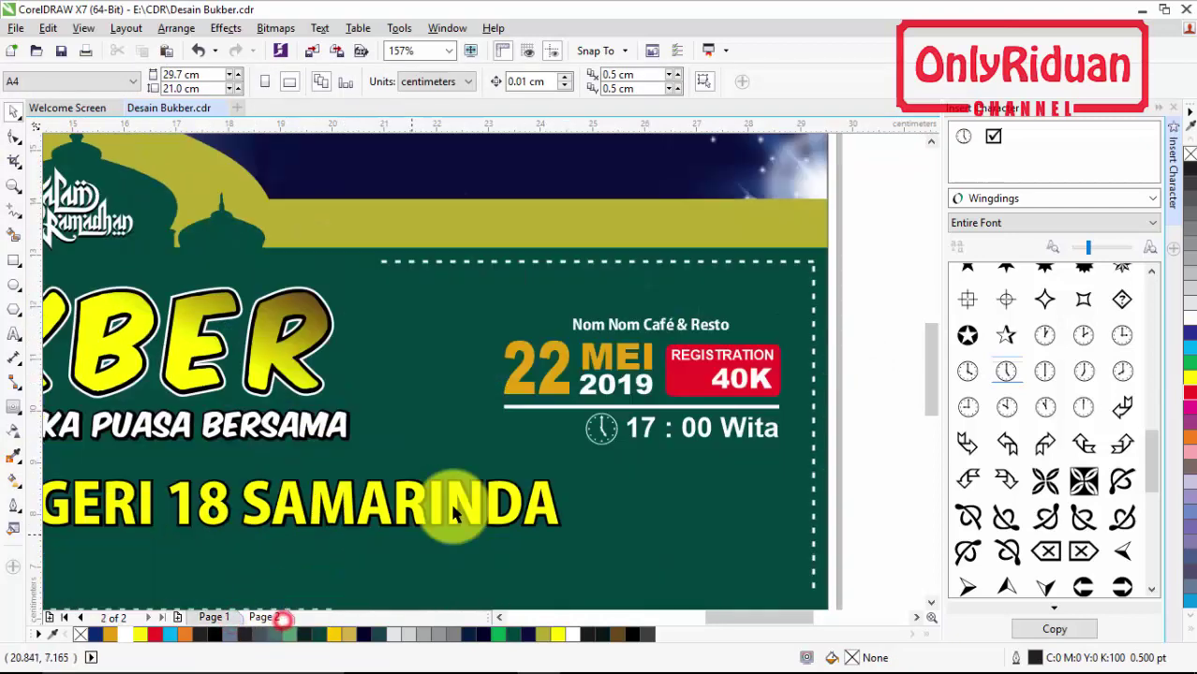
left_click(14, 285)
scroll(543, 316, "up", 3)
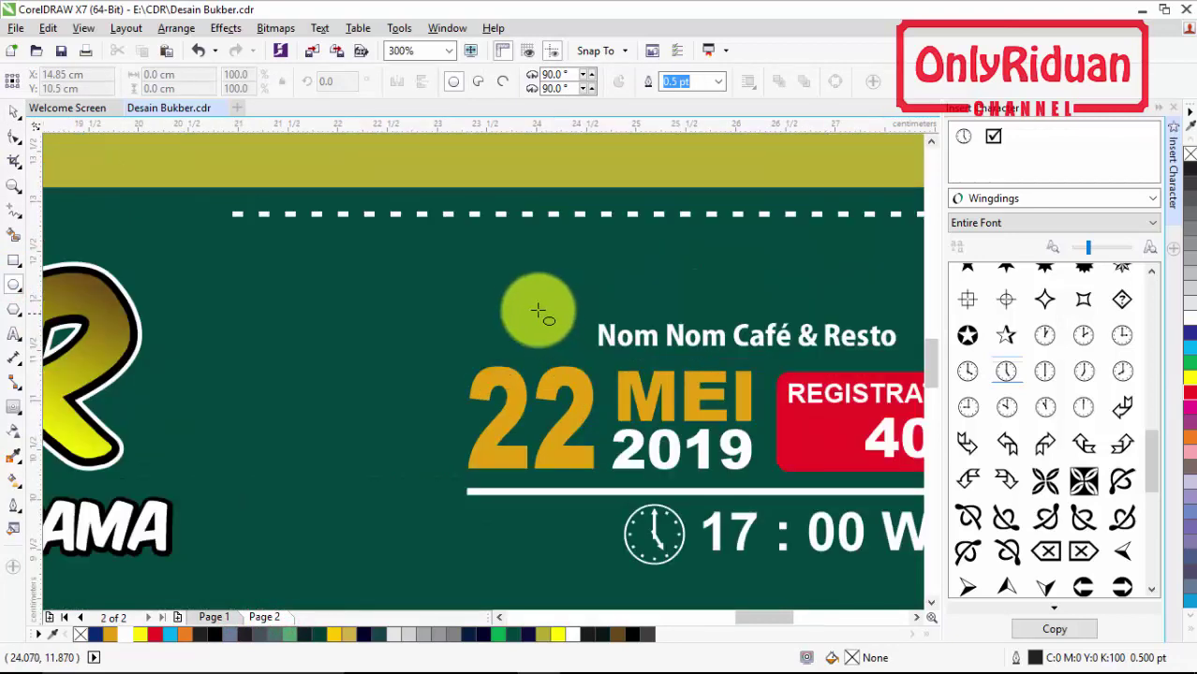
left_click_drag(527, 295, 556, 327)
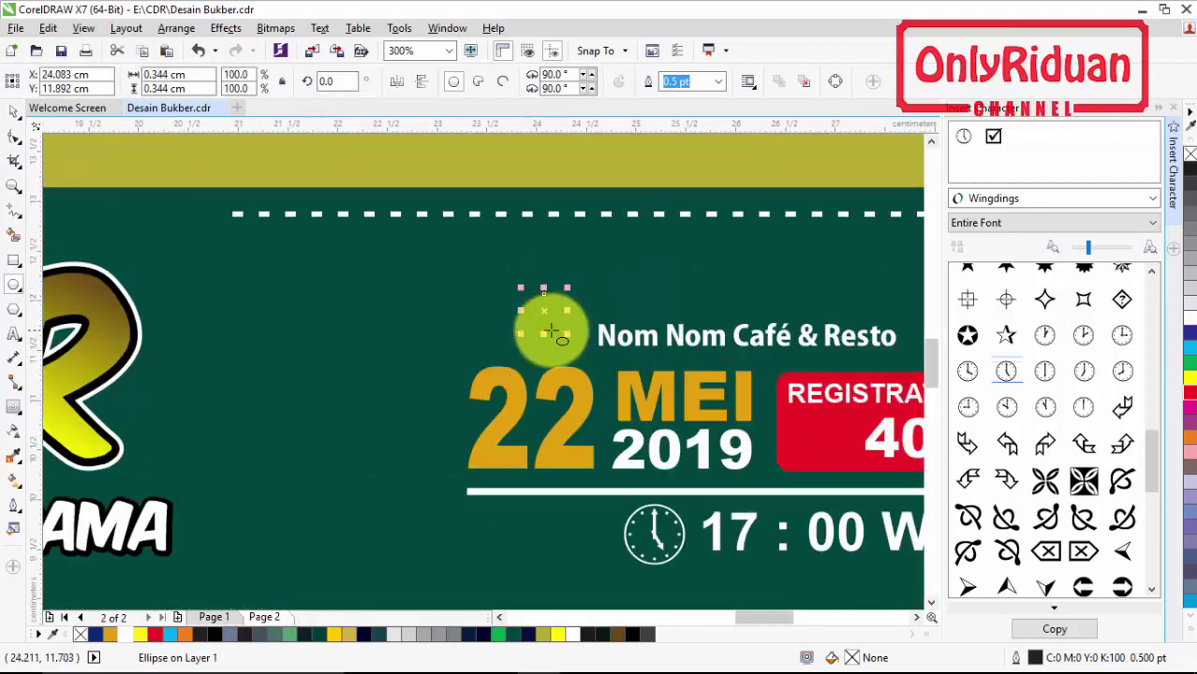
Convert the circle to curves and pull its lowest node down to form a pointed map pin about 0.61 cm tall
left_click(14, 136)
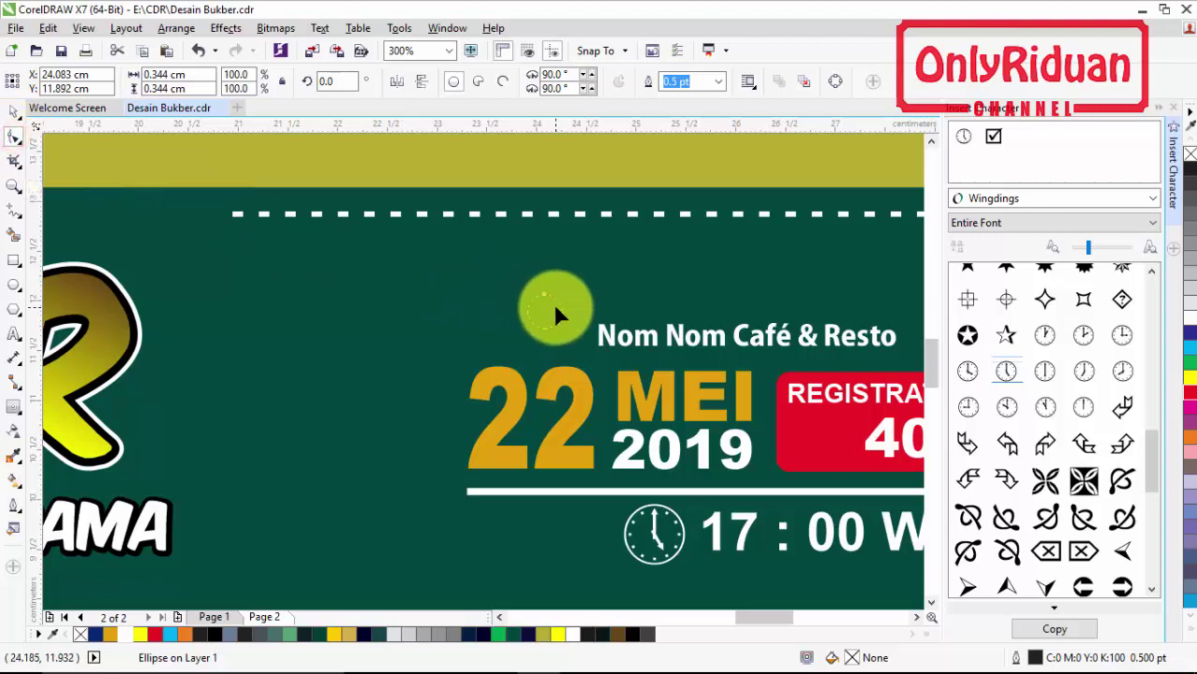
right_click(552, 324)
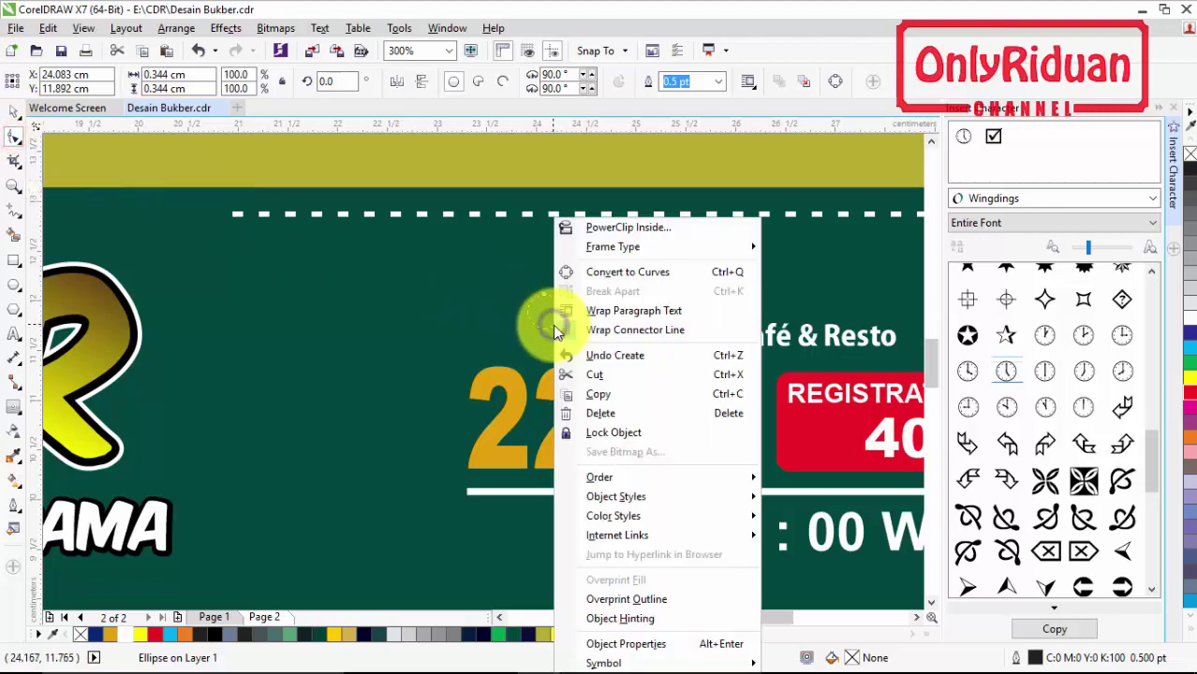
left_click(597, 275)
scroll(545, 332, "up", 2)
left_click_drag(543, 311, 557, 418)
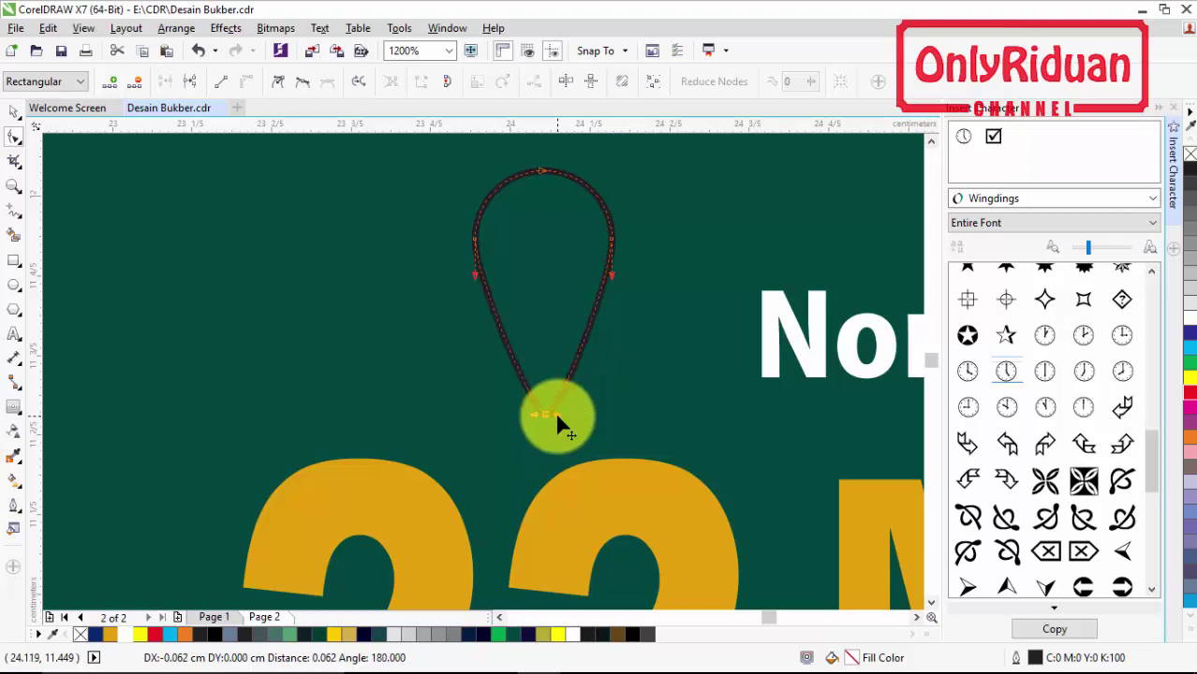
Draw a small circle about 0.17 cm across, centred in the head of the pin
left_click(17, 285)
left_click_drag(269, 231, 542, 236)
scroll(551, 239, "down", 2)
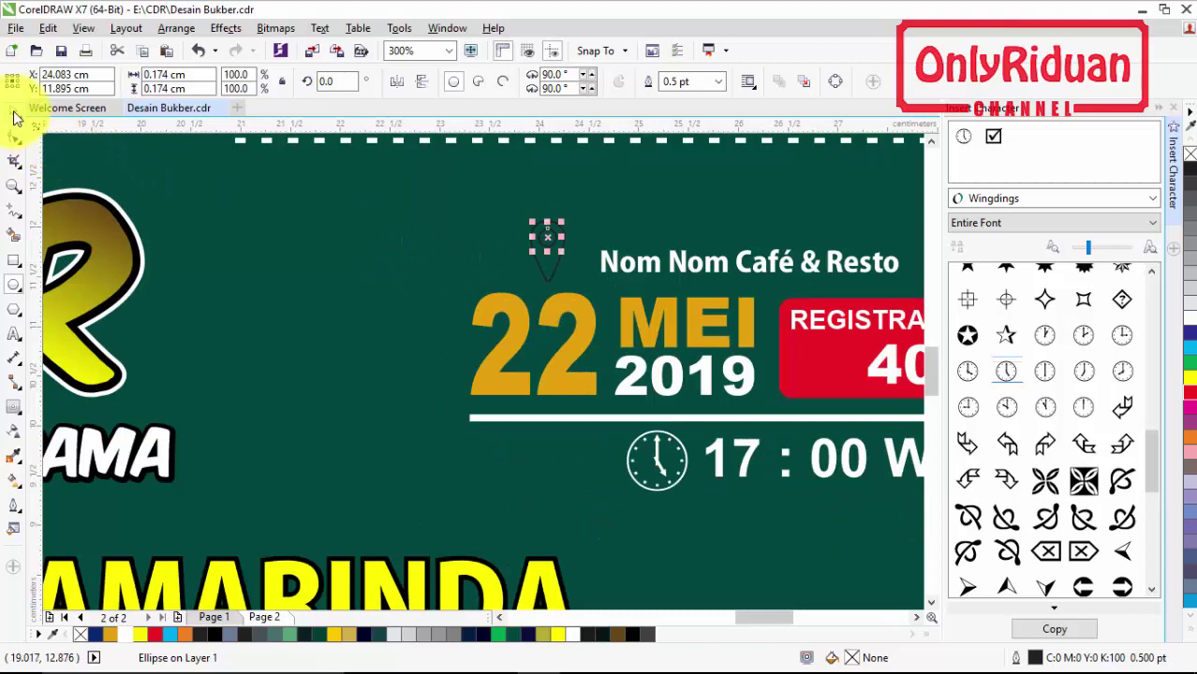
Trim the small circle out of the pin's head and remove the leftover circle
left_click(551, 287, "shift")
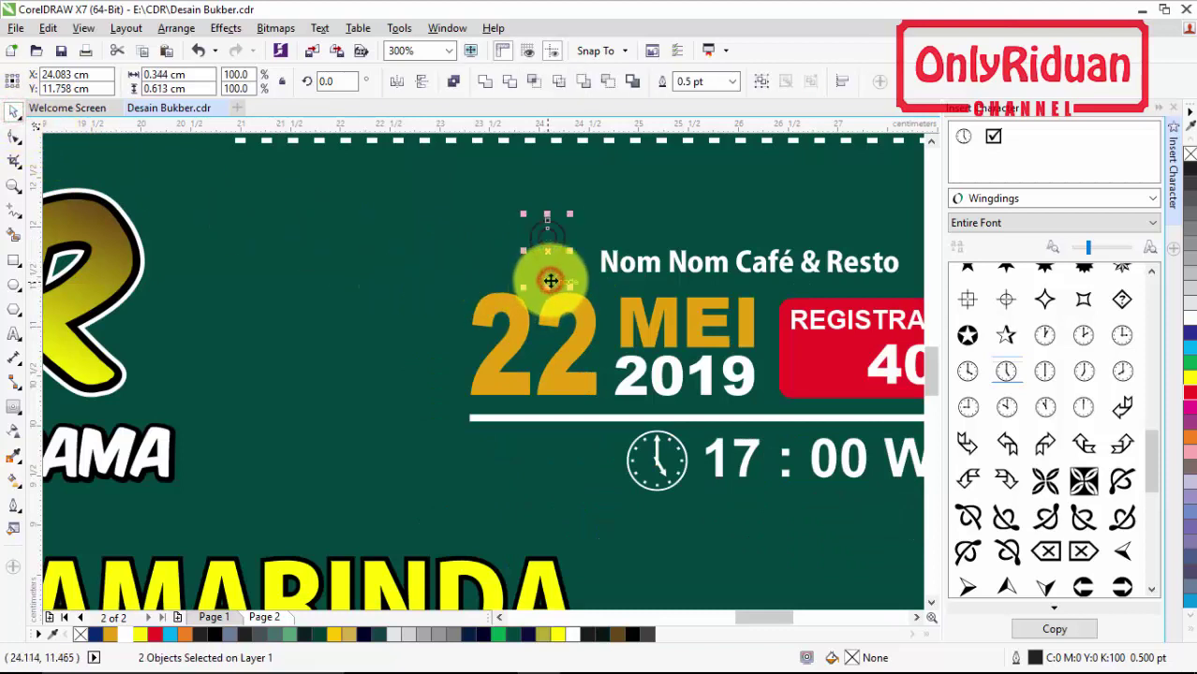
left_click(475, 247)
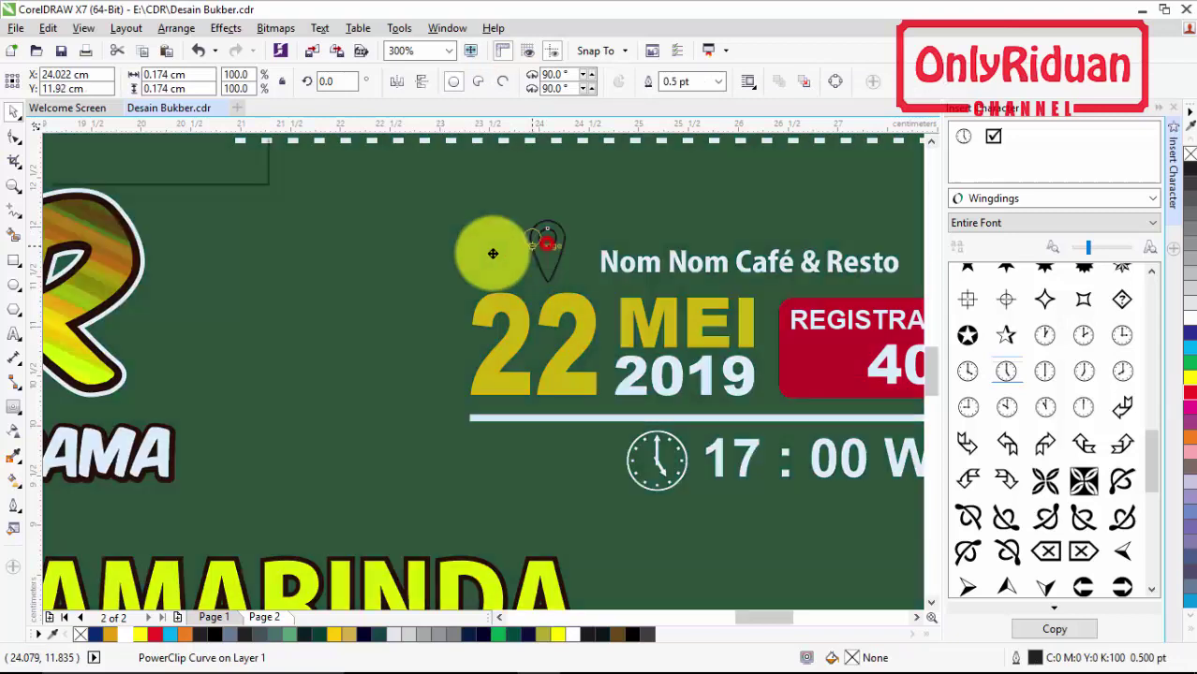
left_click(488, 254)
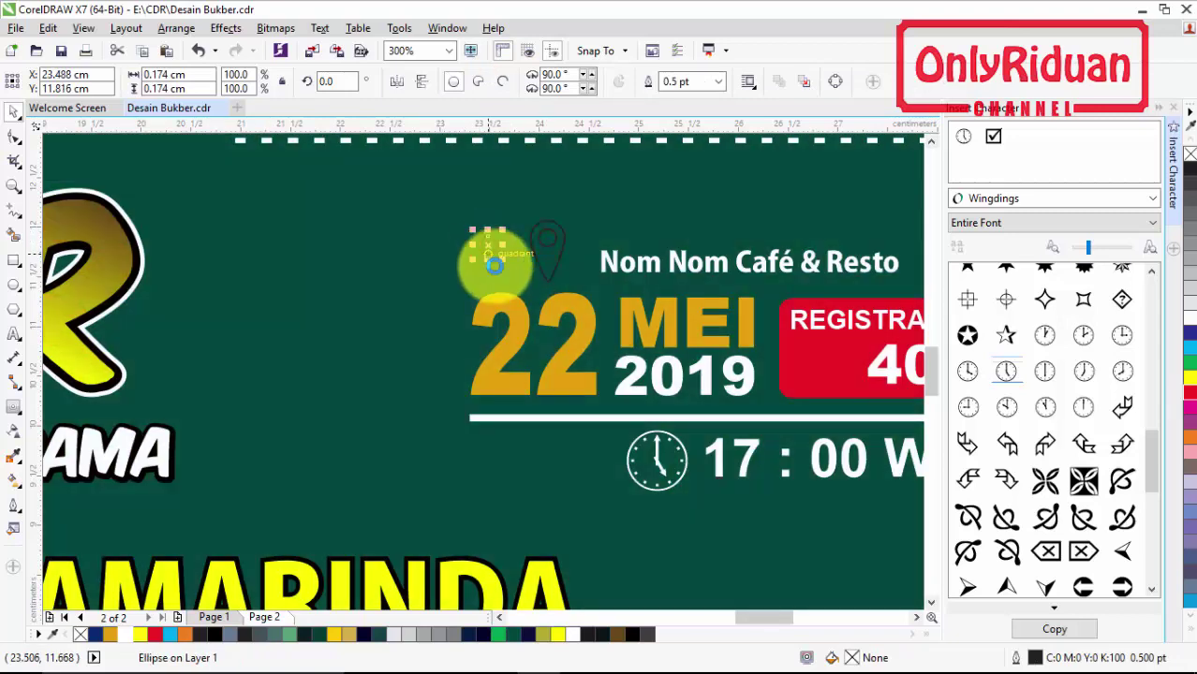
left_click_drag(494, 265, 542, 259)
Fill the pin red with no outline and place it just left of the venue name
left_click(543, 262)
left_click(153, 636)
left_click_drag(550, 254, 569, 253)
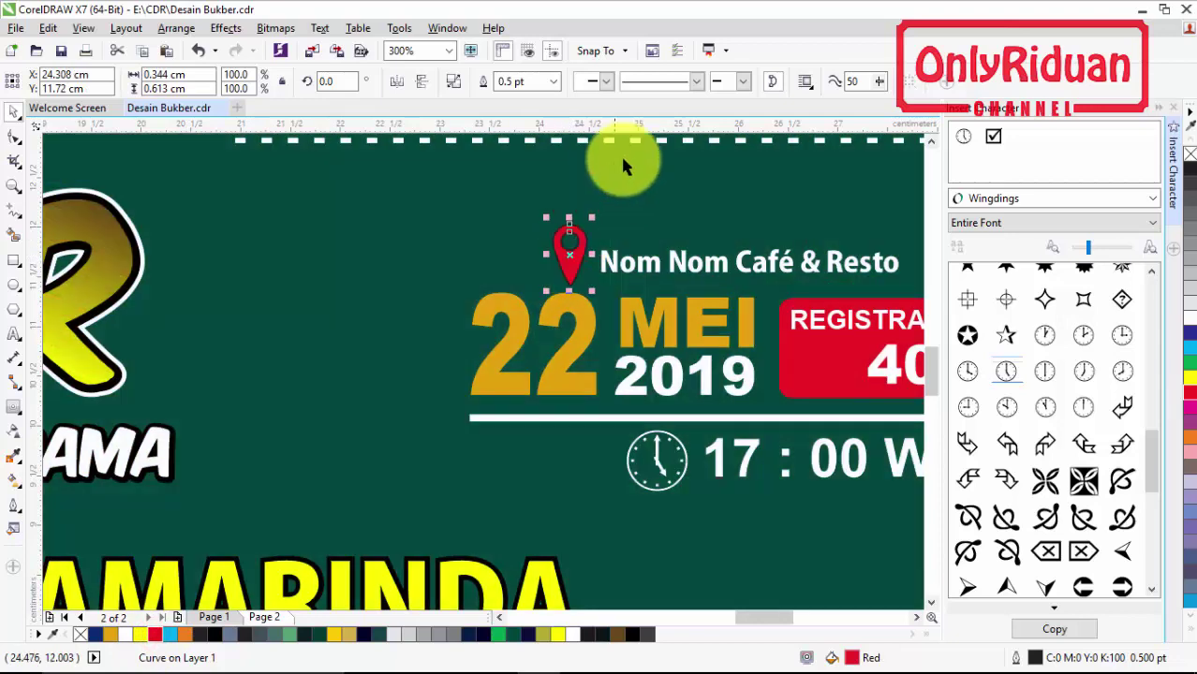
left_click(553, 82)
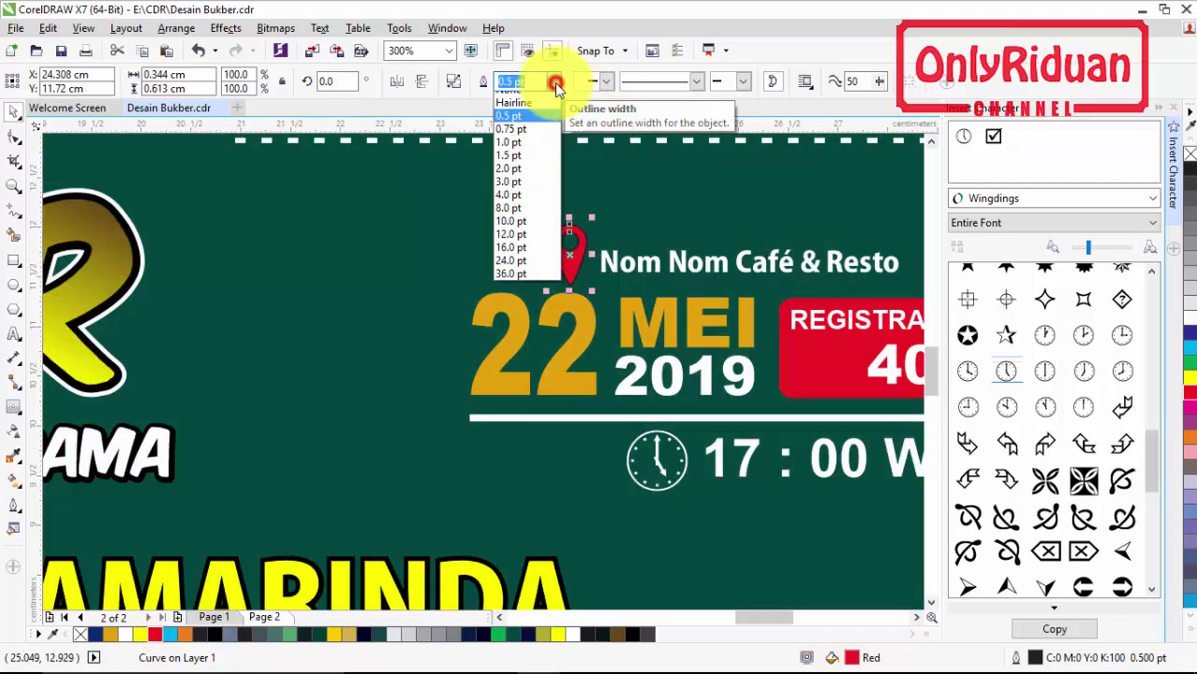
left_click(524, 98)
Import Onta.png, the camel and mosque silhouette, and place it in the empty area right of the page
scroll(580, 178, "down", 4)
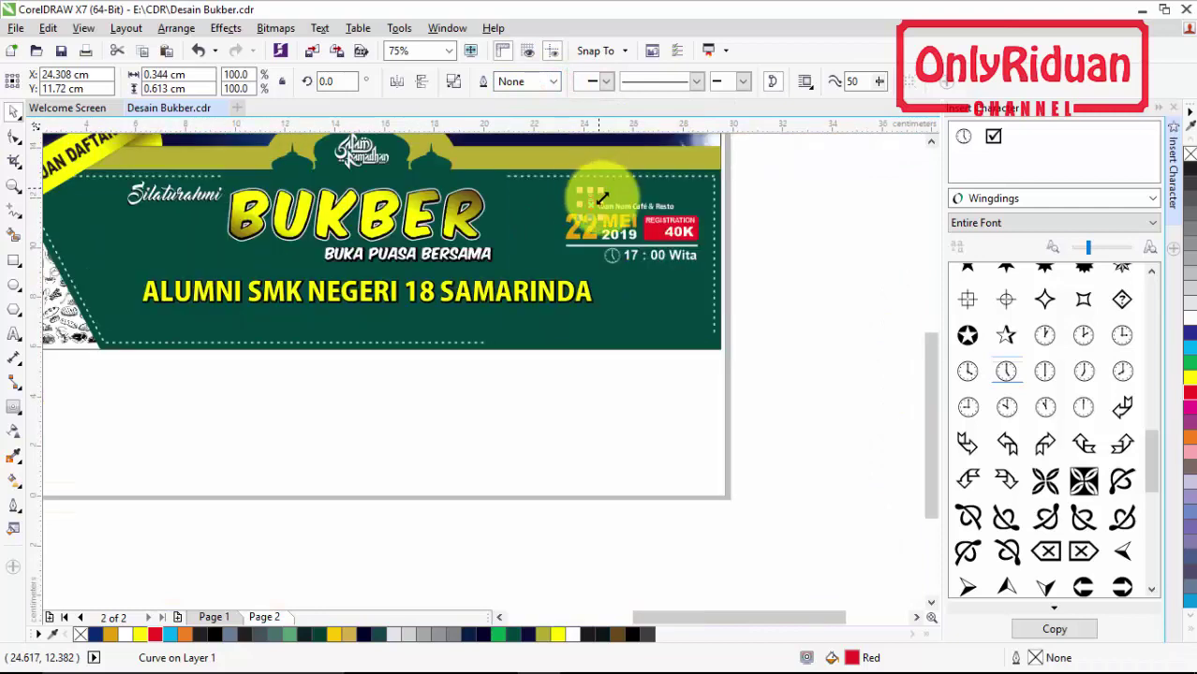
left_click(931, 141)
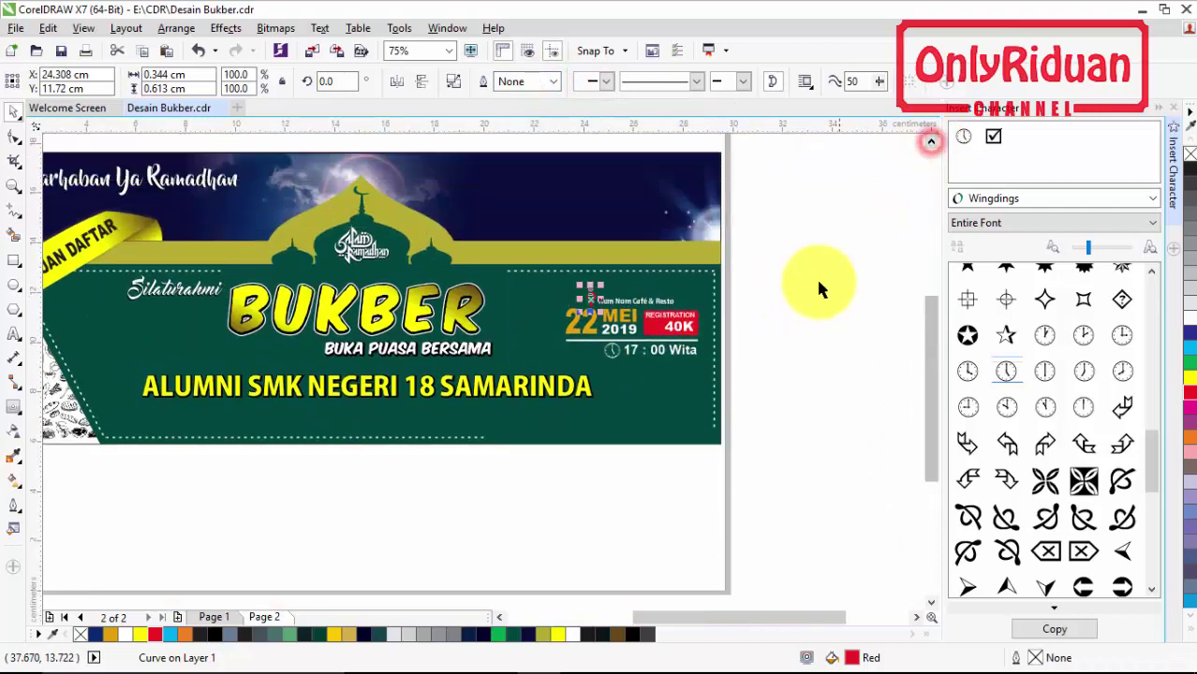
left_click_drag(763, 618, 749, 618)
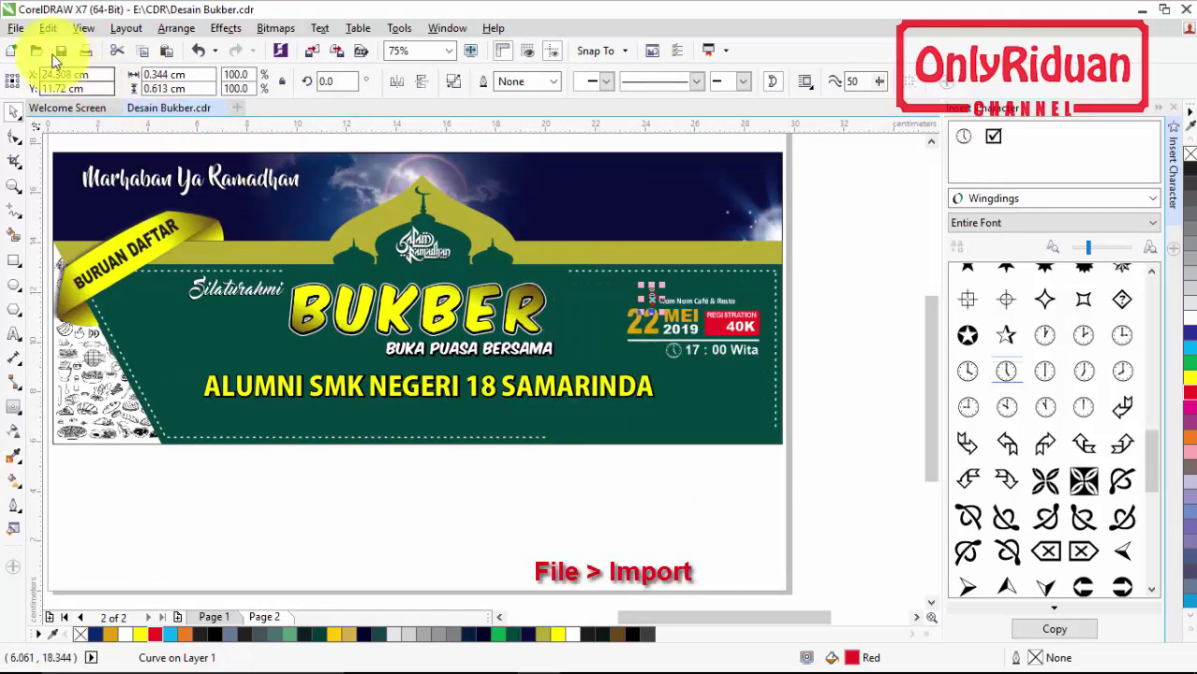
left_click(13, 29)
left_click(81, 296)
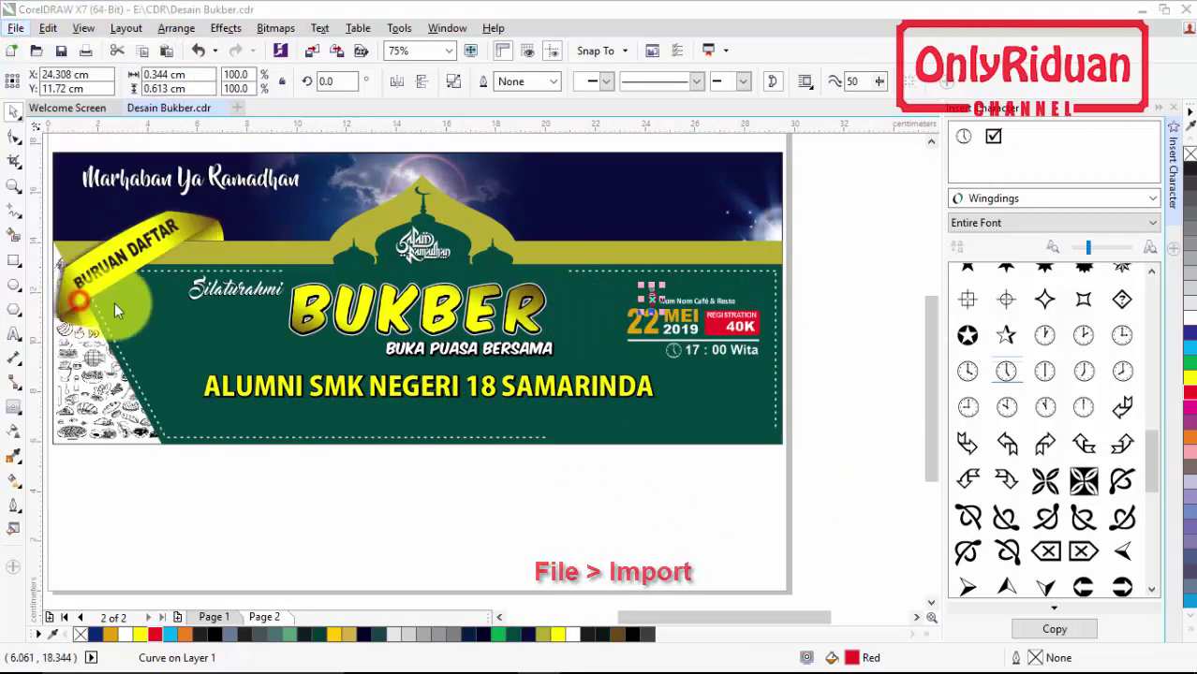
left_click_drag(880, 336, 880, 435)
left_click(744, 379)
left_click(737, 585)
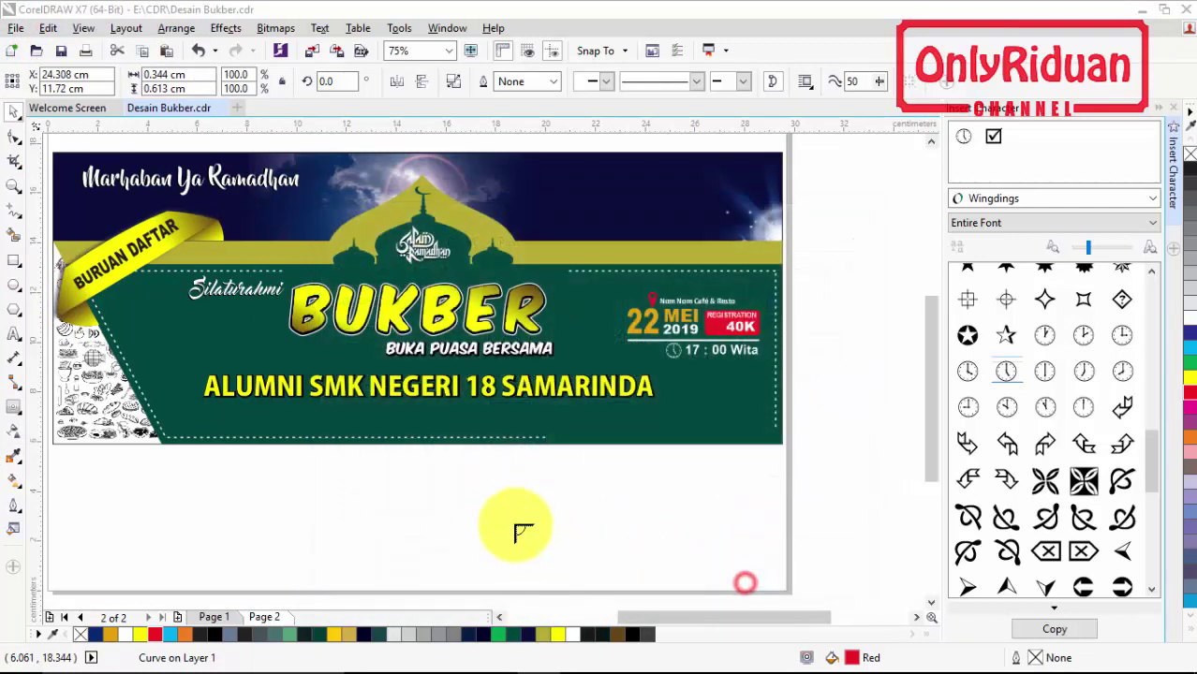
left_click(493, 488)
scroll(494, 488, "down", 4)
left_click_drag(606, 524, 702, 476)
Try a Quick Trace of the camel and mosque bitmap with the bitmap reduced, and undo it
scroll(689, 454, "up", 4)
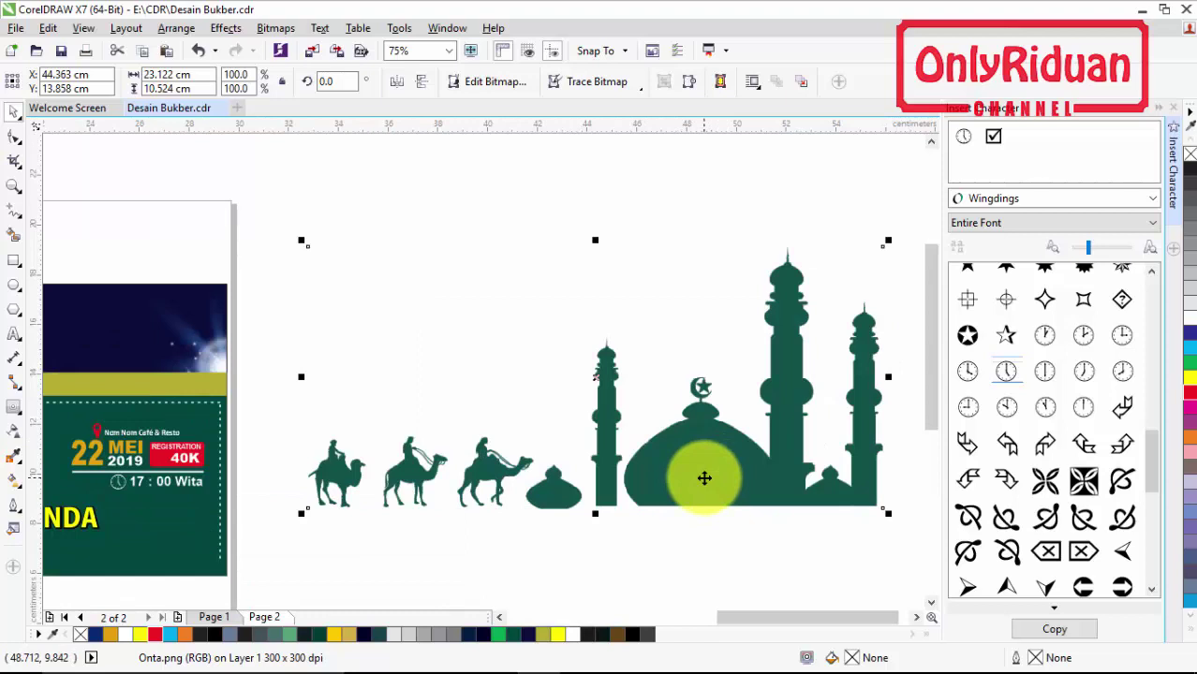
left_click(601, 90)
left_click(605, 106)
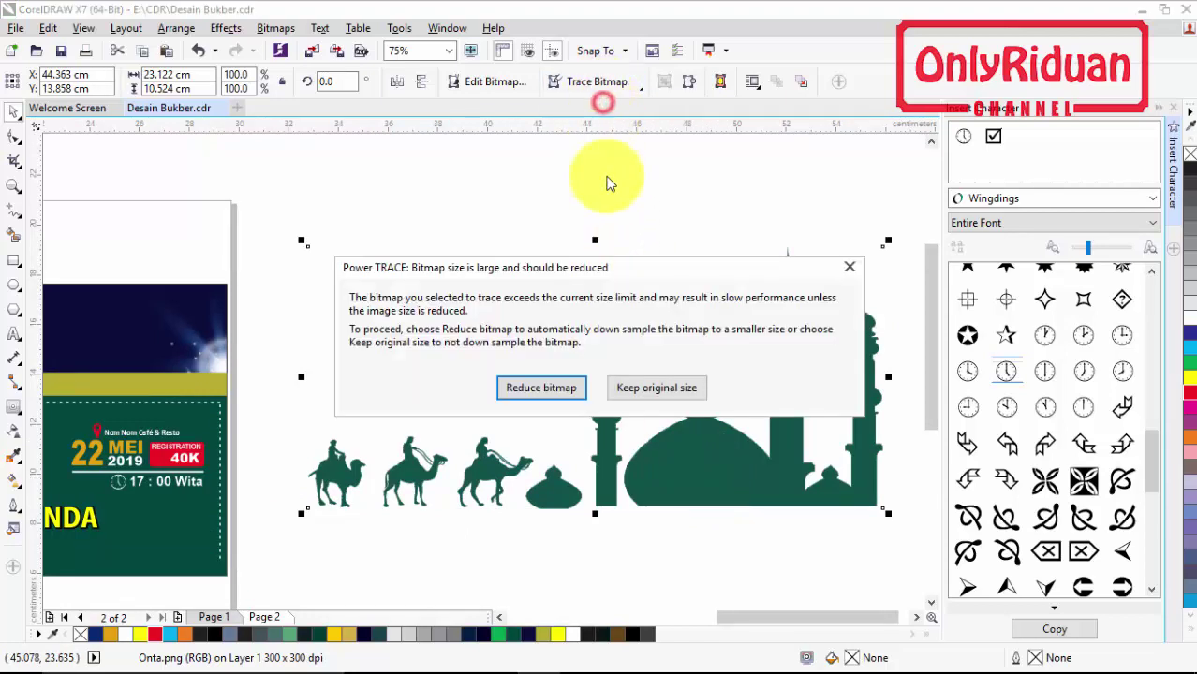
left_click(541, 389)
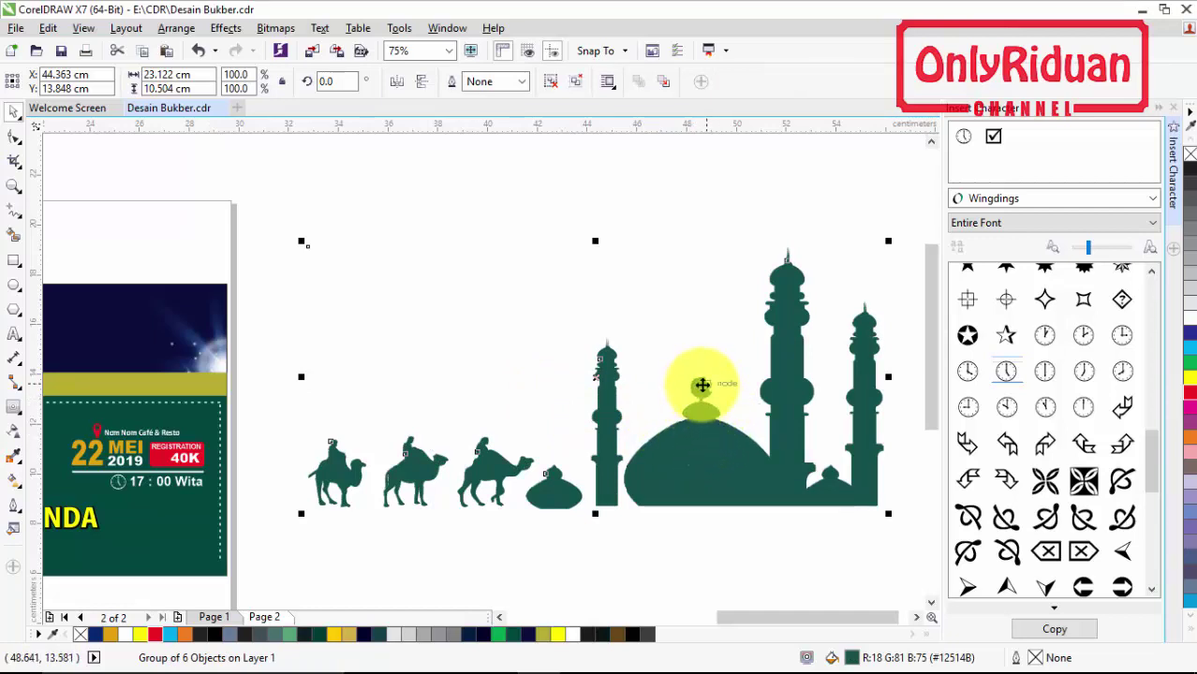
left_click(667, 380)
left_click(686, 461)
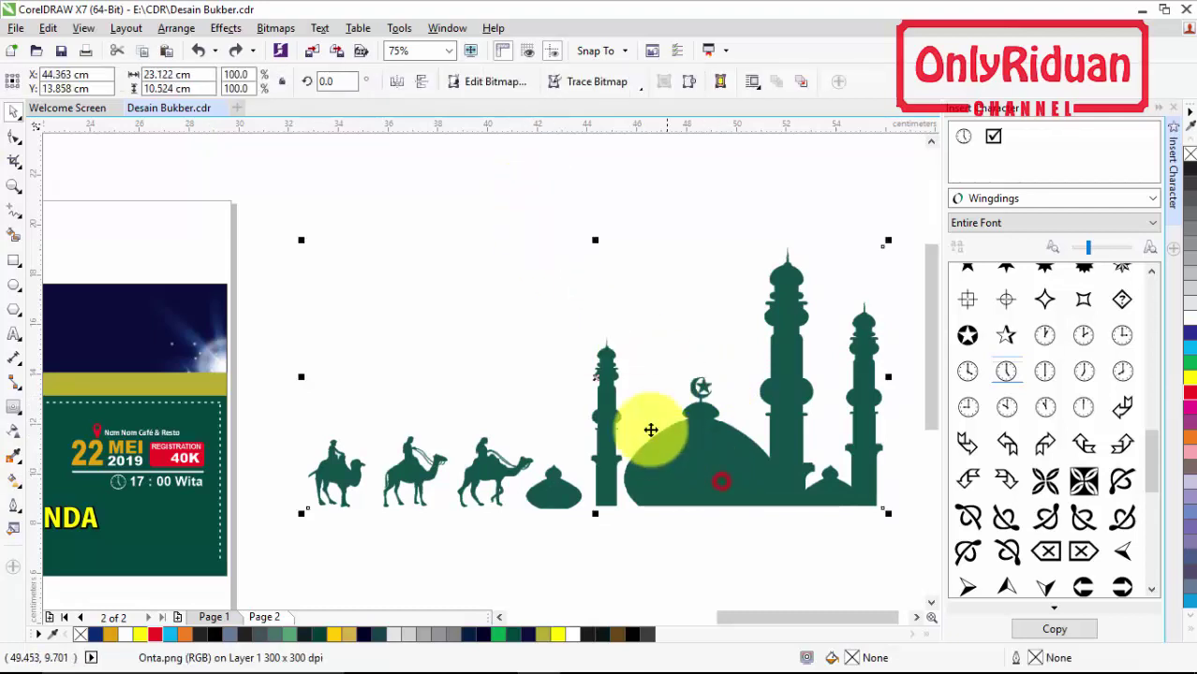
Vectorize the camel and mosque bitmap with a High Quality Image outline trace, move the trace off it, and delete the original bitmap
left_click(613, 81)
mouse_move(618, 145)
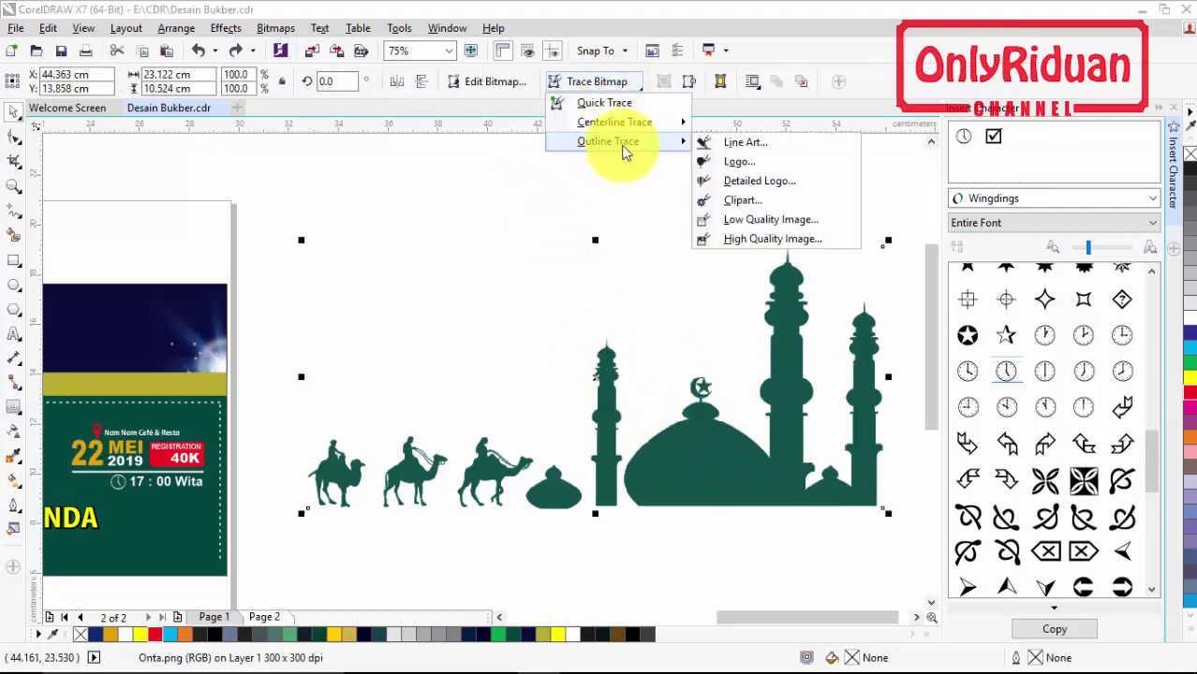
left_click(747, 239)
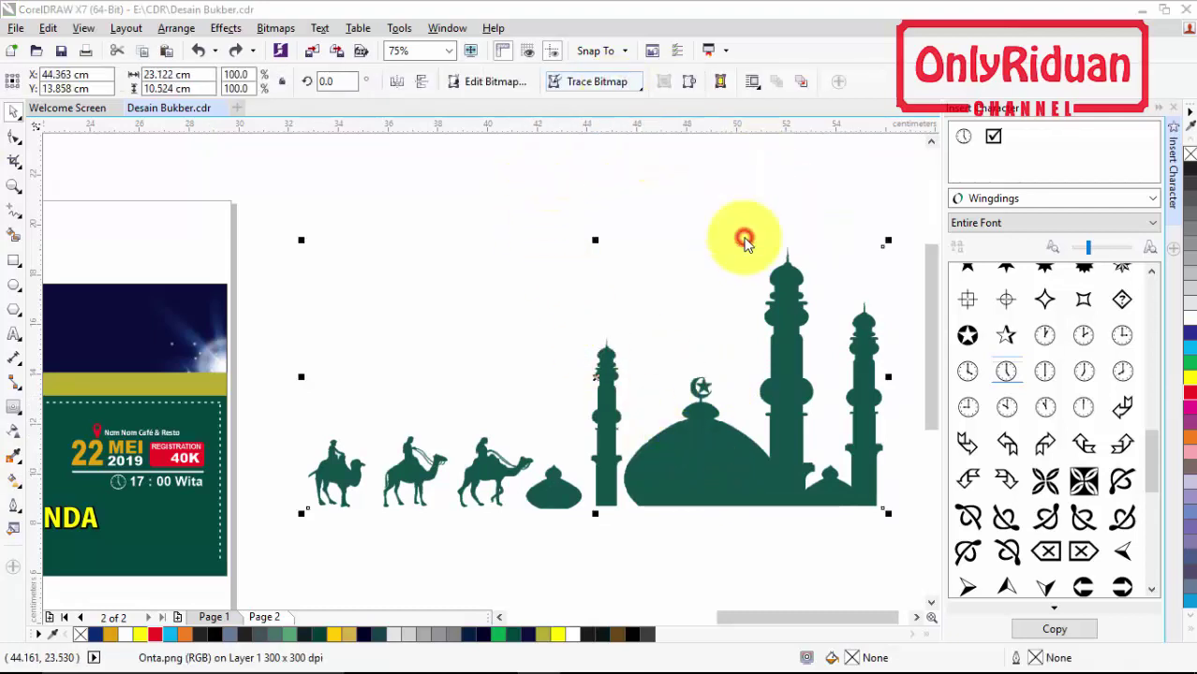
left_click(376, 365)
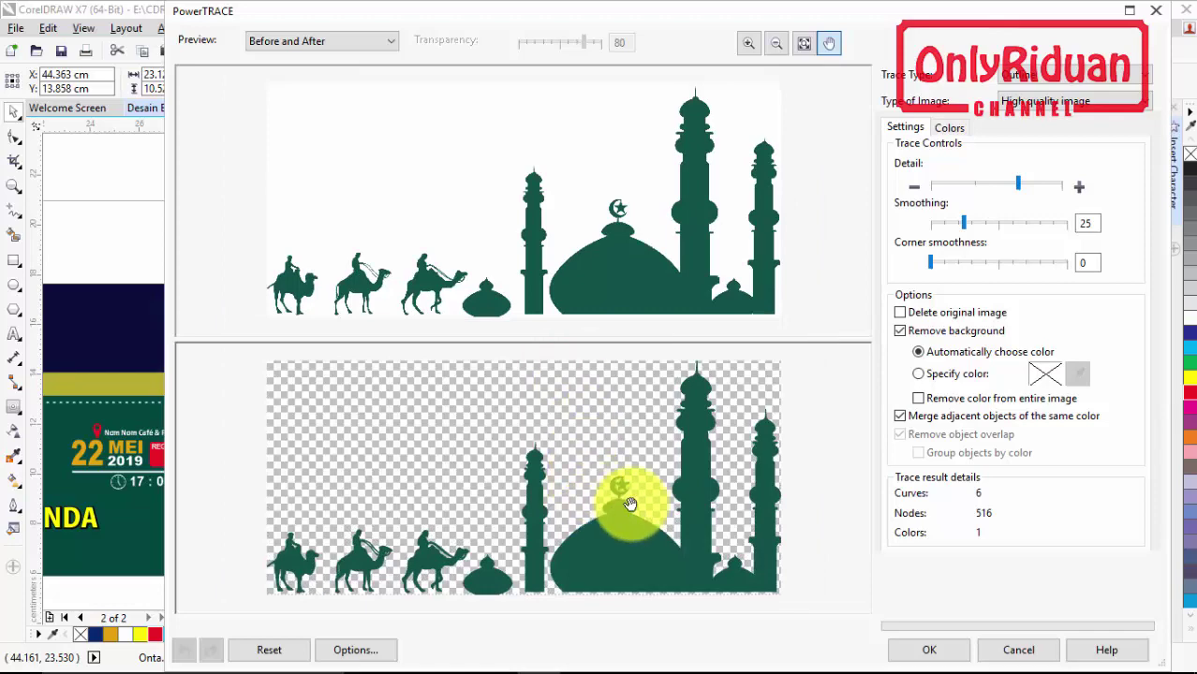
left_click(944, 655)
mouse_move(749, 475)
left_mouse_down()
mouse_move(695, 360)
mouse_move(735, 384)
left_mouse_up()
left_click(713, 463)
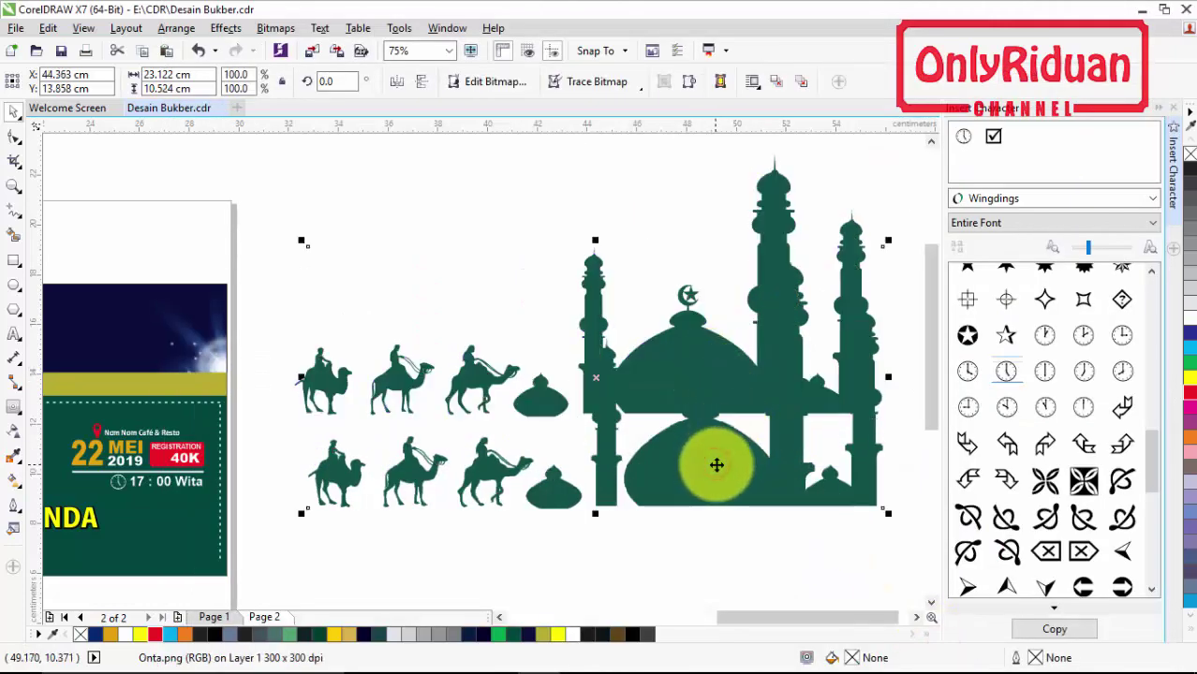
key("Delete")
Fill the traced silhouette white, scale it to about 9.6 by 4.4 cm, and place it in the banner's lower-right corner
mouse_move(707, 366)
left_mouse_down()
mouse_move(690, 407)
mouse_move(689, 395)
left_mouse_up()
scroll(690, 395, "down", 2)
left_click_drag(776, 288, 424, 487)
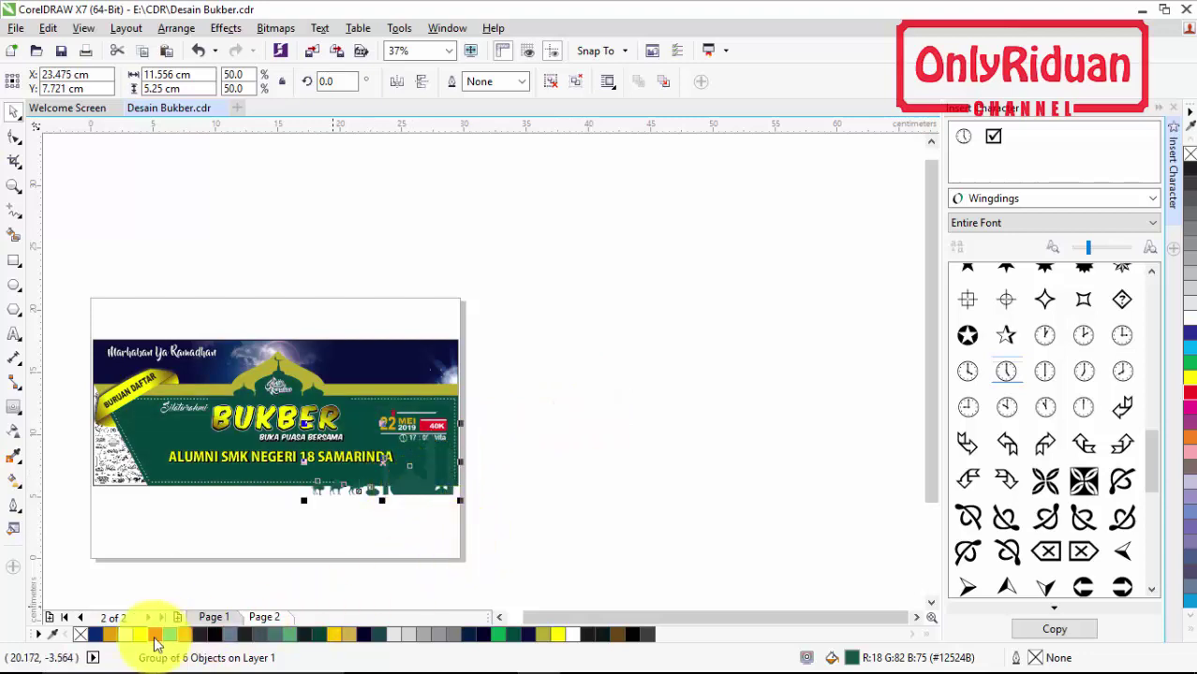
left_click(125, 634)
scroll(332, 510, "up", 3)
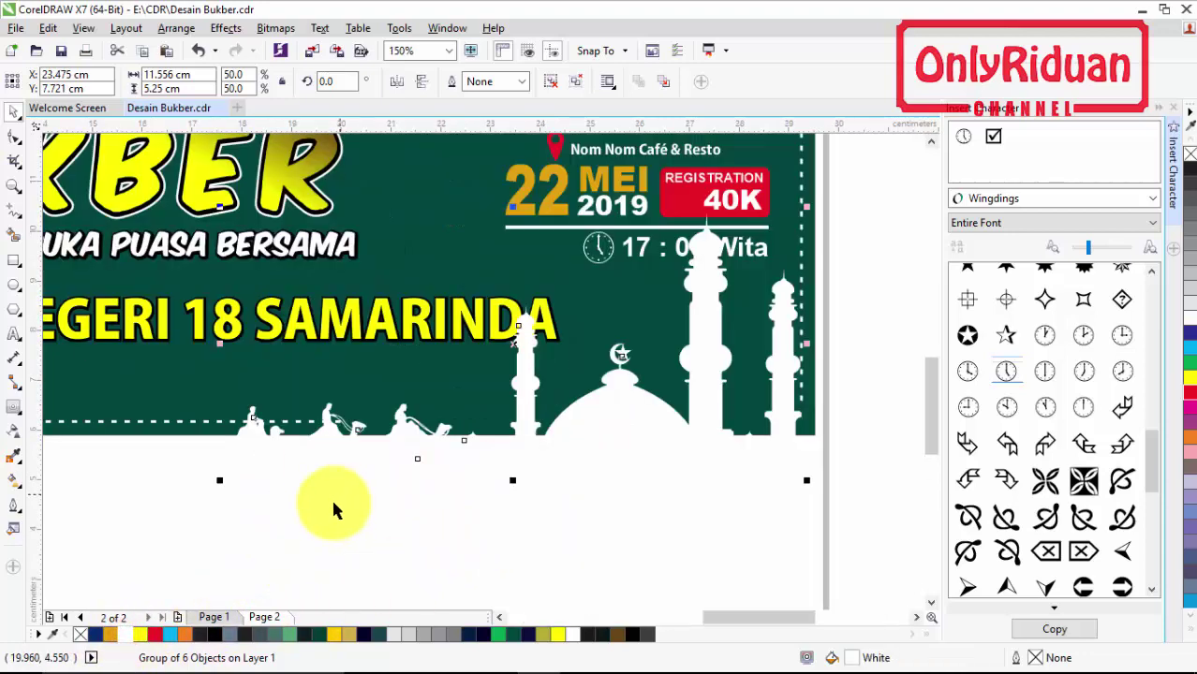
left_click_drag(234, 474, 317, 435)
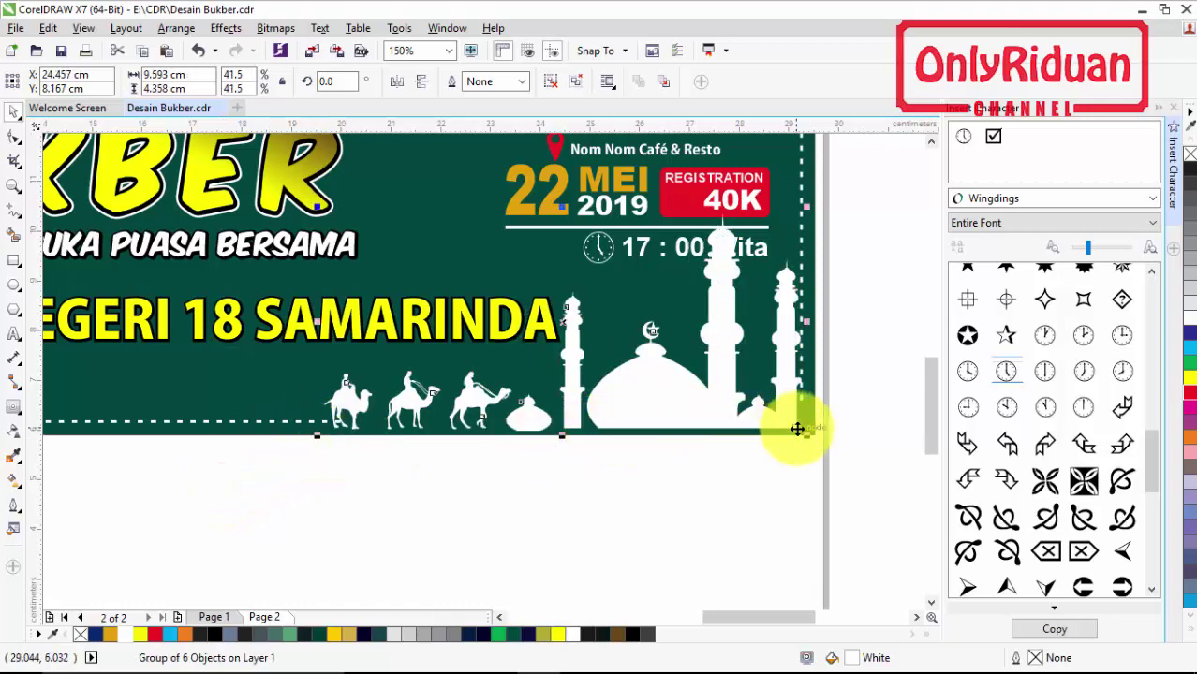
mouse_move(796, 428)
left_mouse_down()
mouse_move(815, 422)
mouse_move(812, 433)
left_mouse_up()
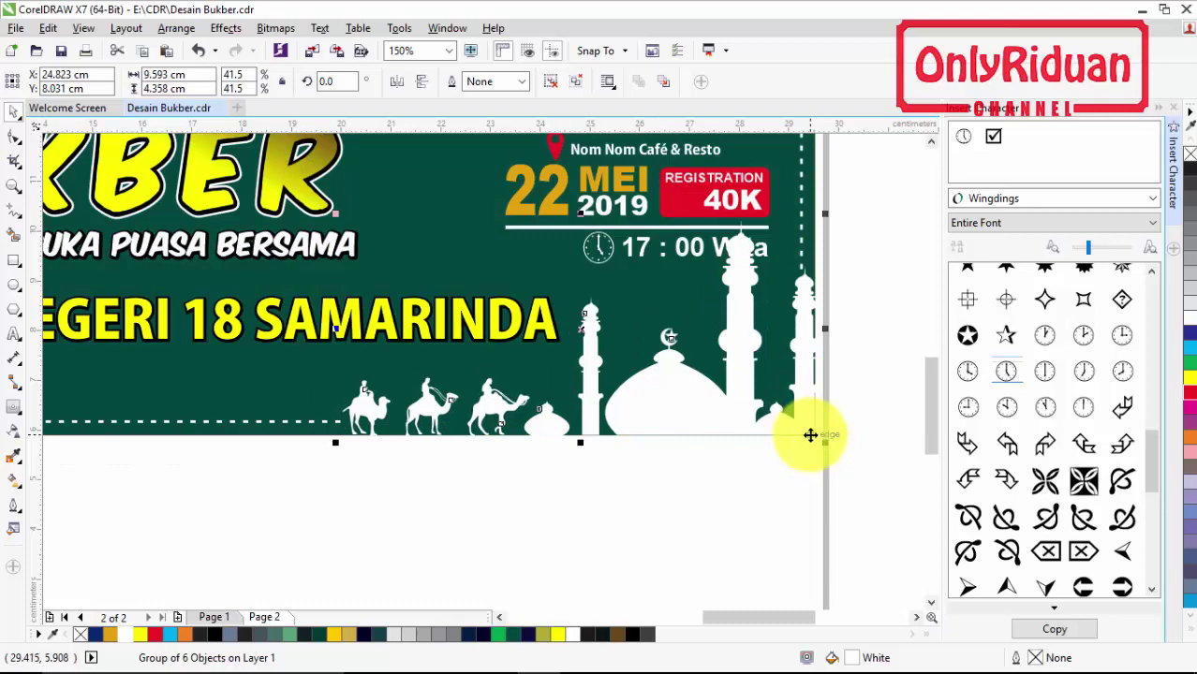
PowerClip the white silhouette inside the banner's green shape
right_click(735, 382)
left_click(794, 248)
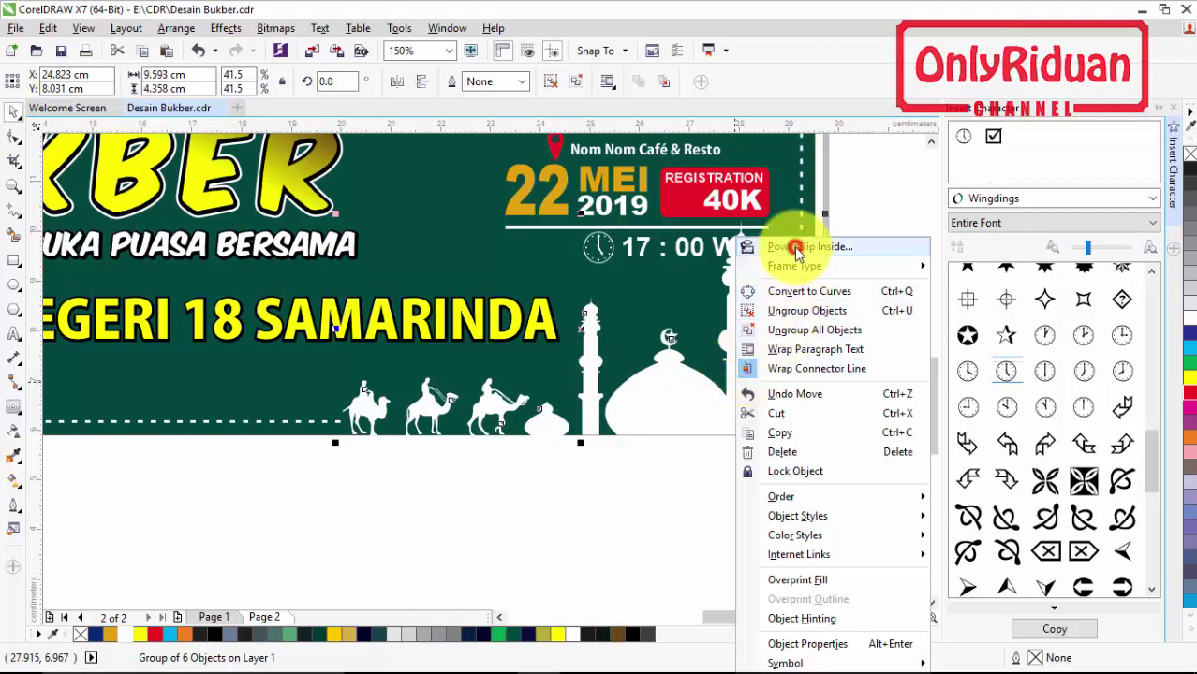
left_click(201, 430)
scroll(431, 403, "down", 4)
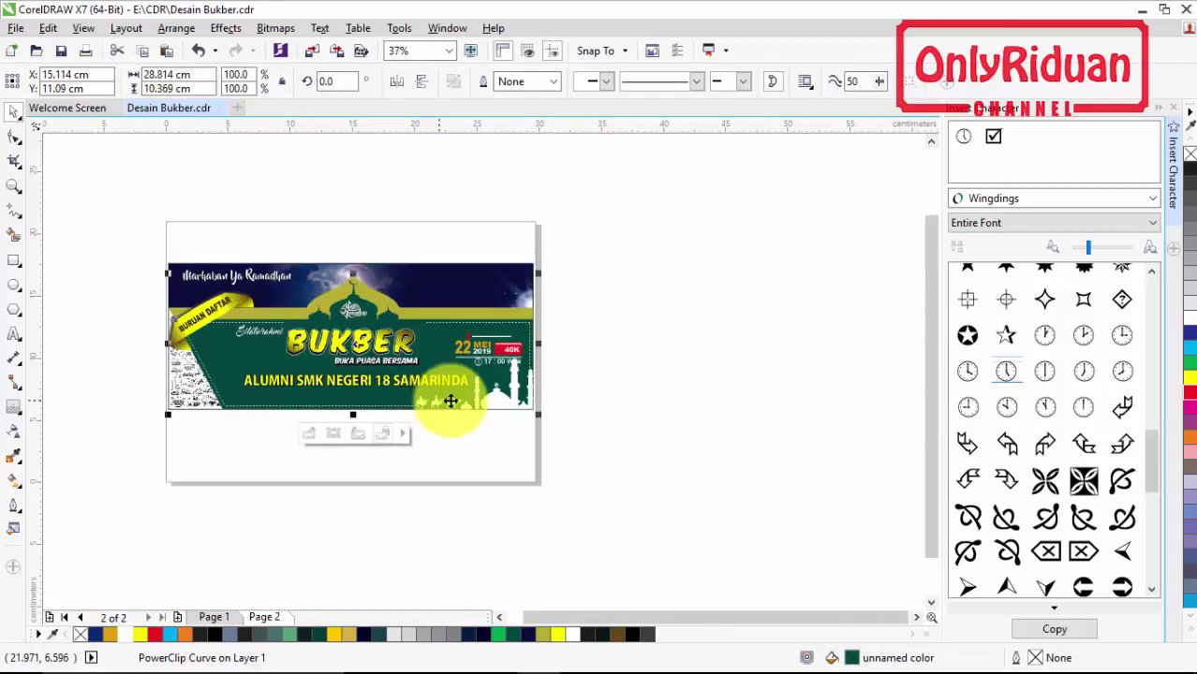
Edit the green shape's PowerClip contents and shrink the silhouette to about 7.9 by 3.6 cm so it clears the event time
scroll(506, 377, "up", 6)
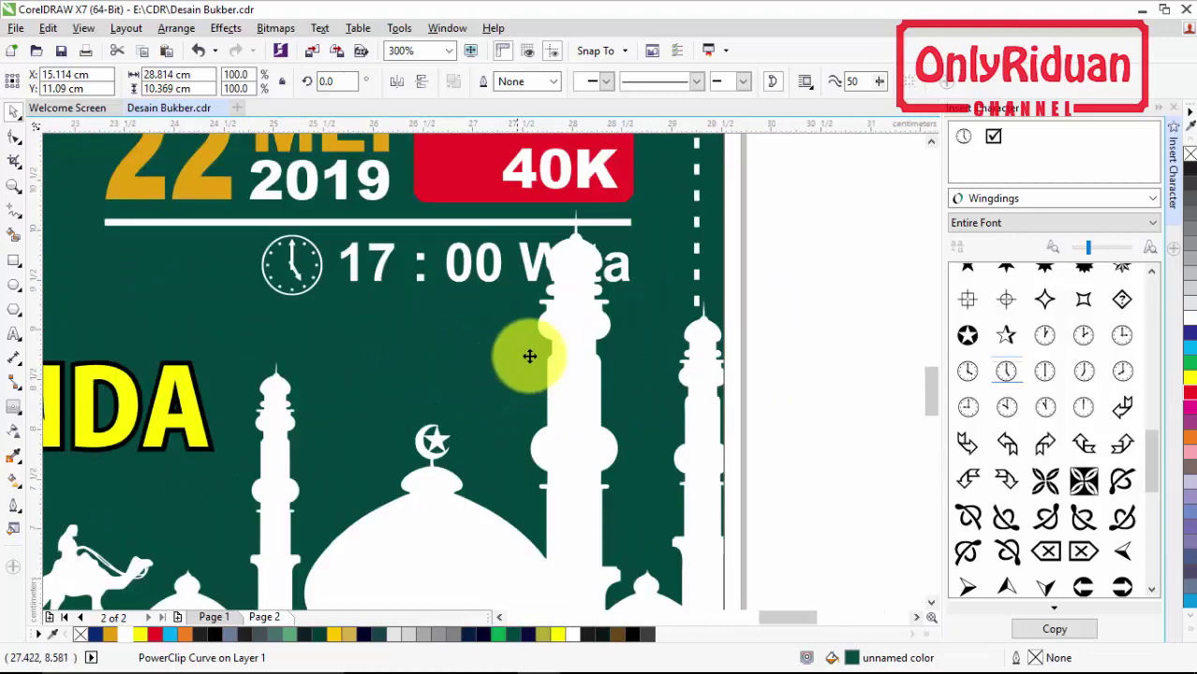
right_click(574, 358)
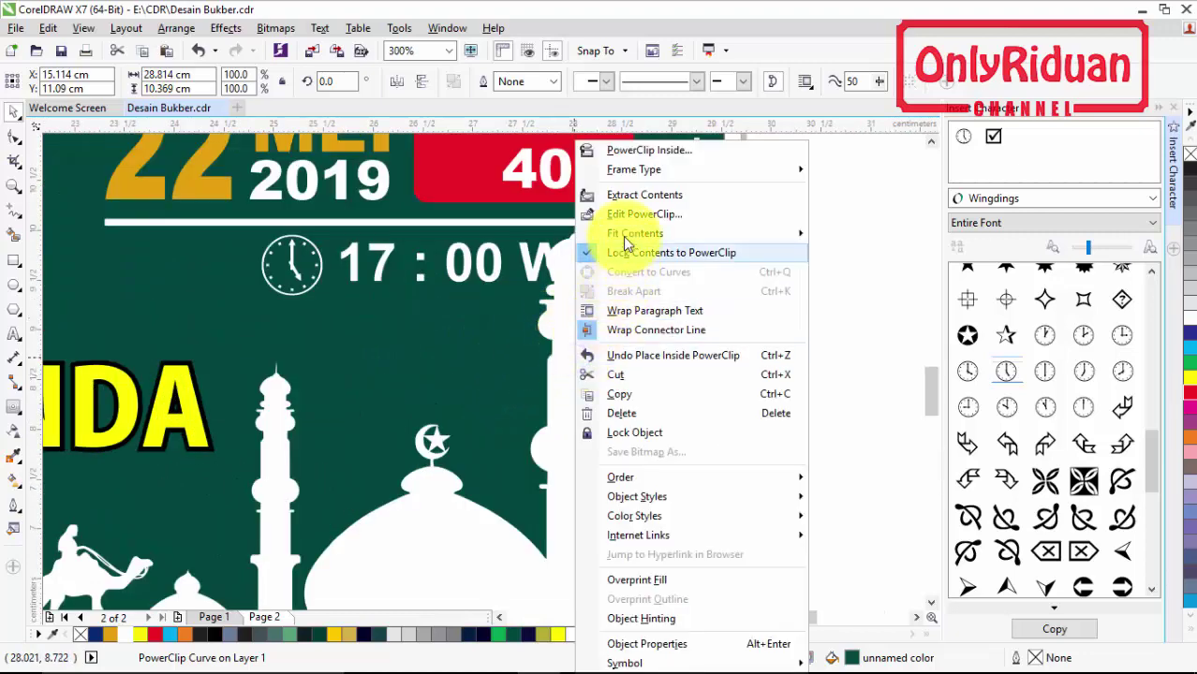
left_click(624, 219)
left_click(614, 323)
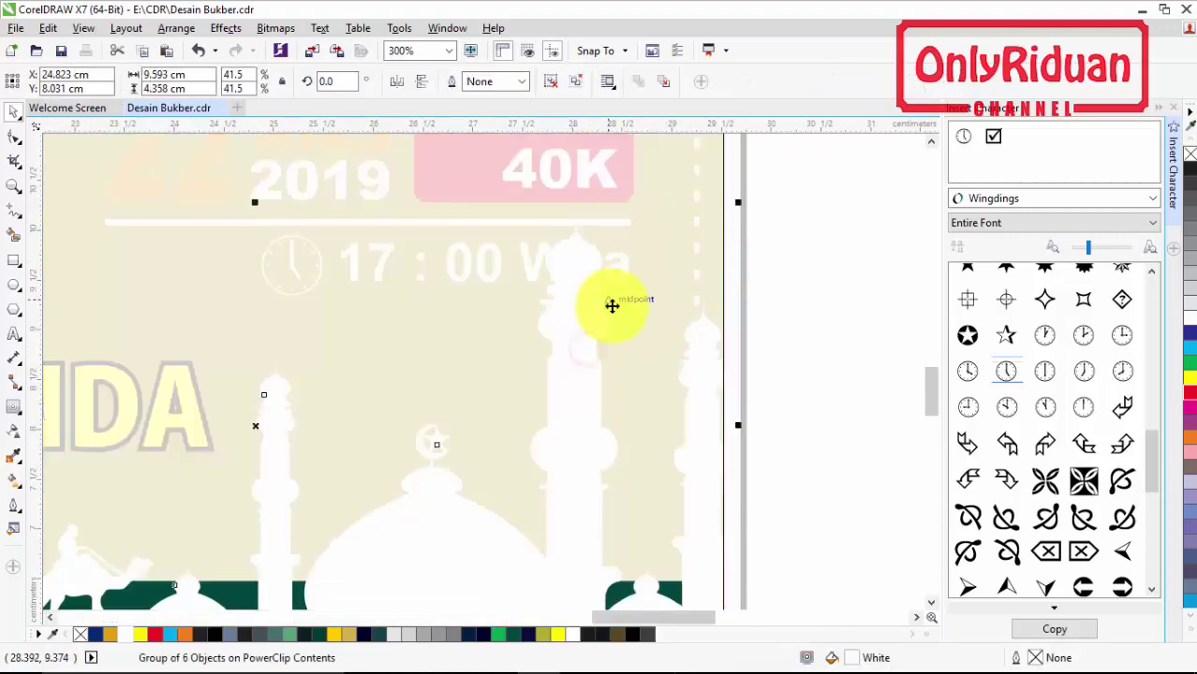
scroll(614, 309, "down", 2)
left_click_drag(190, 257, 227, 295)
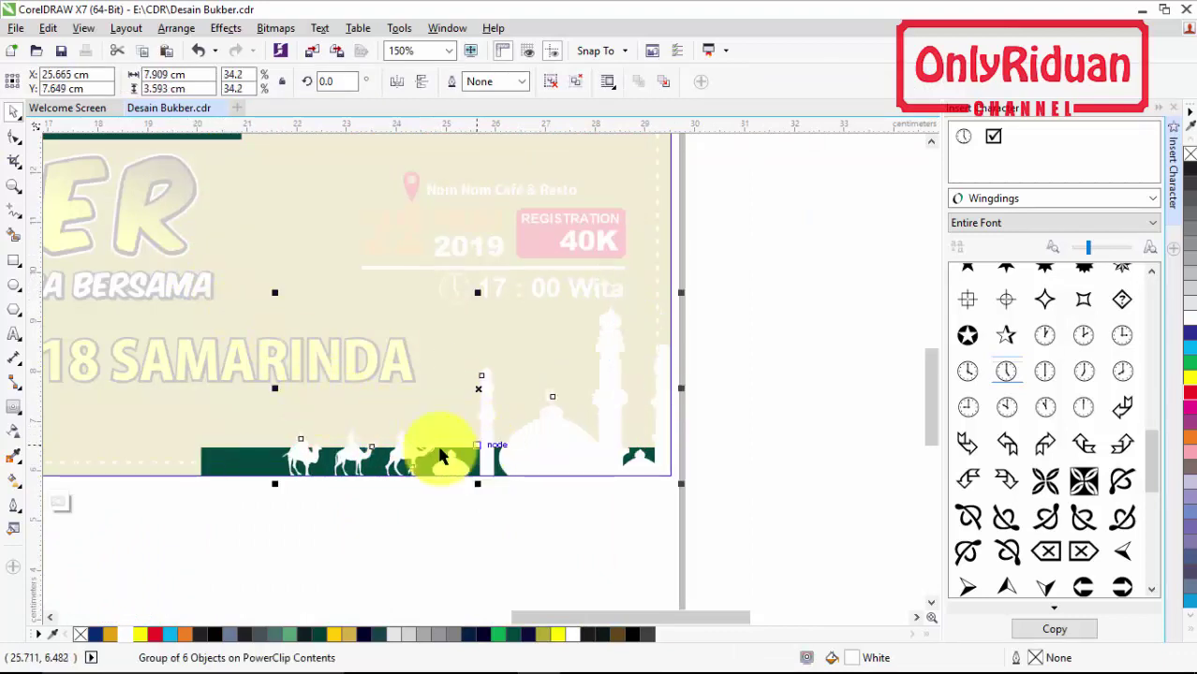
Shorten the green rectangle behind the silhouette to about 7.9 cm wide and finish editing the PowerClip
left_click(216, 471, "ctrl")
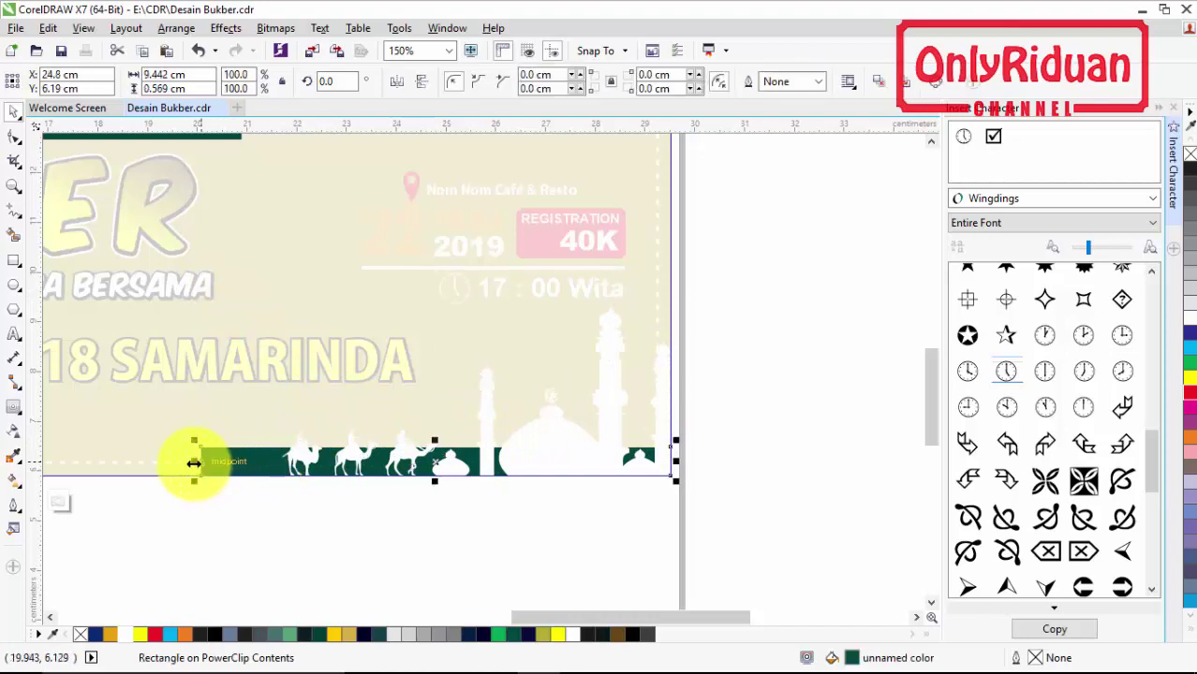
left_click_drag(194, 462, 267, 473)
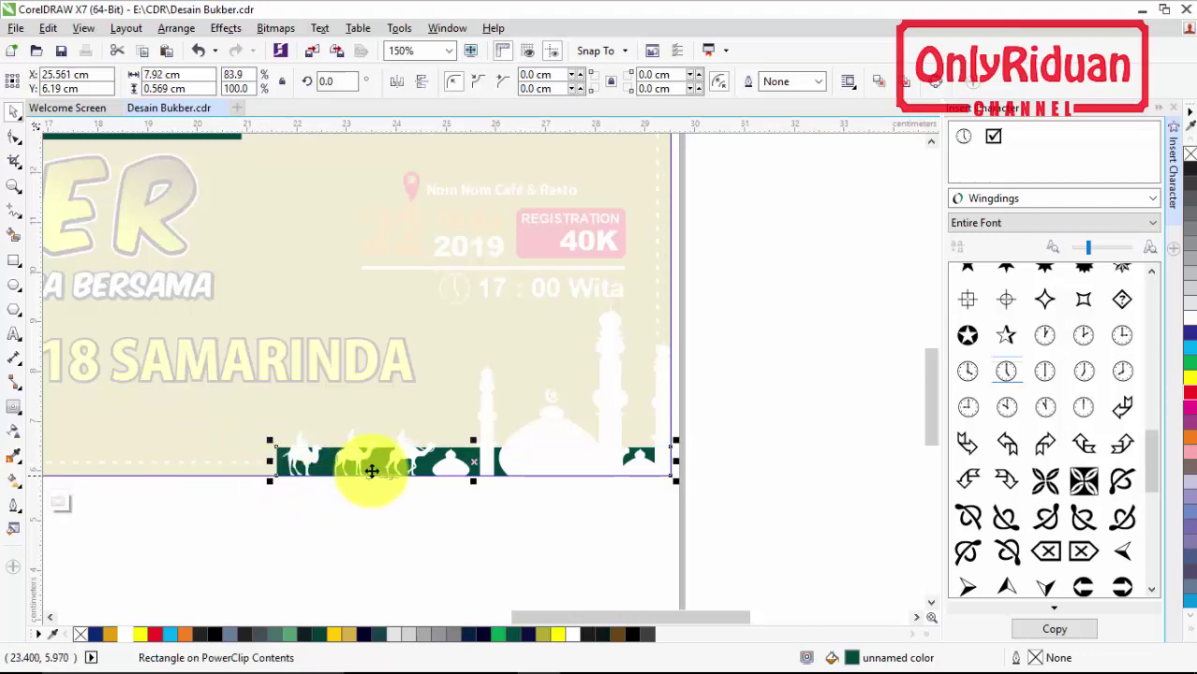
left_click(412, 449)
right_click(414, 449)
left_click(455, 271)
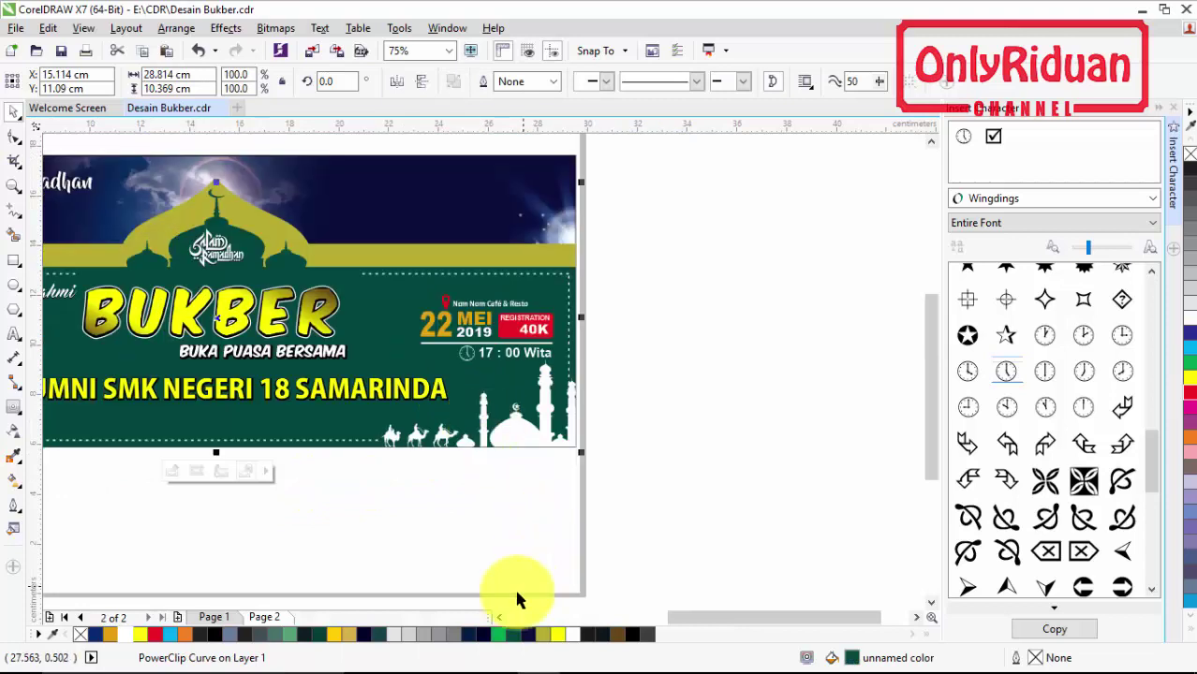
Import awan 1 and awan 2 and place the clouds on either side of the mosque dome, the right one about 4.9 cm wide
left_click(499, 617)
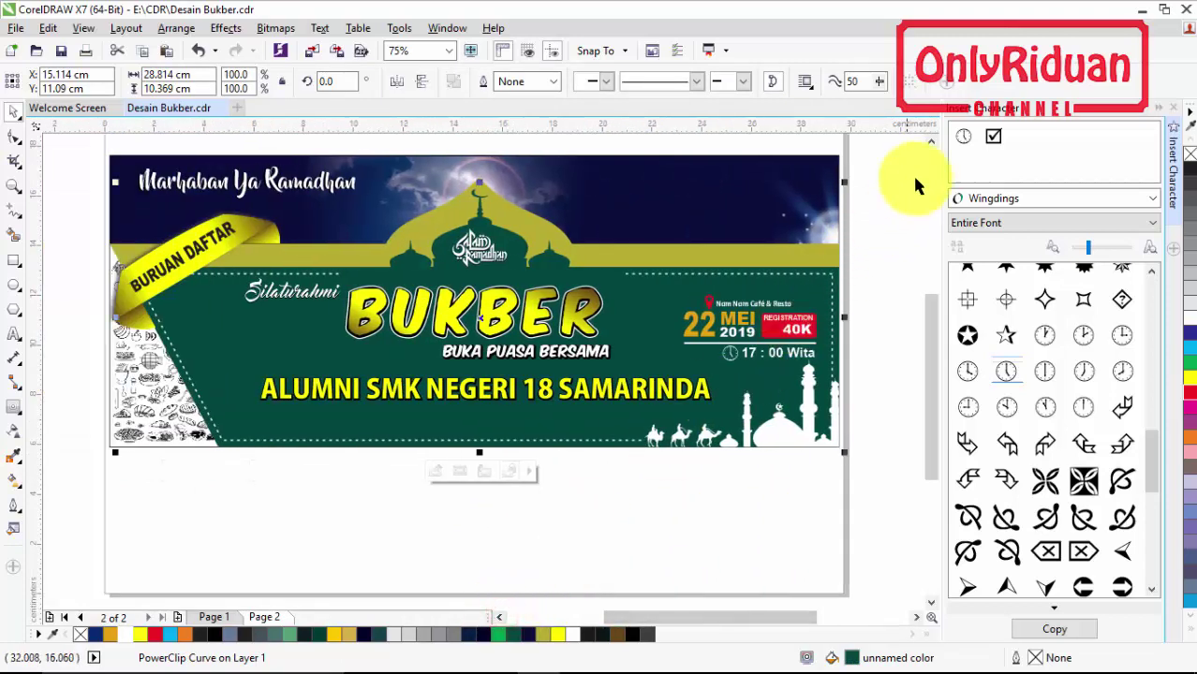
left_click(931, 142)
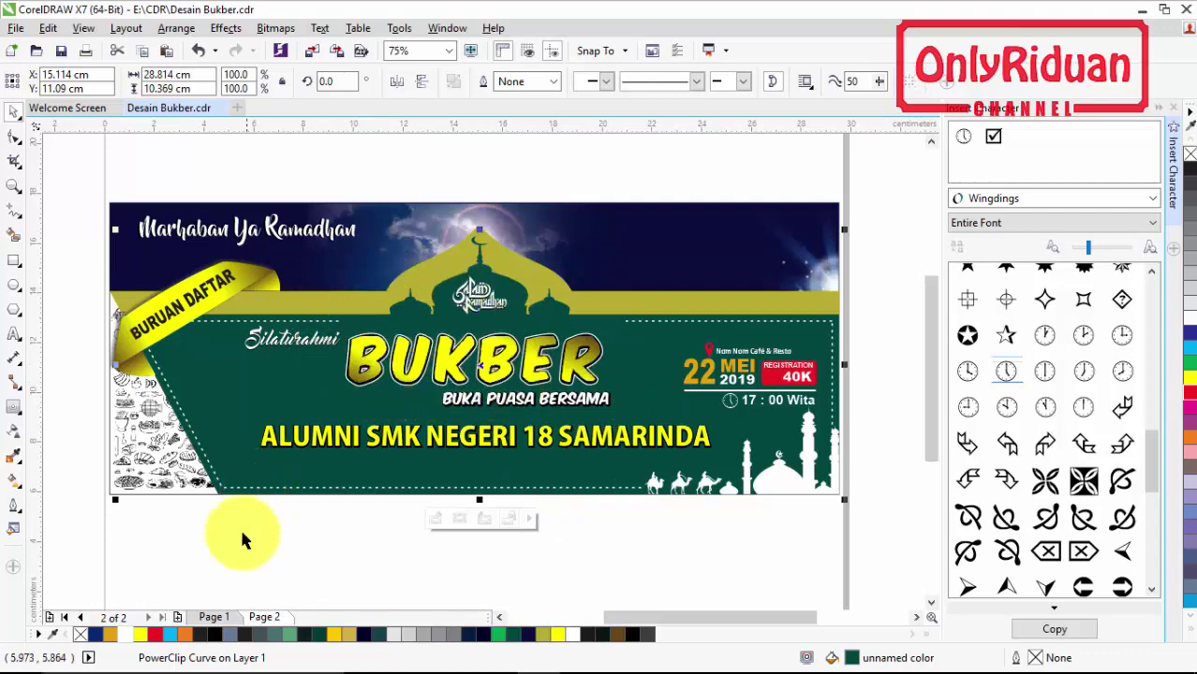
left_click(212, 617)
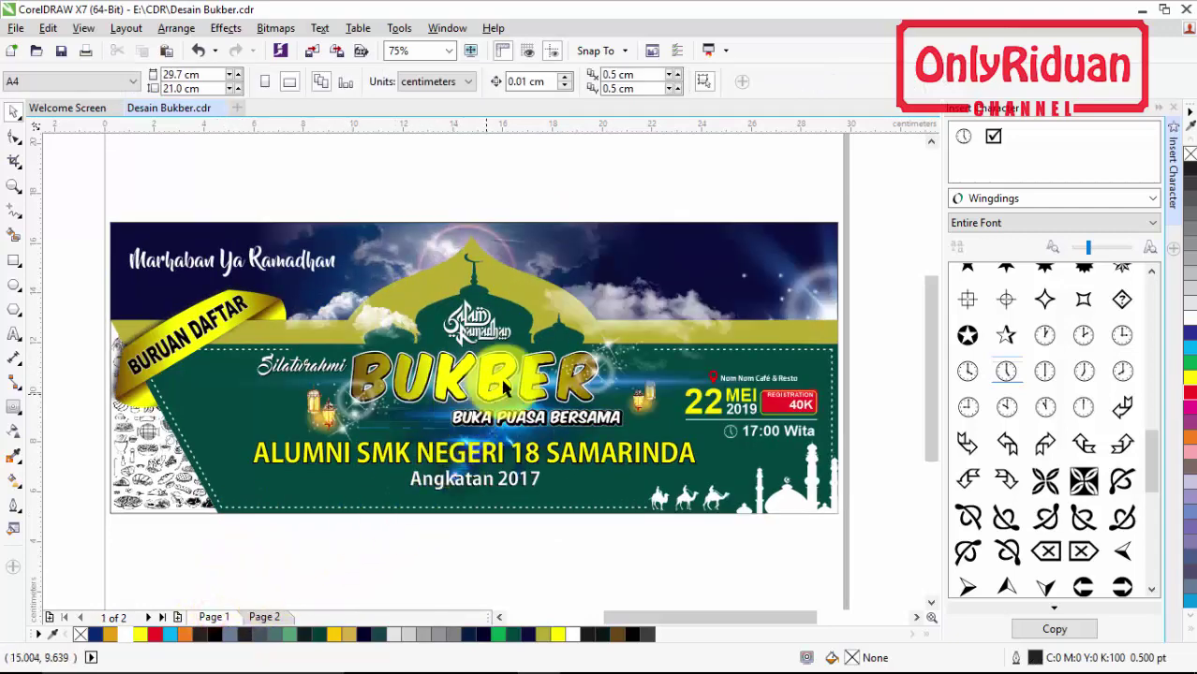
left_click(275, 618)
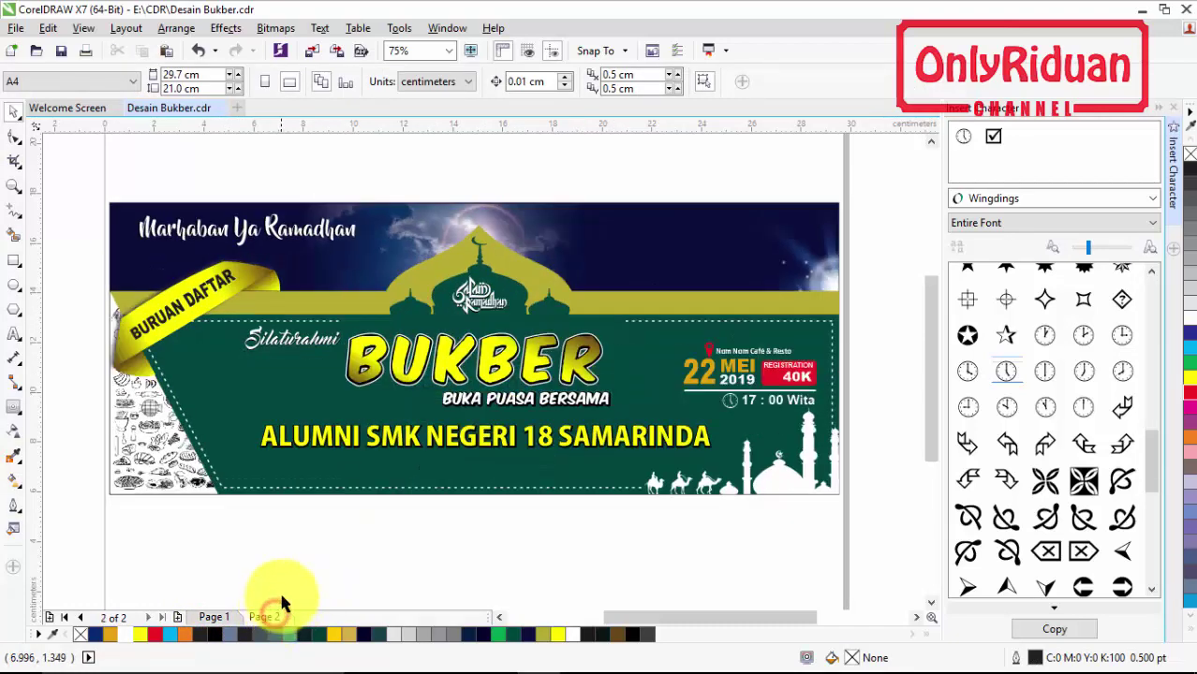
left_click(16, 27)
left_click(53, 298)
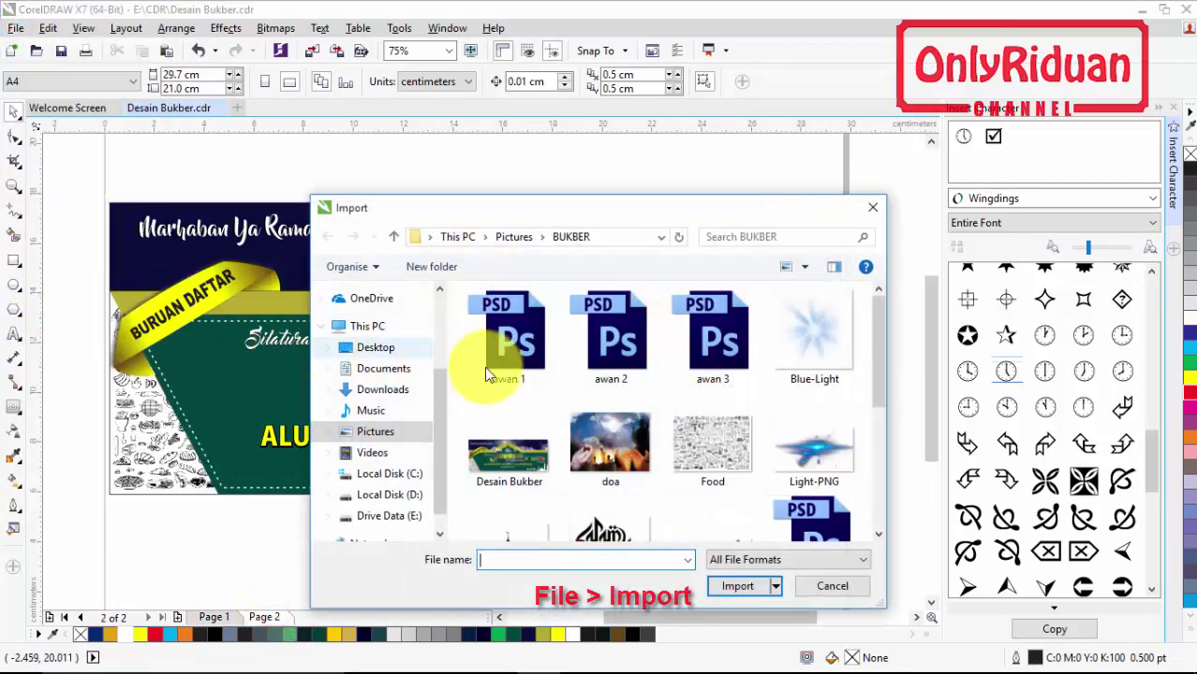
left_click(520, 351)
left_click(604, 351, "ctrl")
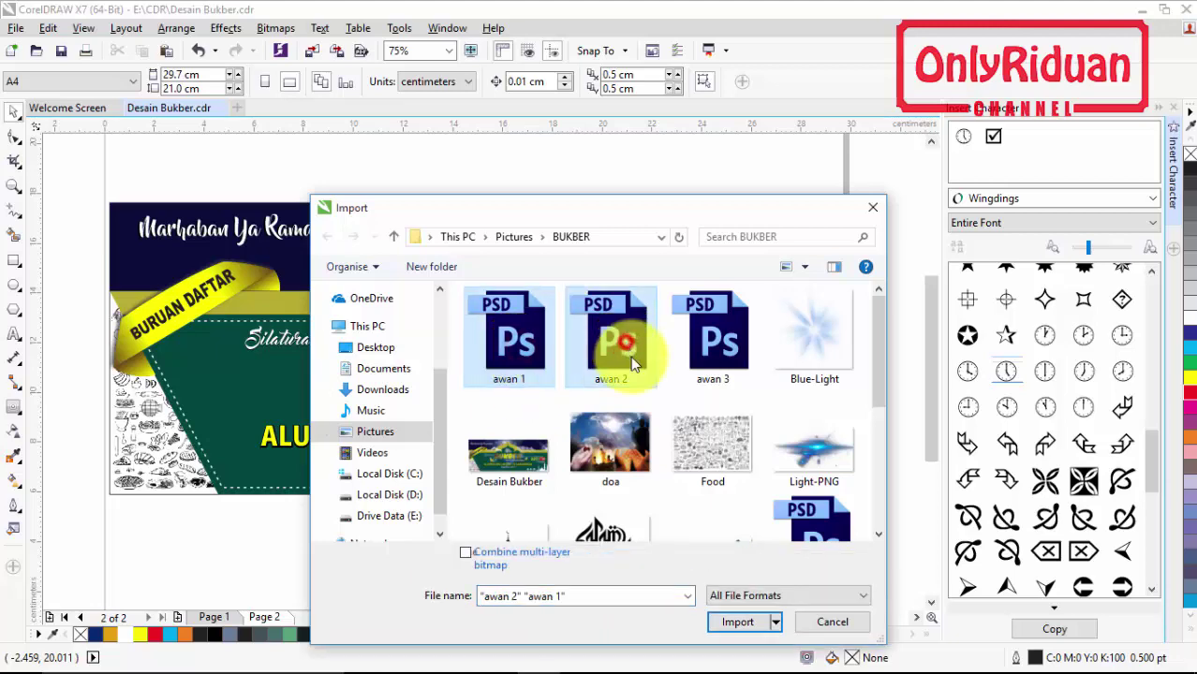
left_click(737, 621)
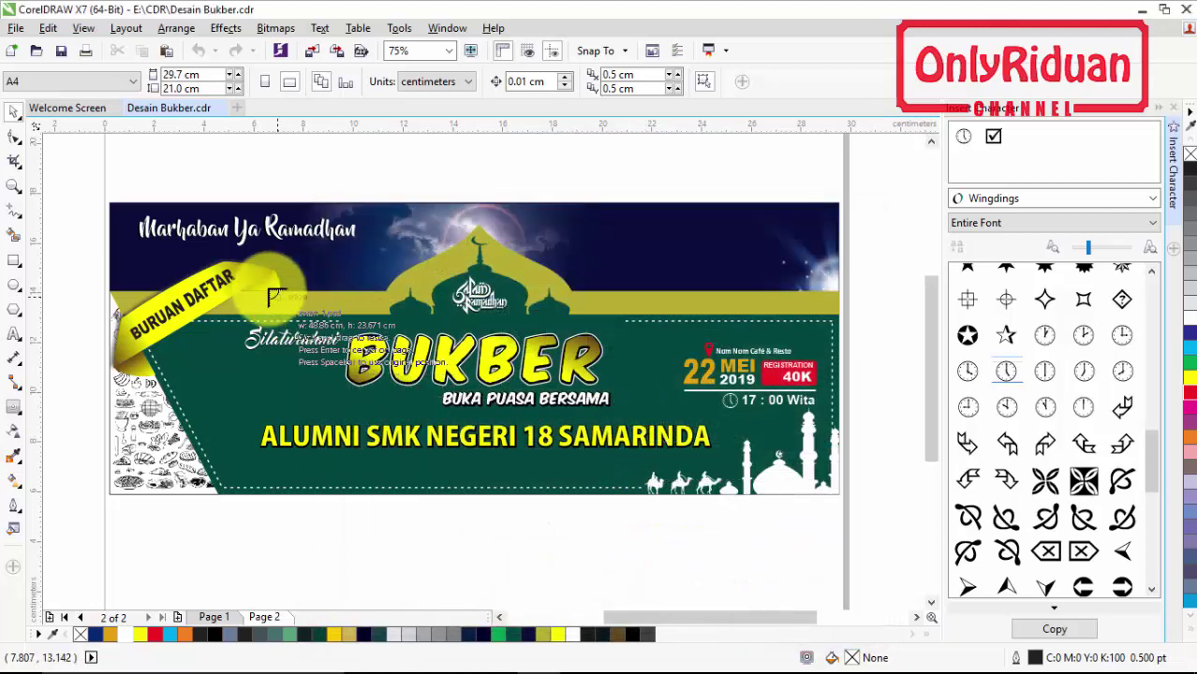
left_click_drag(310, 270, 421, 316)
left_click_drag(541, 271, 660, 322)
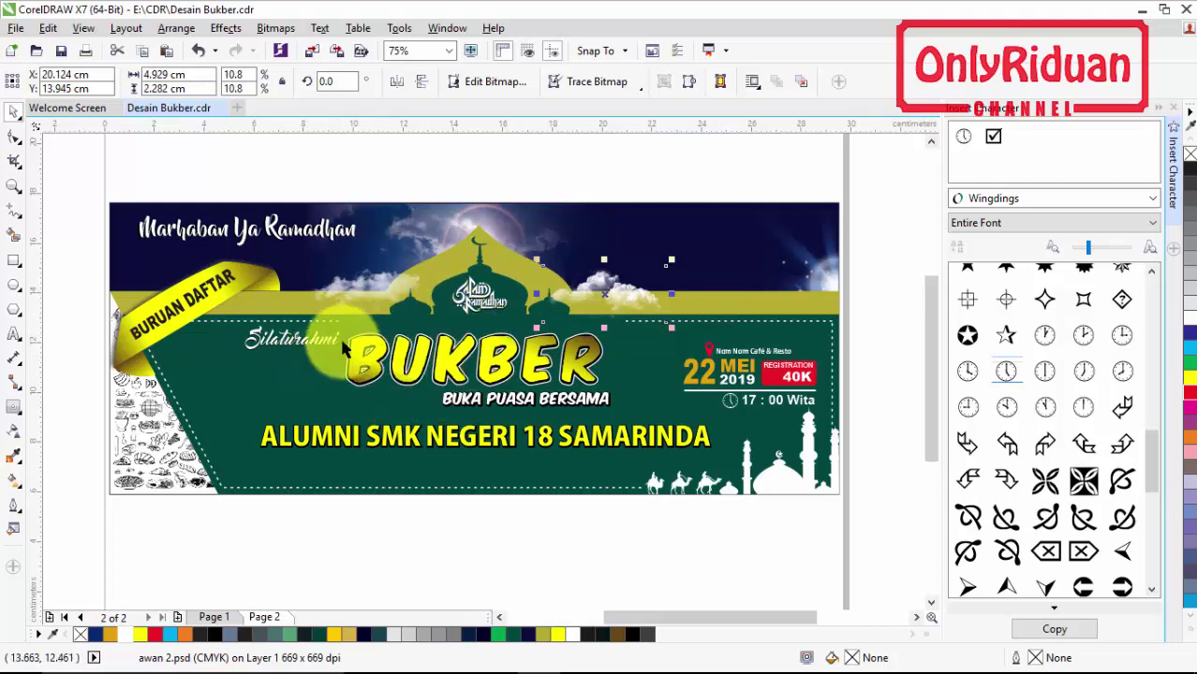
Import the visual-light image and place it at the centre of the page
left_click(15, 28)
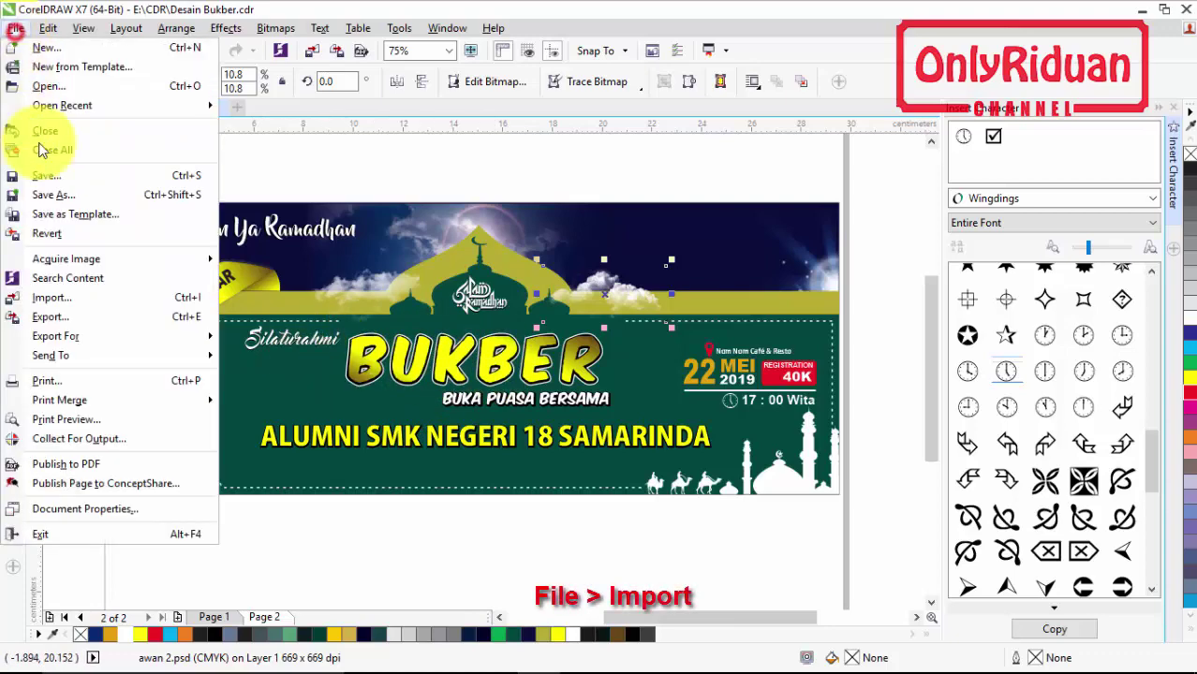
left_click(52, 296)
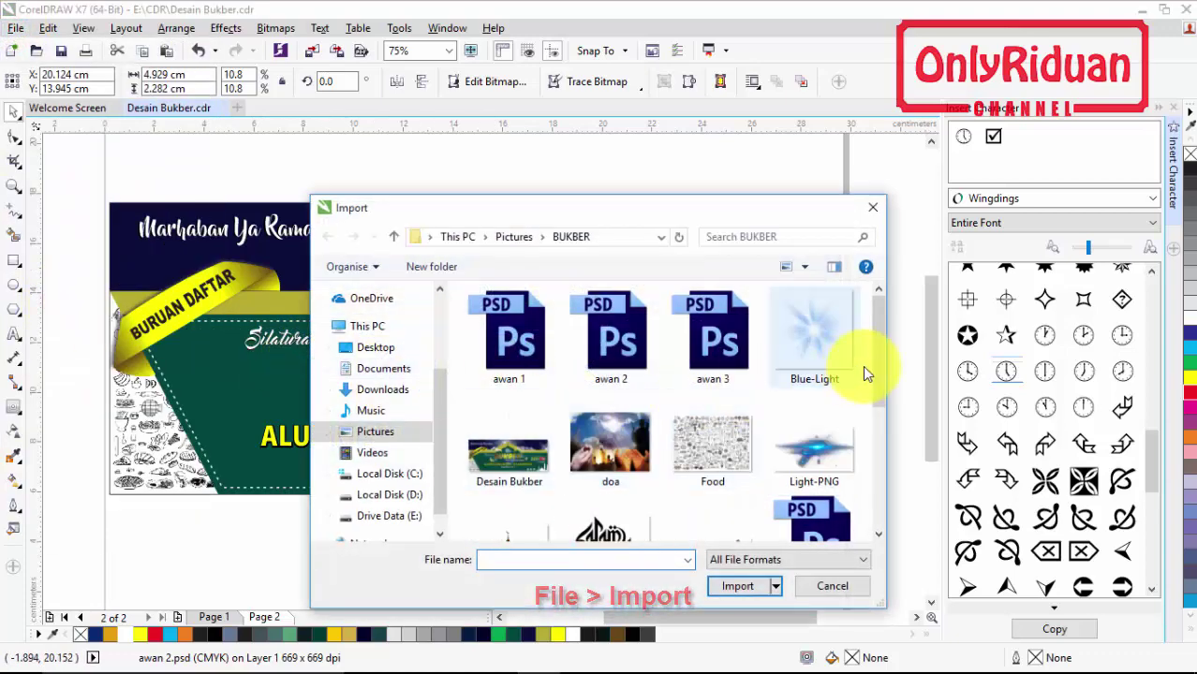
left_click_drag(877, 347, 889, 459)
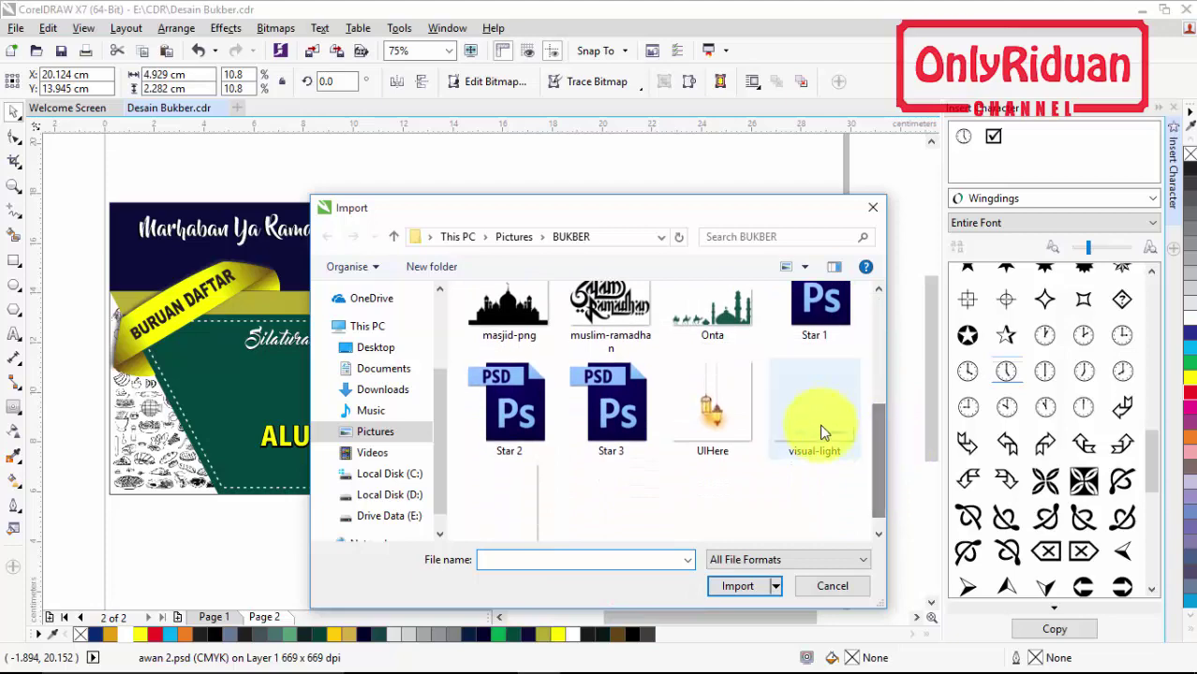
left_click(819, 426)
left_click(737, 586)
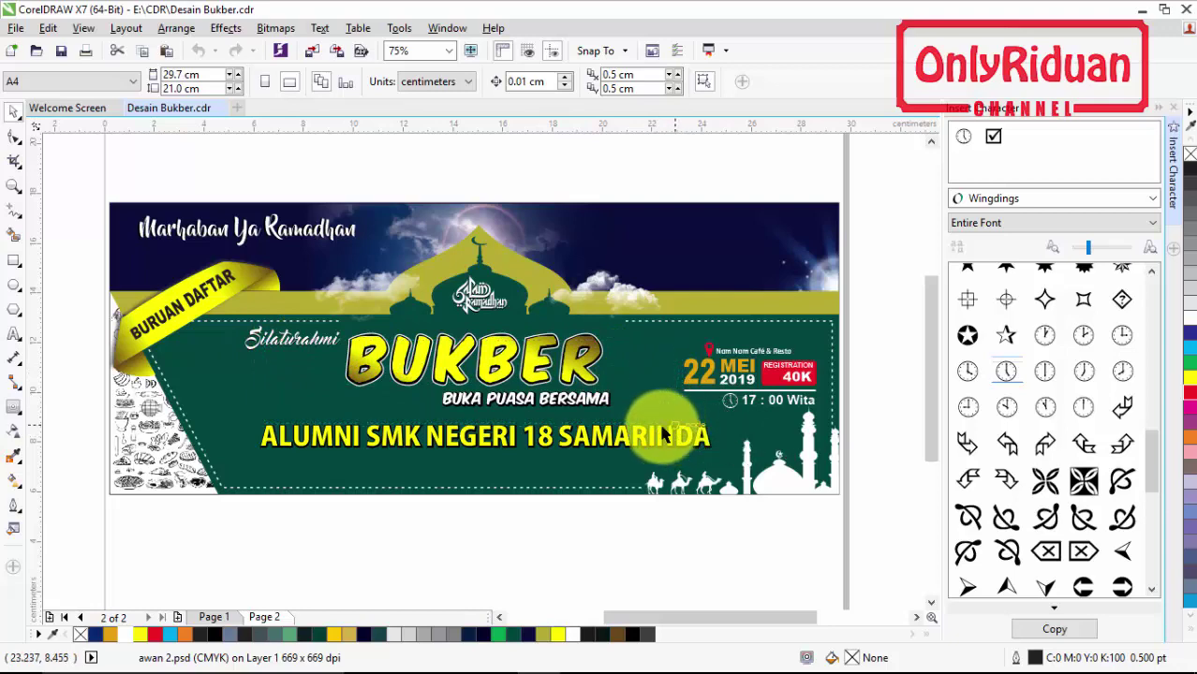
key("Return")
Position the light streak behind the BUKBER title and enlarge it to about 17.5 by 3.5 cm
left_click_drag(469, 389, 472, 358)
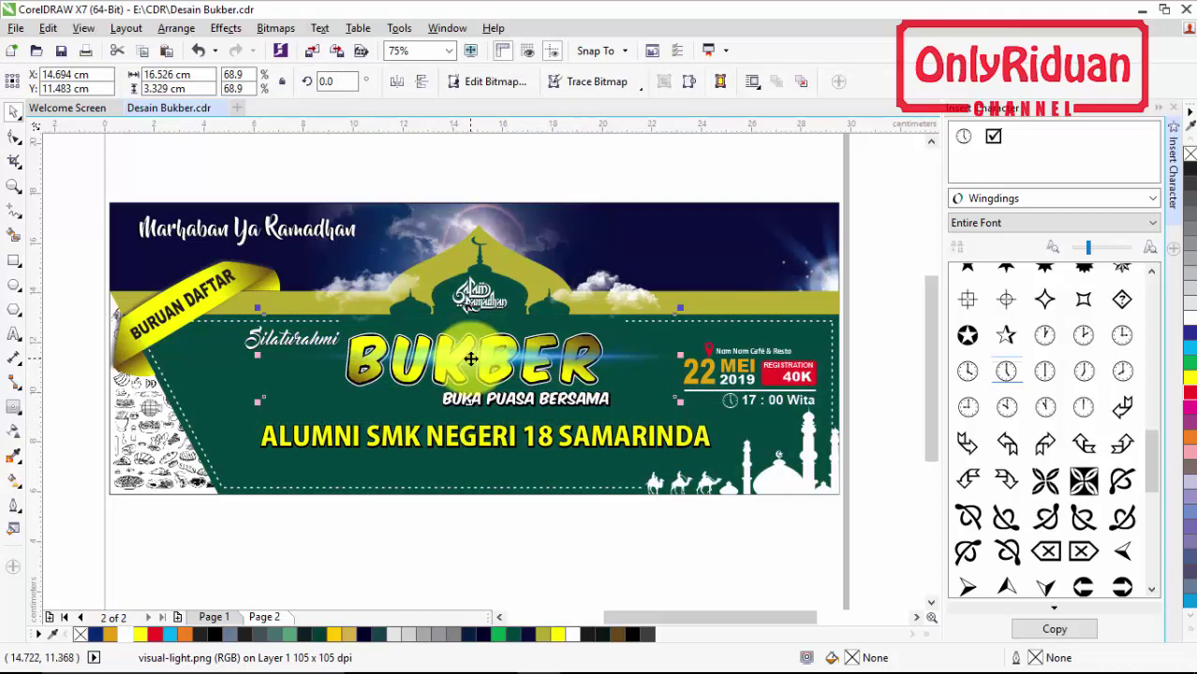
key("ctrl+Page_Down")
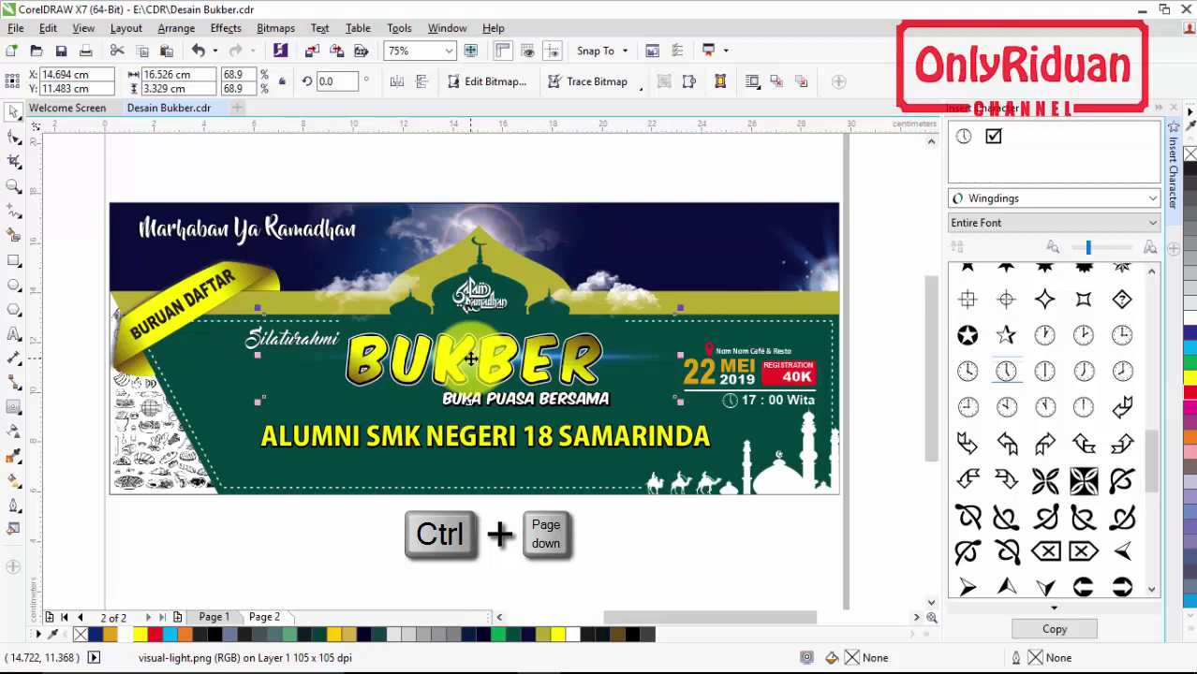
left_click_drag(471, 359, 235, 416)
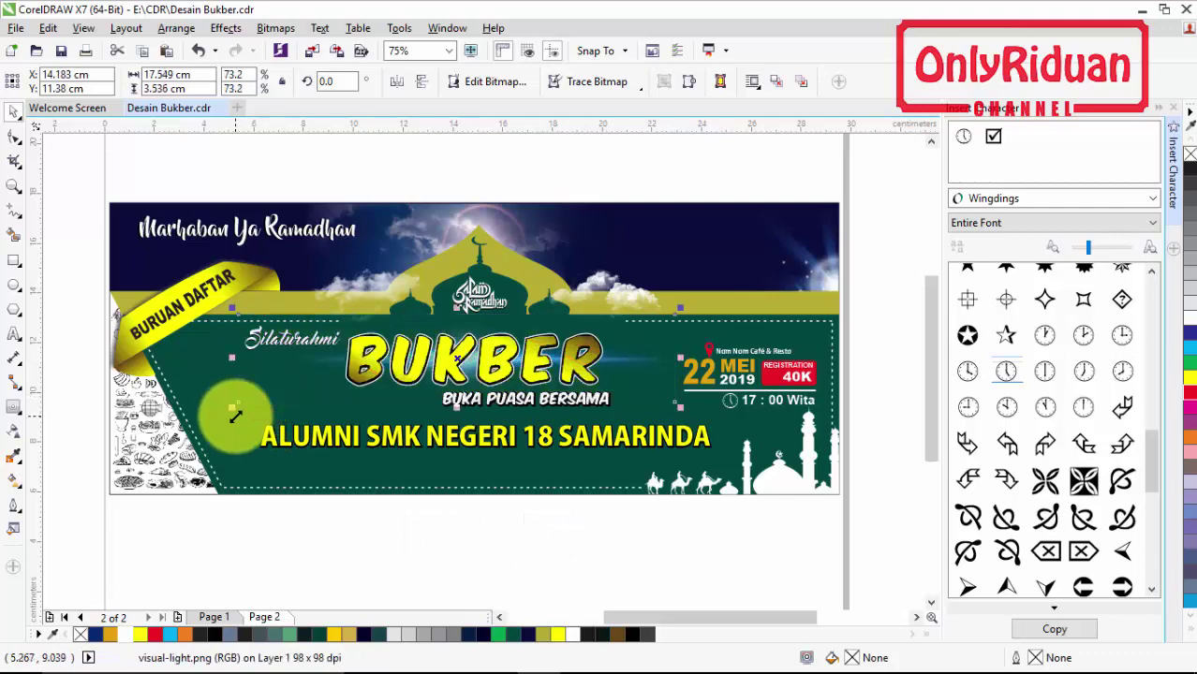
Import Star 2 and Star 3 and place them at opposite ends of the BUKBER title, the right one about 2.9 cm wide
left_click(16, 28)
left_click(58, 300)
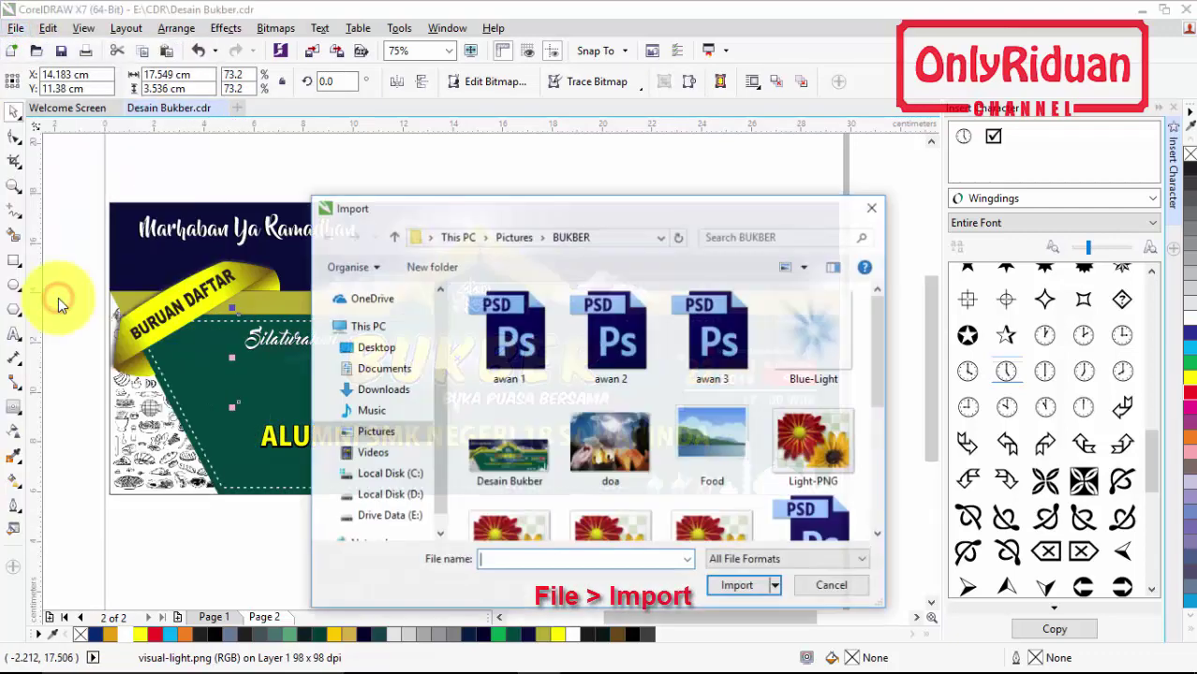
left_click_drag(874, 345, 874, 430)
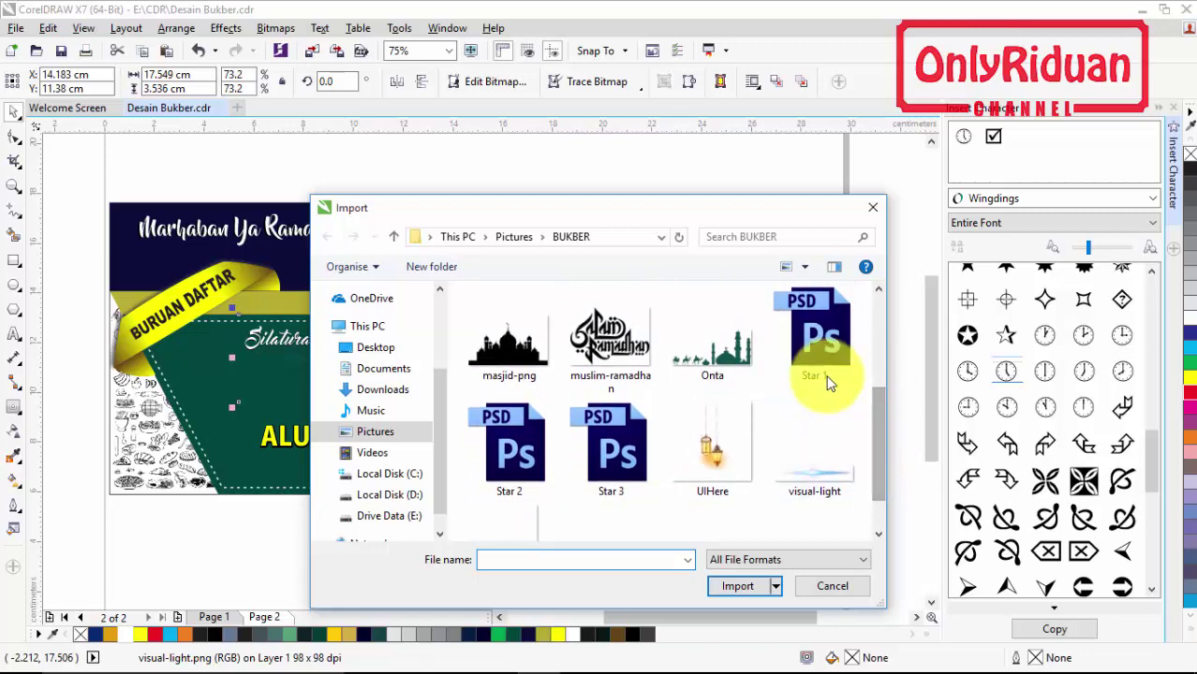
left_click(521, 457)
left_click(596, 465, "ctrl")
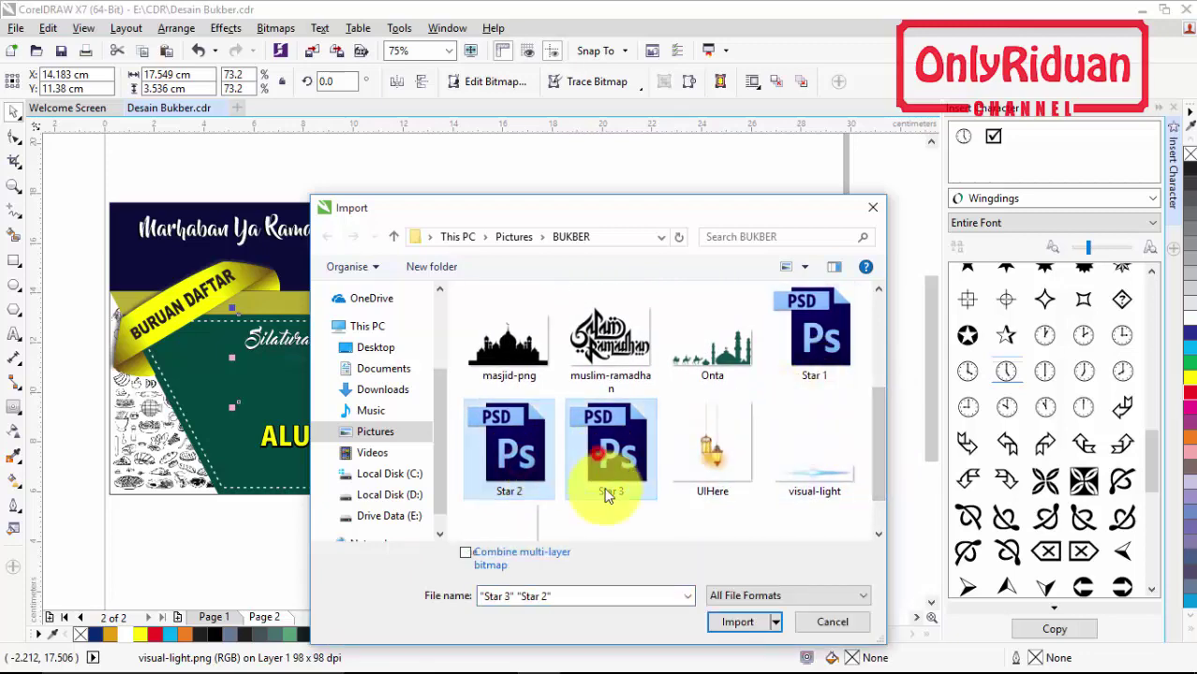
left_click(738, 621)
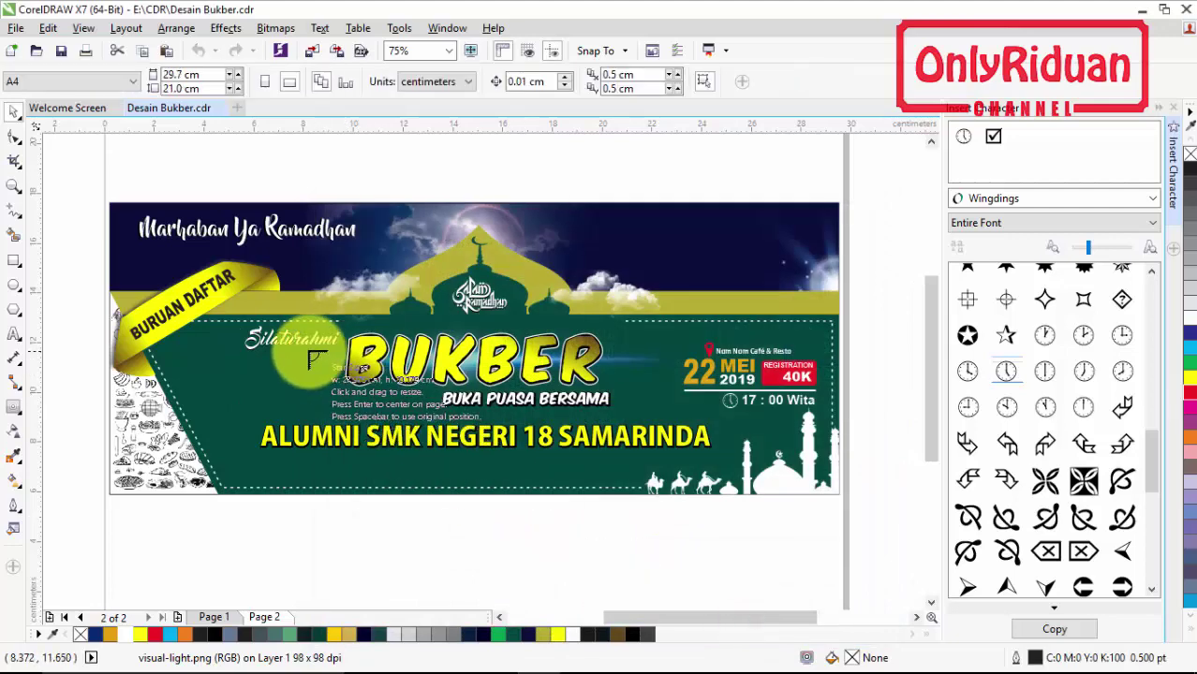
left_click(335, 368)
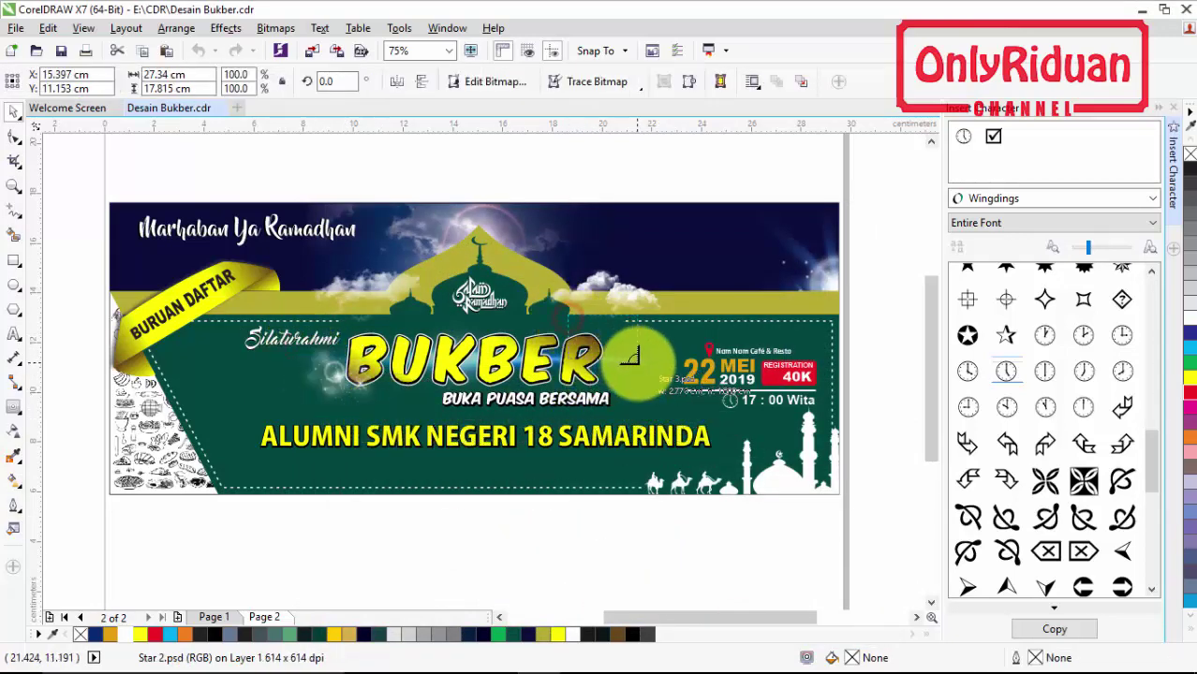
left_click_drag(633, 356, 568, 307)
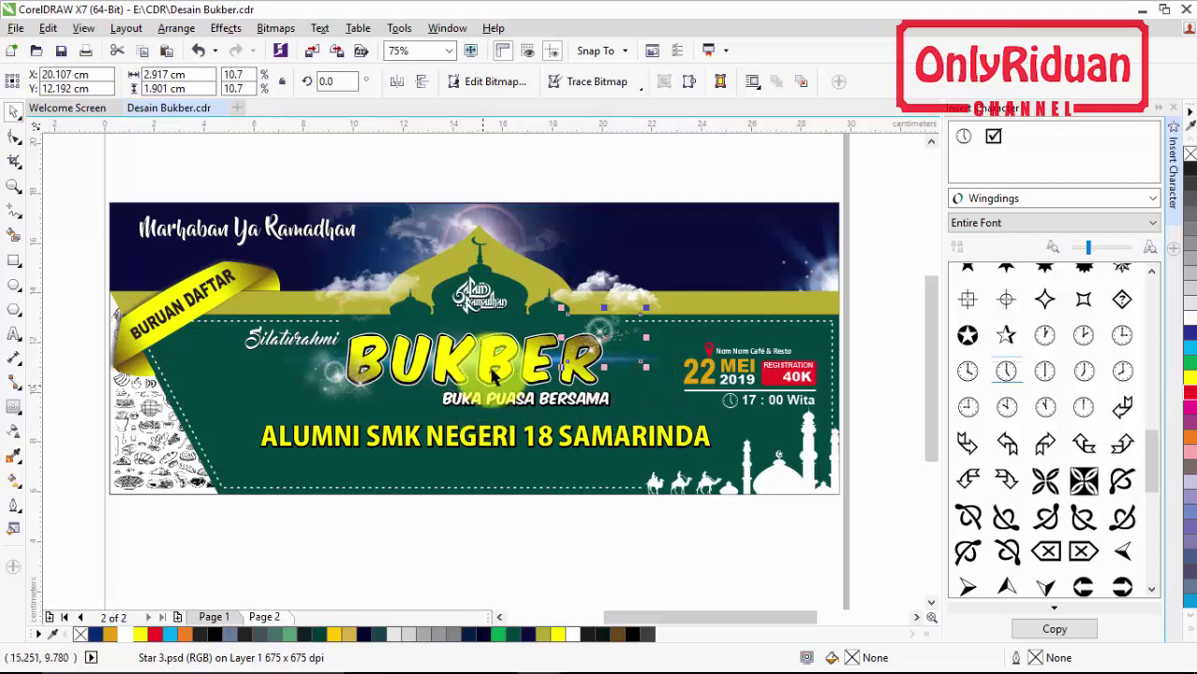
Import the Light-PNG image and place it over the ALUMNI SMK NEGERI 18 SAMARINDA line, below the BUKA PUASA BERSAMA subtitle
left_click(15, 28)
left_click(68, 296)
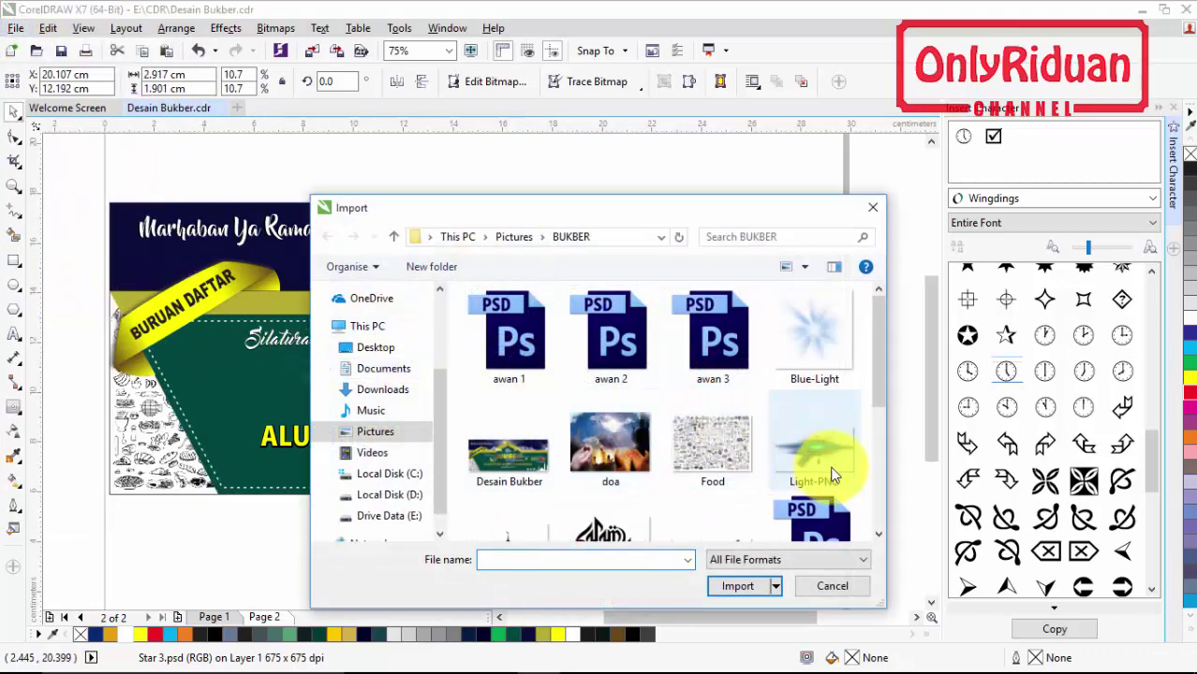
left_click(824, 459)
left_click(737, 587)
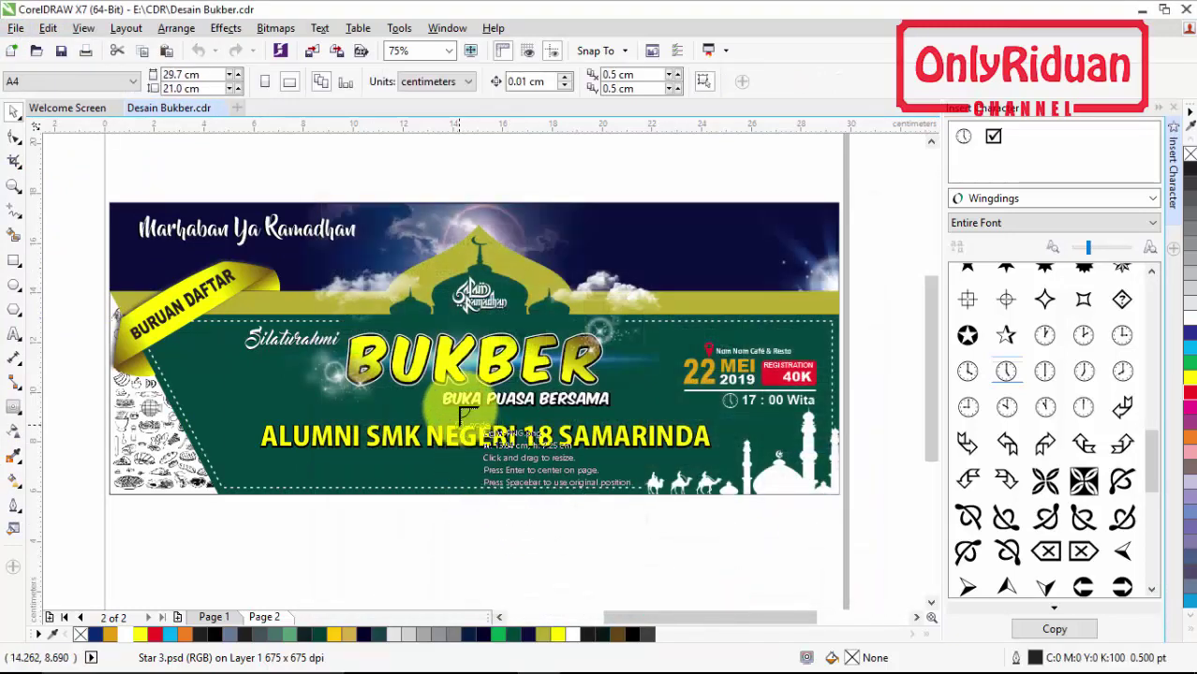
left_click_drag(630, 461, 442, 386)
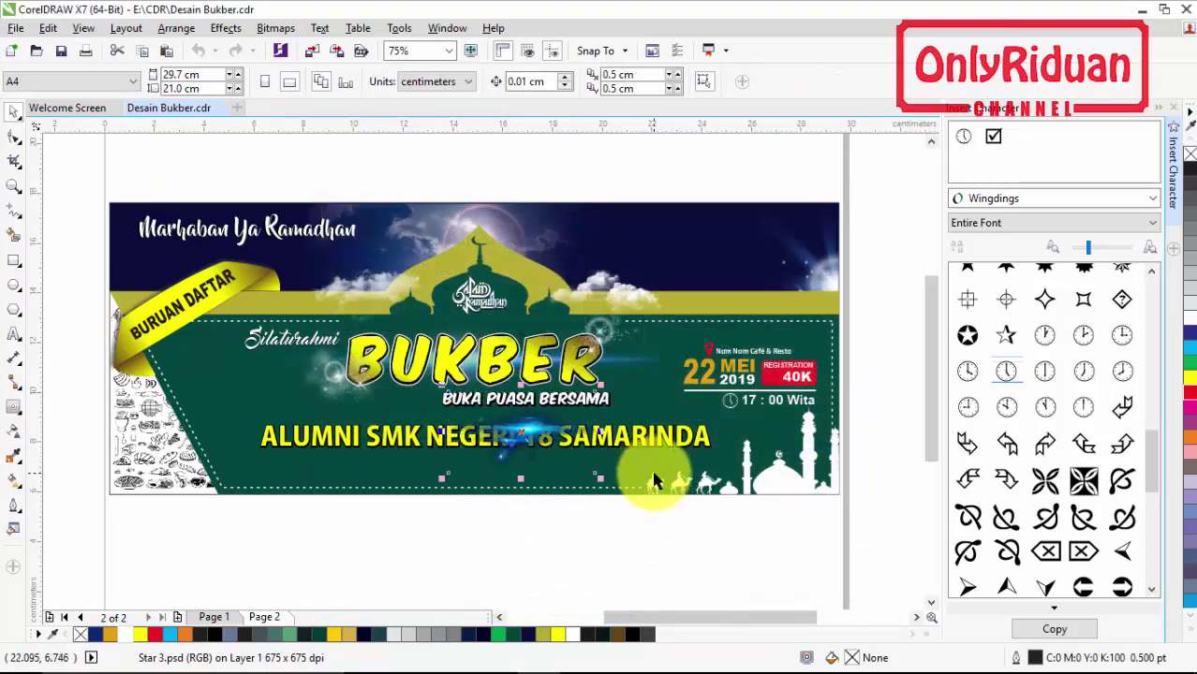
Enlarge the blue light to about 7.7 by 4.3 cm, centre it near the subtitle and send it behind the texts
left_click_drag(602, 384, 646, 358)
left_click_drag(556, 419, 544, 406)
key("ctrl+Page_Down")
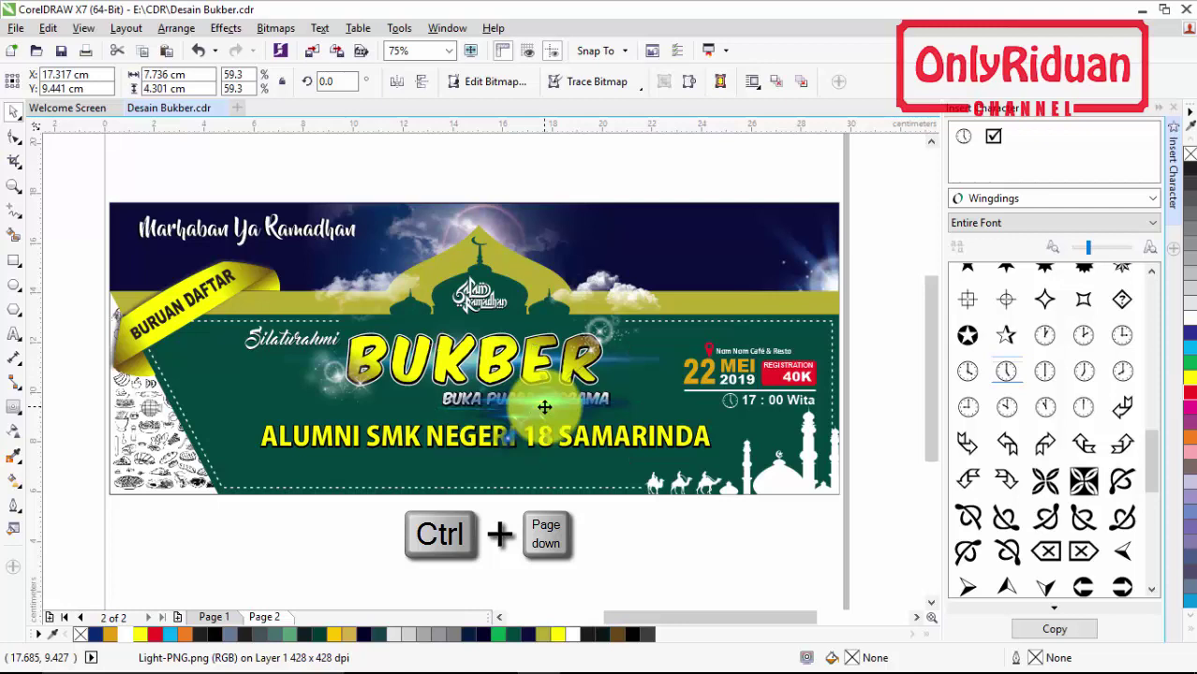
key("ctrl+Page_Down")
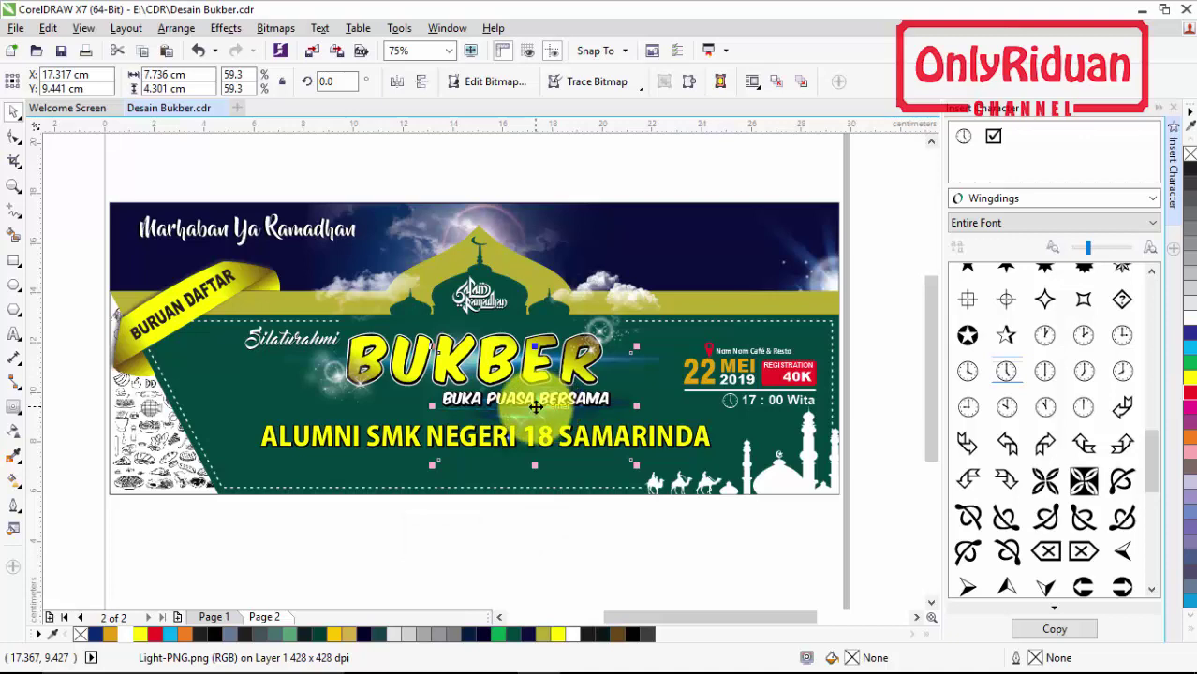
Import the UIHere lantern image at about 2.8 cm wide left of the BUKBER title and place a copy right of it
left_click(16, 28)
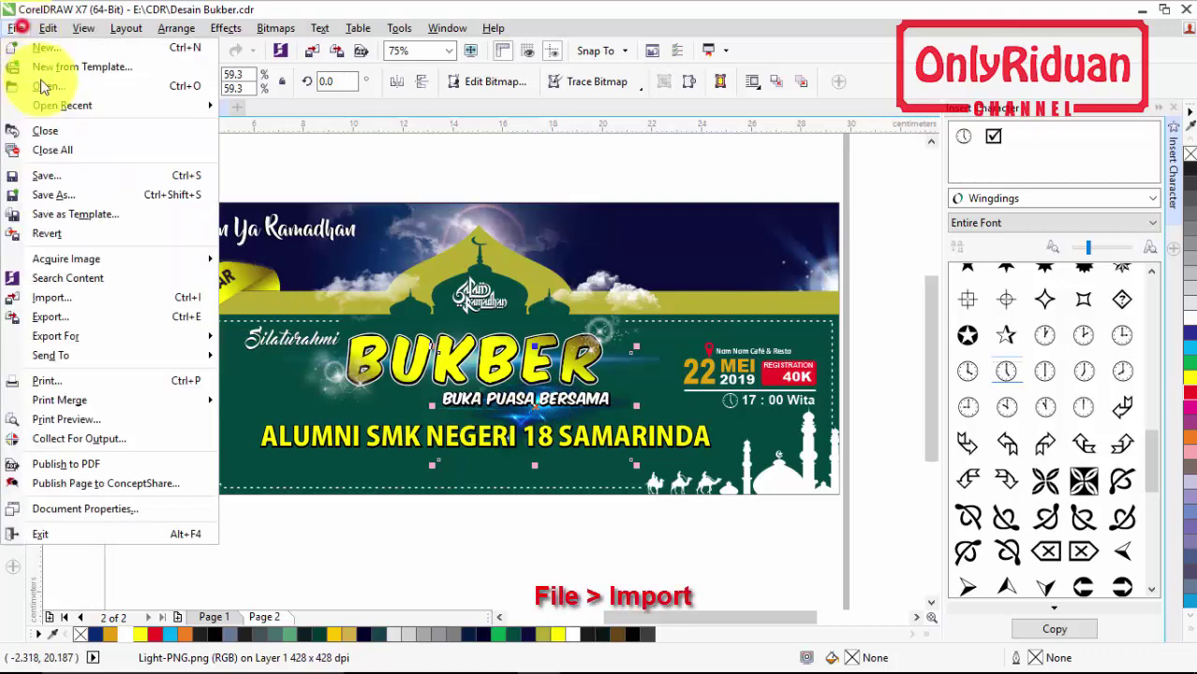
left_click(76, 298)
left_click_drag(877, 348, 891, 459)
left_click(712, 389)
left_click(730, 586)
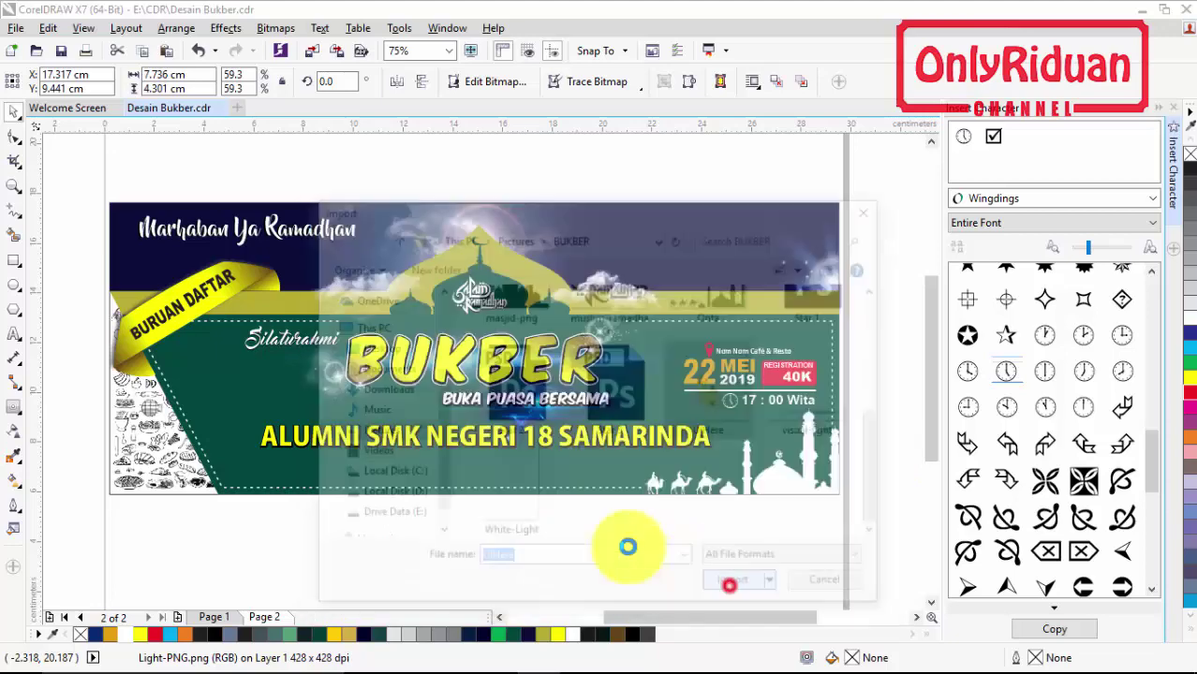
left_click_drag(293, 321, 379, 412)
left_click_drag(334, 363, 650, 356)
left_click_drag(694, 400, 682, 430)
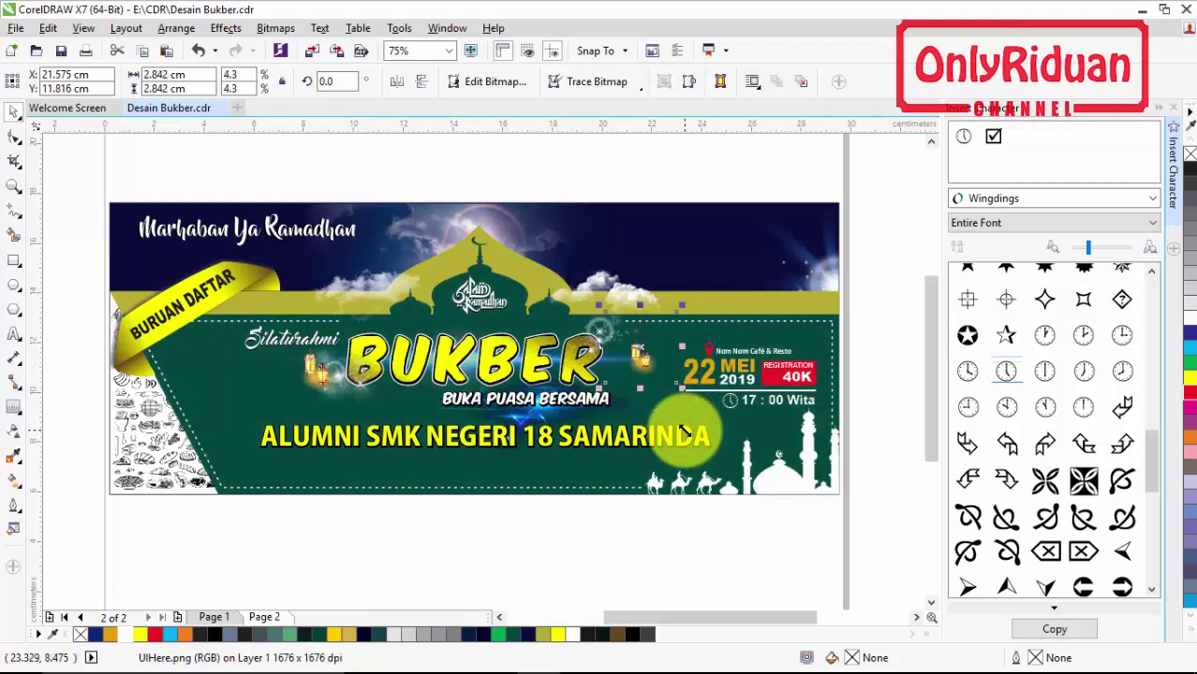
Collapse the Insert Character docker and add the text "Angkatan 2017" below the ALUMNI SMK NEGERI 18 SAMARINDA line
left_click(14, 185)
left_click_drag(106, 197, 855, 510)
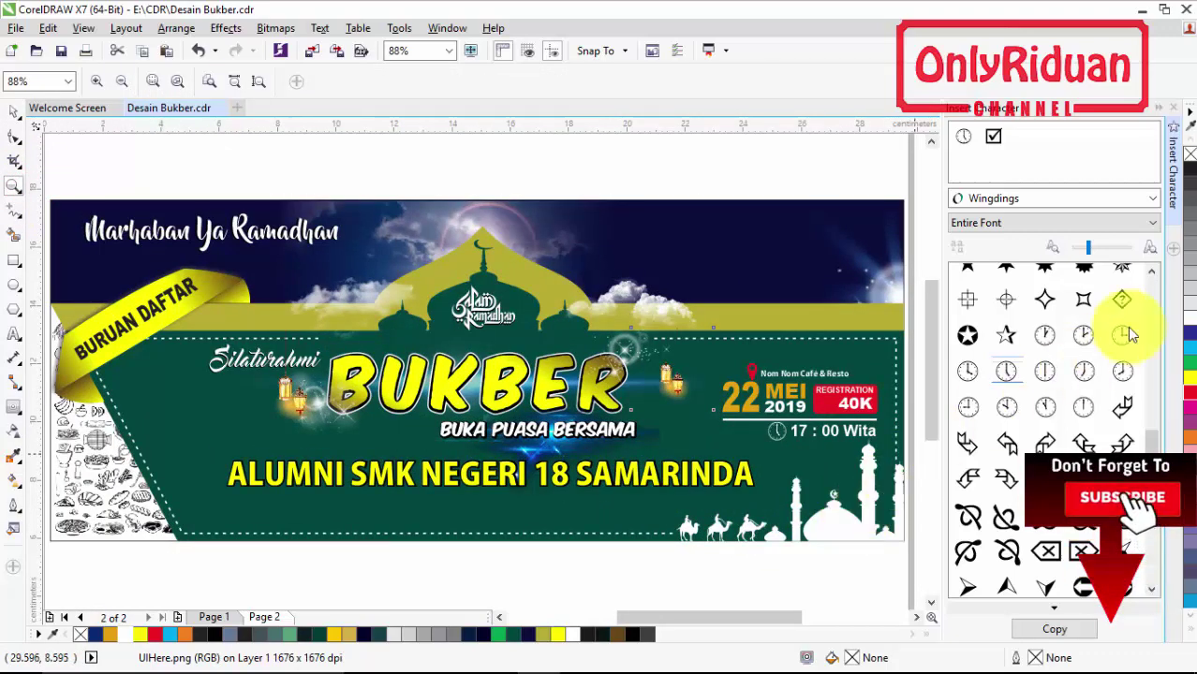
left_click(1158, 109)
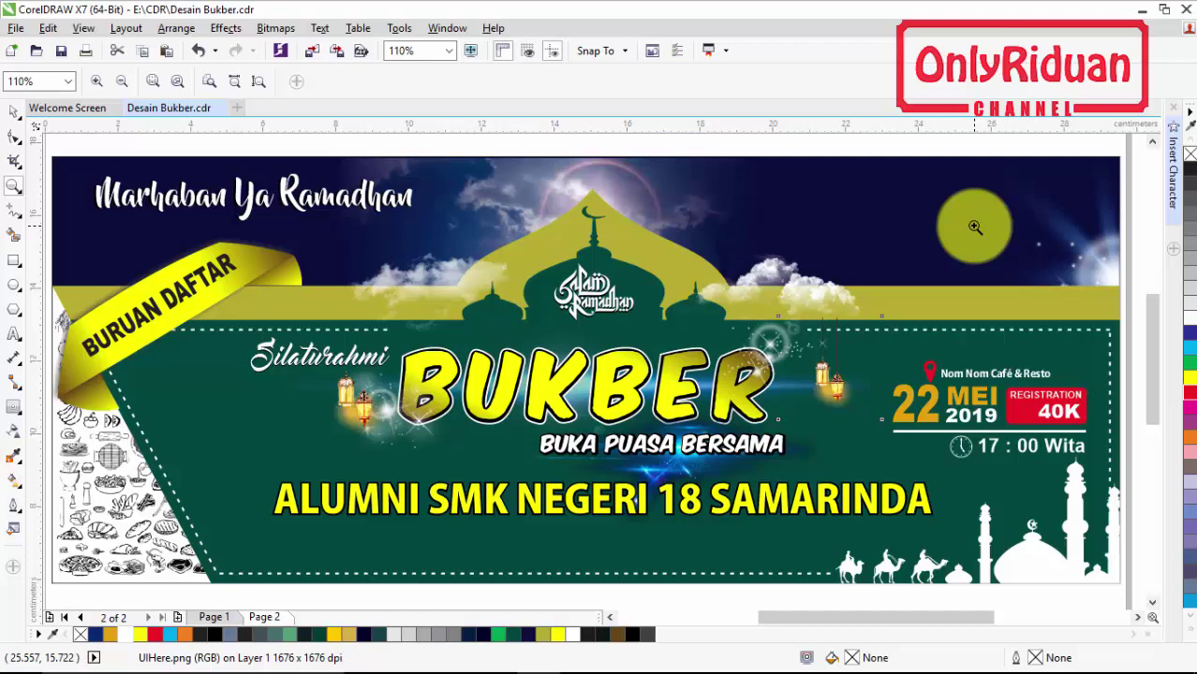
left_click(13, 335)
left_click(544, 545)
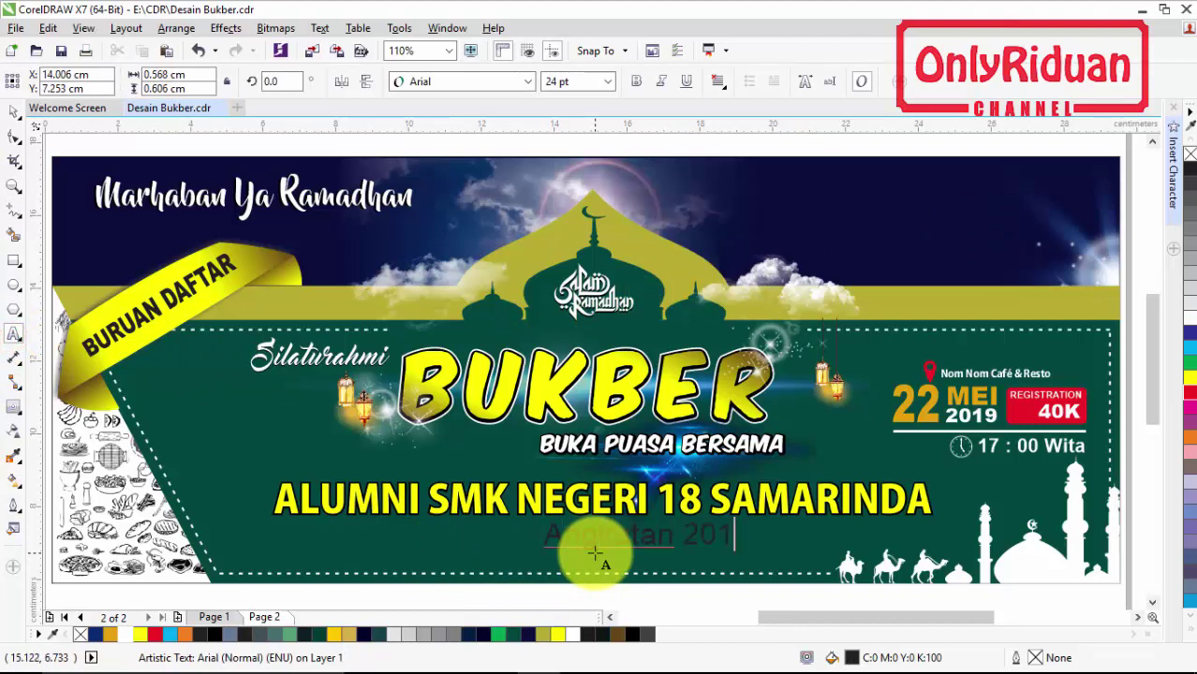
left_click(12, 114)
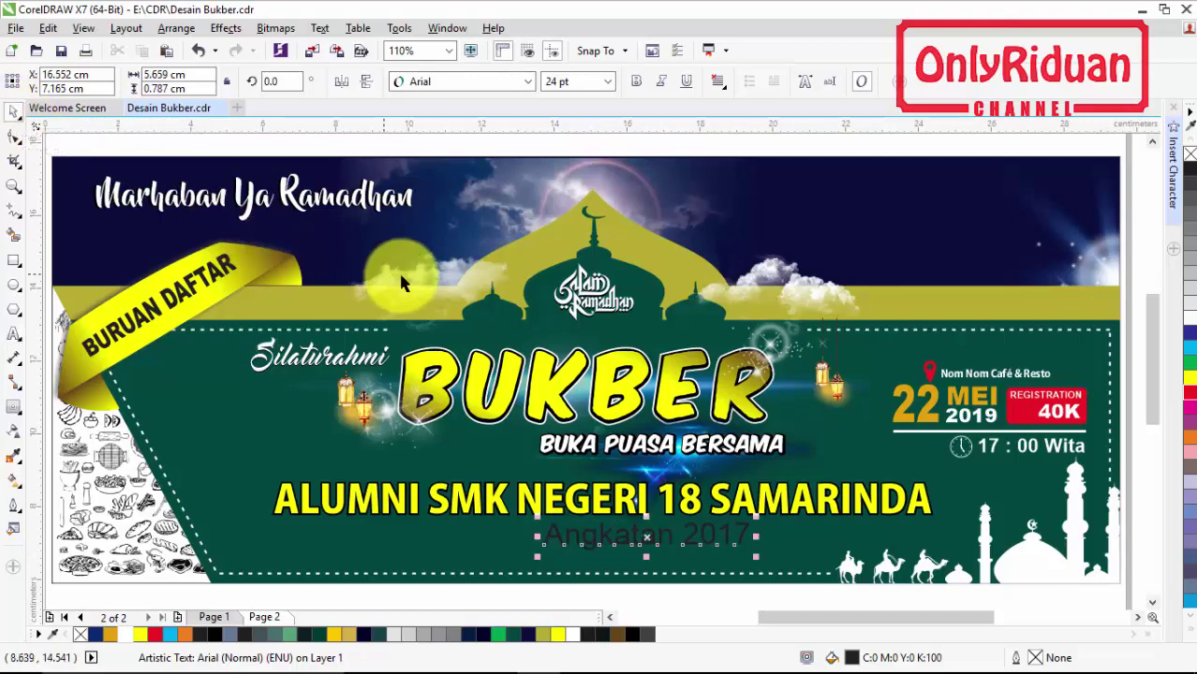
Set the Angkatan 2017 text to Kozuka Gothic Pr6N H at 21 pt
left_click(528, 82)
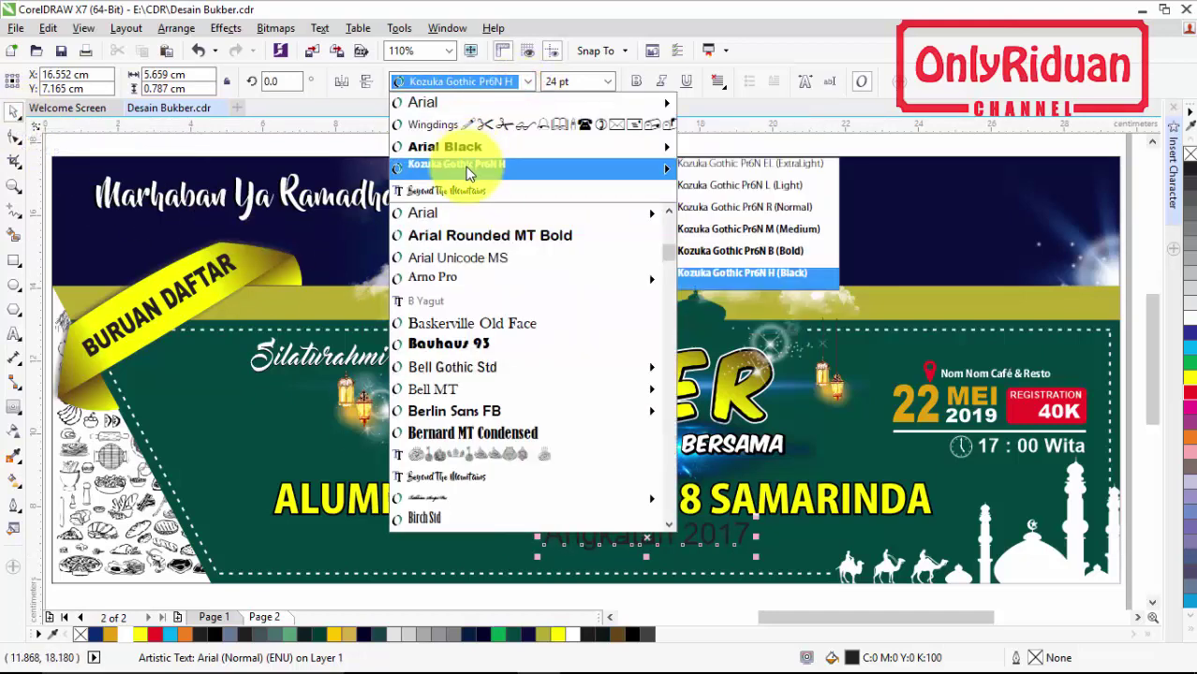
left_click(466, 166)
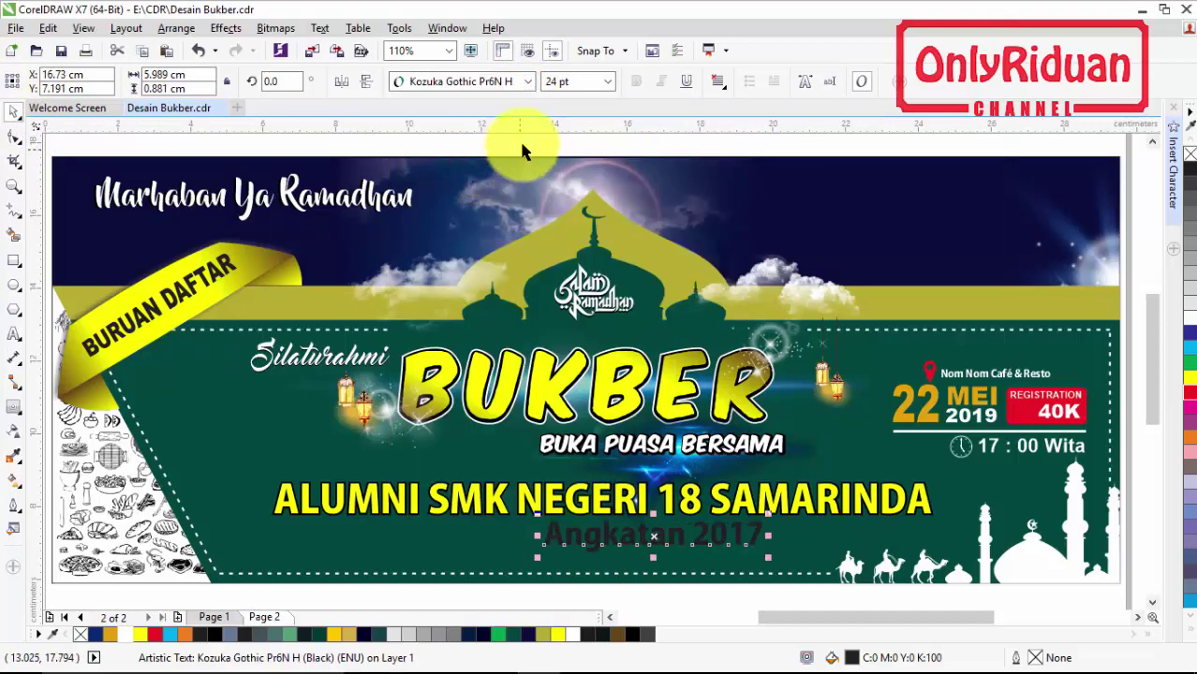
left_click(559, 81)
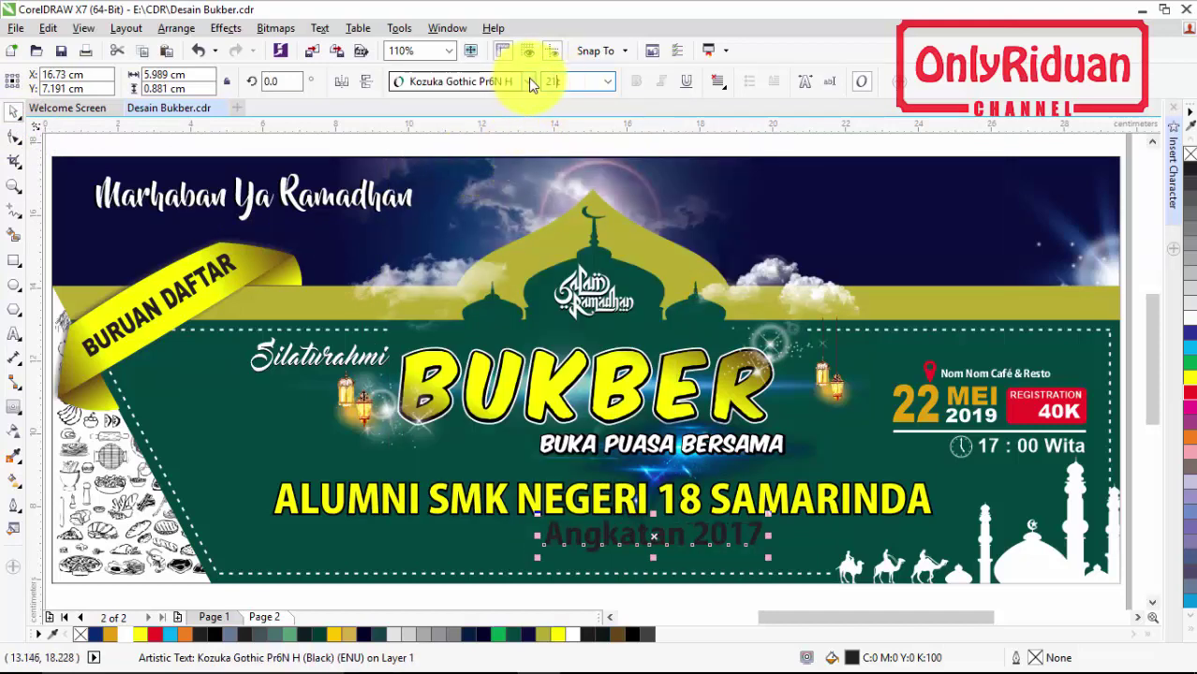
key("Return")
left_click(640, 368)
left_click(581, 81)
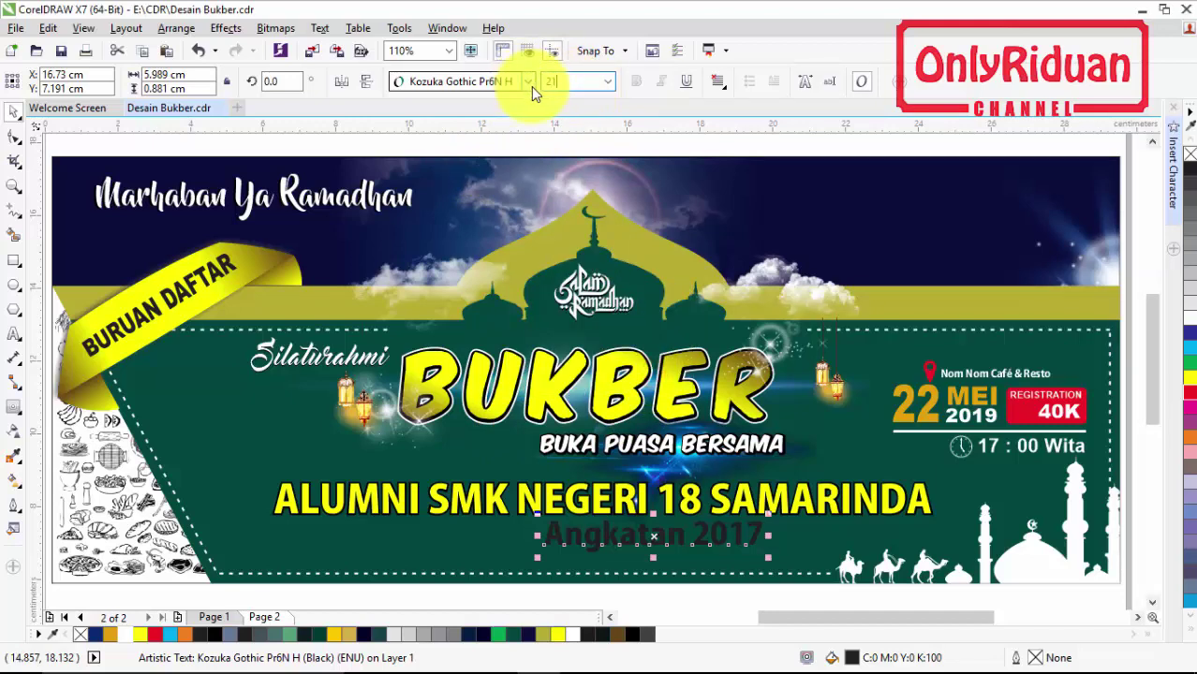
key("Return")
Colour the Angkatan 2017 text white and centre it horizontally beneath the ALUMNI SMK NEGERI 18 SAMARINDA line
left_click(126, 634)
left_click(640, 539)
left_click_drag(639, 540, 594, 545)
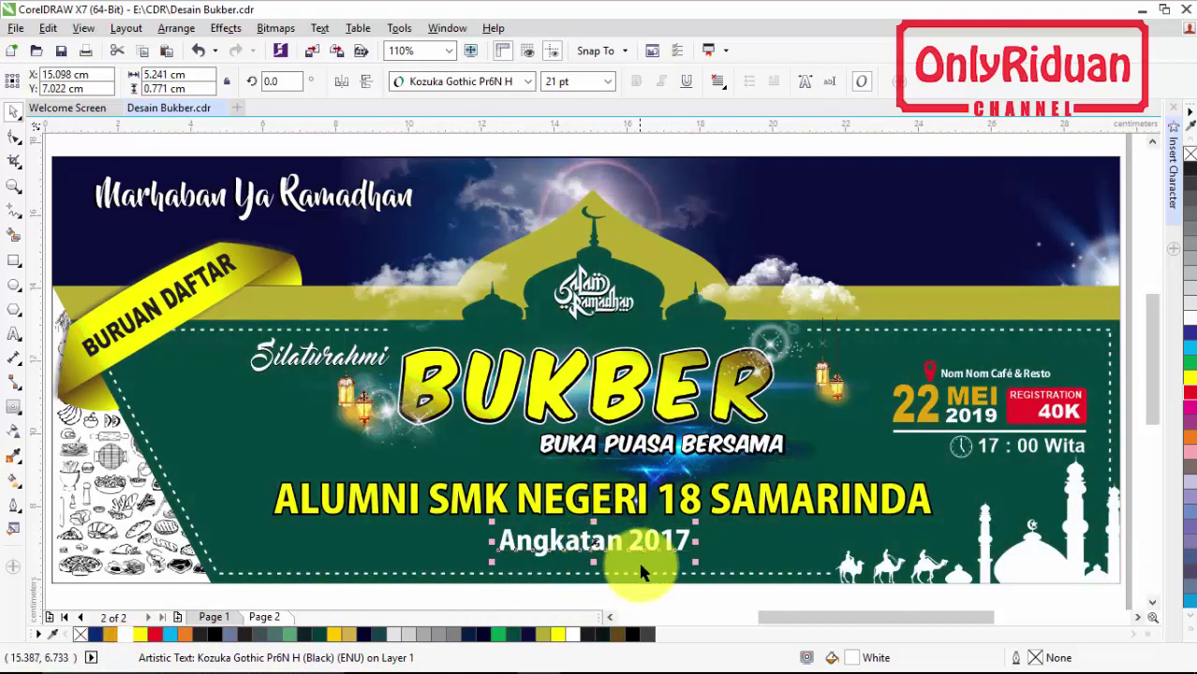
left_click(572, 501, "shift")
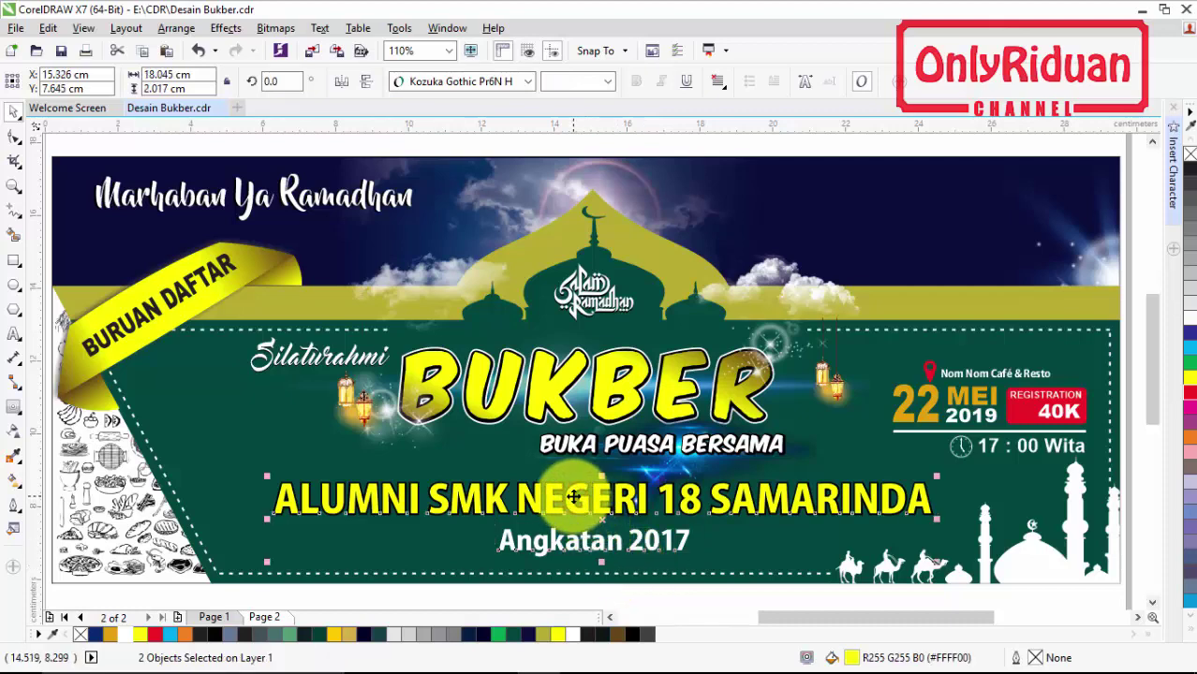
key("c")
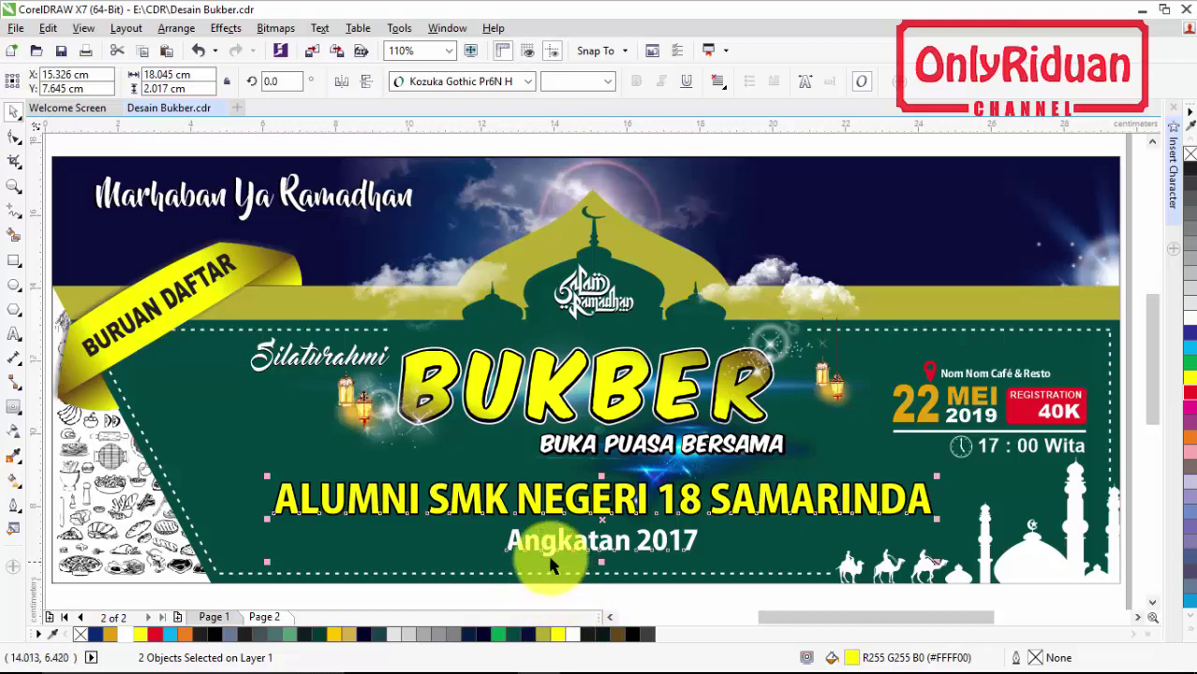
key("Escape")
Add a one-step black outside contour of about 0.023 cm to the Angkatan 2017 text
scroll(516, 543, "up", 3)
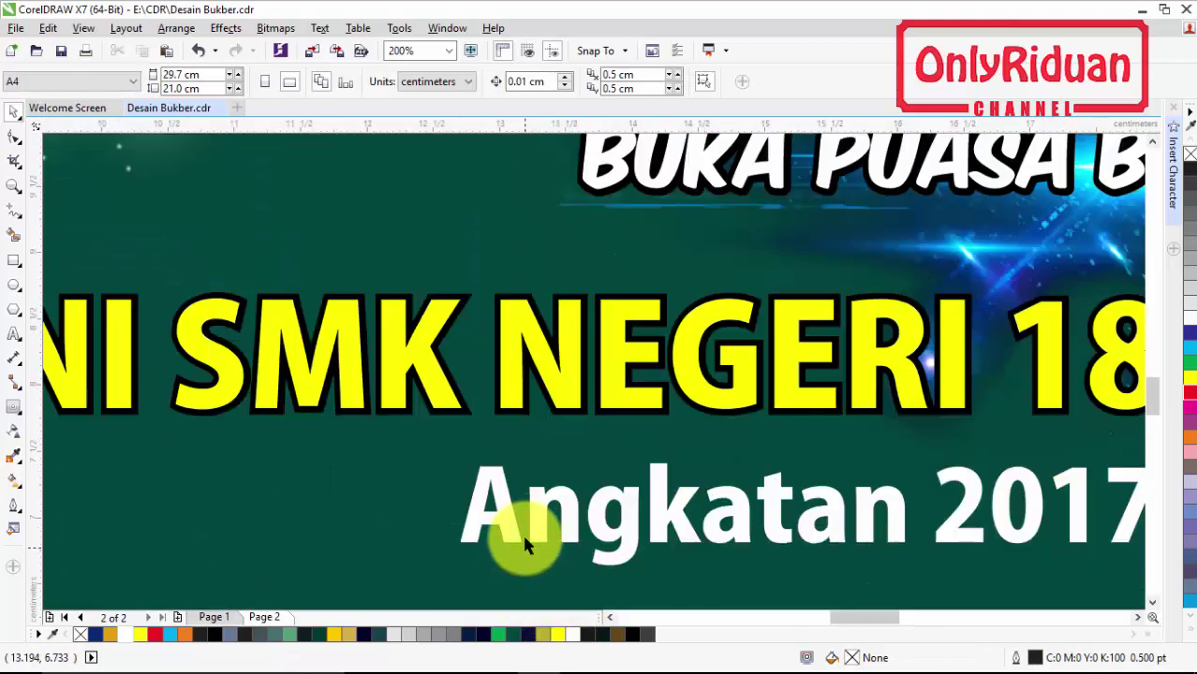
left_click(506, 522)
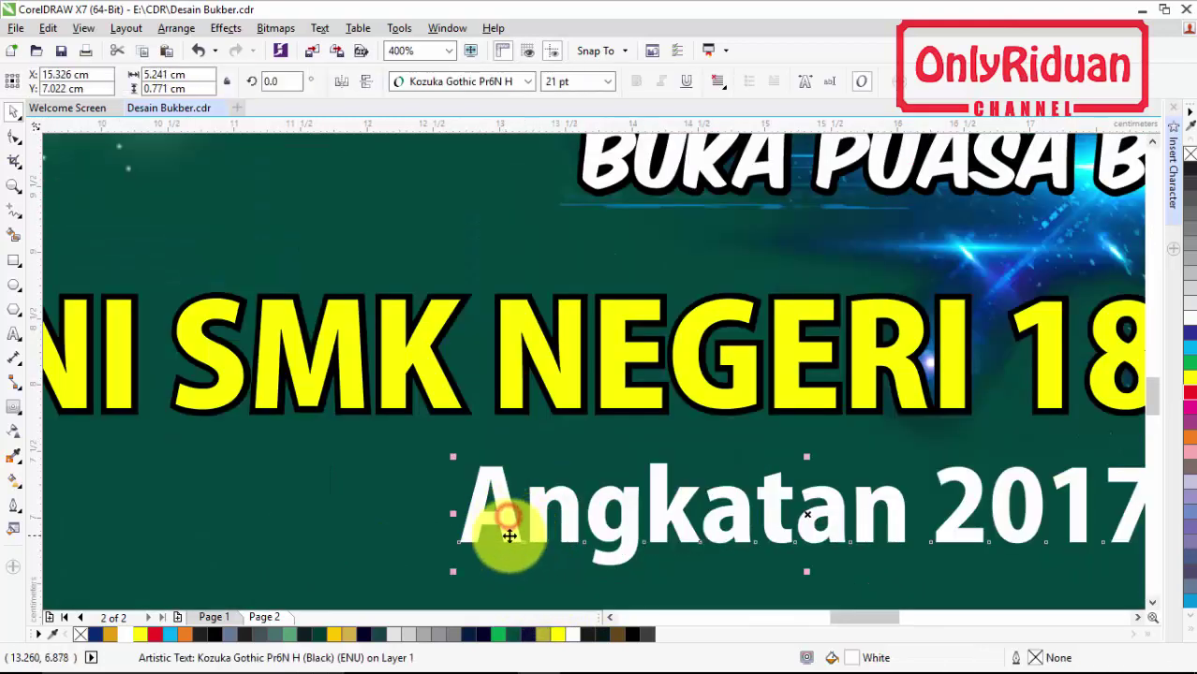
left_click(14, 408)
scroll(480, 482, "up", 3)
left_click_drag(481, 440, 454, 407)
scroll(458, 410, "down", 5)
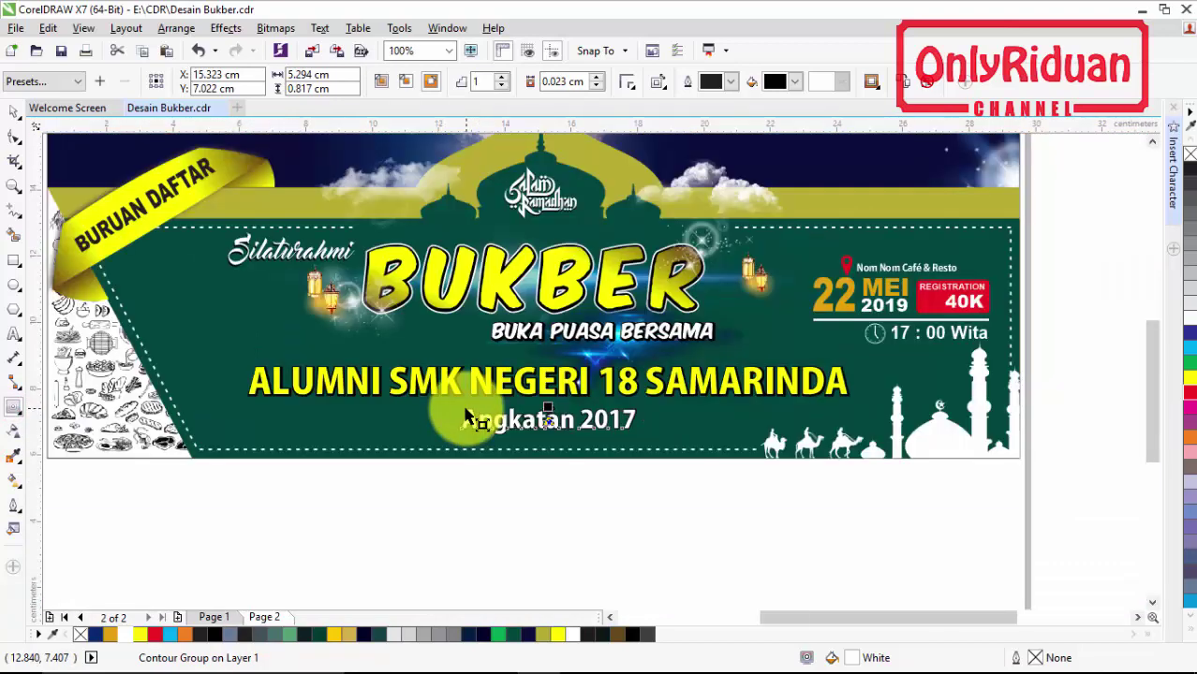
scroll(440, 403, "down", 1)
scroll(401, 369, "up", 1)
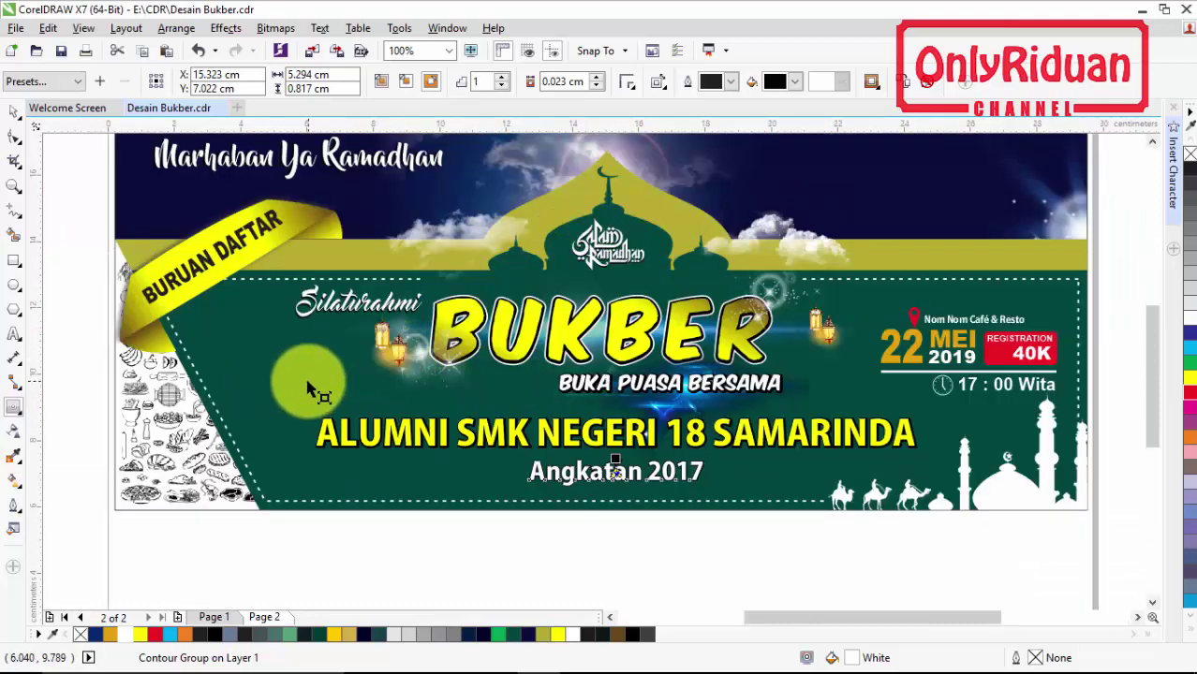
Select all parts of the BURUAN DAFTAR ribbon and nudge them about 0.11 cm to the right
left_click(14, 110)
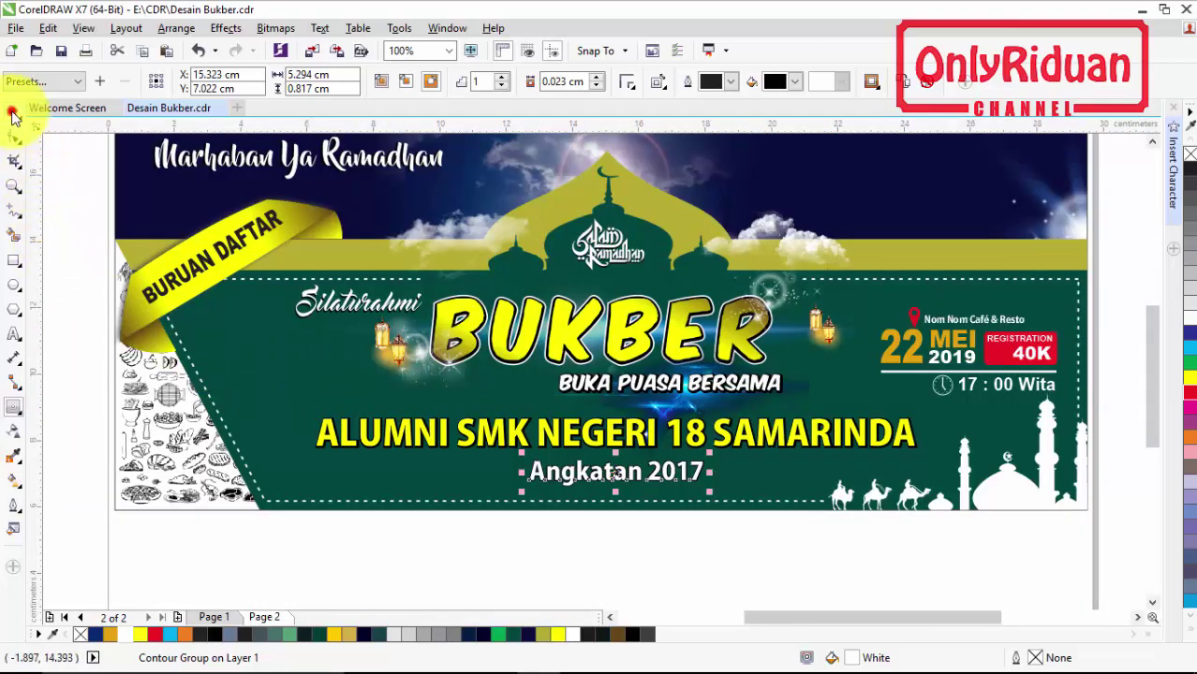
left_click(75, 295)
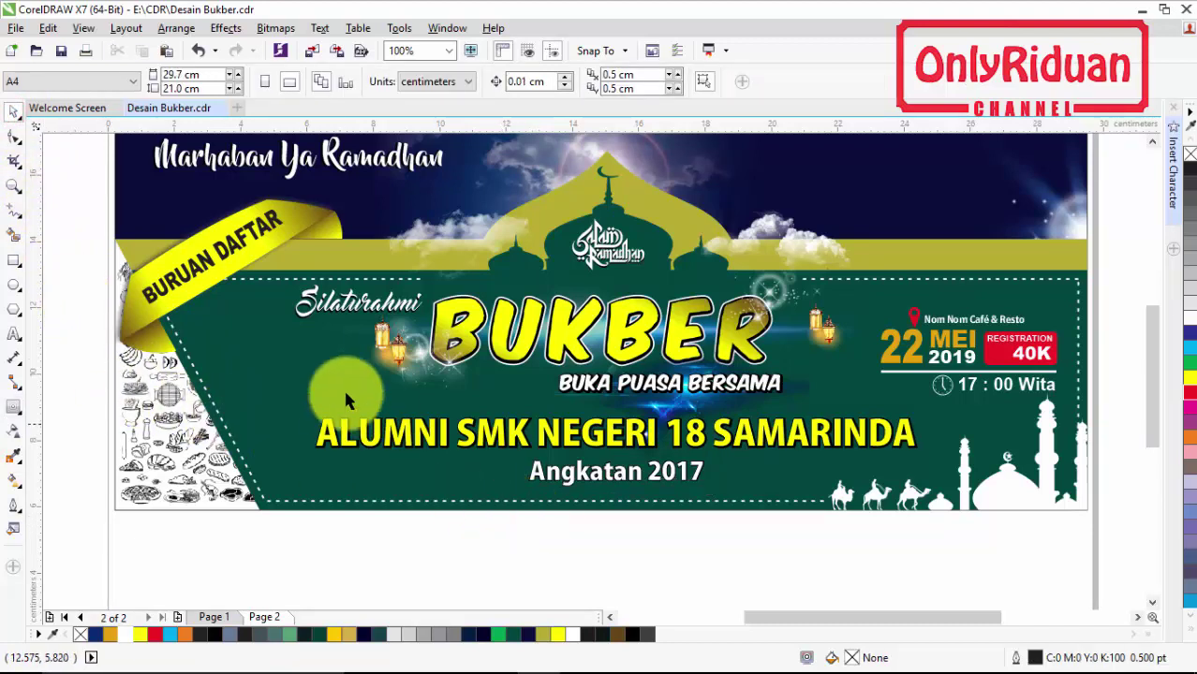
left_click_drag(73, 173, 340, 328)
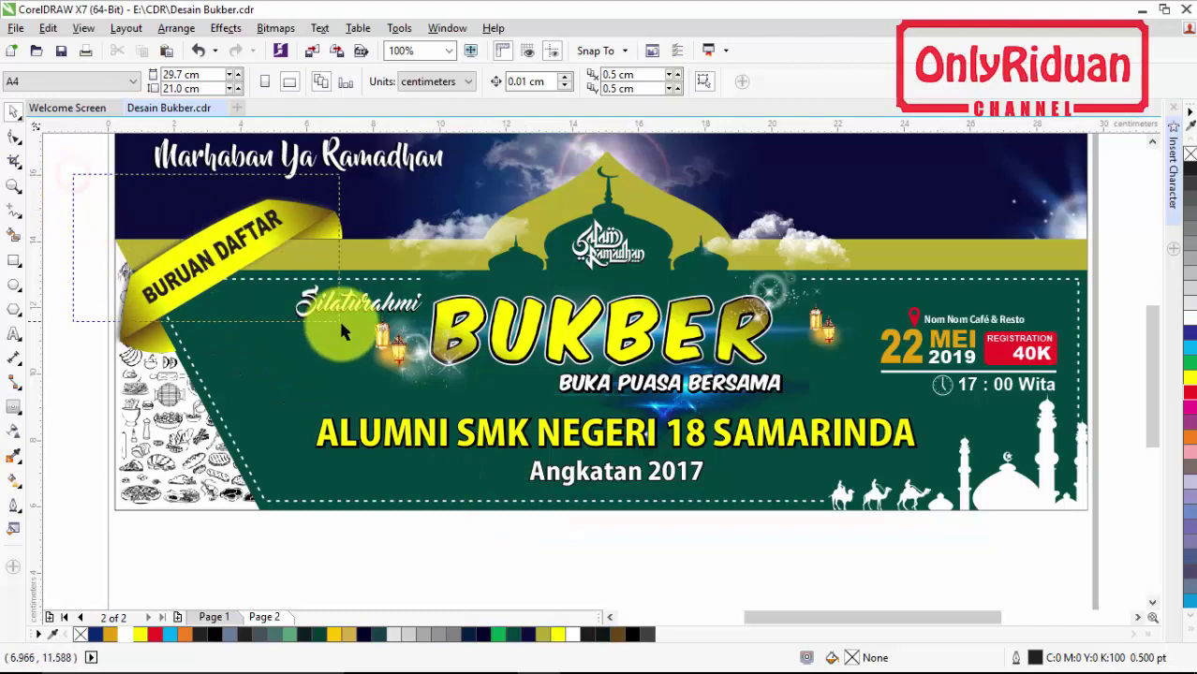
left_click_drag(359, 367, 364, 386)
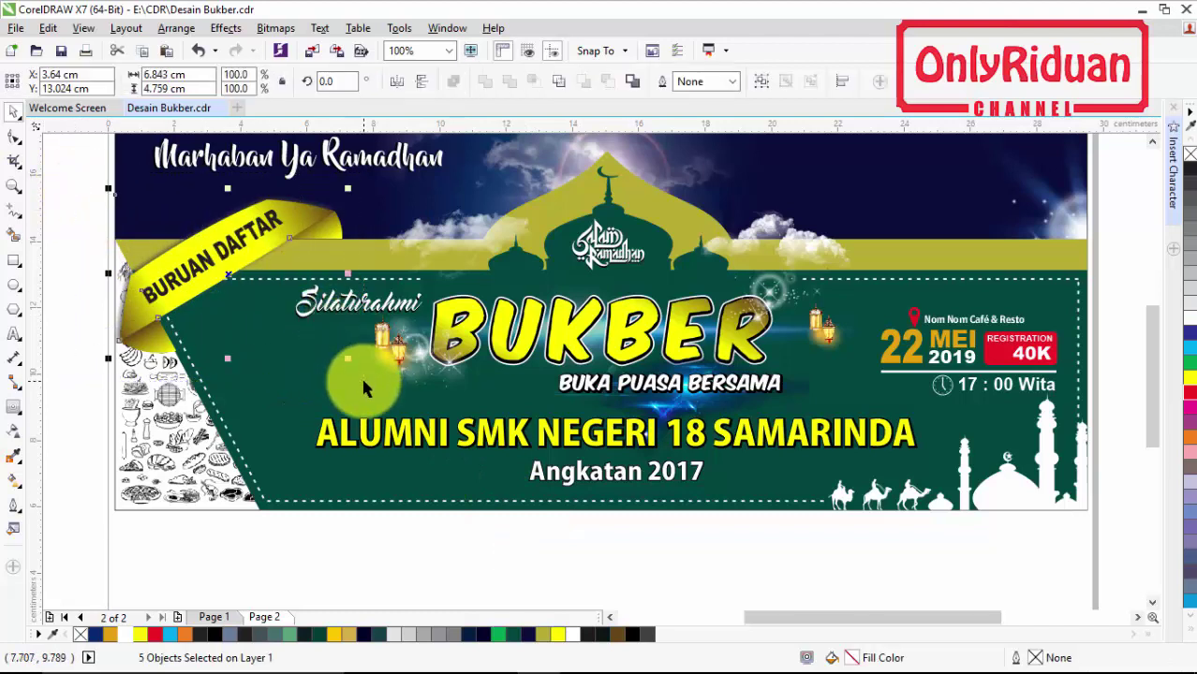
key("Right")
key("Right")
key("Right")
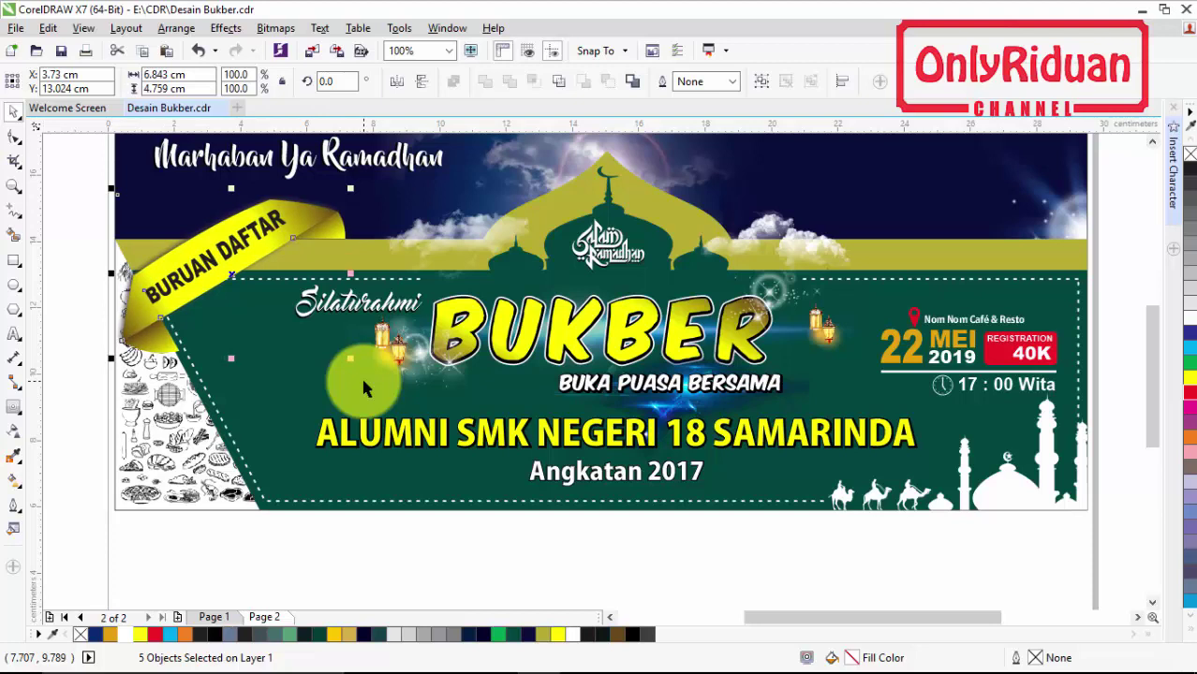
key("Right")
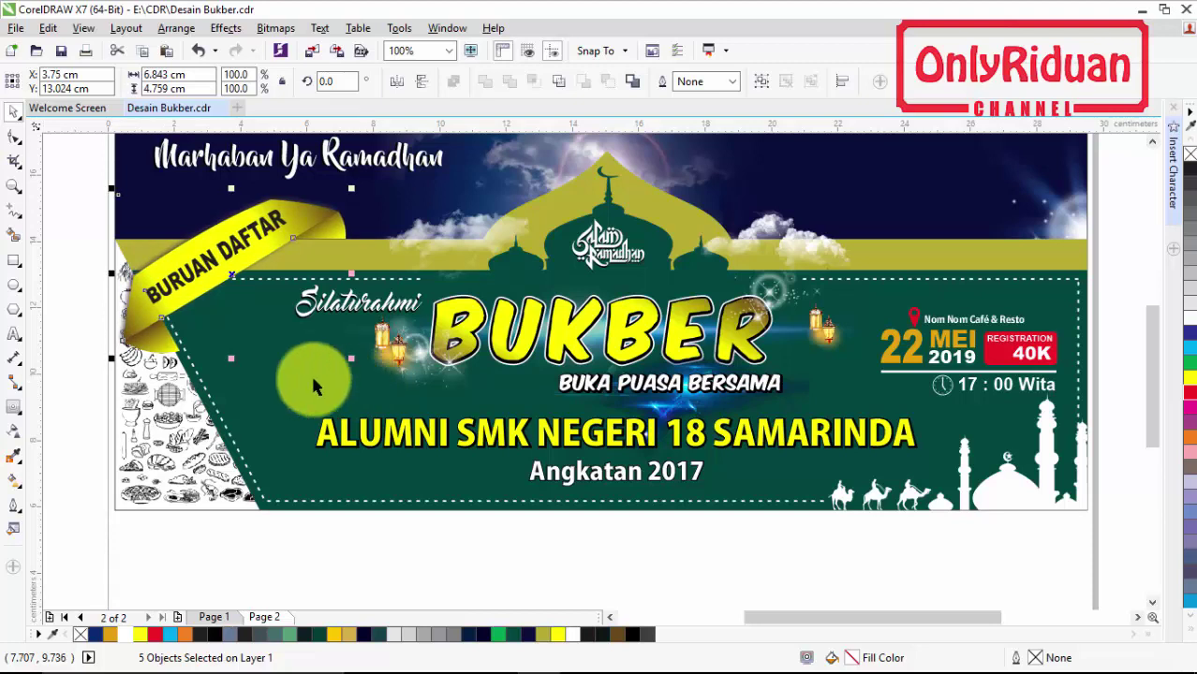
Send the lower folded end of the BURUAN DAFTAR ribbon further back in the stacking order
left_click(62, 406)
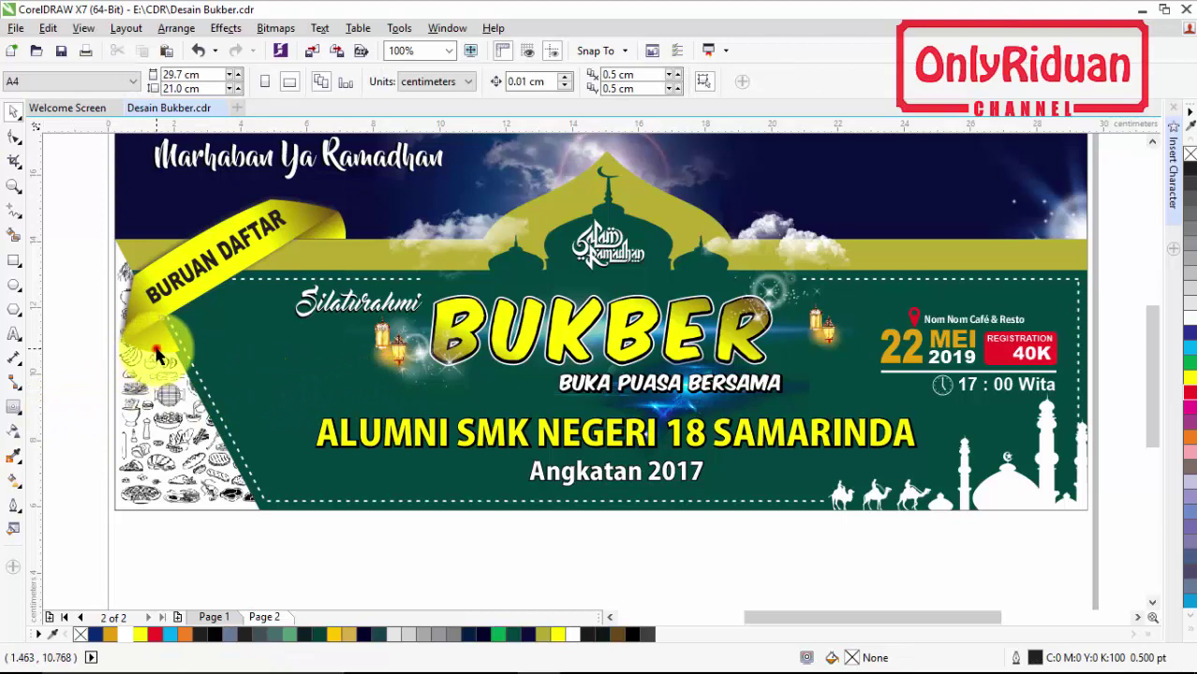
left_click(157, 355)
key("ctrl+Page_Down")
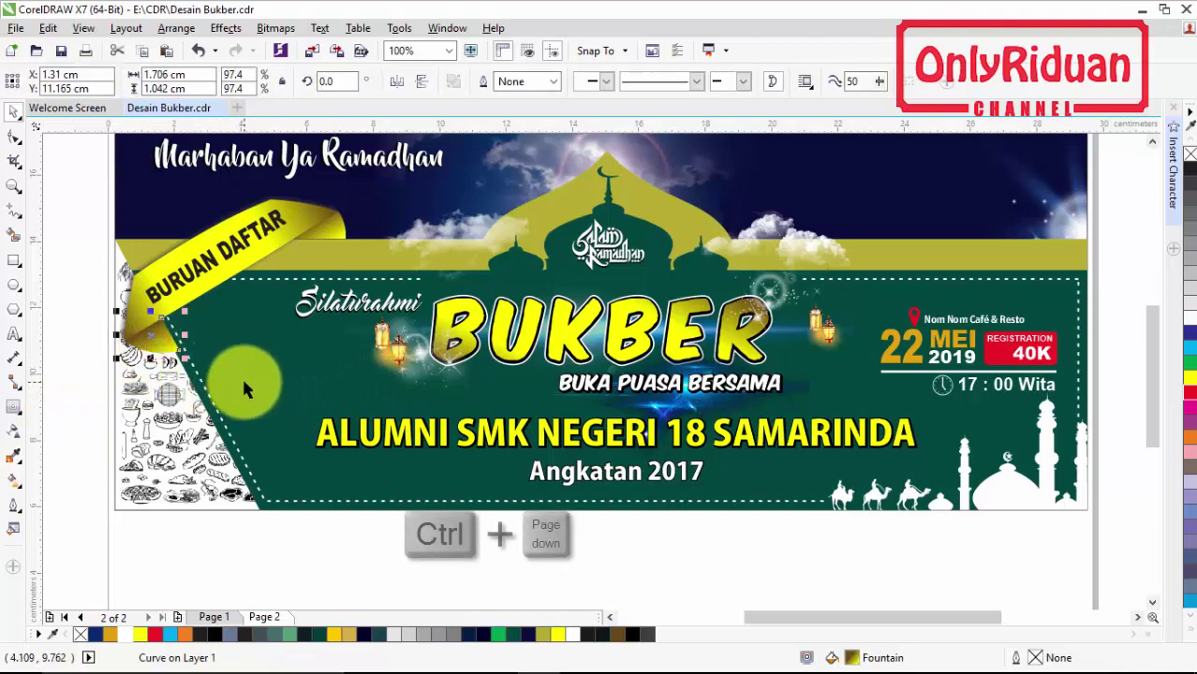
key("ctrl+Page_Down")
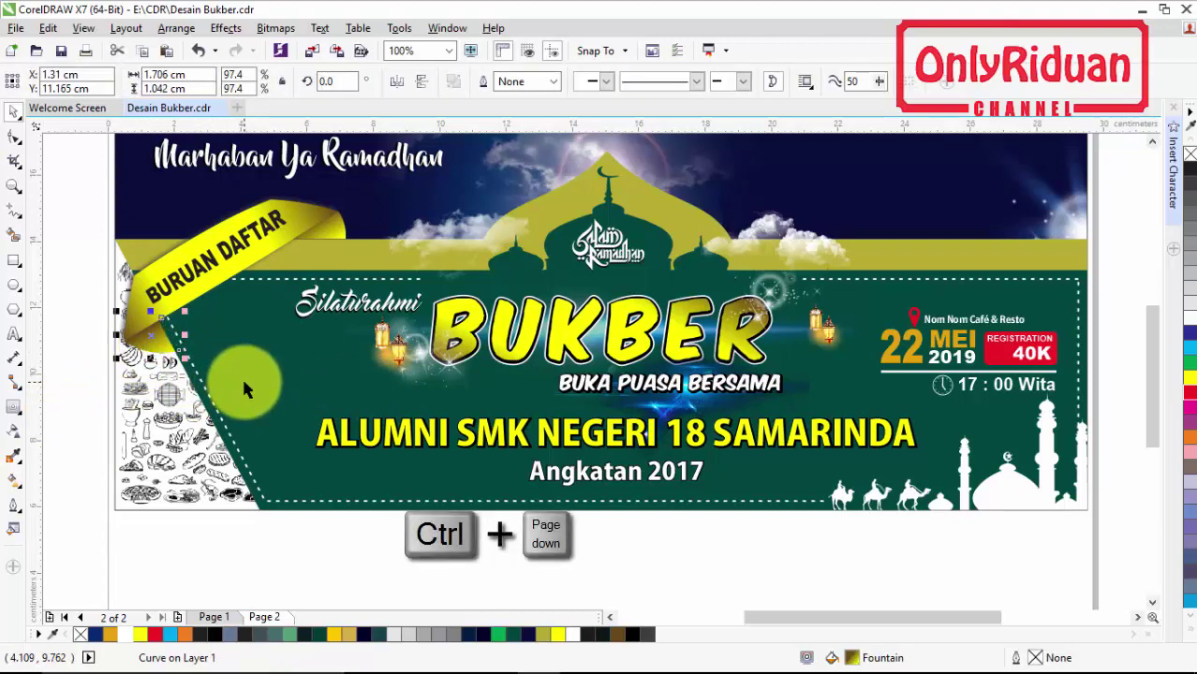
left_click(87, 266)
Select every object of the finished banner and group them together
scroll(86, 260, "down", 2)
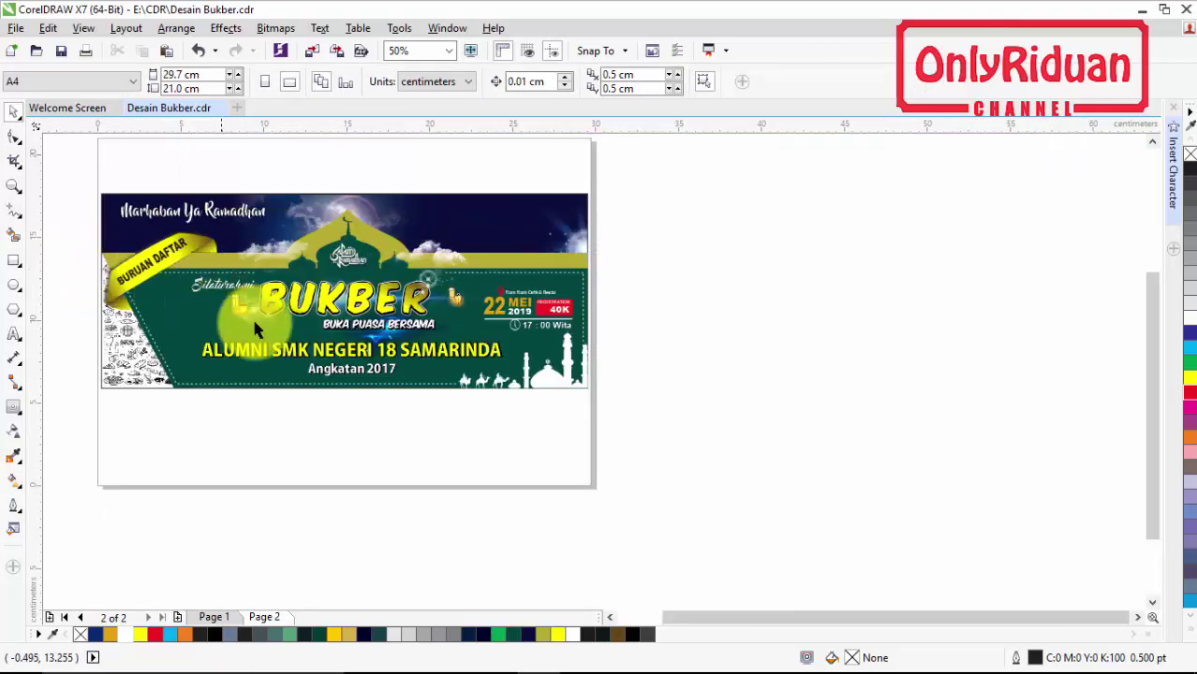
left_click(19, 188)
left_click_drag(91, 184, 610, 403)
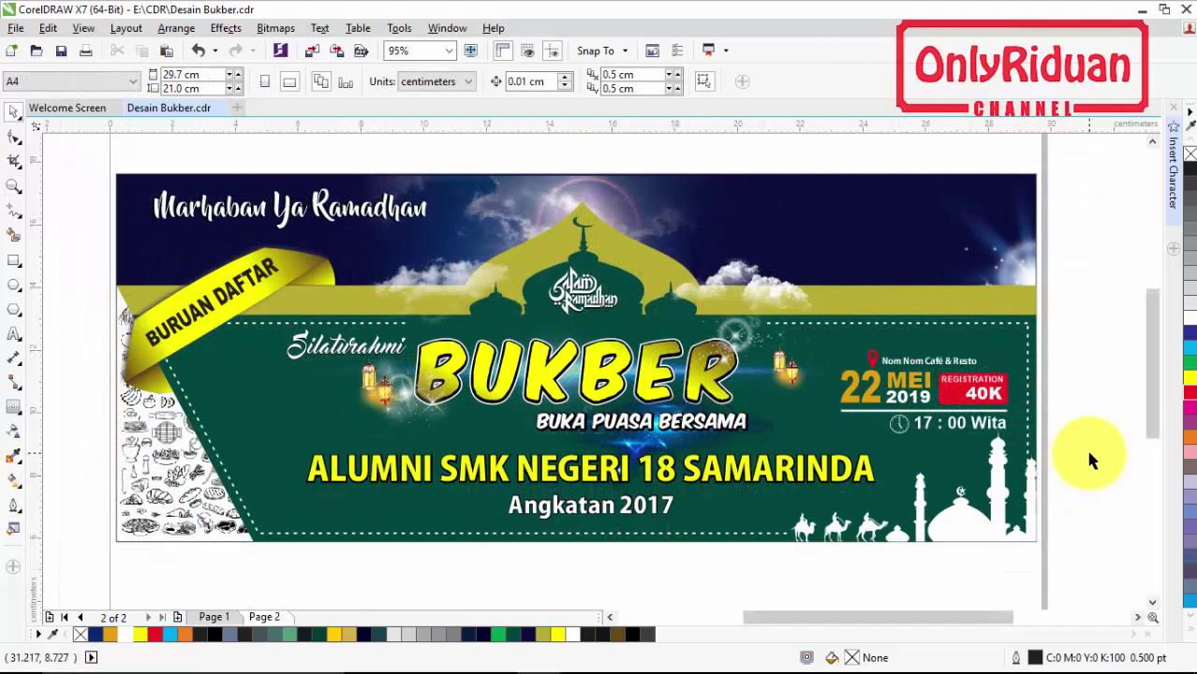
mouse_move(82, 150)
left_mouse_down()
mouse_move(160, 213)
mouse_move(1067, 563)
left_mouse_up()
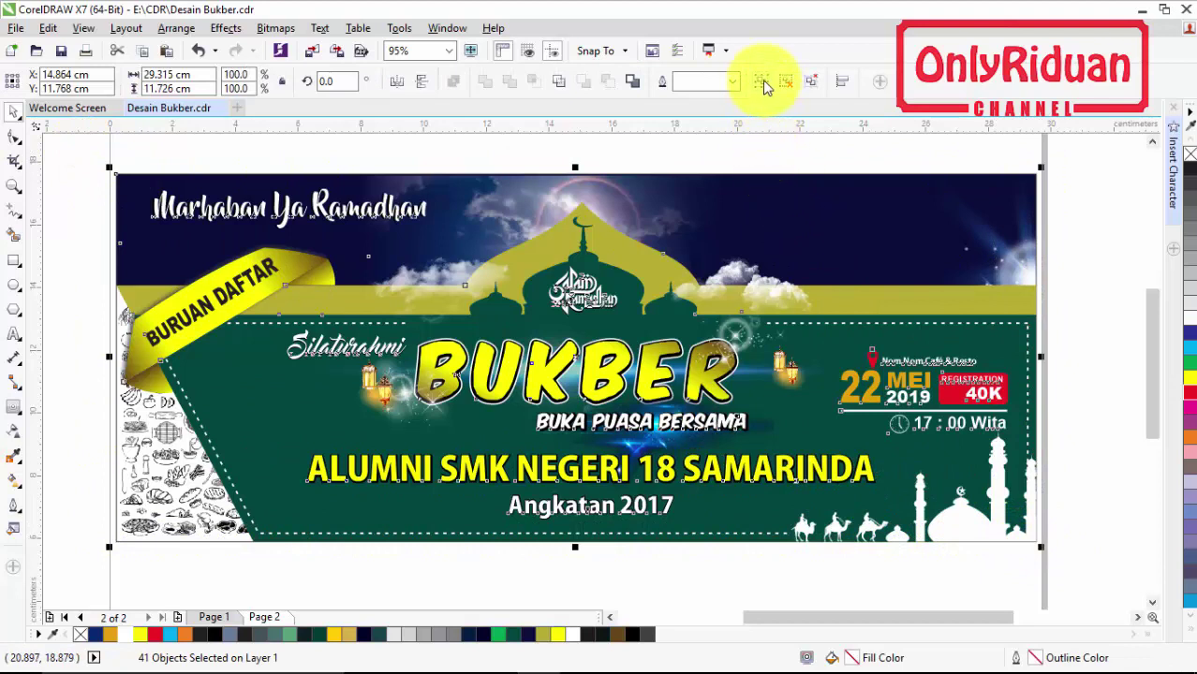
key("ctrl+g")
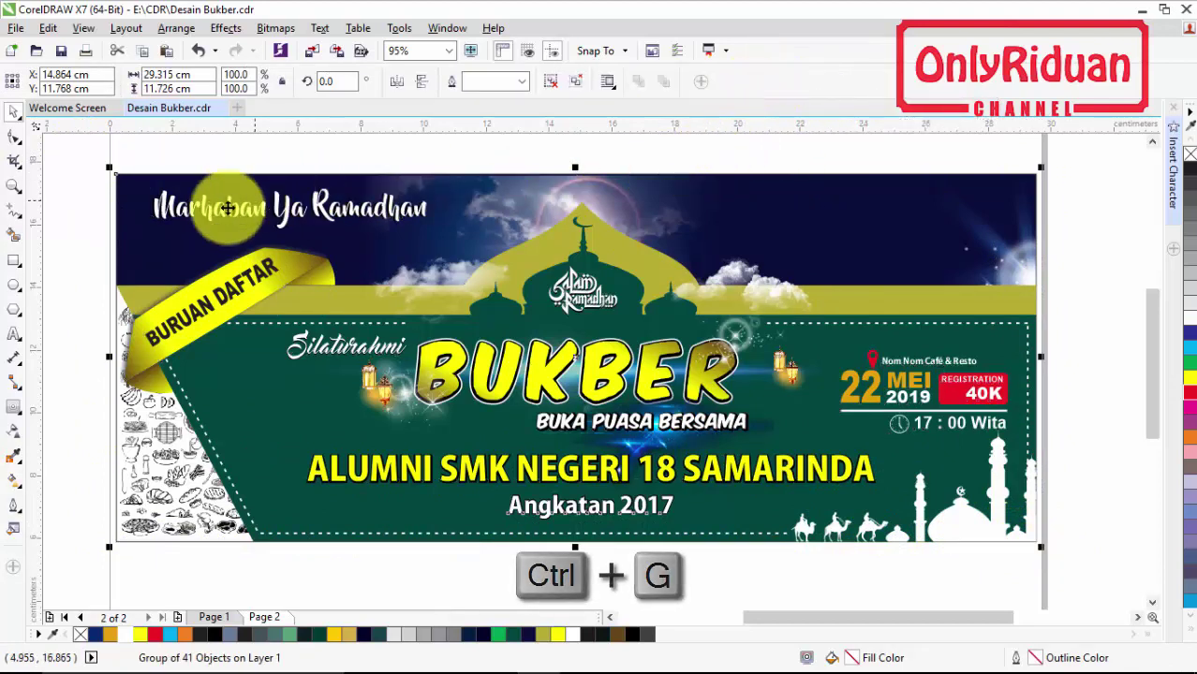
Start exporting the banner to the BUKBER pictures folder as a JPG file named Desain Bukber 1x2.5m
left_click(15, 28)
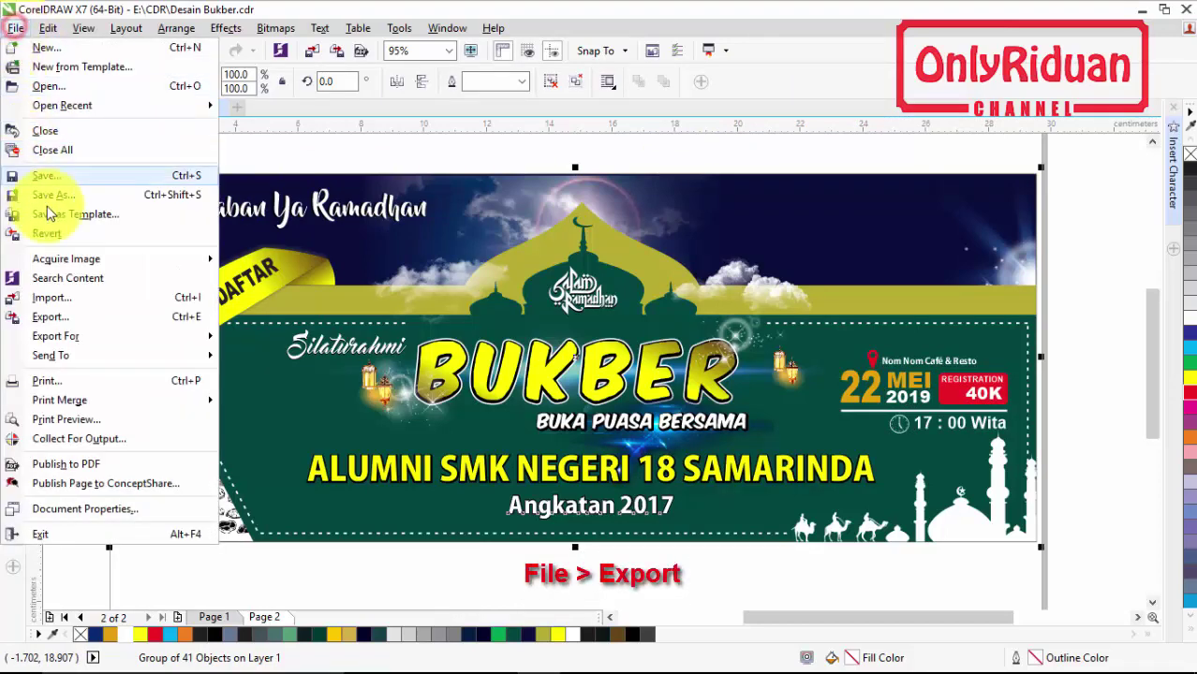
left_click(57, 316)
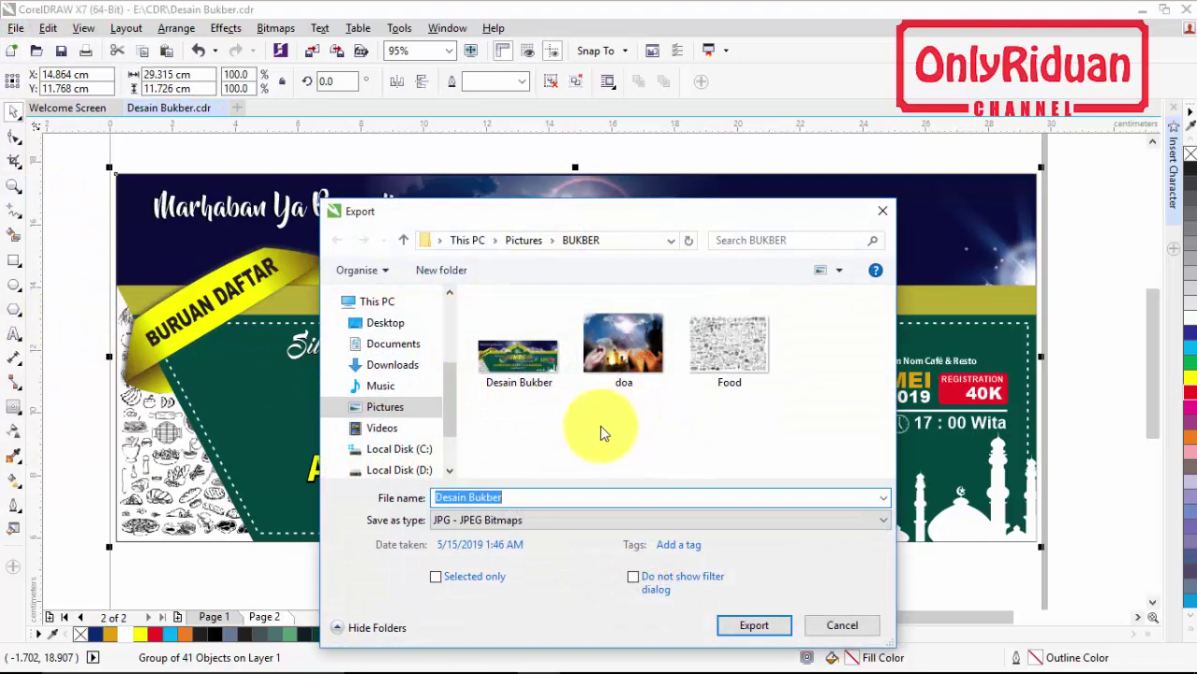
left_click(525, 361)
left_click(525, 497)
left_click(534, 497)
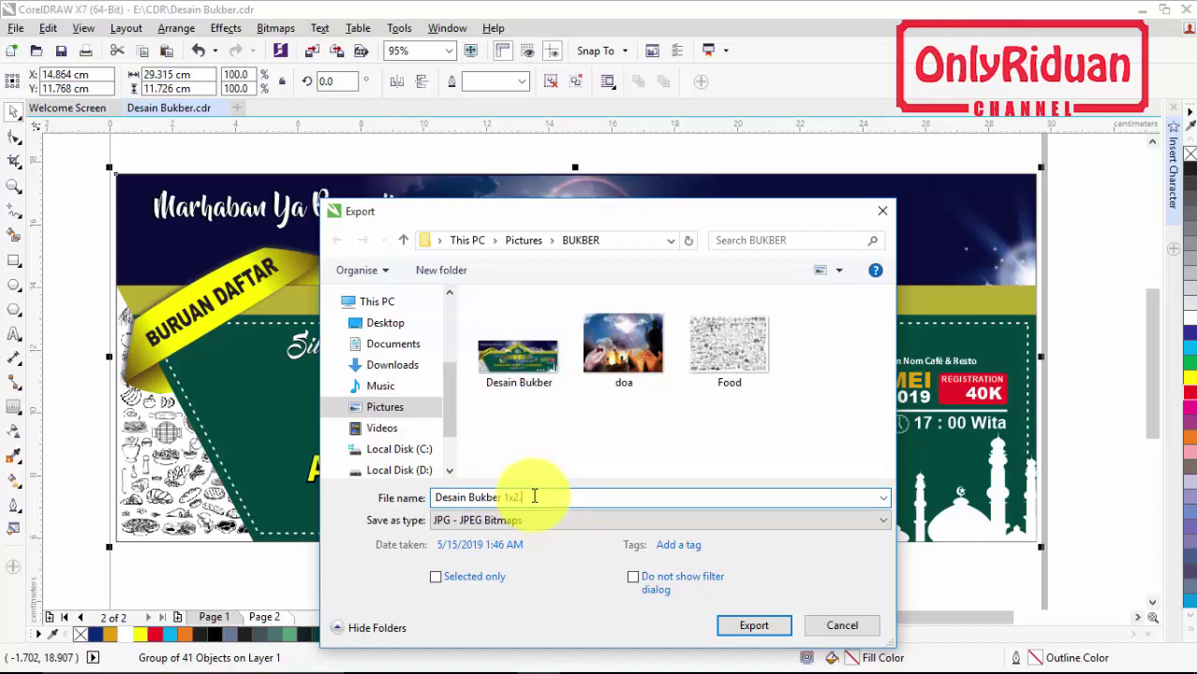
type("1x2.5m")
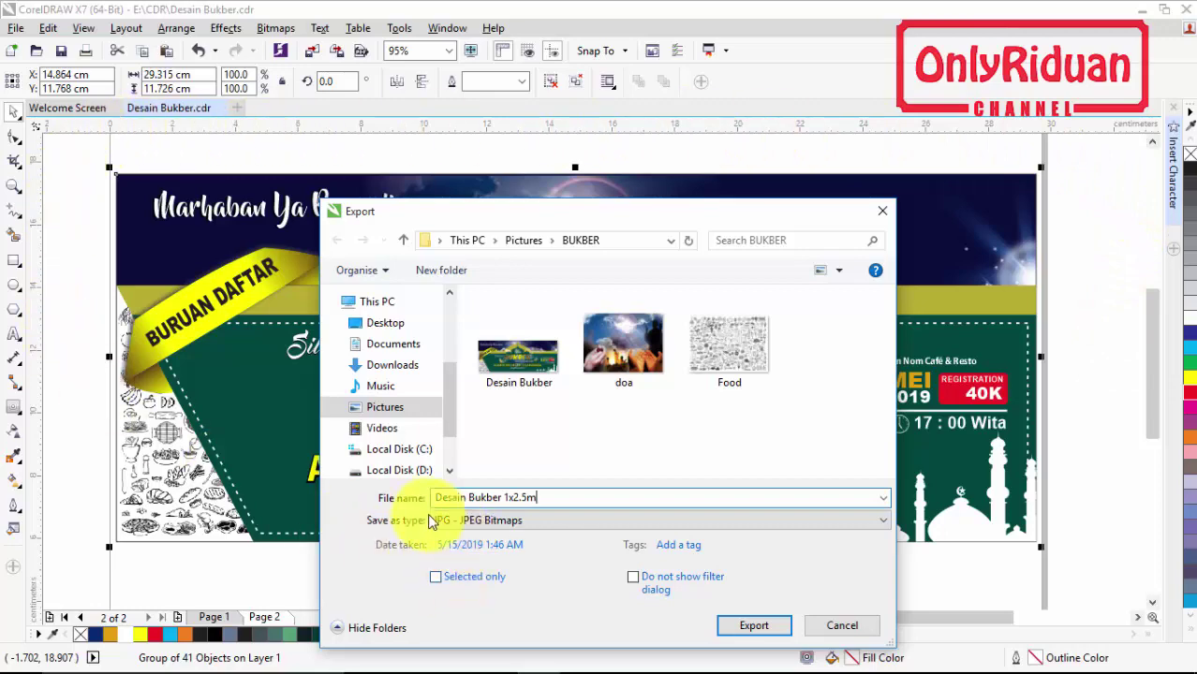
left_click(764, 627)
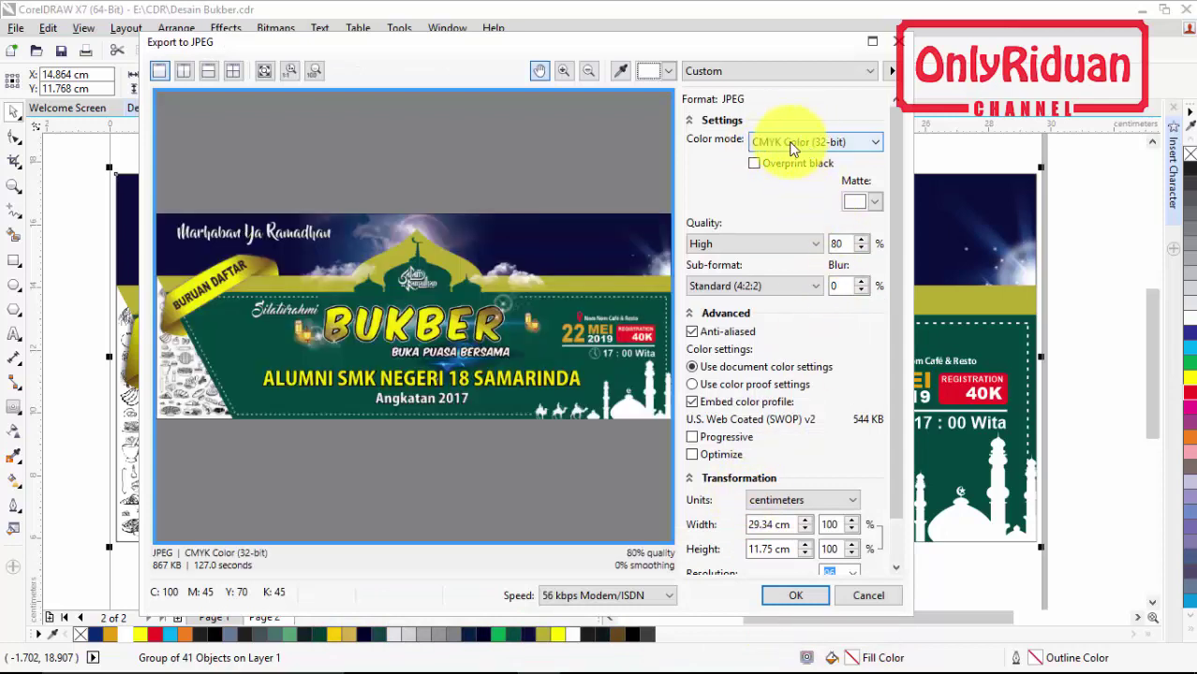
Set the JPEG export resolution to 96 and its width to 250 cm, scaling the height proportionally
left_click(898, 342)
left_click(852, 528)
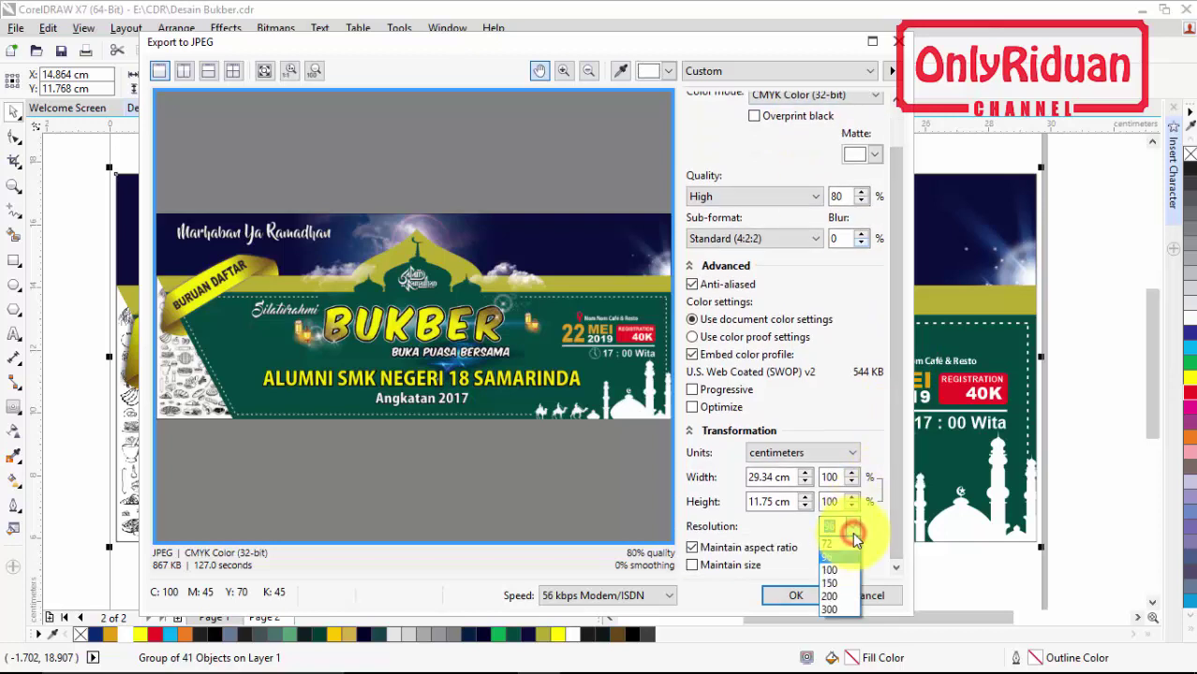
left_click(836, 561)
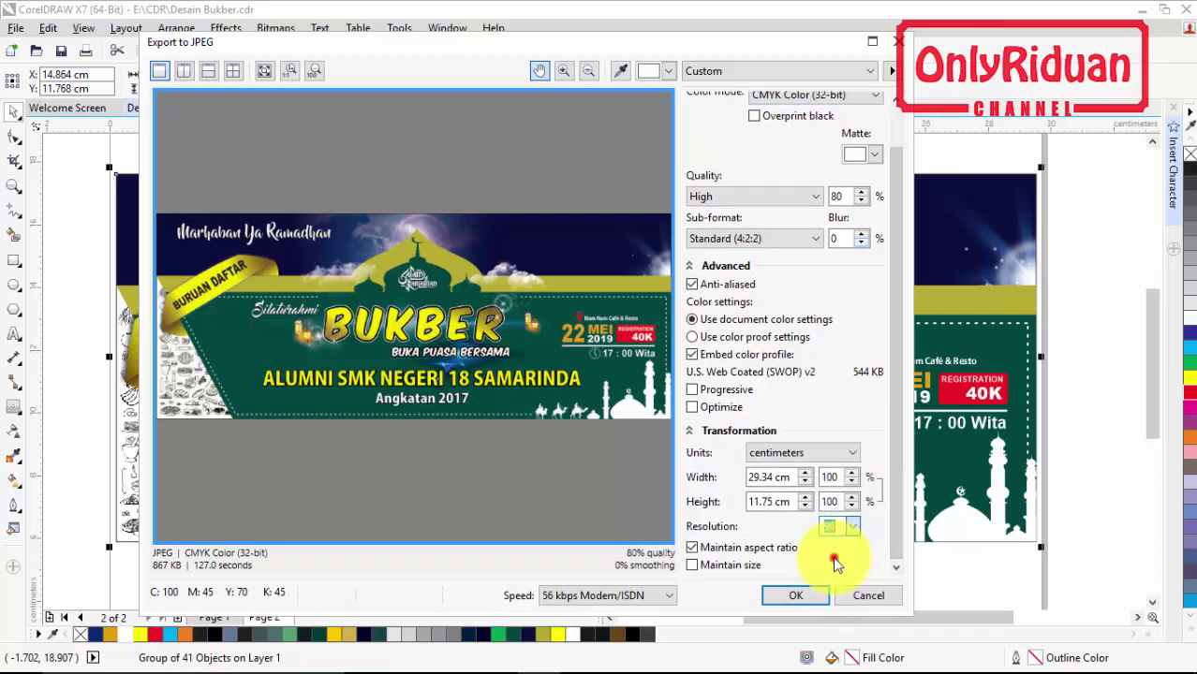
double_click(770, 477)
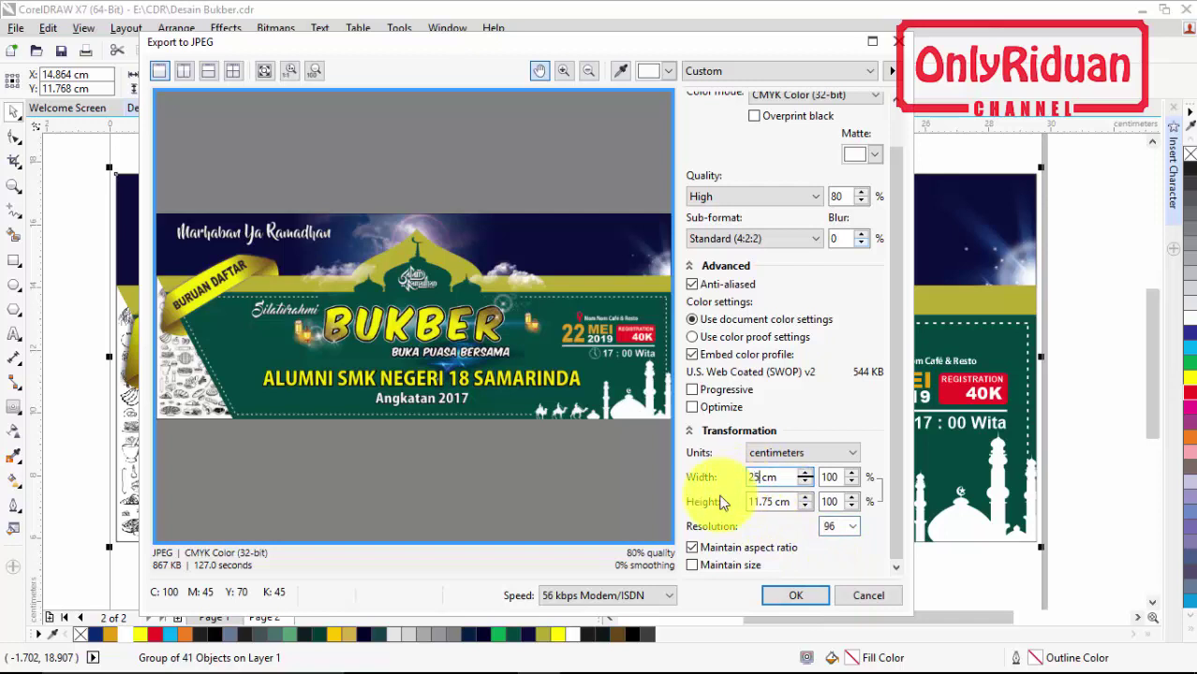
type("250")
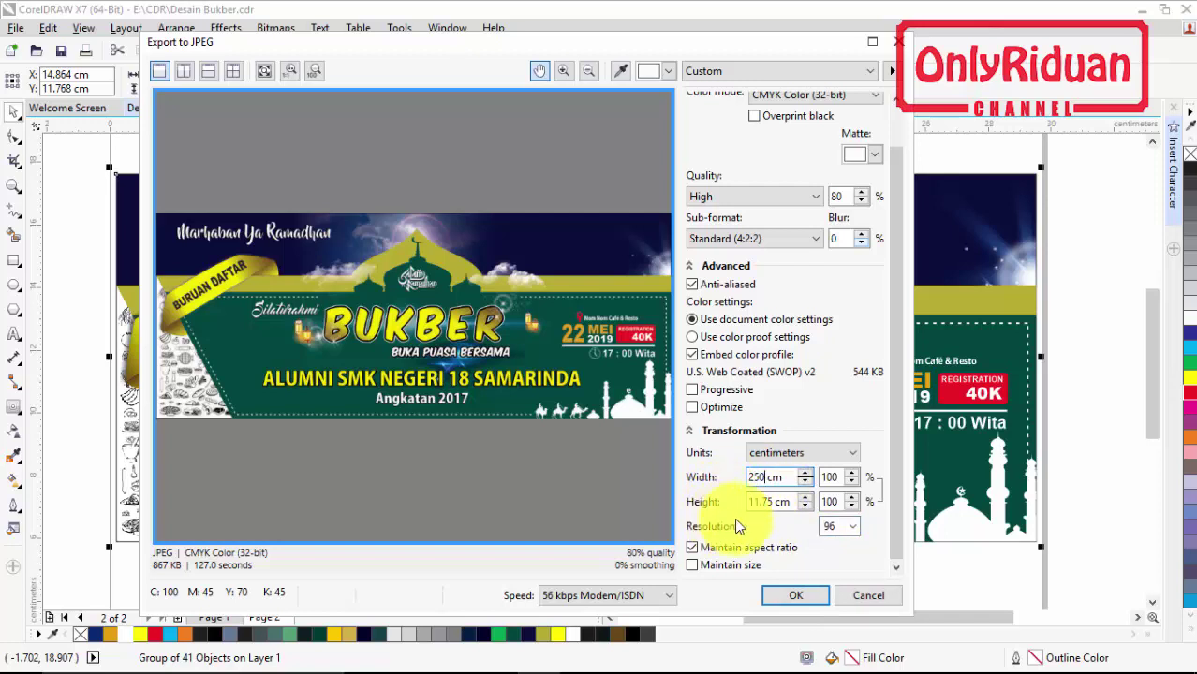
left_click(764, 502)
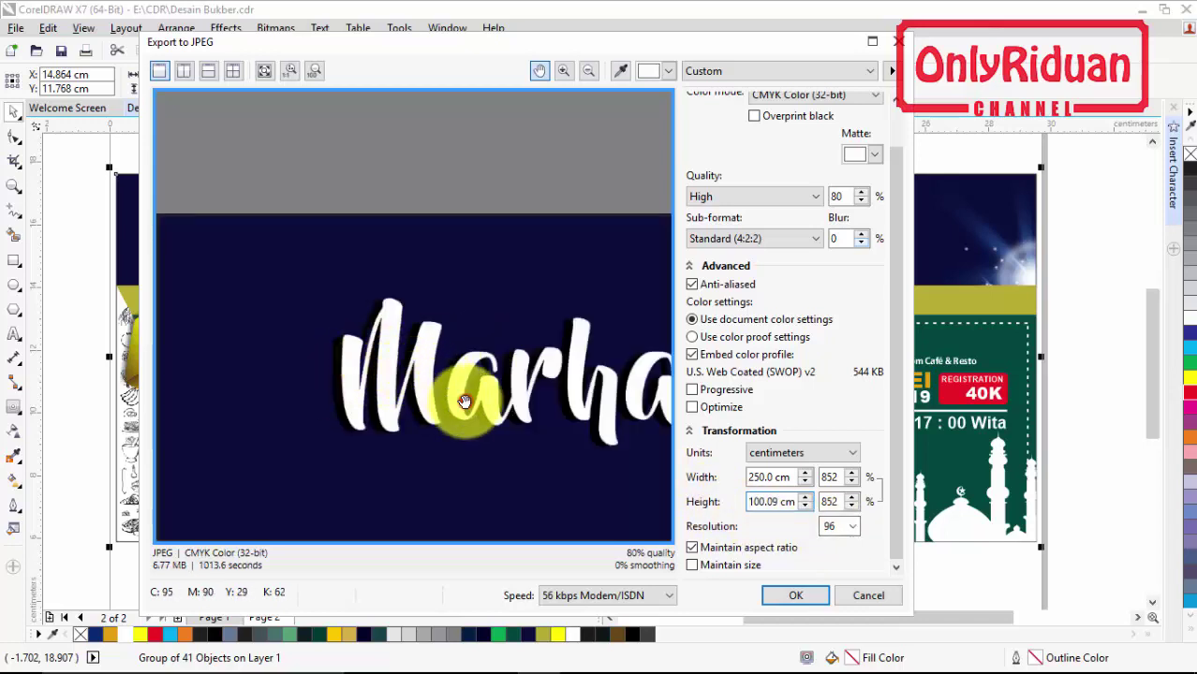
Check the sharpness of the enlarged banner in the export preview and complete the JPEG export
left_click_drag(463, 403, 347, 259)
left_click_drag(445, 350, 400, 259)
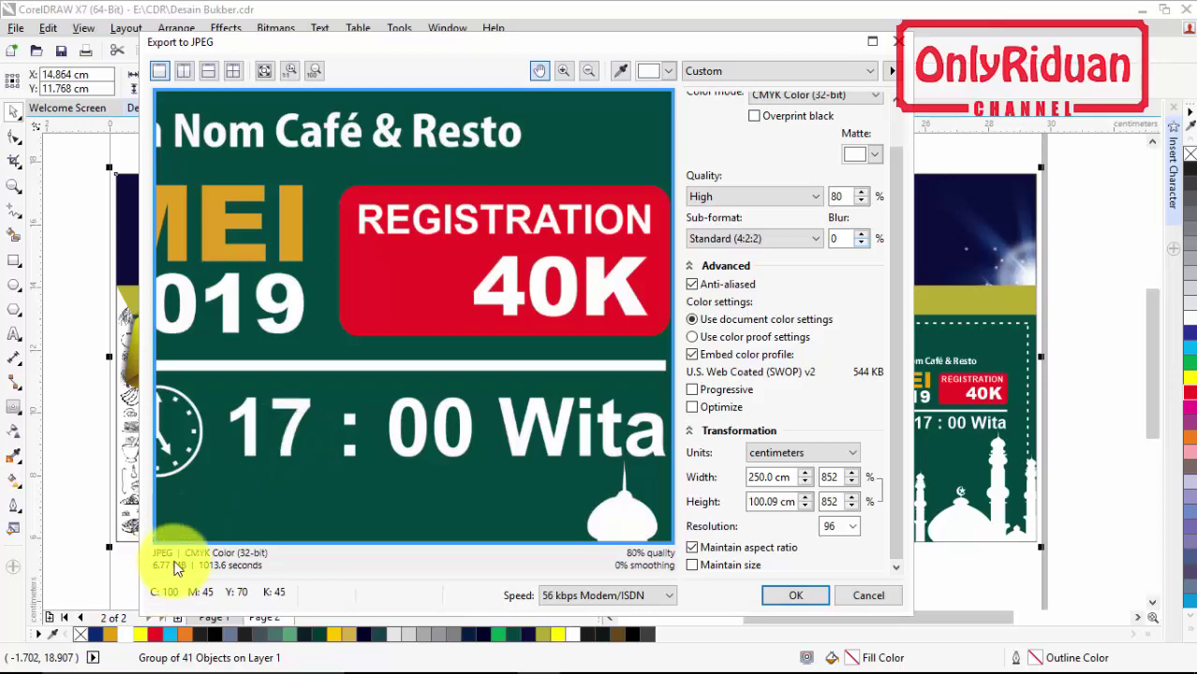
left_click(795, 592)
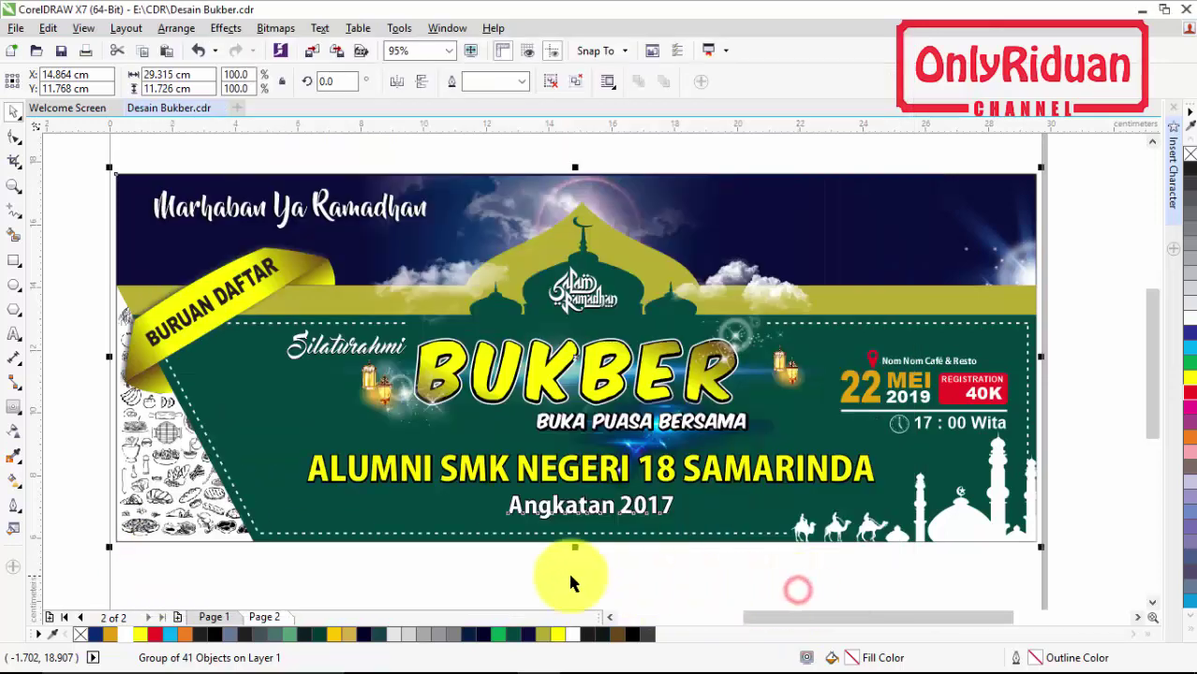
Switch to the BUKBER folder in File Explorer and open the exported Desain Bukber 1x2.5m image with Photos
mouse_move(467, 666)
left_click(407, 655)
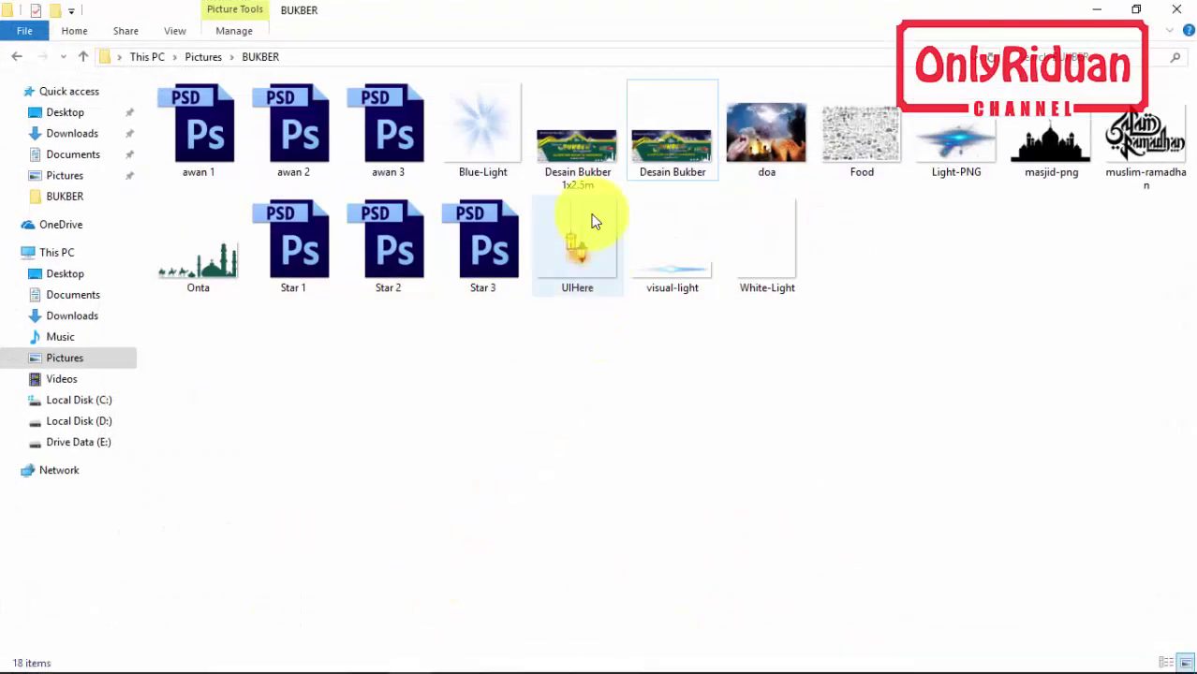
right_click(581, 155)
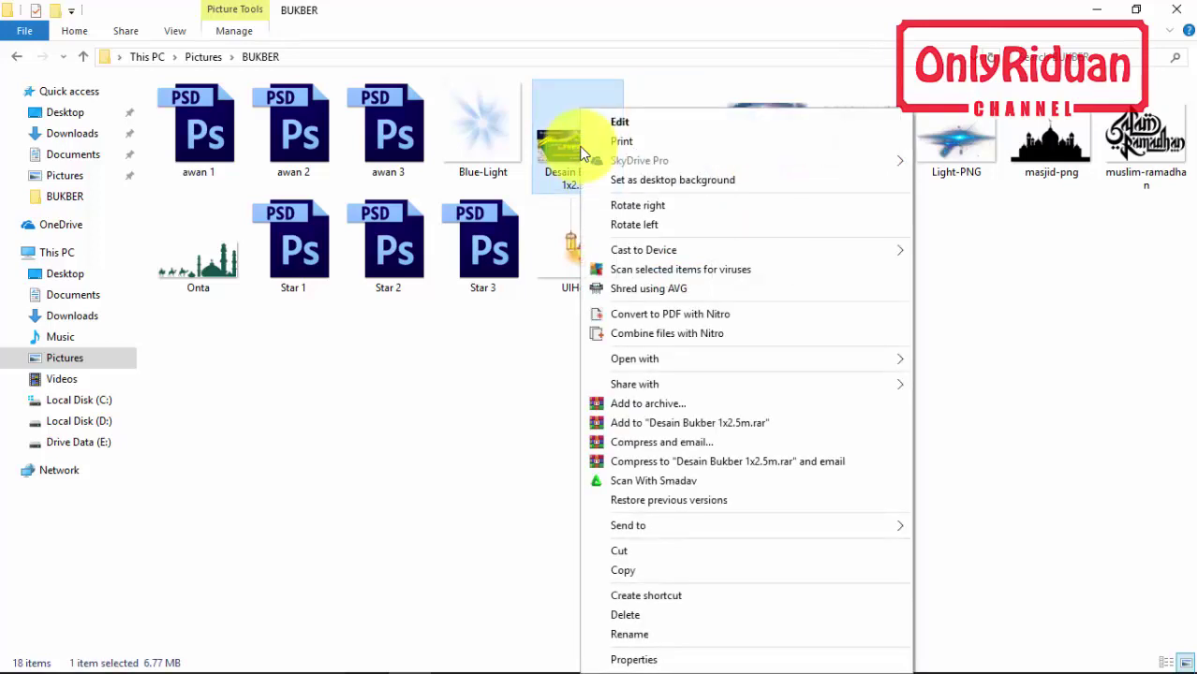
mouse_move(643, 356)
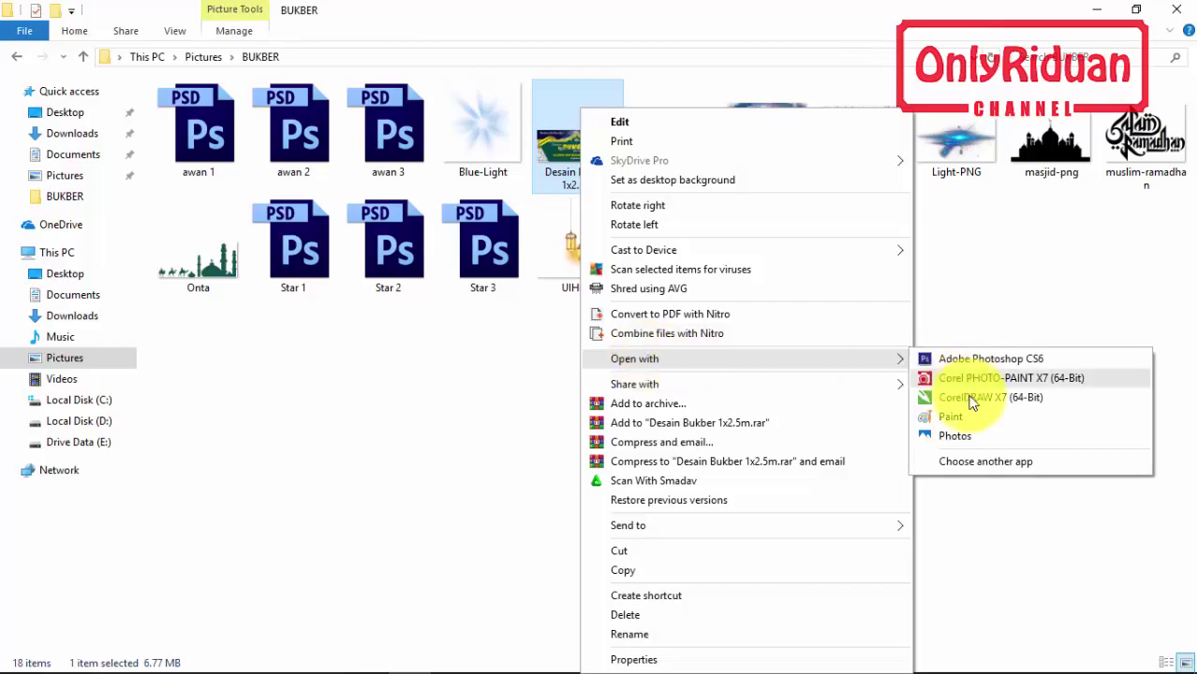
left_click(955, 436)
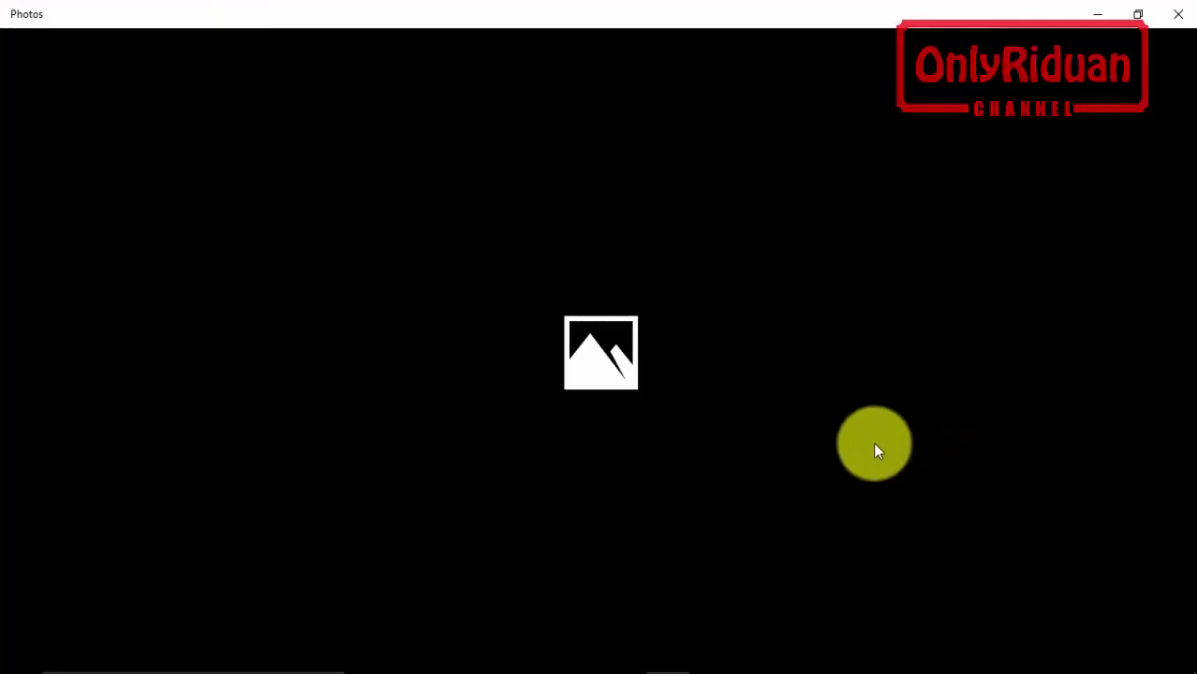